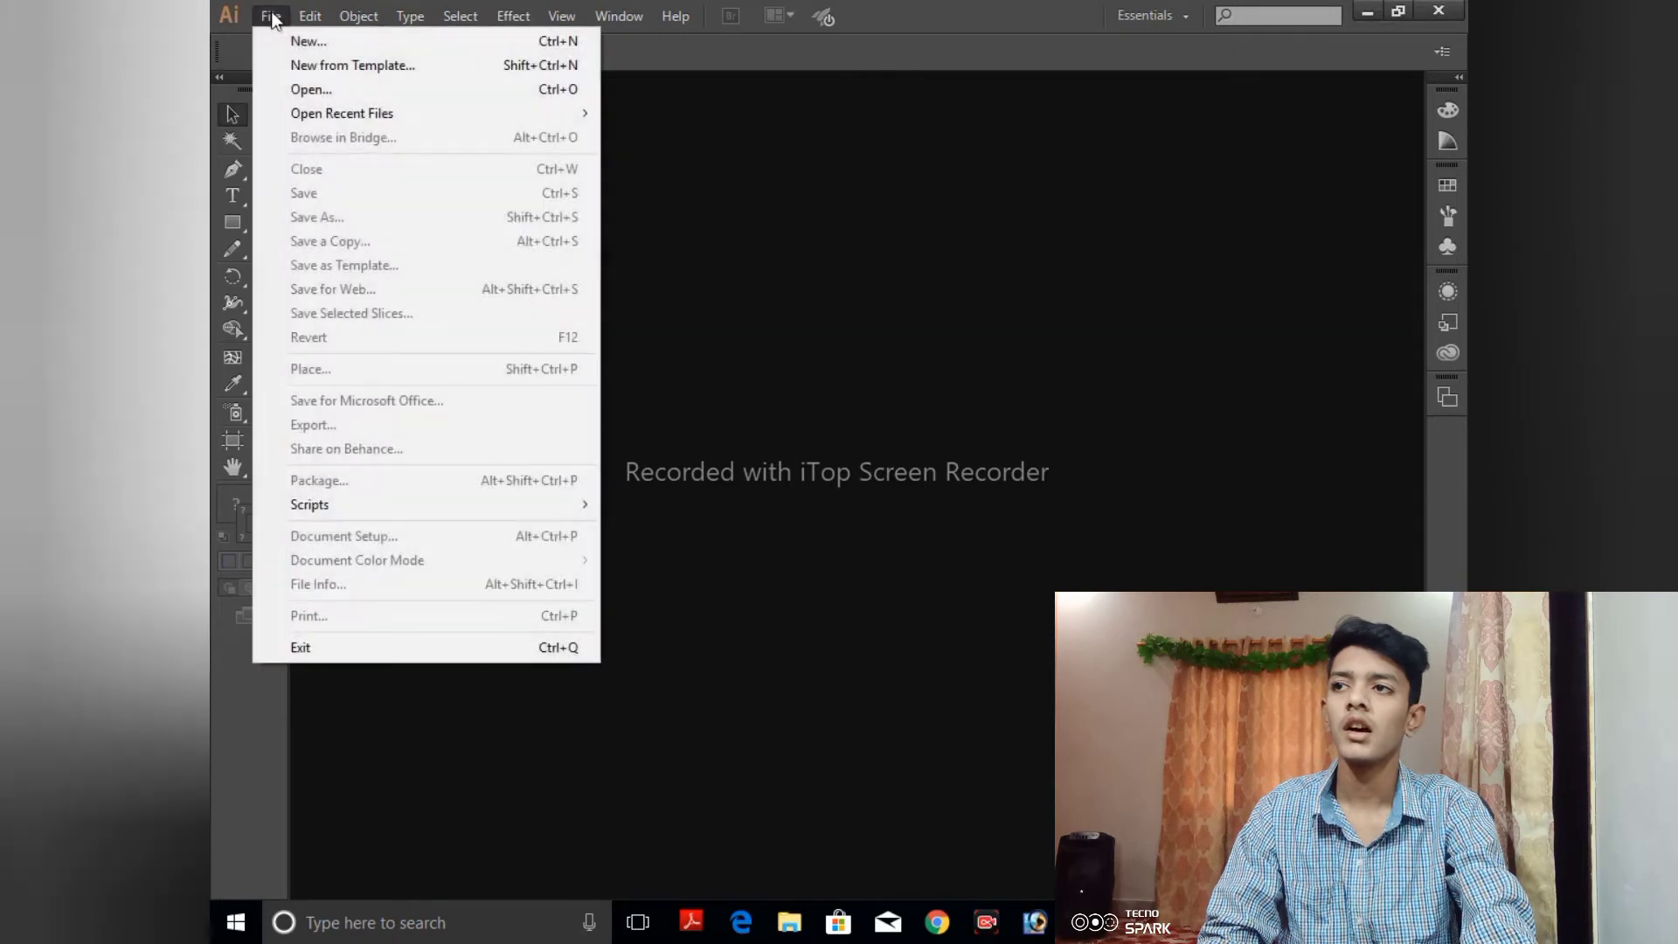
- Create a new A4 landscape document with one artboard in CMYK and fit the artboard to the window
left_click(297, 37)
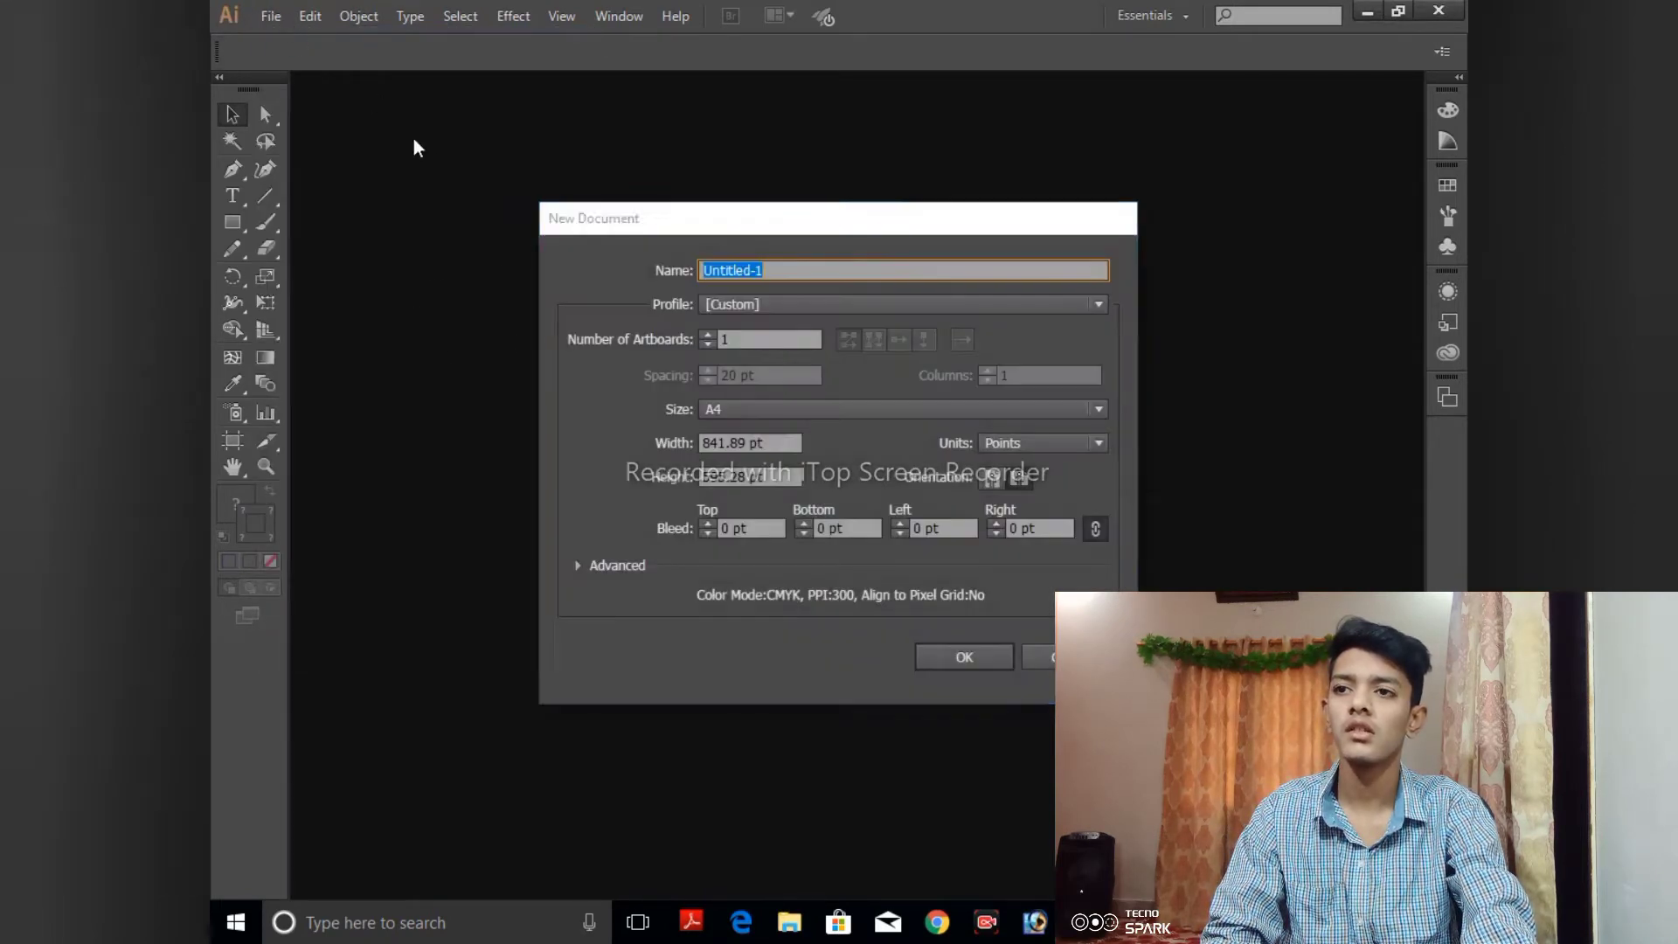
left_click(966, 662)
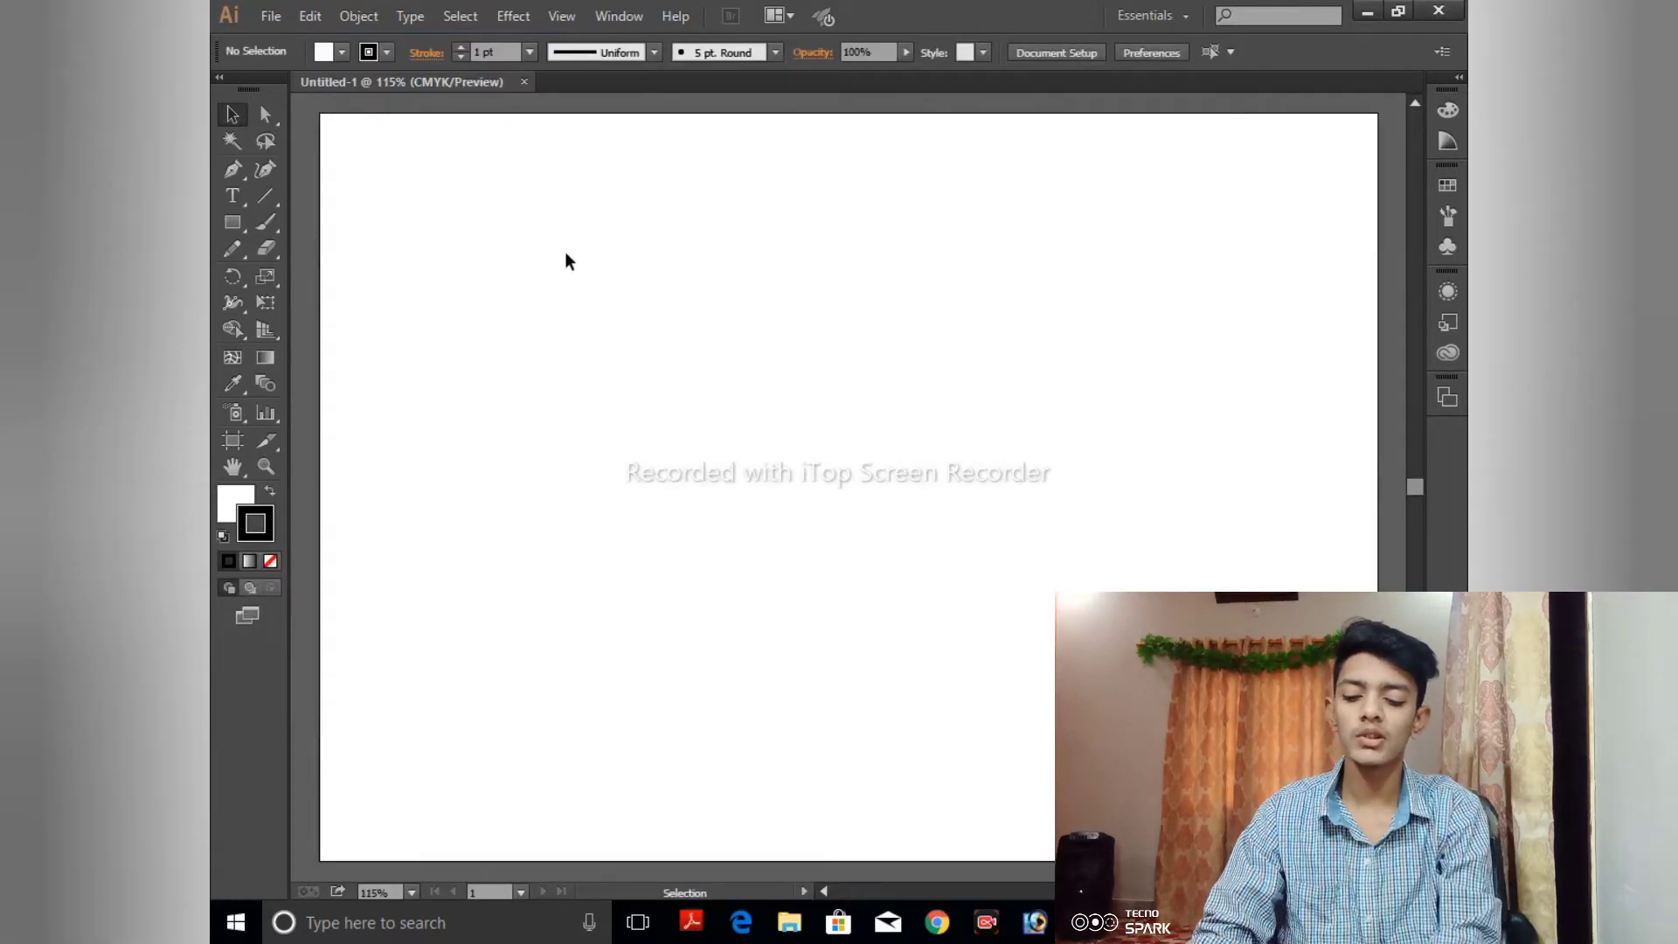
key("ctrl+0")
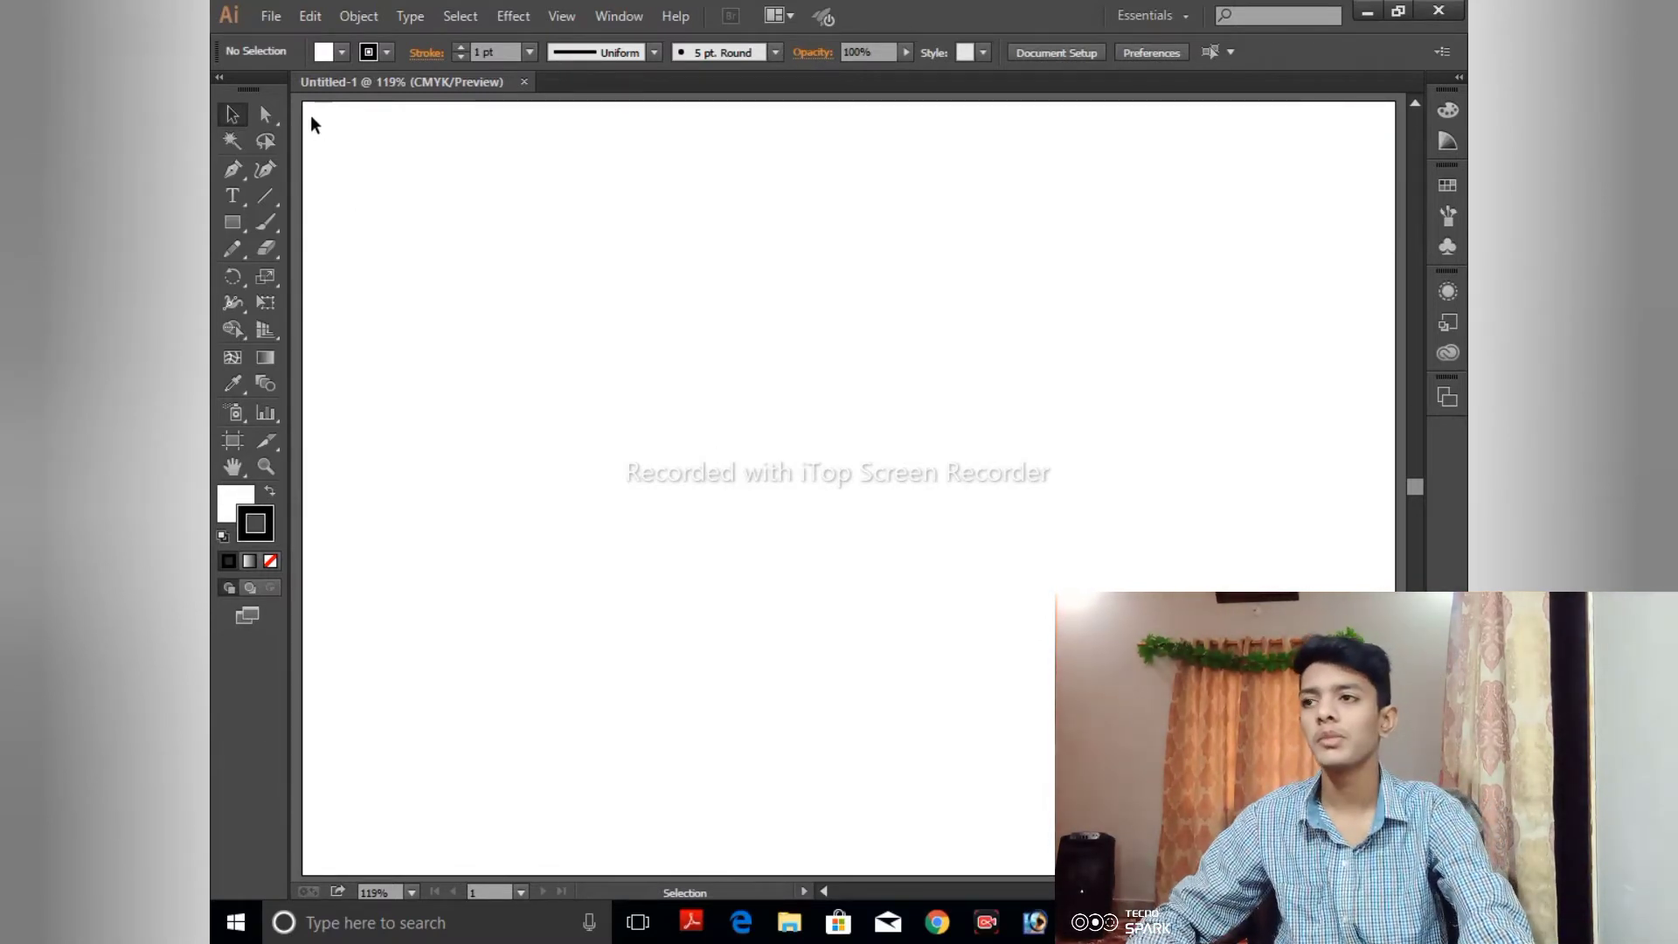
- Draw a rectangle about 203 pt wide and 152 pt high in the artboard's upper area and fill it with muted red
left_click(234, 222)
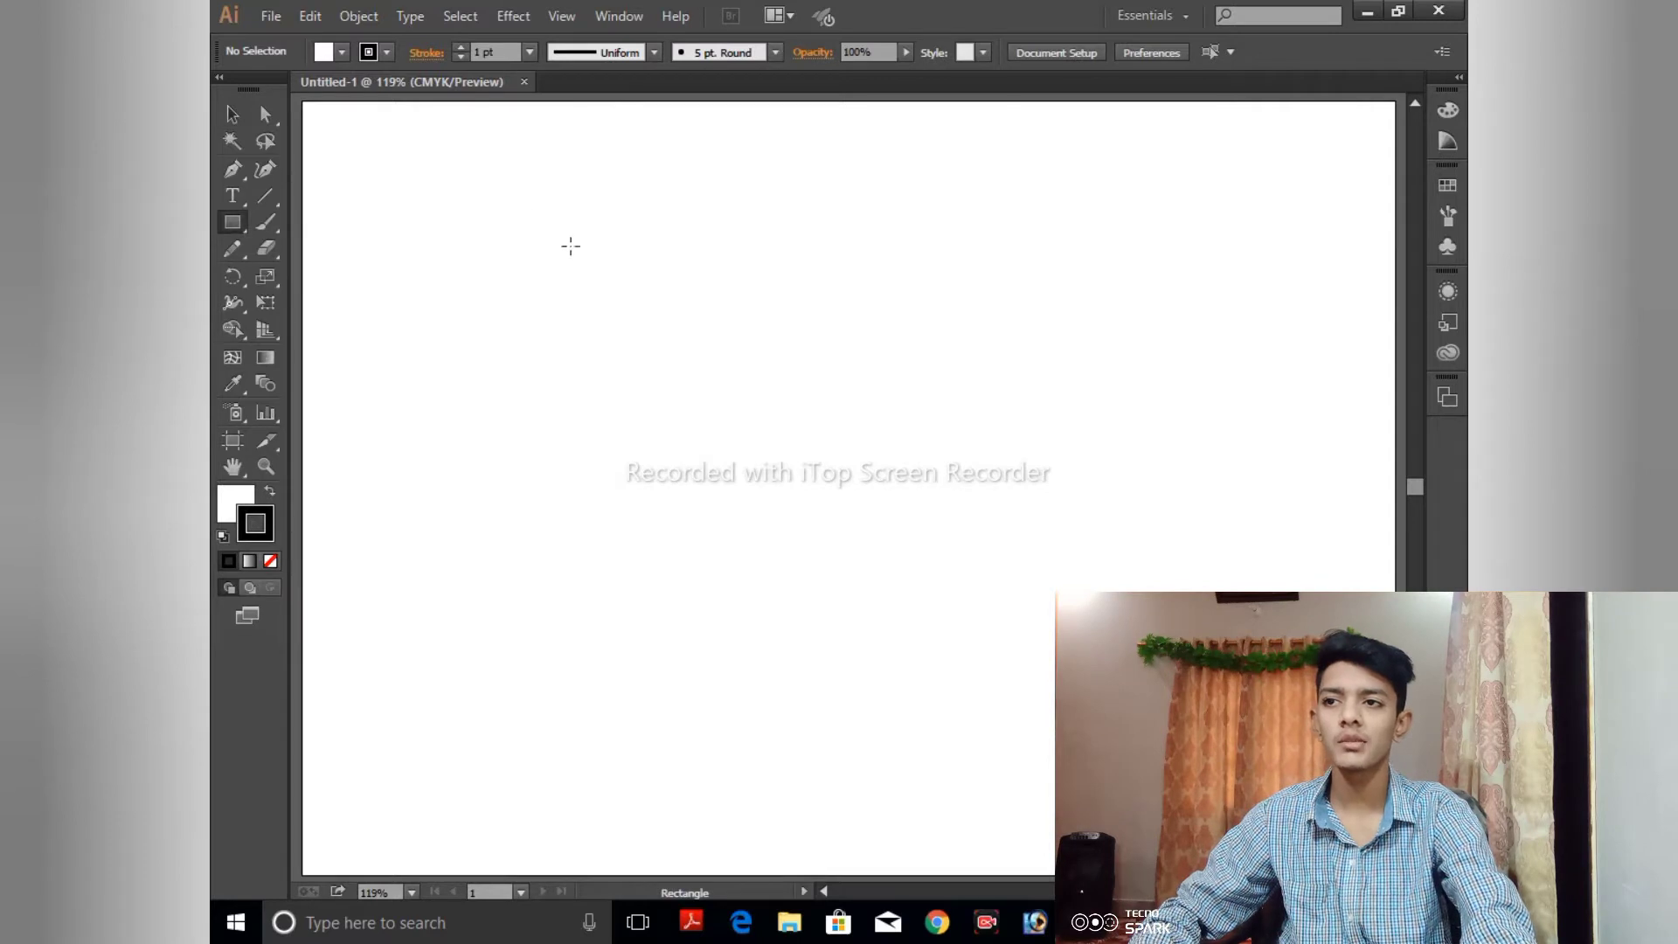
left_click_drag(522, 210, 786, 407)
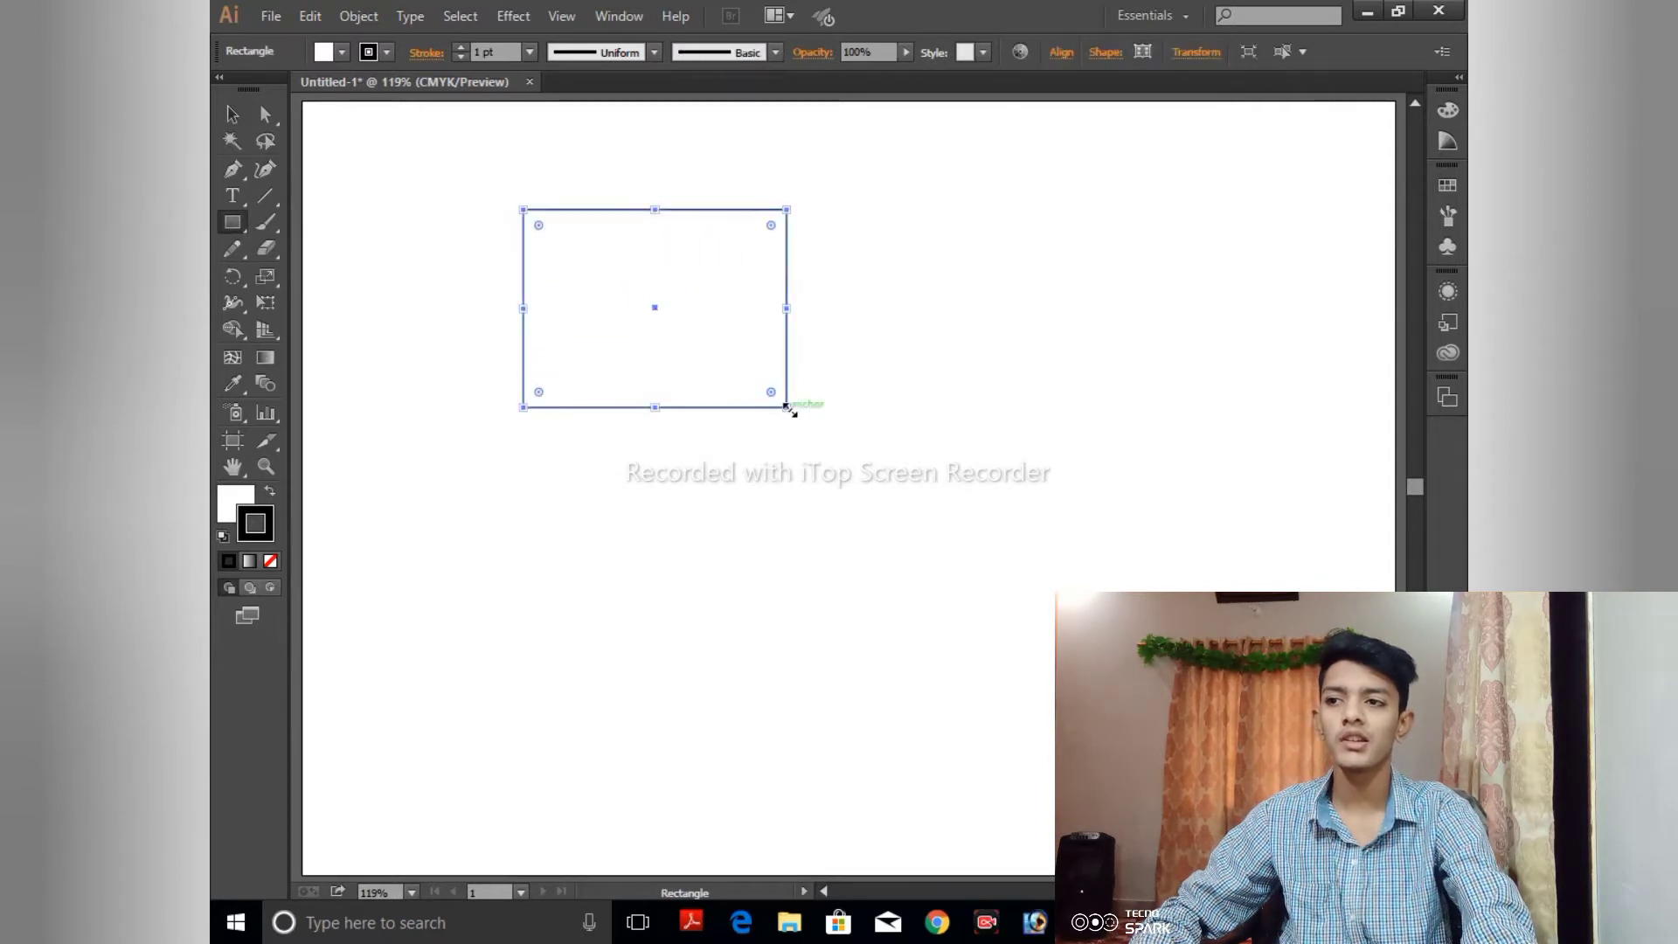
left_click(251, 504)
double_click(244, 509)
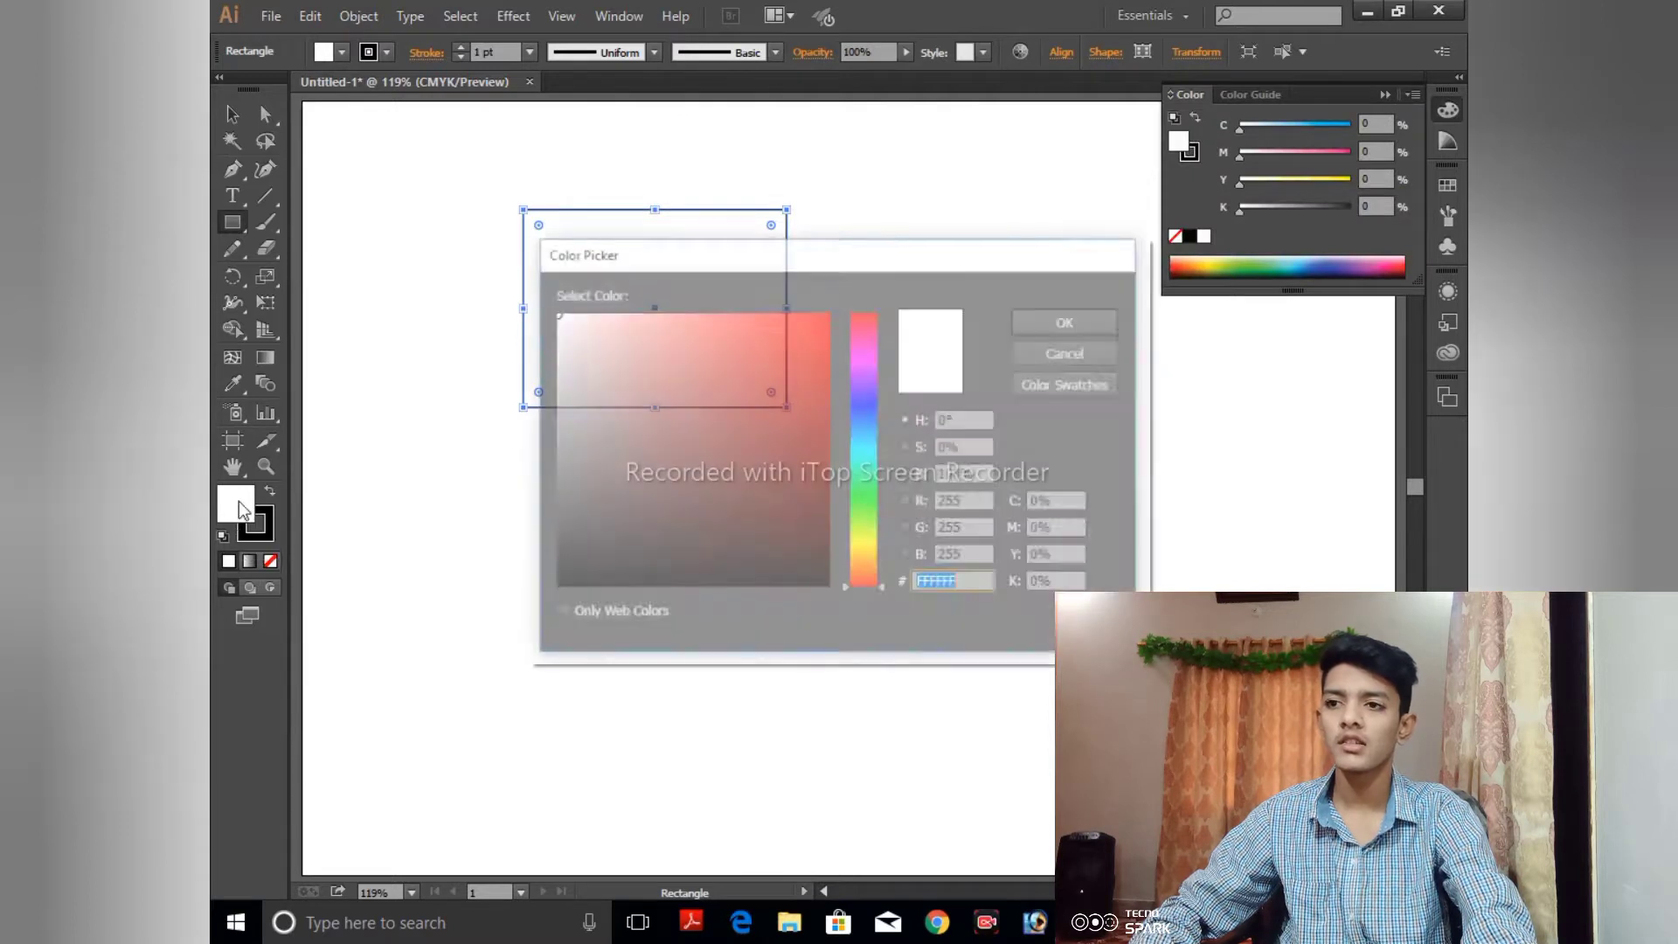
left_click(715, 430)
left_click(1100, 320)
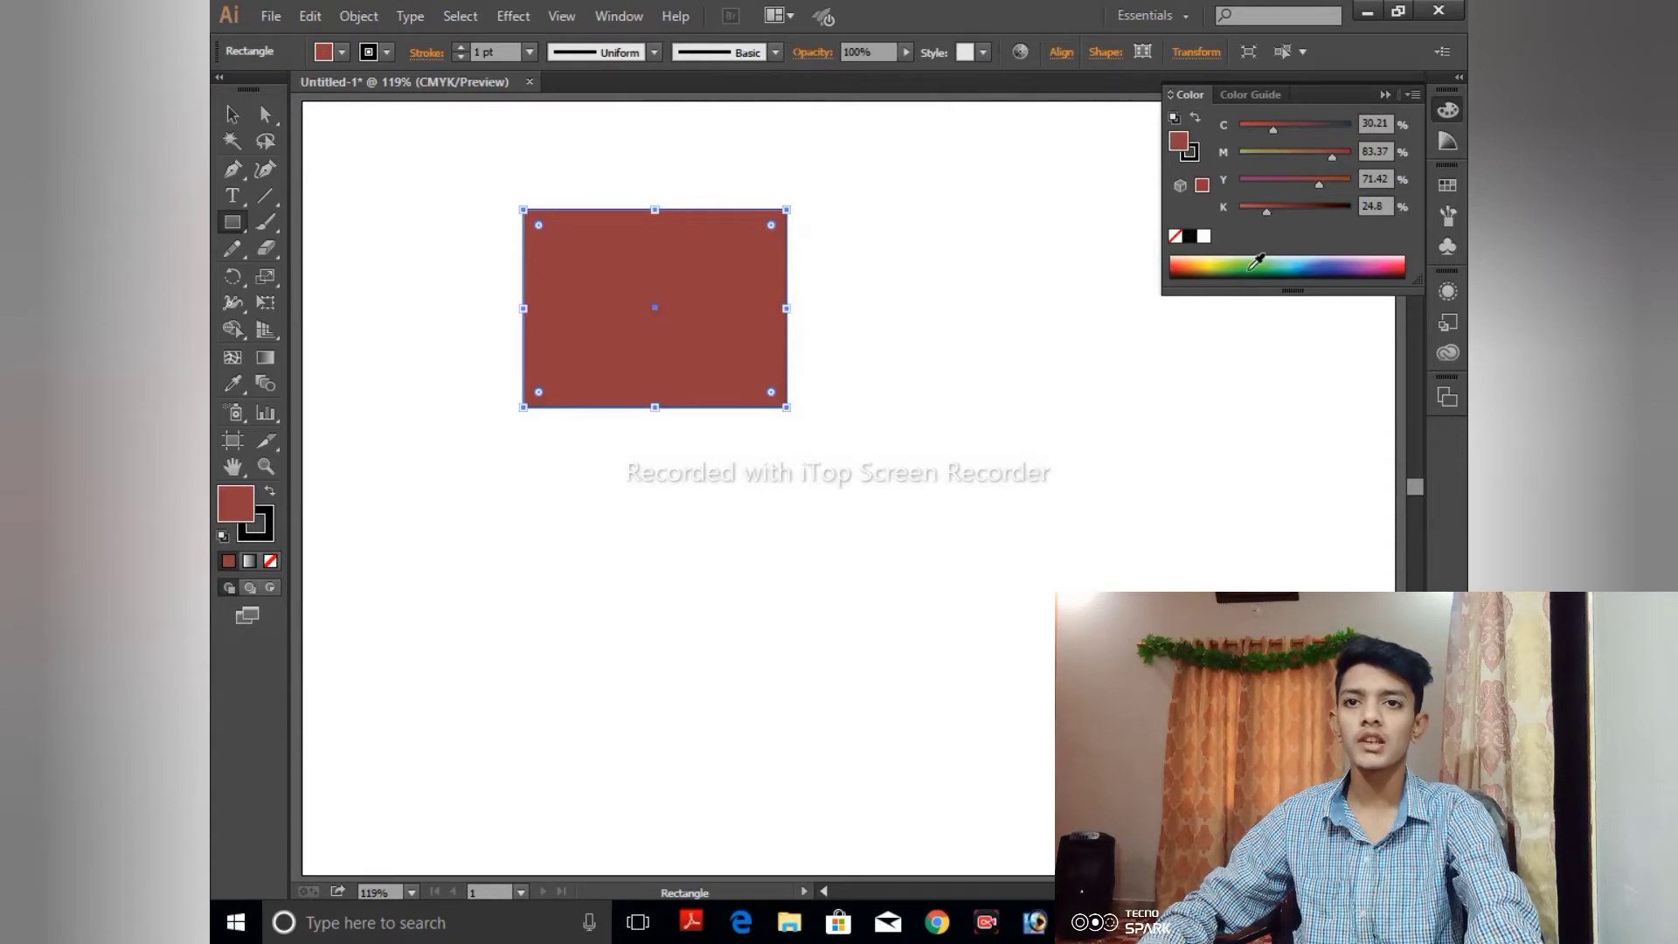
- Recolor the rectangle's fill to light blue from the color spectrum and set its cyan value to 54%
left_click(1255, 262)
left_click(1256, 275)
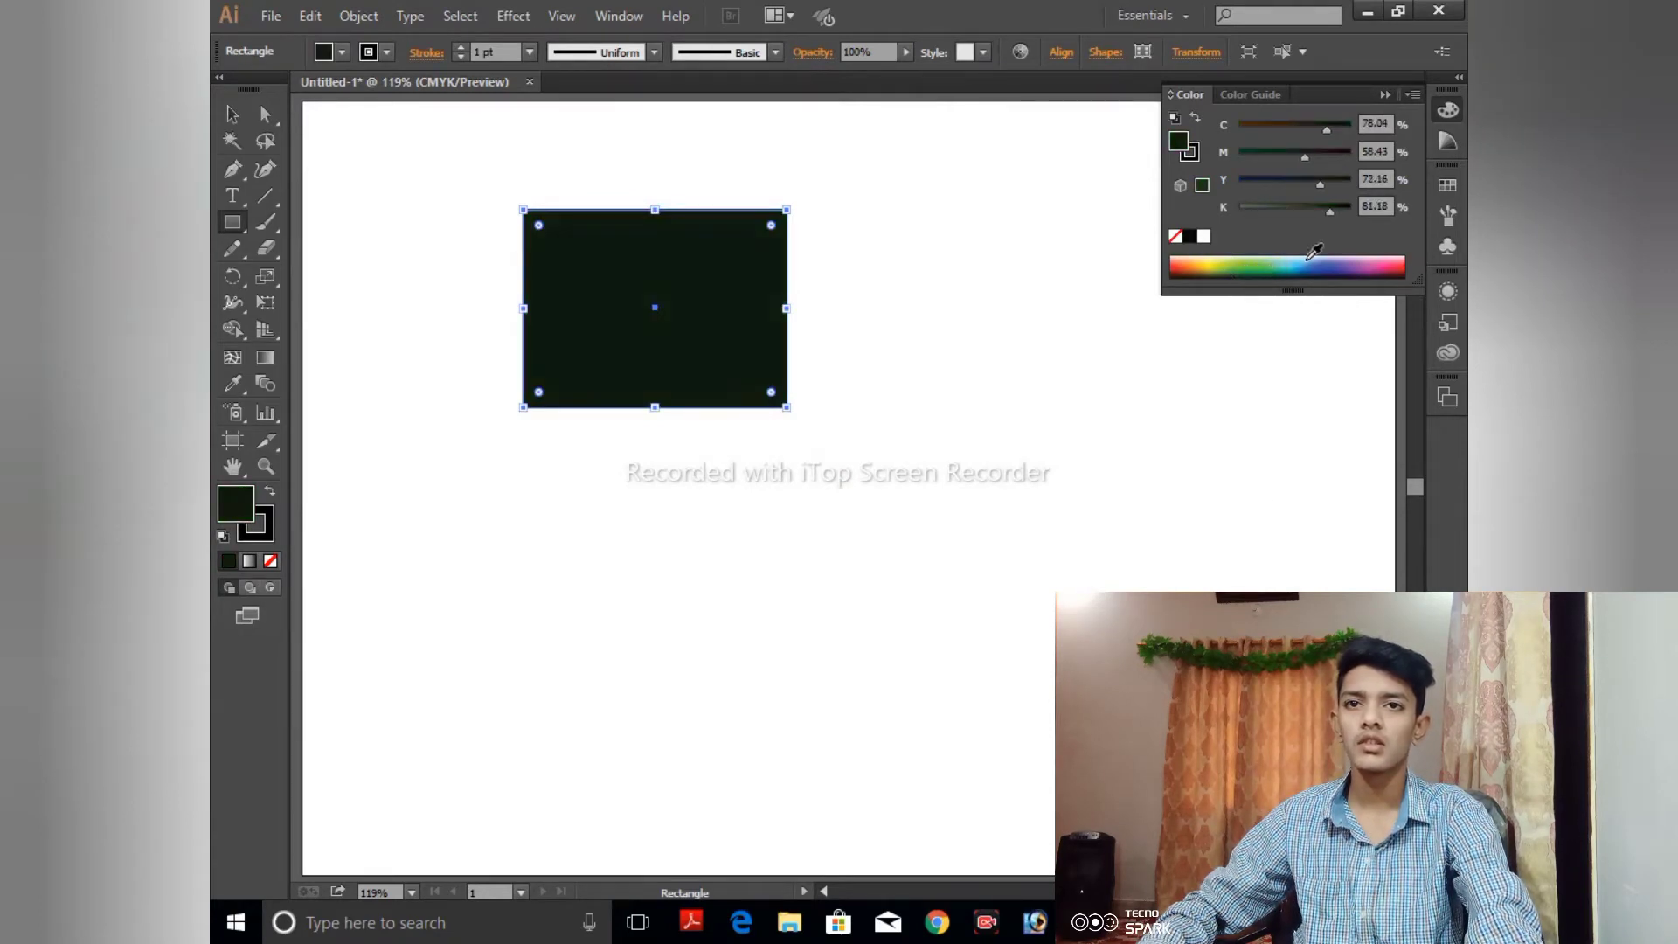
left_click(1318, 257)
left_click_drag(1288, 129, 1295, 128)
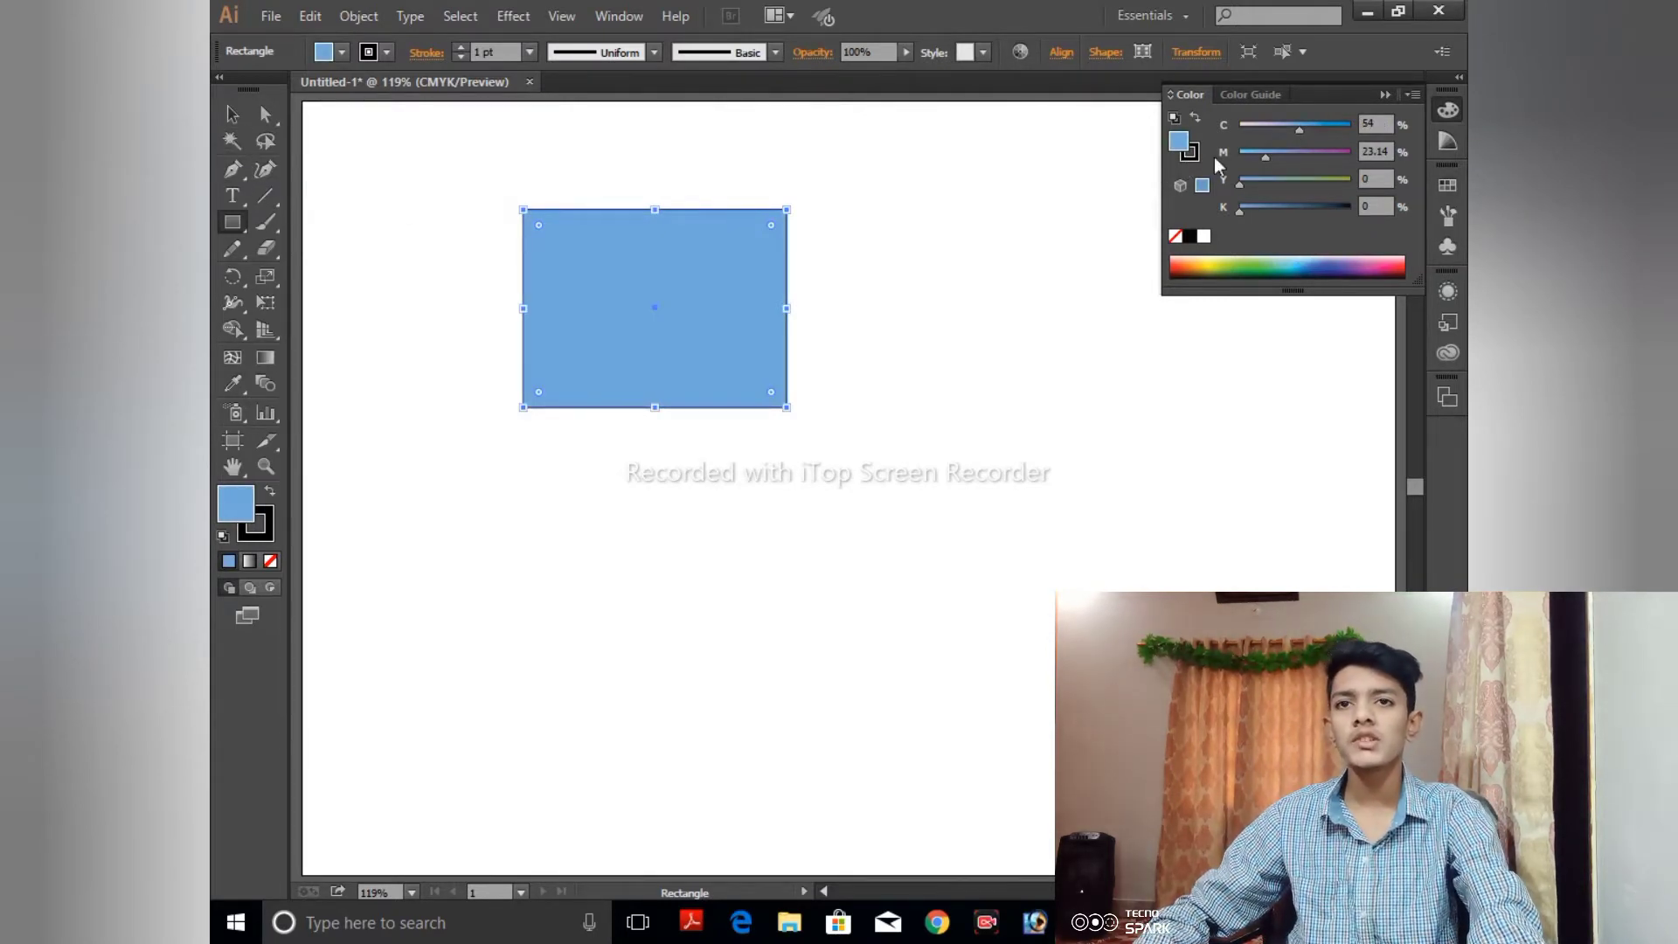
left_click(1411, 96)
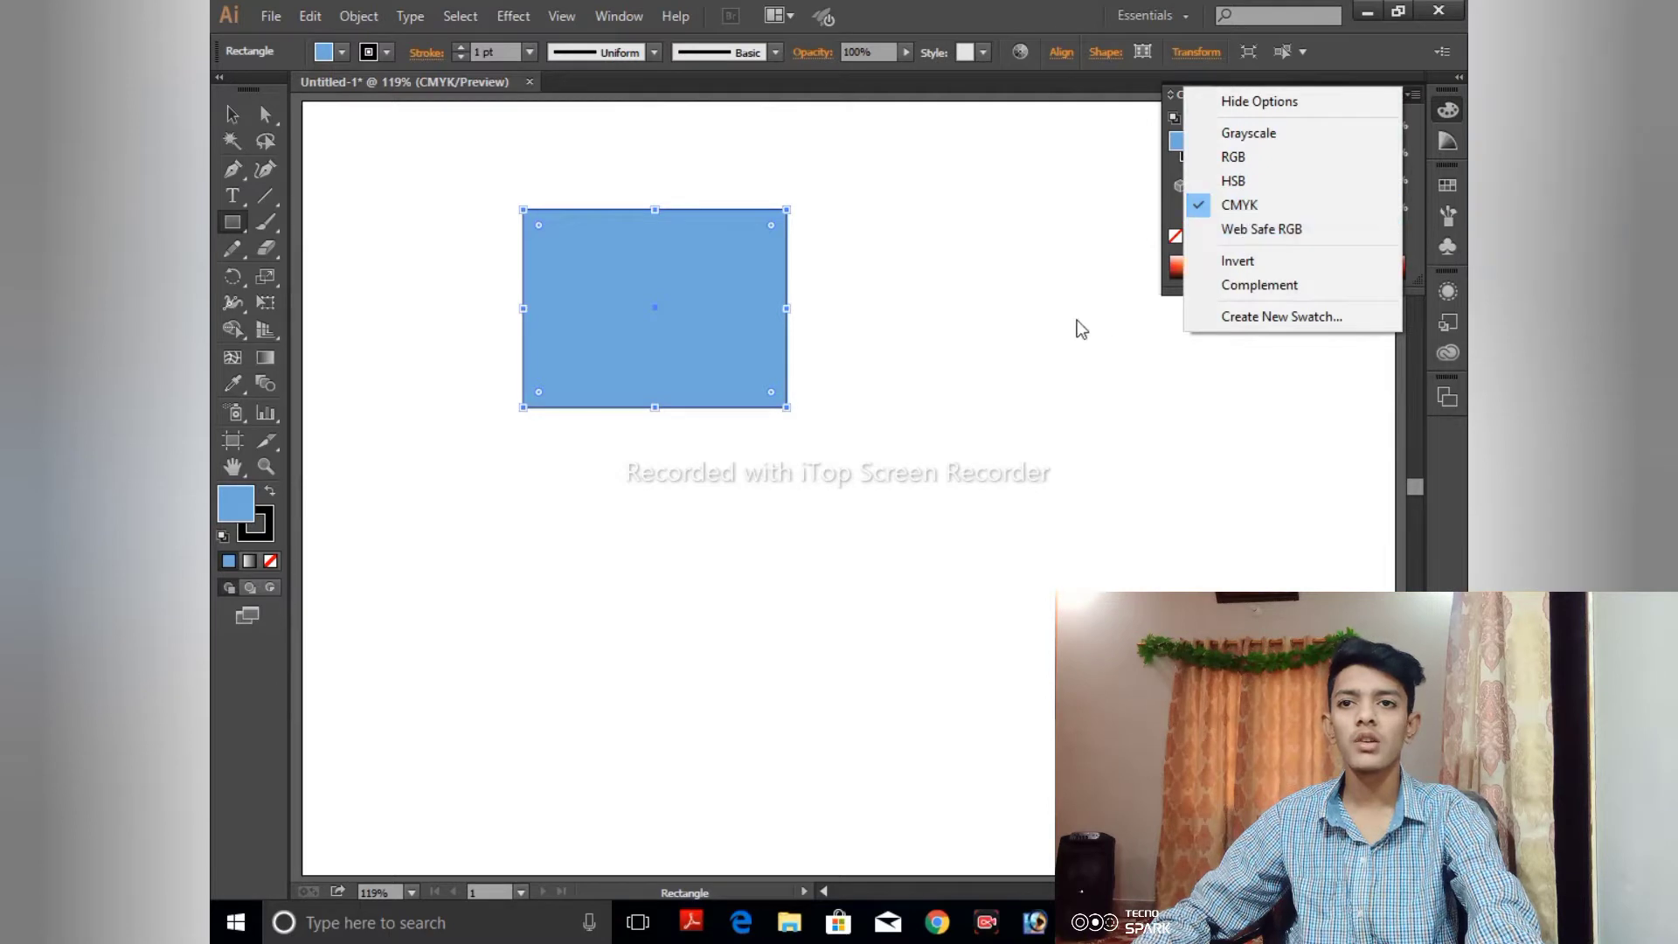
left_click(1058, 271)
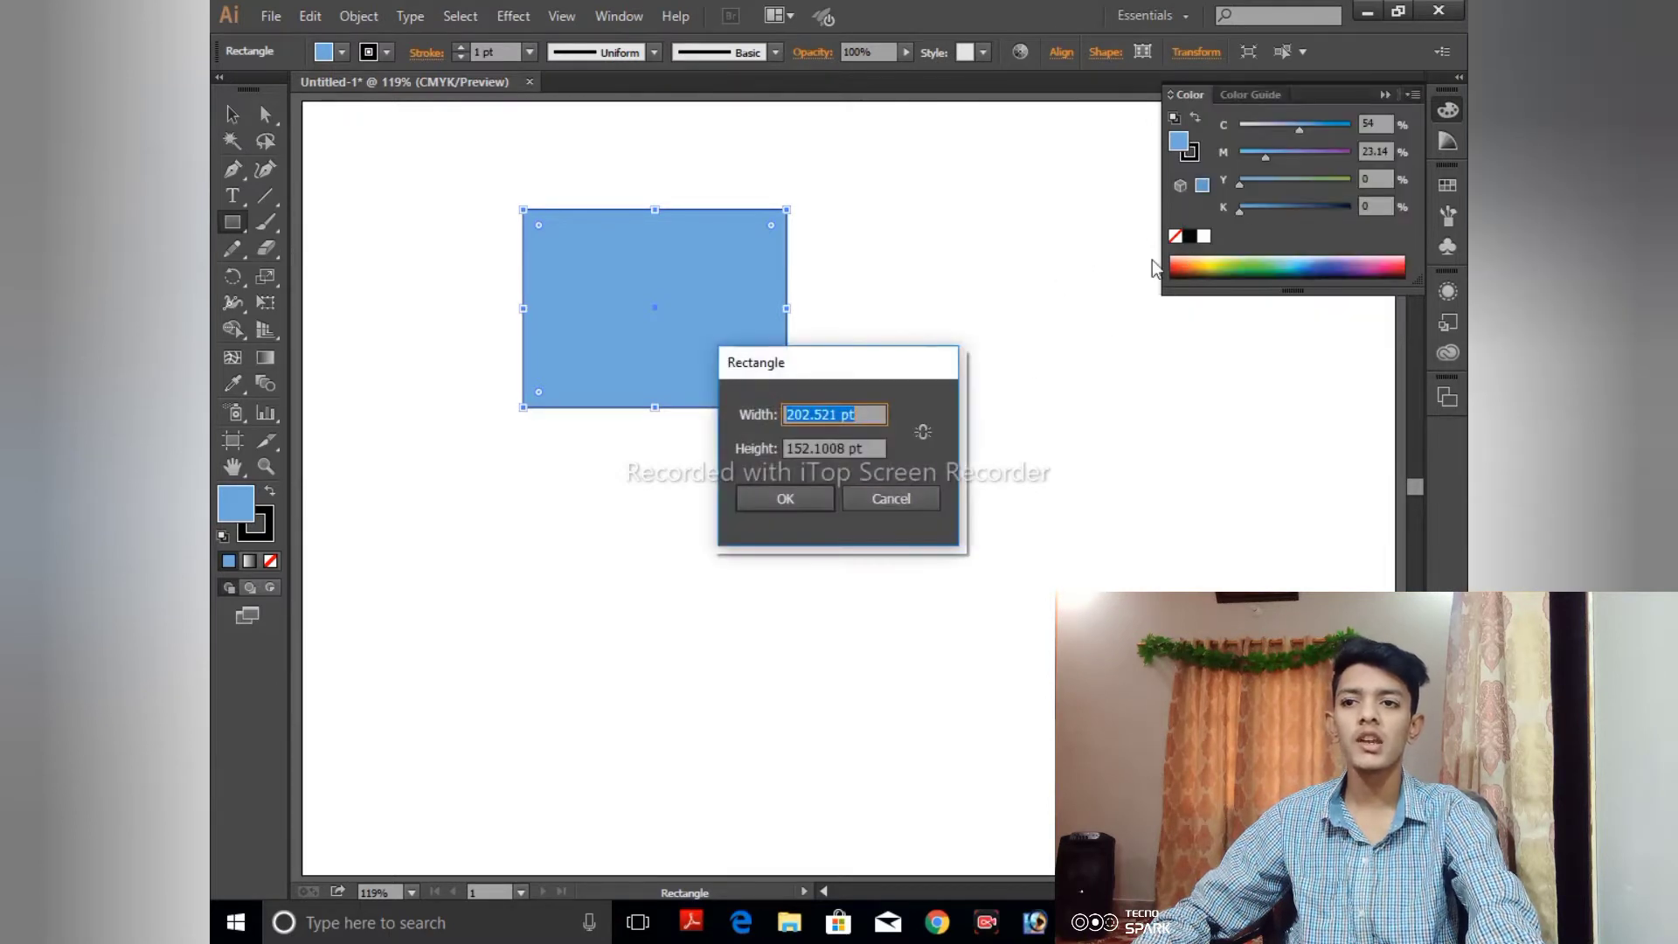
left_click(918, 496)
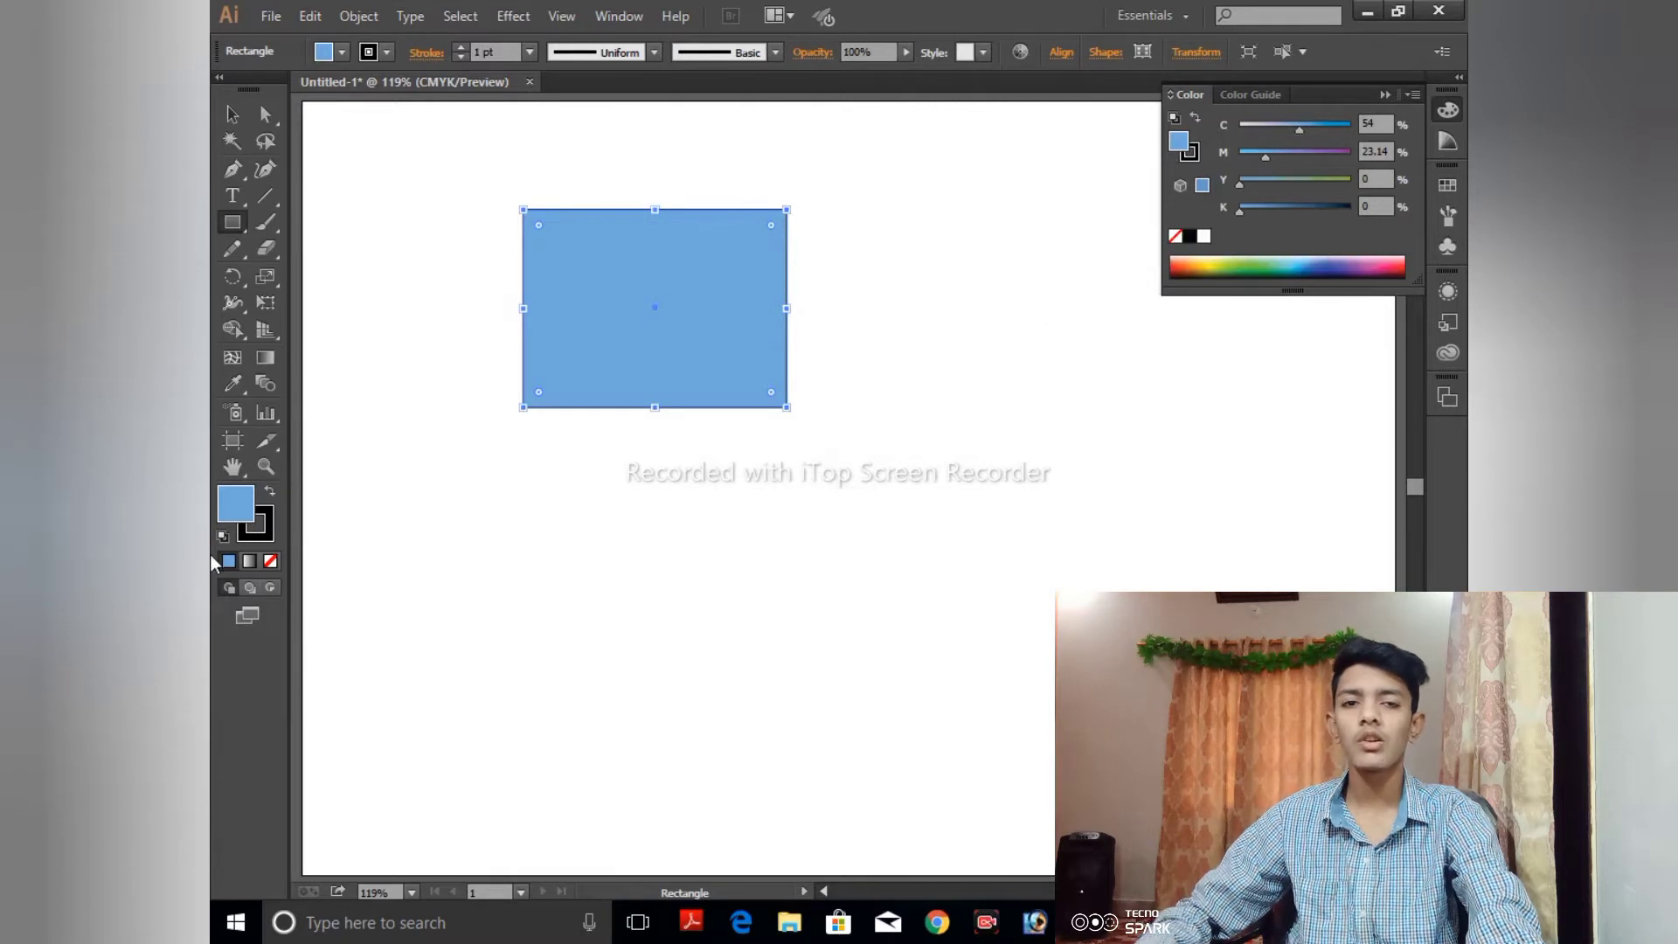
- Remove the rectangle's stroke and make the fill the active color again
left_click(270, 541)
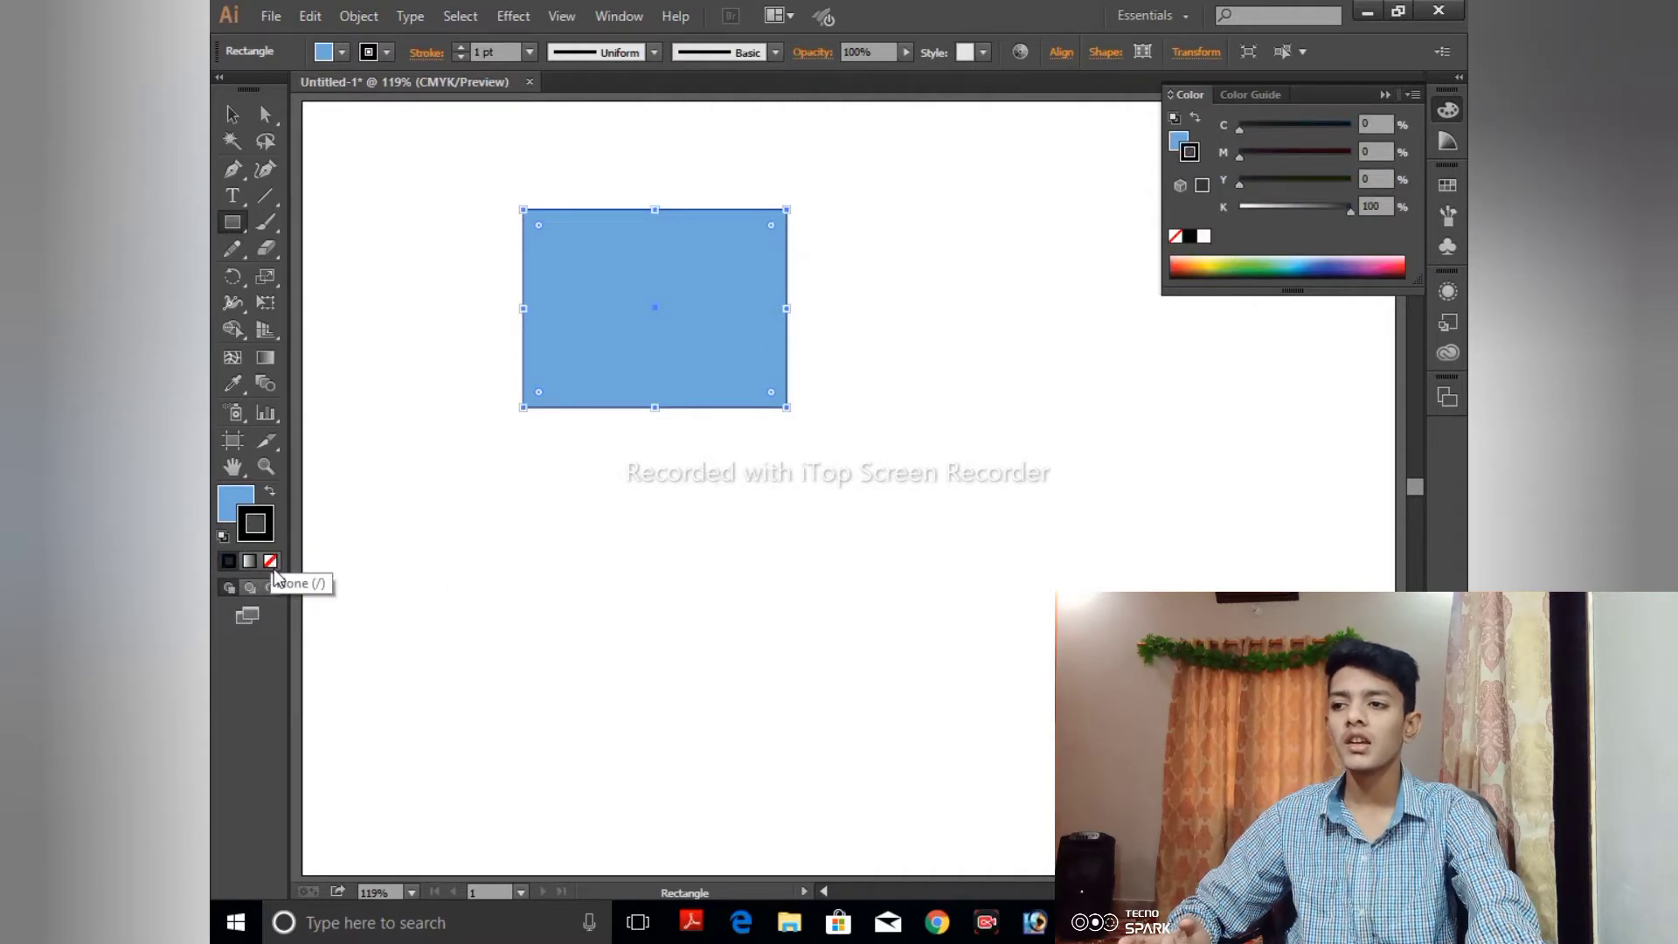
left_click(271, 560)
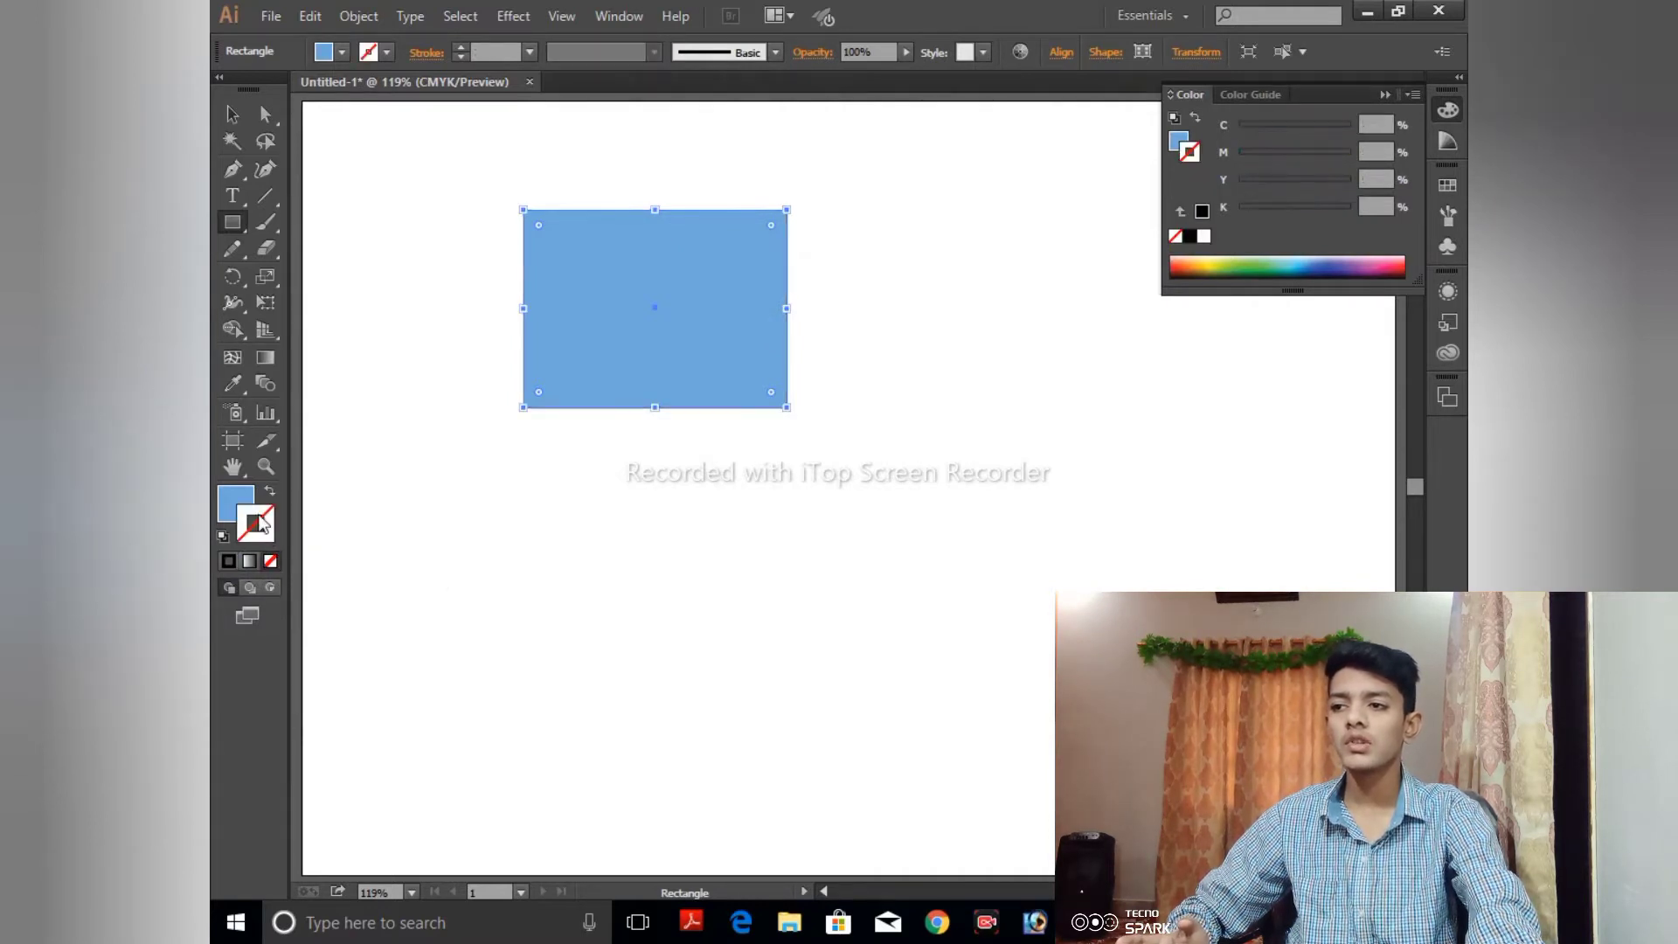
left_click(238, 498)
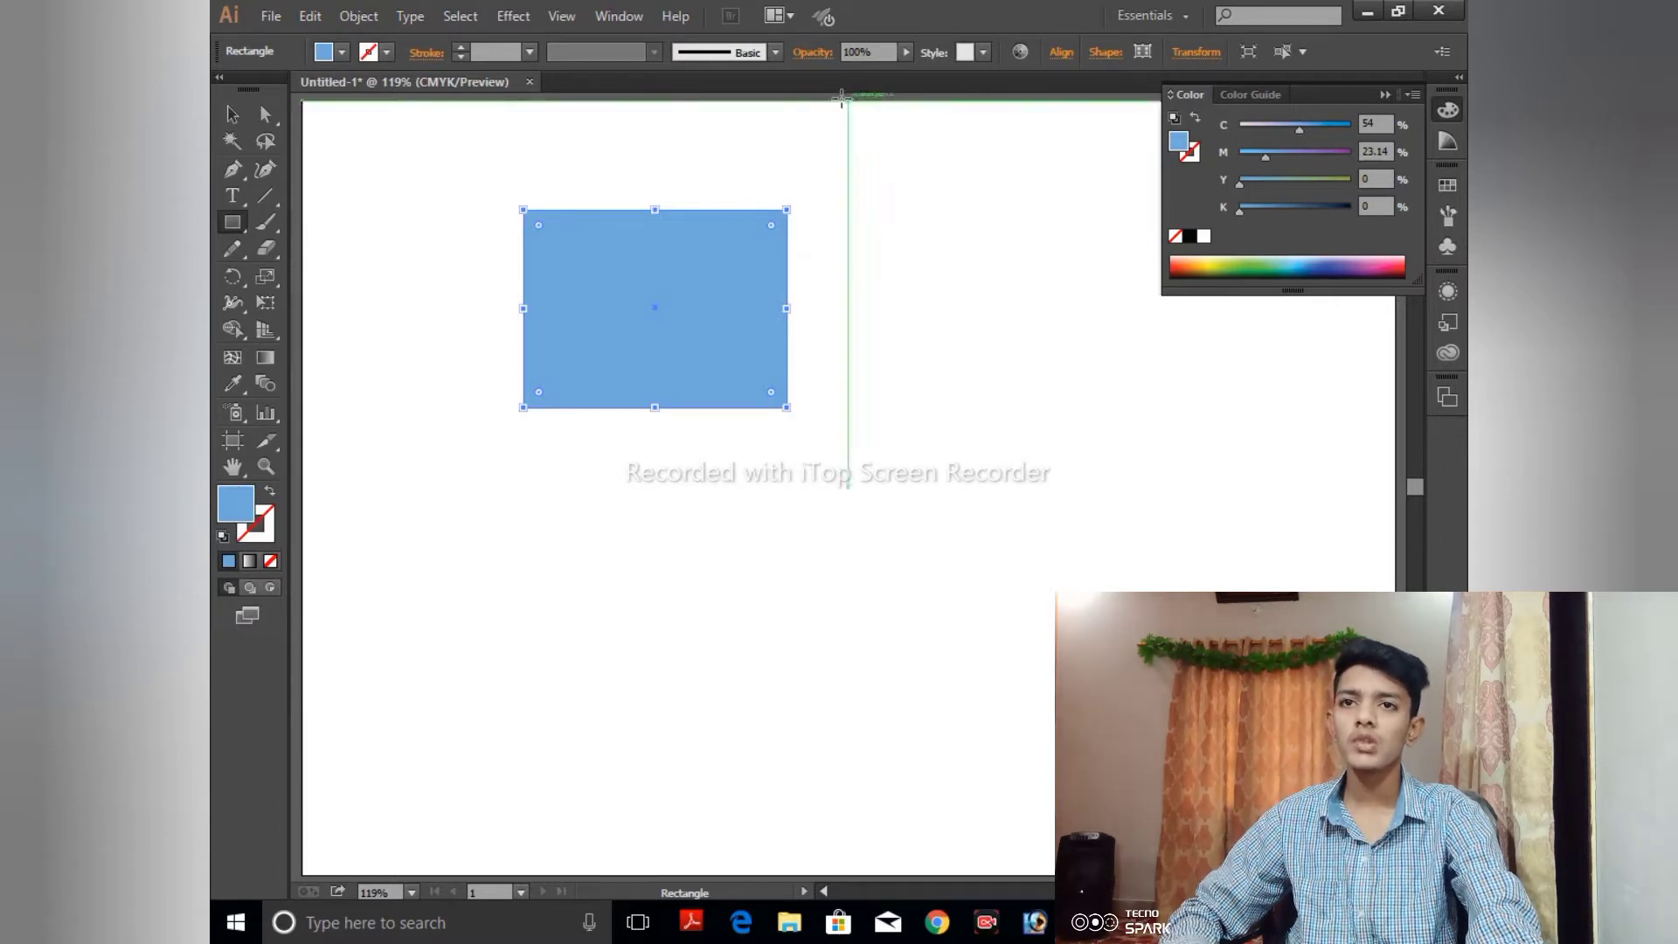
- Show the color swatches as a floating panel beside the rectangle and fill the rectangle with the CMYK Blue swatch
left_click(645, 16)
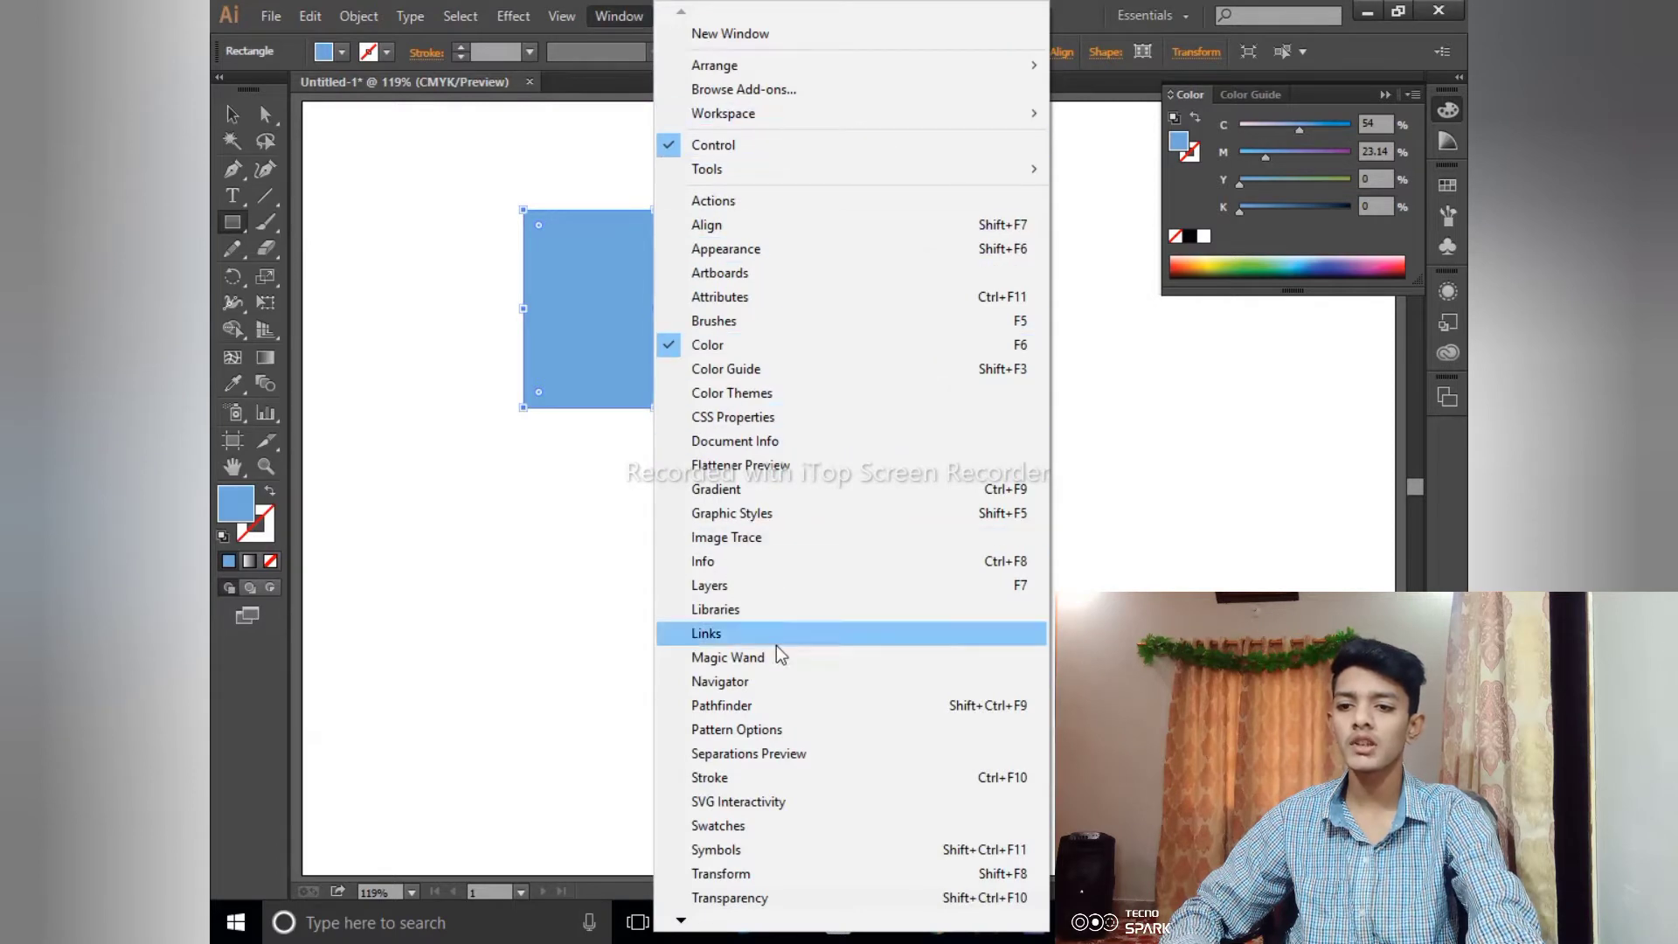
left_click(762, 824)
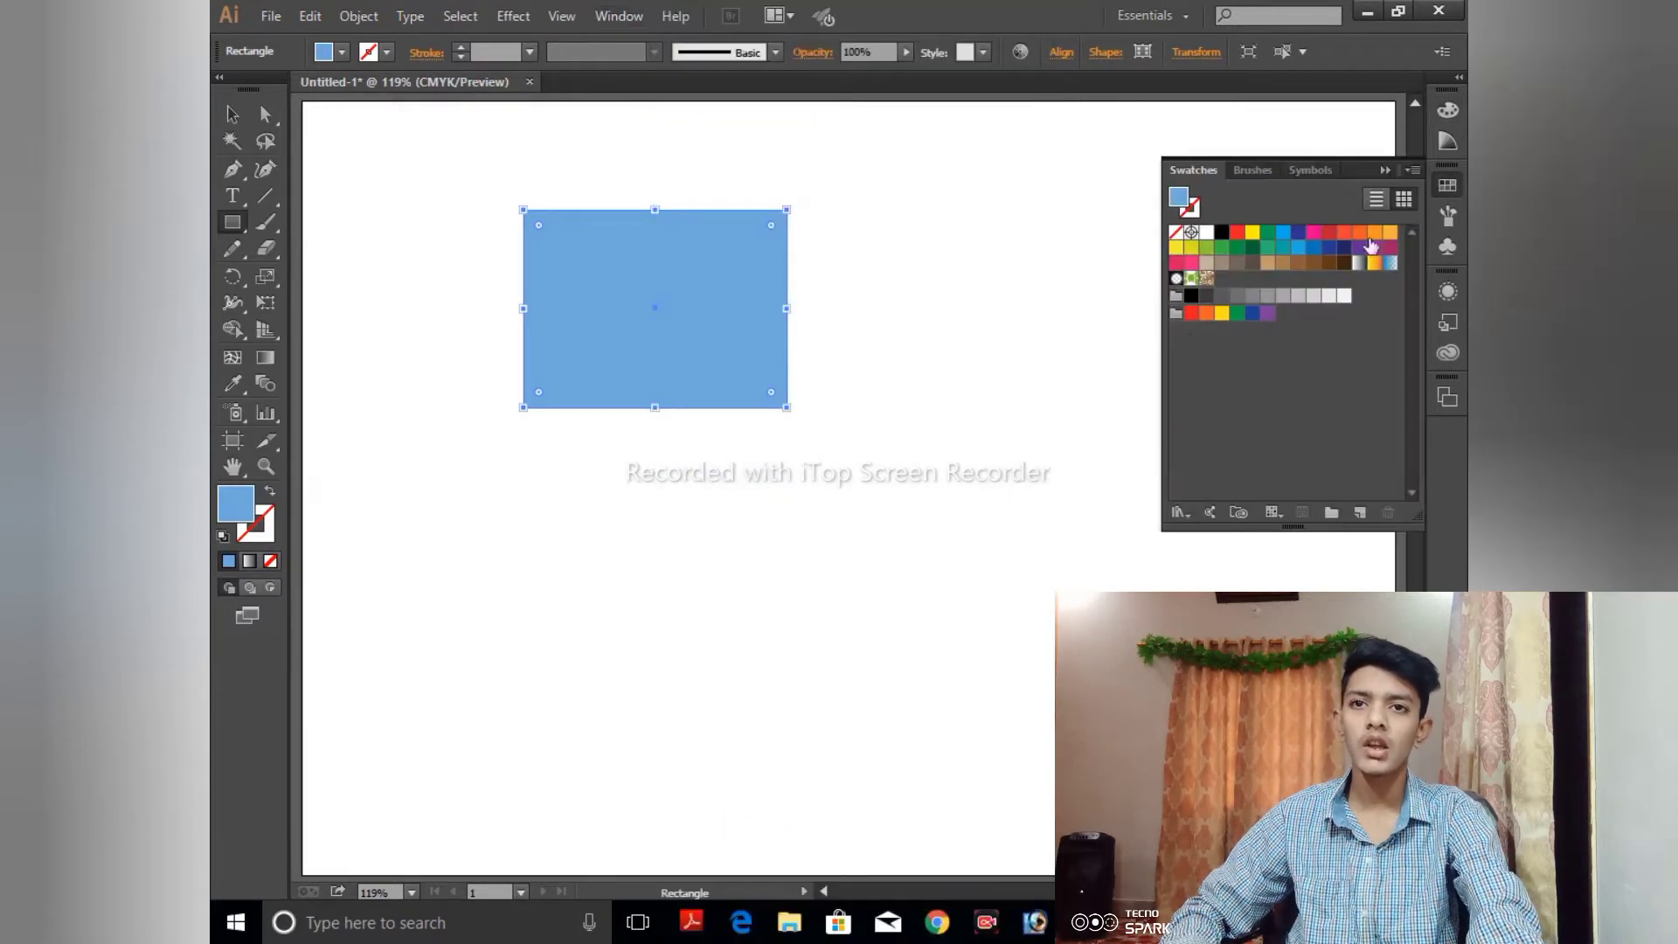
left_click_drag(1355, 164, 1178, 148)
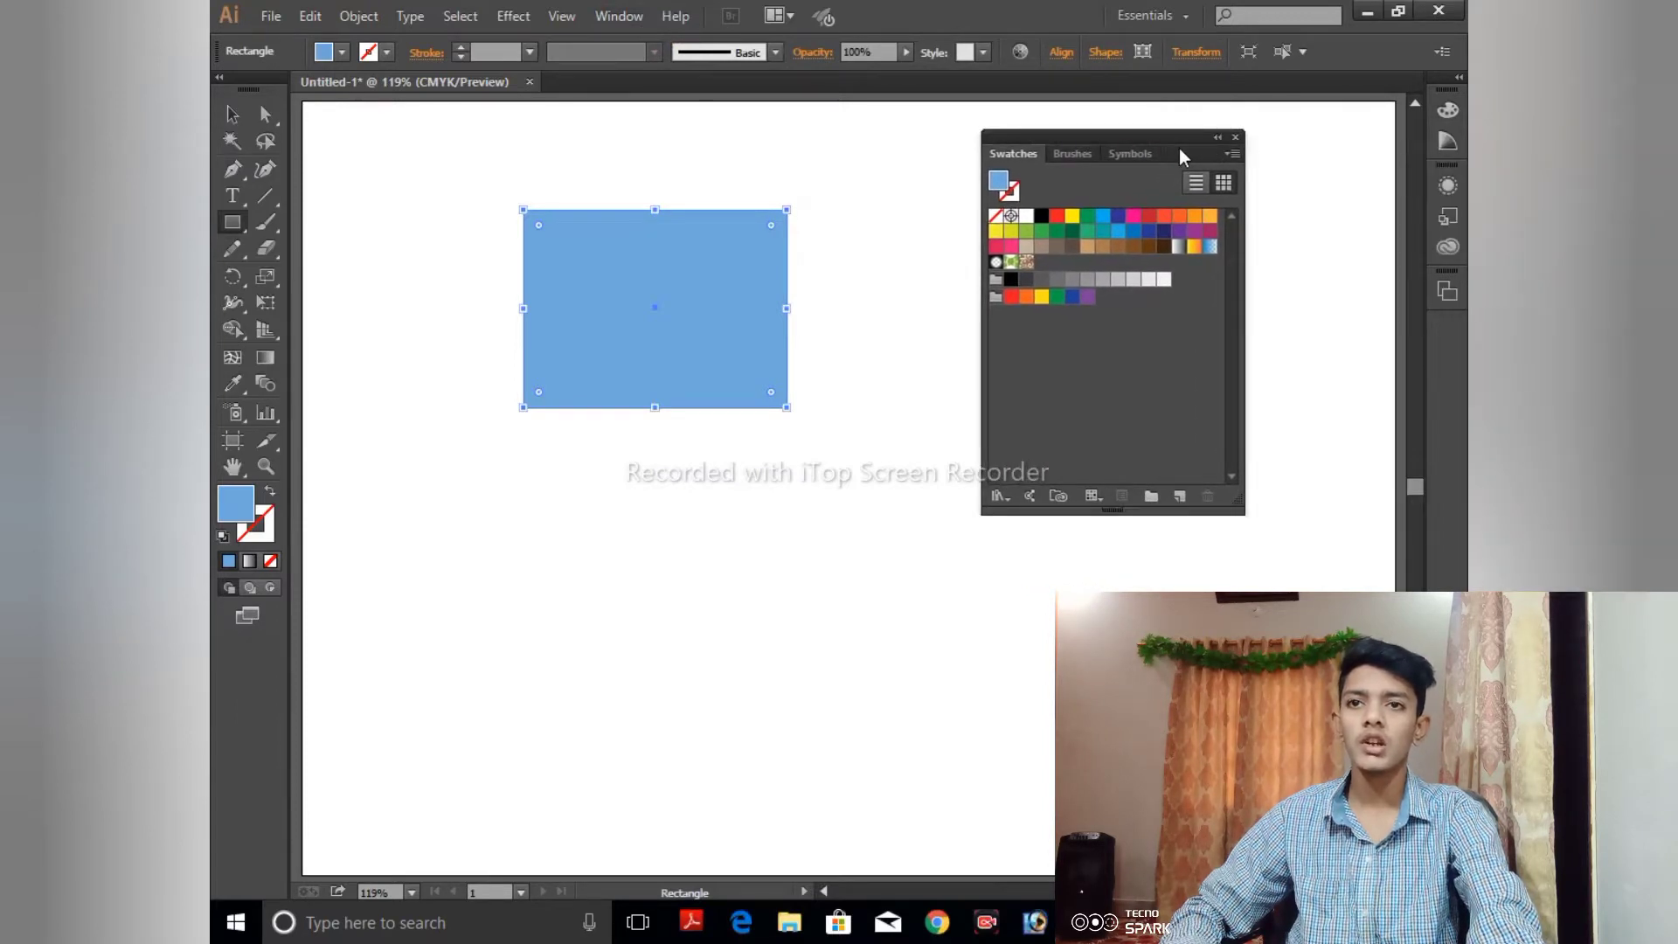
left_click(1118, 216)
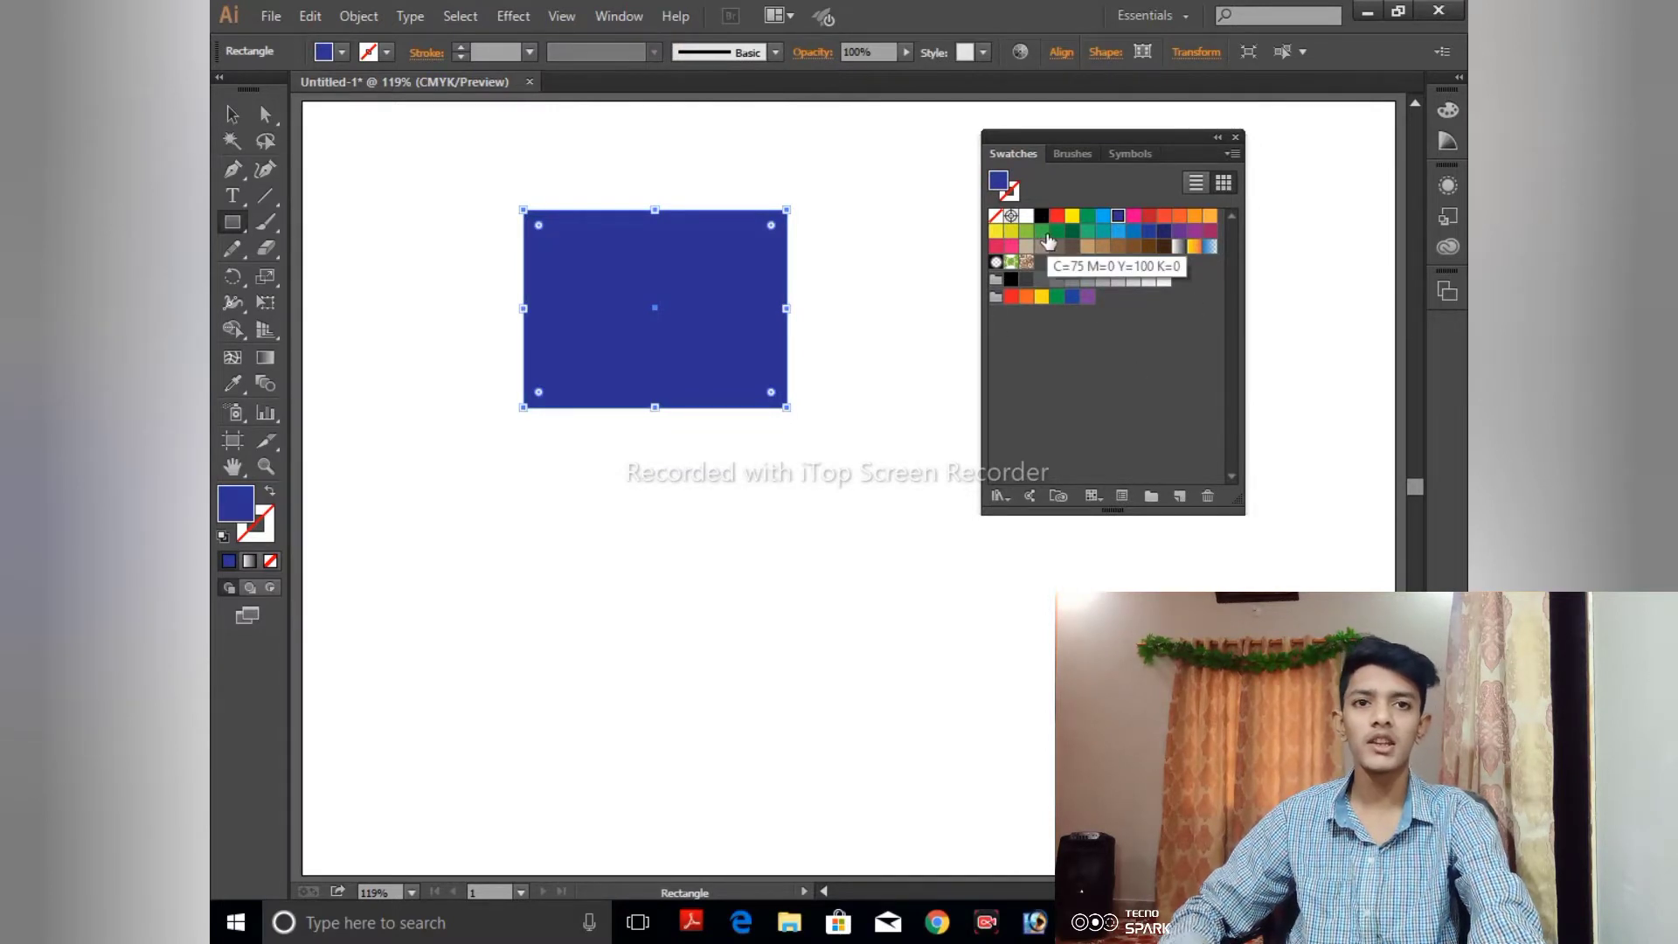
- Delete the CMYK Blue swatch, then add the current blue fill color to the swatches twice and select the first copy
left_click(1117, 215)
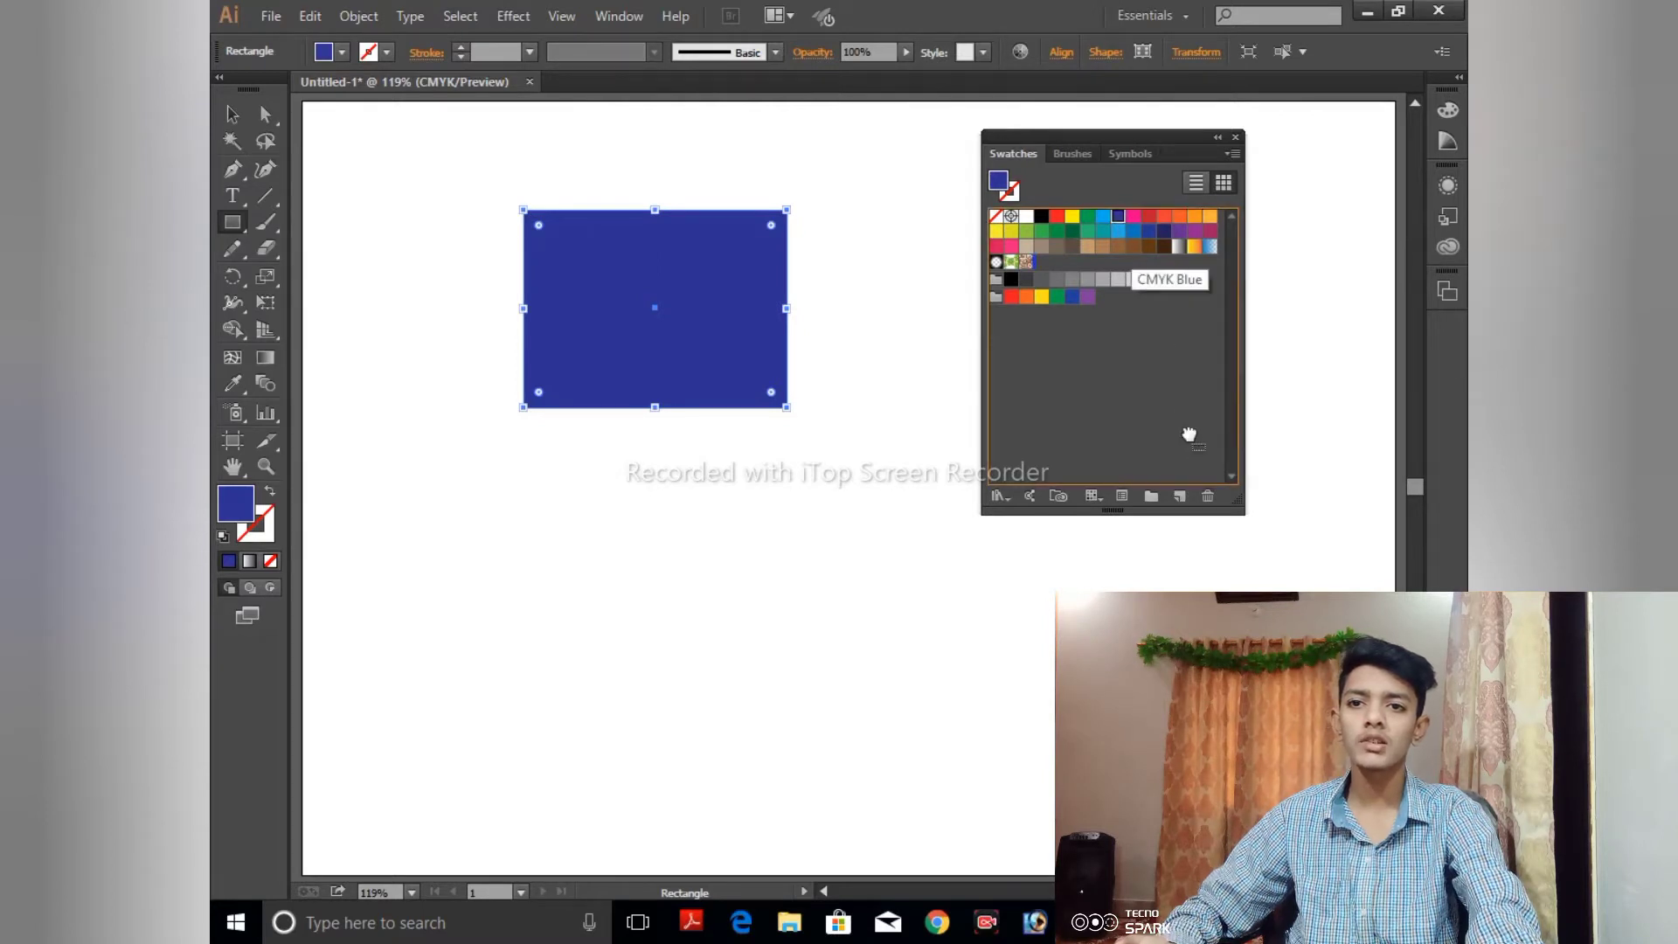
left_click(1209, 497)
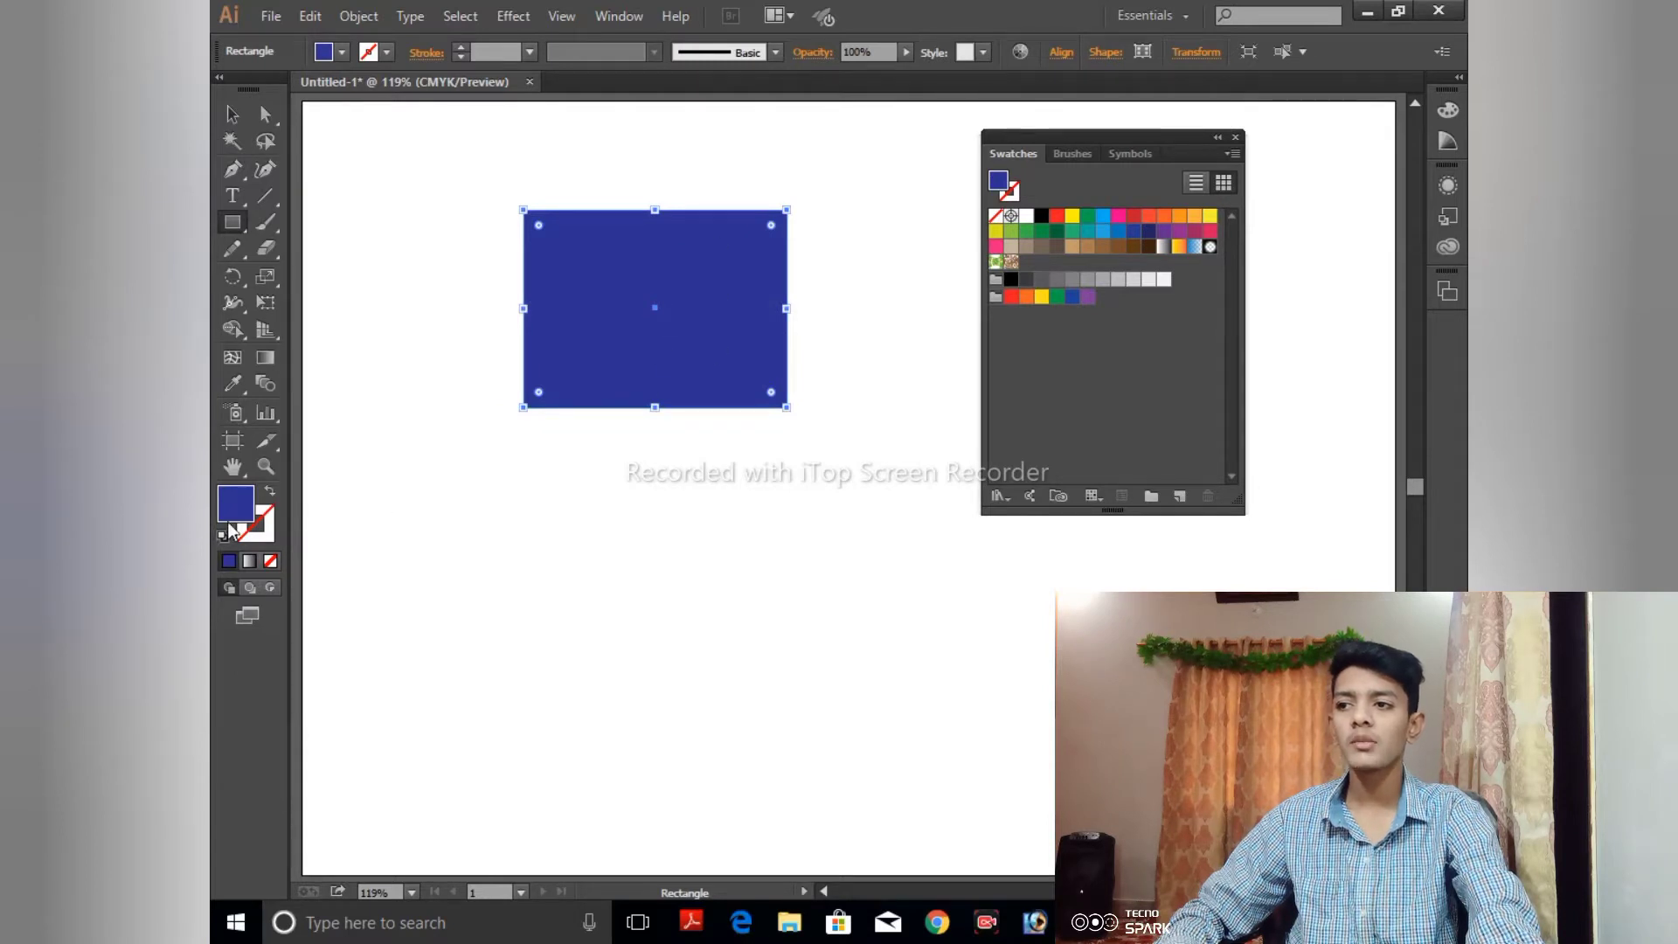
left_click_drag(228, 514, 1121, 302)
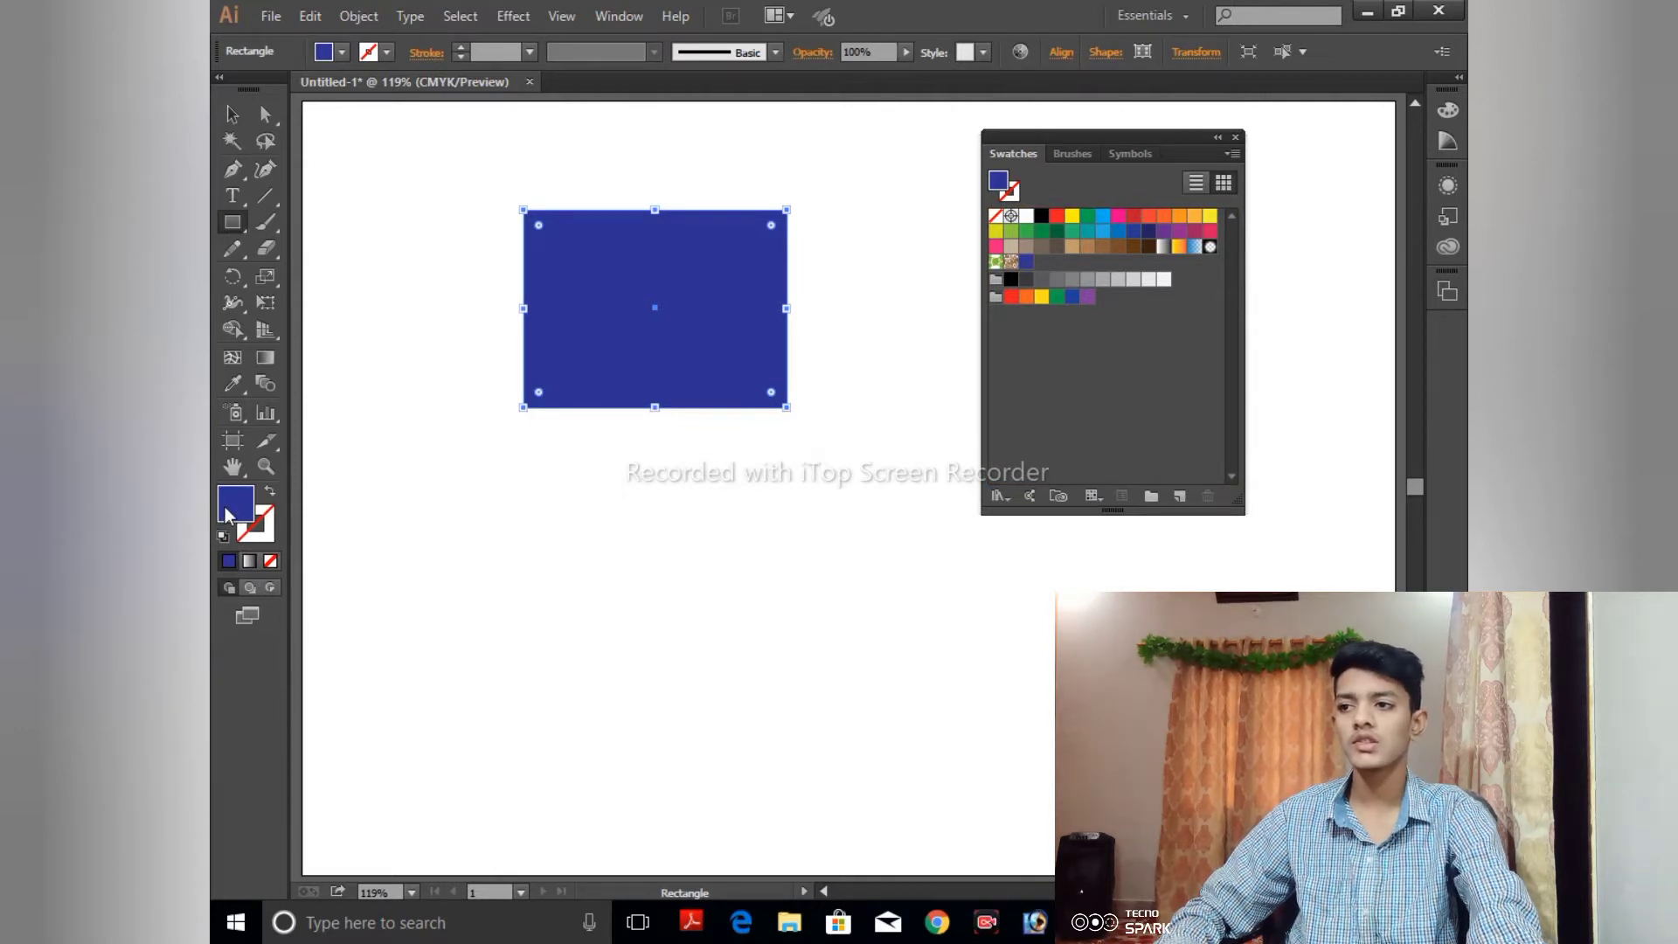
left_click_drag(229, 512, 1014, 383)
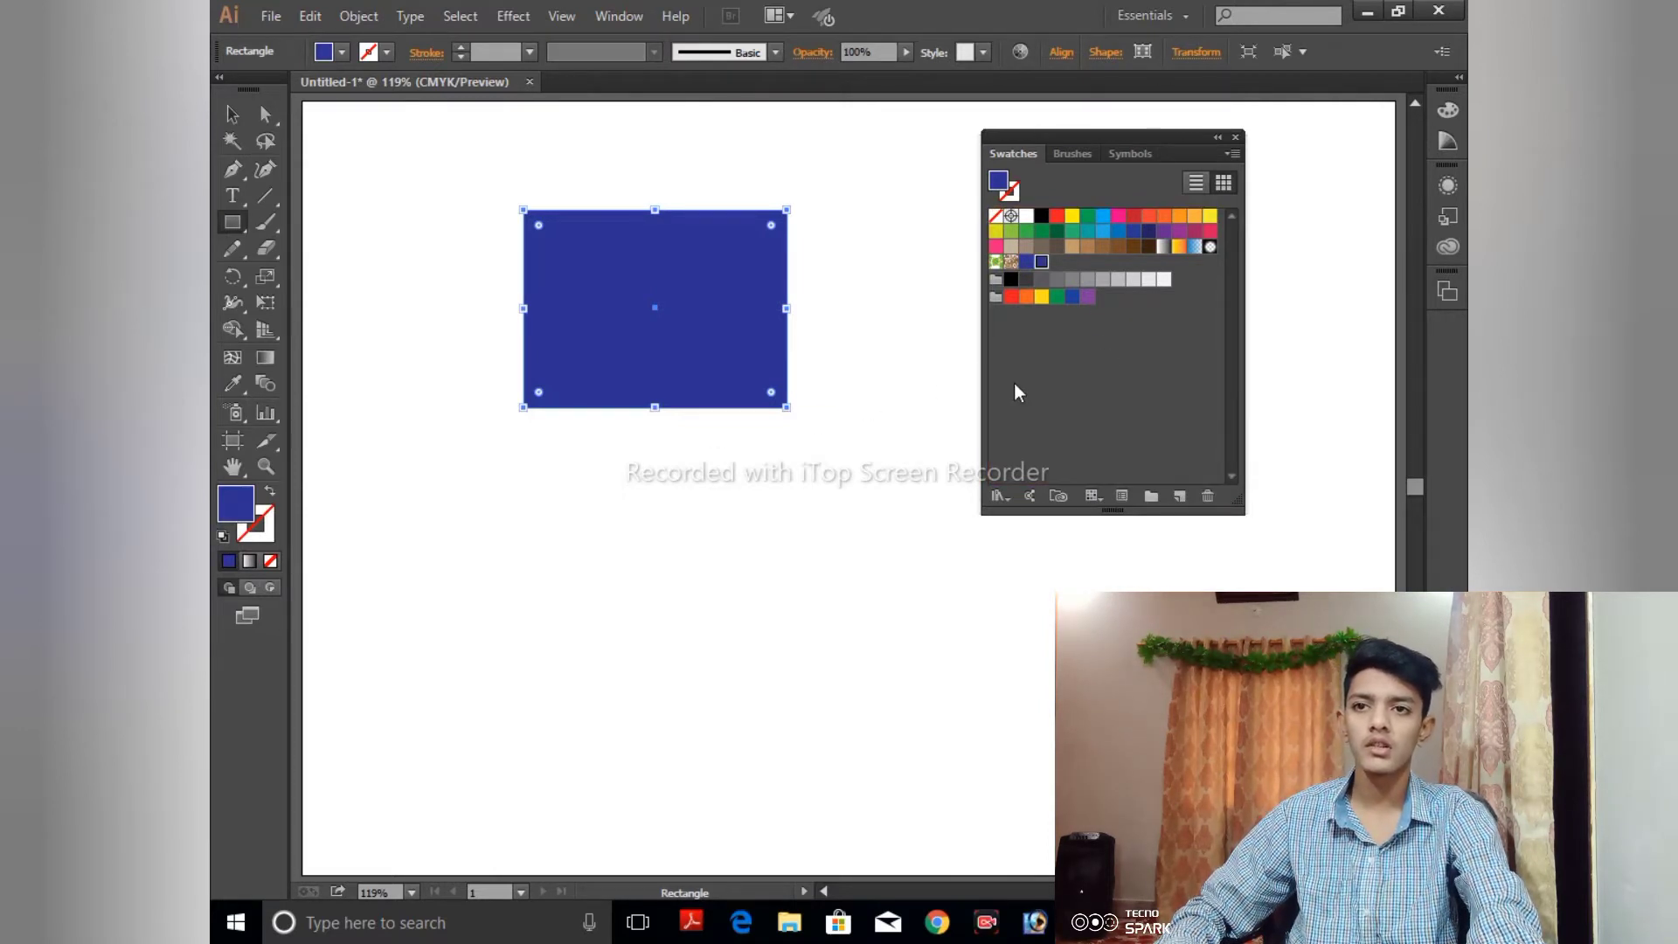
left_click(1028, 265)
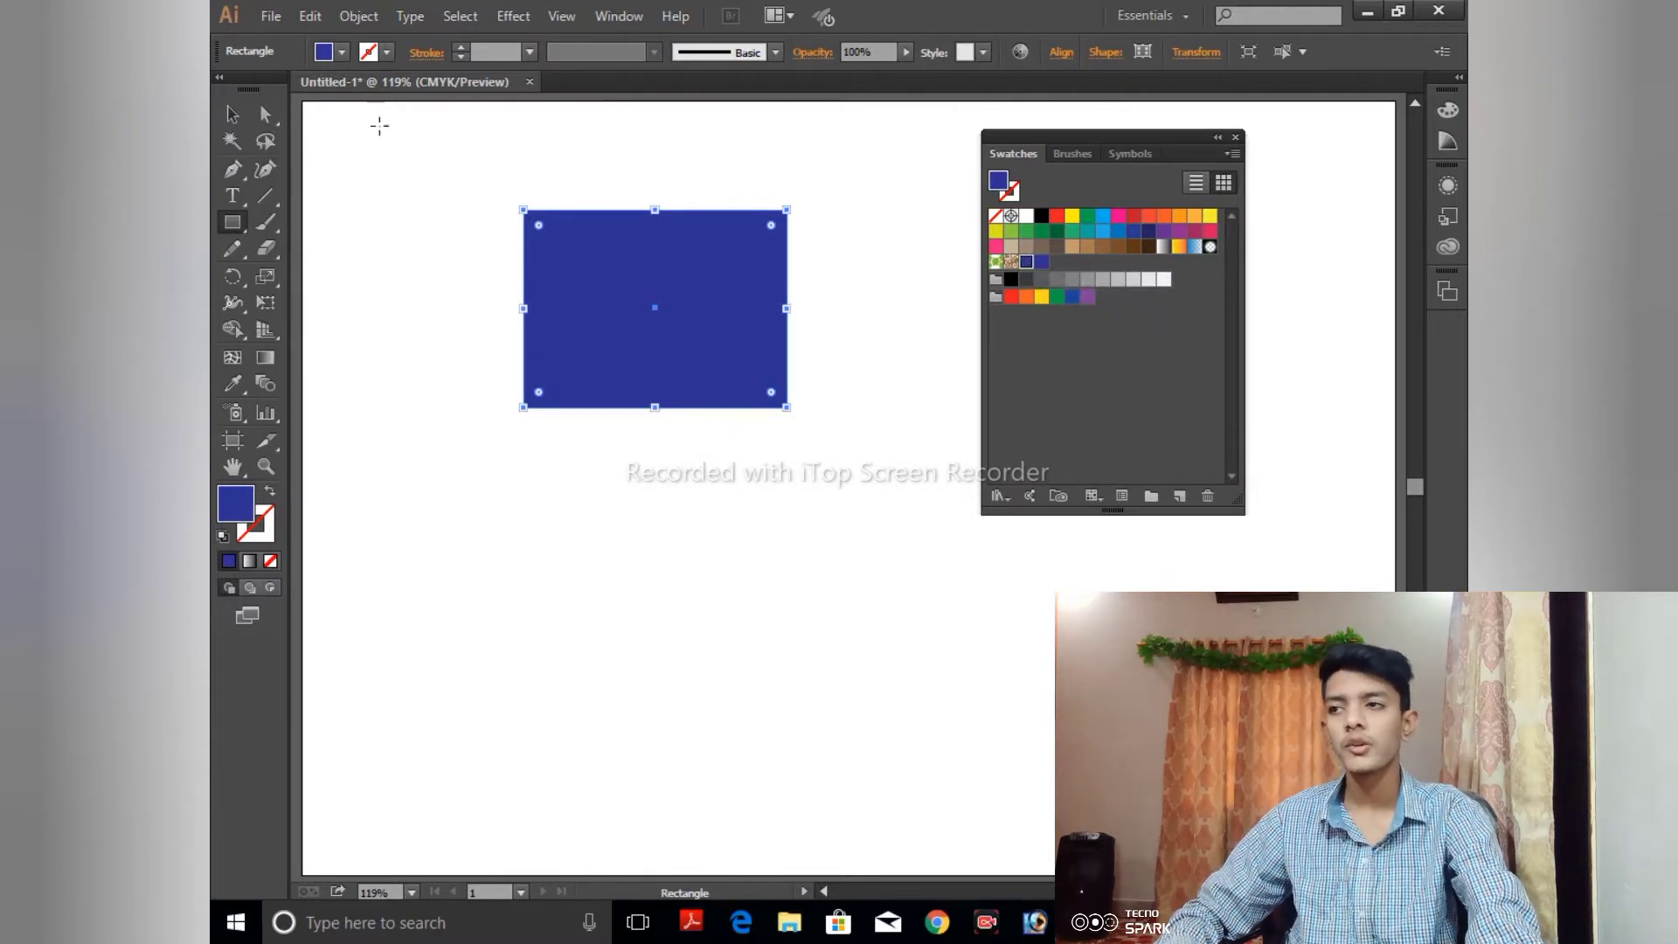
- Select the blue rectangle and delete it from the artboard
left_click(232, 113)
left_click(317, 164)
left_click(546, 256)
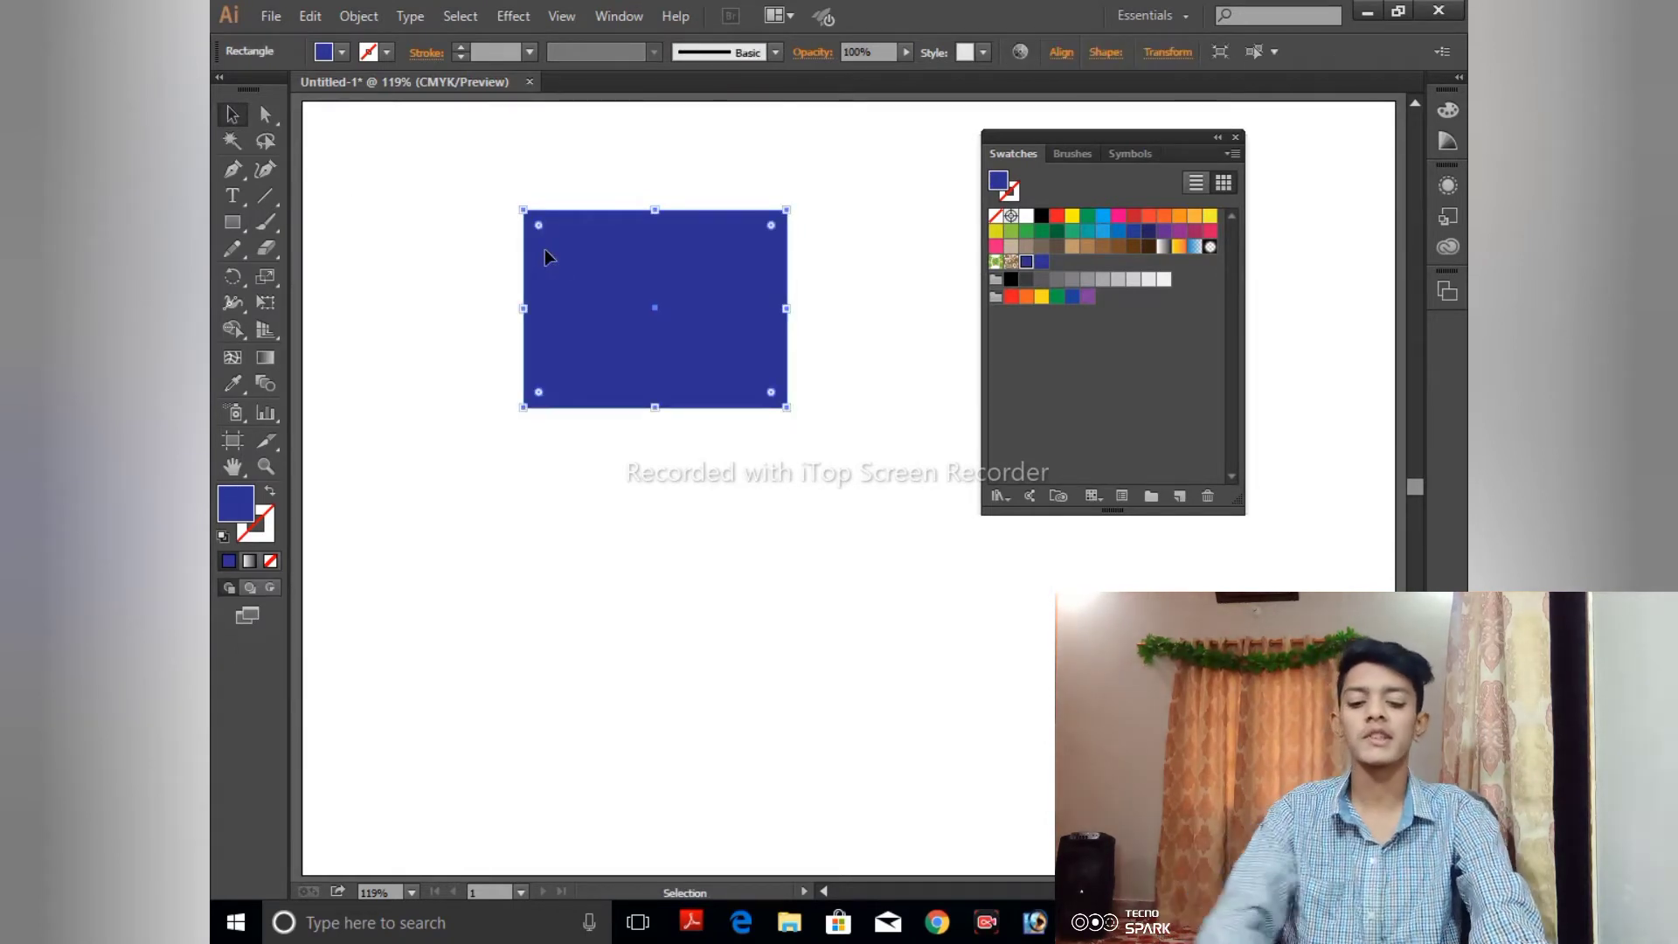
key("Delete")
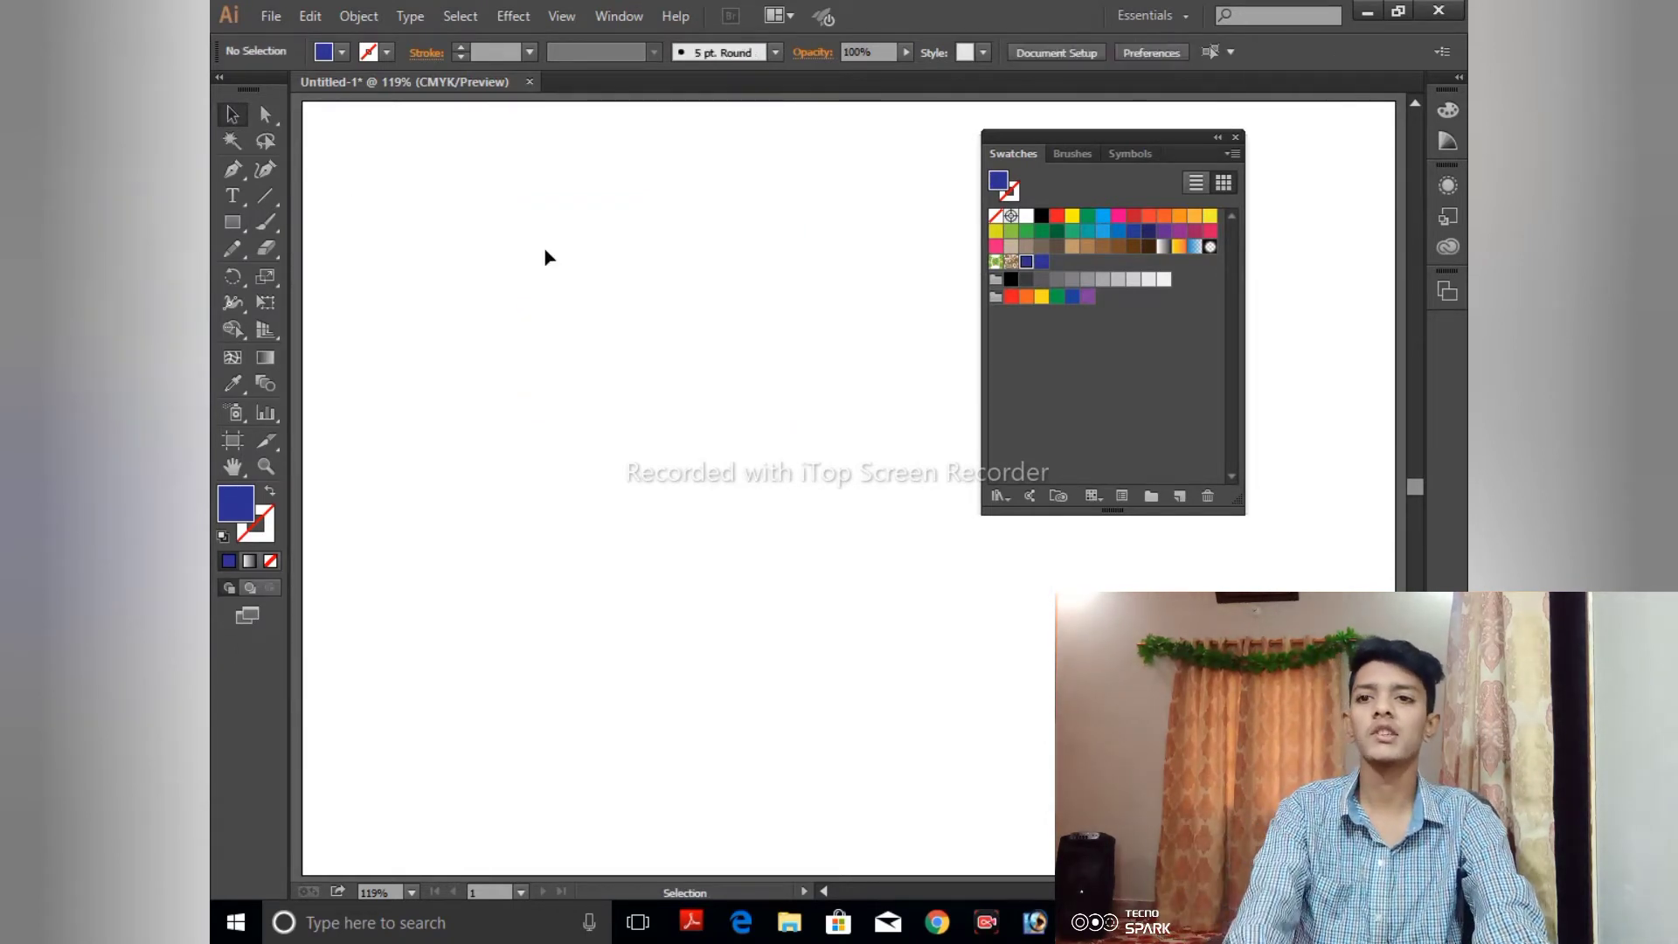
- Draw a smaller rectangle near the artboard's upper left and fill it with pink ED4378
left_click(244, 220)
left_click_drag(423, 194, 547, 331)
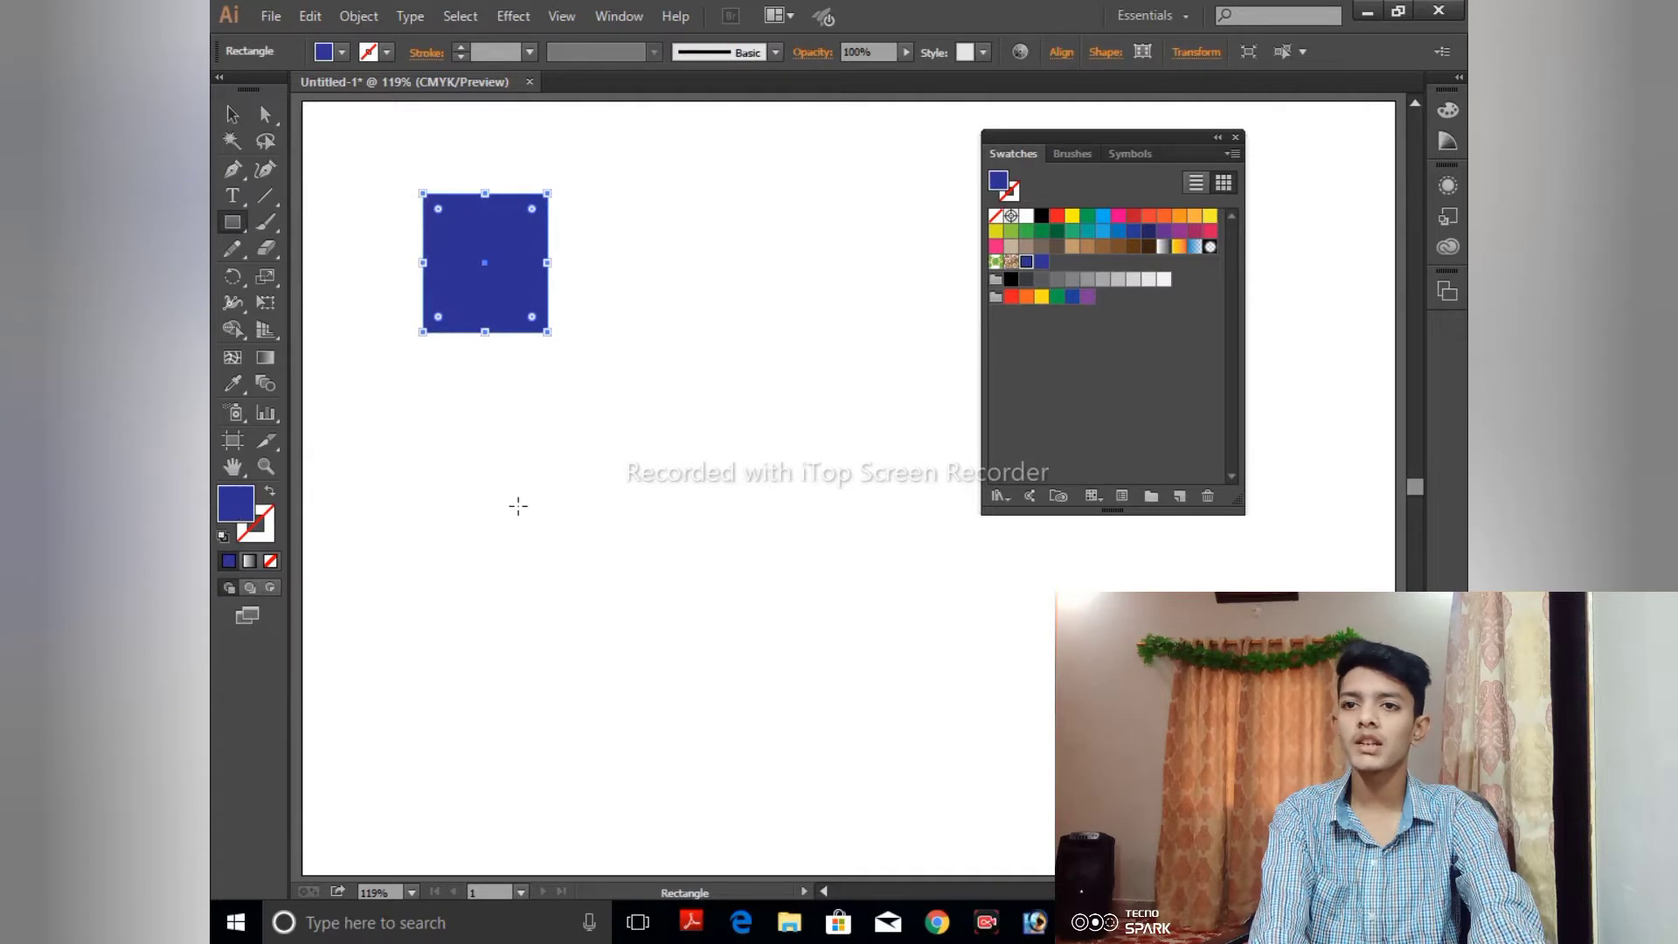
double_click(244, 509)
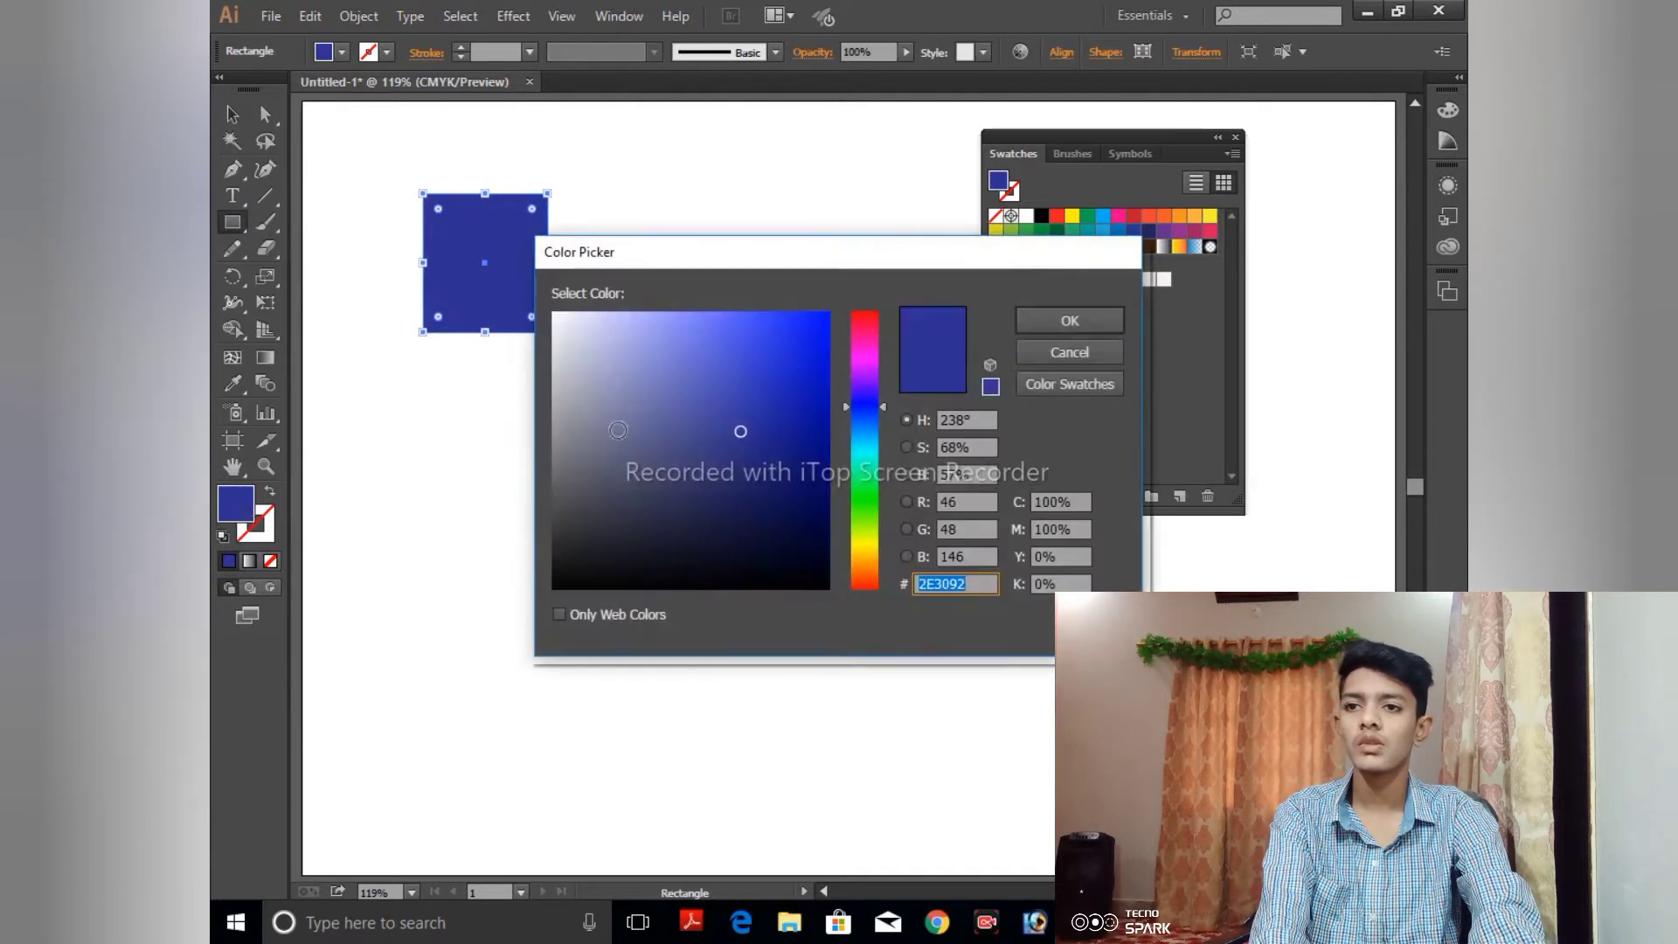
left_click(696, 373)
left_click_drag(865, 332, 877, 326)
left_click(747, 332)
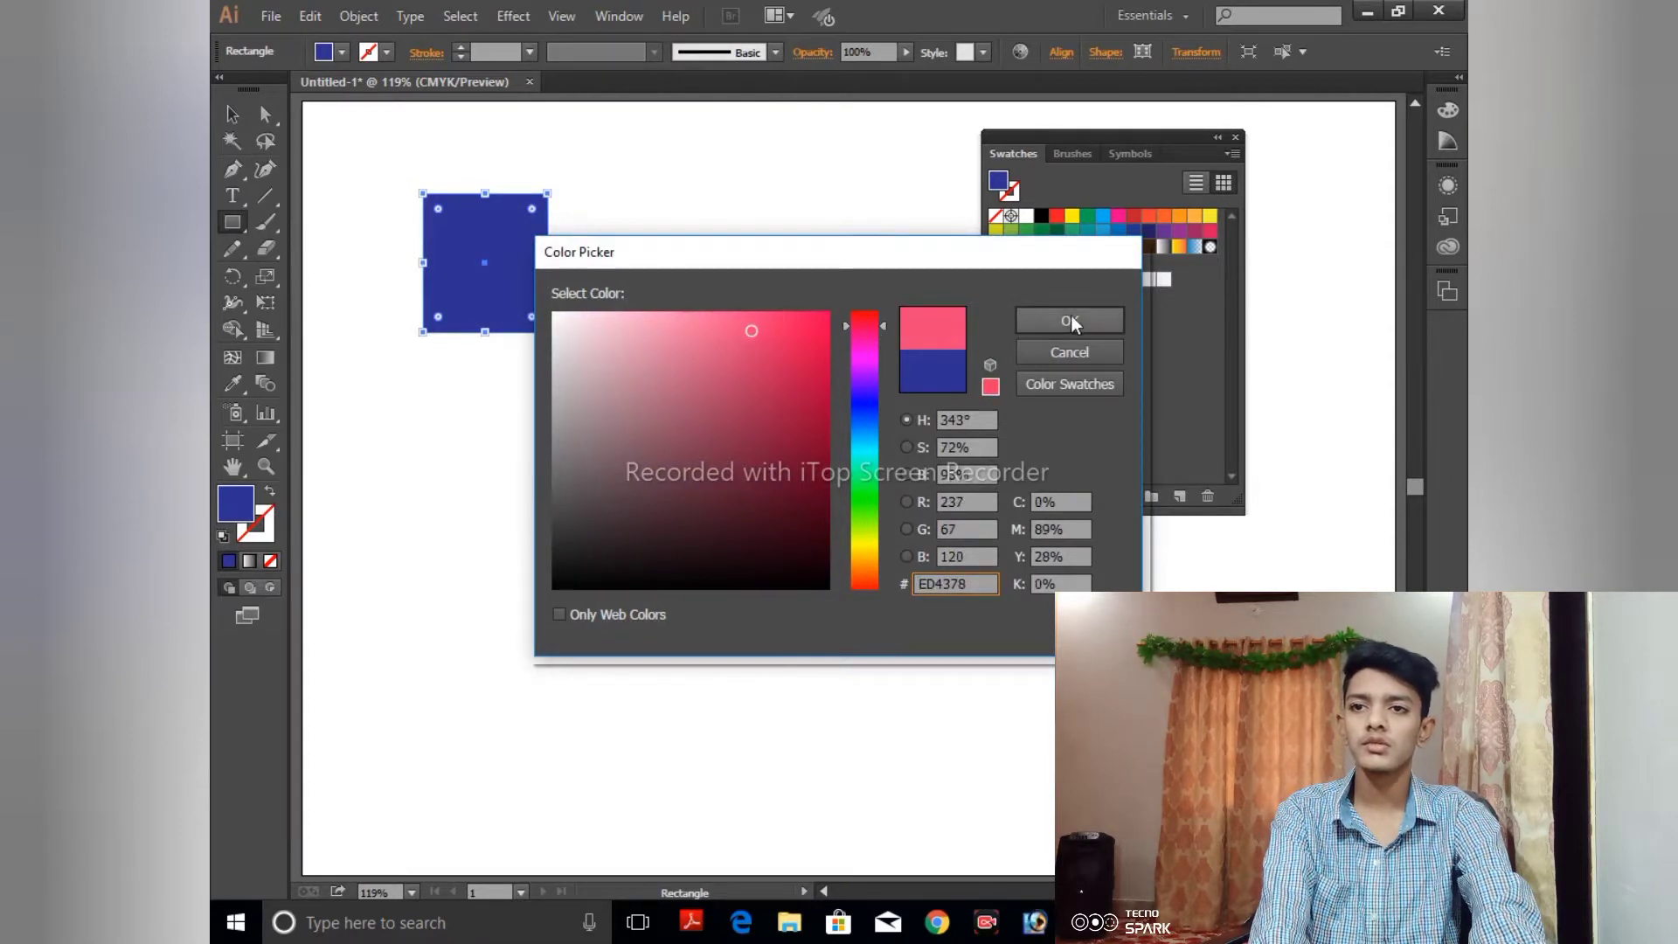
left_click(1072, 316)
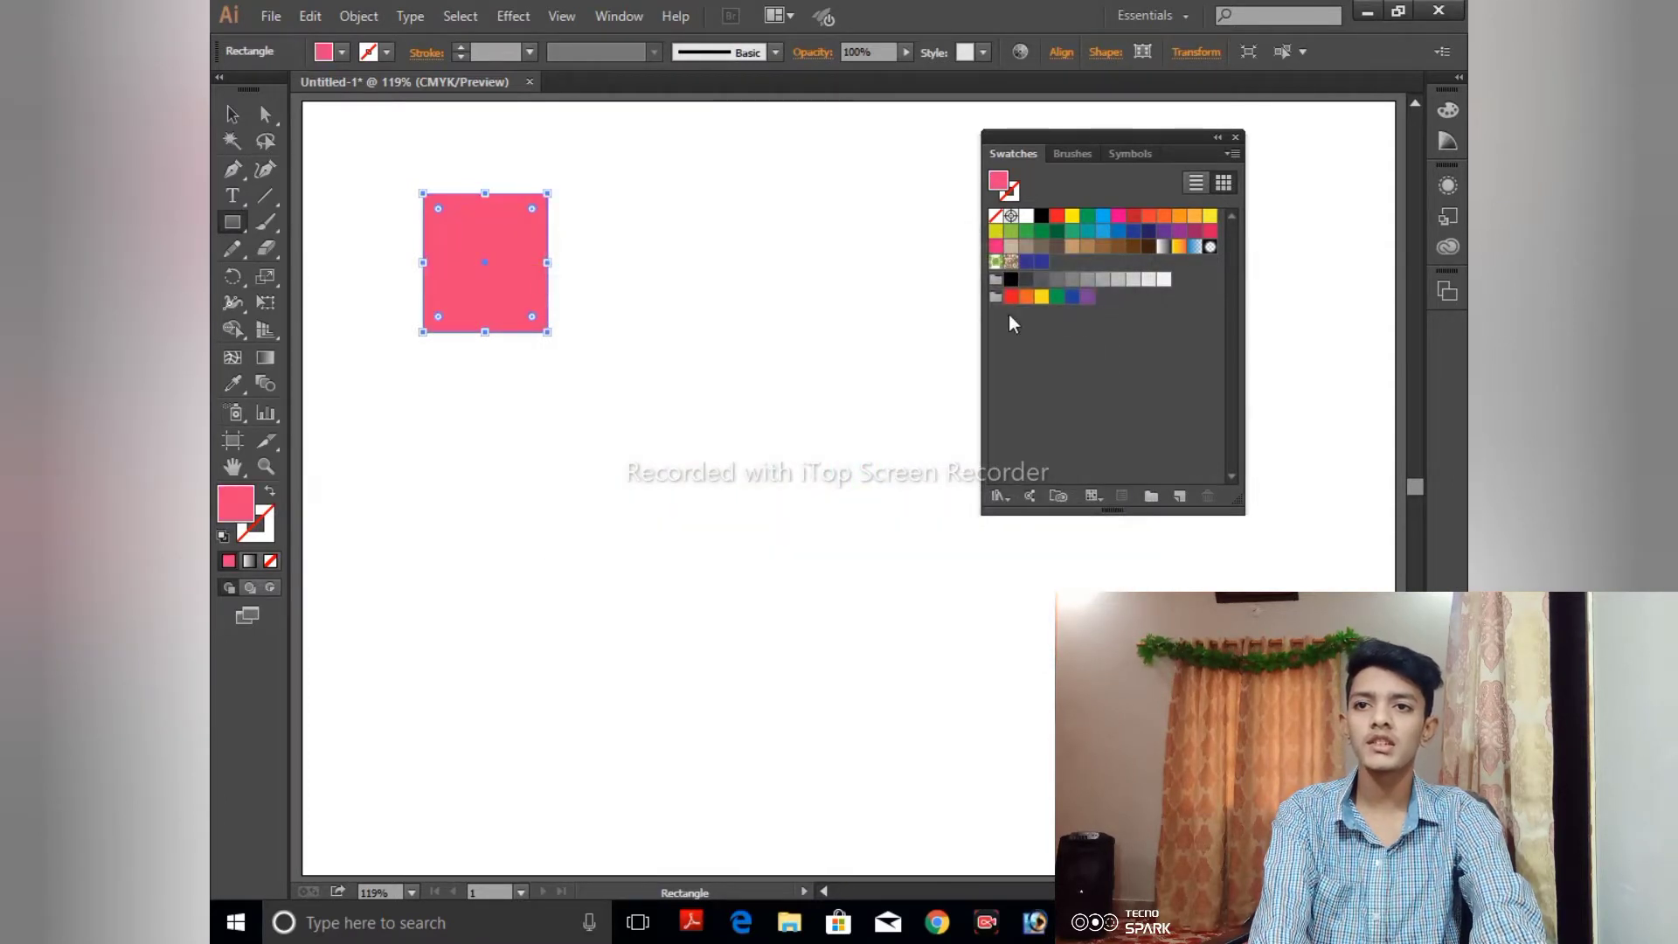
- Add the pink rectangle's color to the swatches directly from the artwork, then deselect and reselect the rectangle
left_click(231, 114)
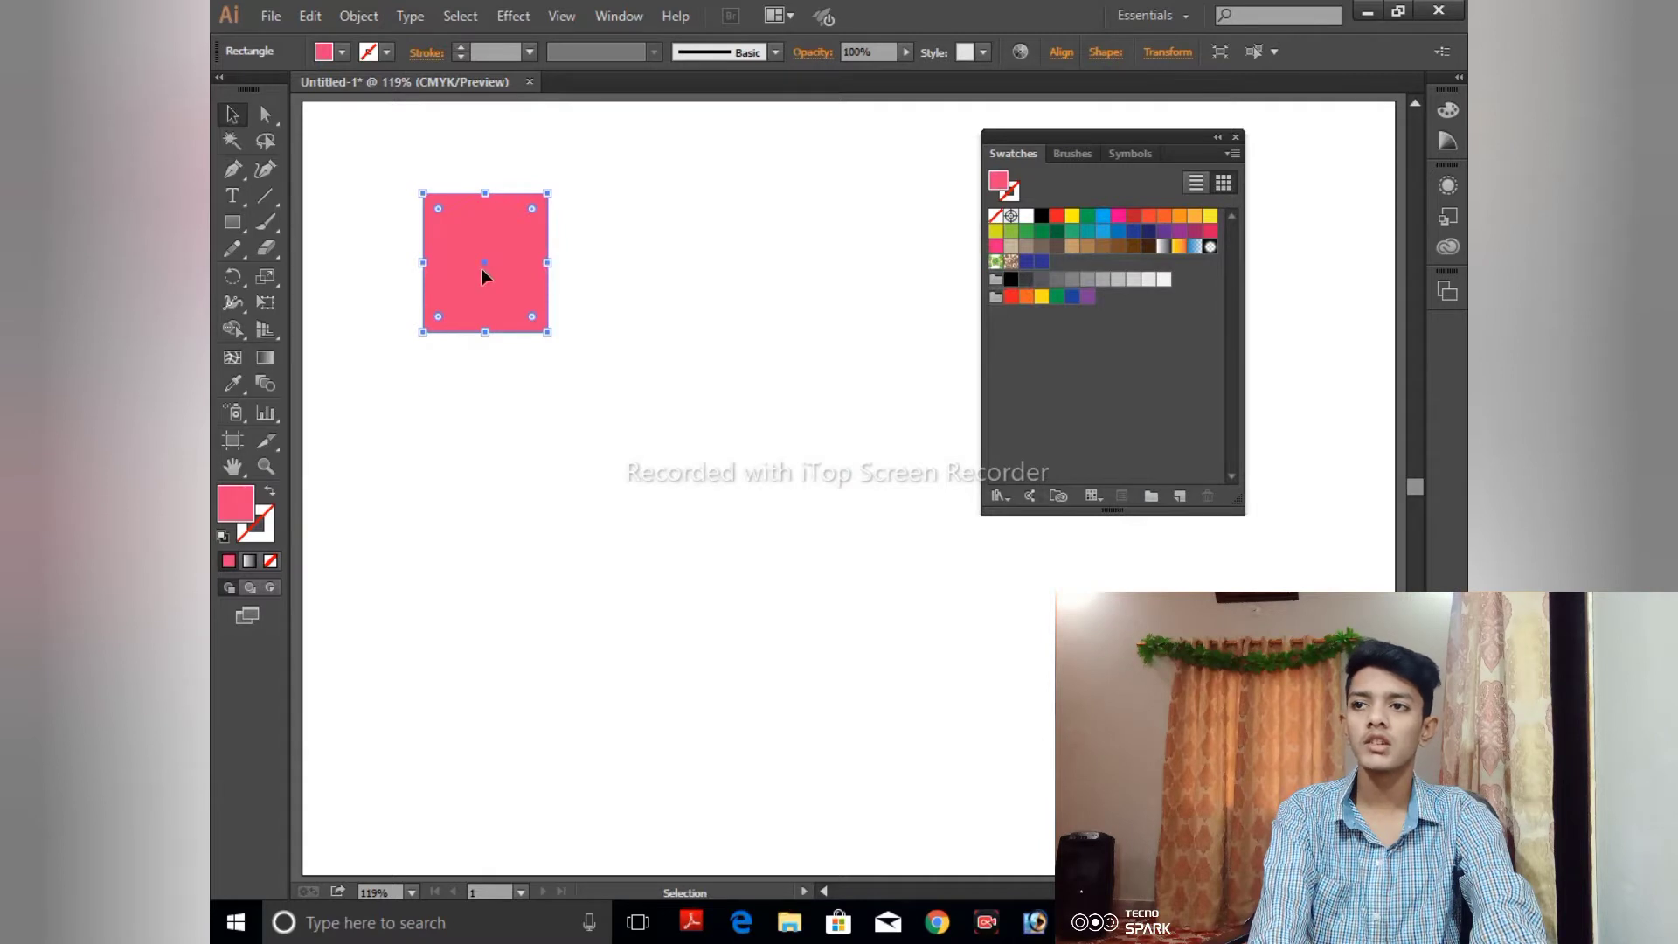
left_click_drag(480, 269, 1115, 375)
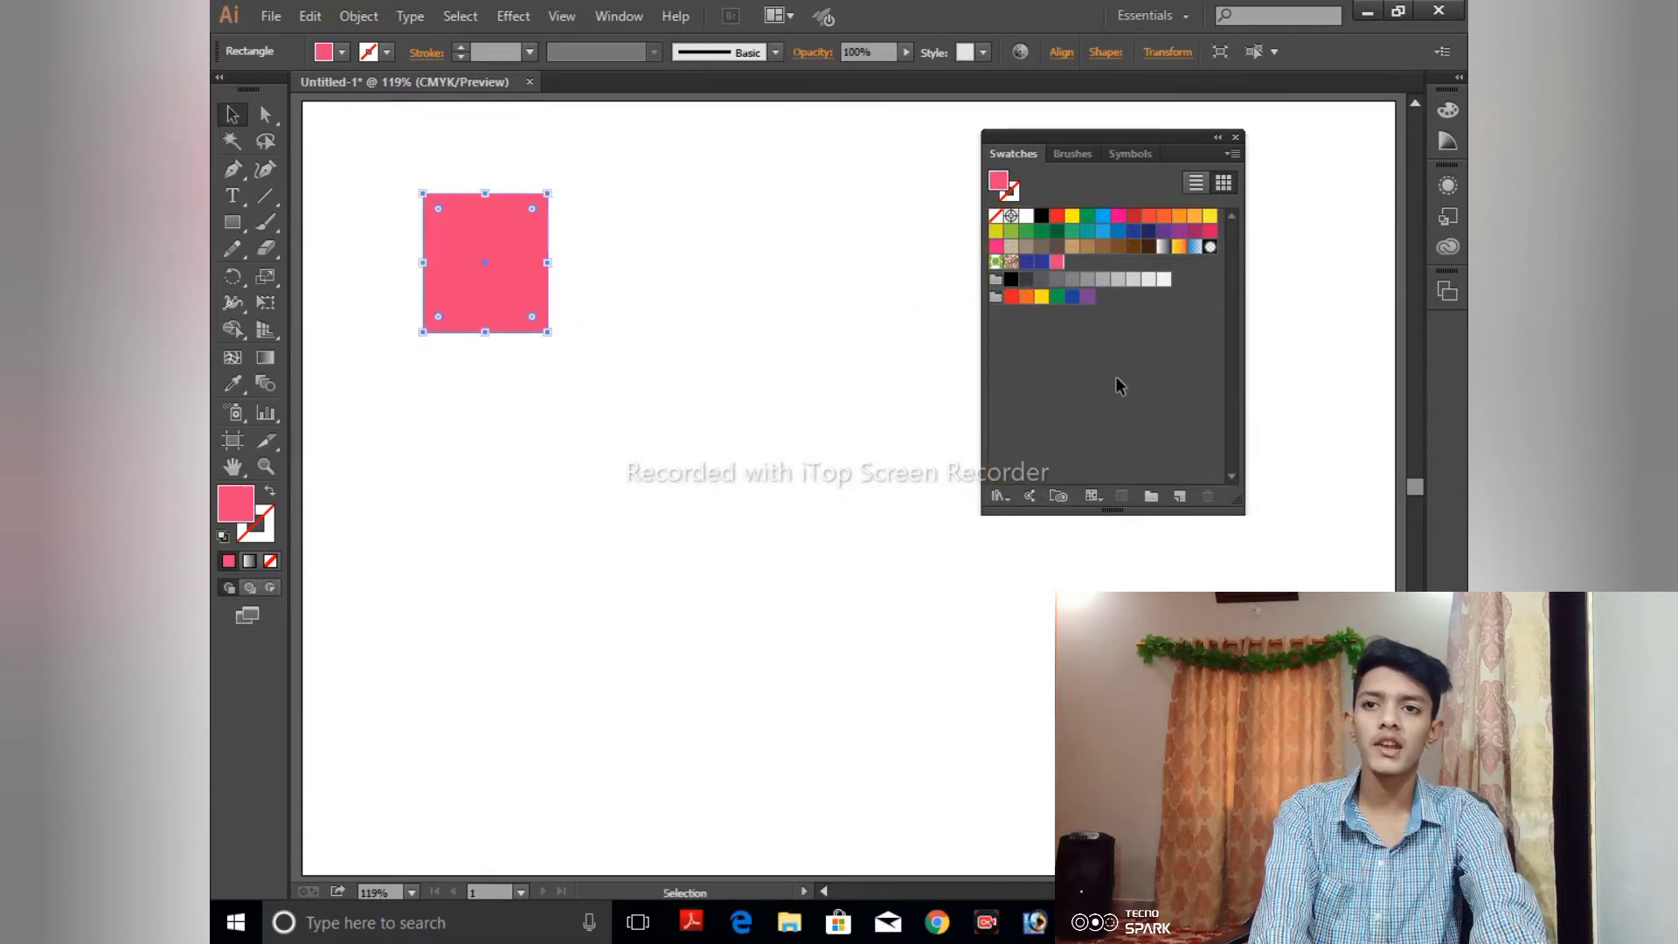
left_click(1058, 262)
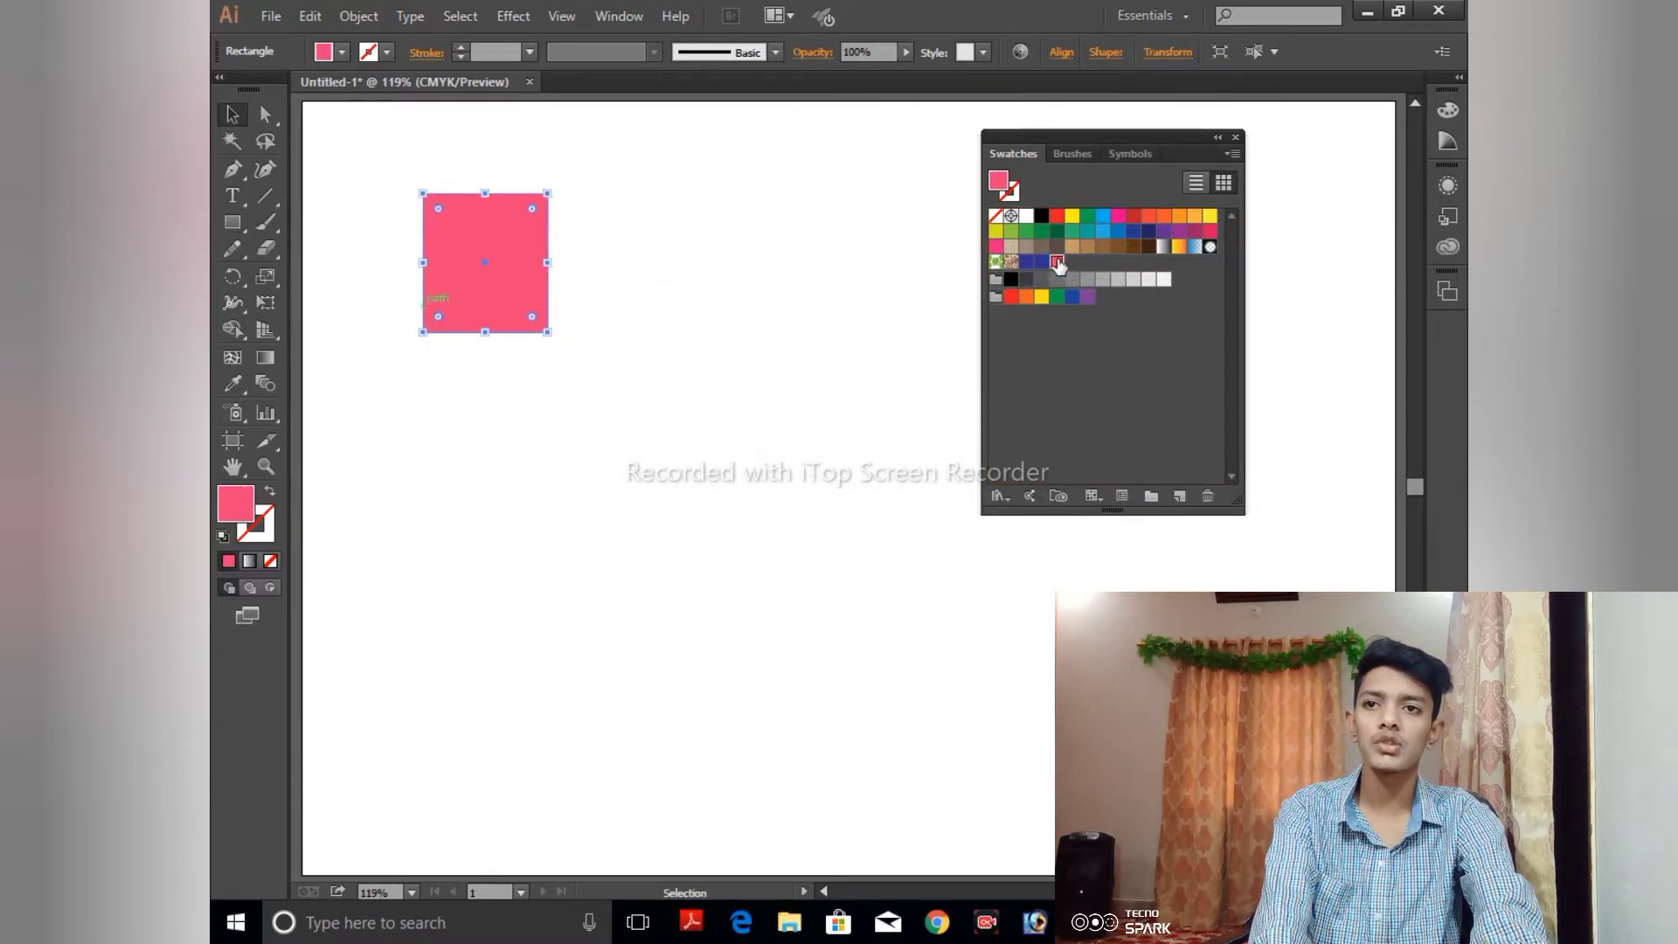
left_click(904, 306)
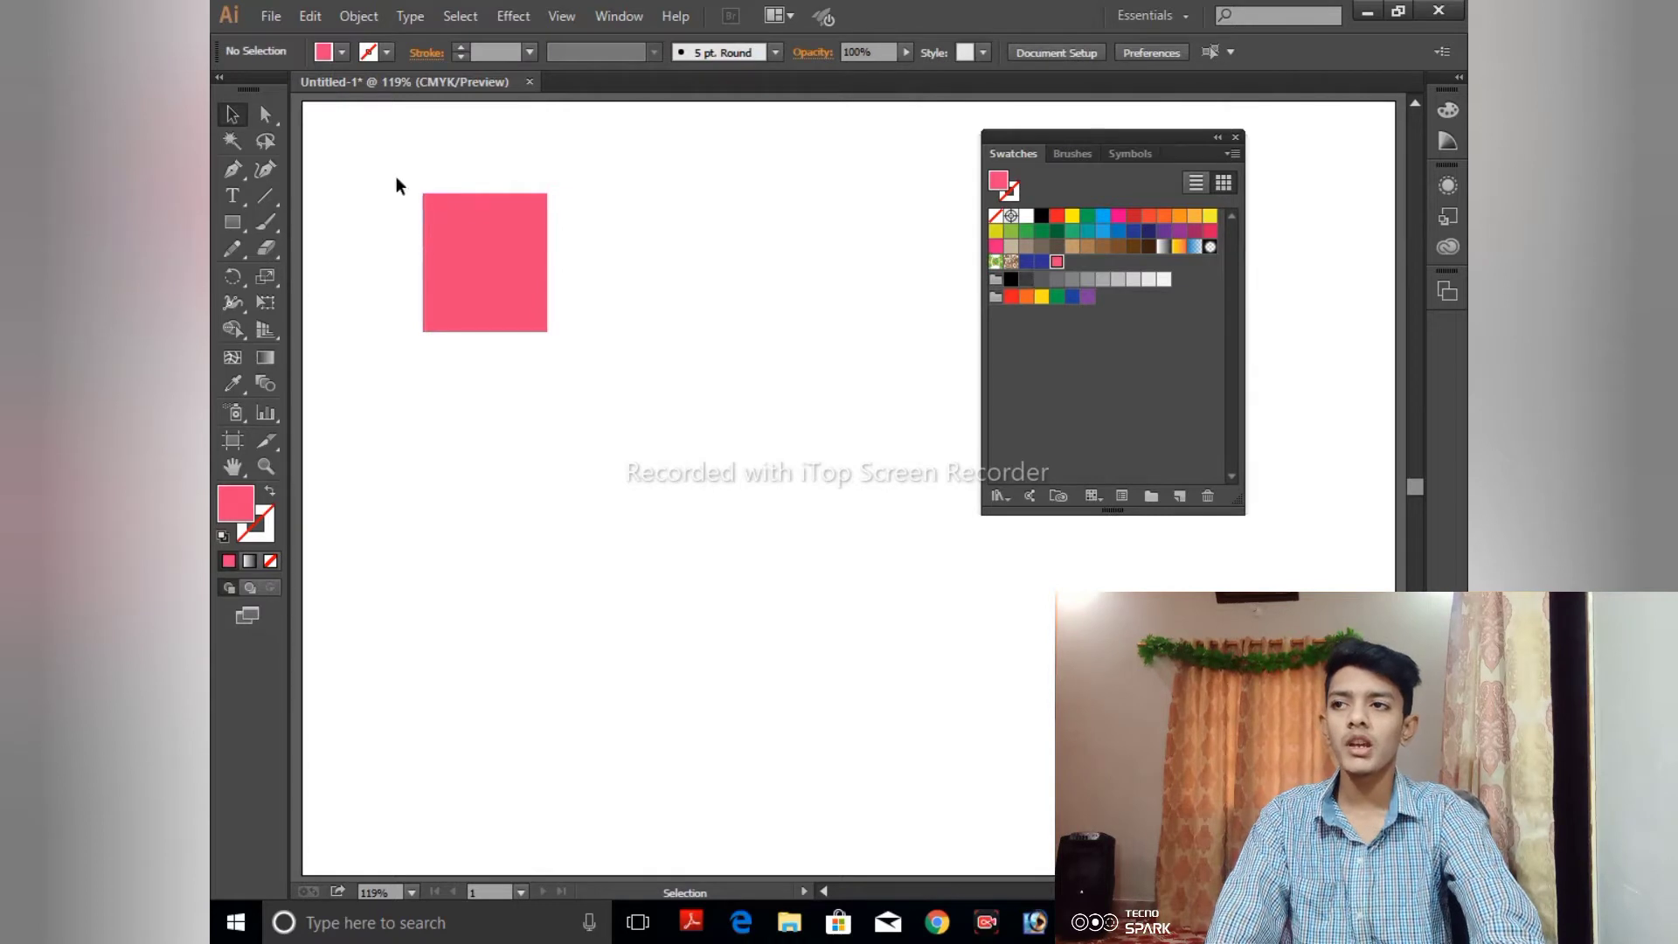
left_click(478, 230)
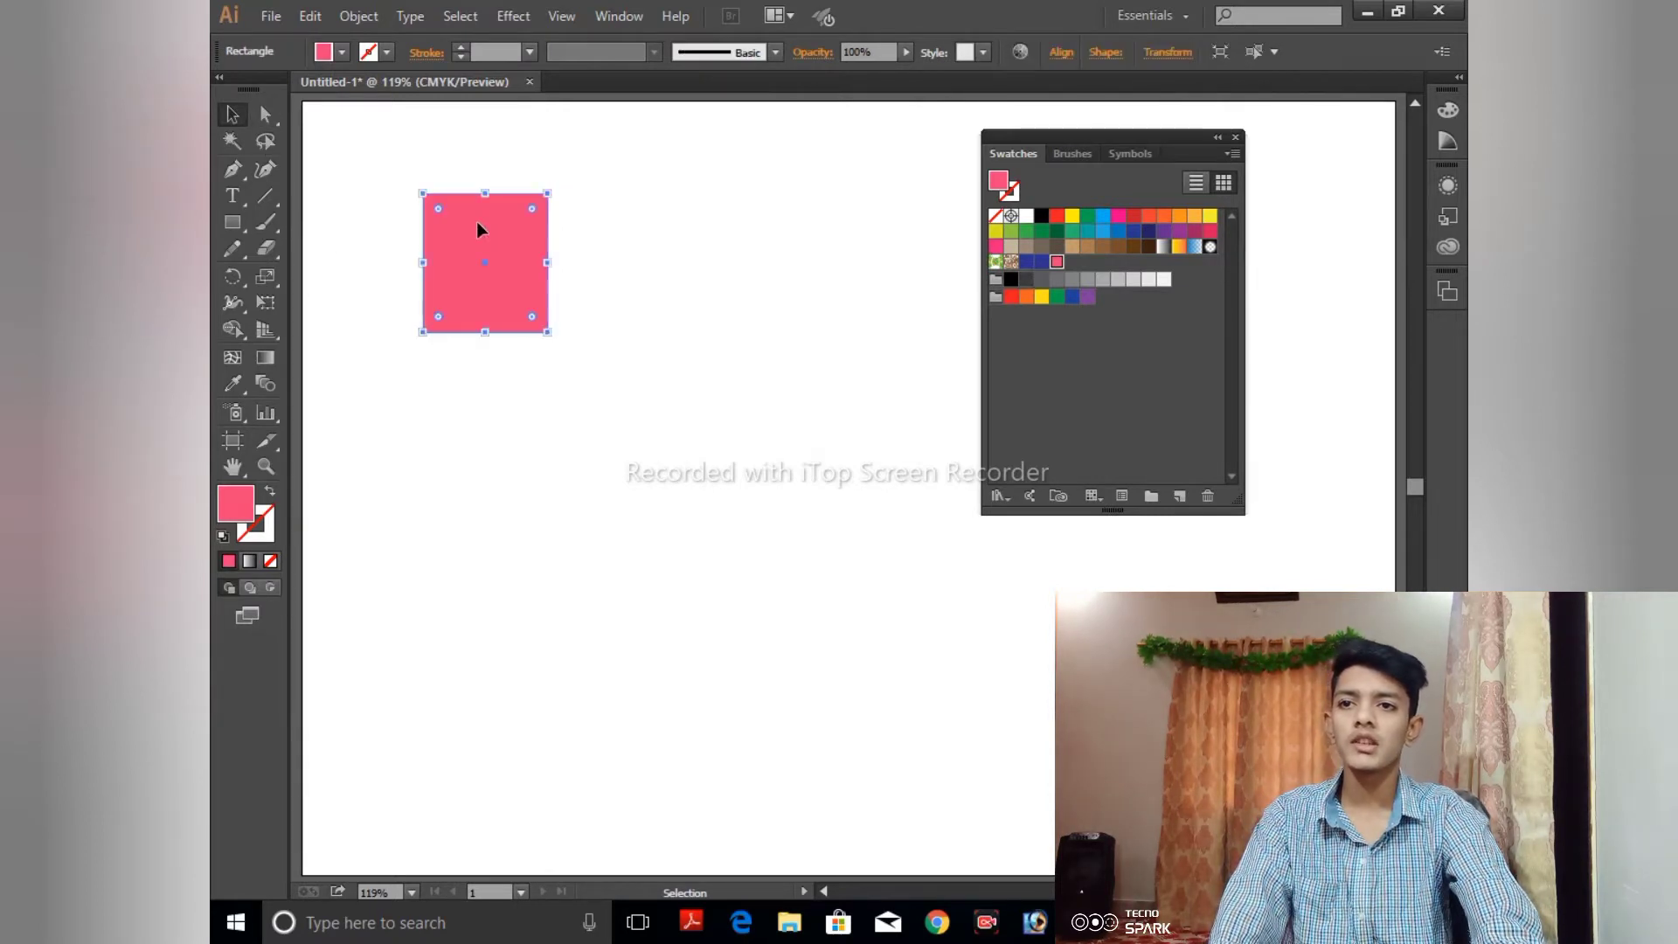
- Try to add the pink fill as a new pattern swatch in the bright color group under a shortened name
left_click(995, 298)
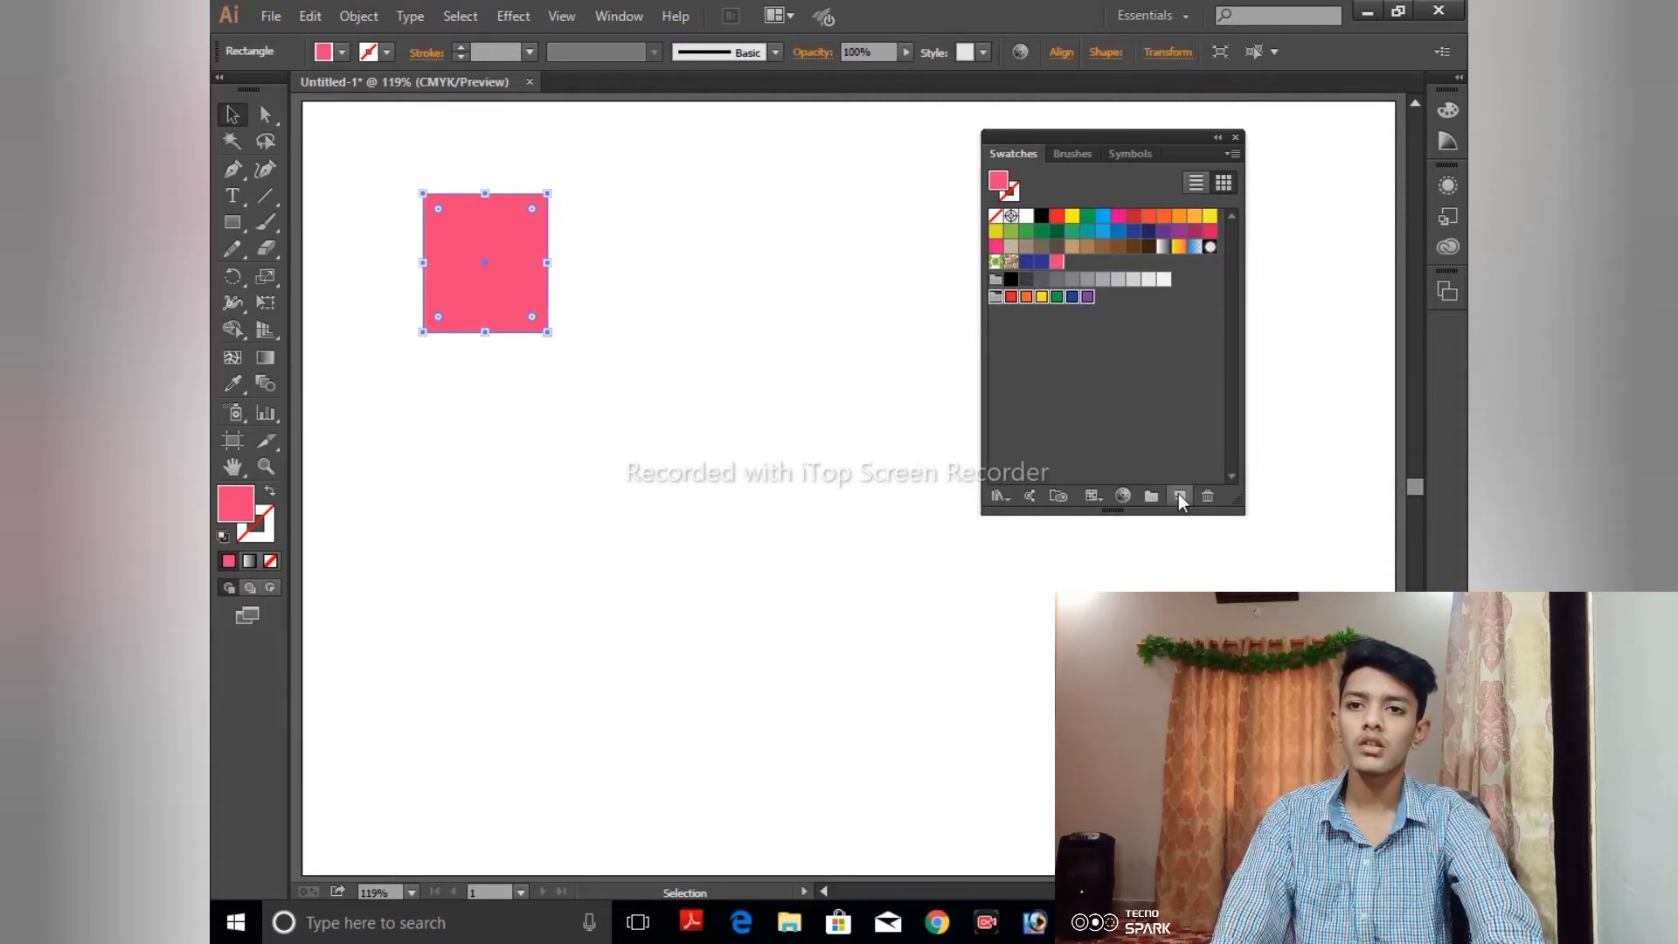
left_click(1178, 494)
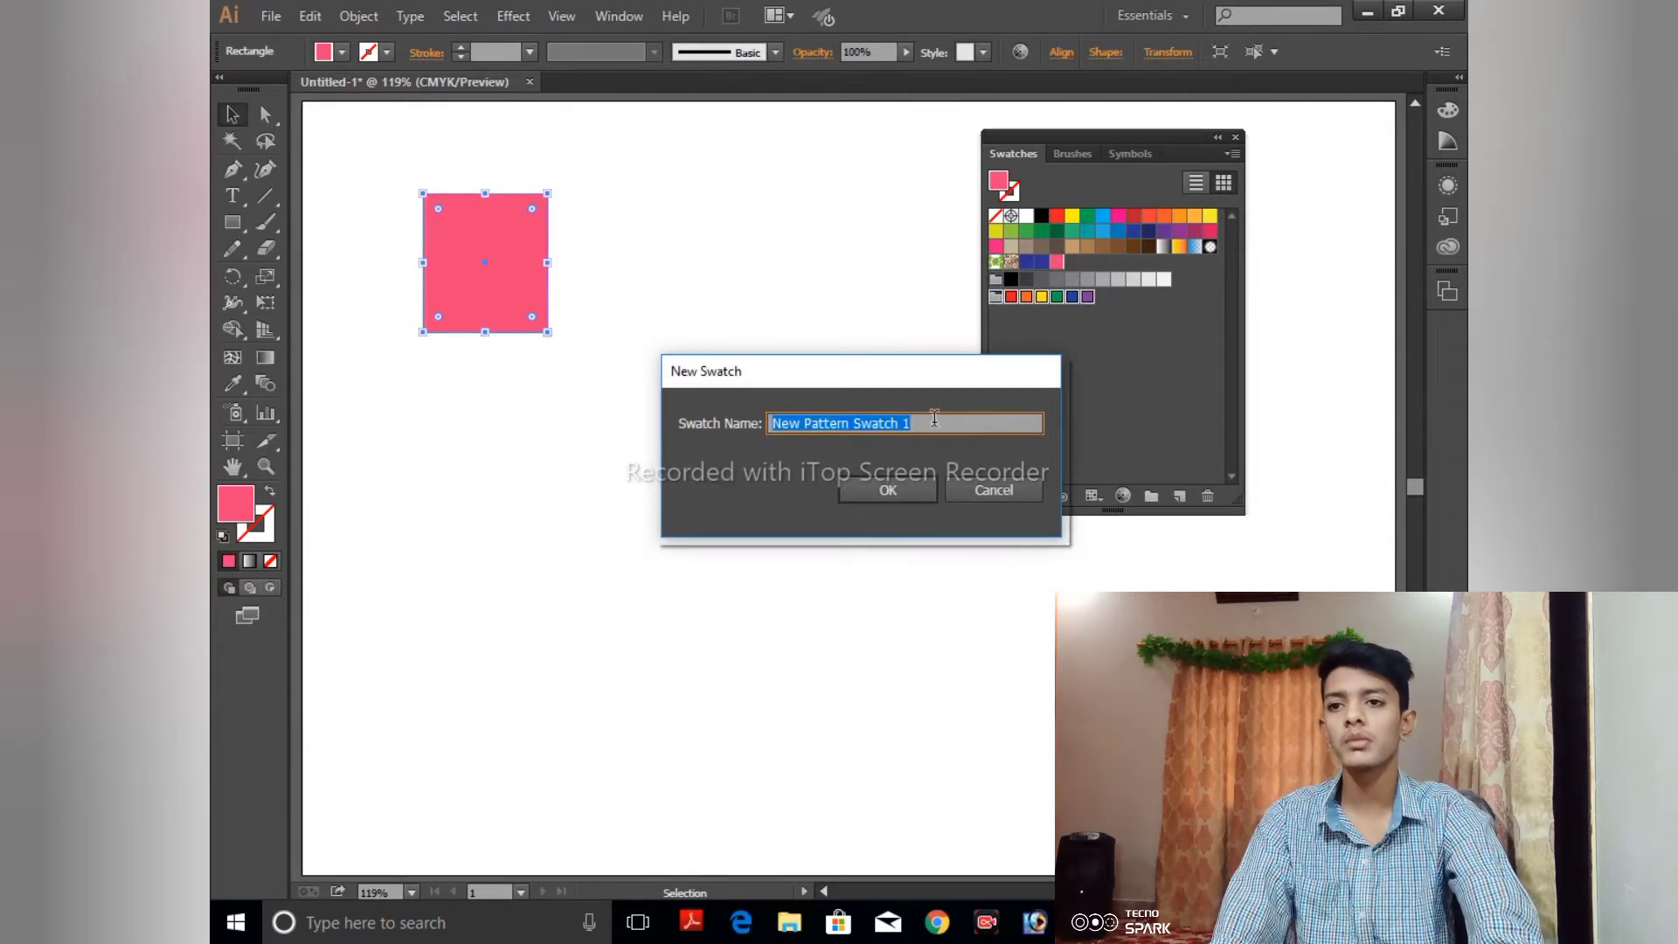
left_click_drag(885, 423, 648, 421)
key("BackSpace")
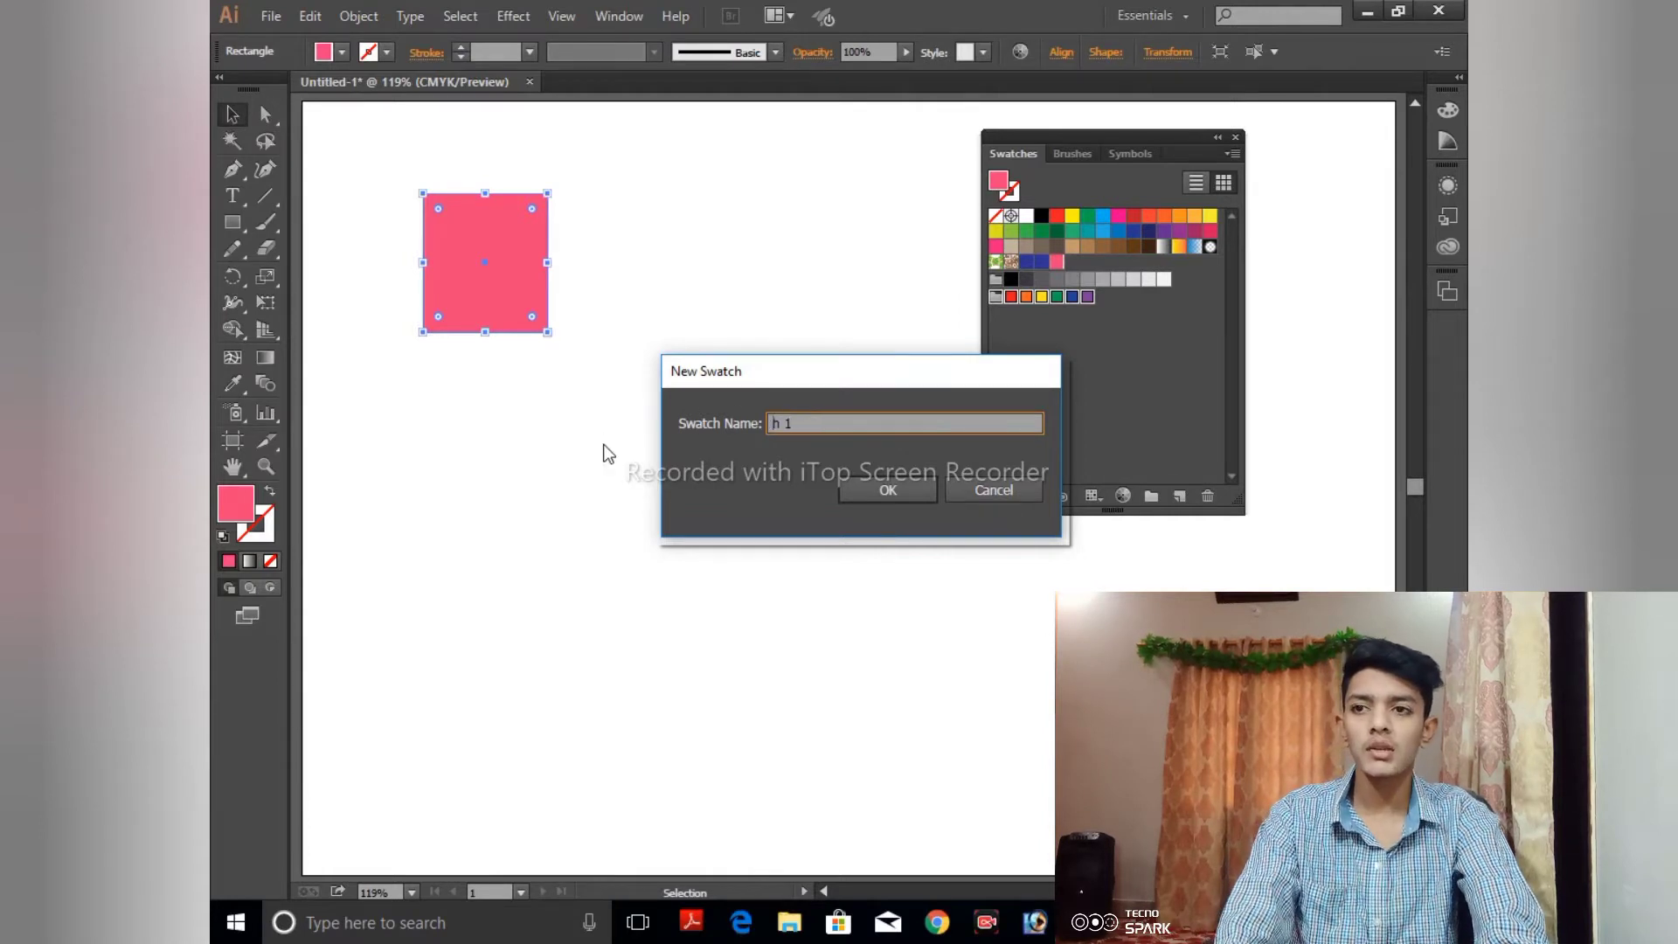
left_click(916, 486)
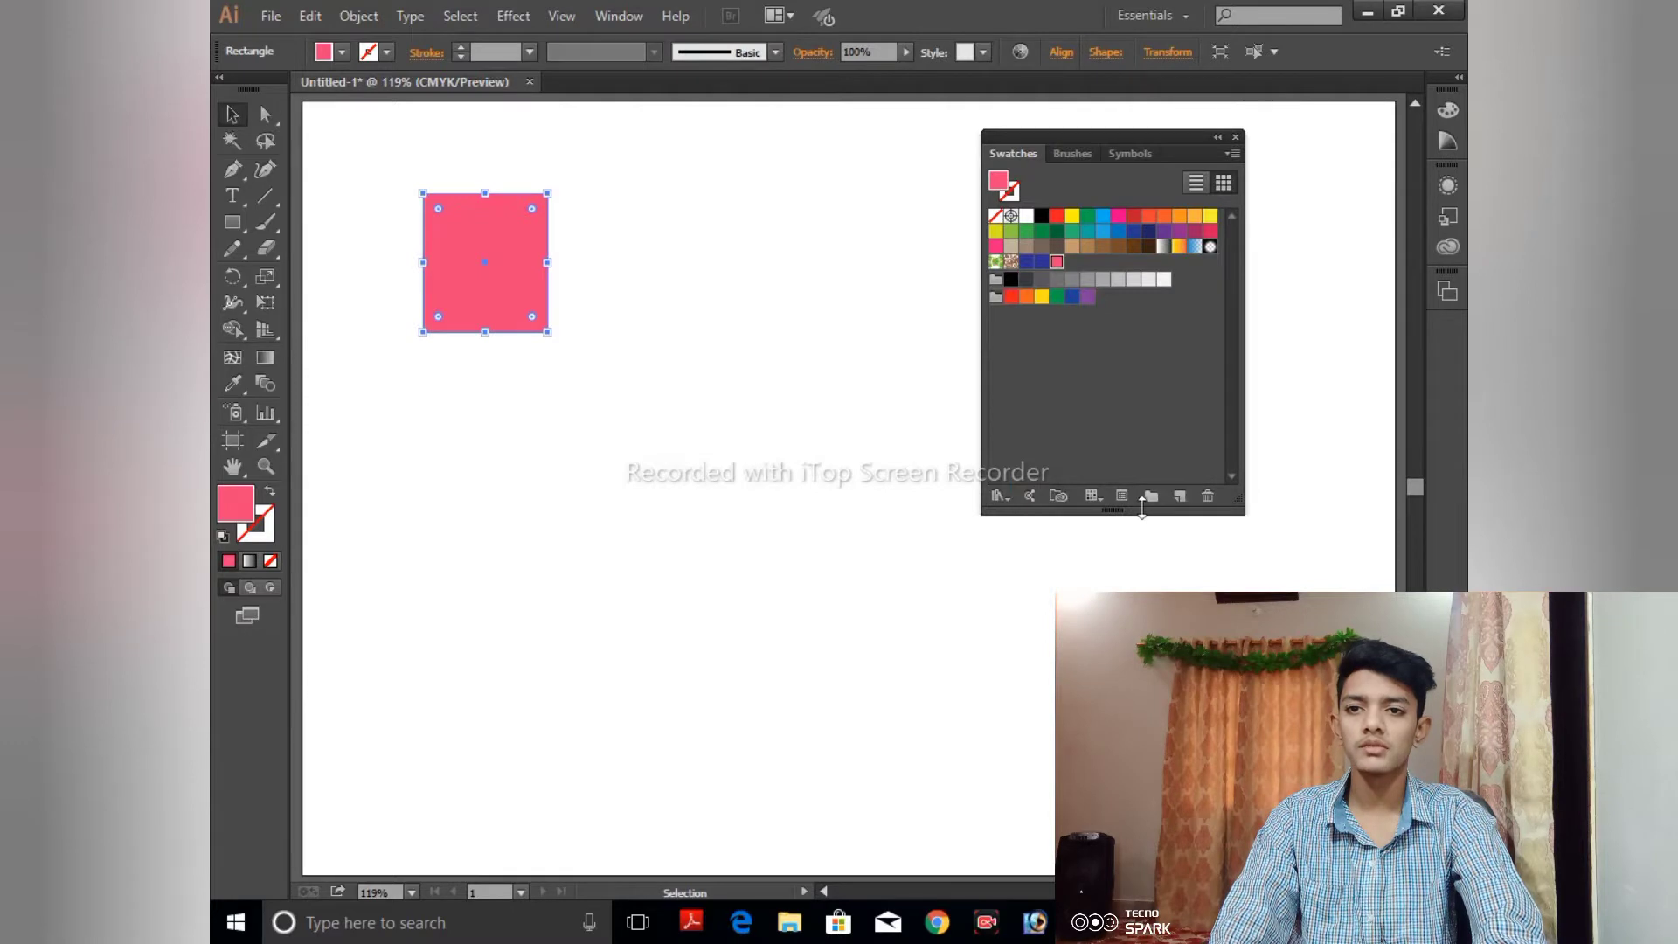
- Open the pink pattern swatch for editing to view its pattern options, and exit pattern editing
double_click(1056, 263)
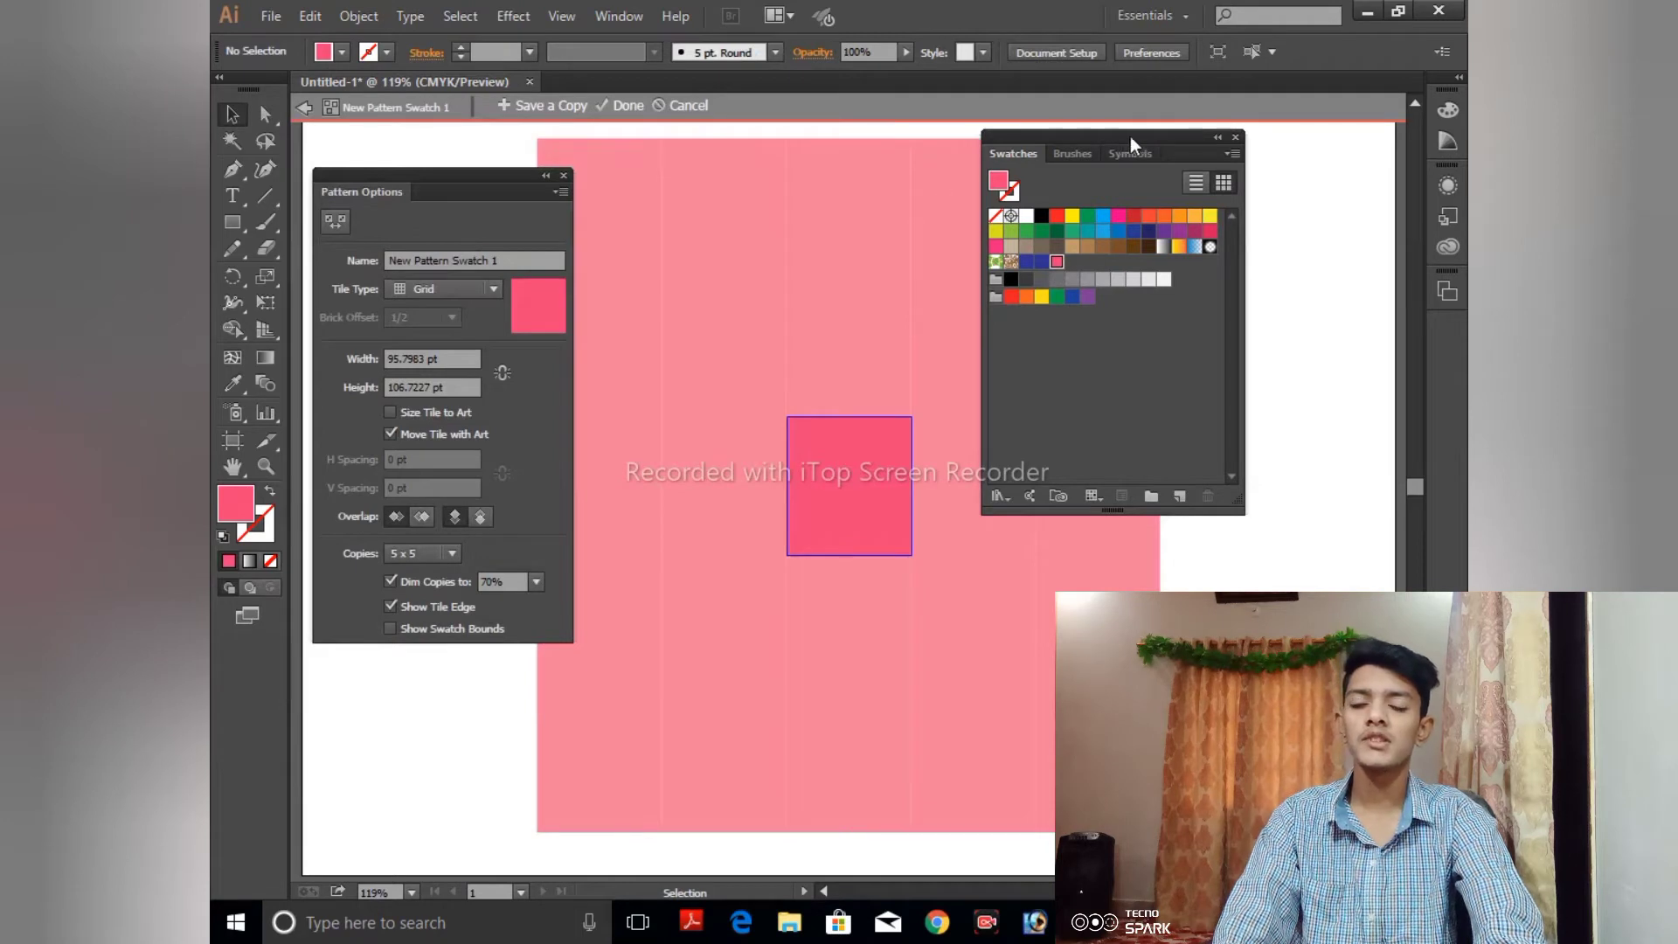
left_click_drag(1130, 137, 1338, 119)
left_click(1251, 112)
double_click(1204, 245)
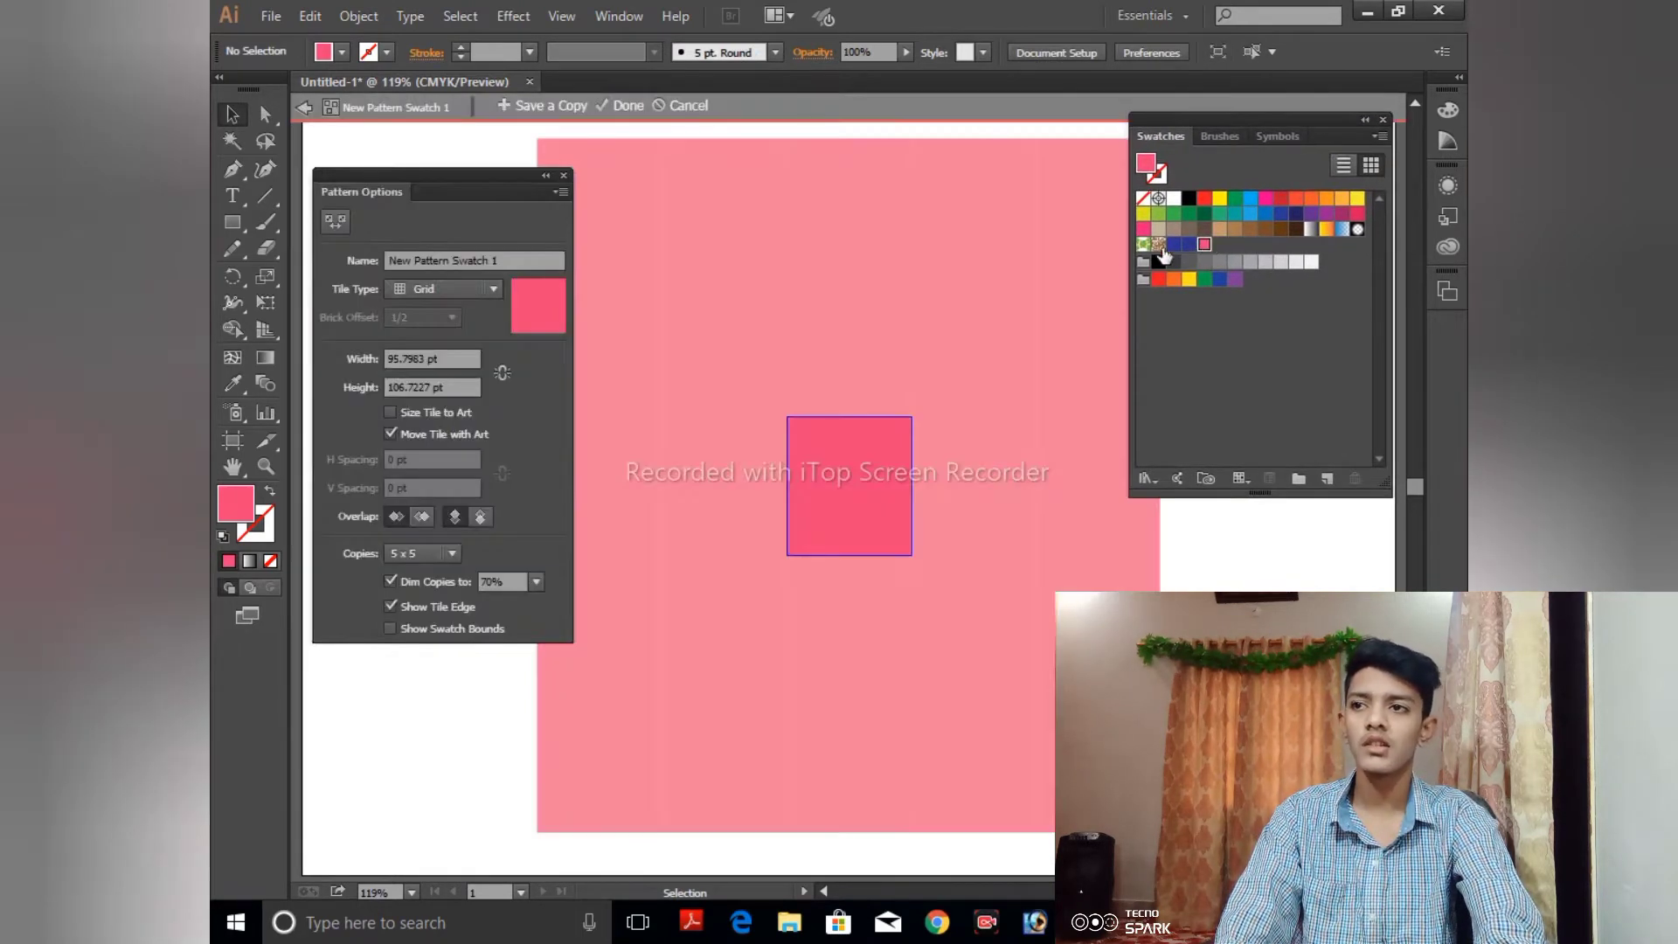
left_click_drag(413, 172, 424, 170)
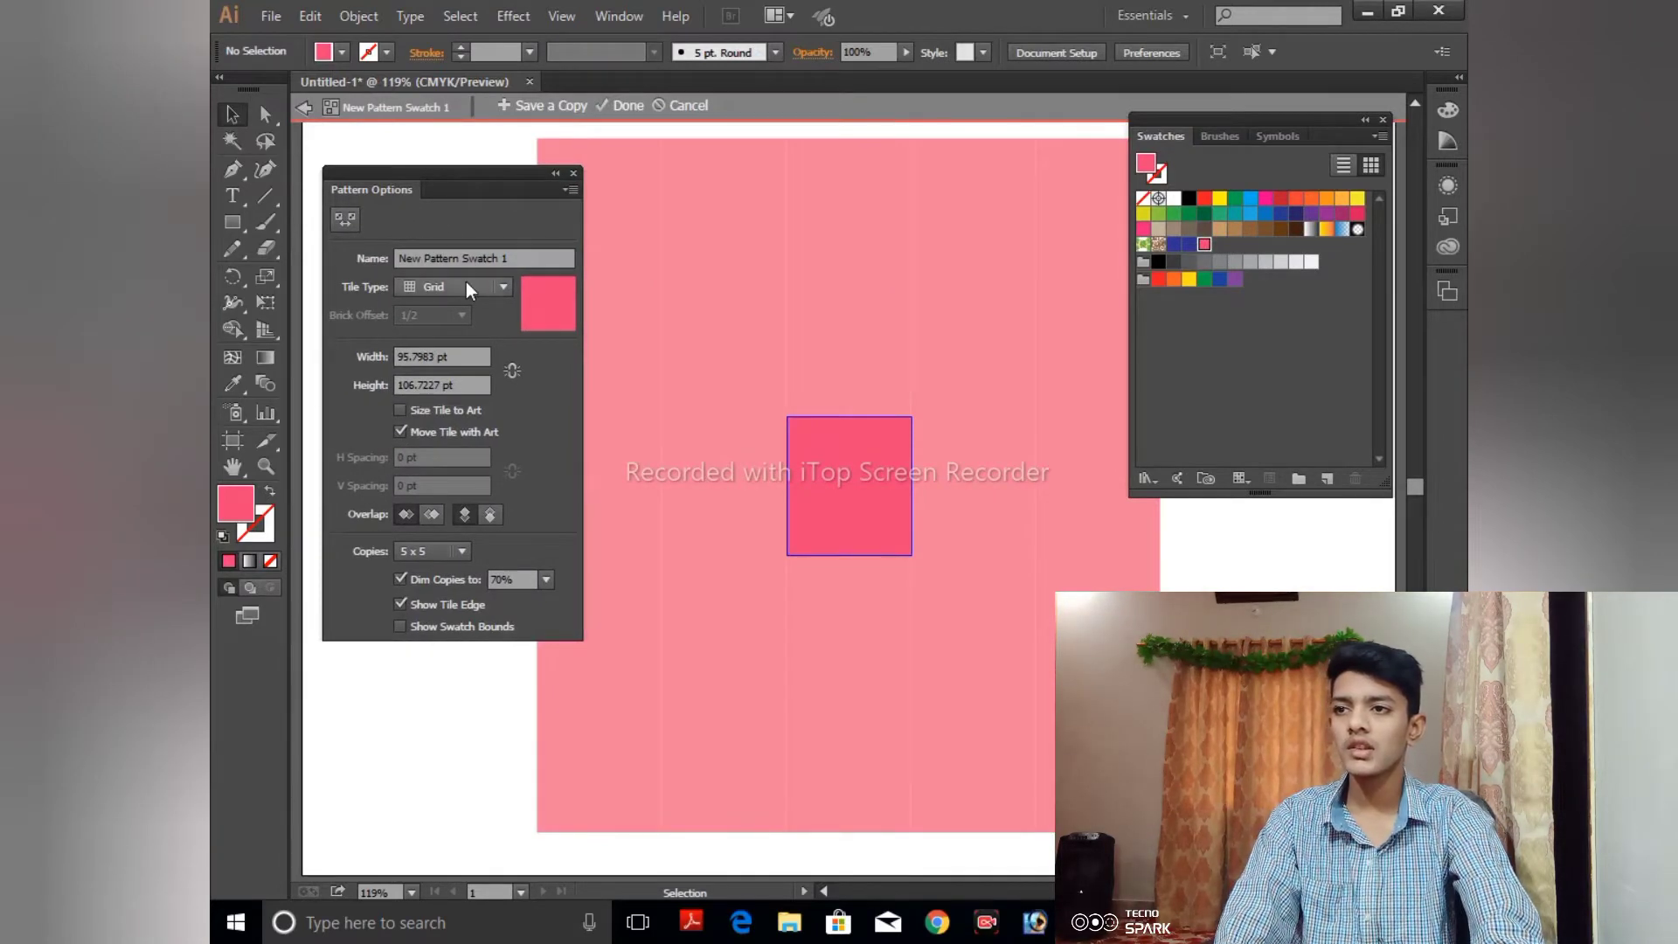
left_click(573, 173)
left_click(626, 107)
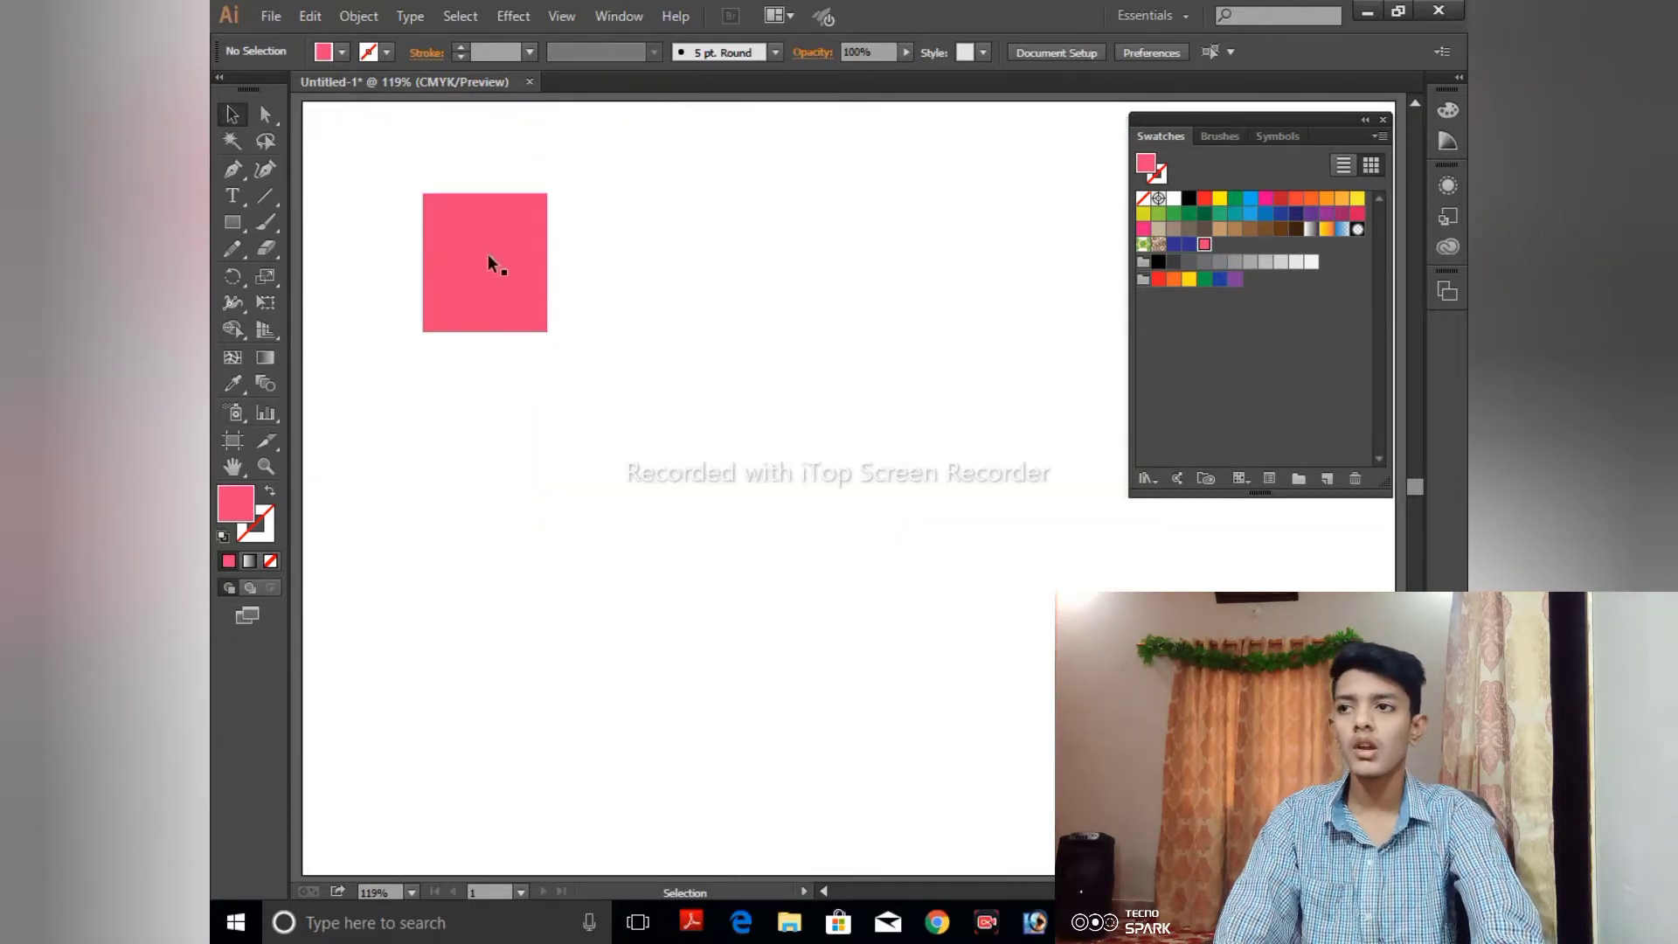
- Draw a rectangle about 110 × 76 pt beside the pink one and fill it with dark blue
left_click(240, 220)
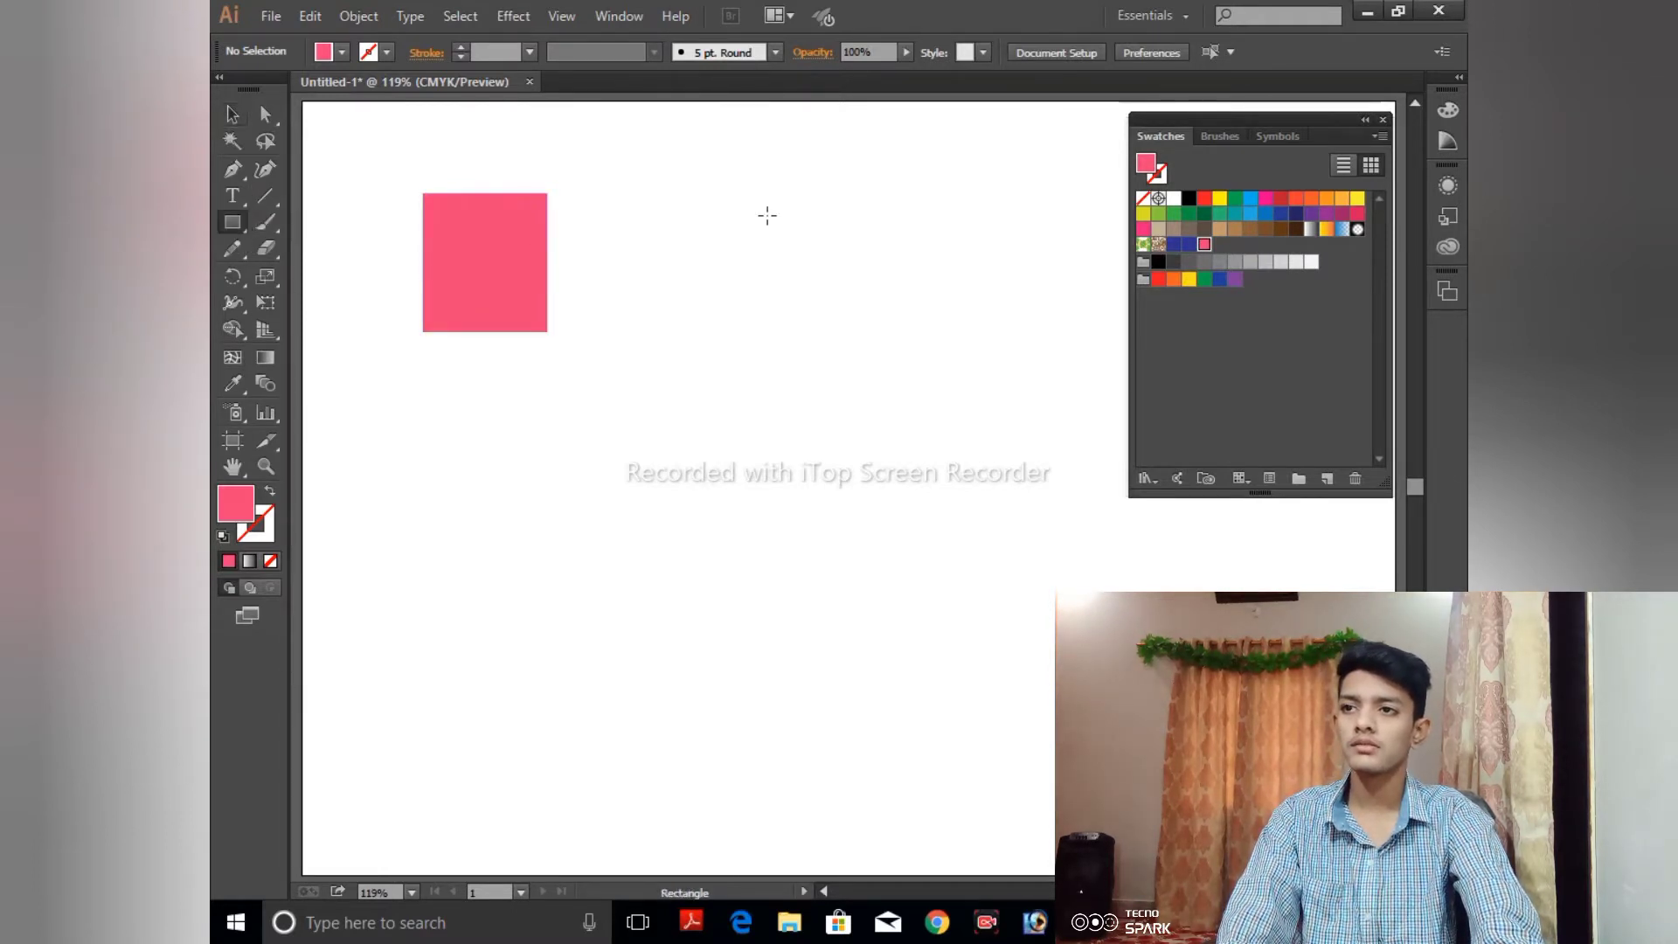
left_click_drag(634, 205, 777, 303)
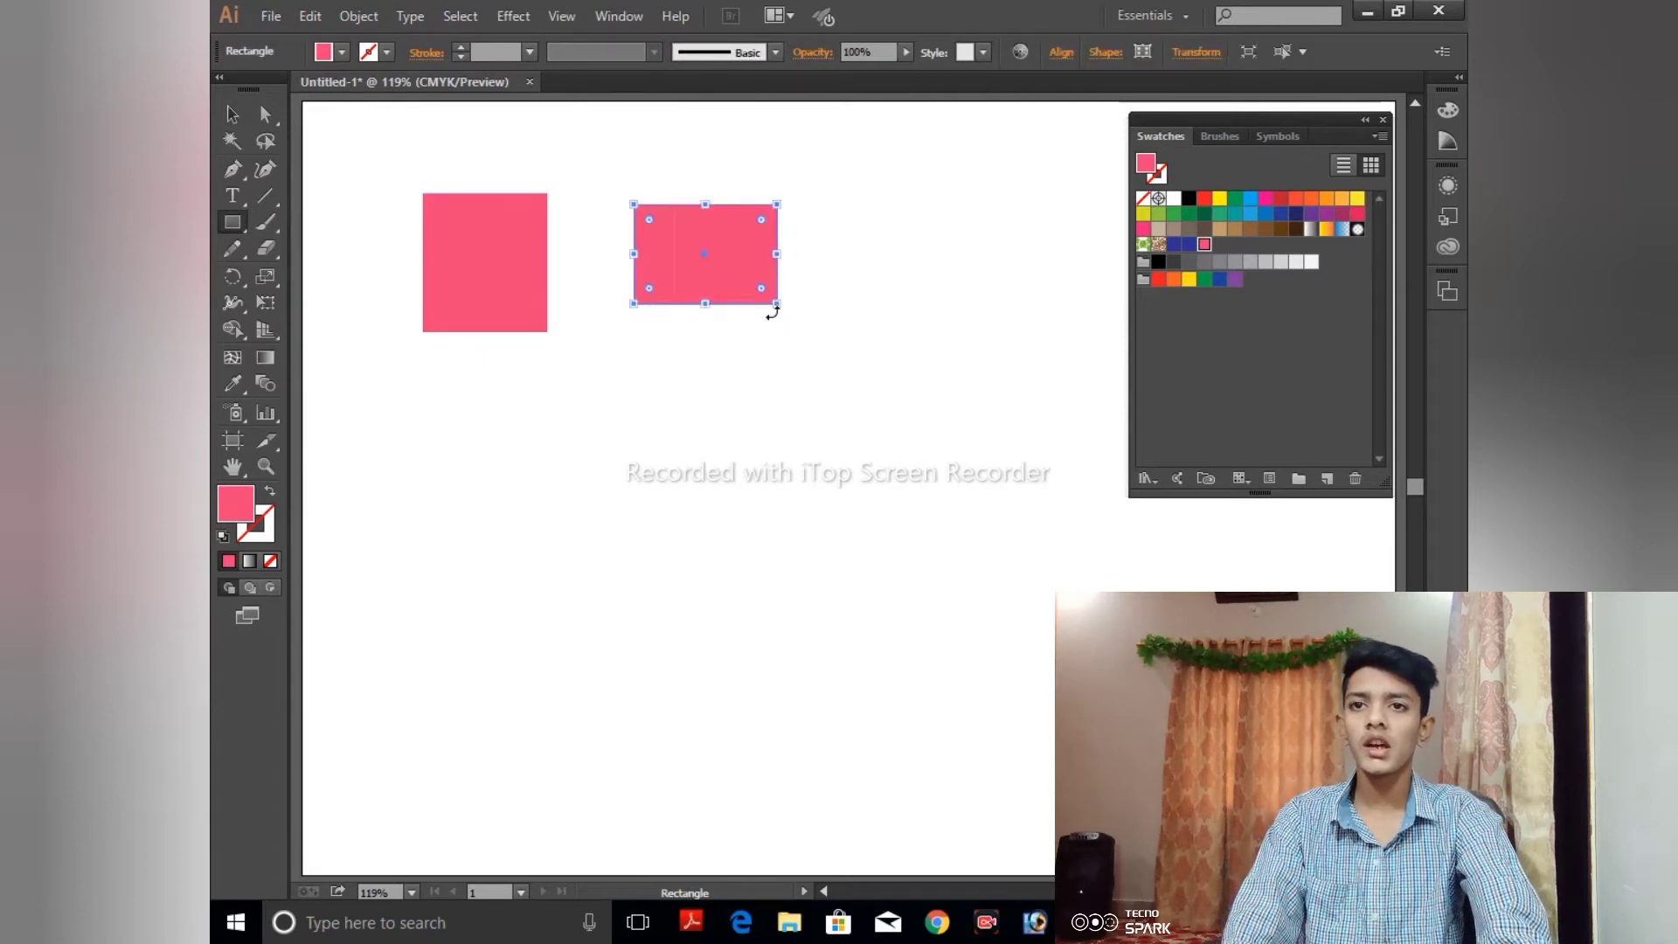
double_click(237, 505)
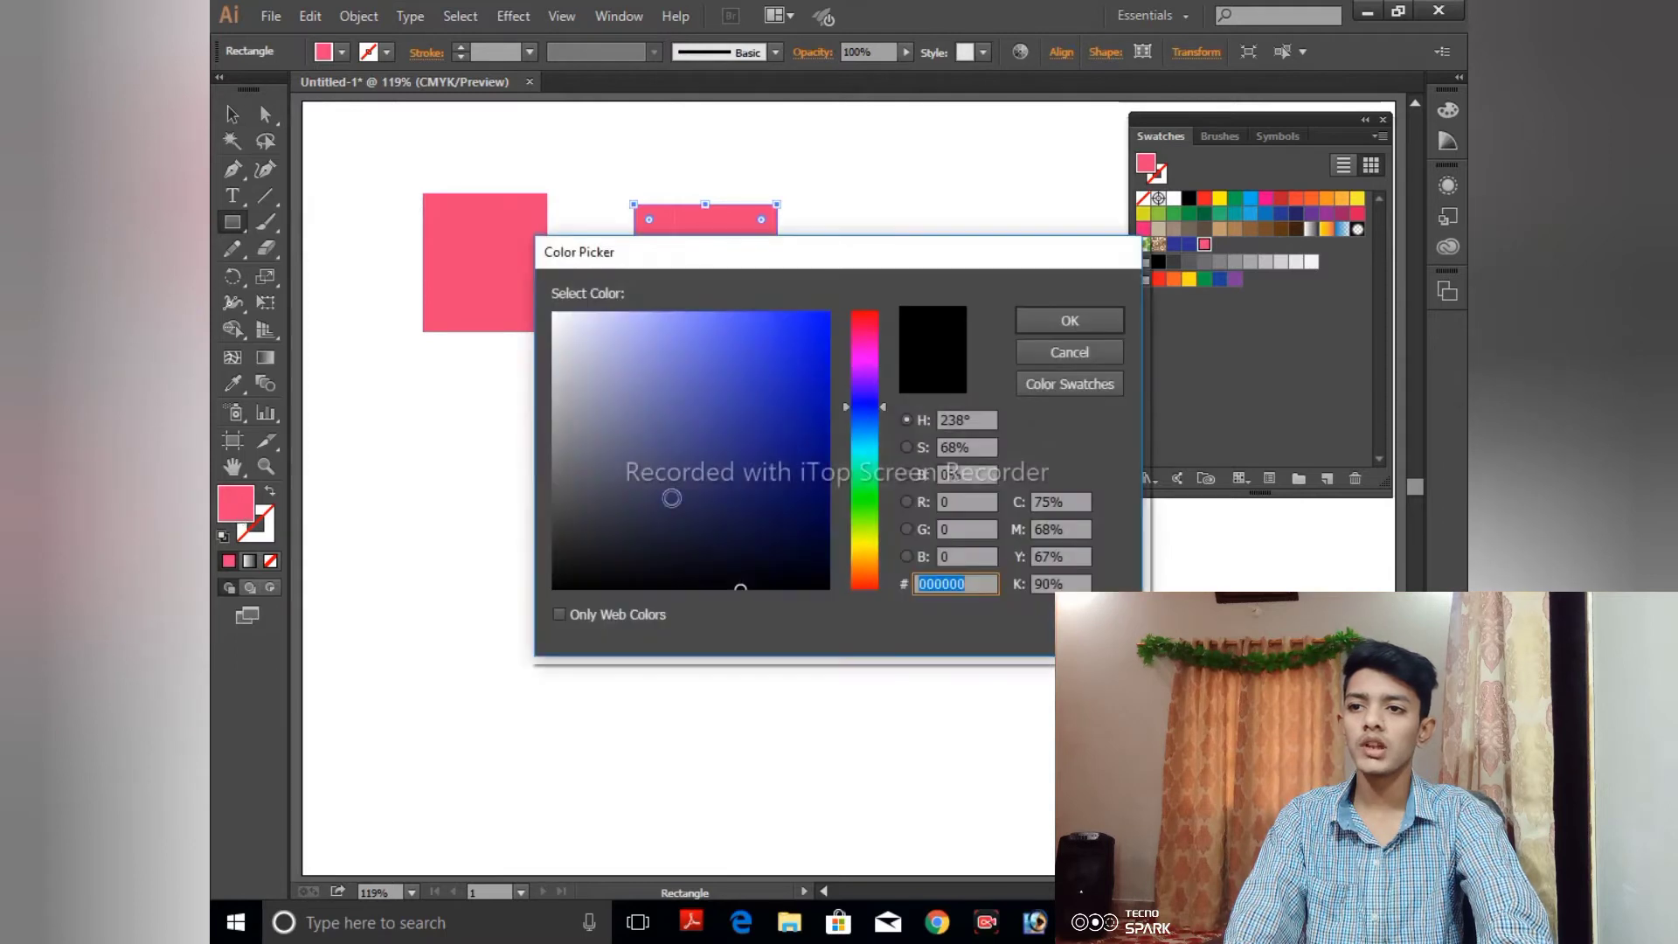
left_click(712, 474)
double_click(1038, 312)
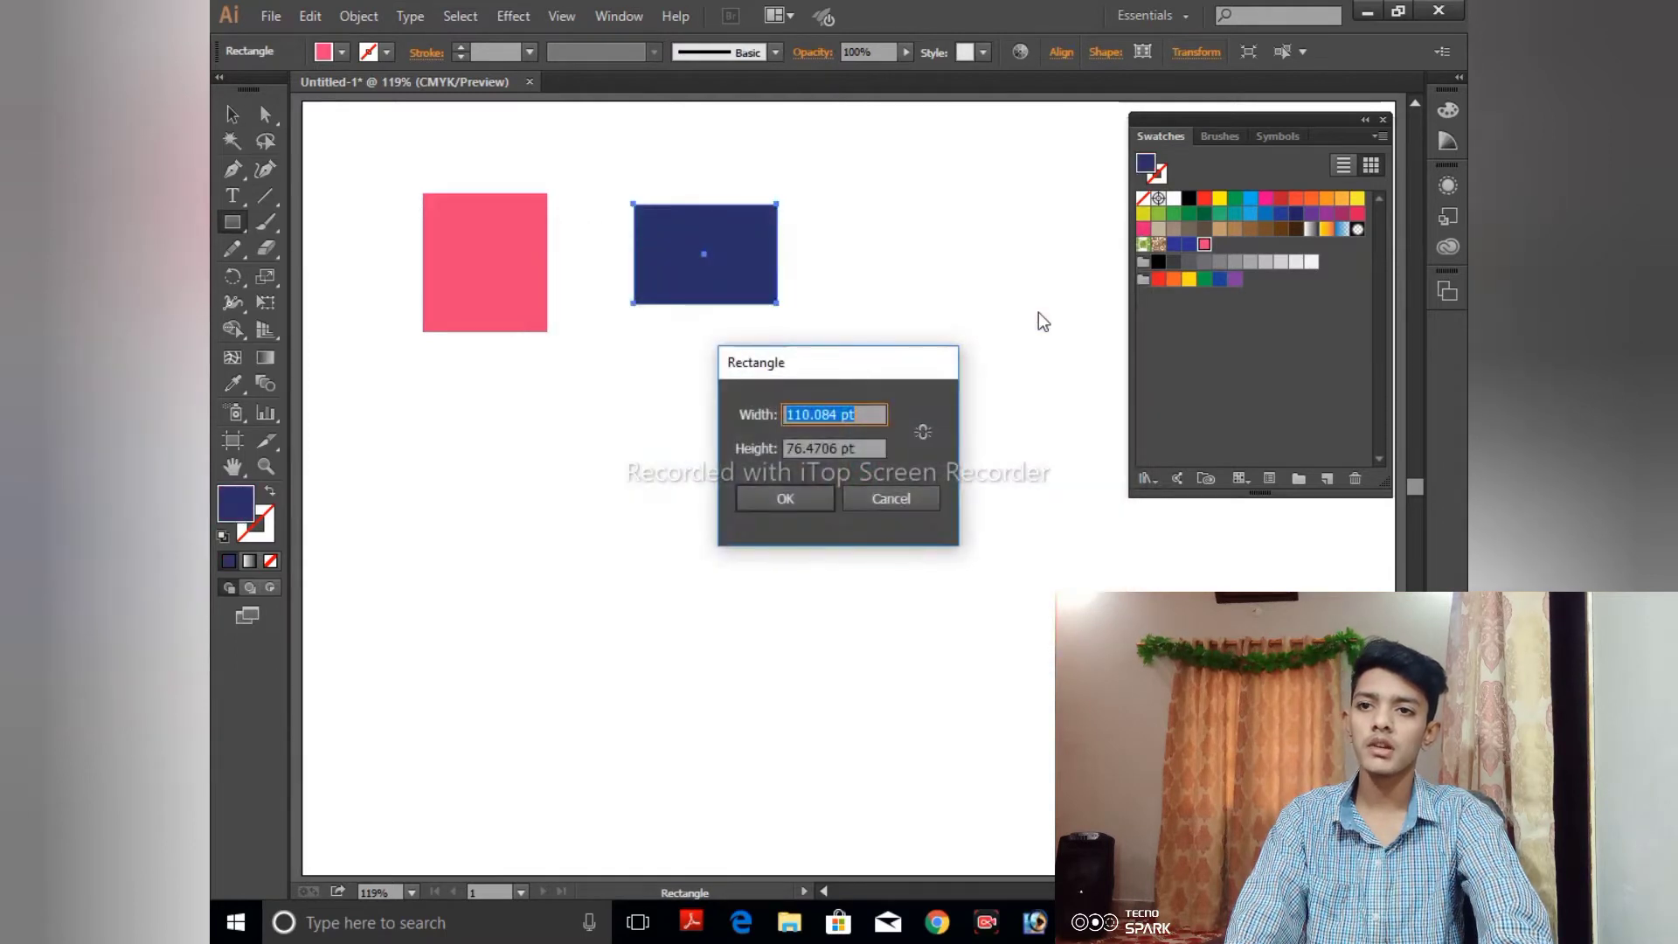
left_click(874, 507)
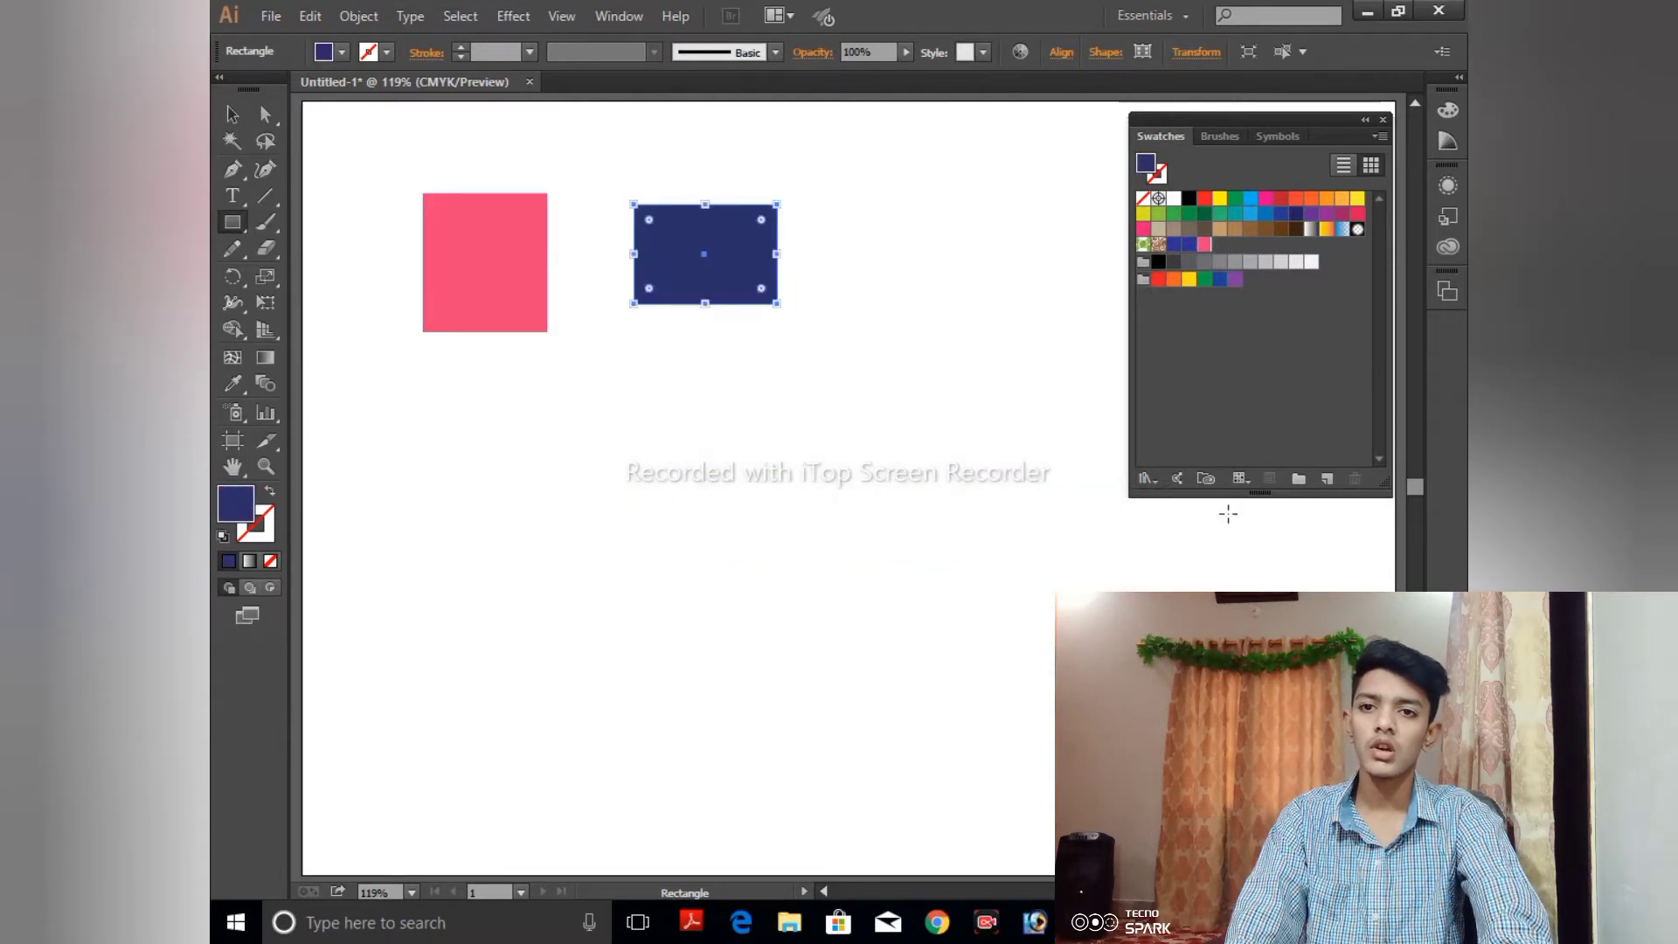
- Start a new swatch from the dark blue fill in the bright color group and name it color1
left_click(1143, 280)
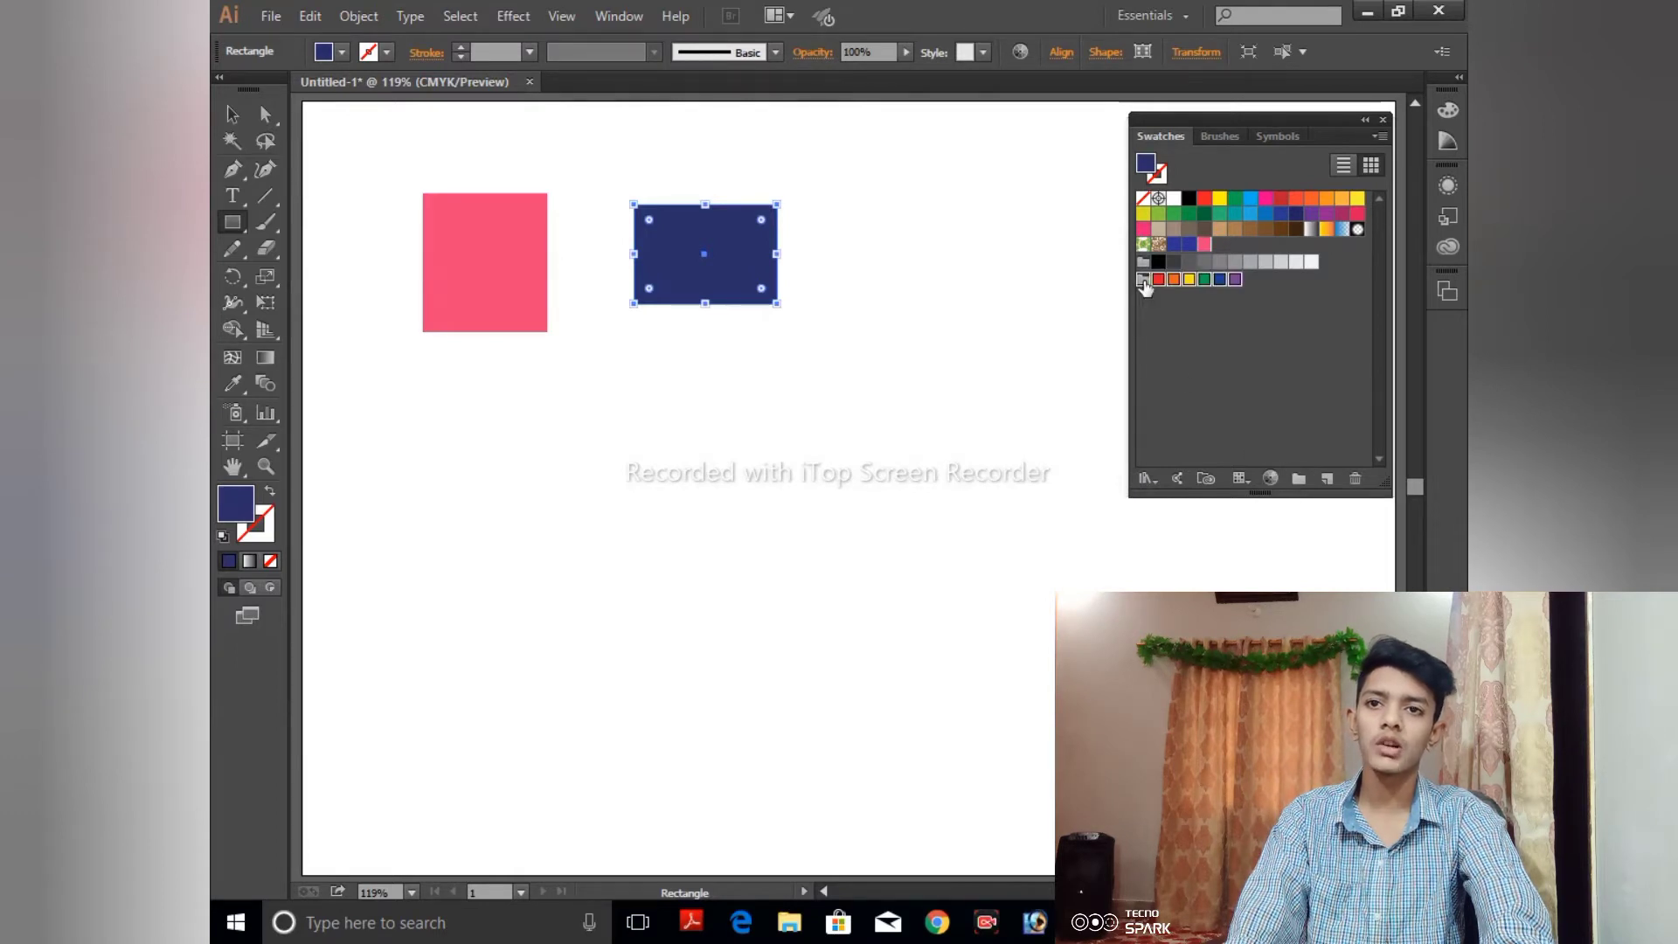
left_click(1302, 472)
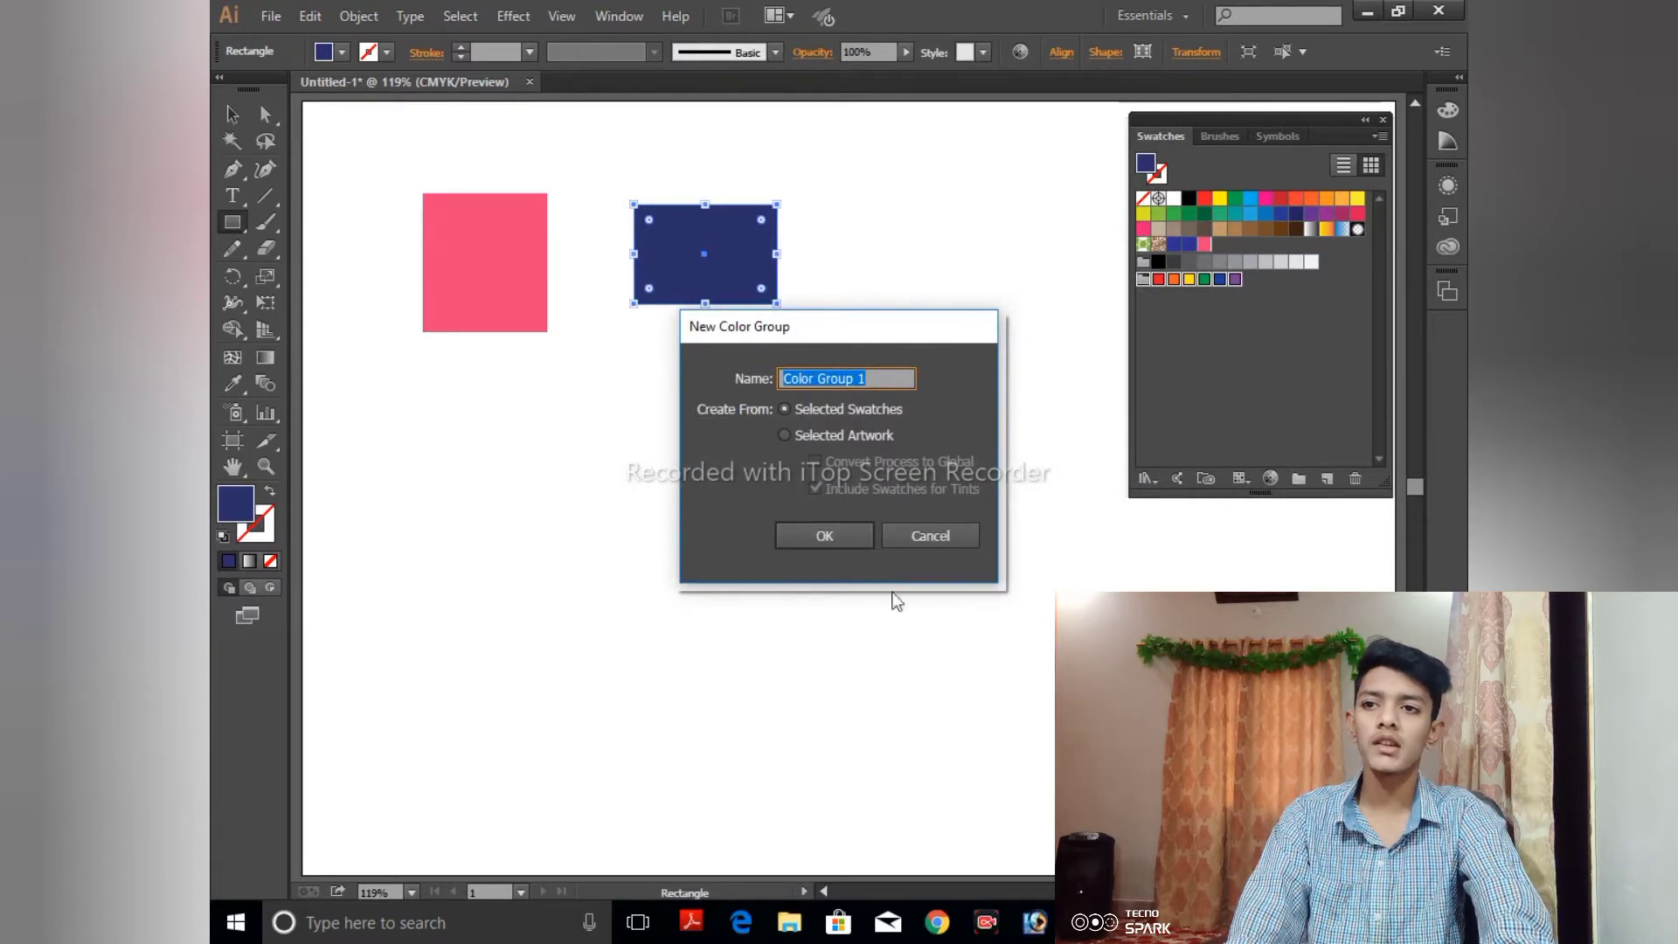
left_click(933, 532)
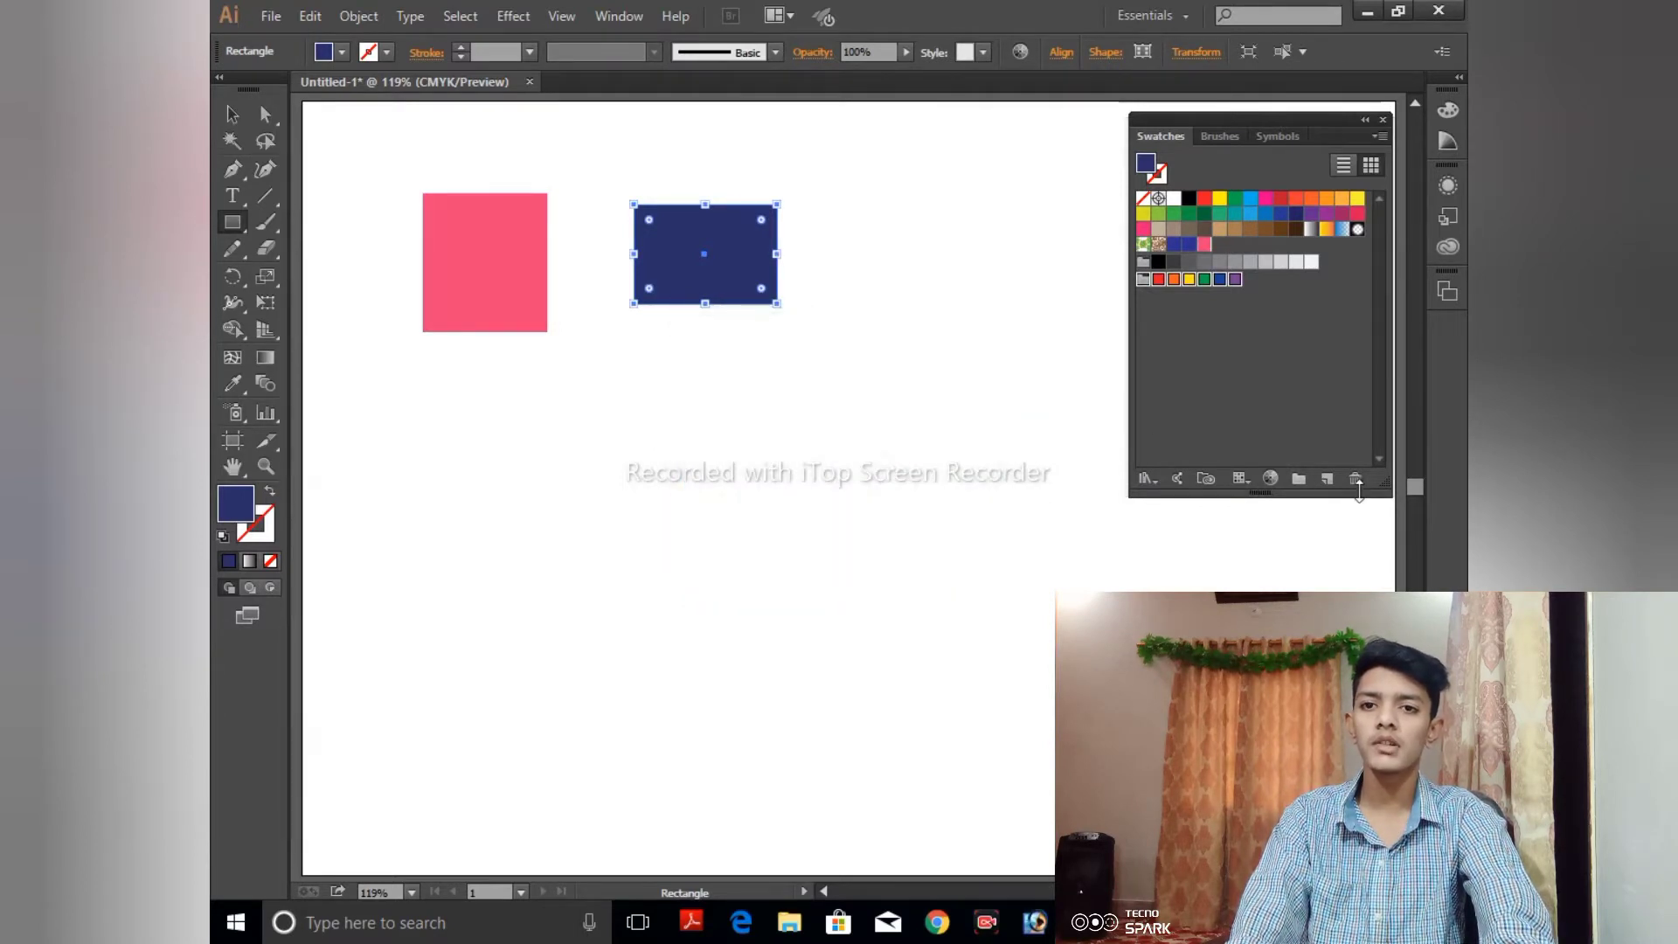
left_click(1326, 479)
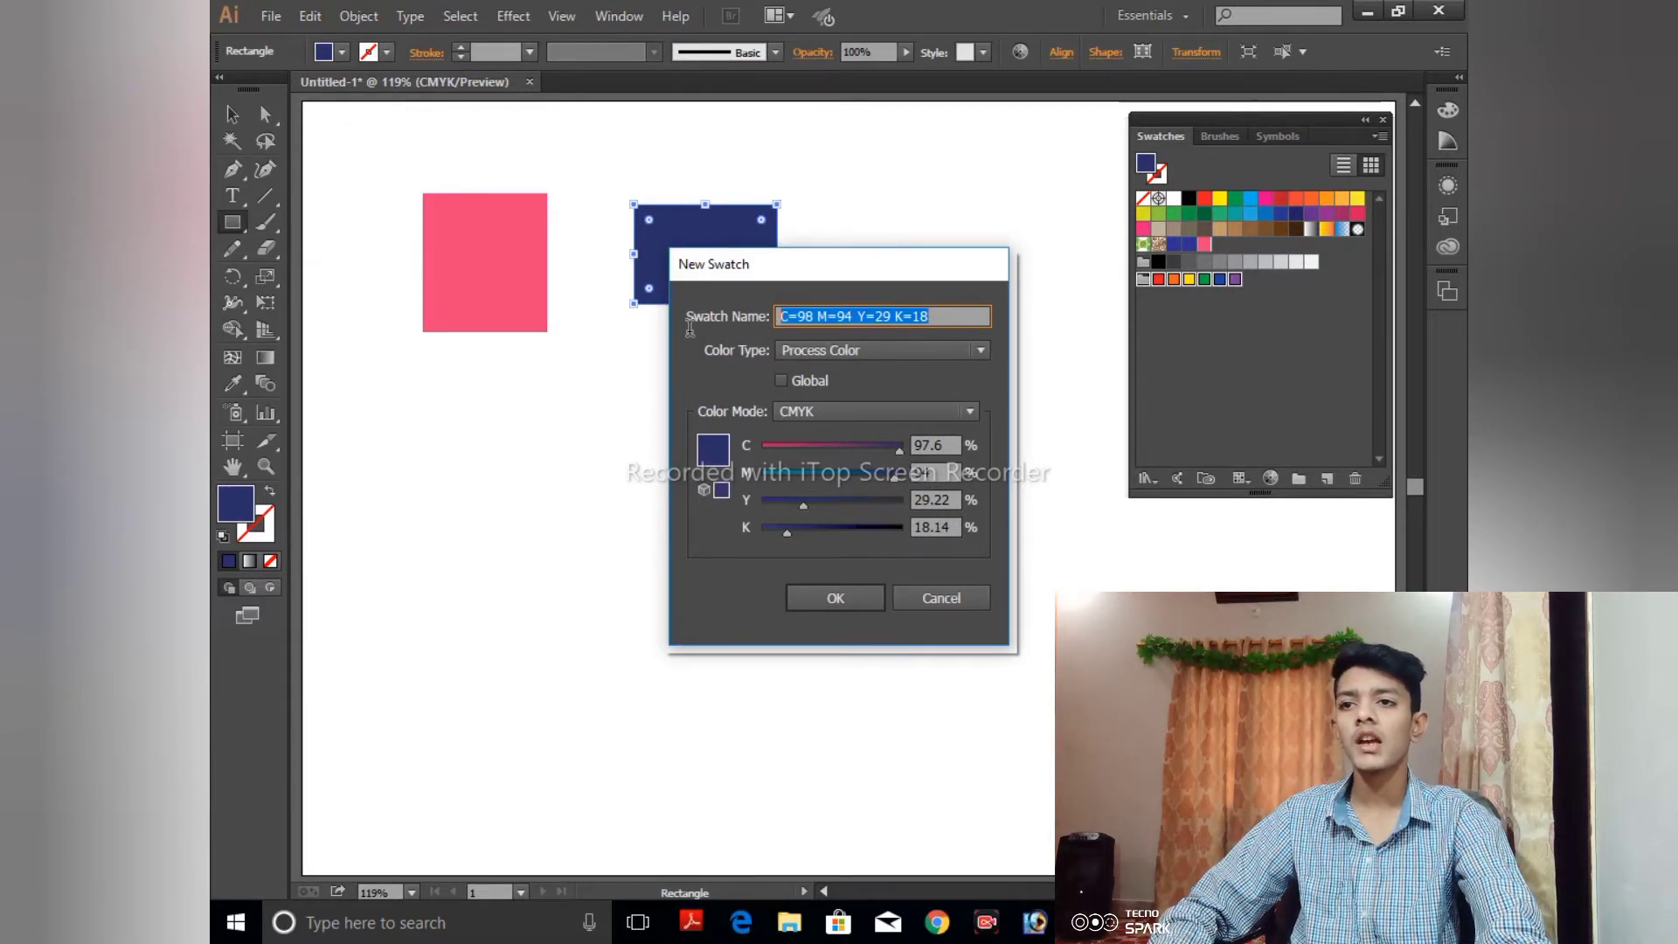
key("BackSpace")
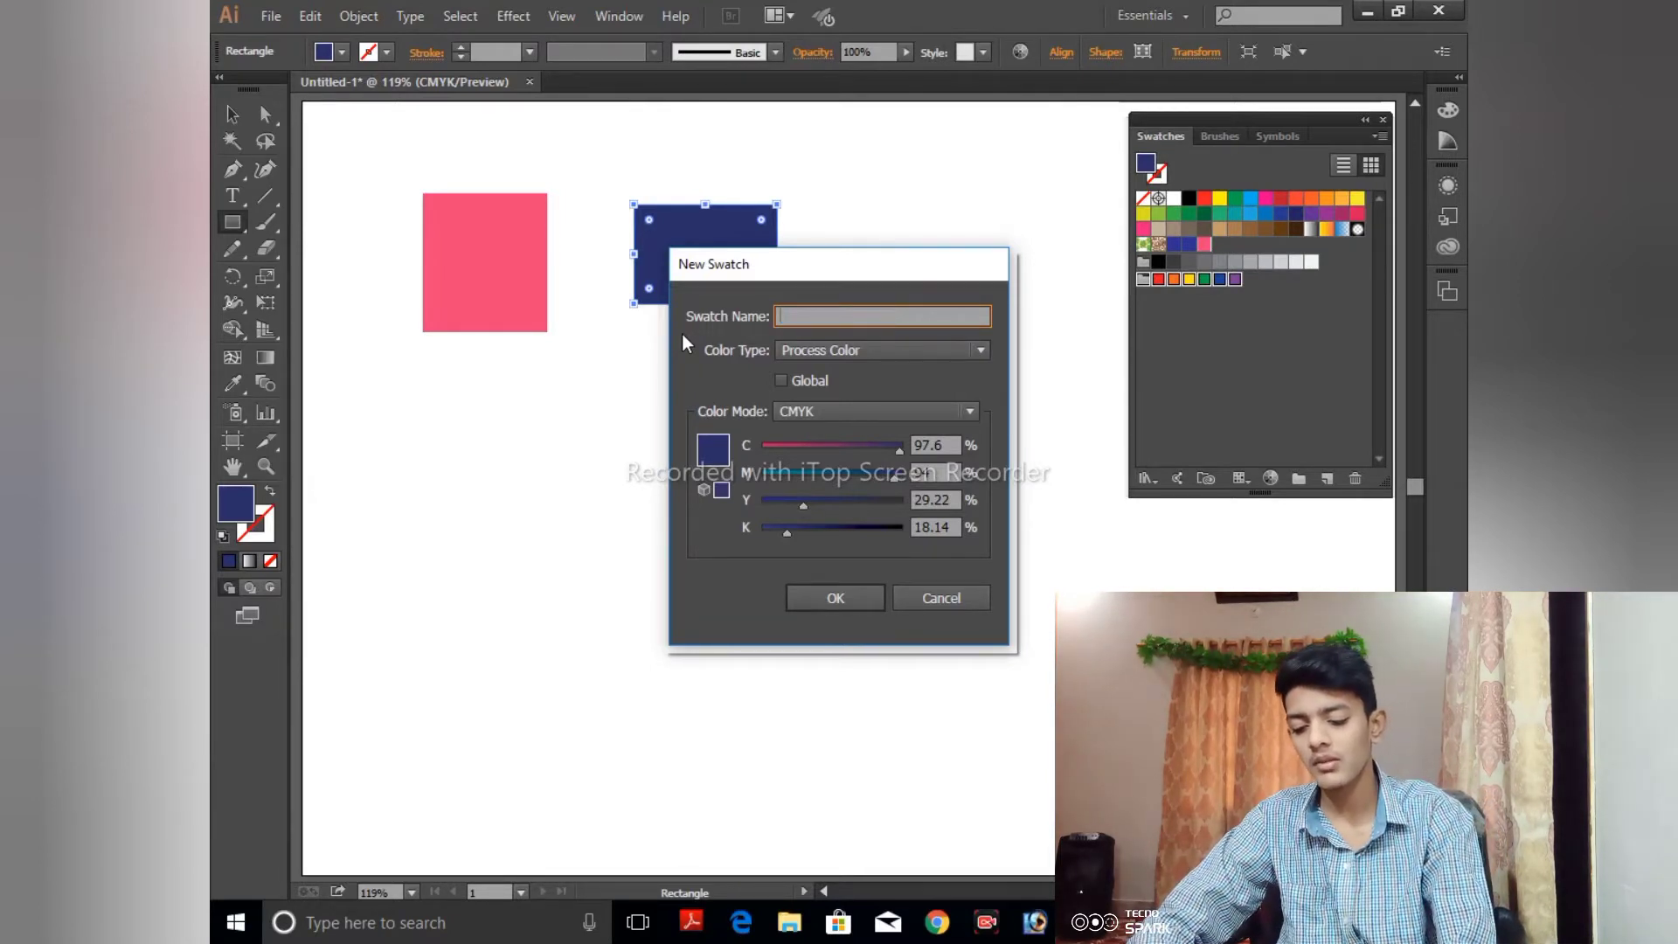
type("color")
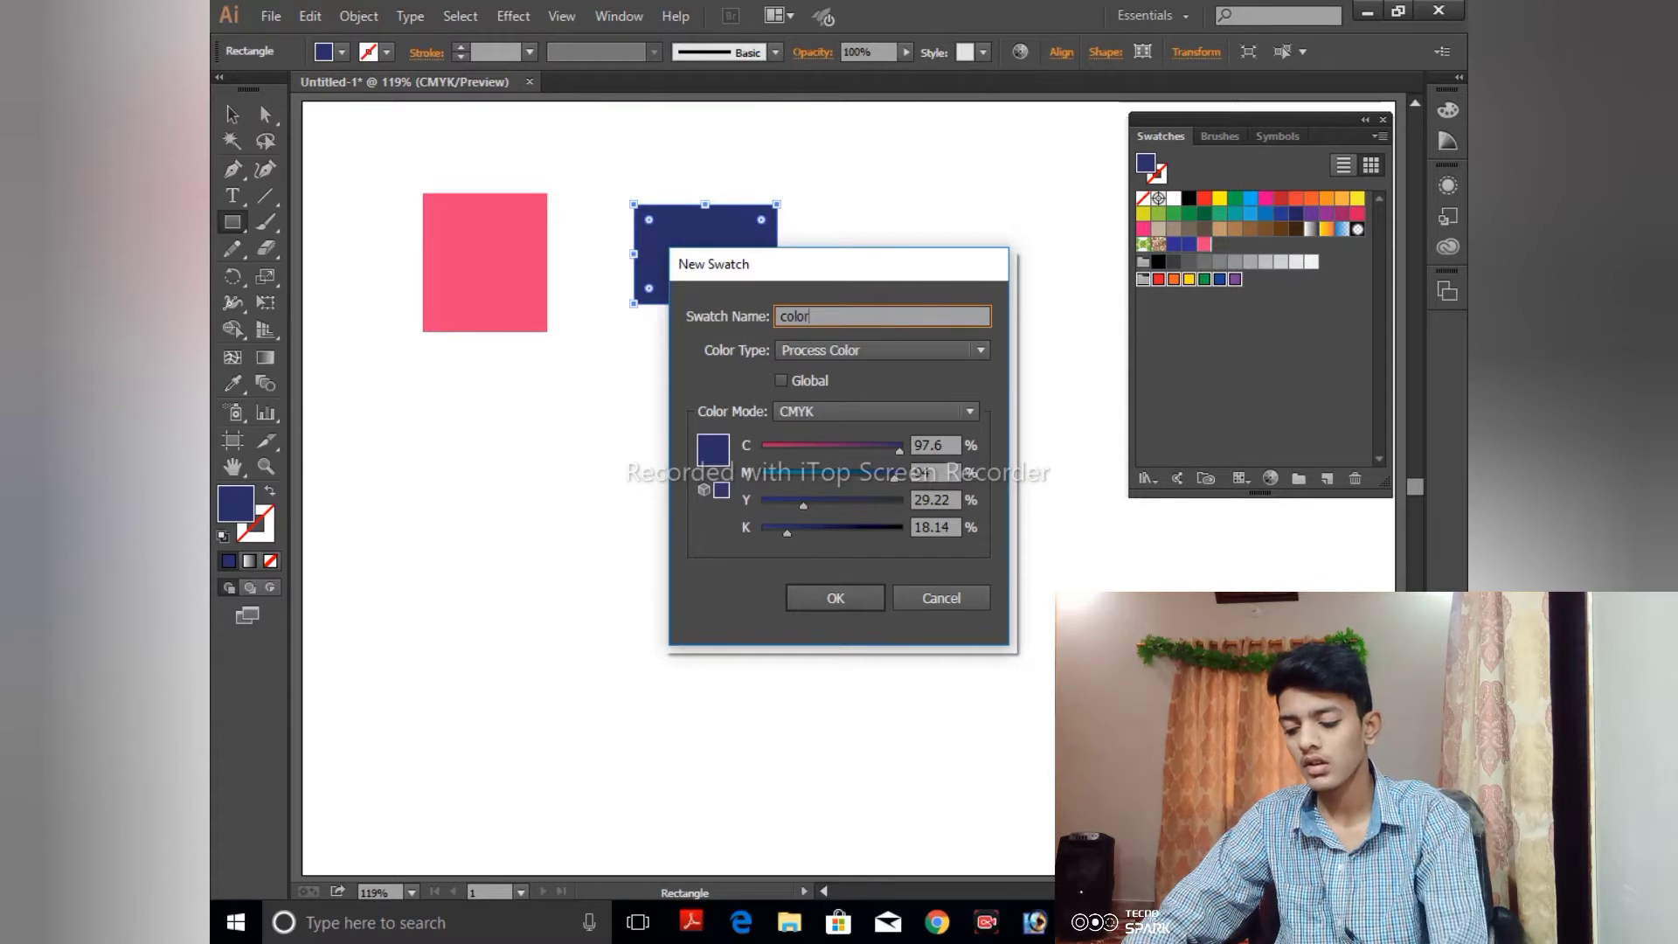
type("1")
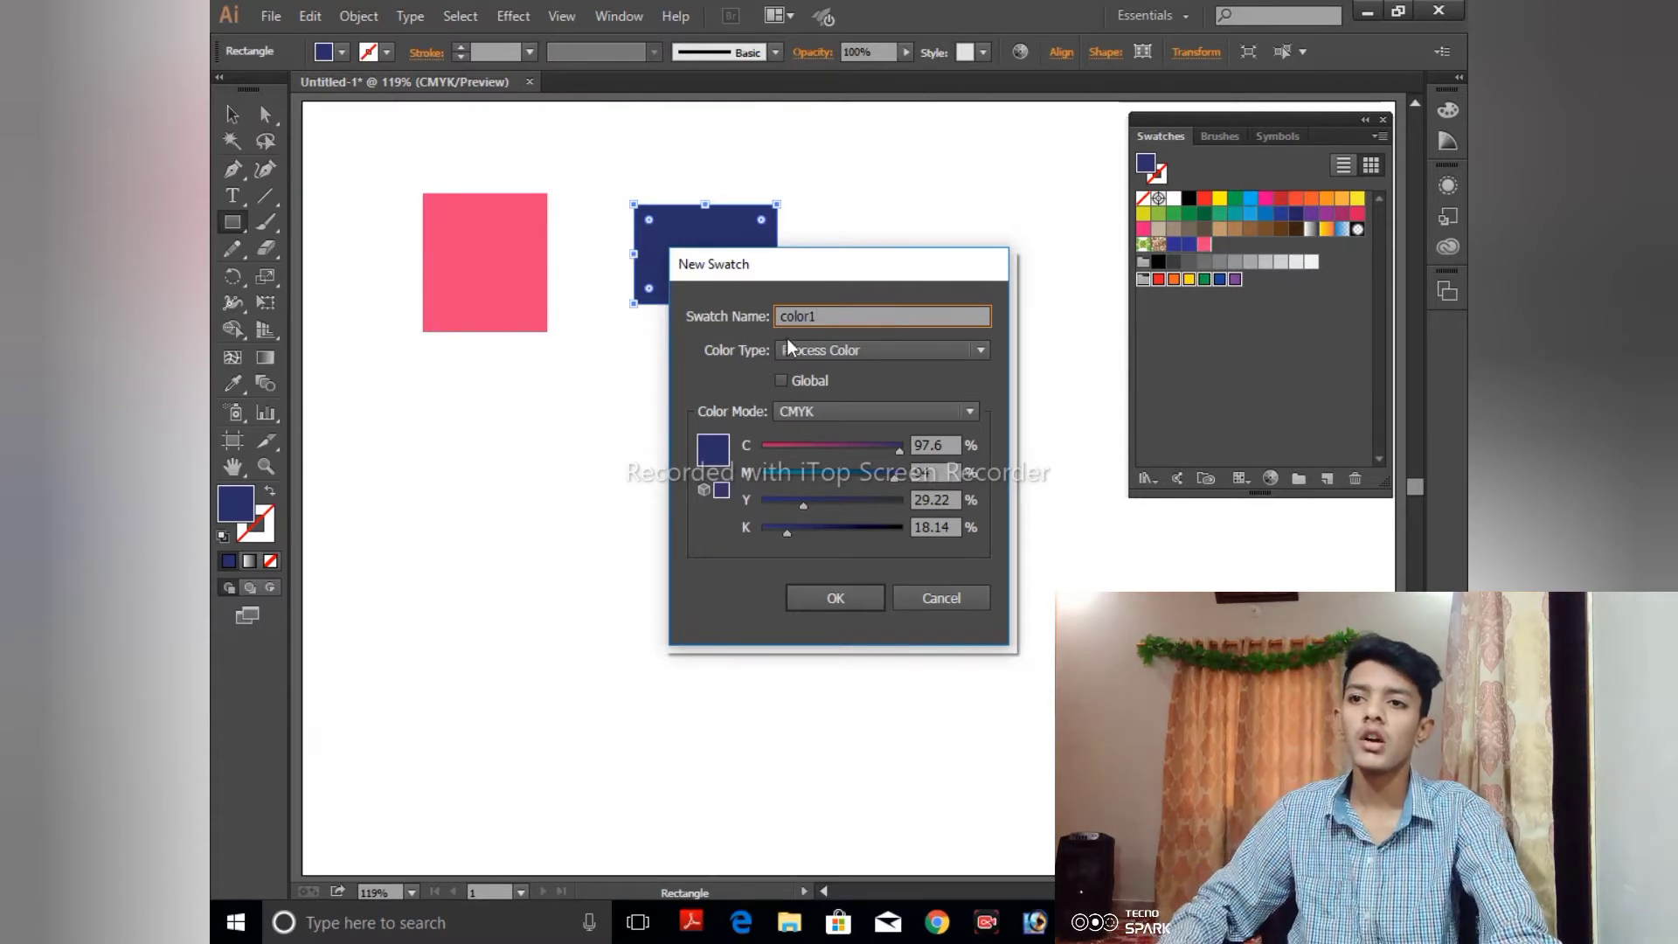
- Create the swatch as a global process color in HSB mode with hue 82°, saturation 21% and brightness 65%
left_click(857, 349)
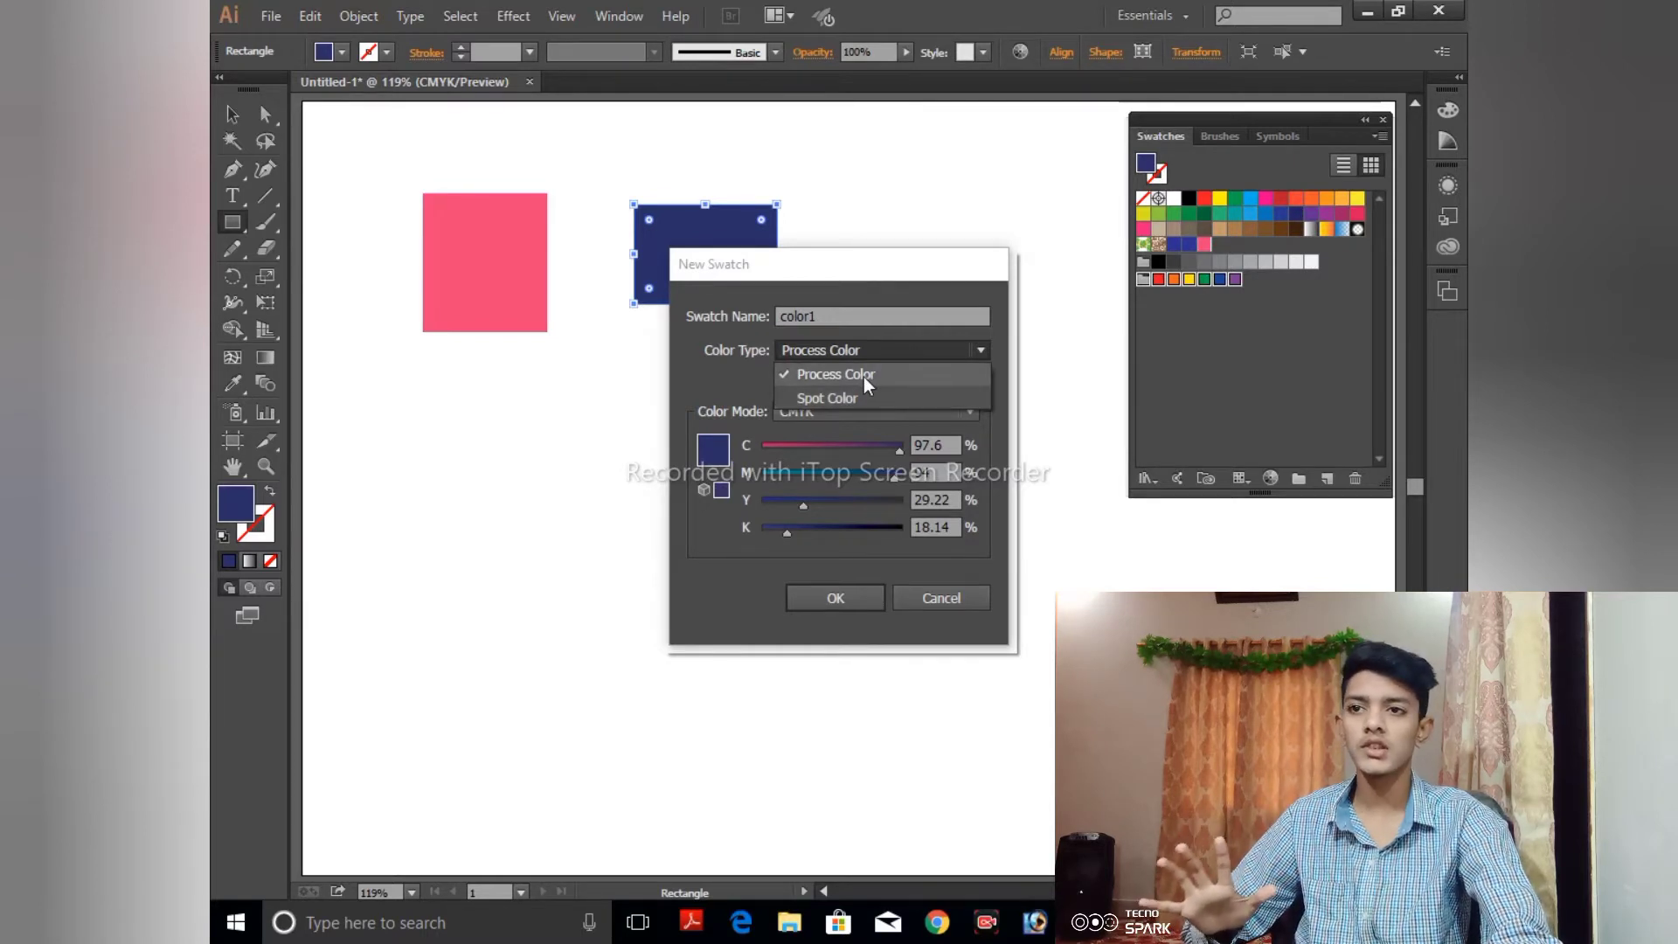
left_click(865, 381)
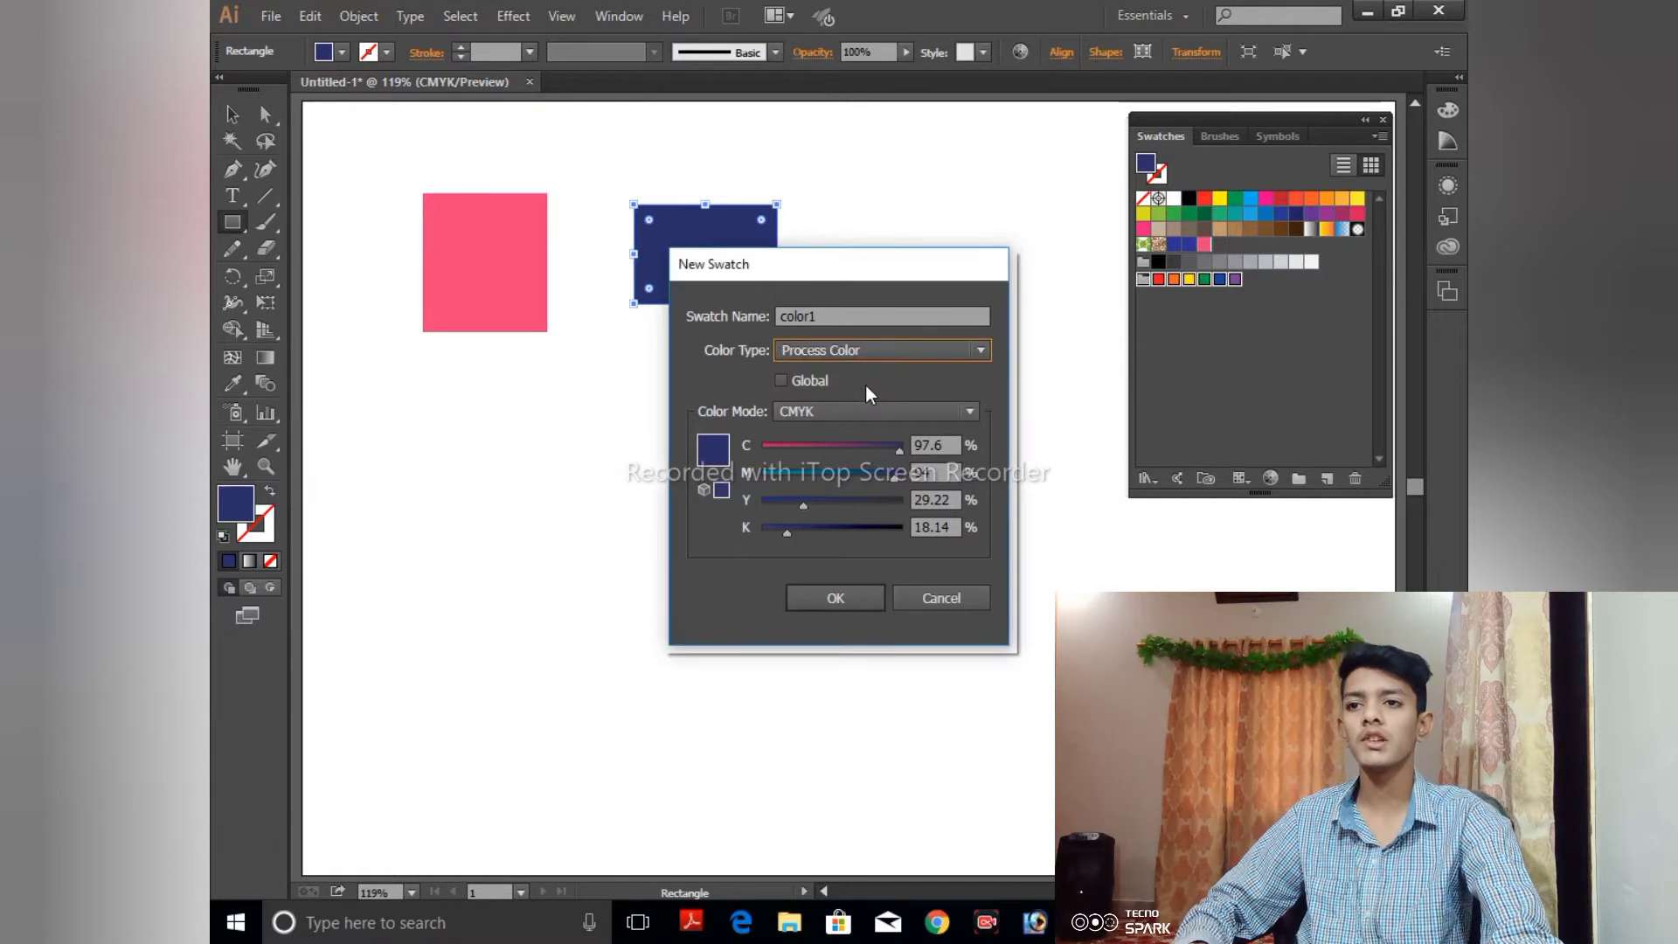
left_click(808, 379)
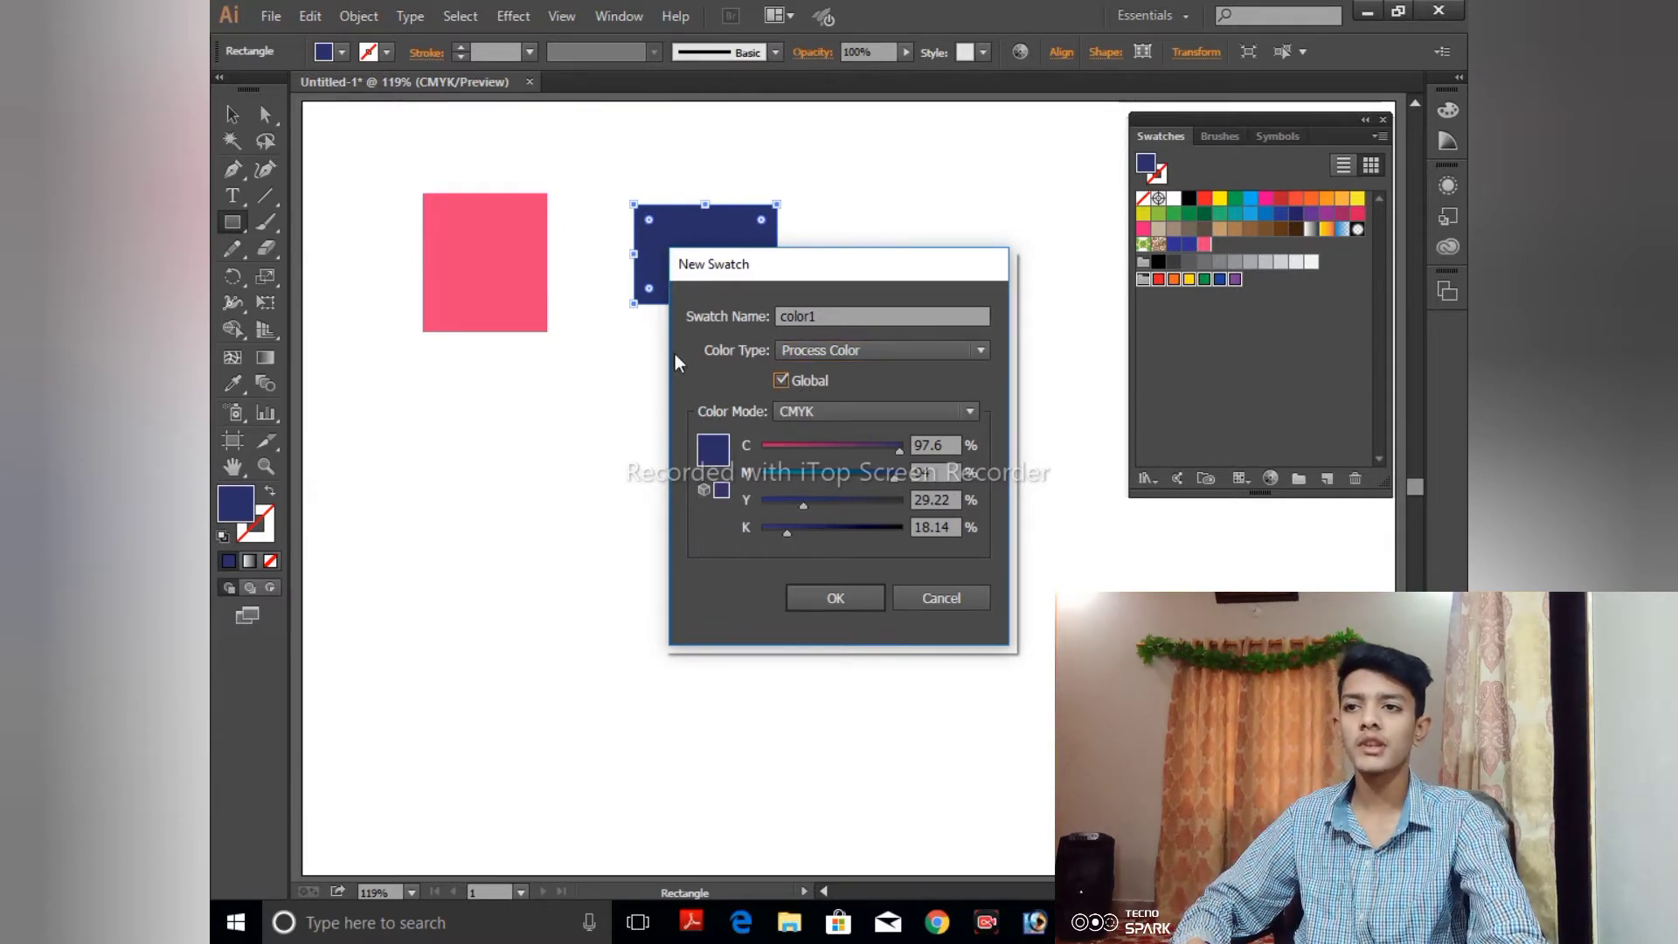
left_click(782, 380)
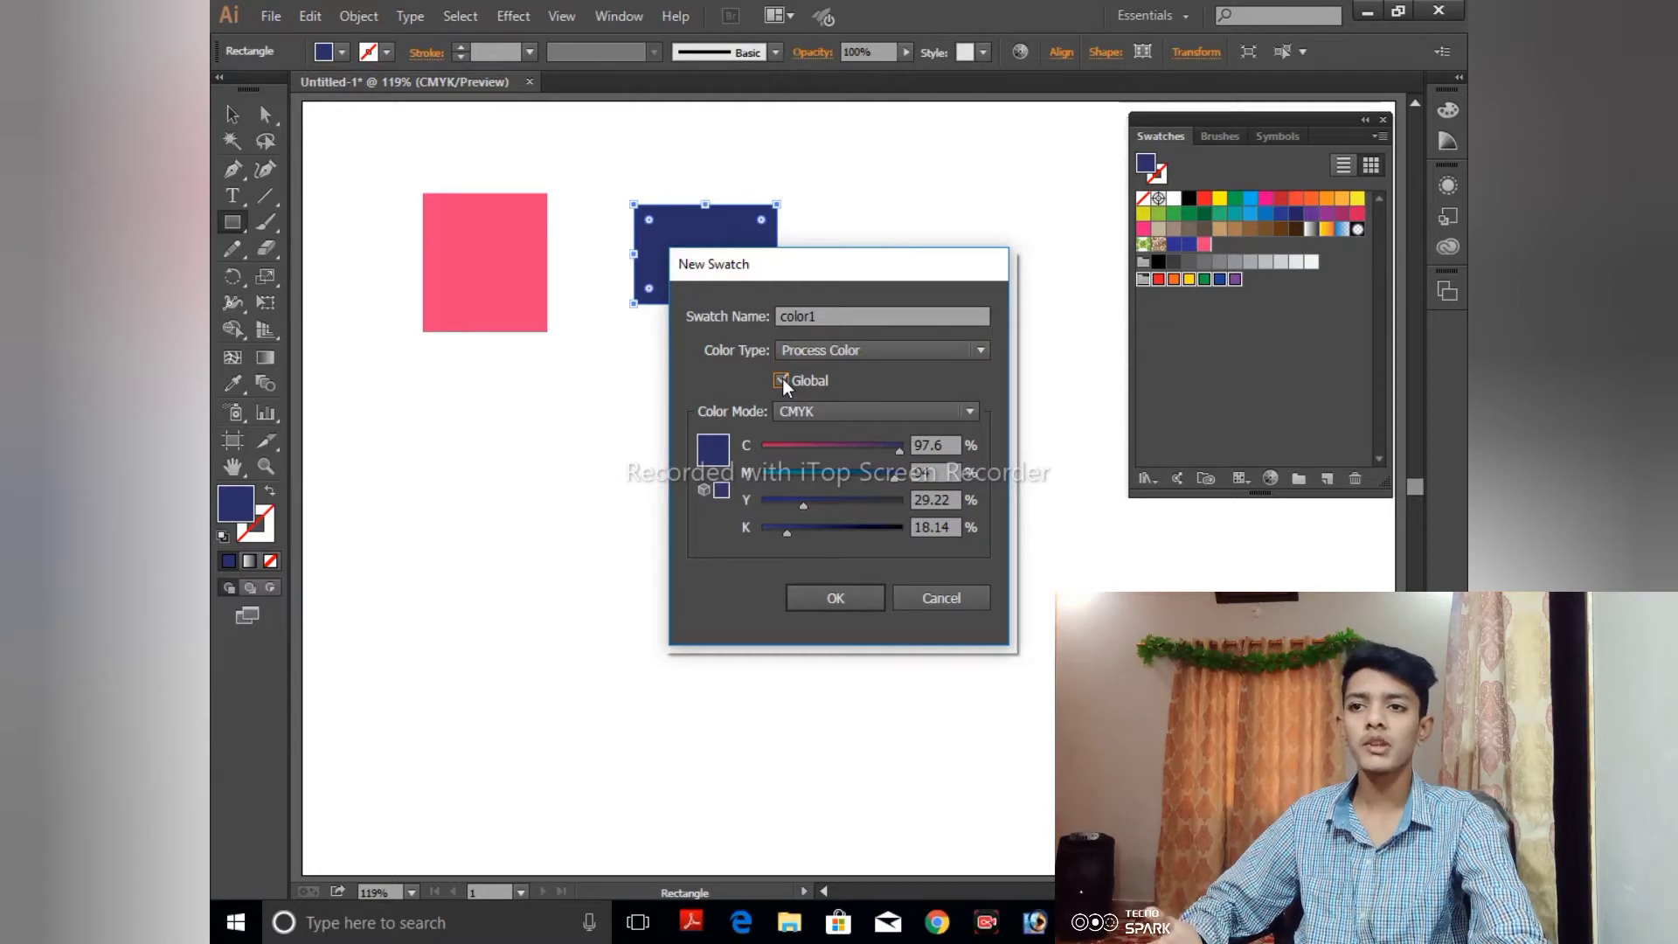
left_click(810, 413)
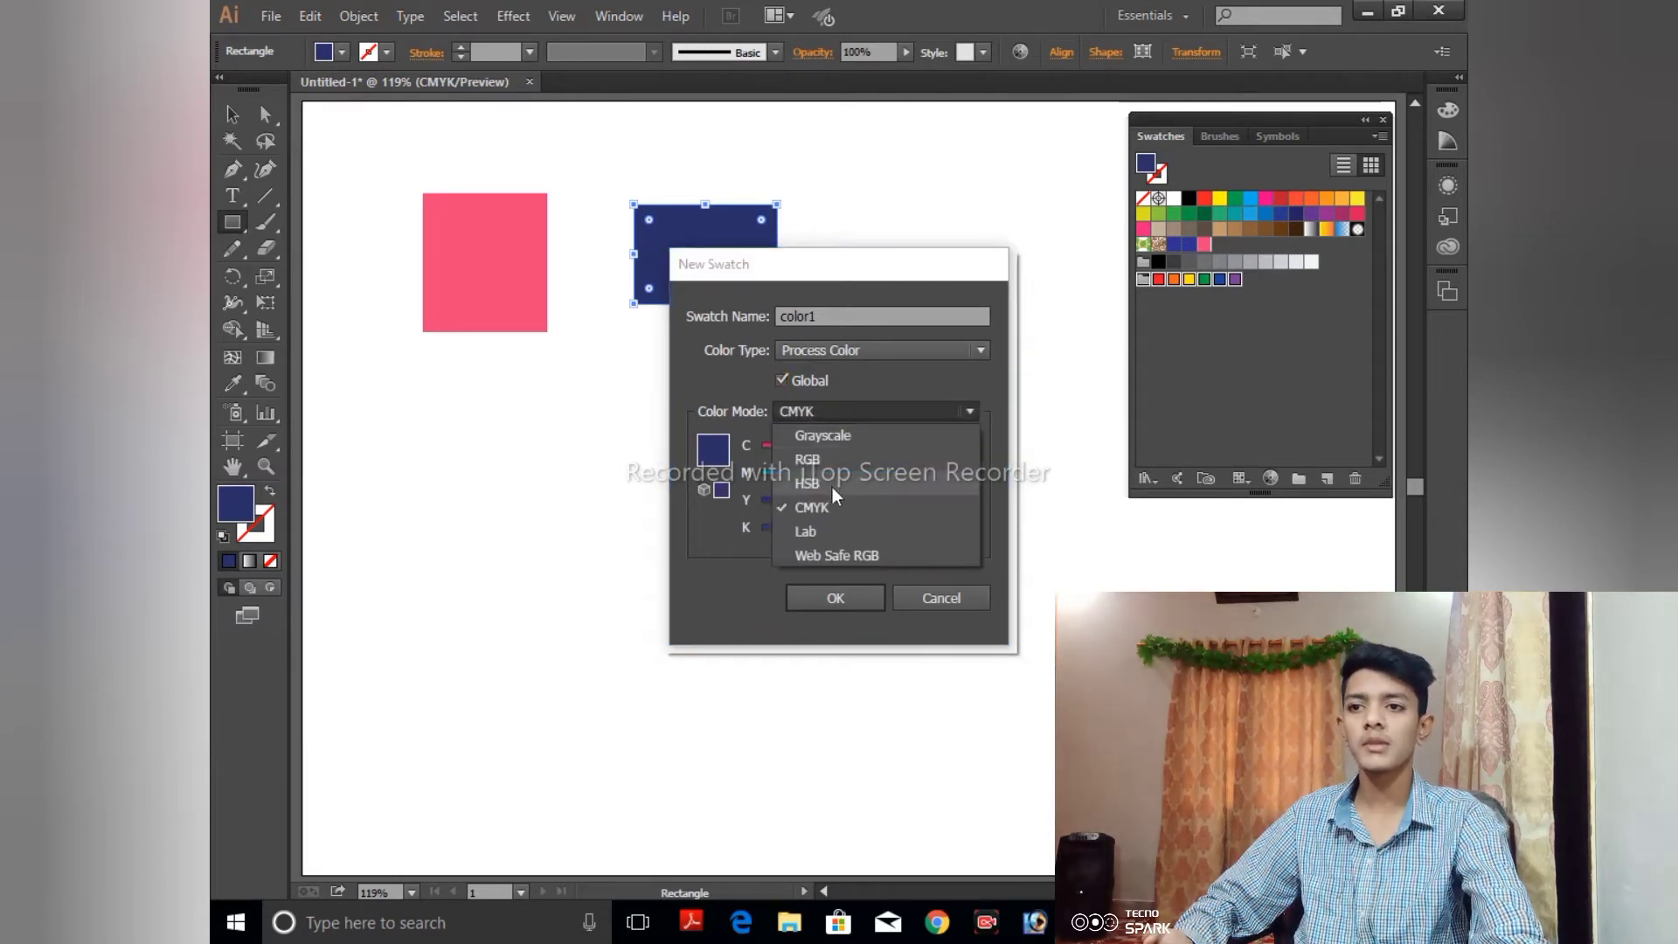
left_click(825, 481)
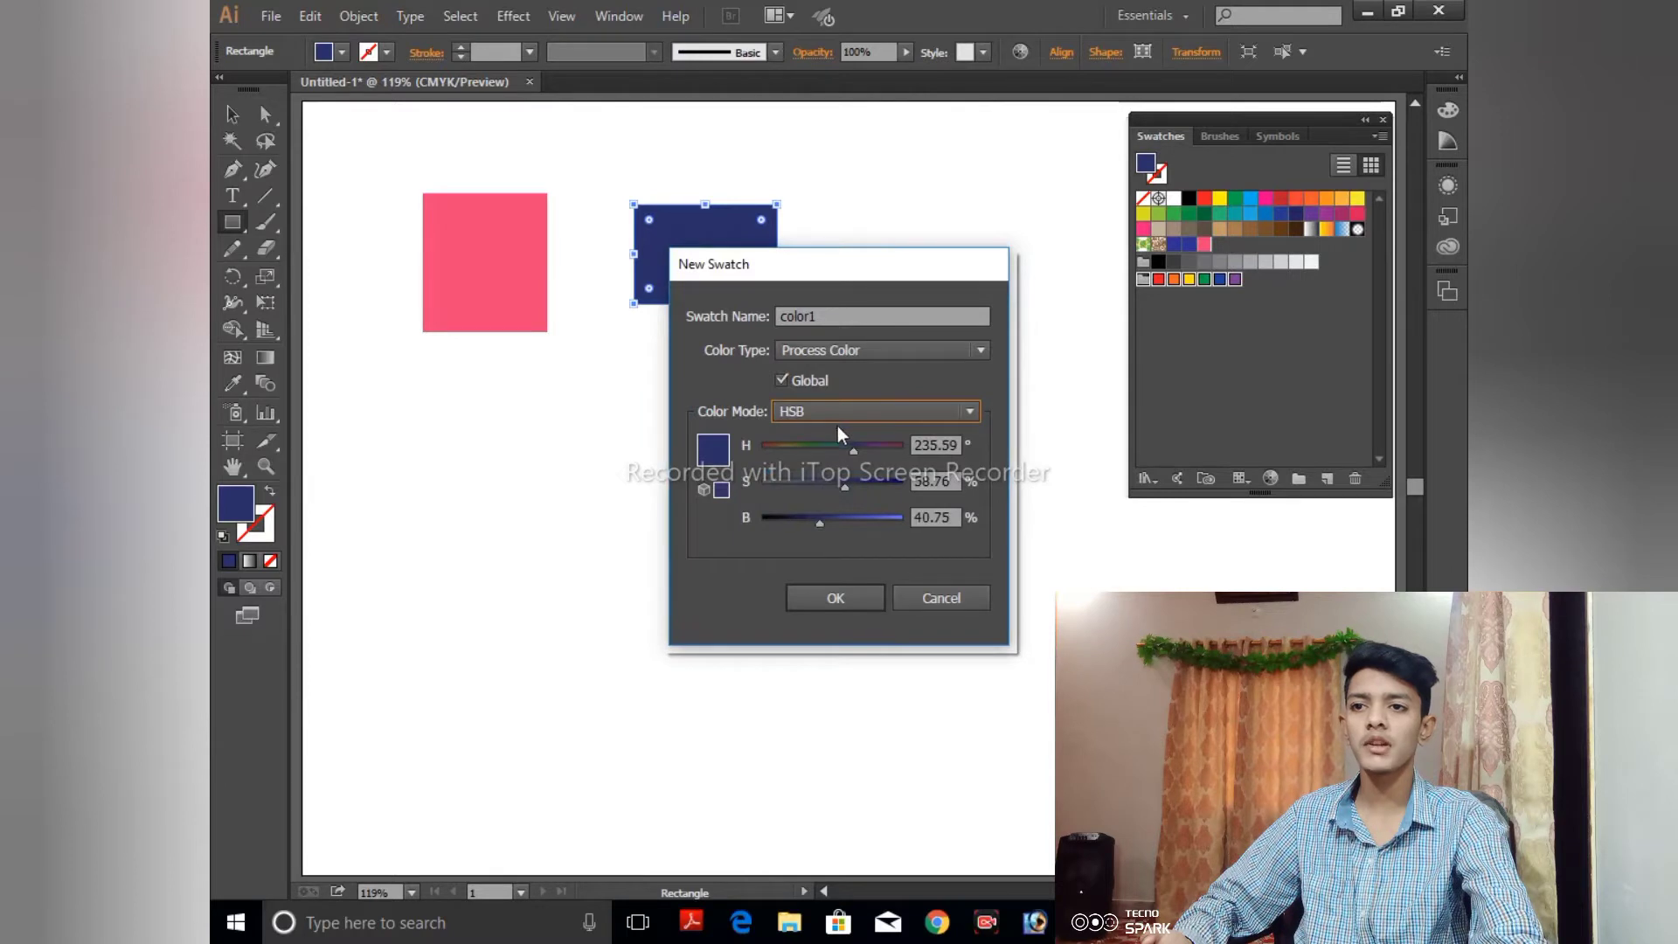
left_click_drag(853, 445, 856, 526)
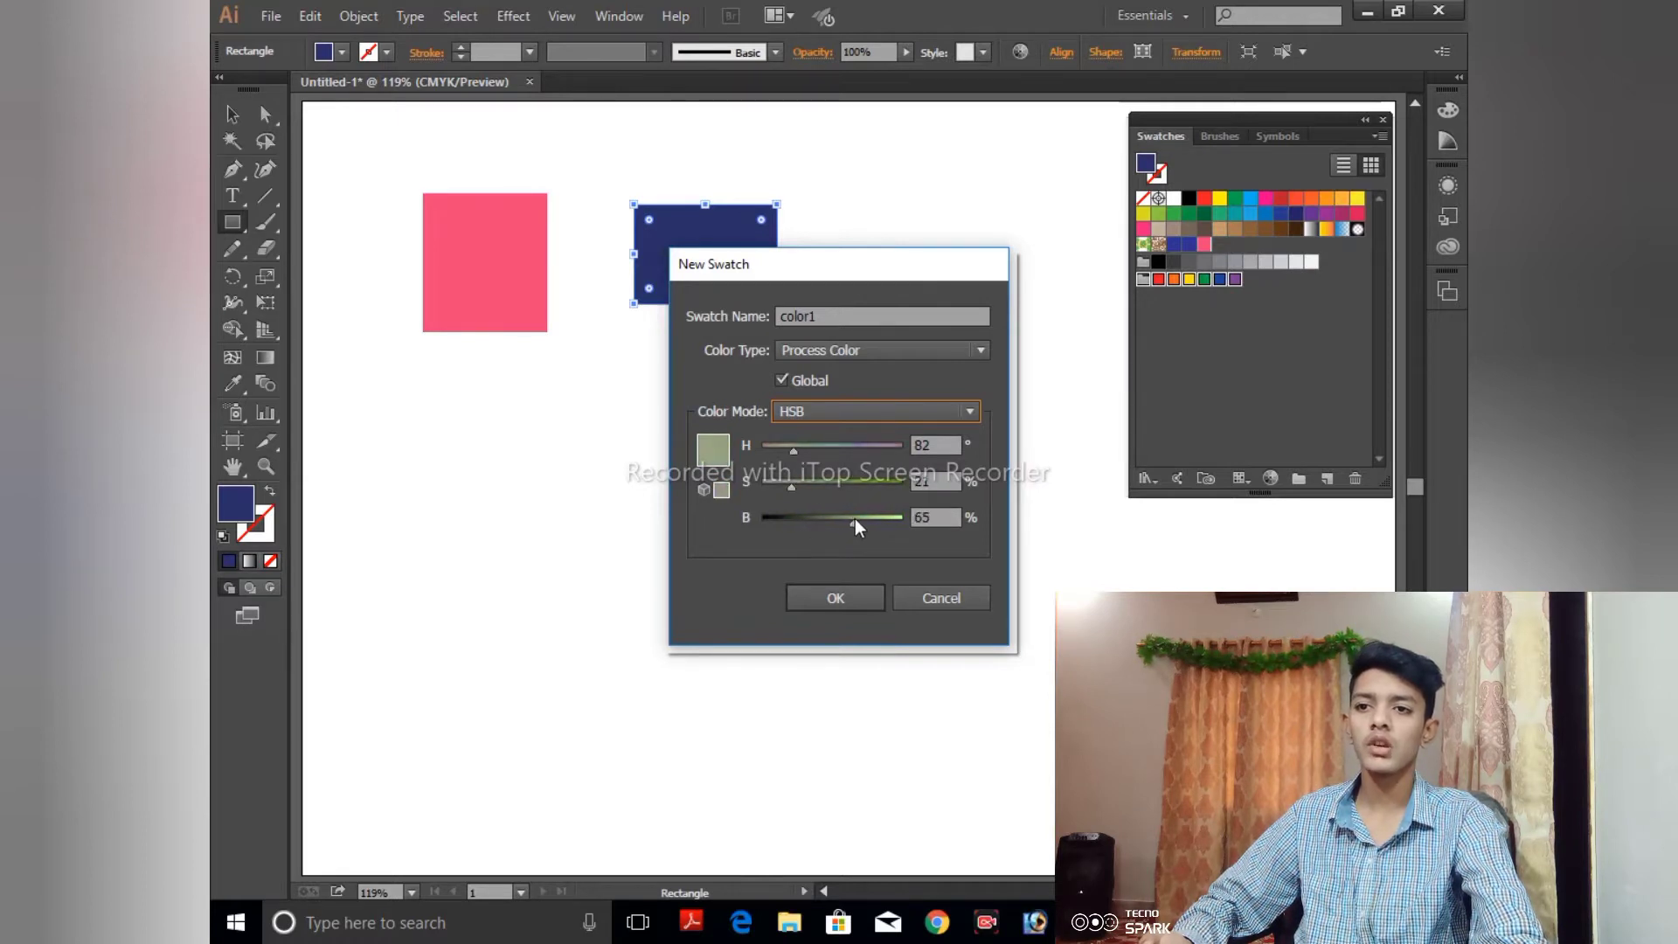
left_click(847, 600)
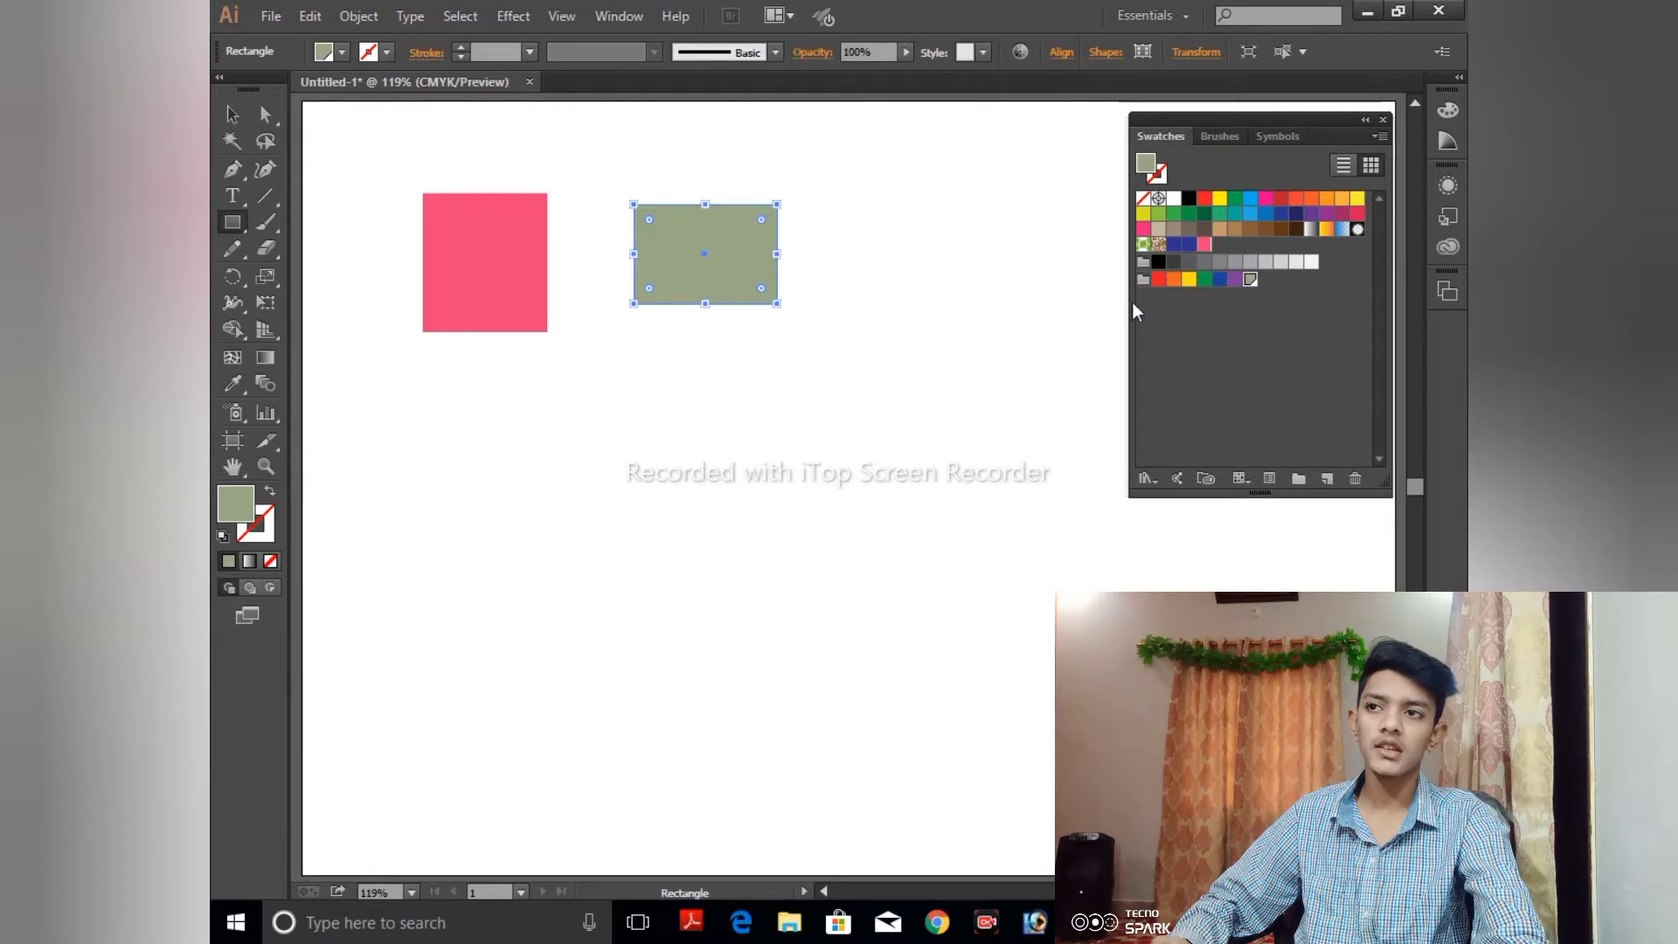
- Delete the pink rectangle from the artboard
left_click(232, 114)
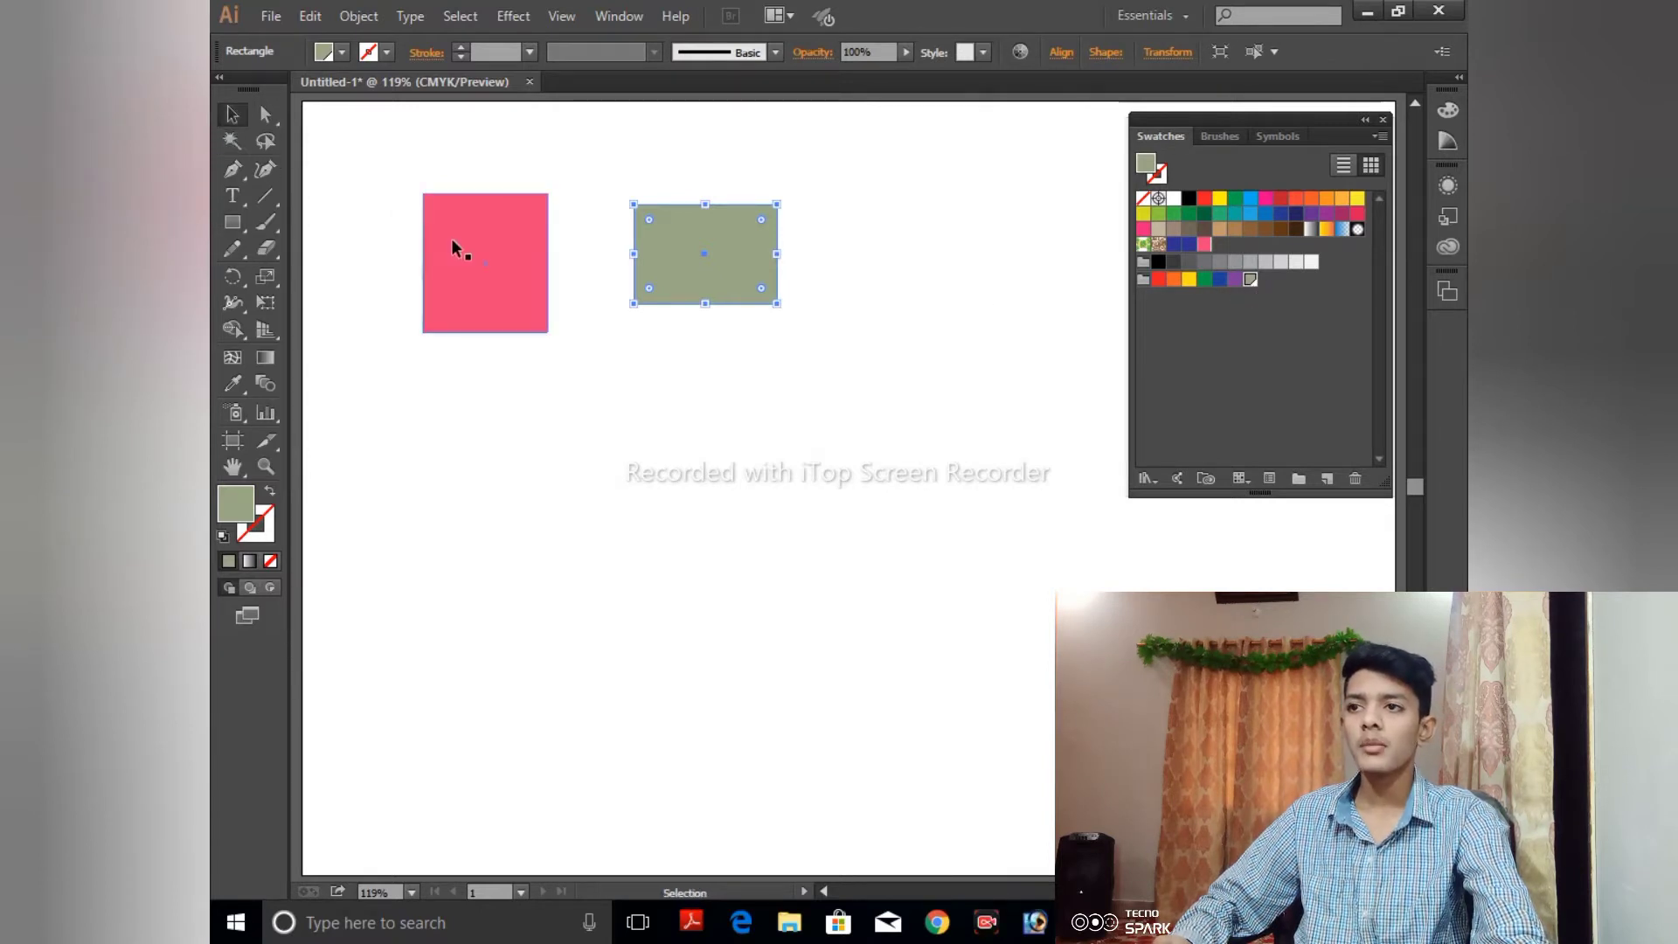
left_click_drag(451, 237, 305, 566)
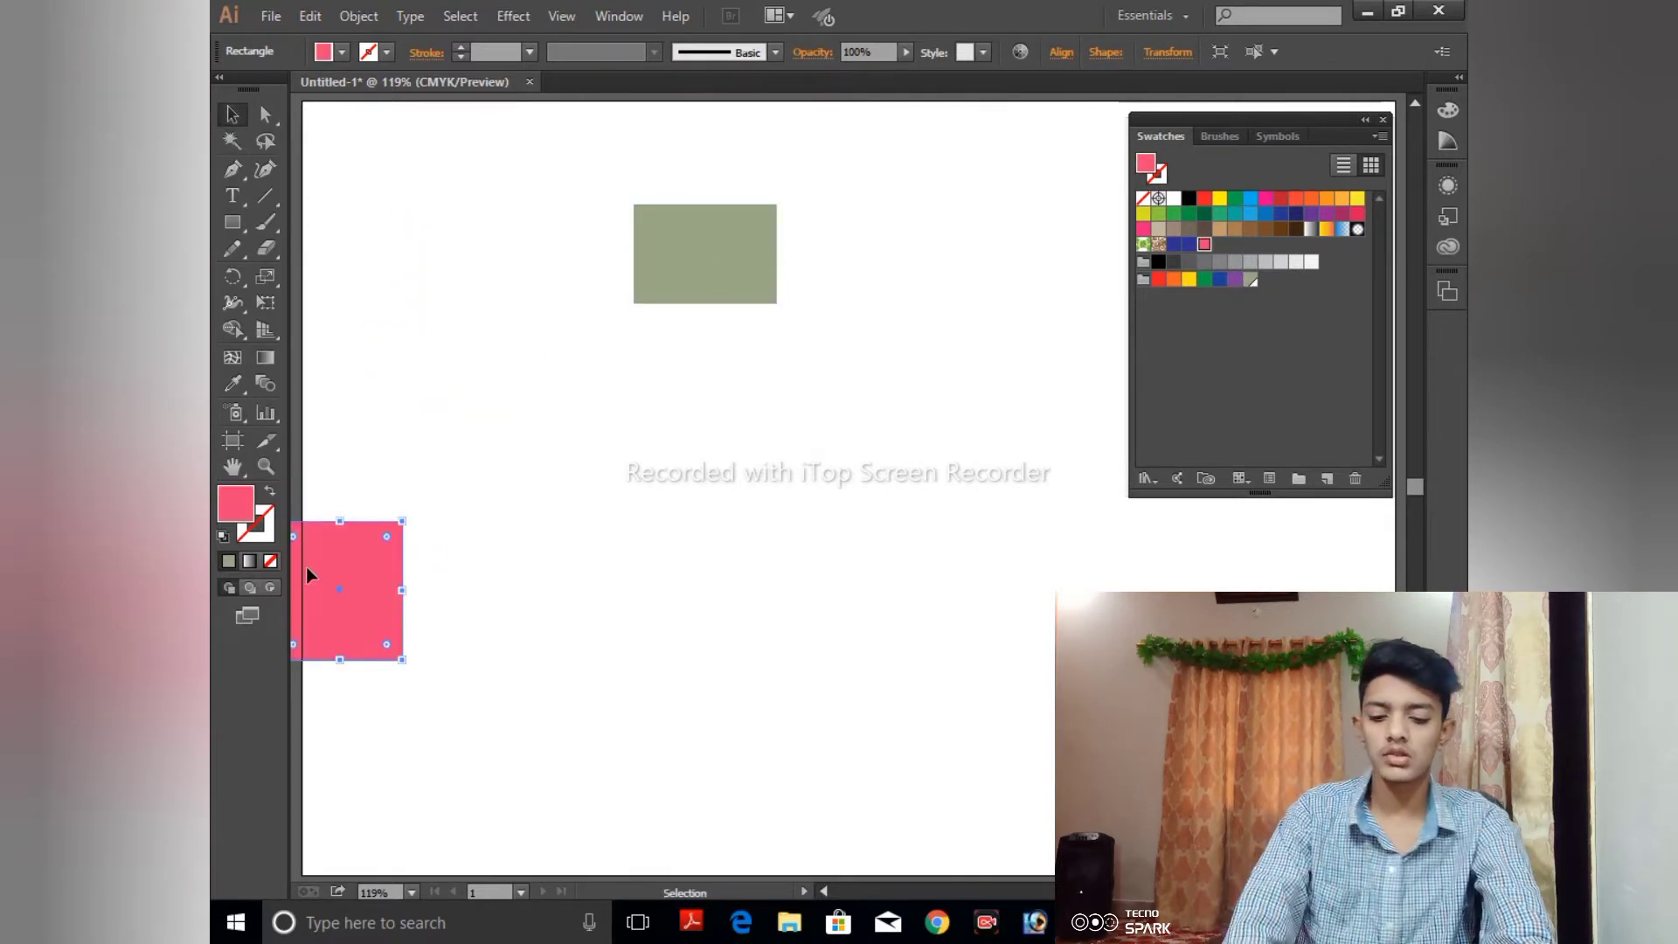
key("Delete")
- Draw pink rectangles around the green one: one beside it, a larger one below, and small ones on the other side
left_click(232, 222)
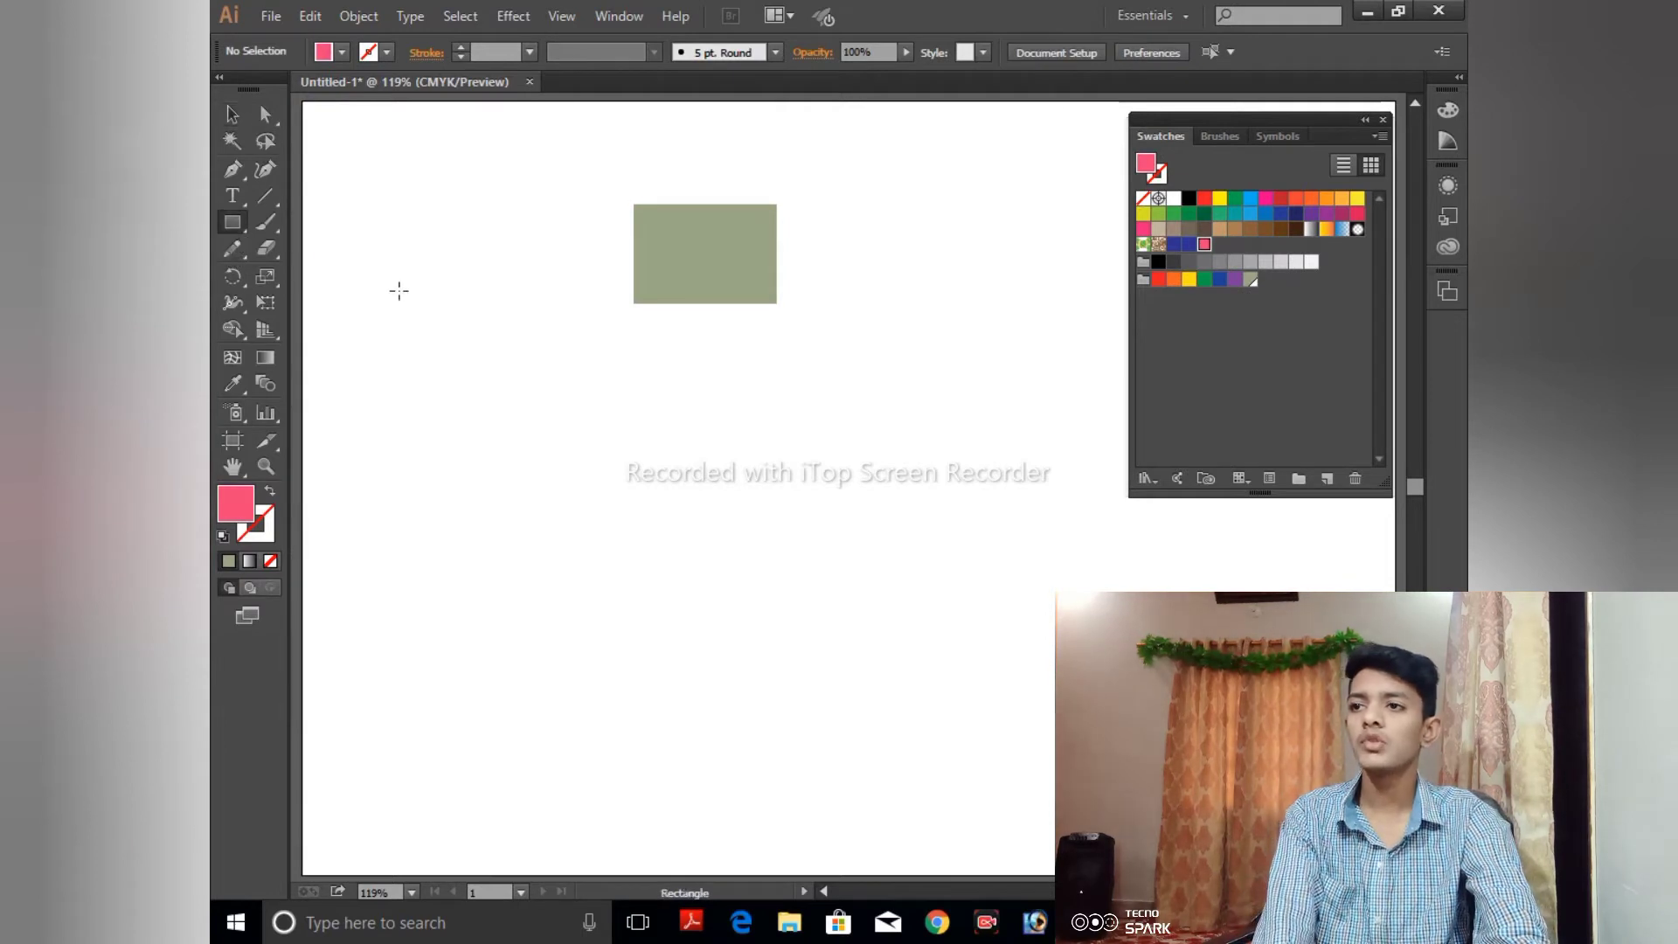
mouse_move(394, 222)
left_mouse_down()
mouse_move(531, 389)
mouse_move(889, 613)
left_mouse_up()
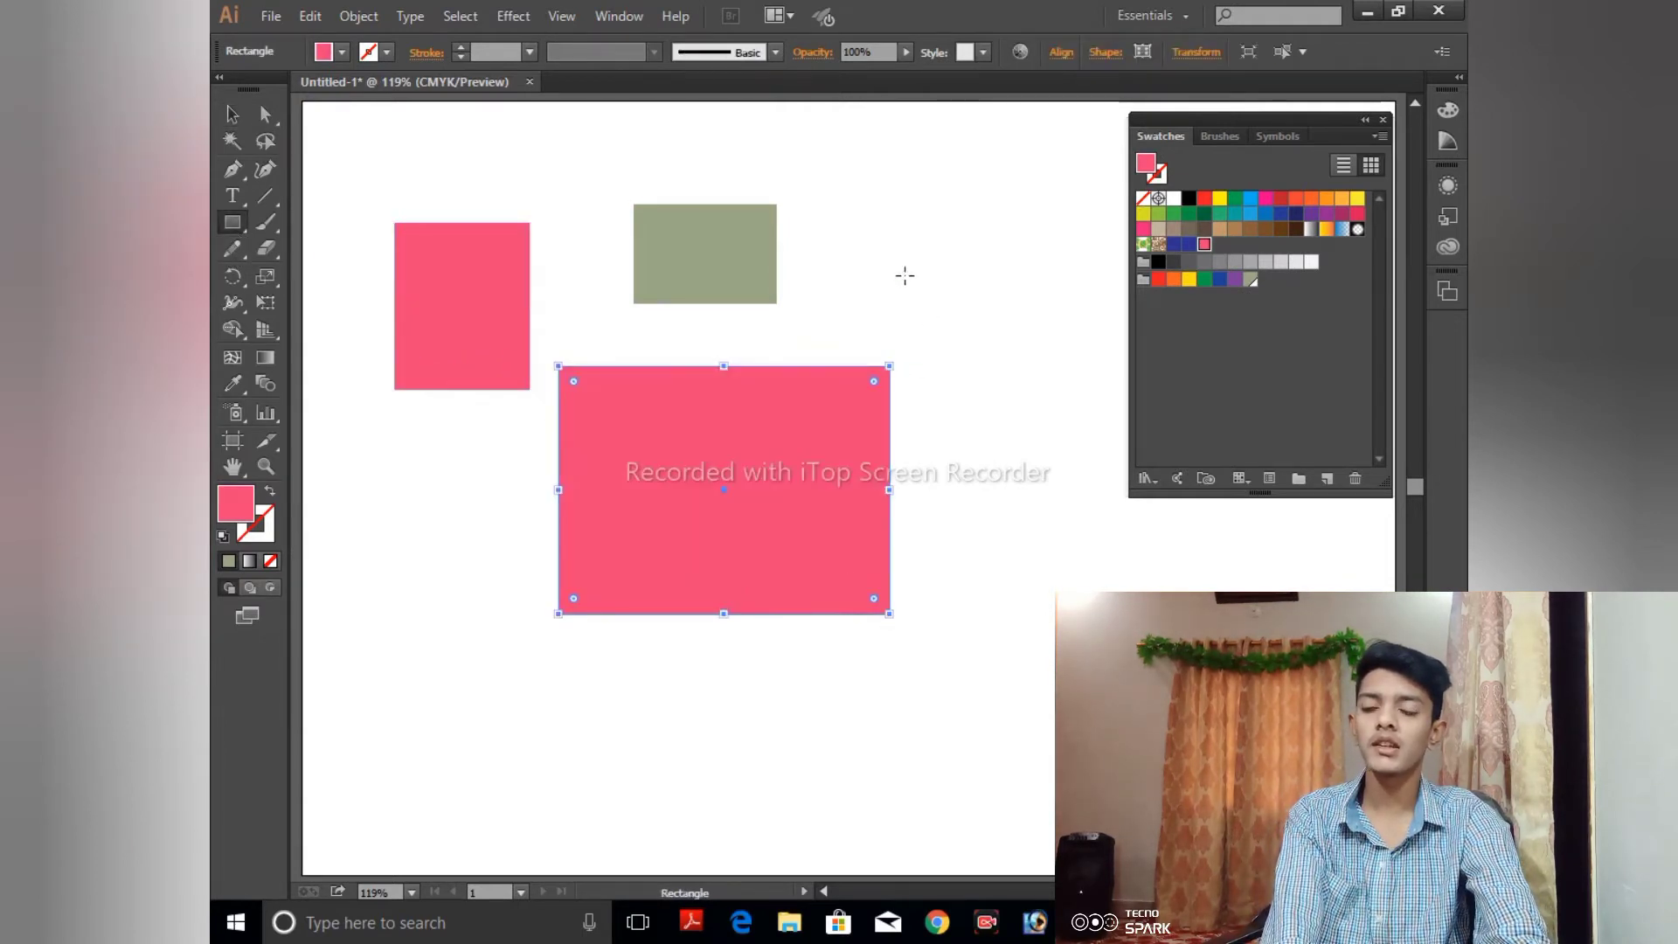
left_click_drag(897, 263, 1014, 359)
- Delete the small pink rectangle and the tiny pink square near the large rectangle's upper right corner
key("v")
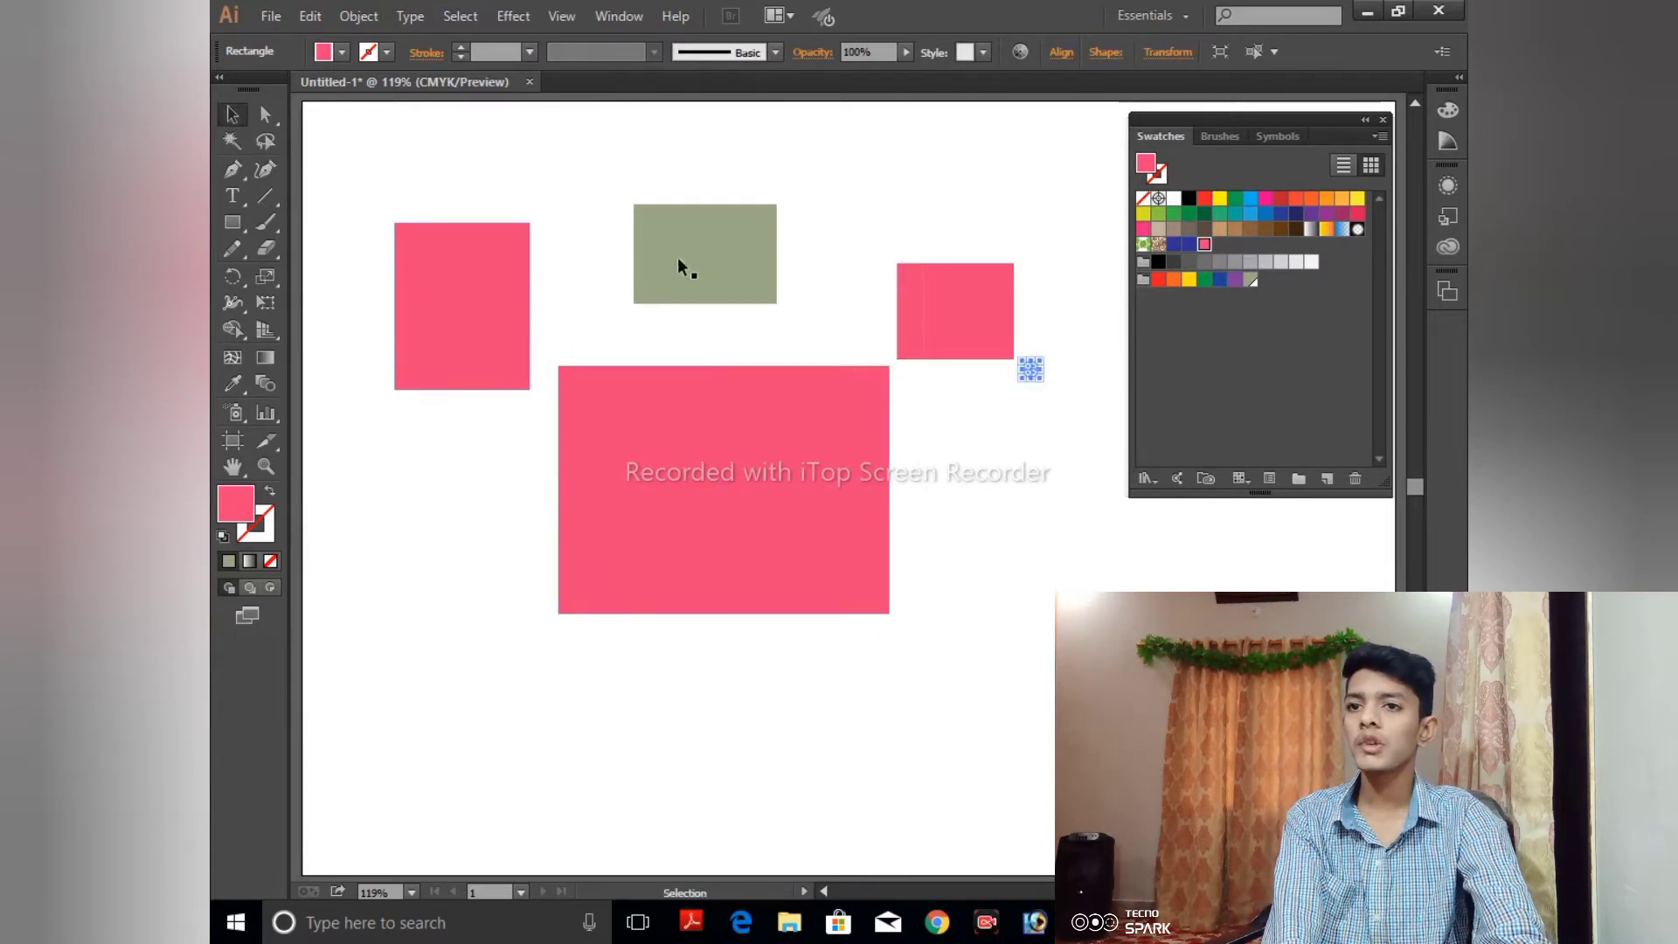
left_click(970, 284)
key("Delete")
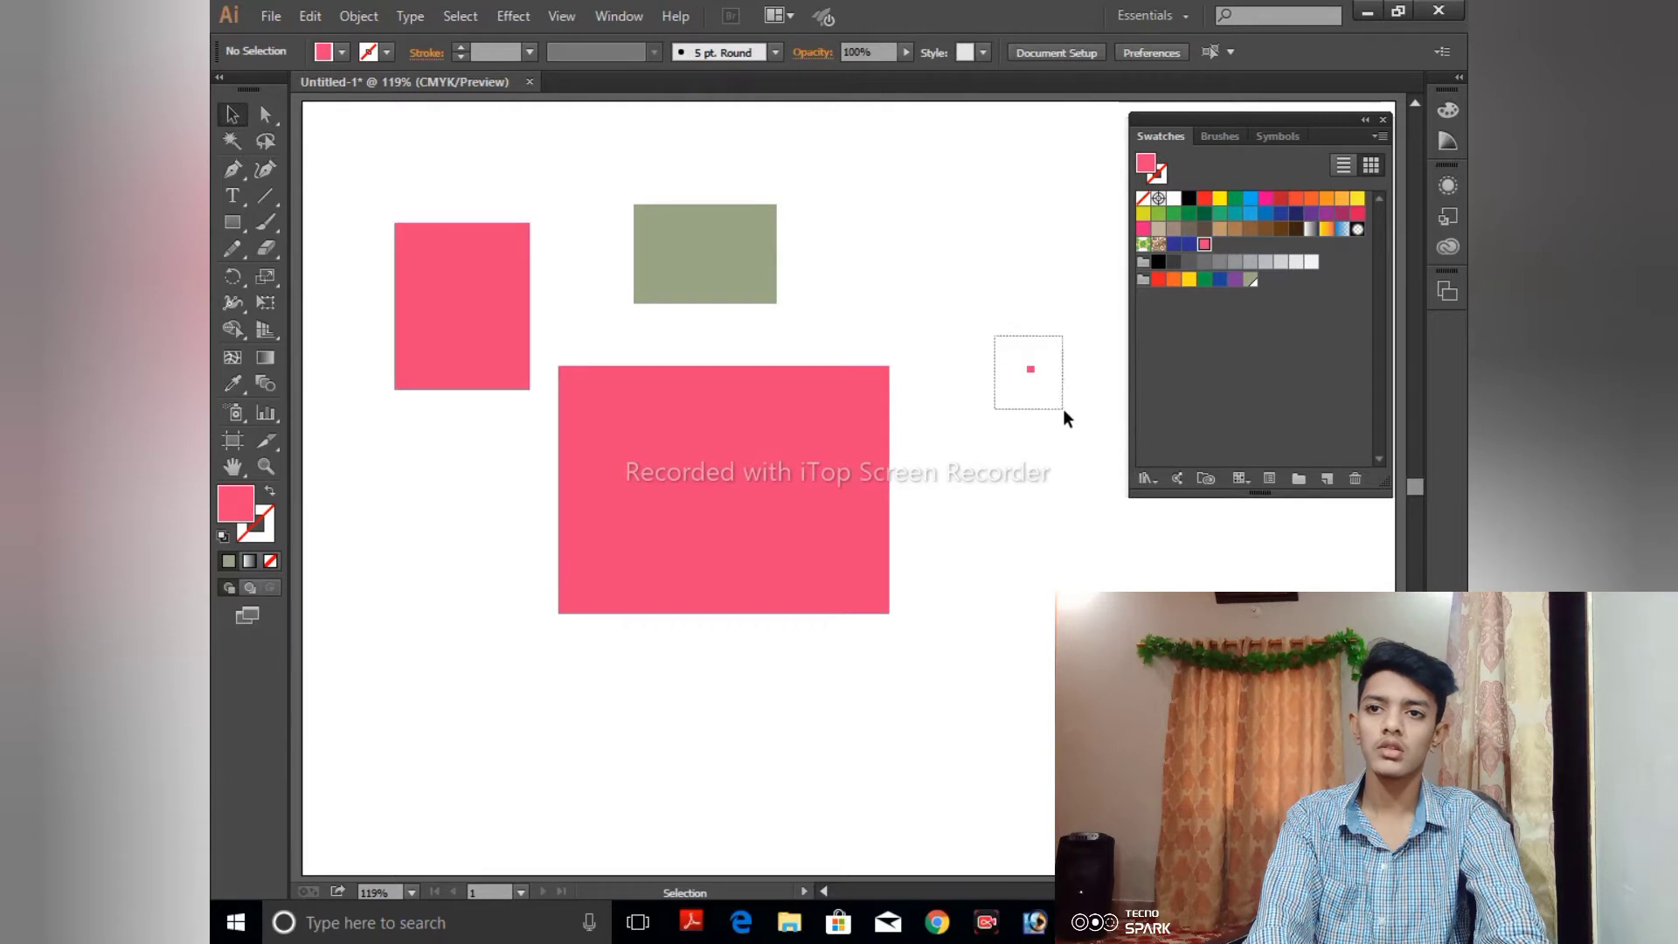
left_click_drag(1063, 407, 1063, 408)
key("Delete")
- Select all three rectangles and fill them with the green color1 swatch
left_click_drag(481, 268, 957, 617)
left_click(1250, 279)
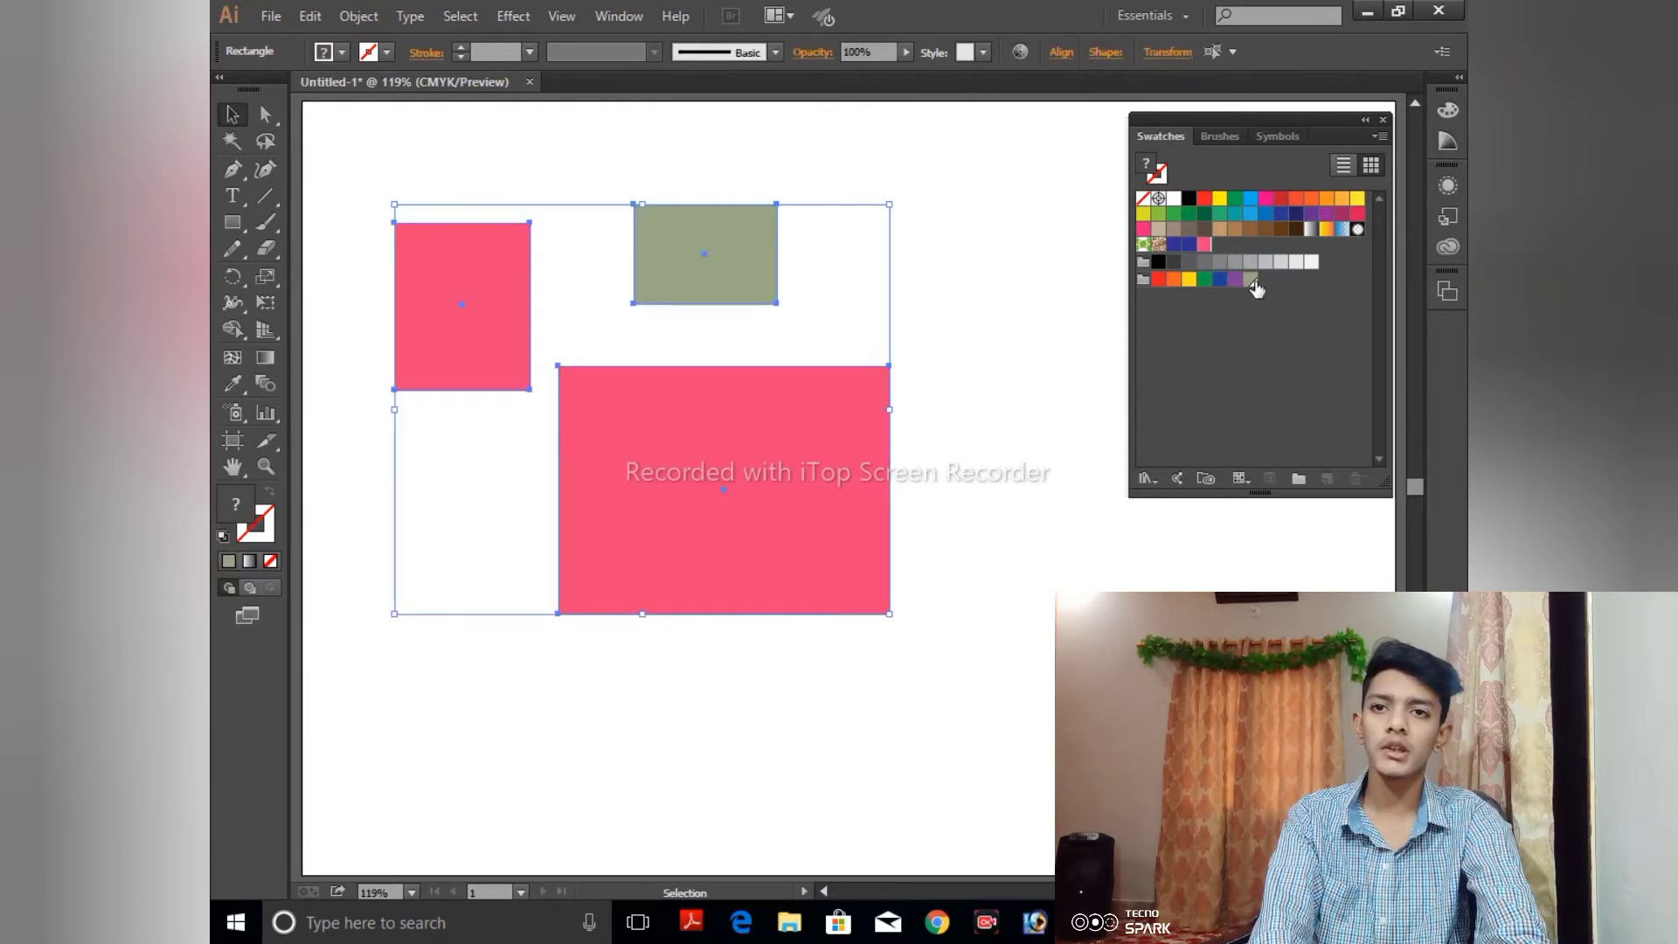
- Open the color1 swatch's options with all rectangles deselected, turn on Preview, and set cyan to about 47% and yellow to 46%
left_click(432, 171)
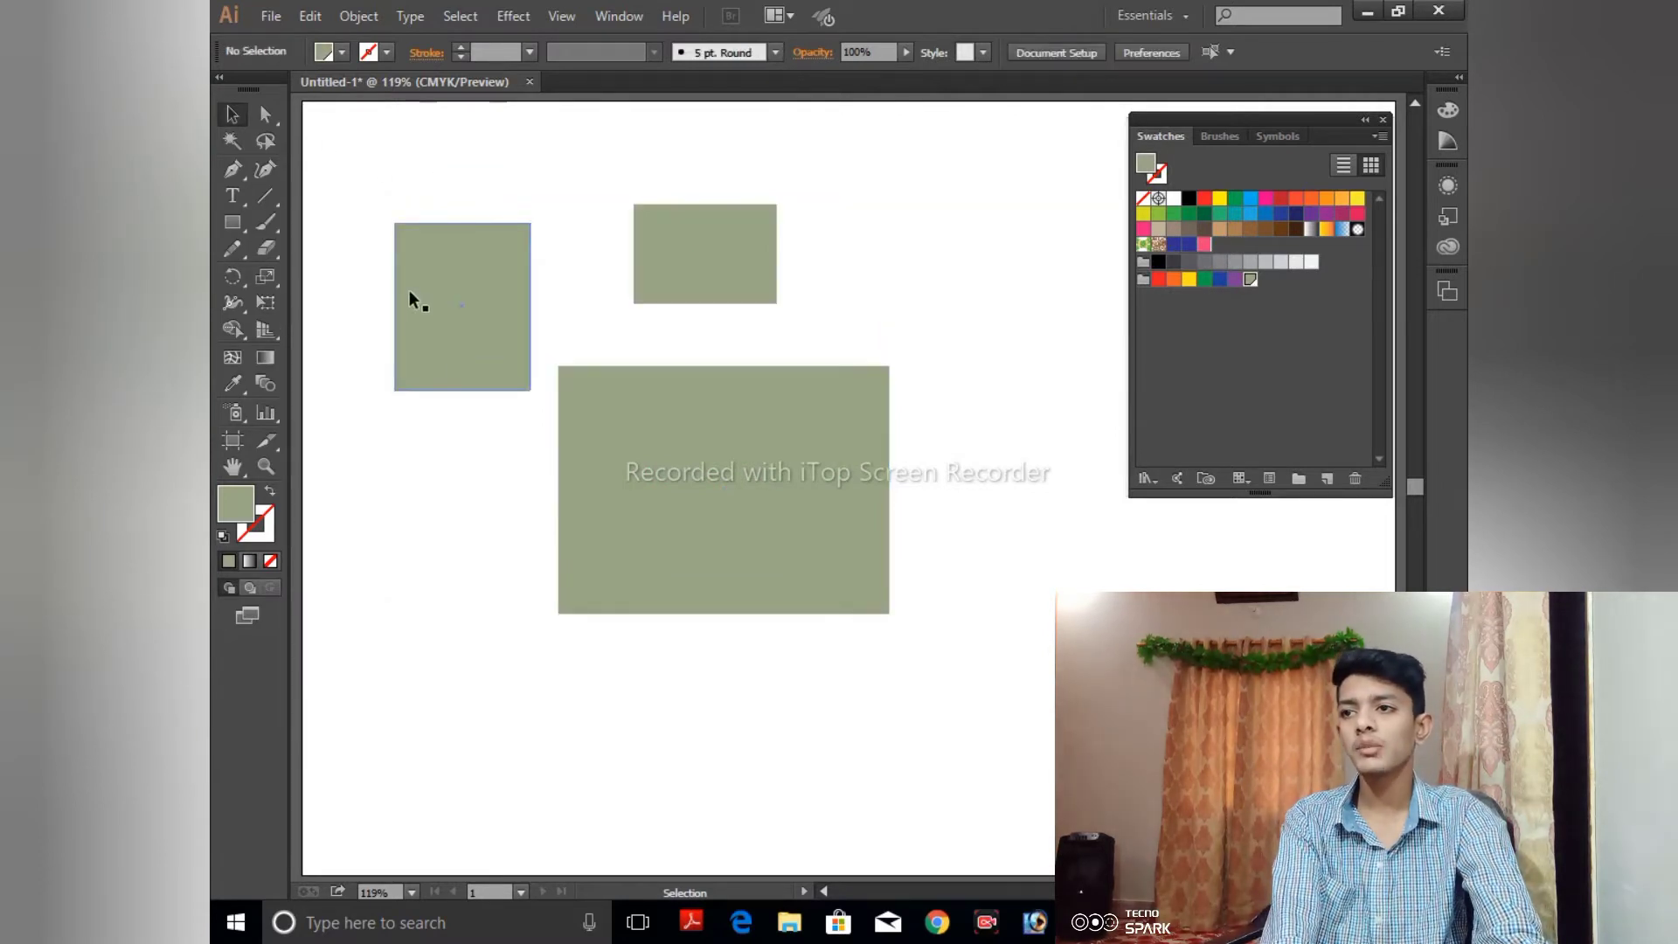
left_click(437, 292)
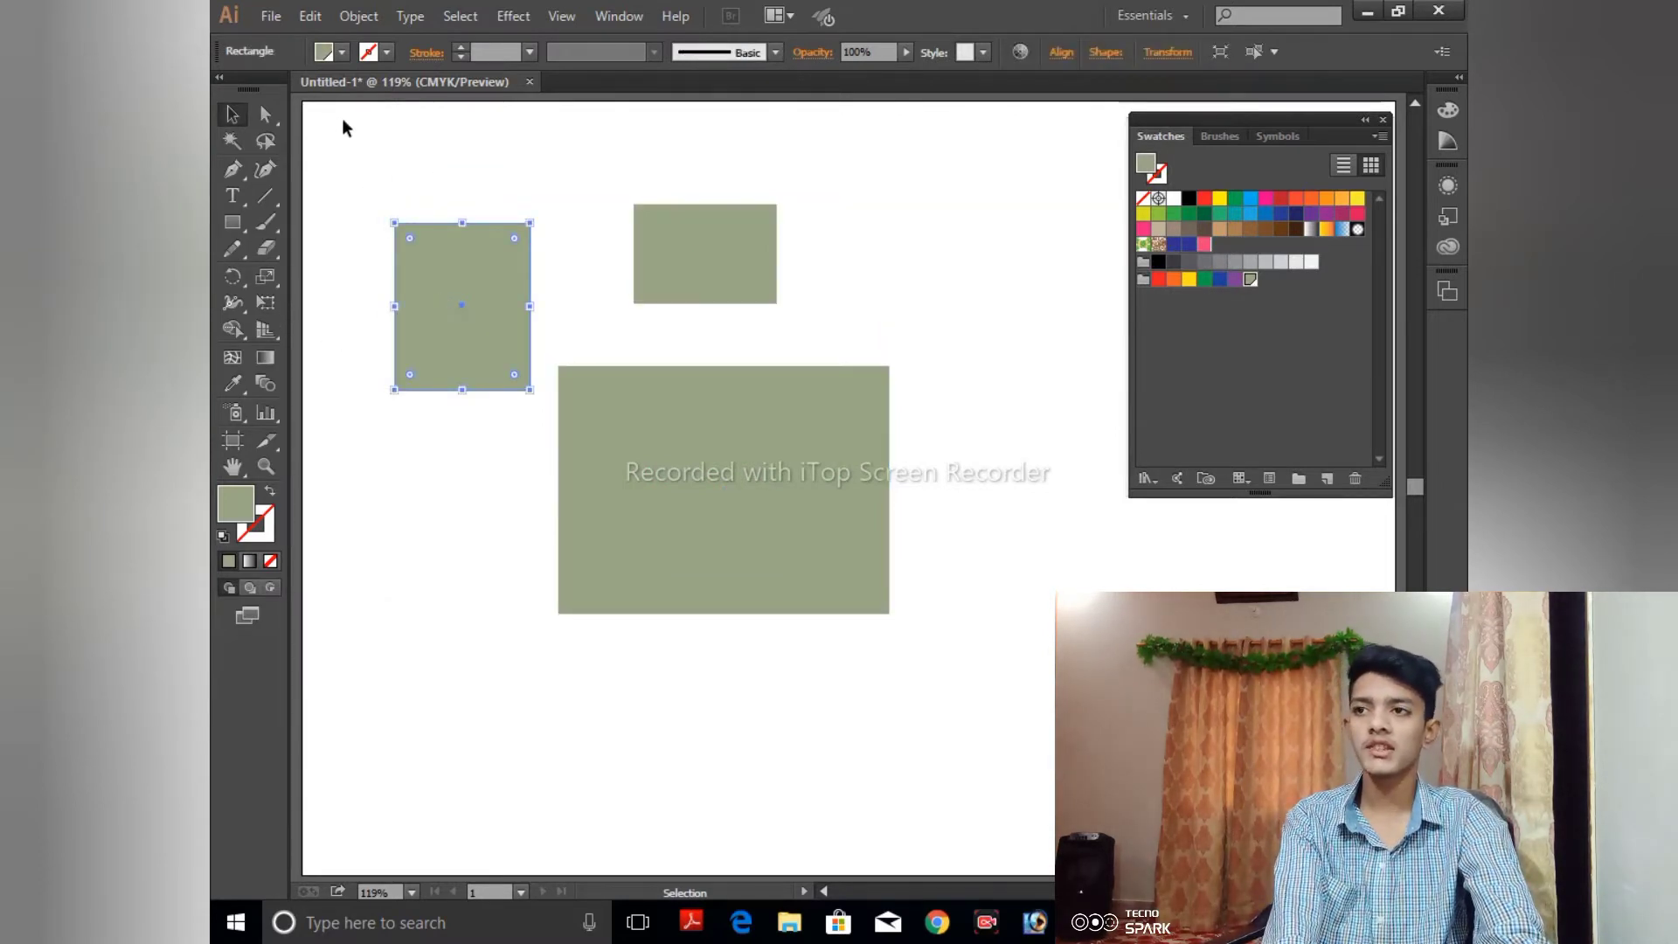
left_click_drag(343, 128, 349, 204)
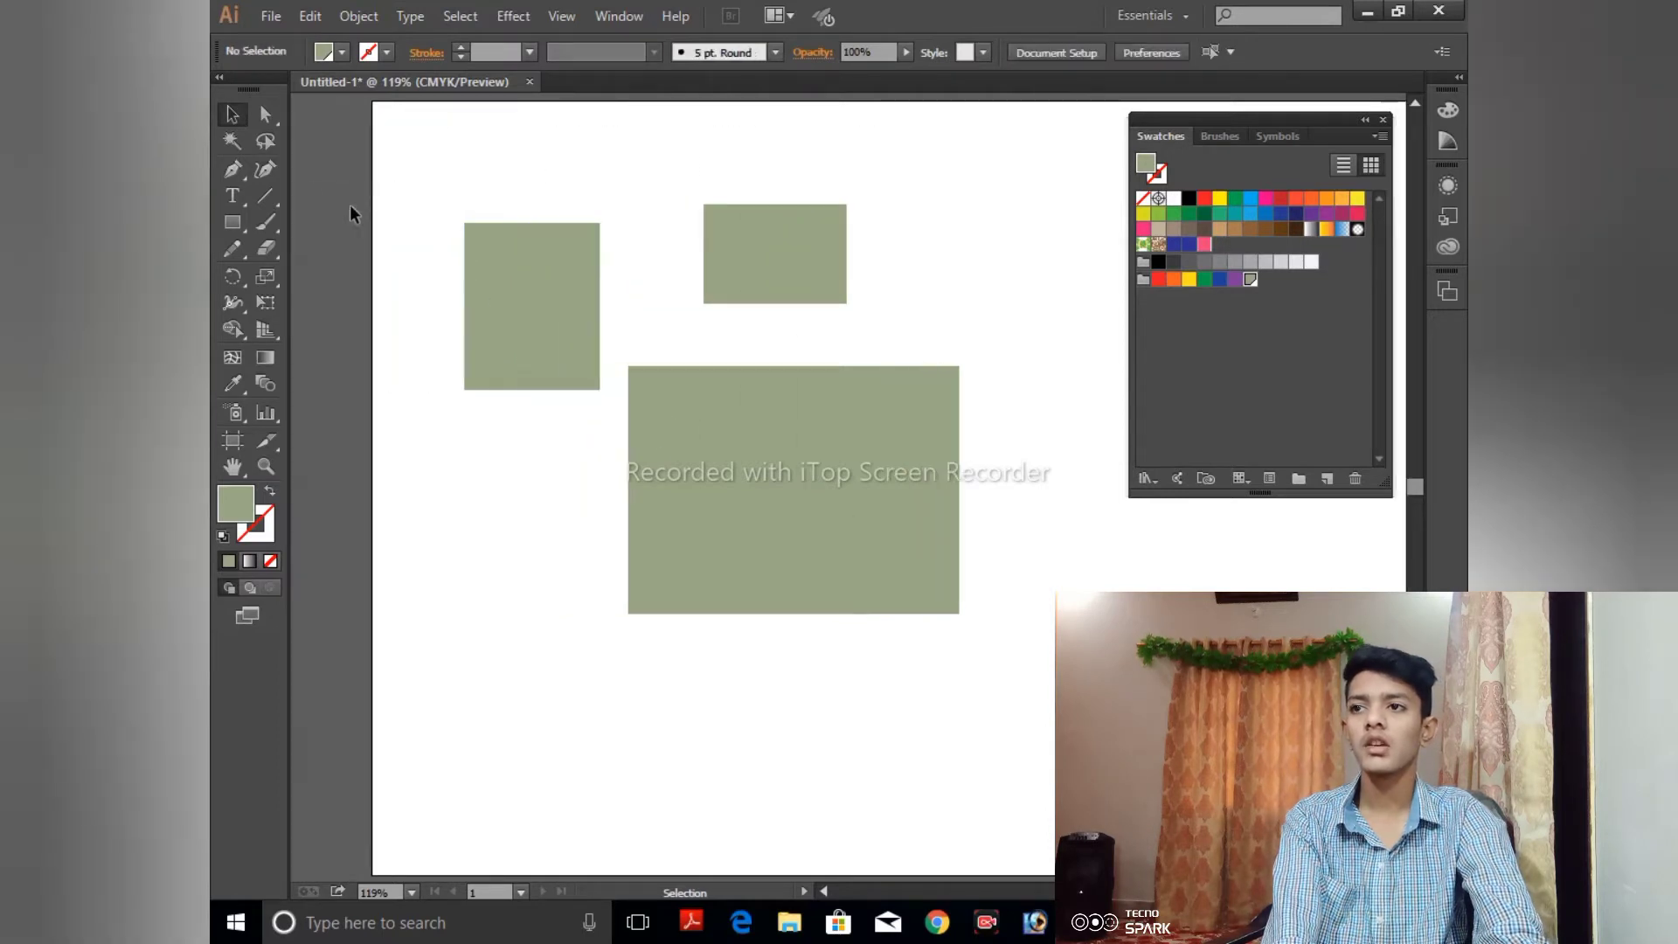
double_click(1250, 280)
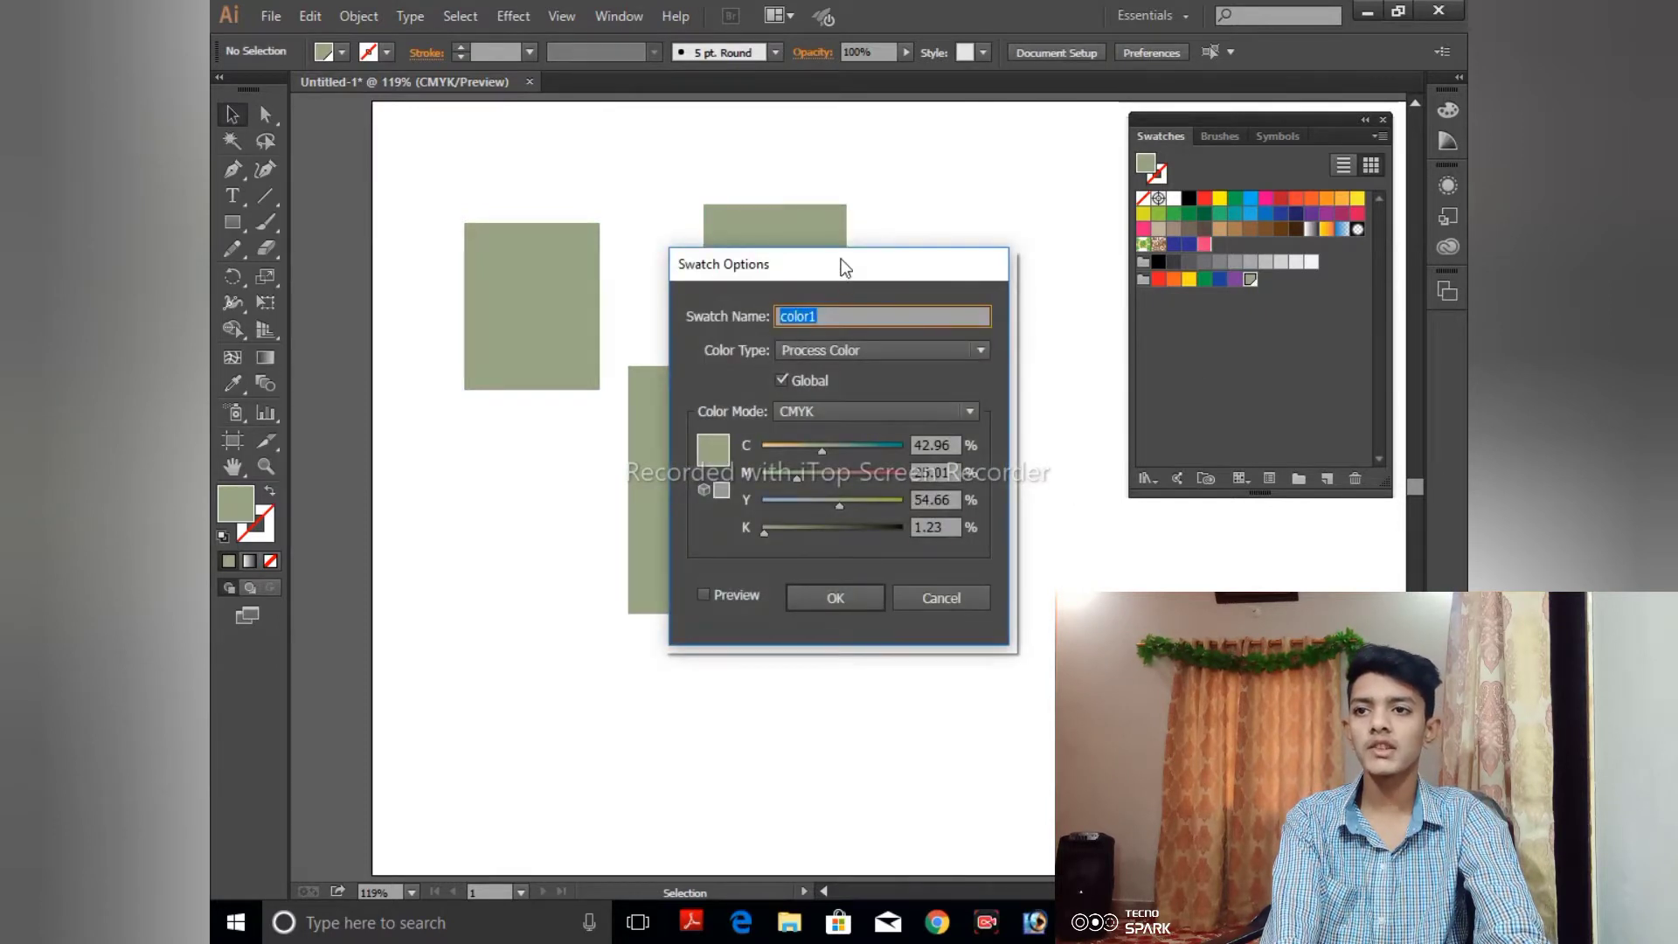
left_click_drag(840, 258, 412, 407)
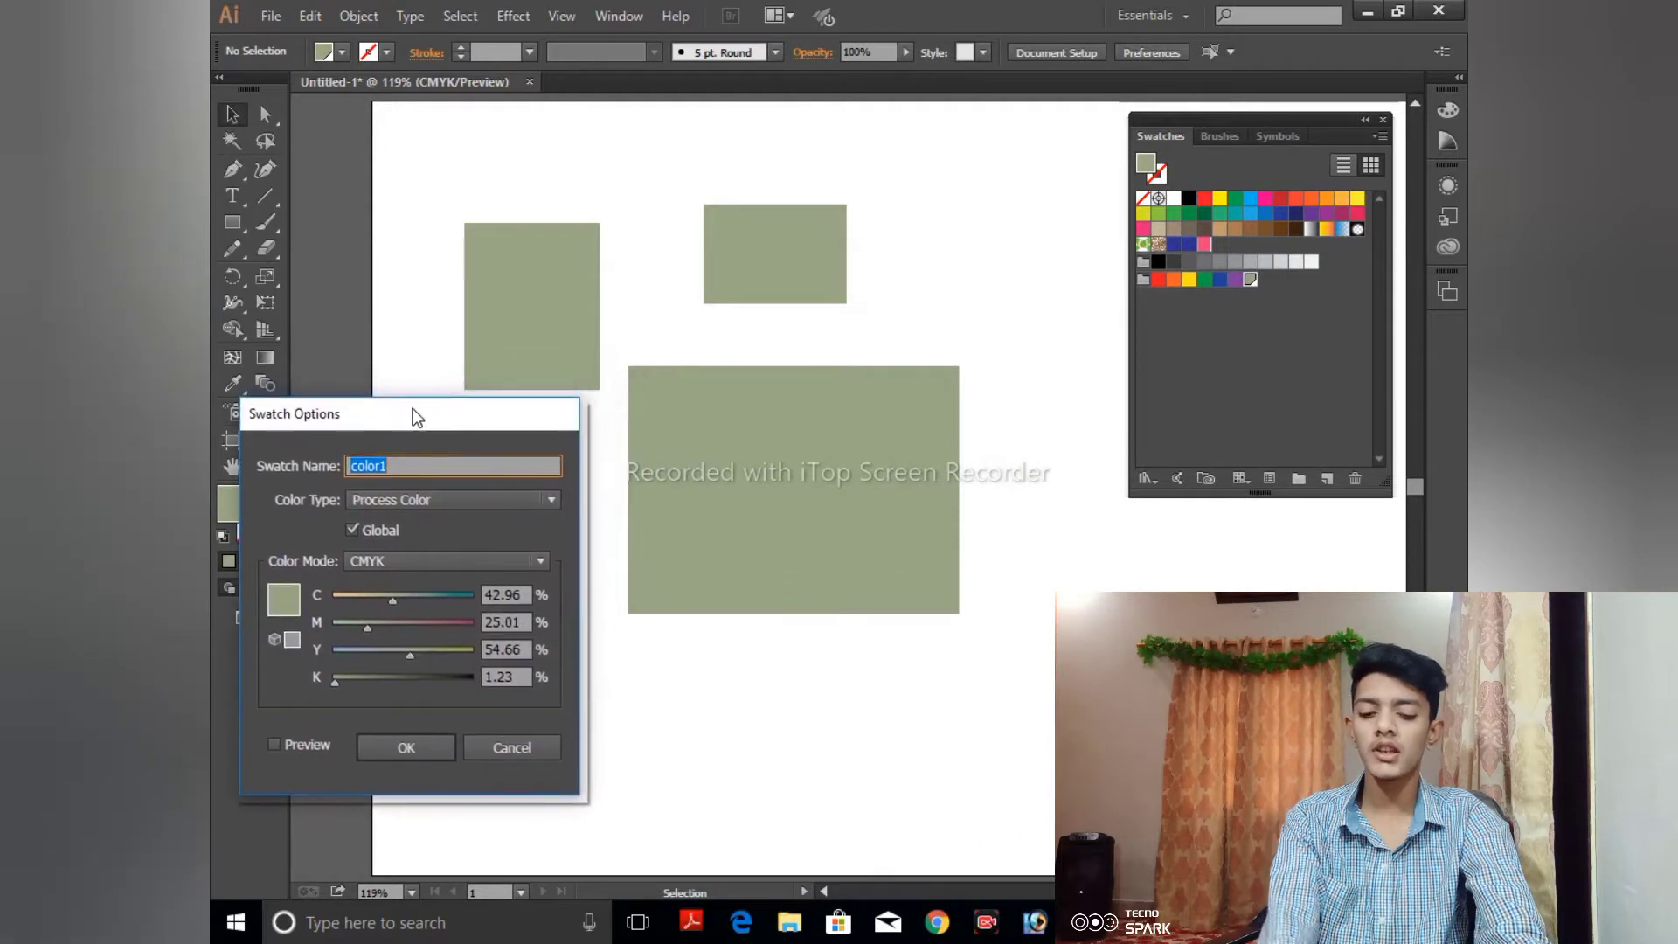
key("XF86AudioMute")
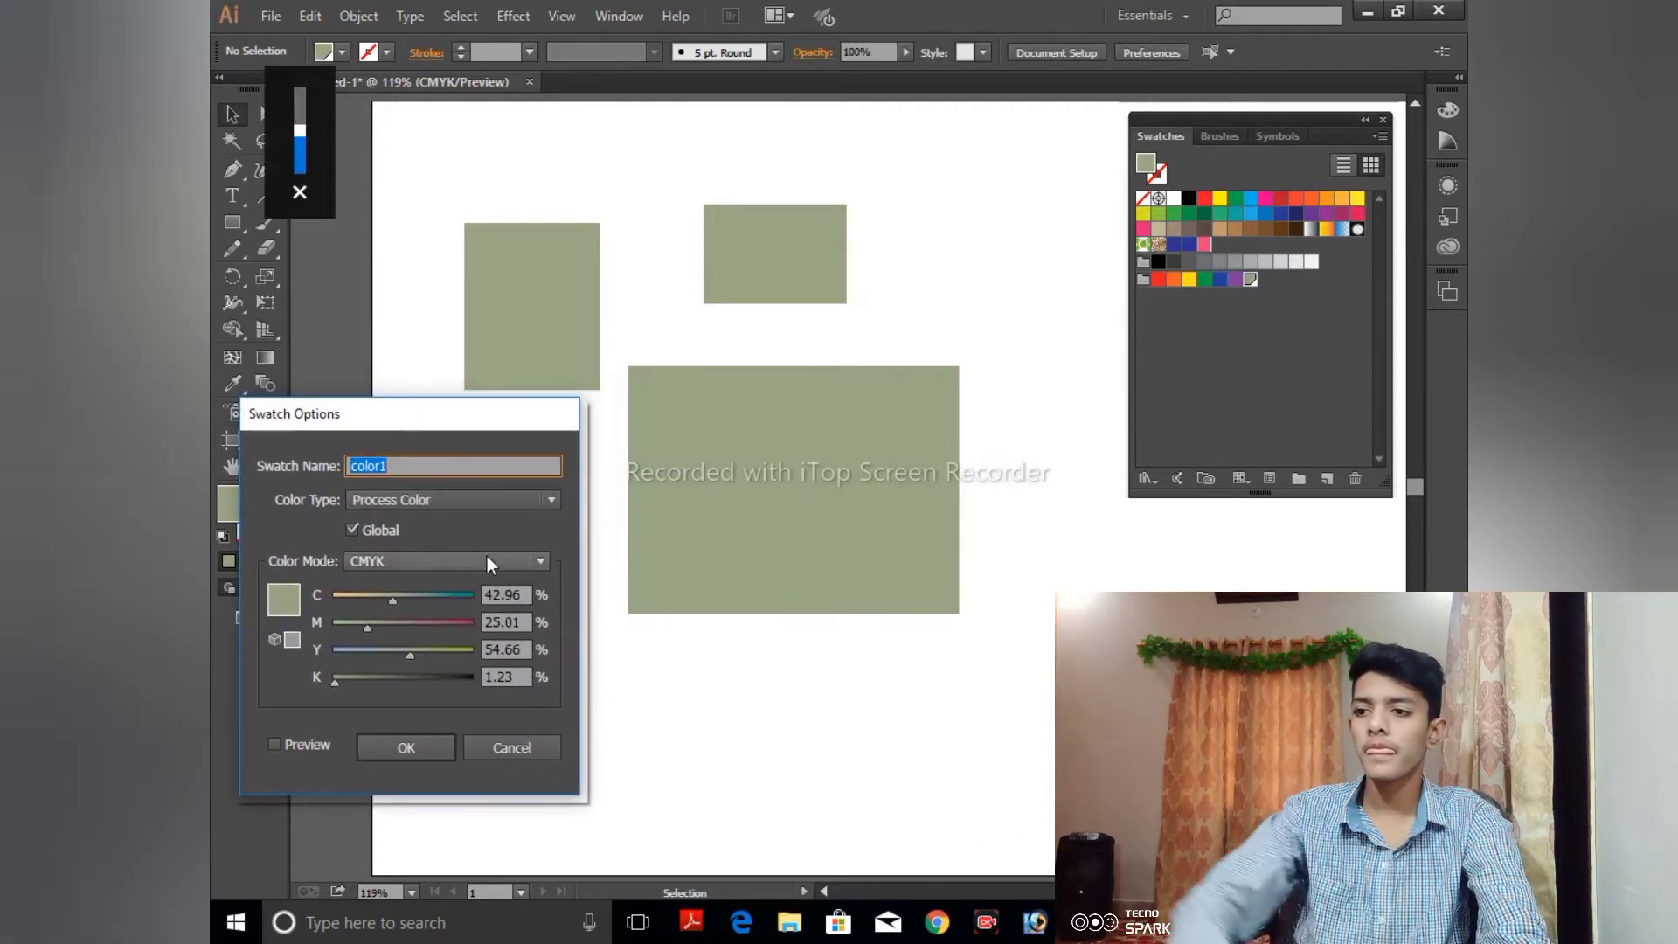
left_click(291, 743)
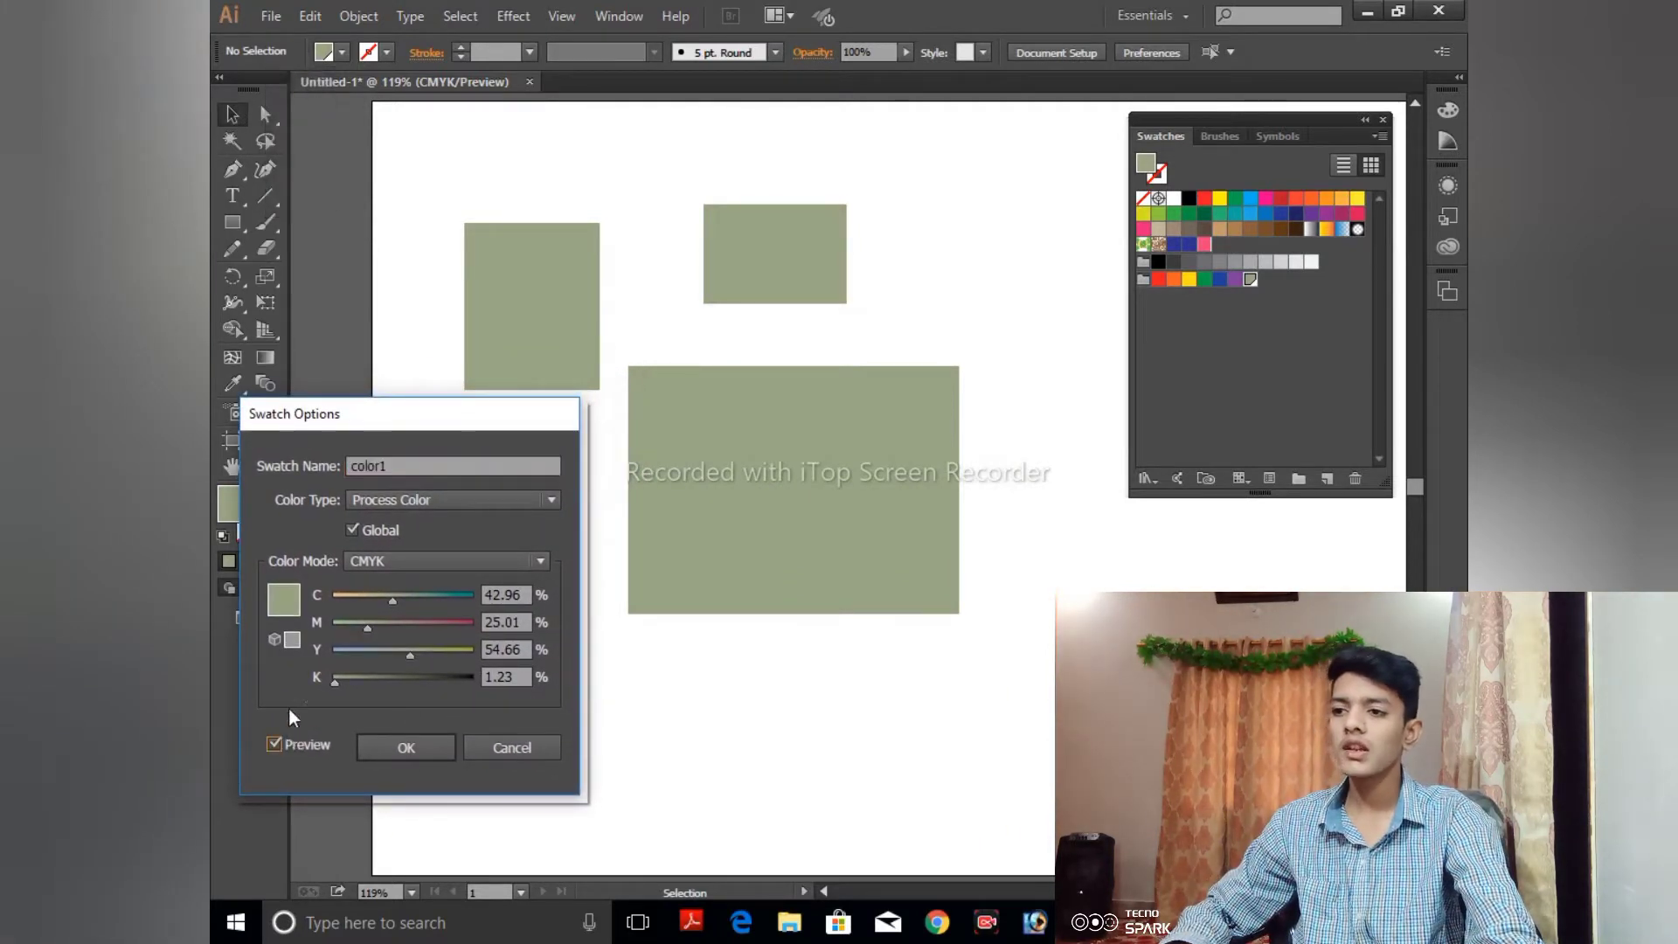
left_click_drag(412, 662, 397, 595)
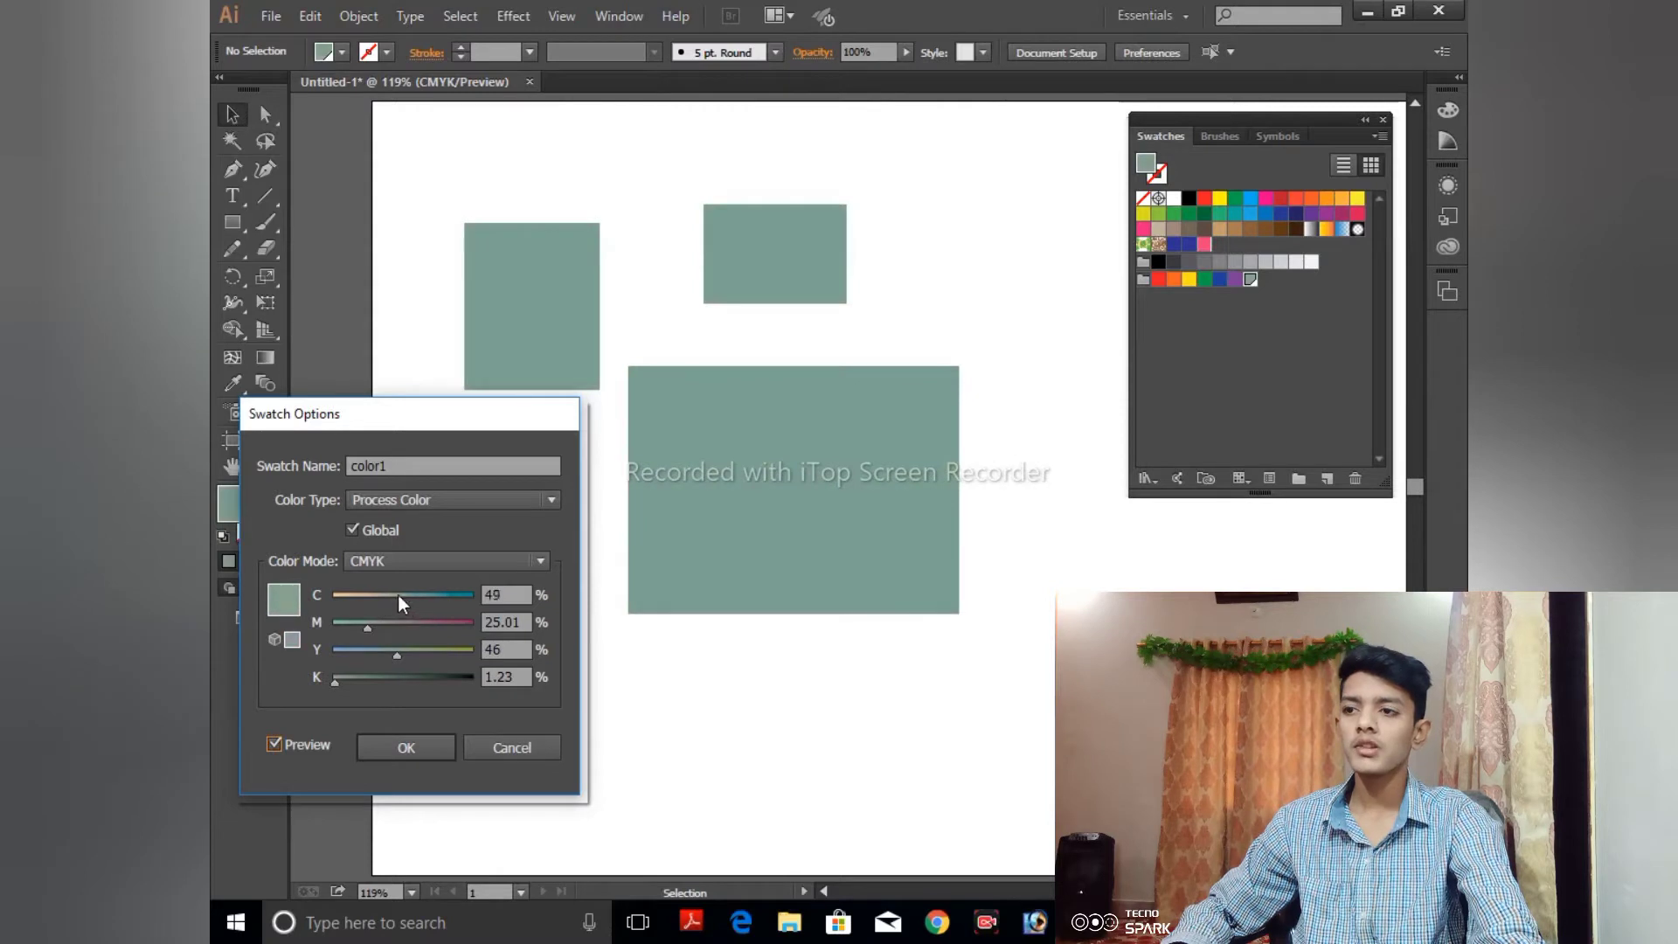
- With Global temporarily turned off for color1, set magenta to 56% and black to 70%
left_click(381, 527)
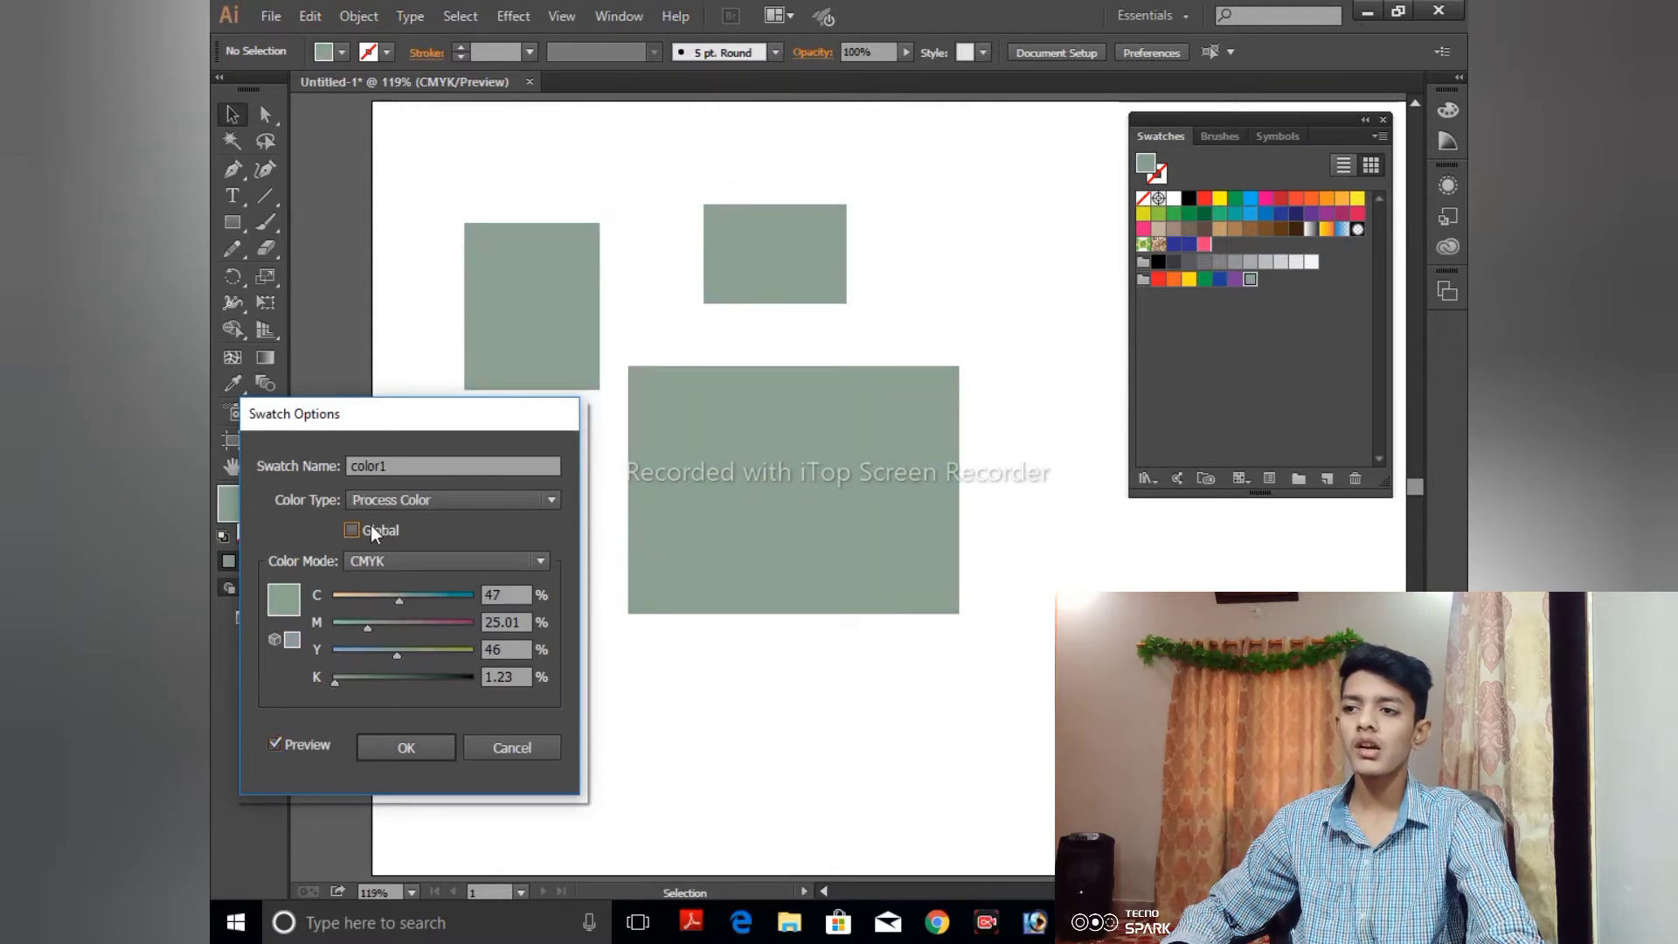
left_click_drag(402, 597, 437, 688)
left_click(352, 530)
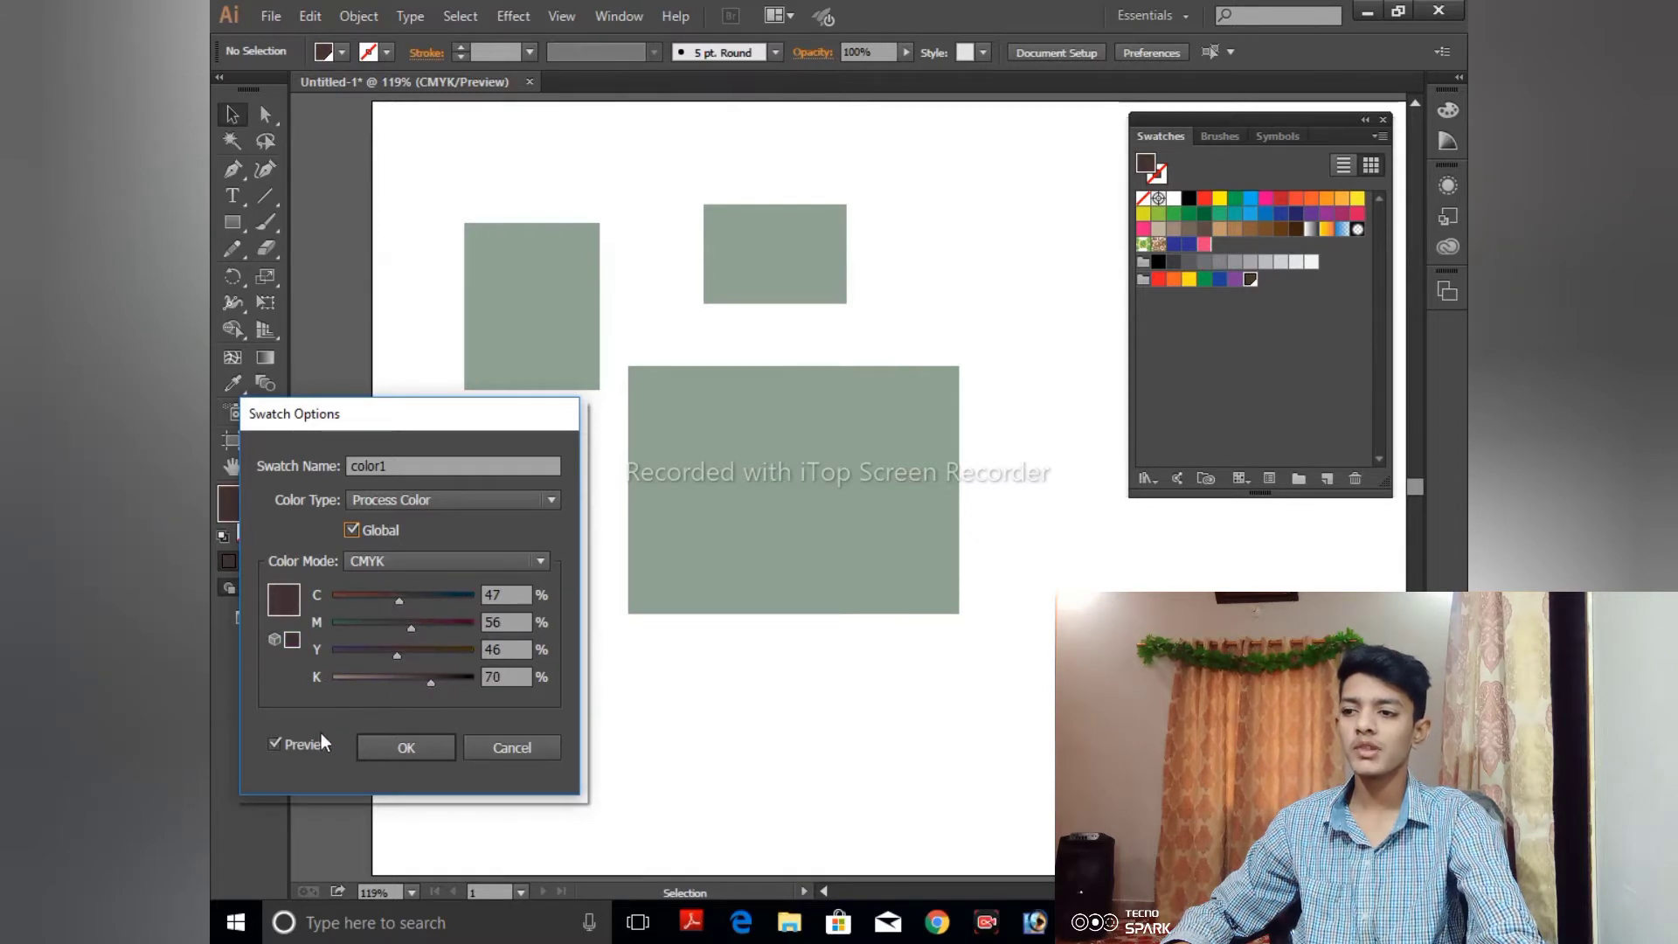
- Refresh the preview with Global on, lower color1's magenta, and apply the swatch changes
left_click(289, 744)
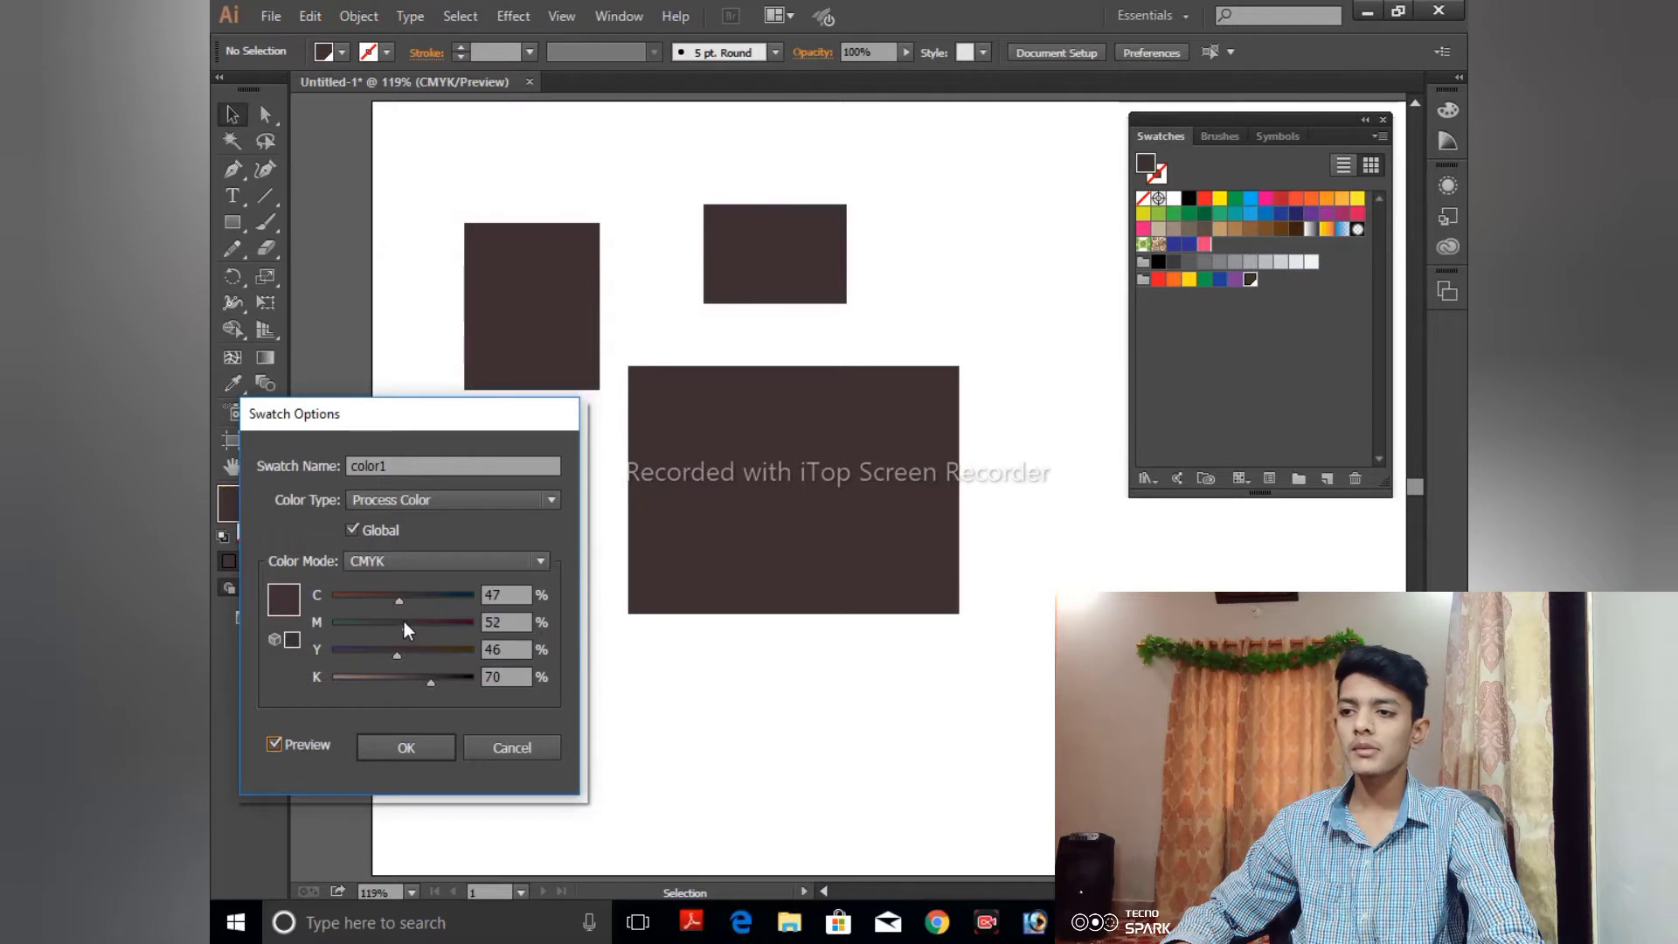
left_click_drag(404, 622, 381, 617)
left_click(404, 748)
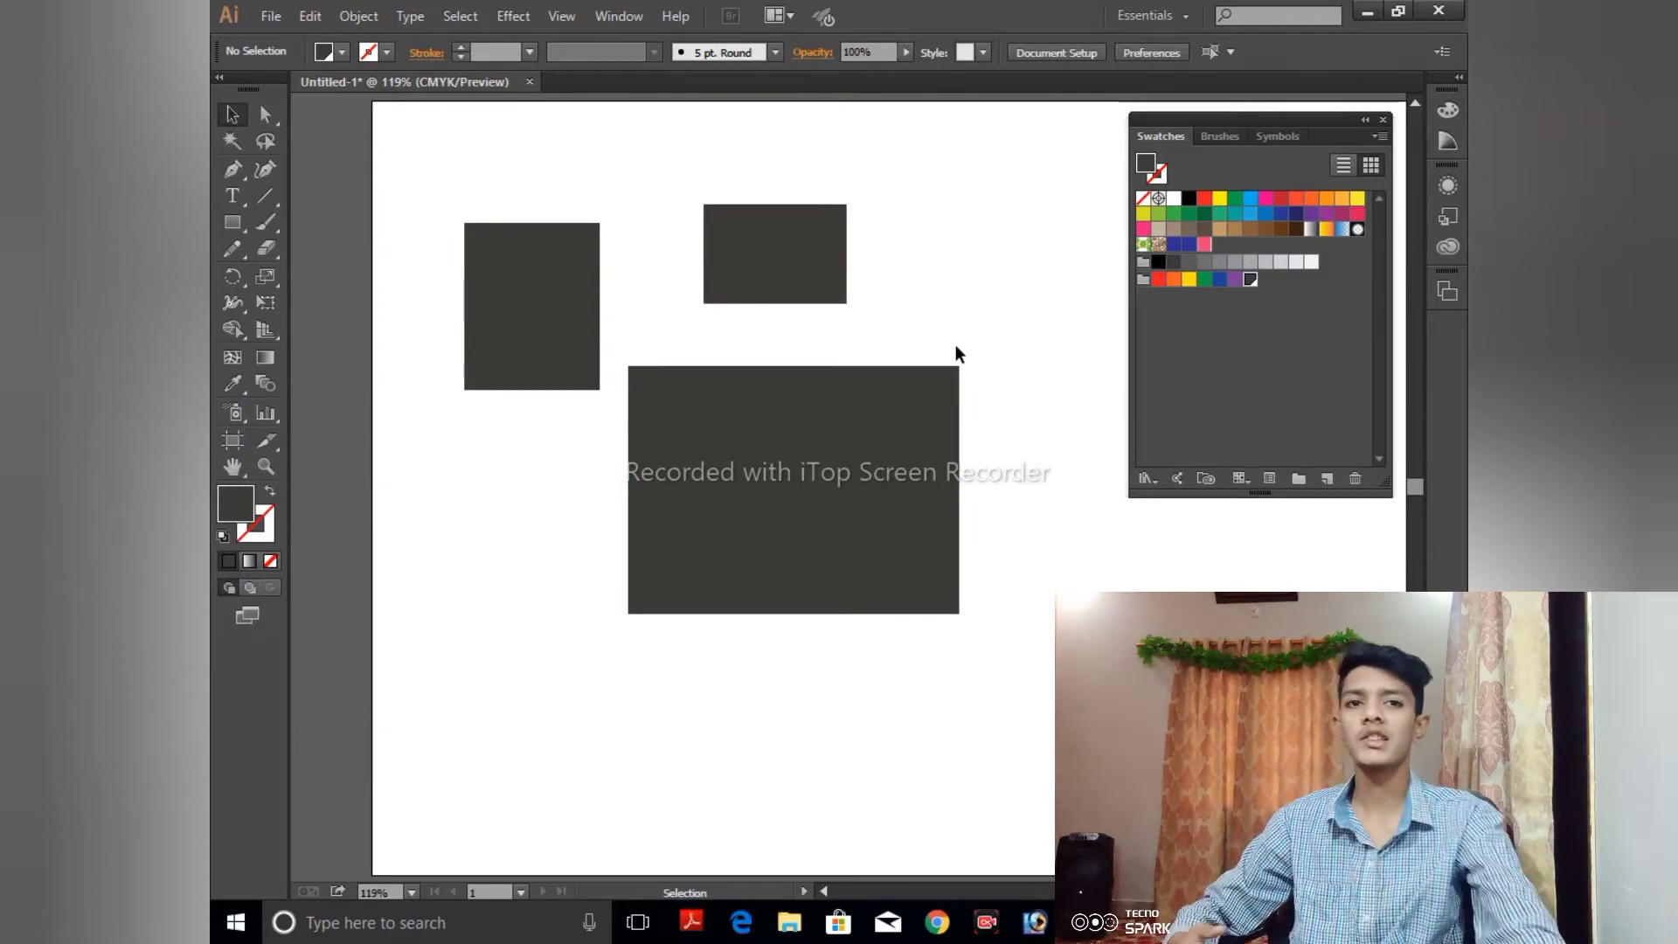
- Replace the three rectangles with one new rectangle filled with the Pompadour pattern swatch
left_click_drag(402, 176, 988, 668)
key("Delete")
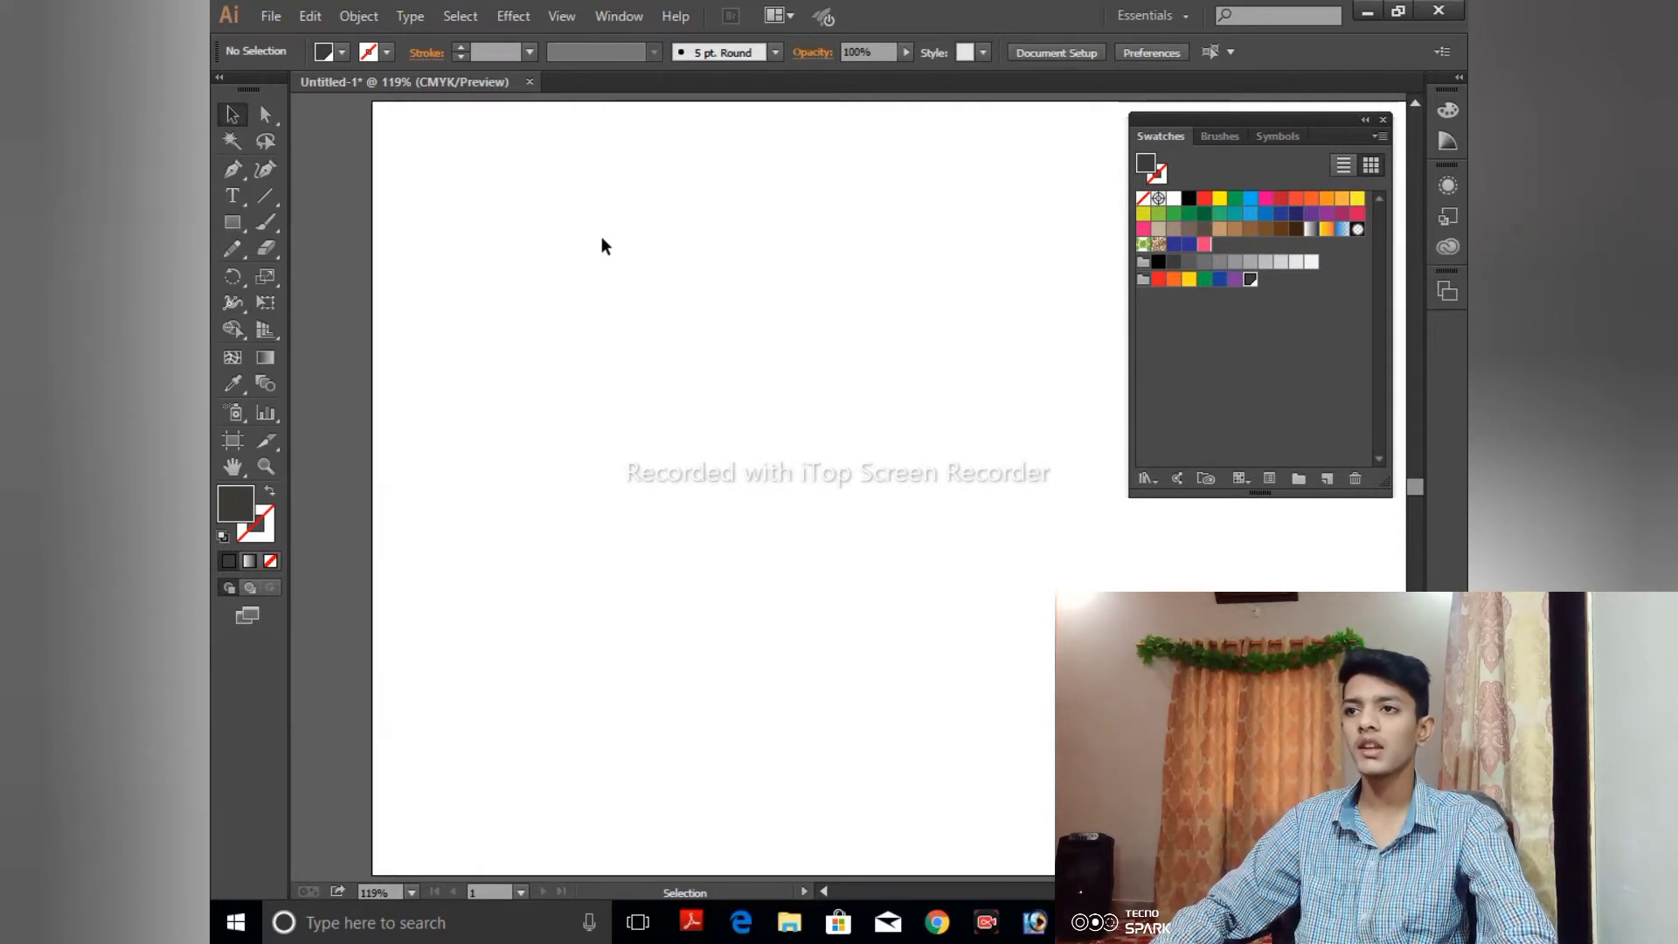
left_click(216, 223)
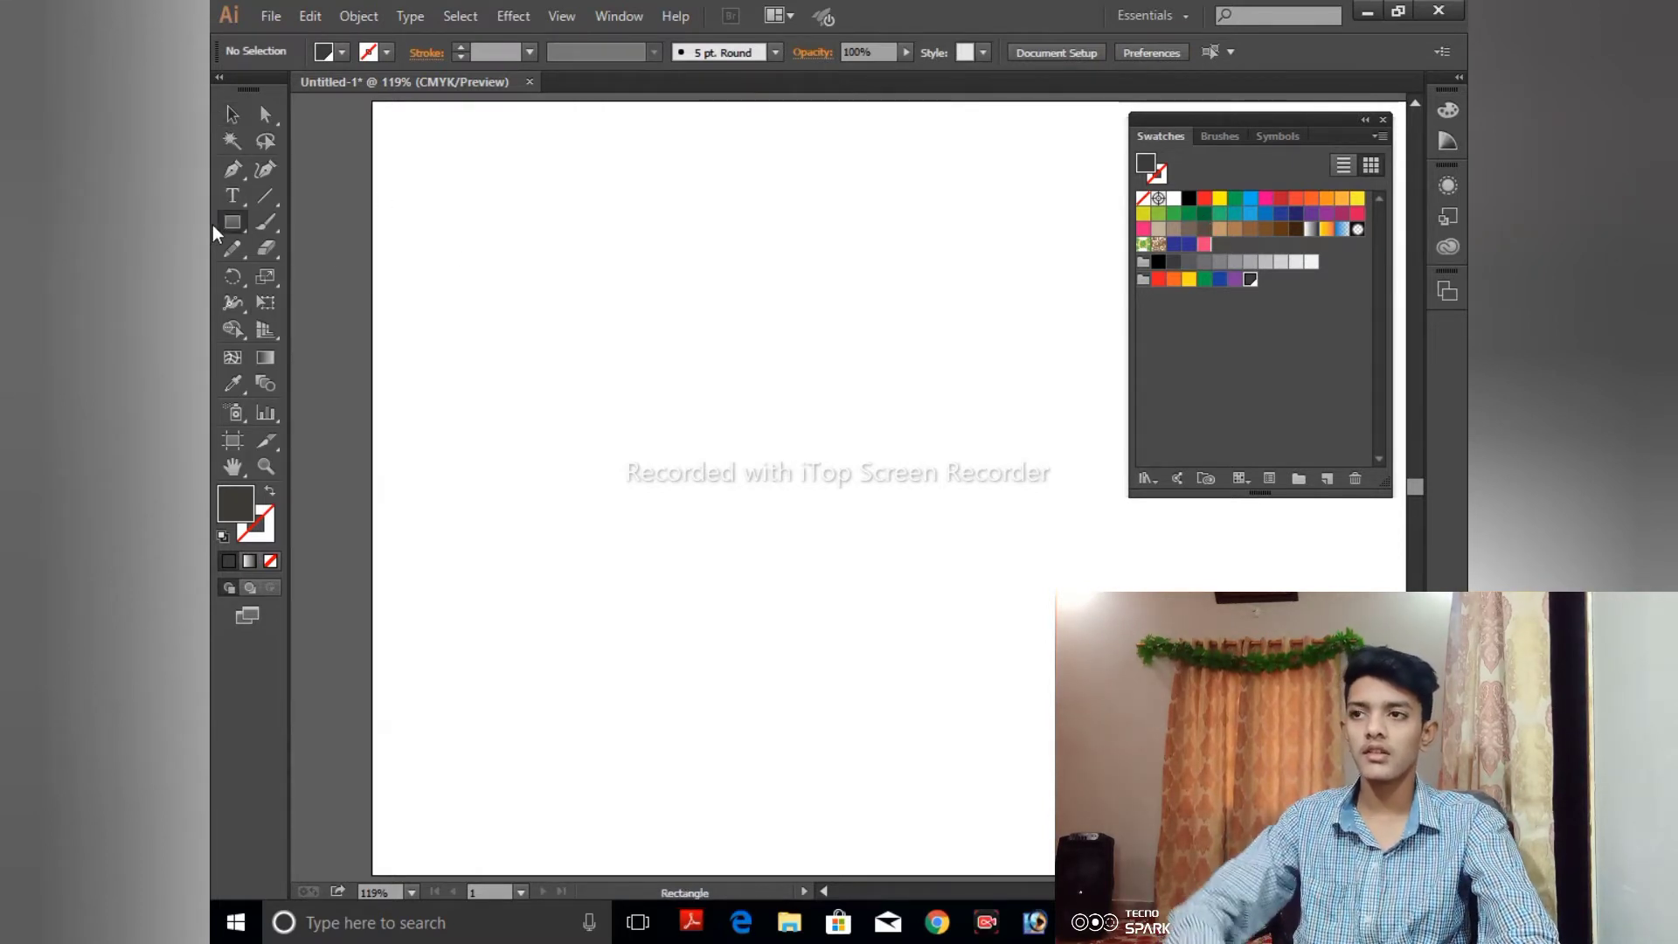
left_click_drag(440, 180, 783, 427)
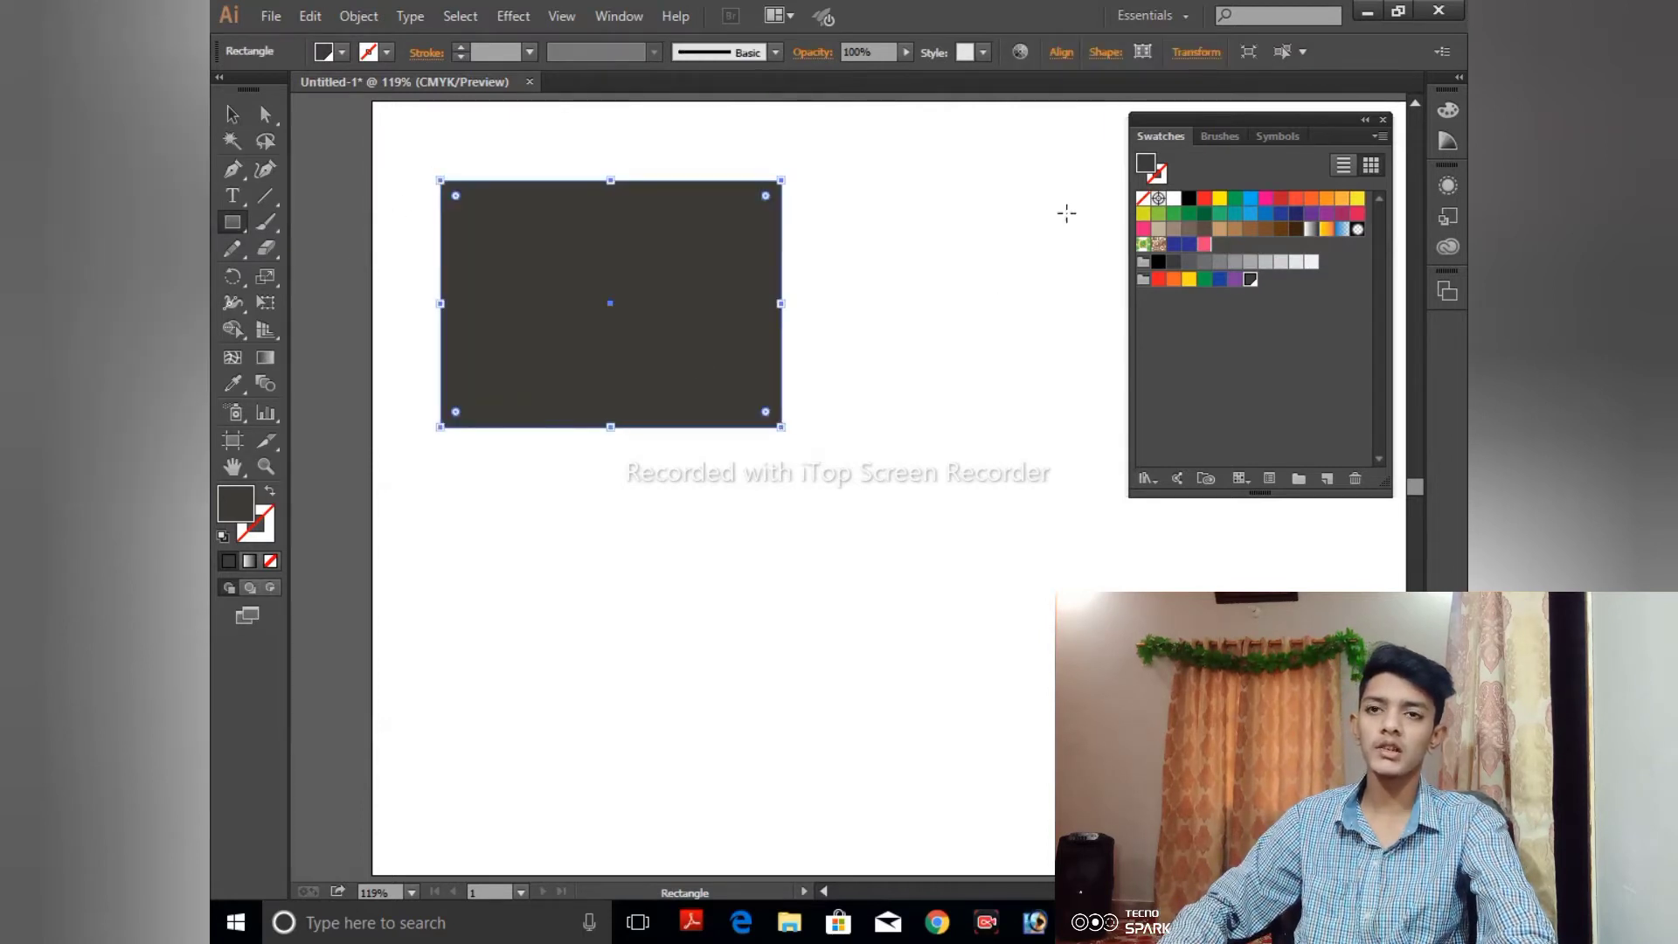
left_click(1158, 245)
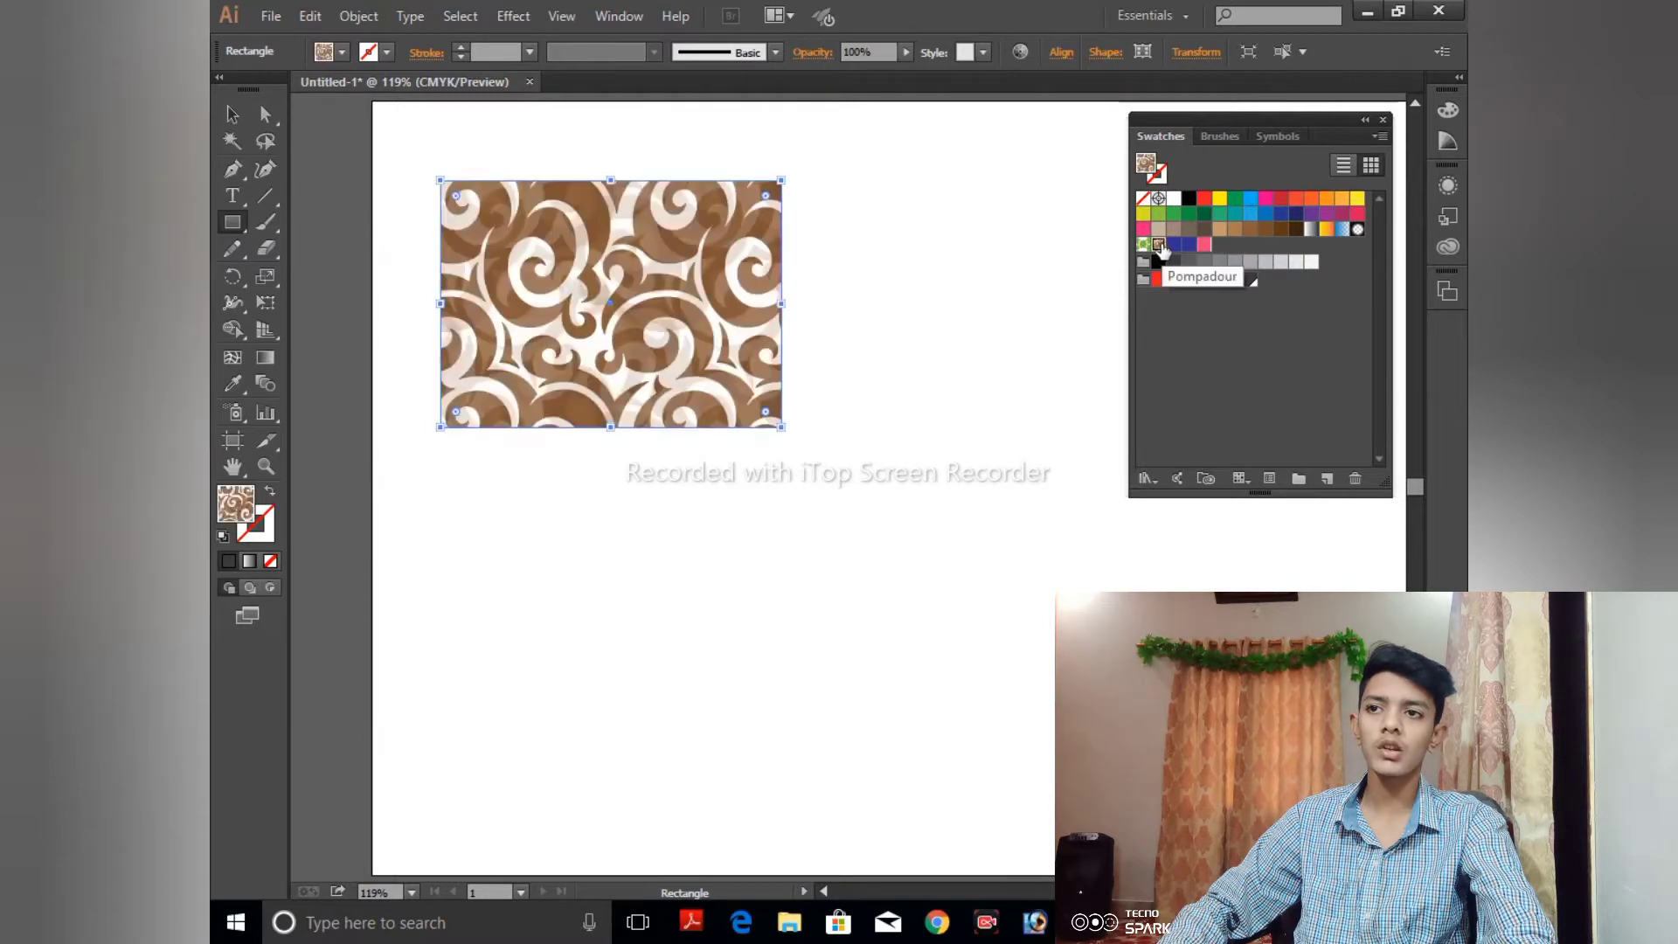
left_click(231, 114)
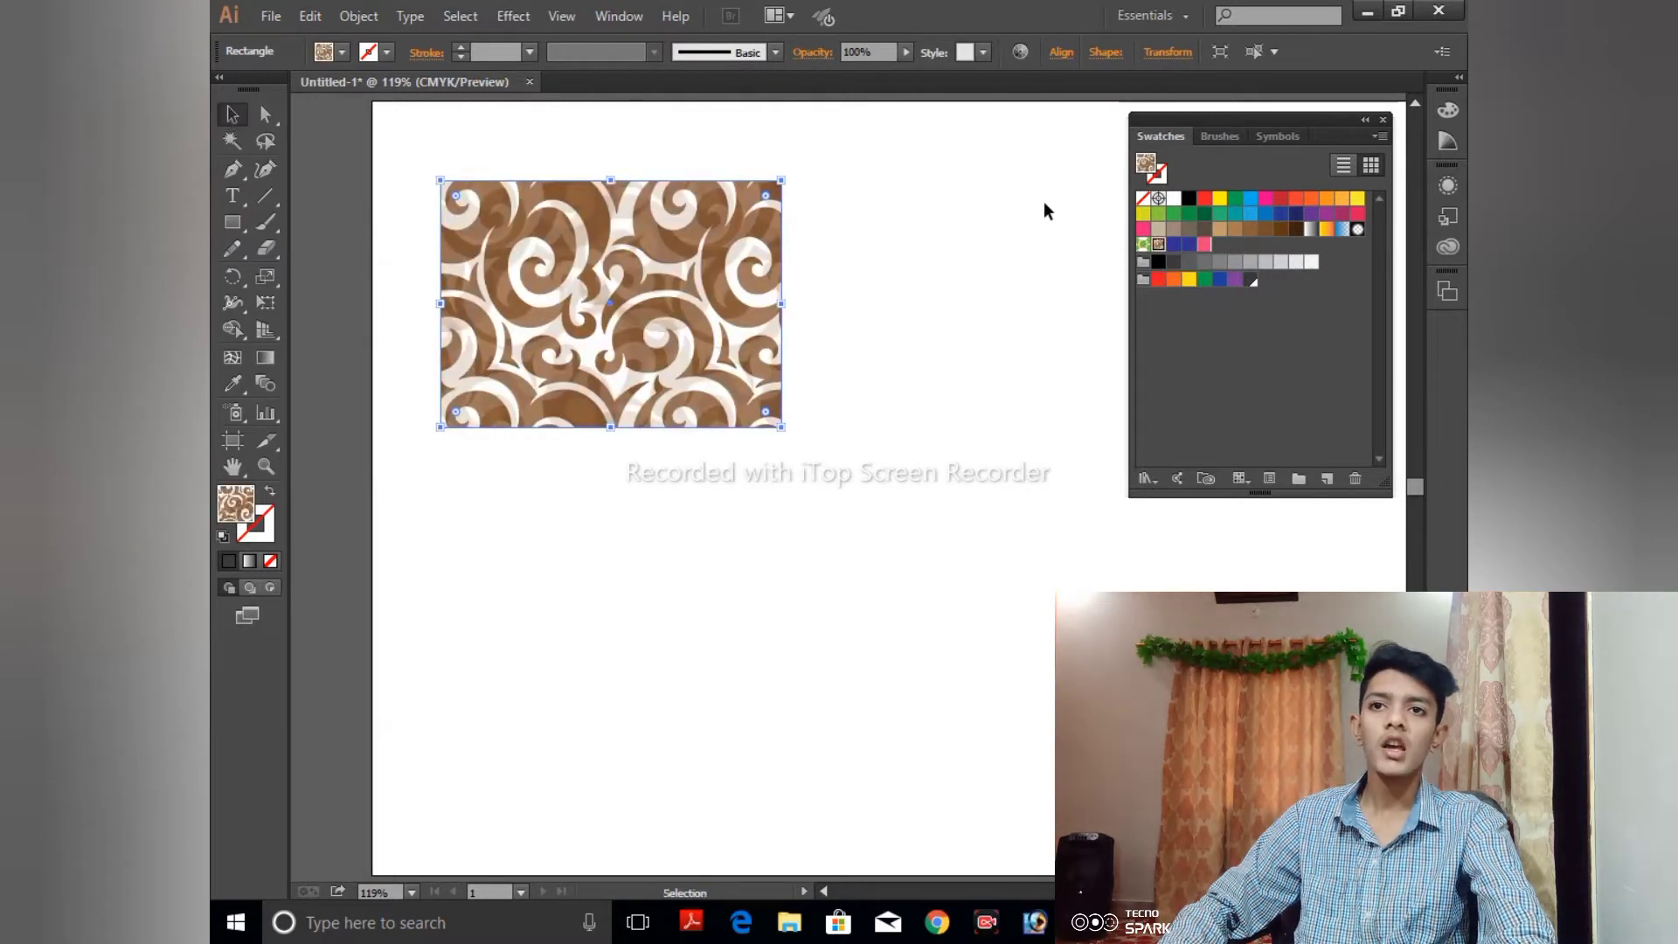
- Try the blue, orange and black-and-white gradient swatches on the rectangle, and return its fill to the Pompadour pattern
left_click(1343, 229)
left_click(1343, 229)
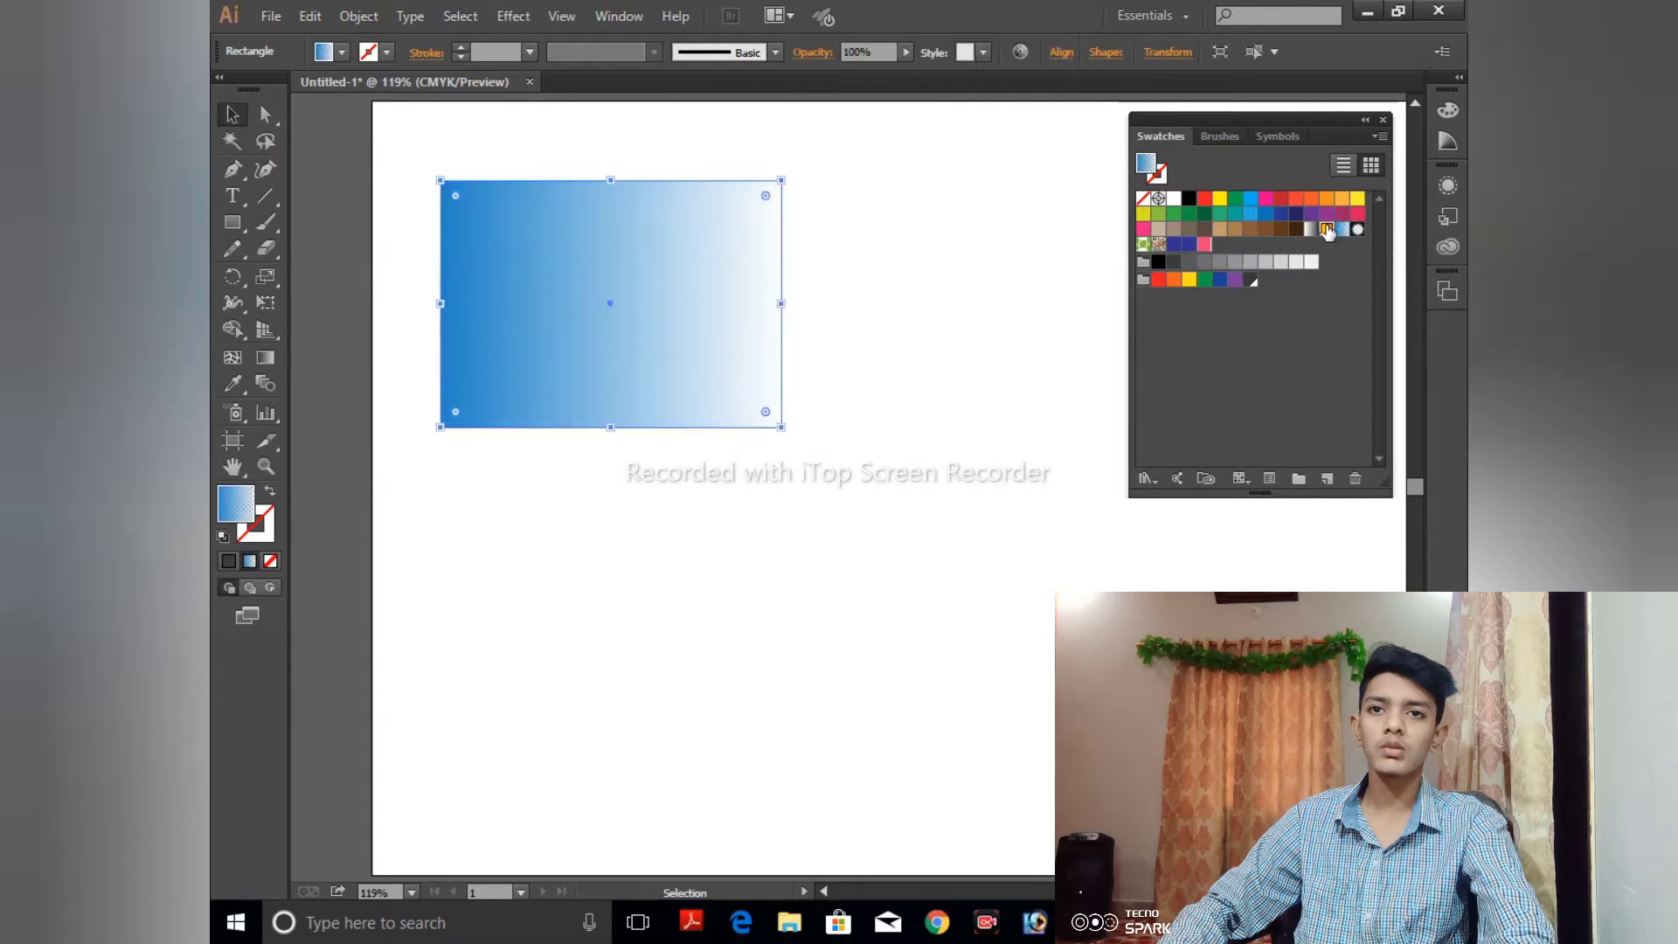
left_click(1327, 229)
left_click(1312, 229)
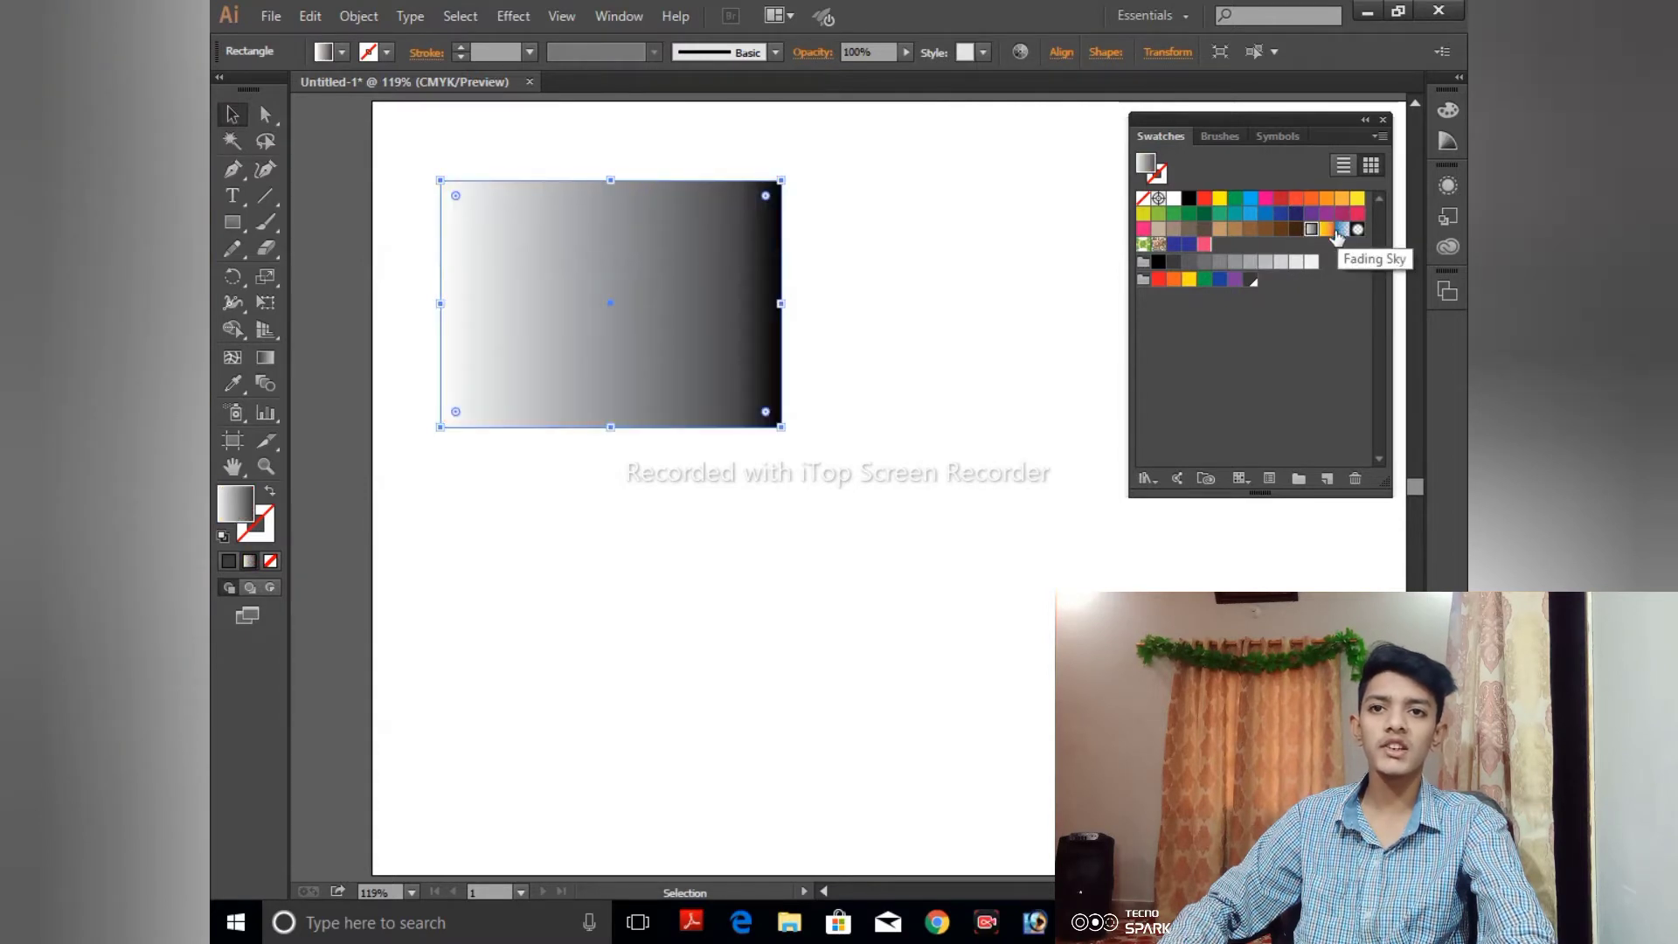
left_click(1145, 245)
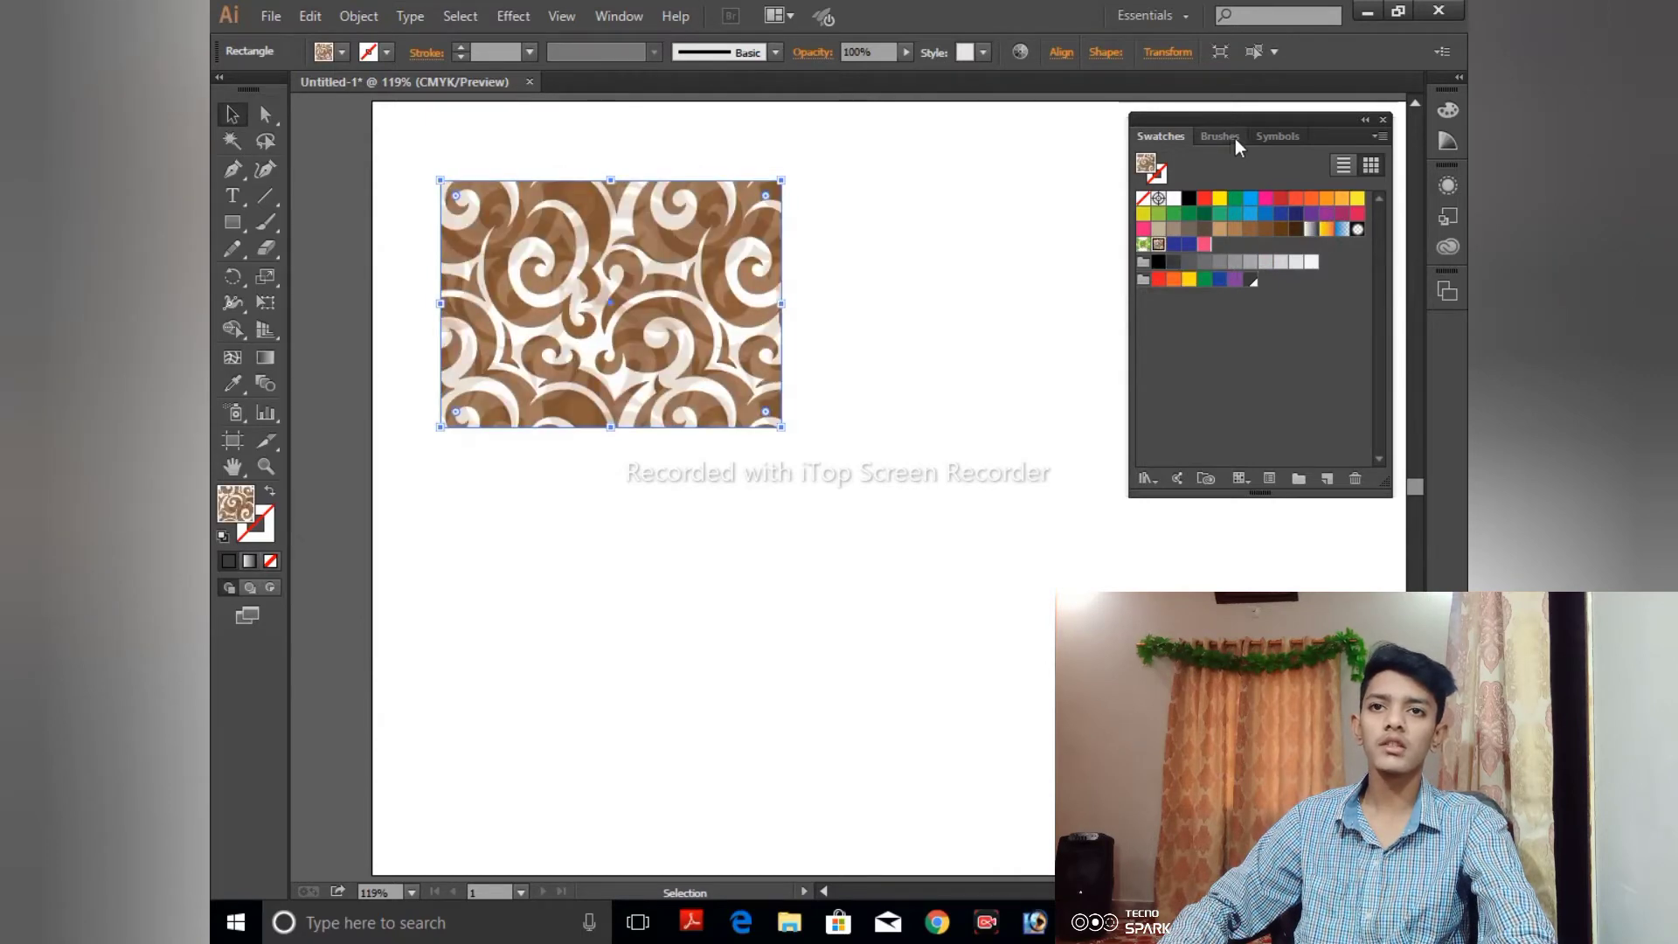
left_click(648, 16)
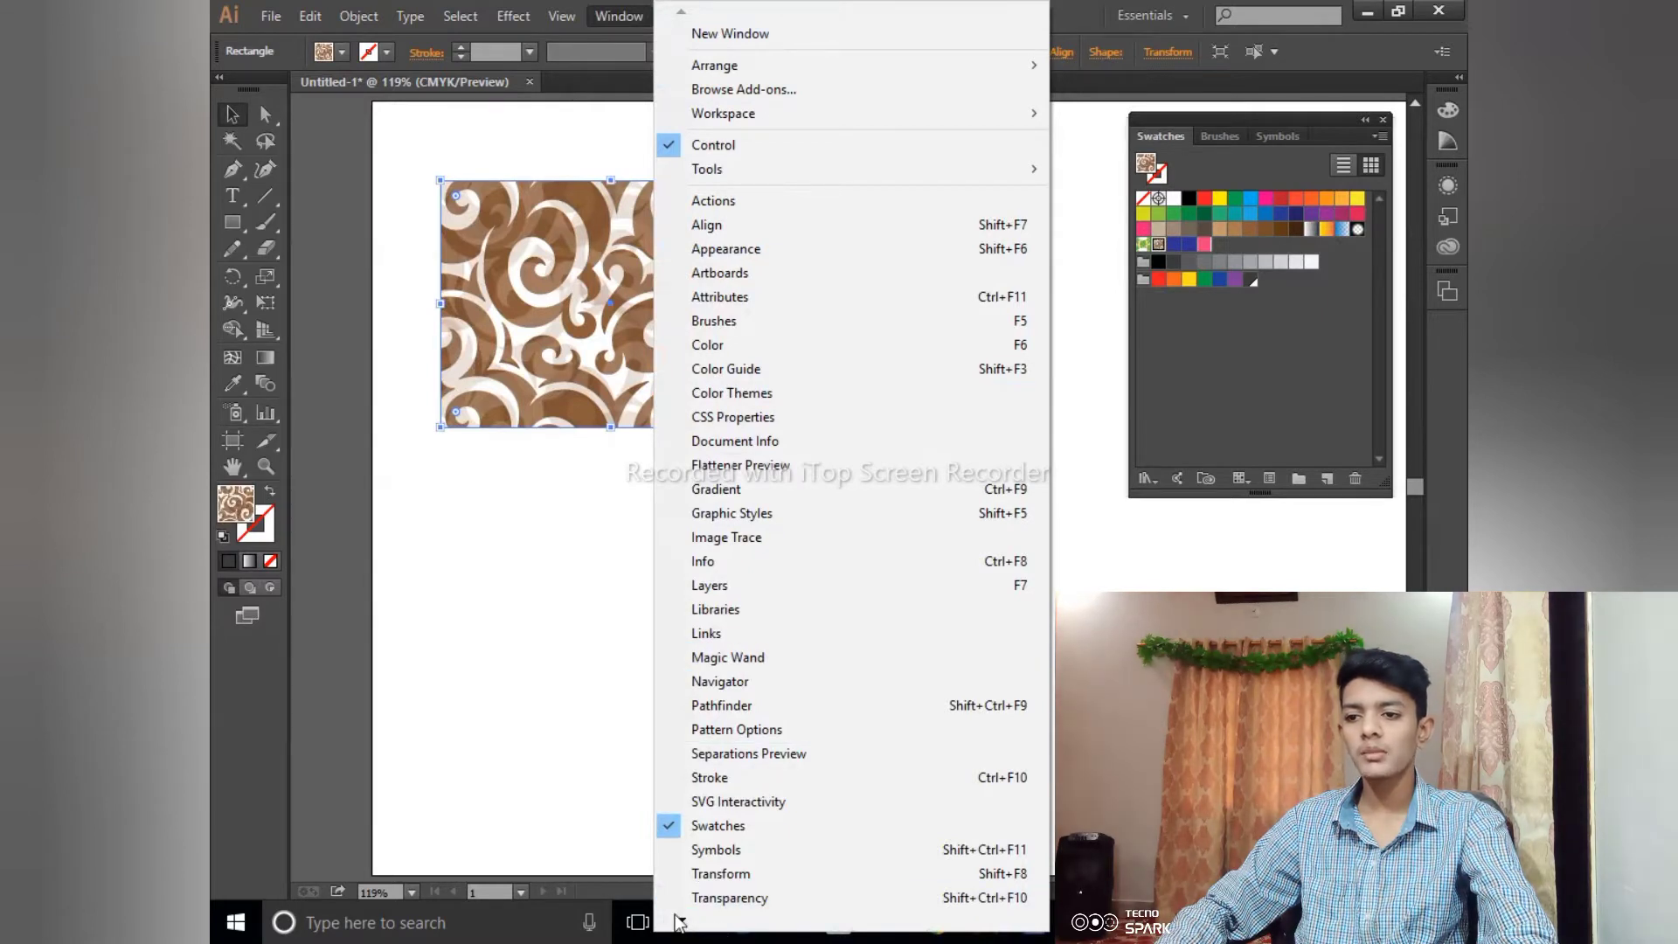
mouse_move(682, 922)
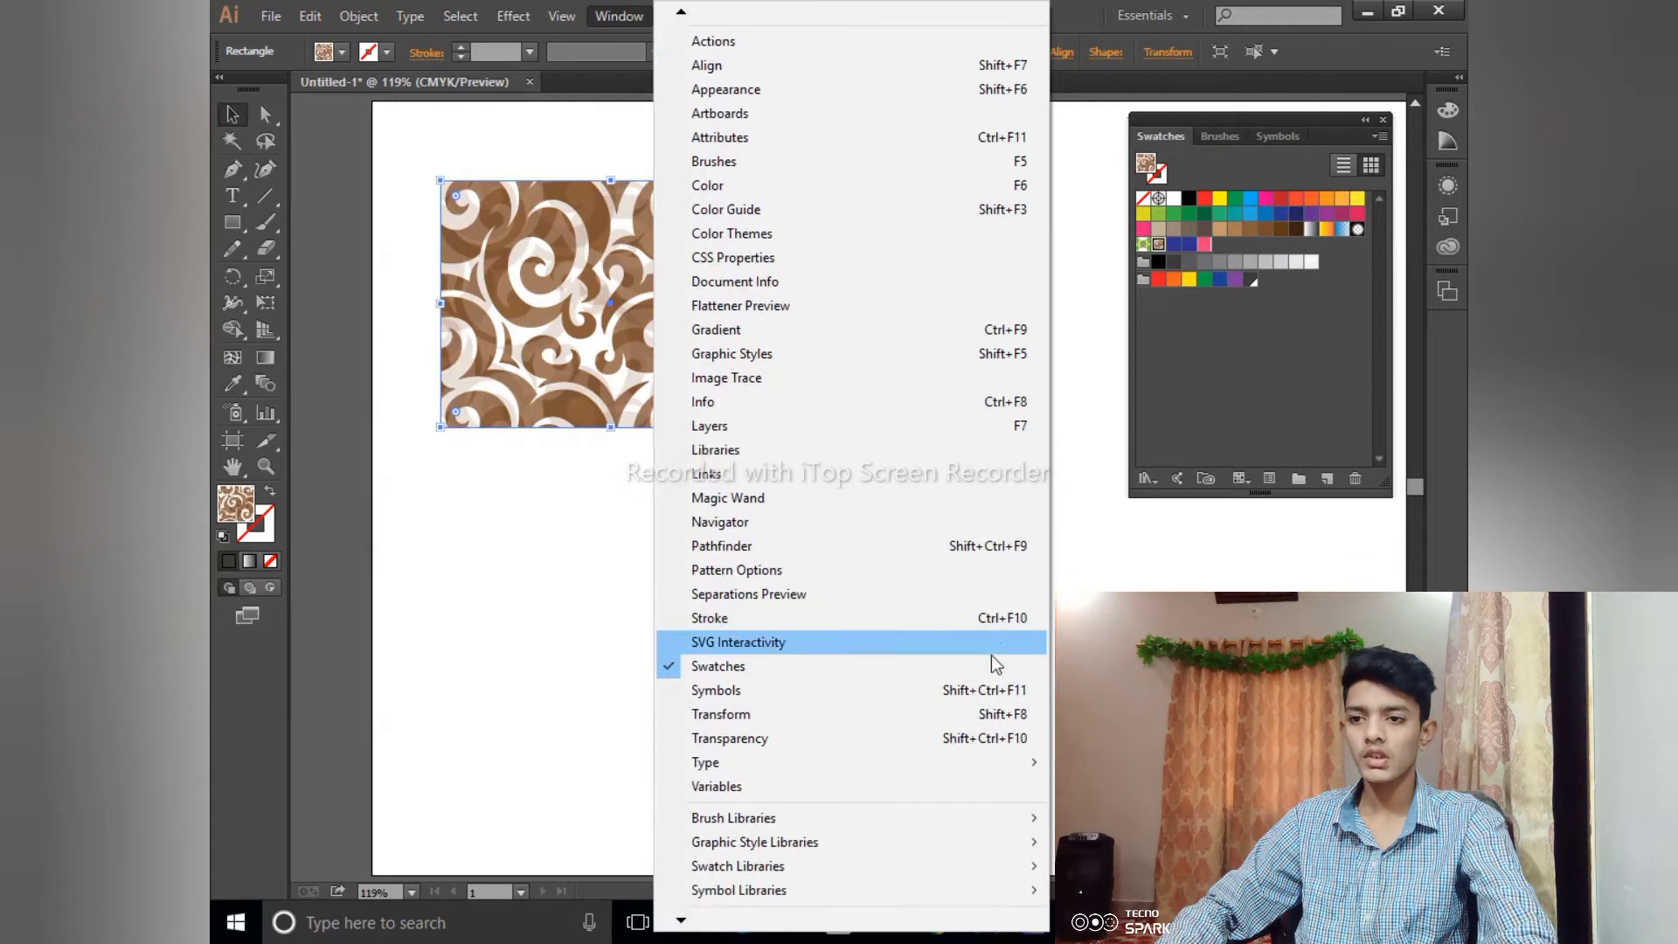
left_click(1121, 354)
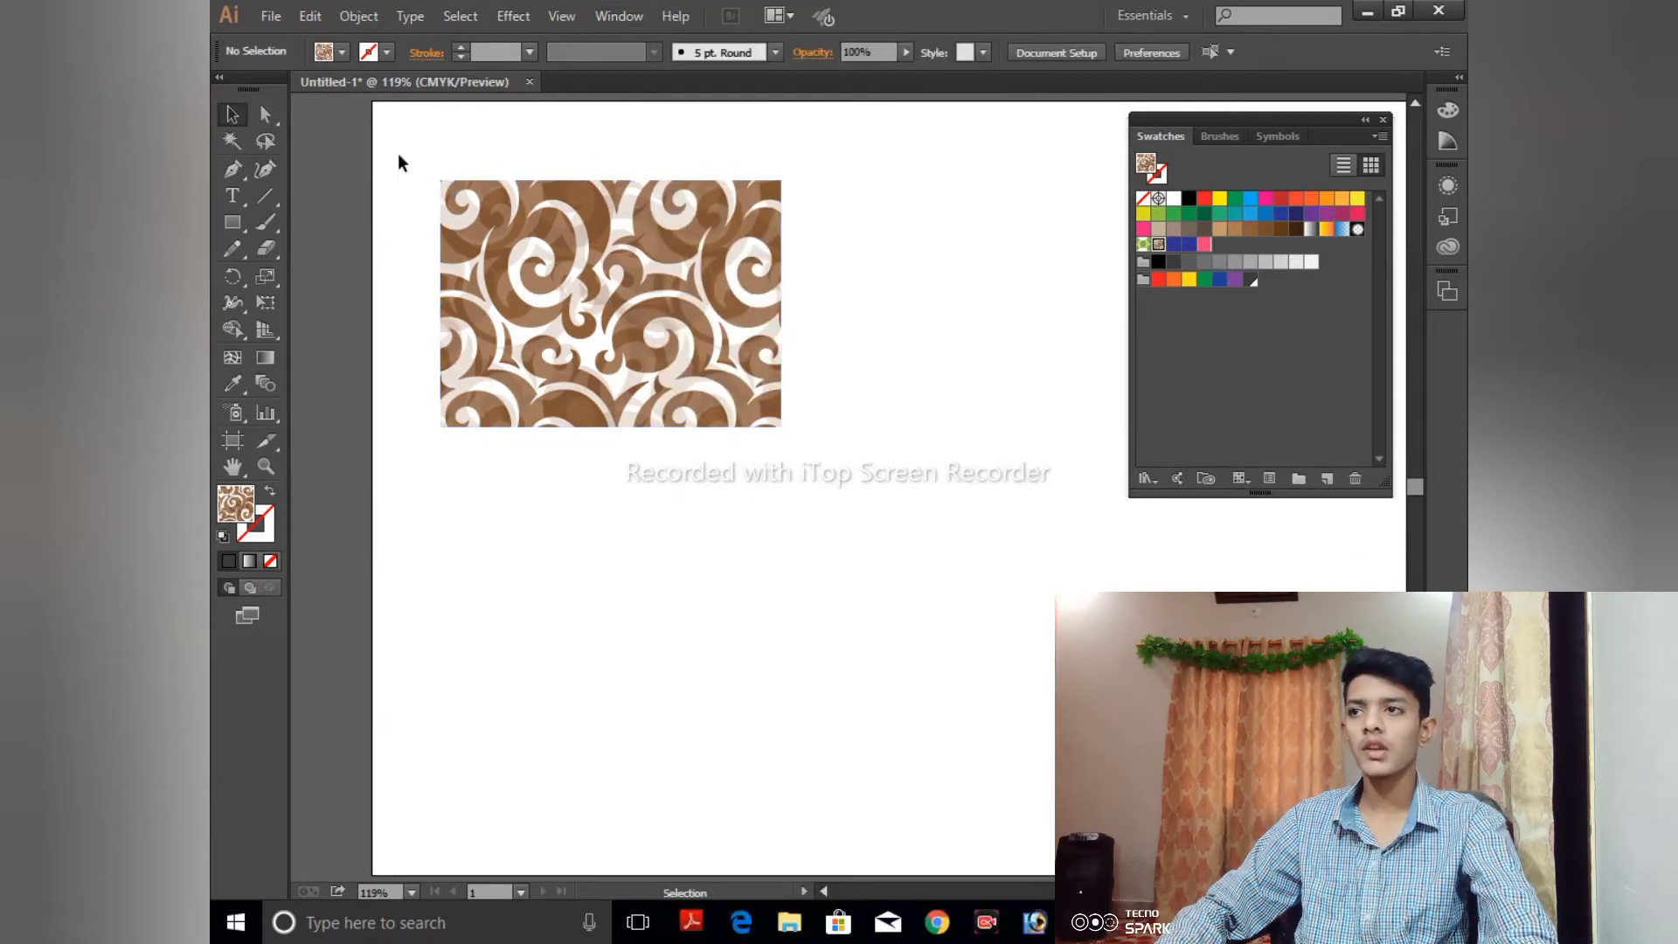
- Delete the pattern-filled rectangle from the artboard and switch to the Star tool
left_click(611, 338)
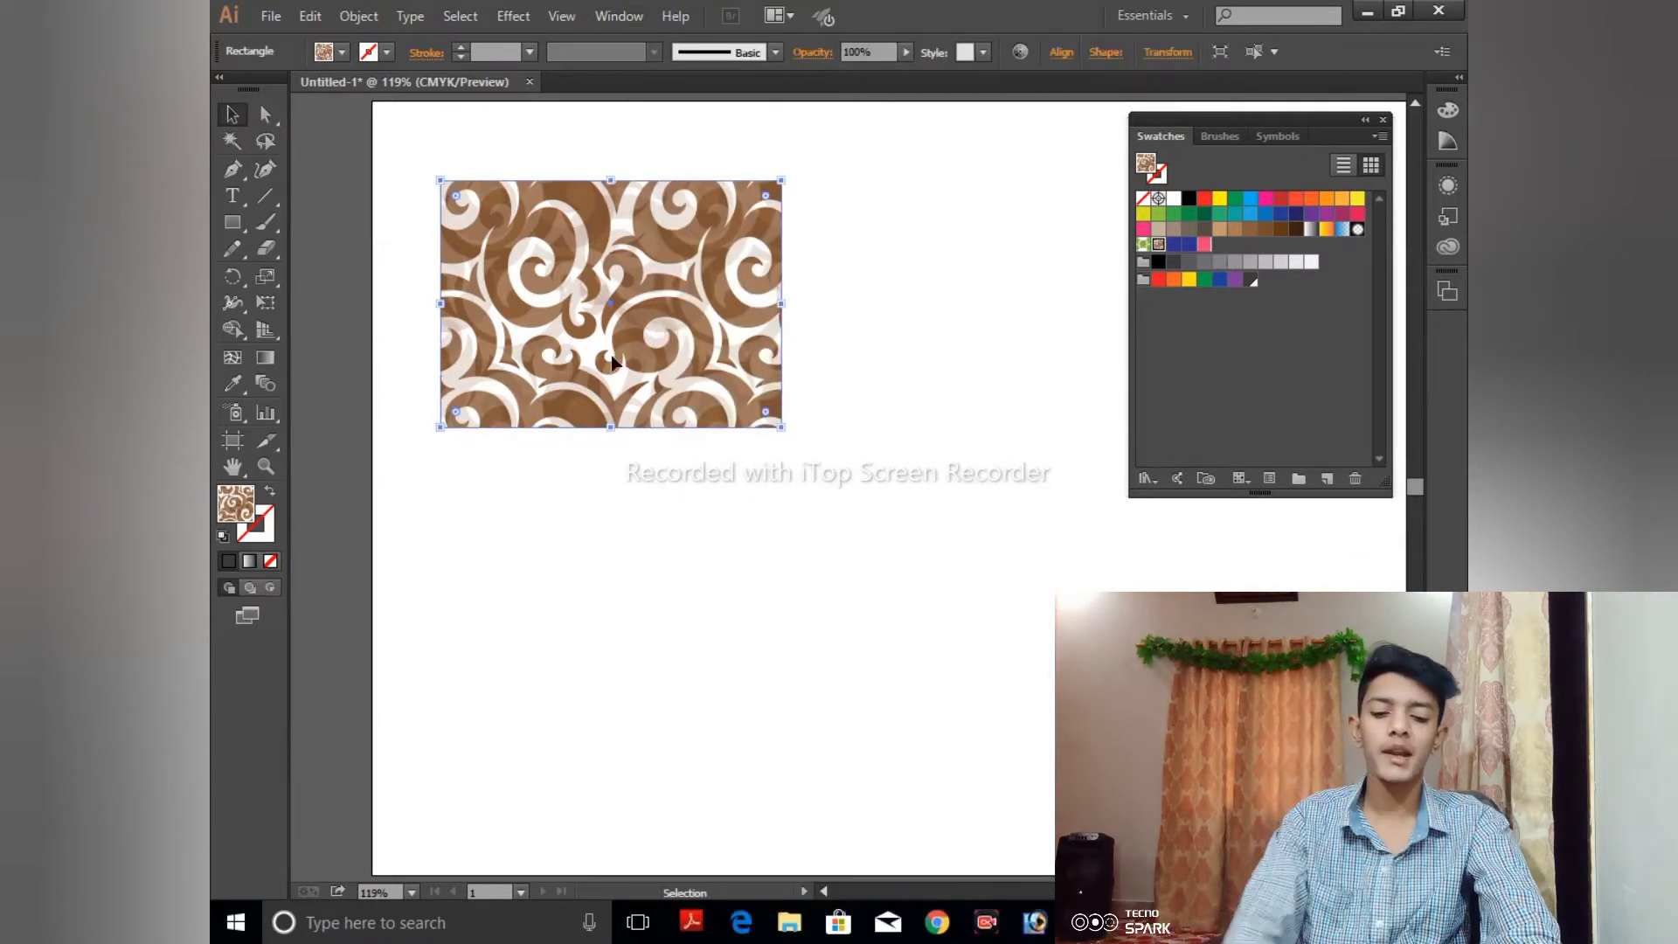
key("Delete")
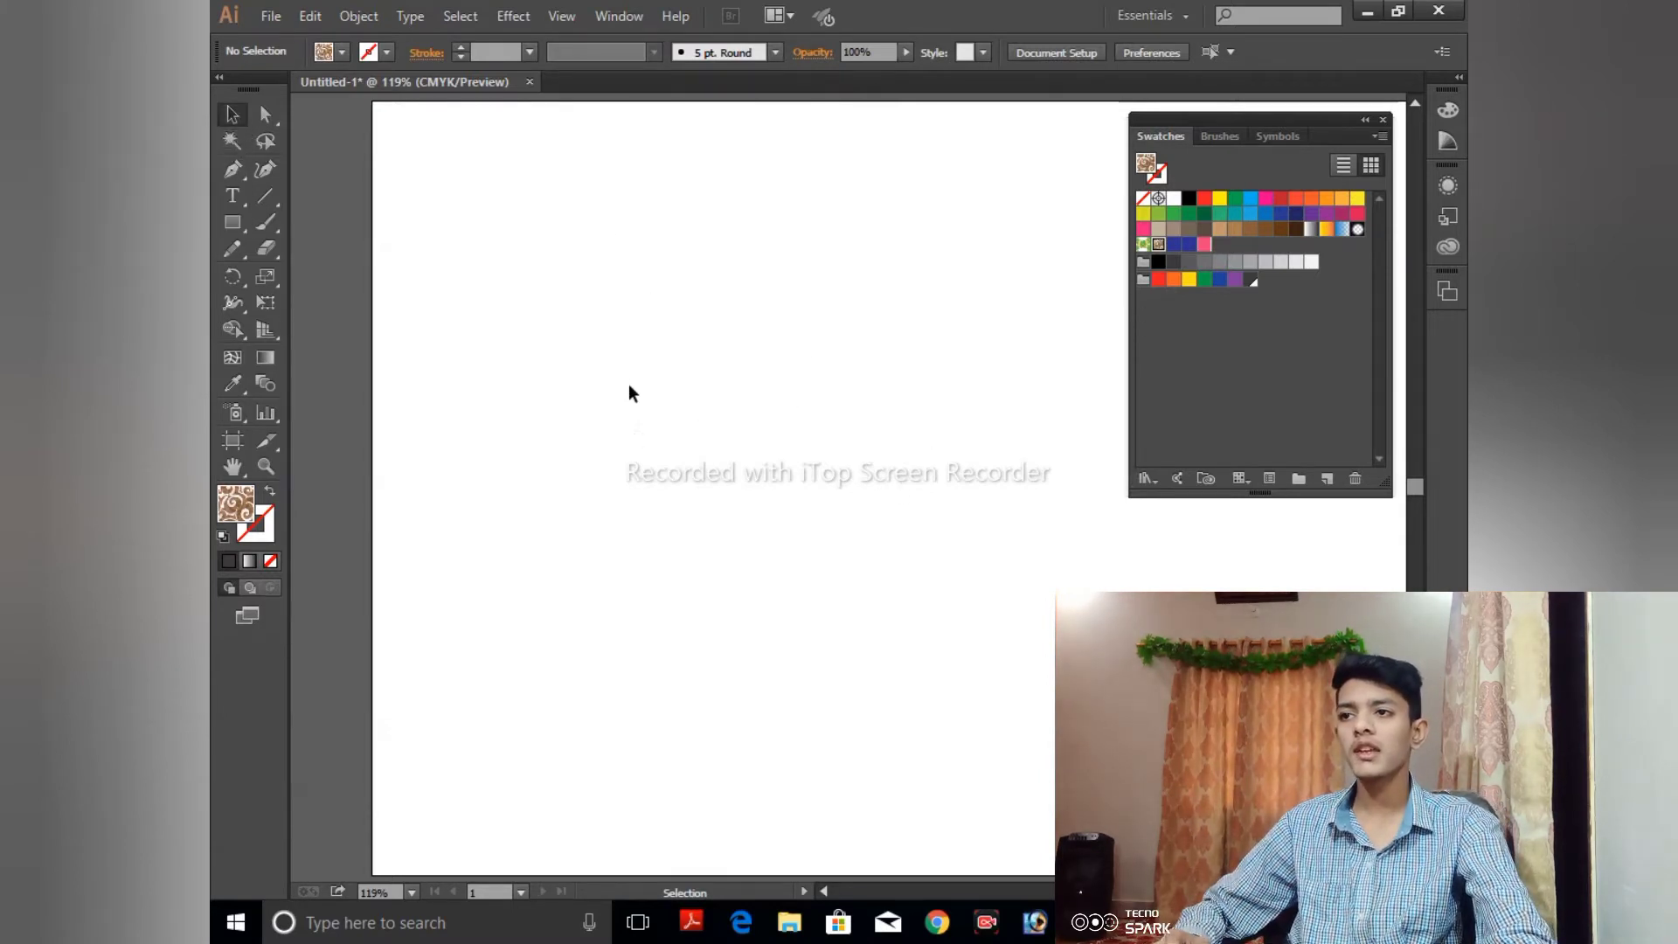
left_click(234, 227)
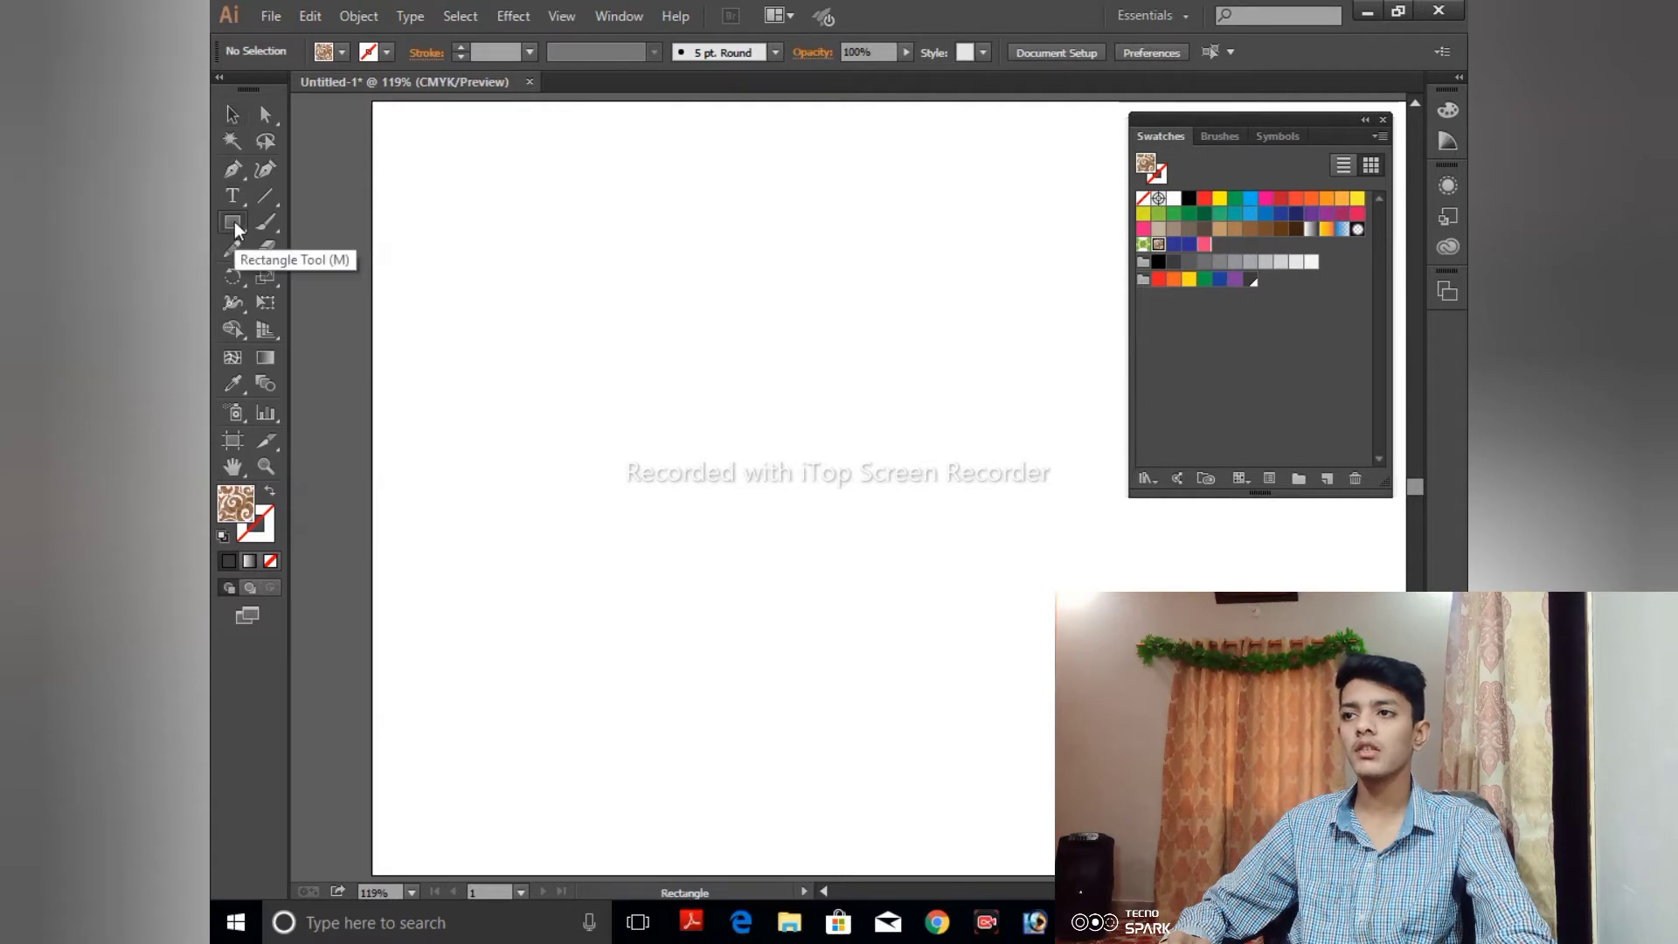
left_click(234, 226)
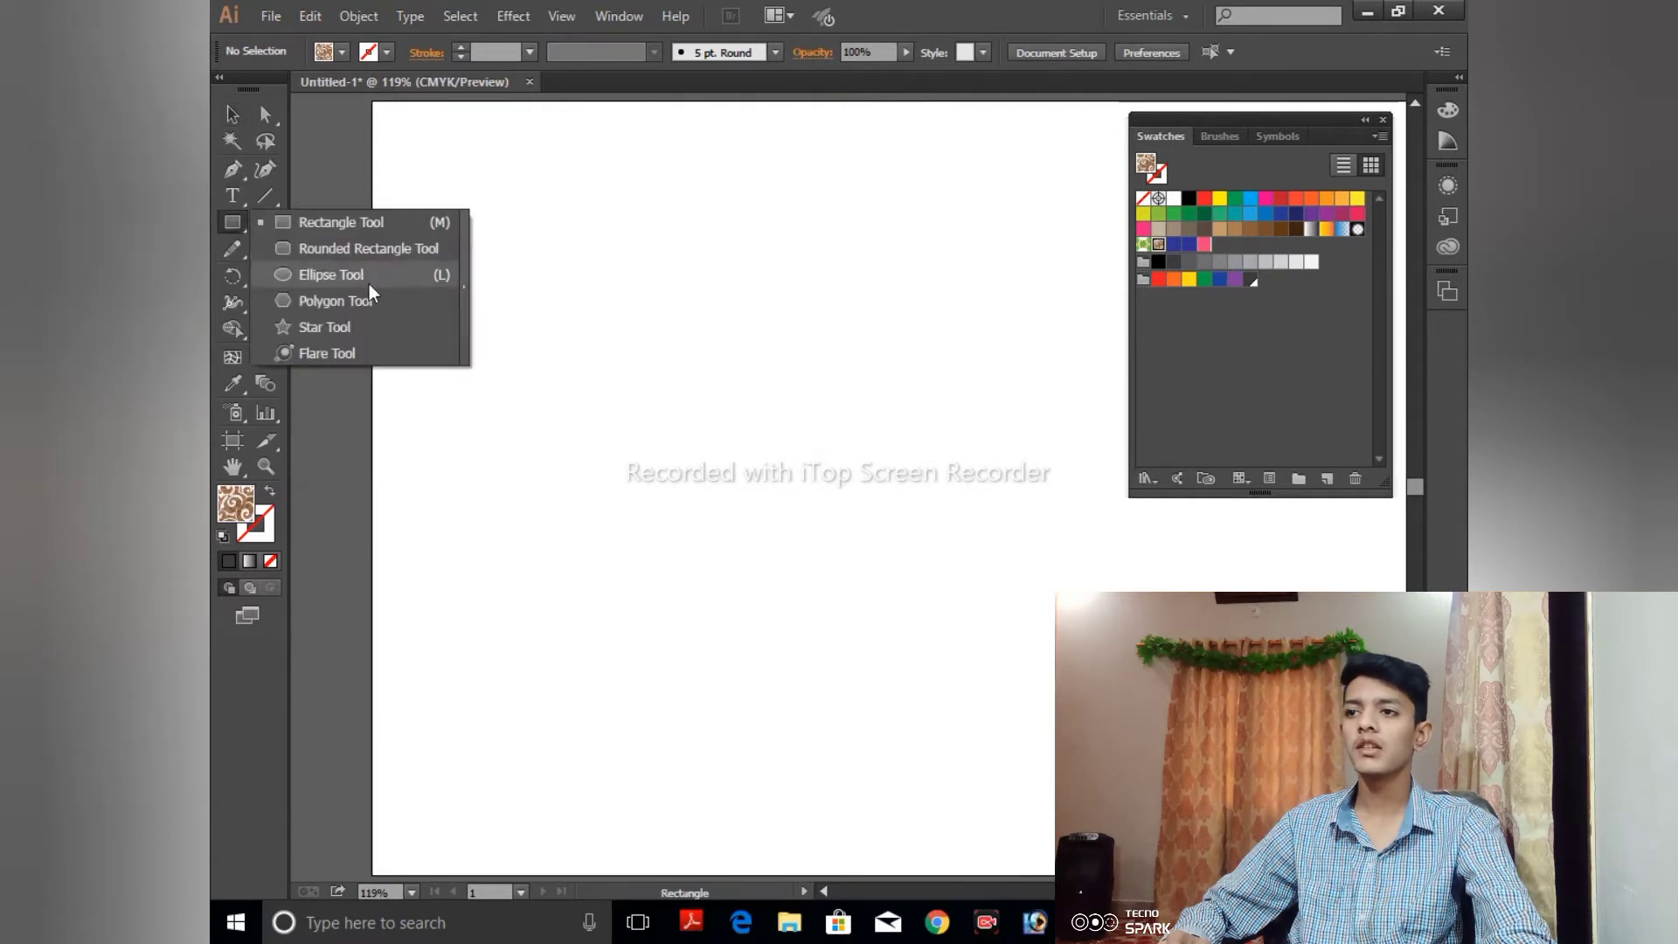
left_click(402, 328)
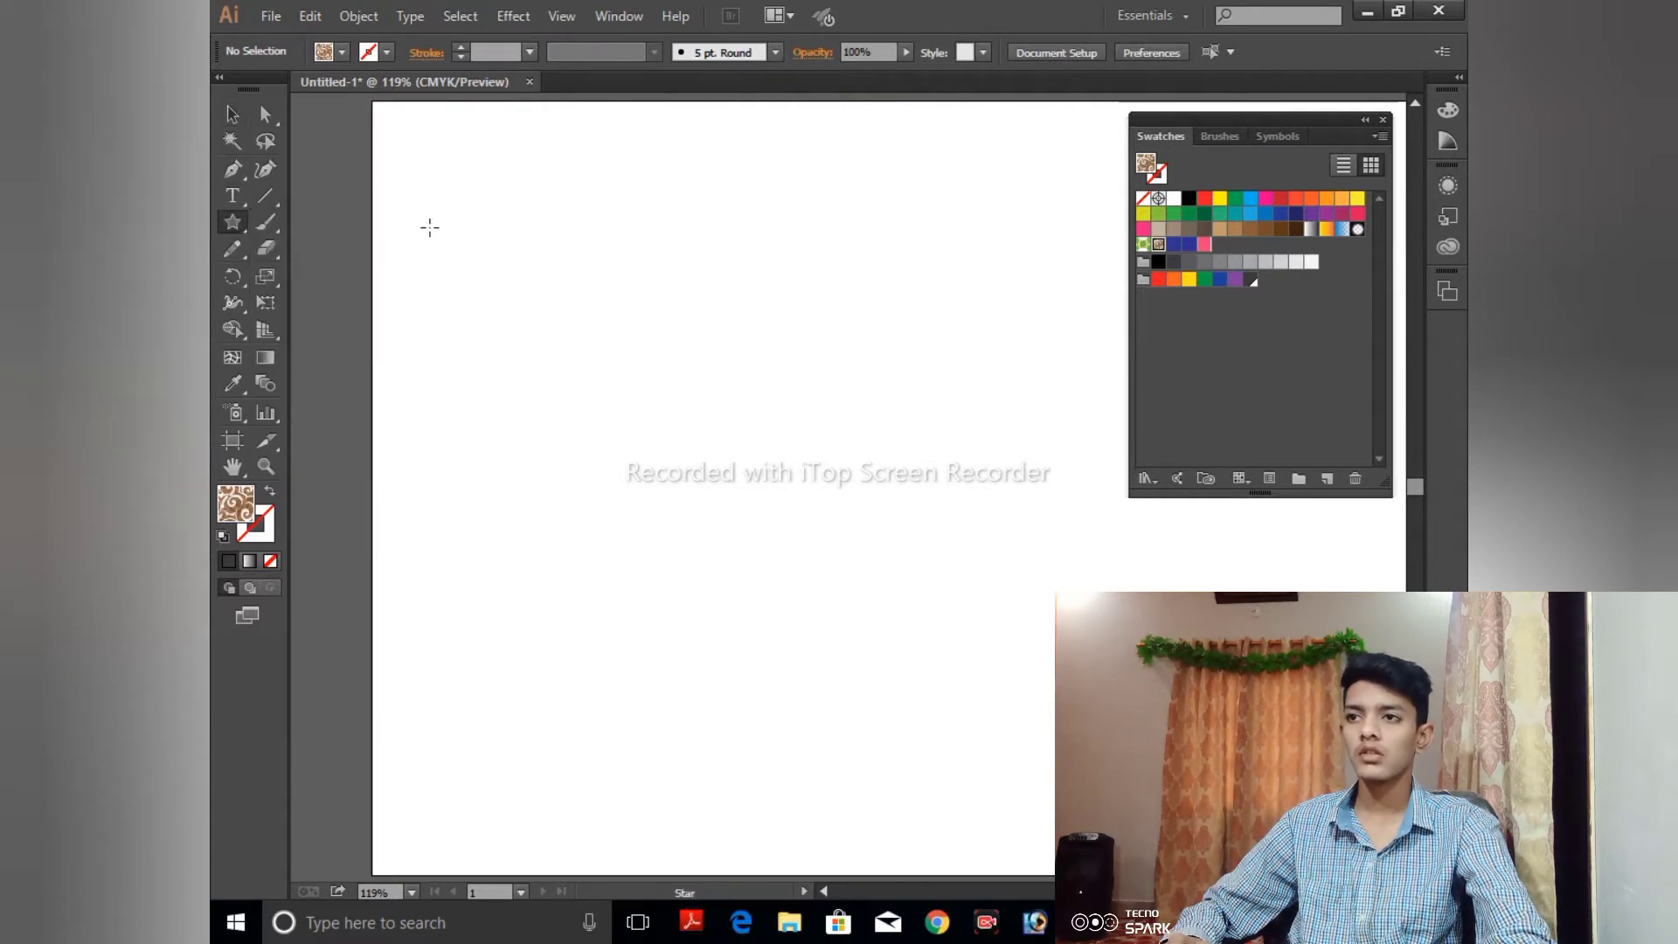
left_click_drag(428, 223, 485, 294)
left_click(485, 293)
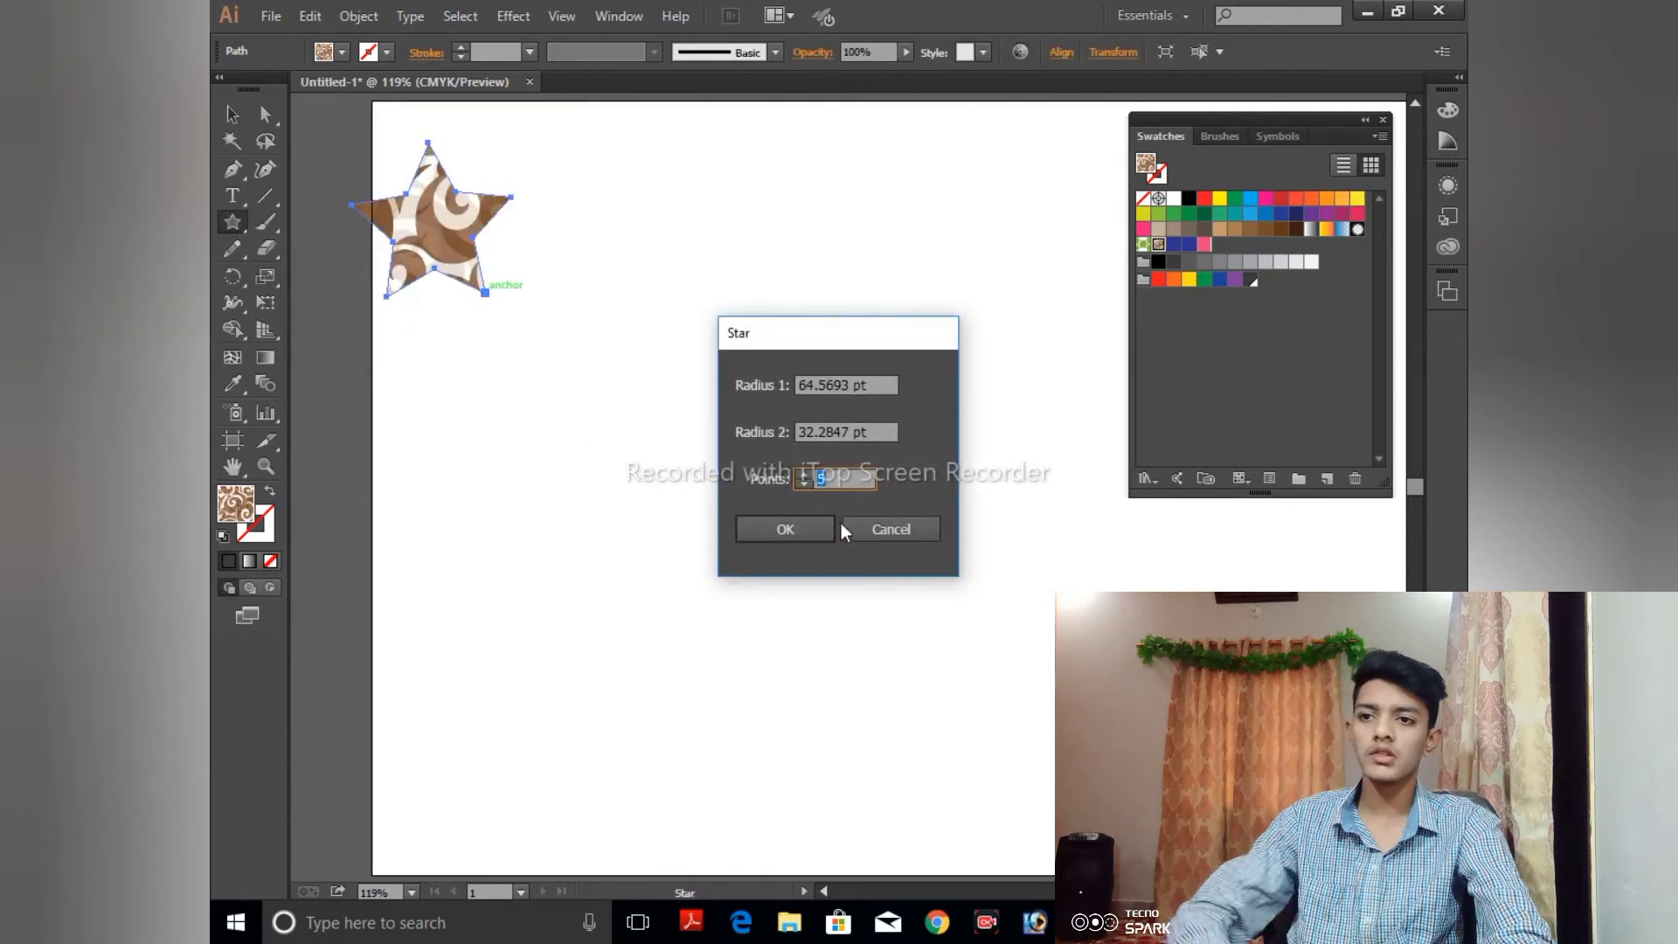
left_click(907, 533)
key("Delete")
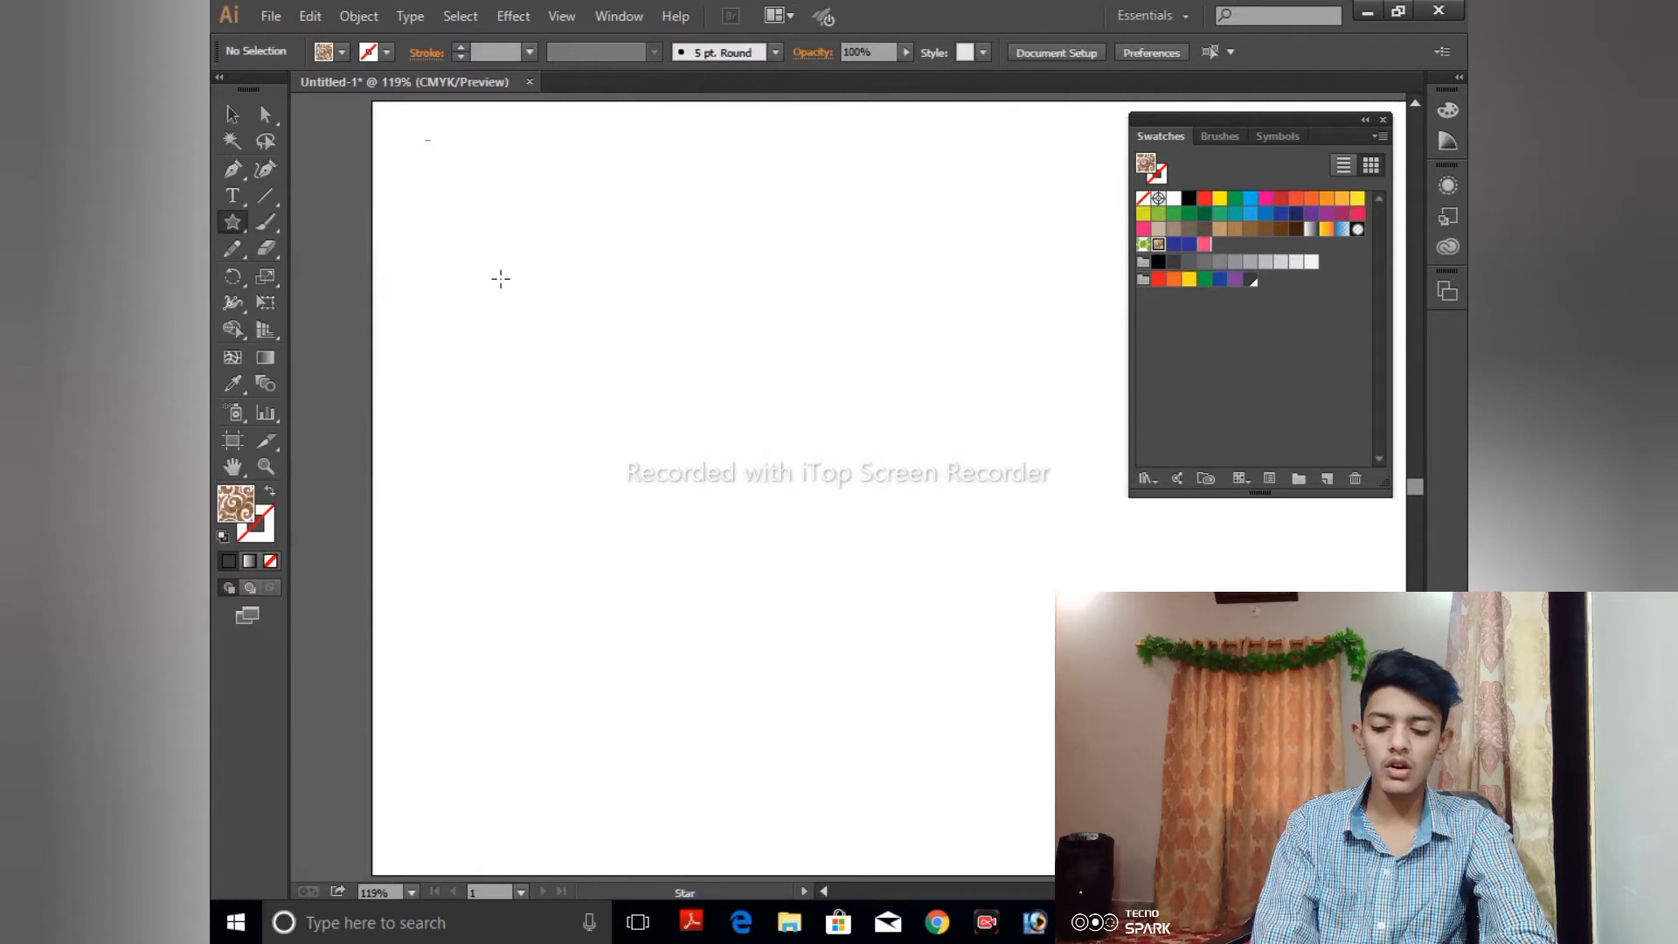
left_click(501, 283)
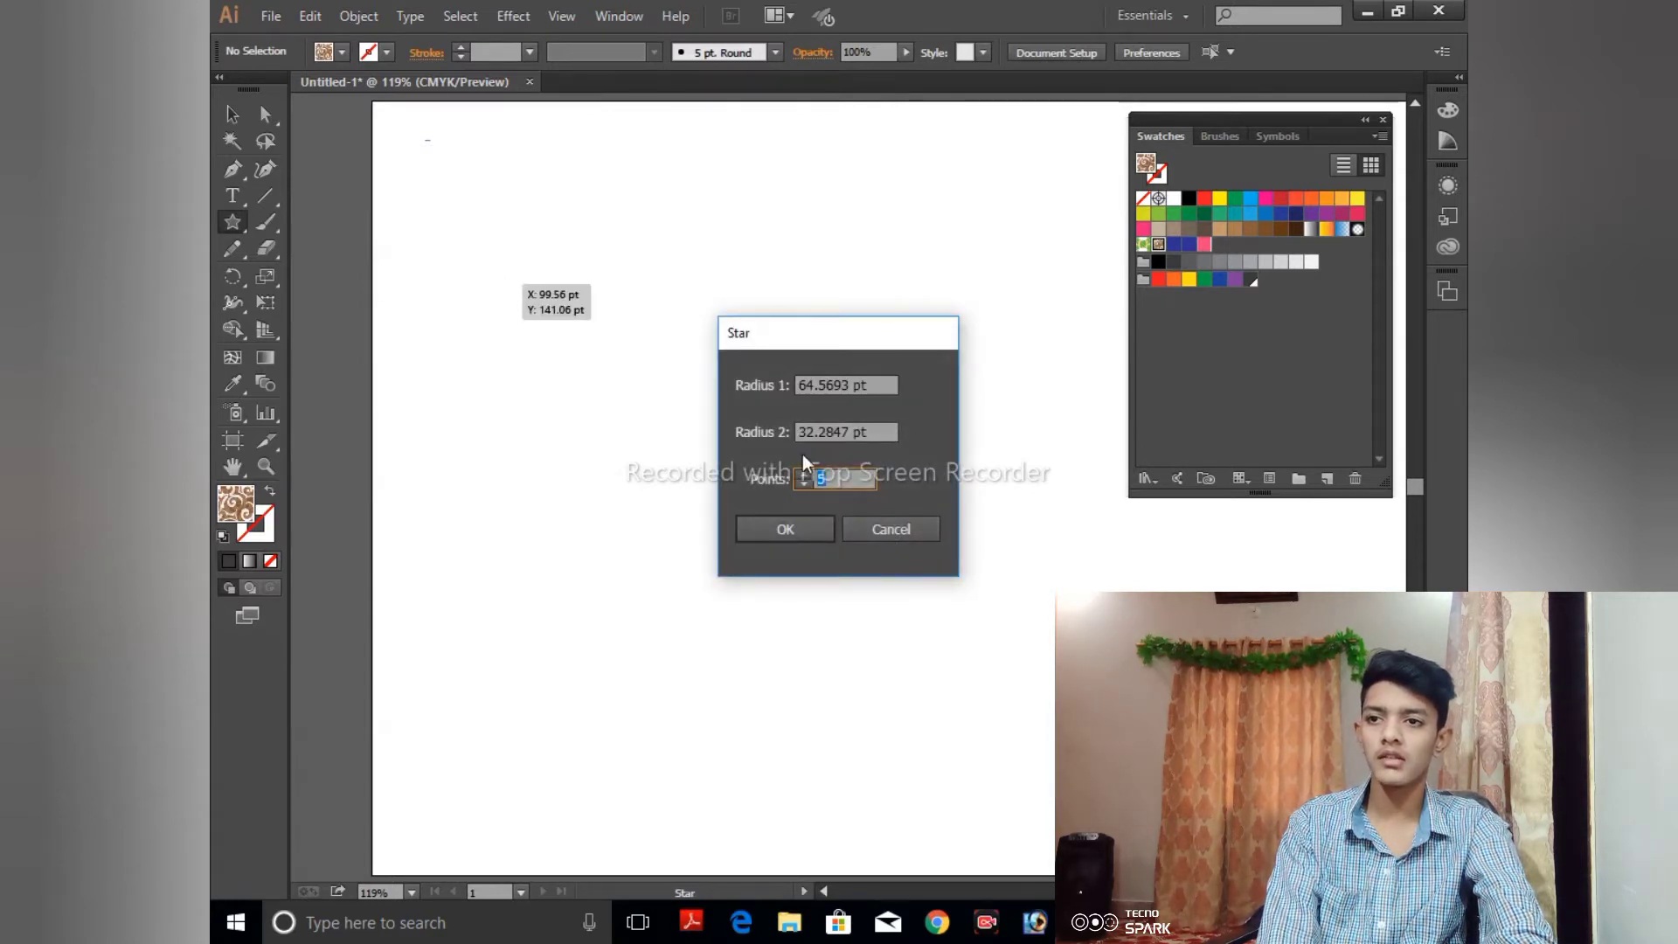
left_click(874, 526)
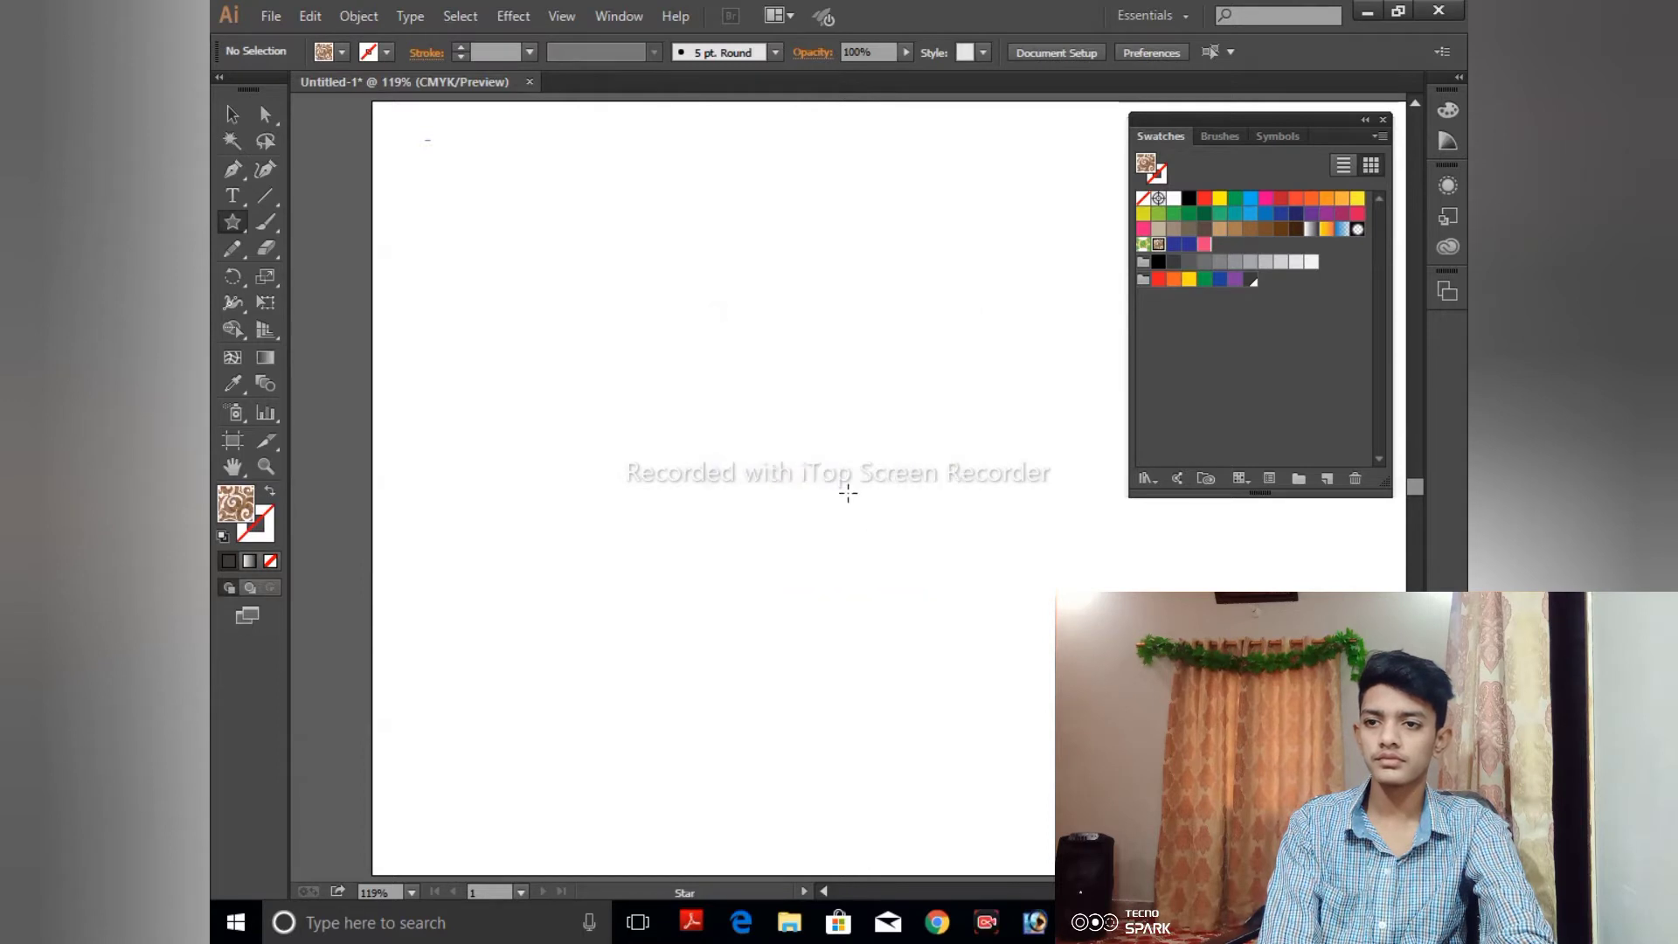
- Draw a small Pompadour-filled five-pointed star in the artboard's upper middle and a wide rectangle of the same pattern over that area
left_click_drag(721, 305, 753, 365)
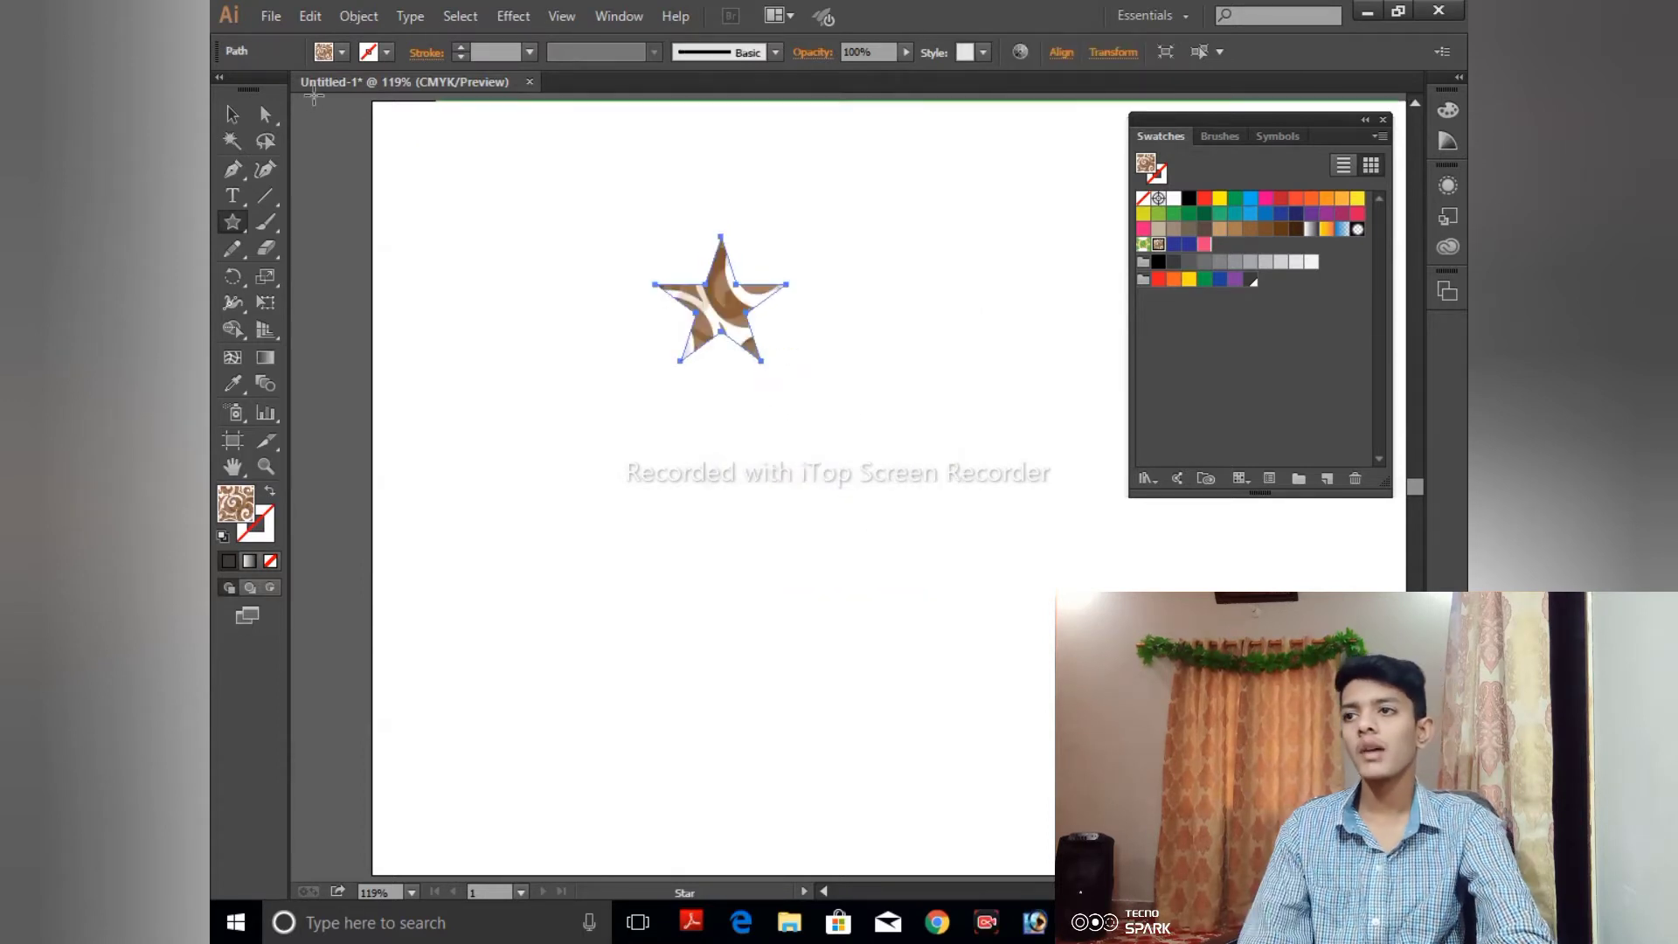
left_click(232, 115)
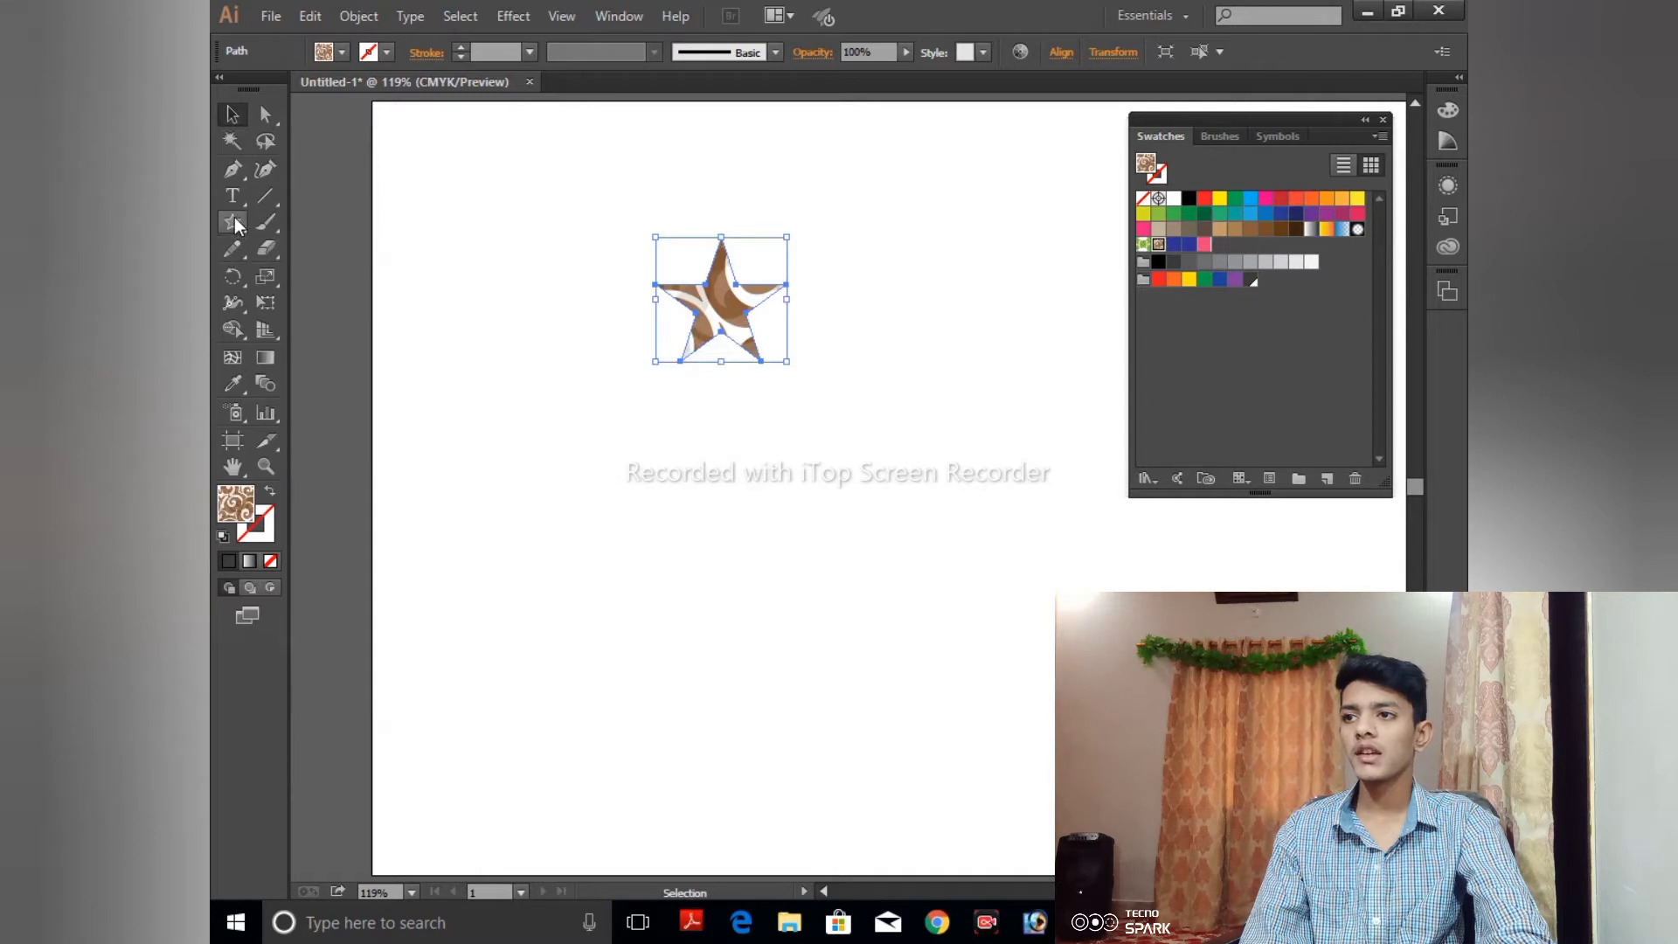
left_click_drag(233, 222, 301, 224)
left_click_drag(563, 217, 884, 388)
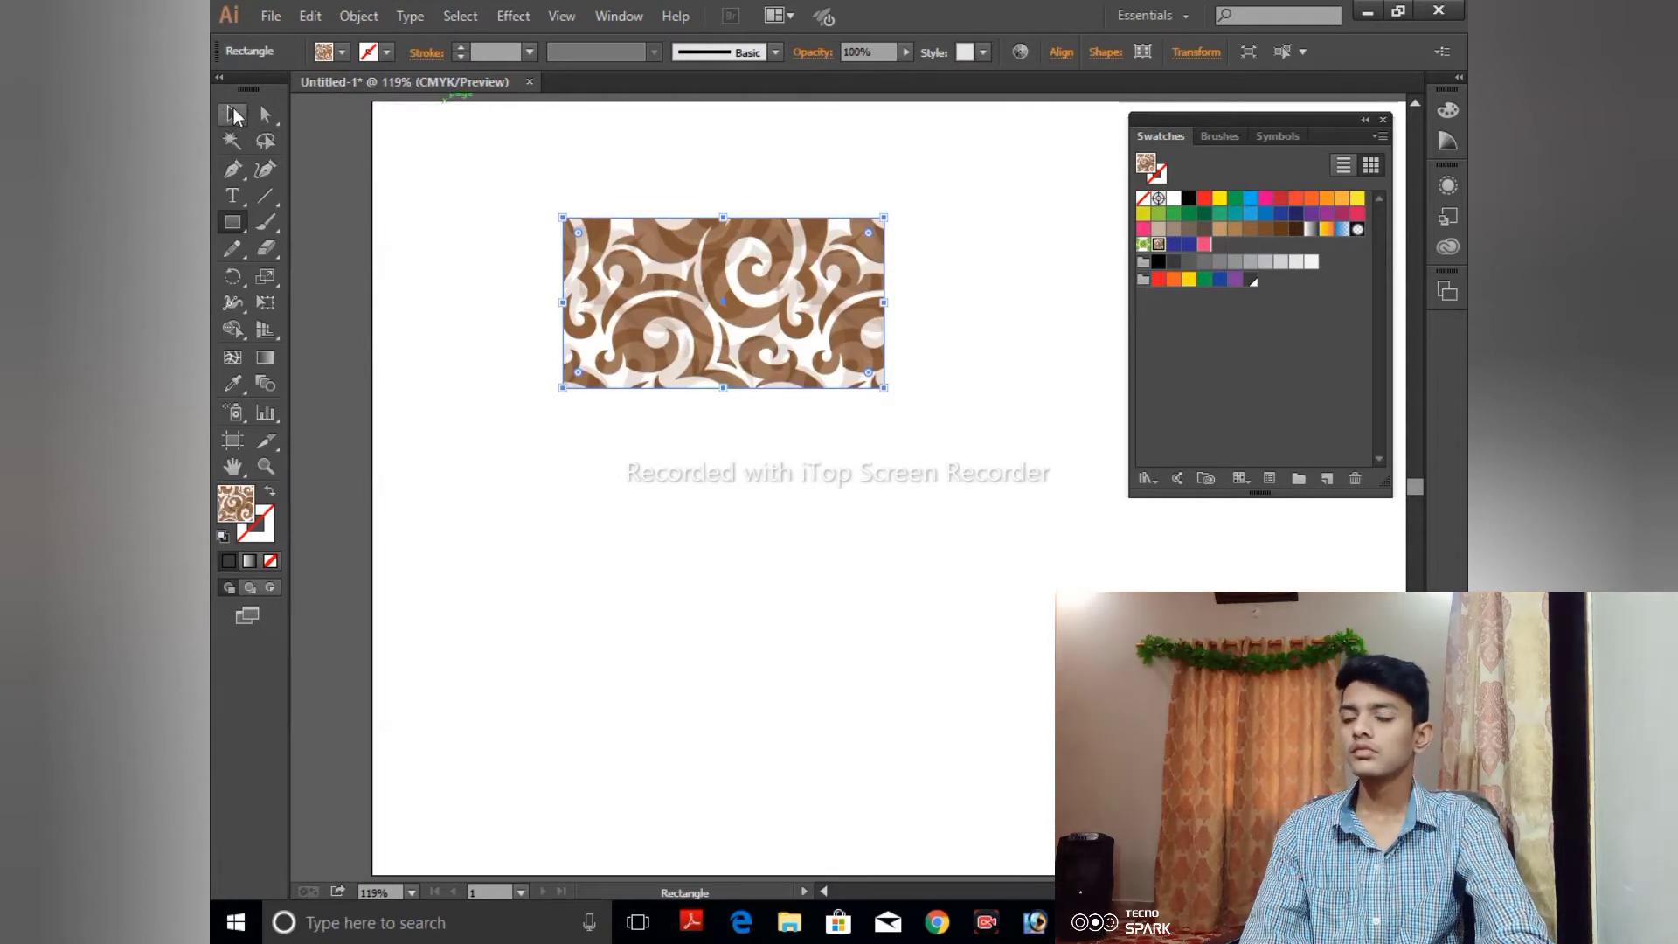
left_click(526, 172)
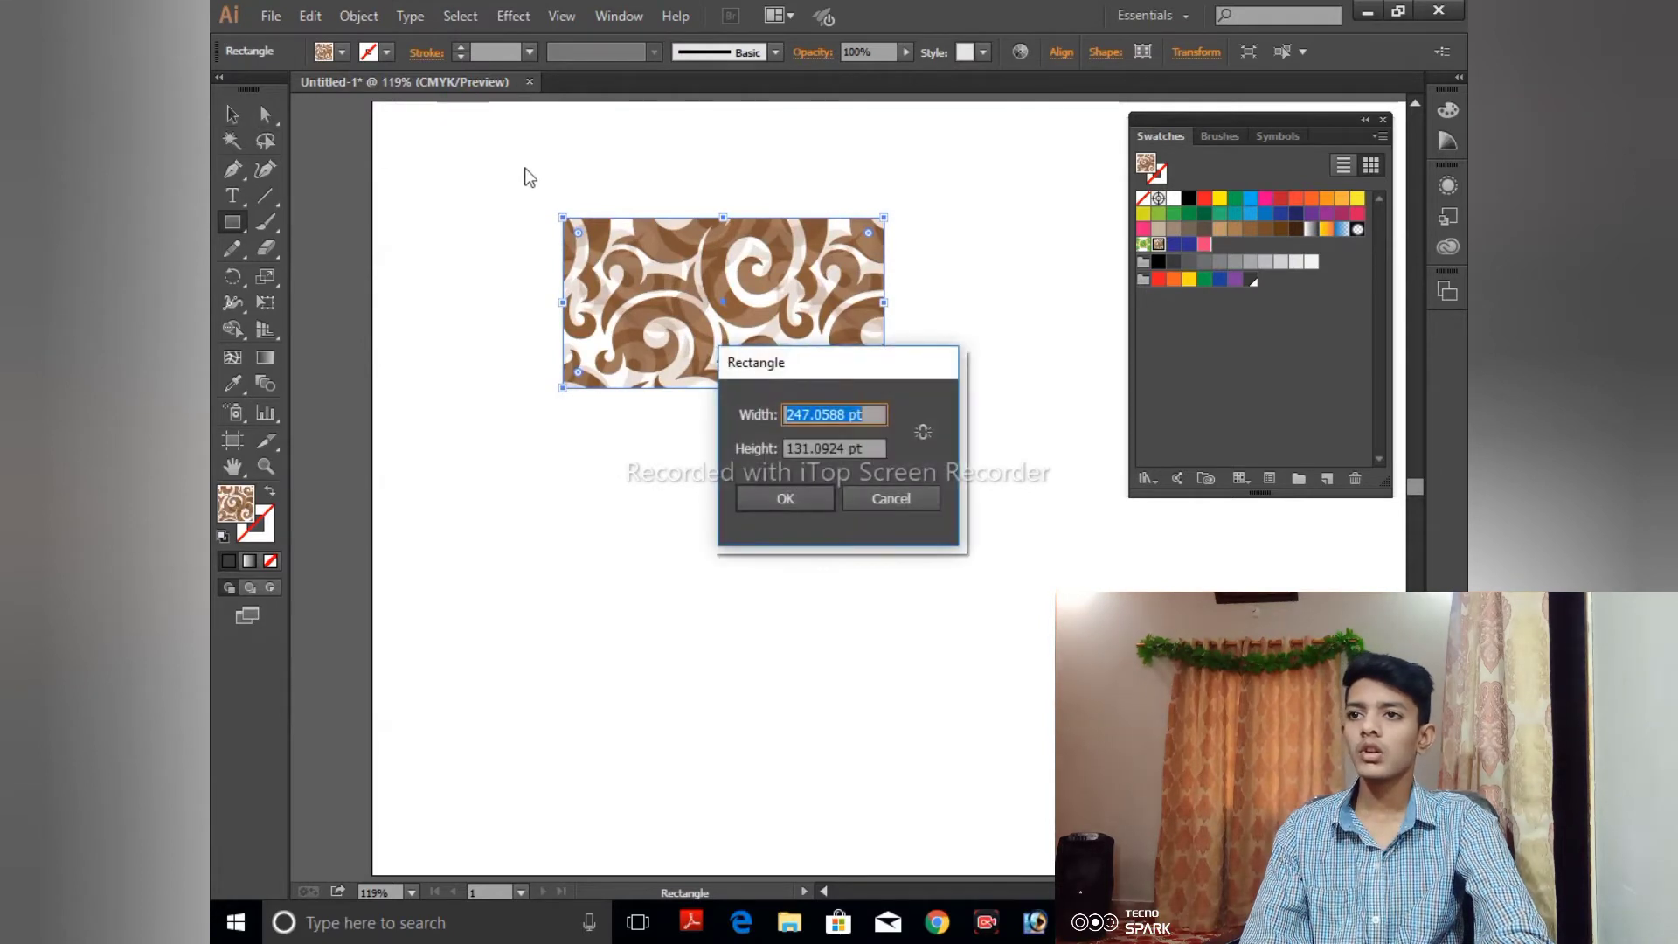
left_click(891, 499)
left_click(672, 334)
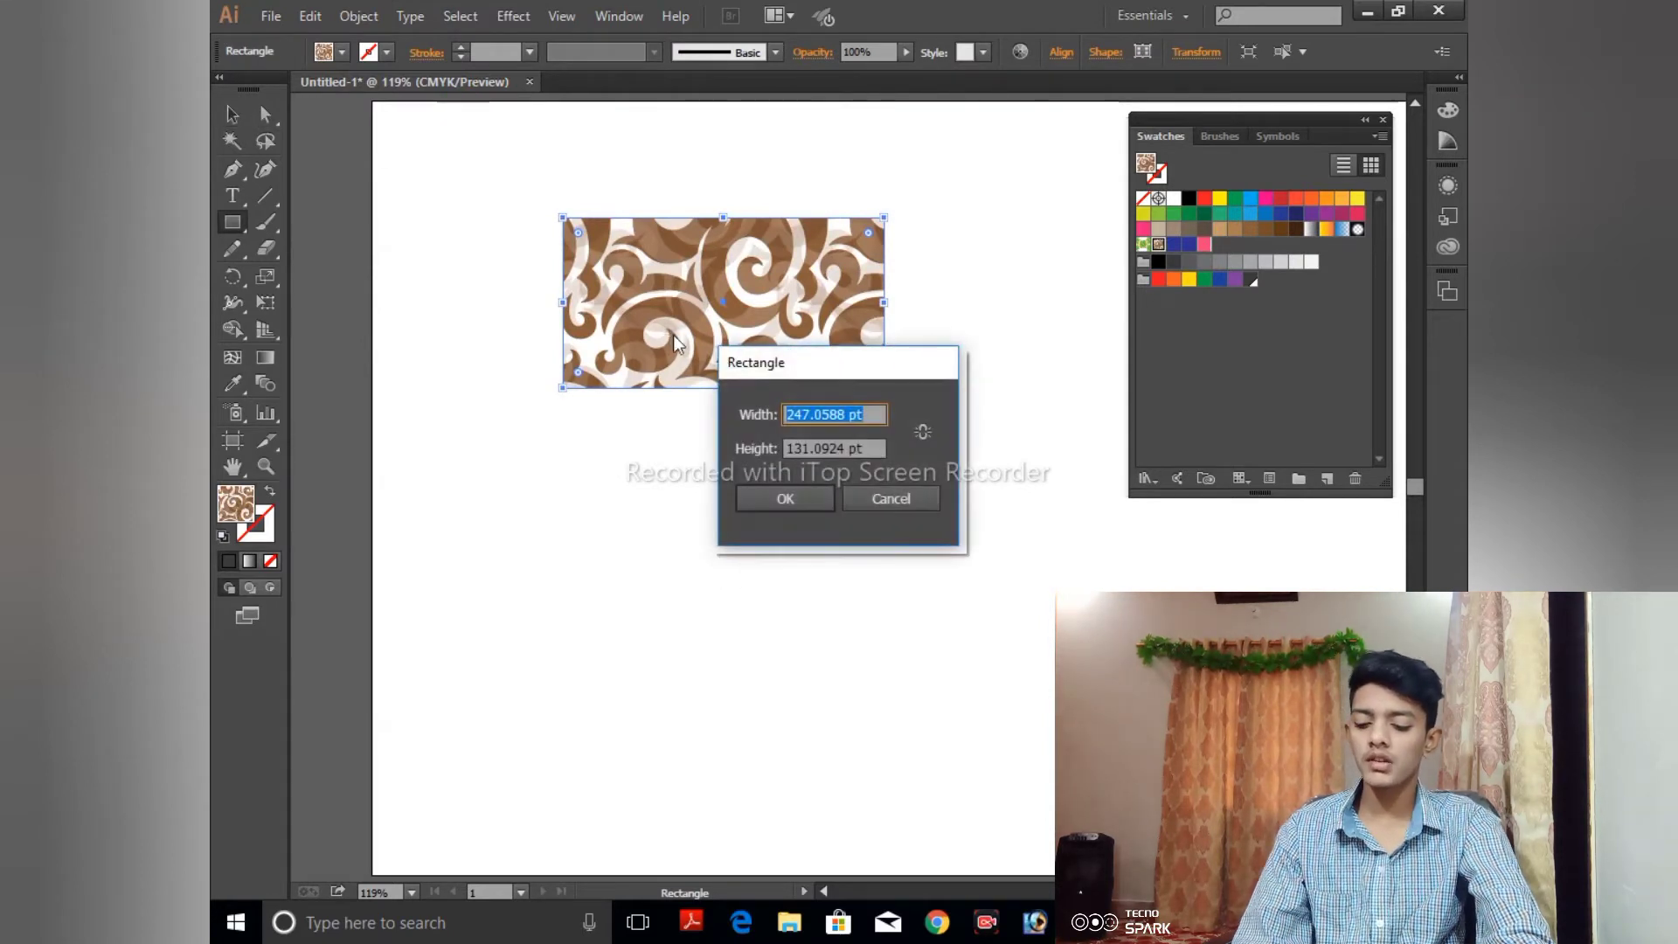
type("v")
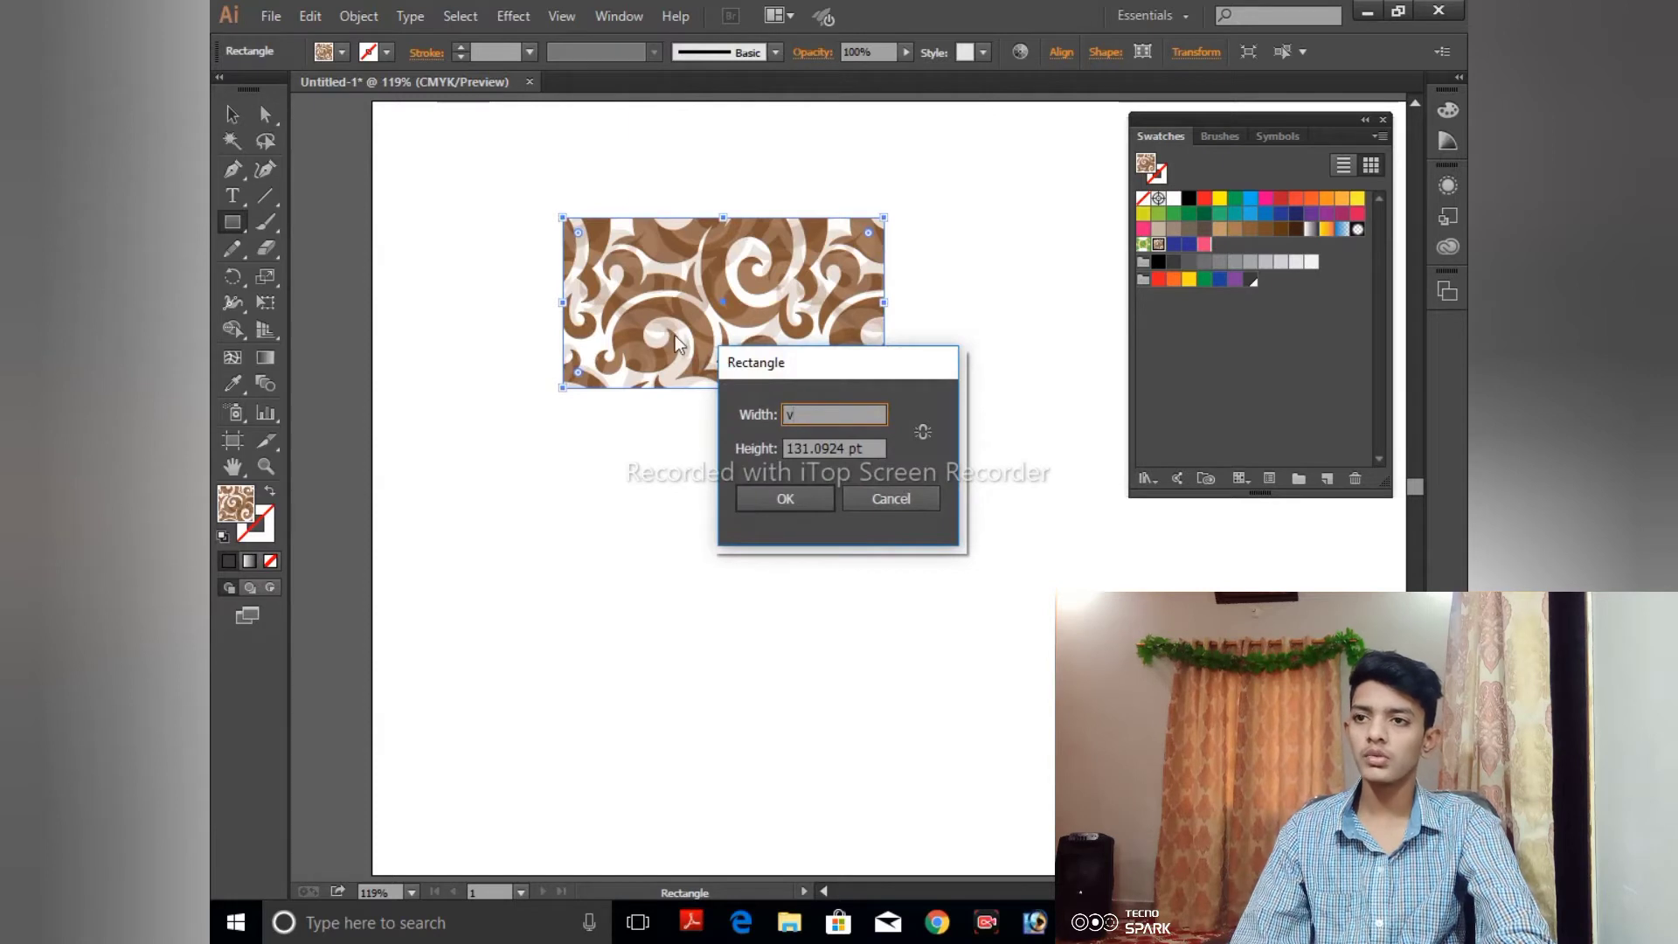
left_click(874, 502)
- Send the pattern-filled rectangle behind the star
key("v")
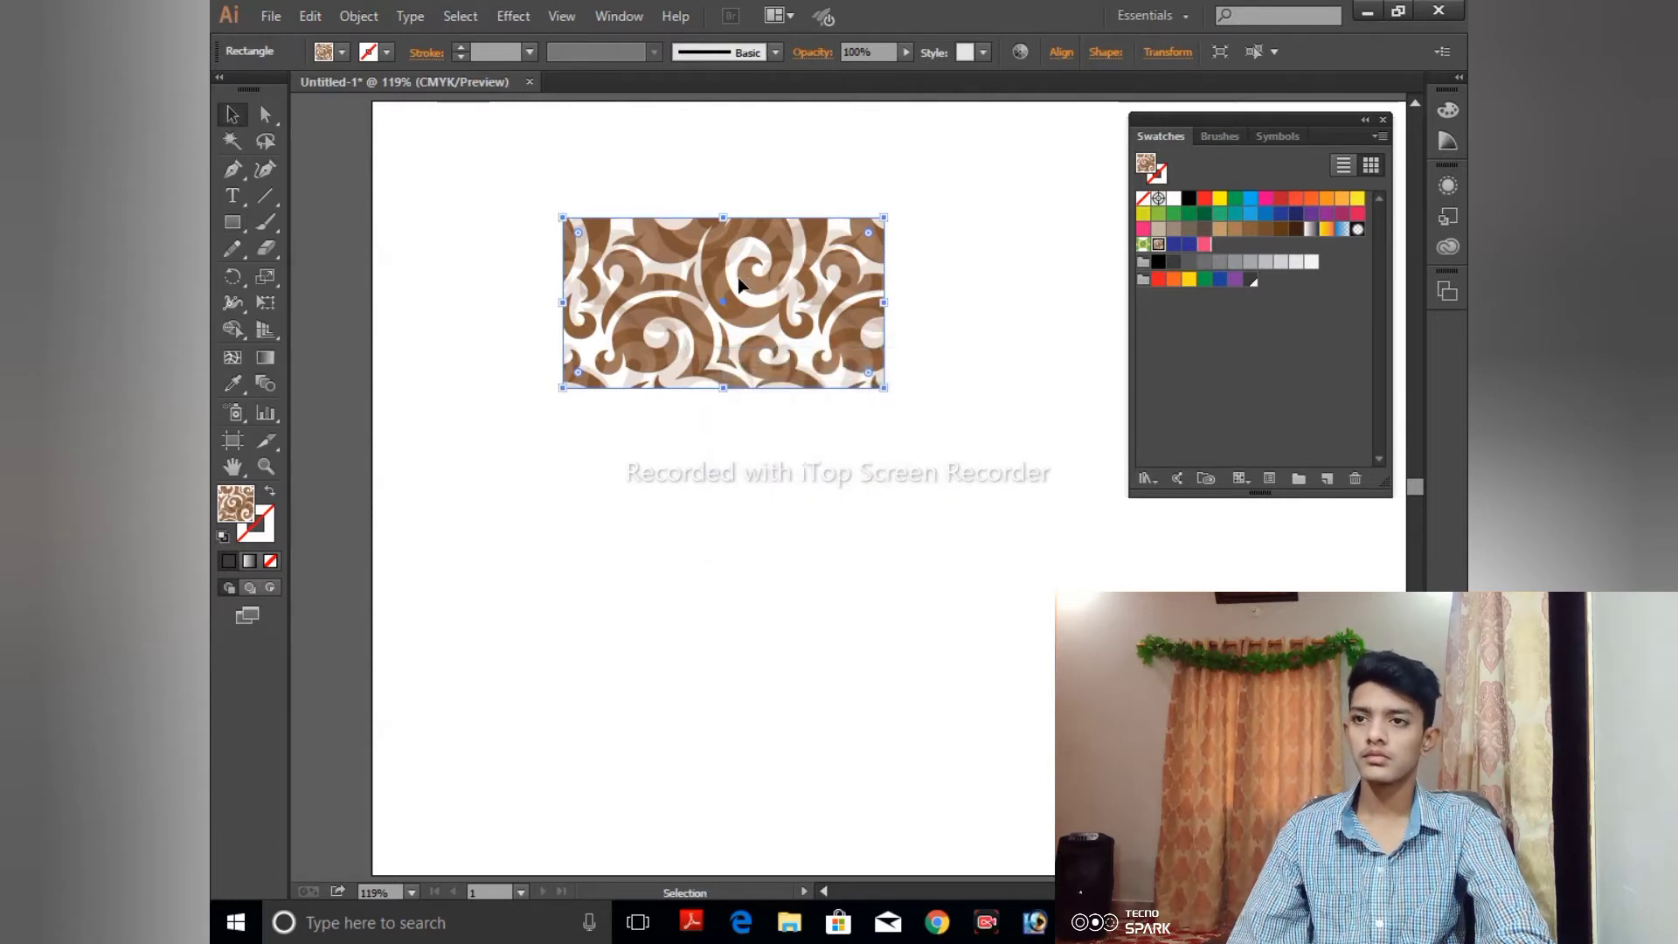
right_click(739, 278)
mouse_move(779, 590)
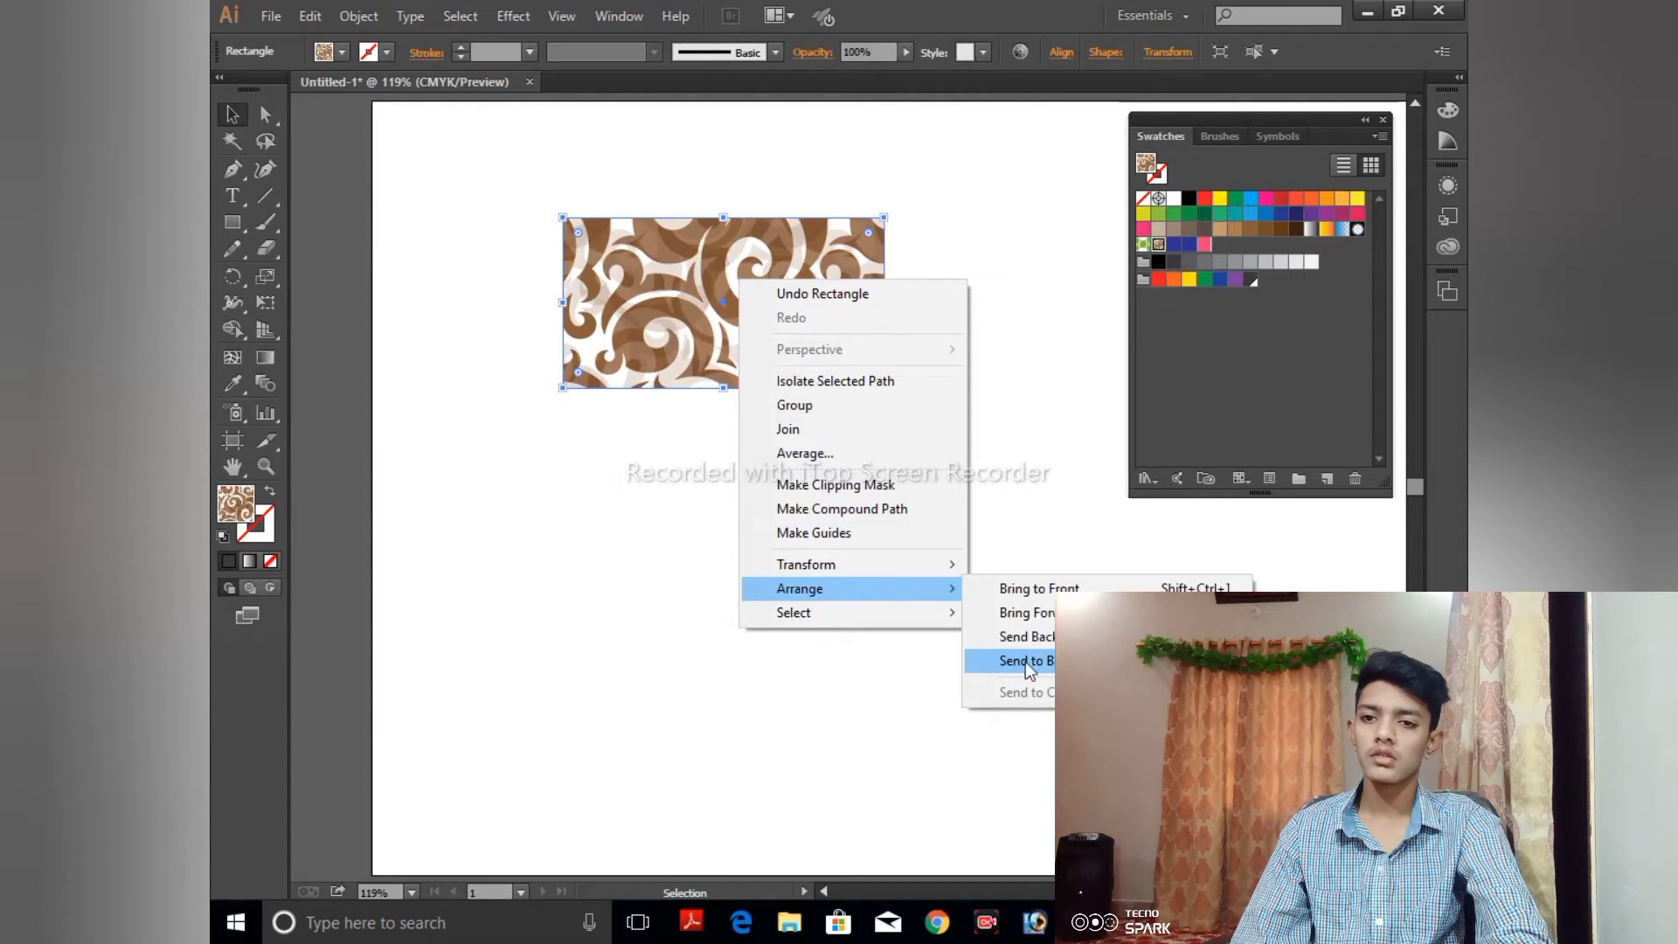
left_click(1027, 636)
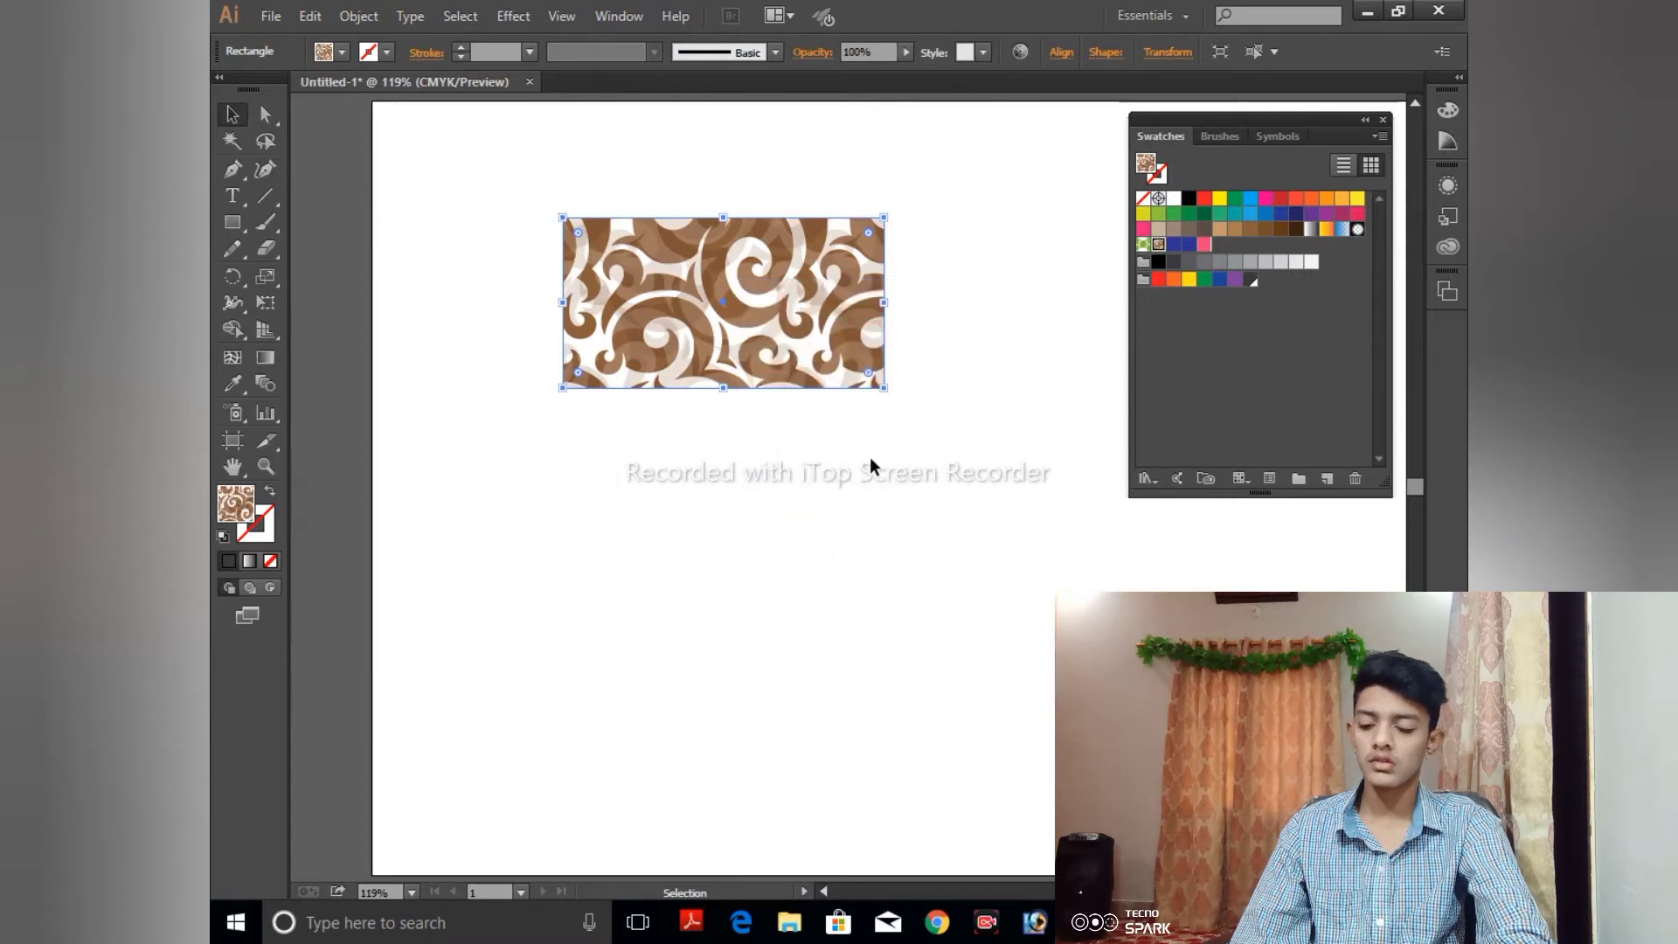
key("shift")
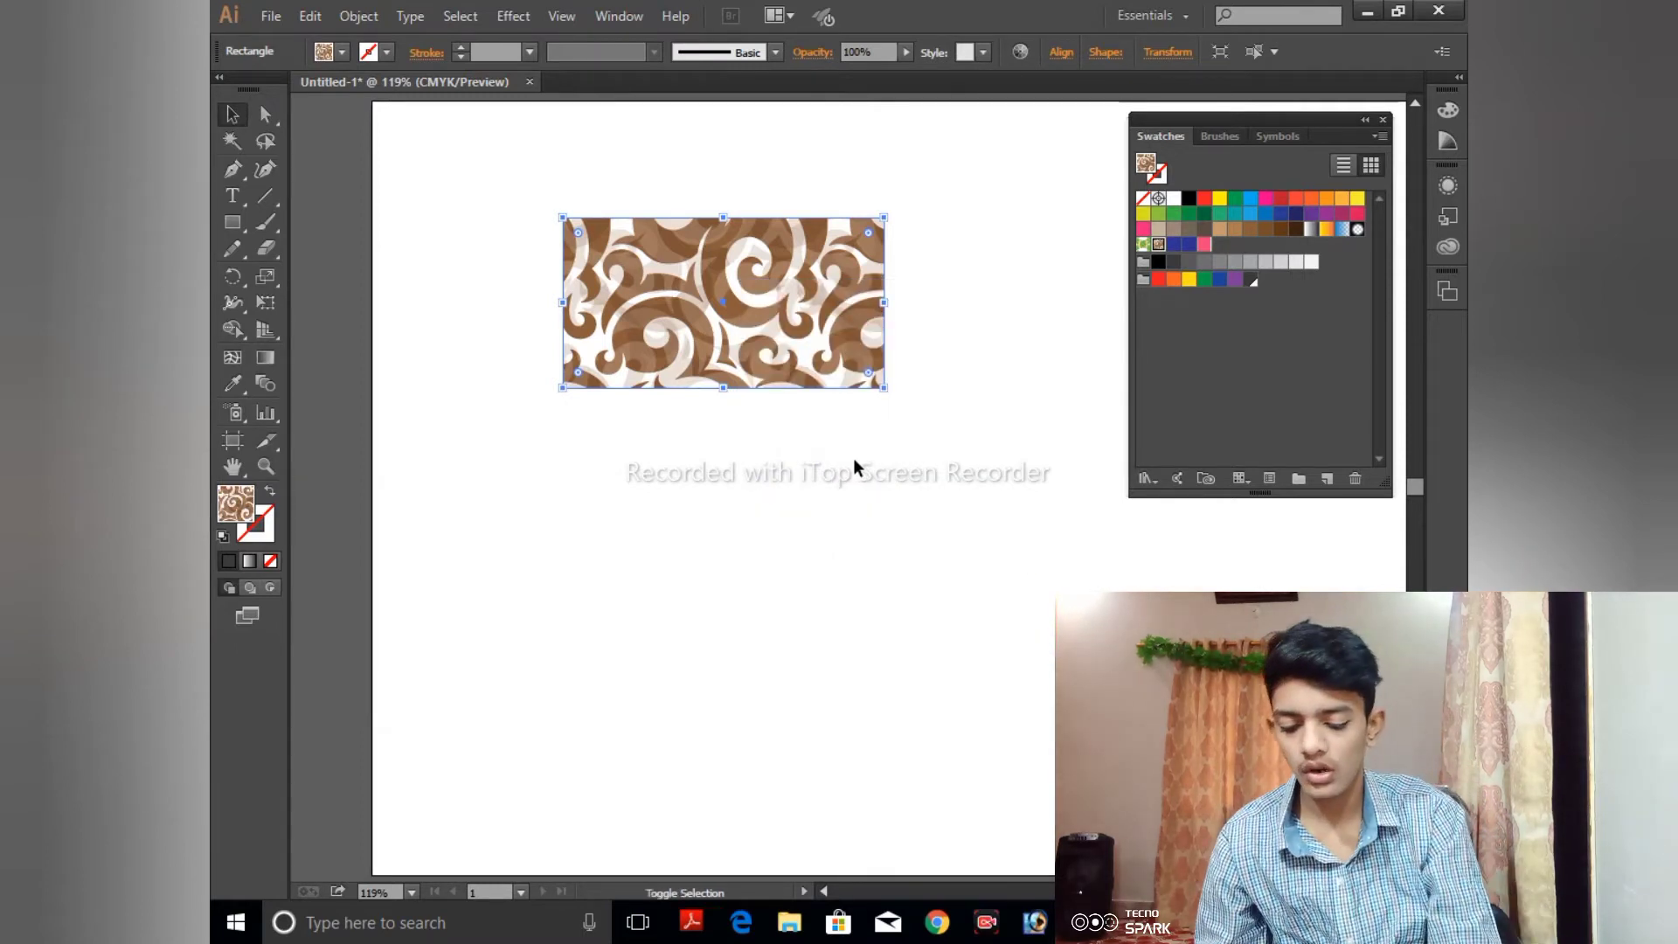
key("ctrl")
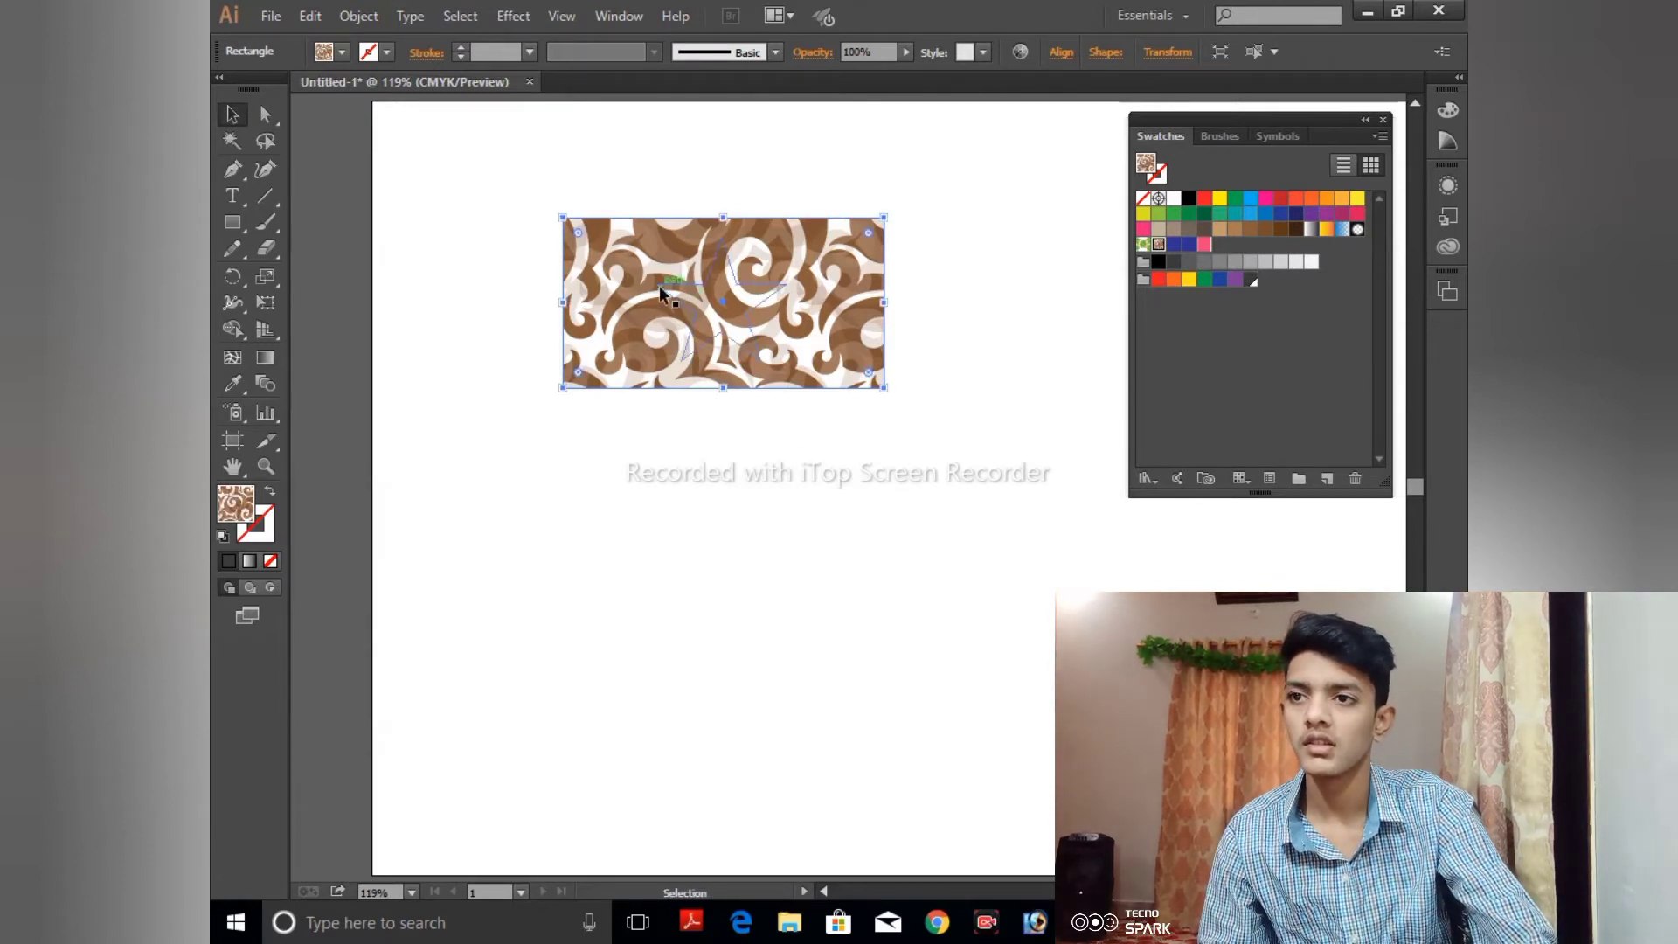
- Fill the star with the CMYK Yellow swatch and the rectangle behind it with the dark brown swatch
left_click_drag(661, 288, 693, 310)
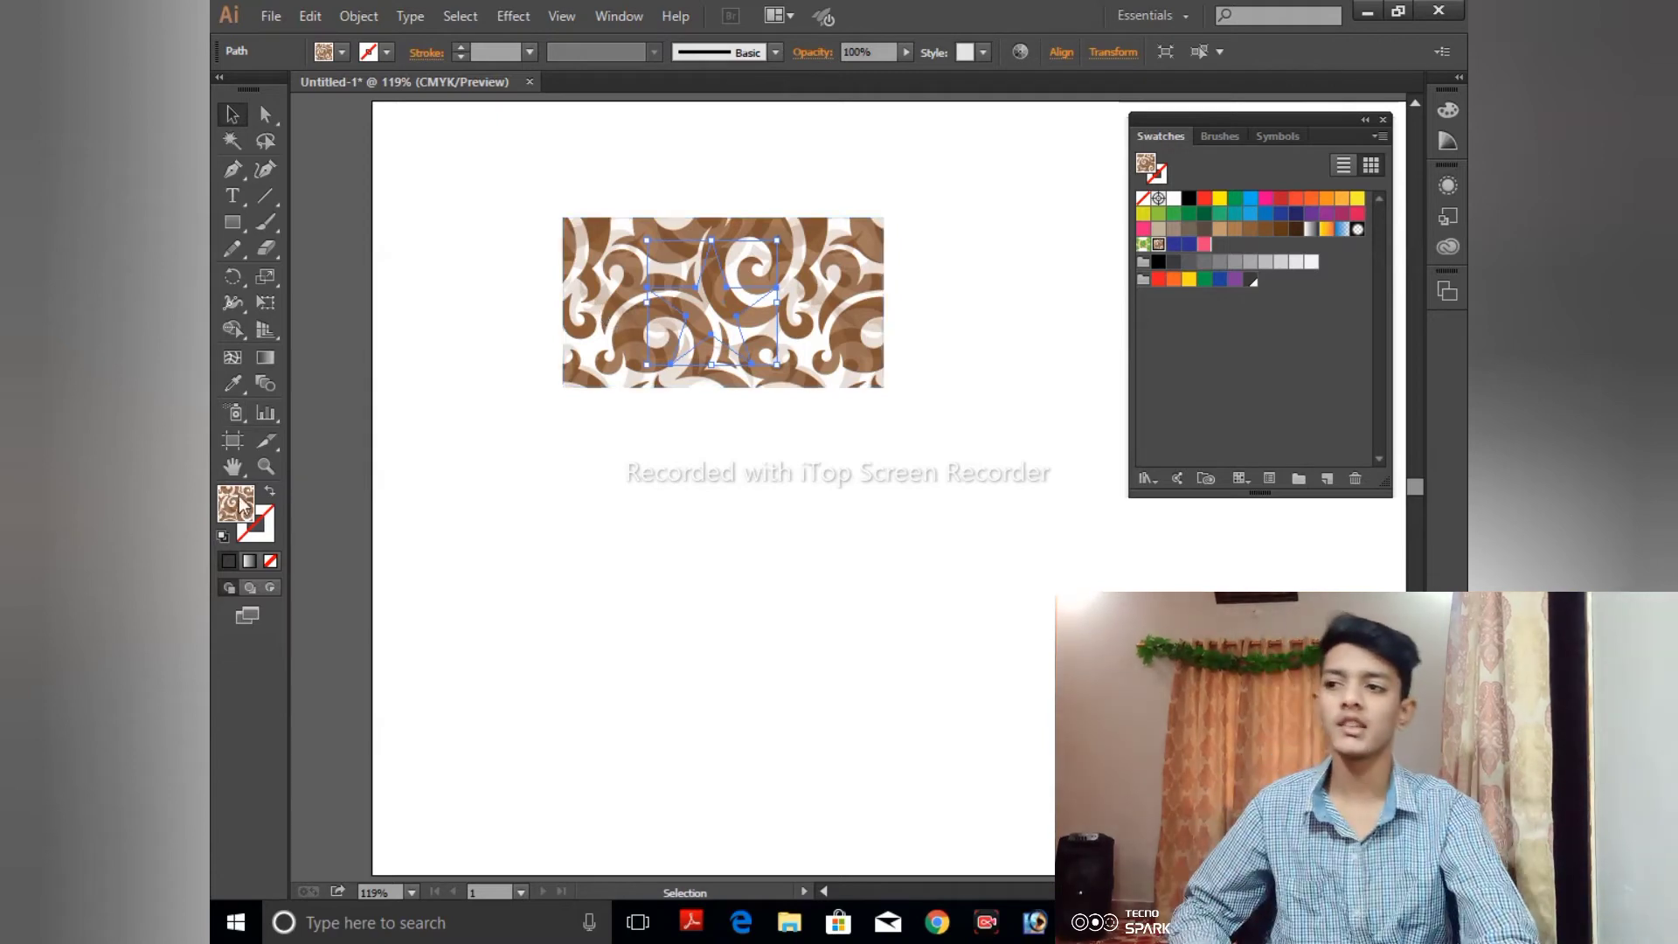
double_click(1220, 199)
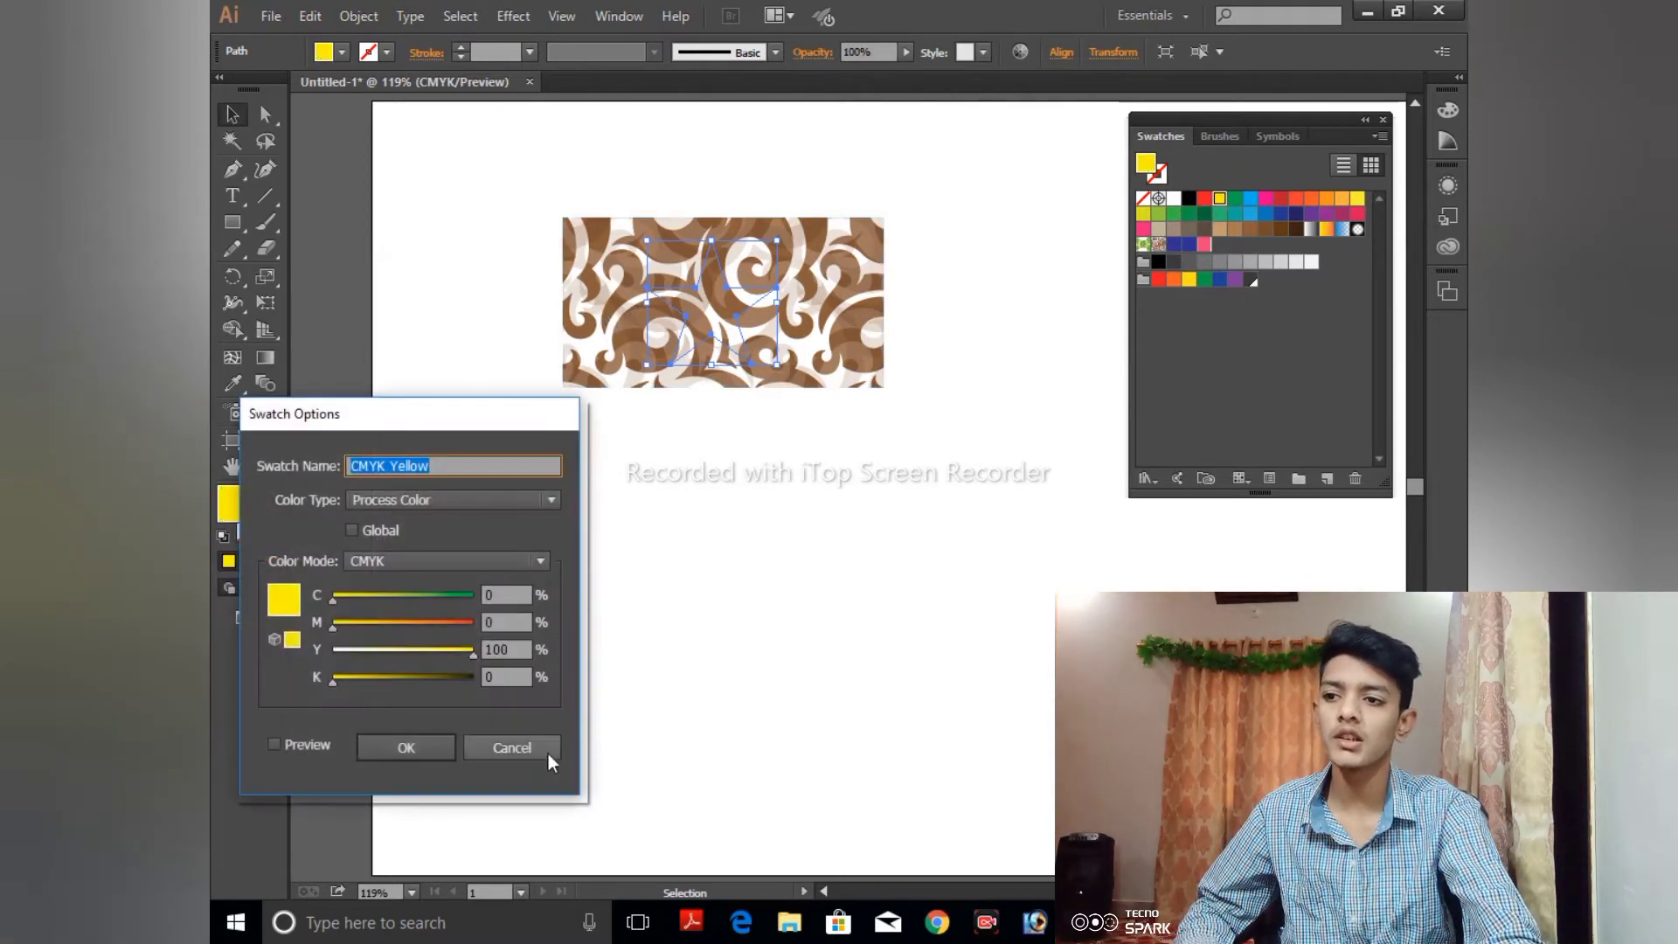
left_click(429, 747)
left_click(816, 329)
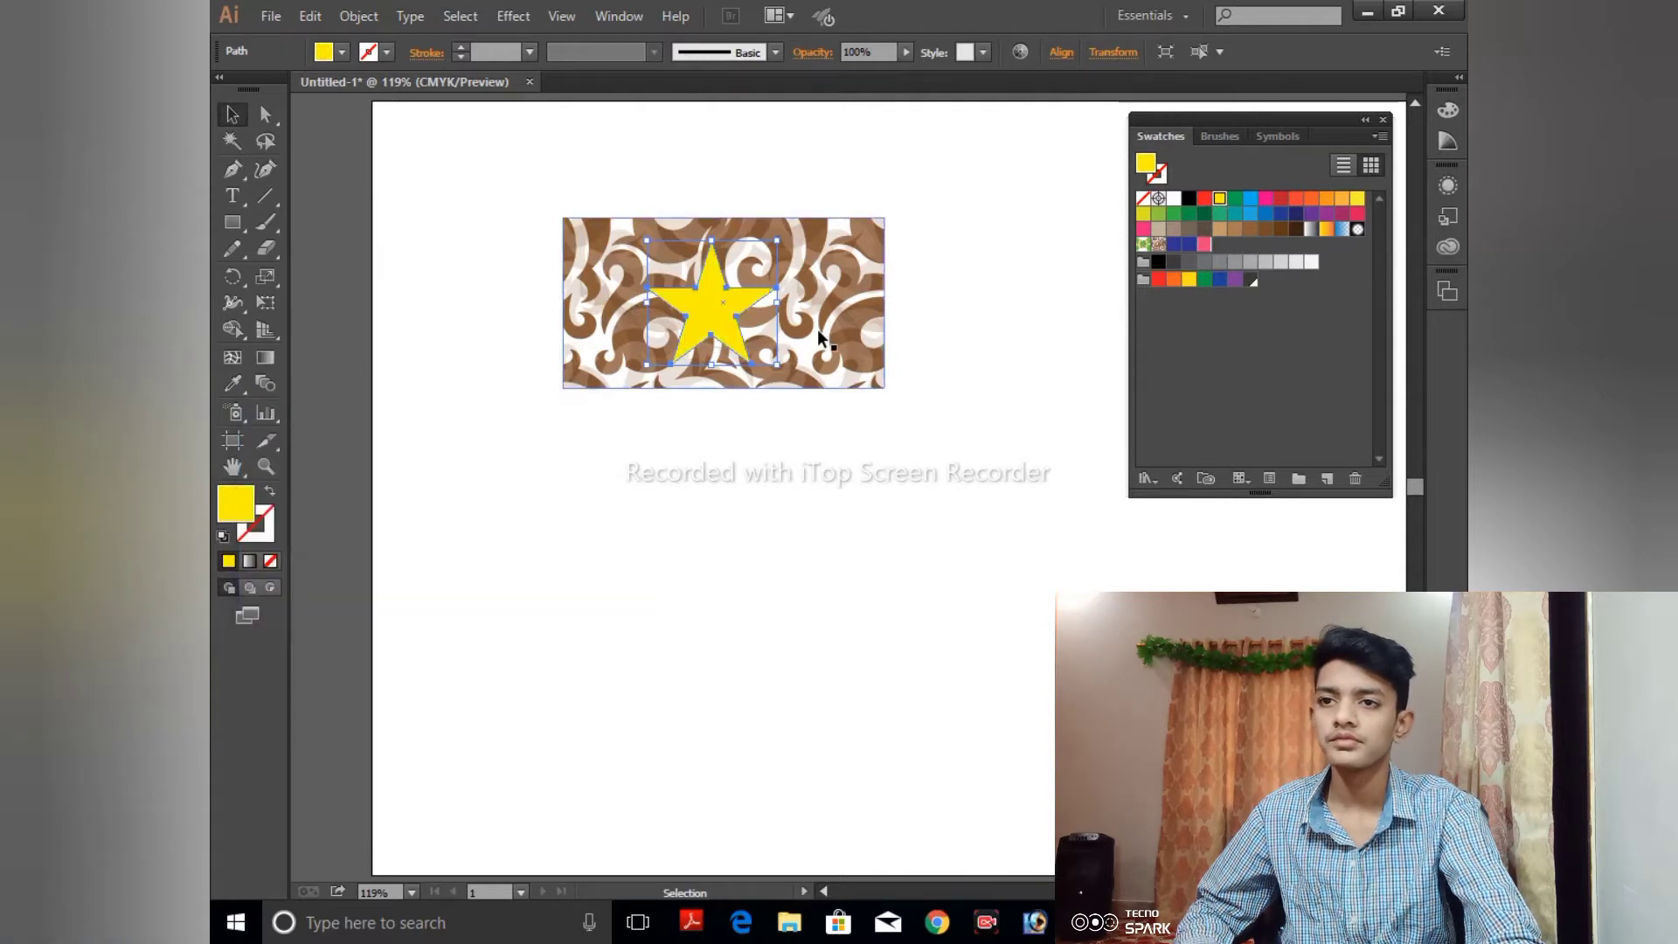
left_click(1293, 230)
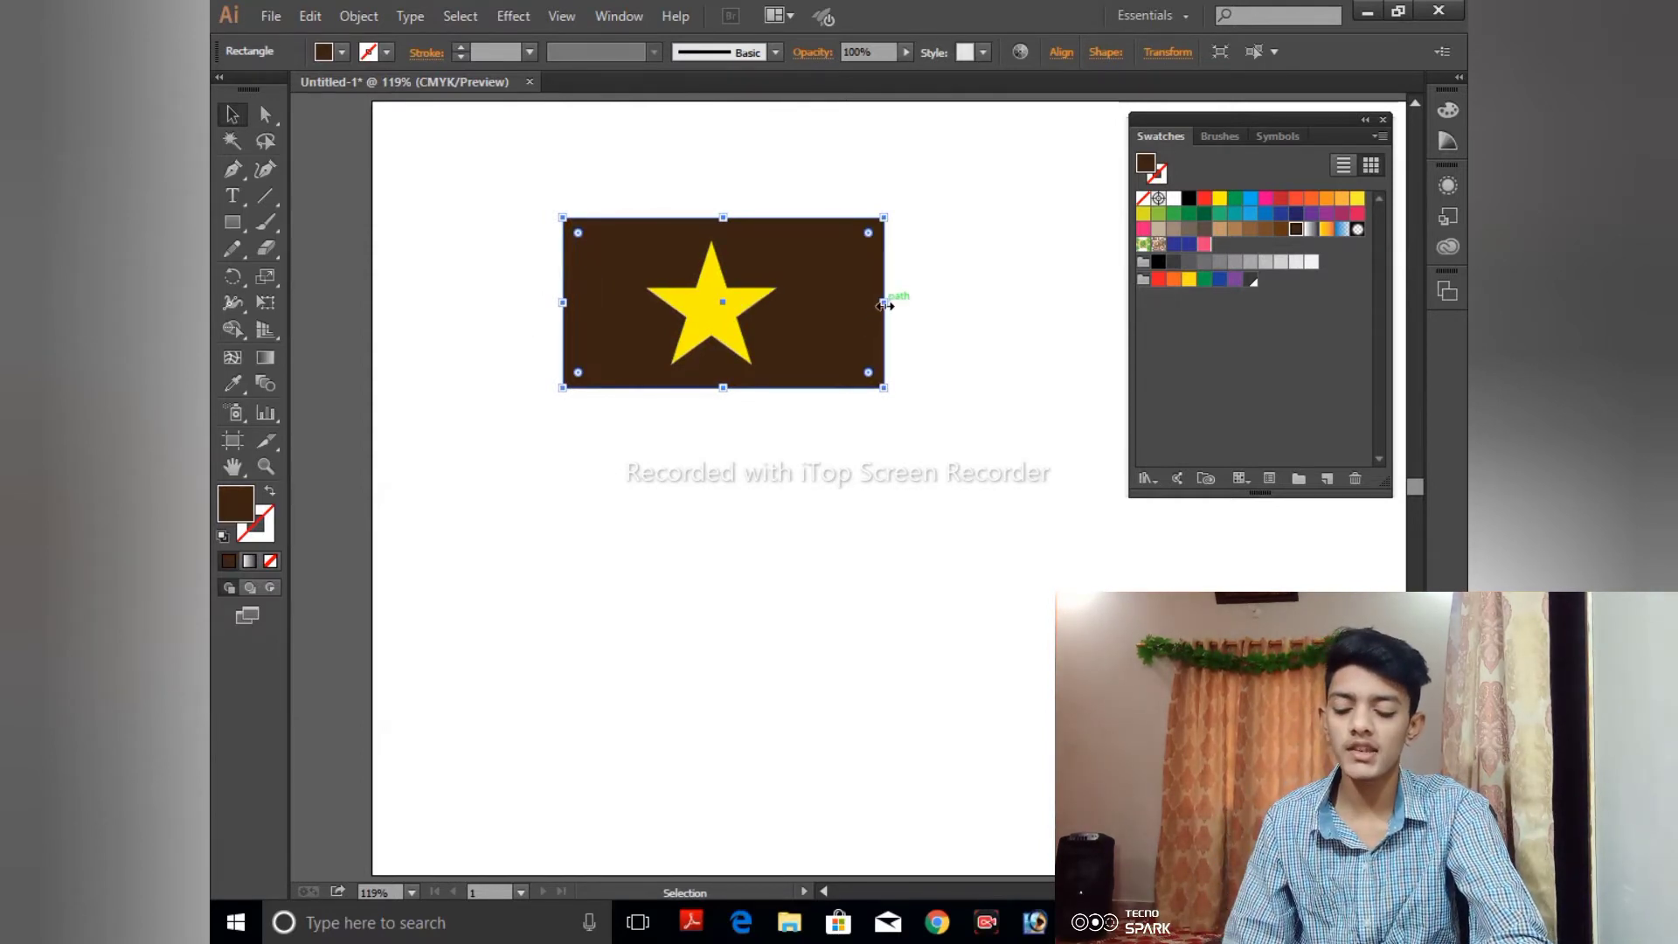
- Align the star and the brown rectangle on their horizontal centers
left_click_drag(497, 154, 932, 486)
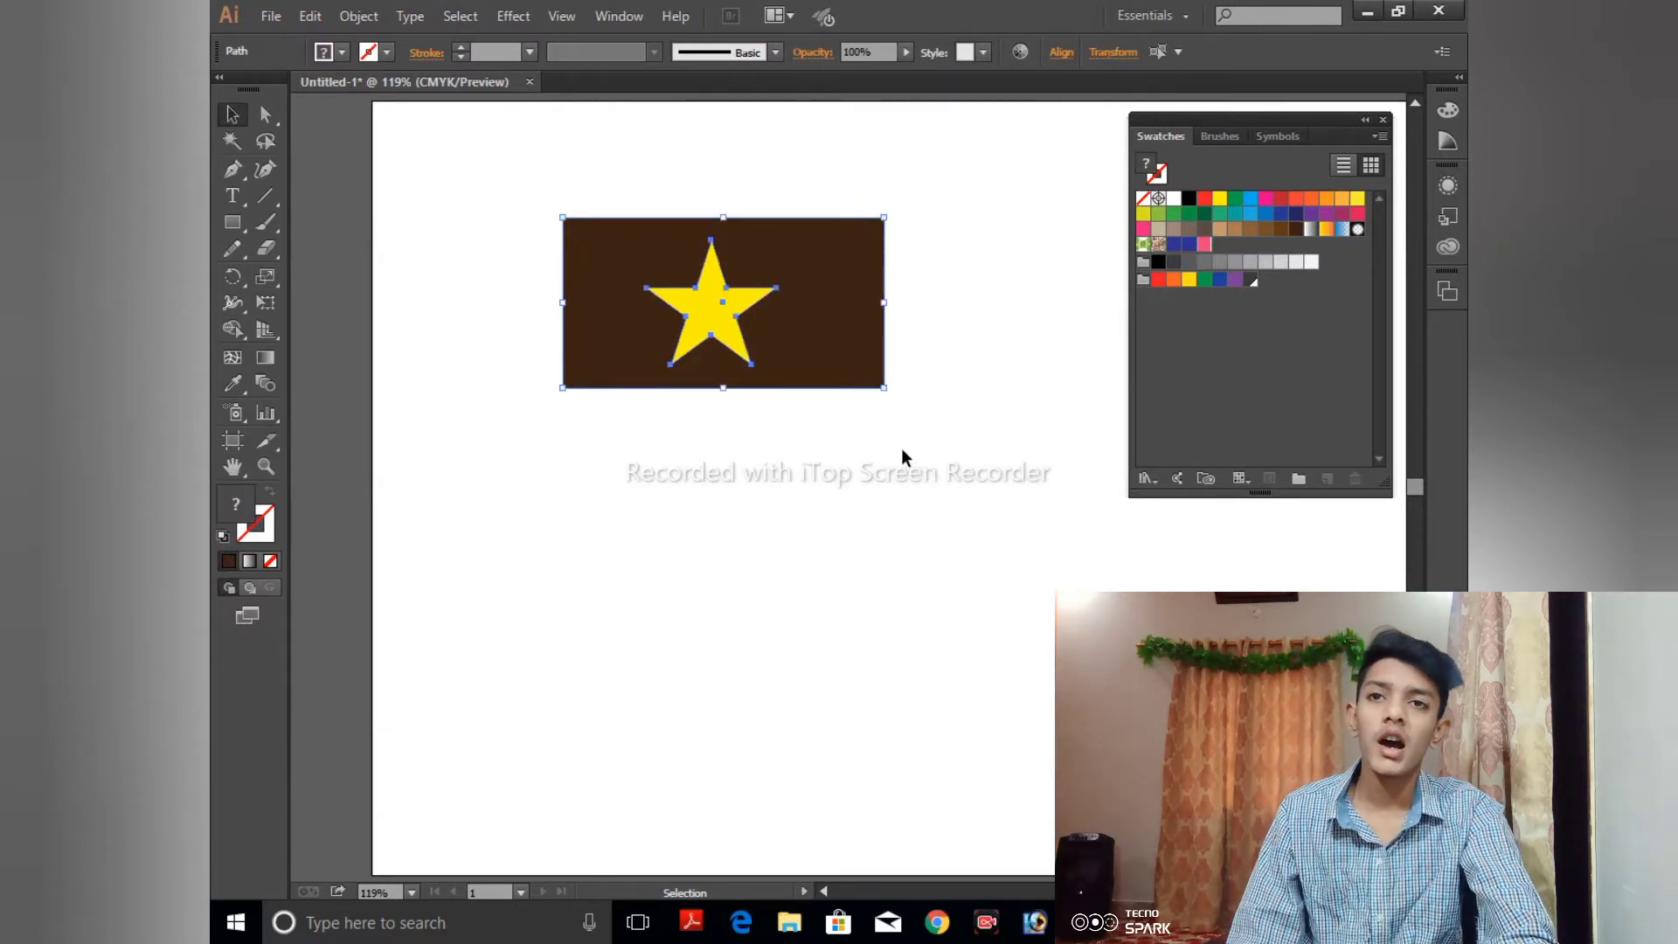
left_click(1059, 53)
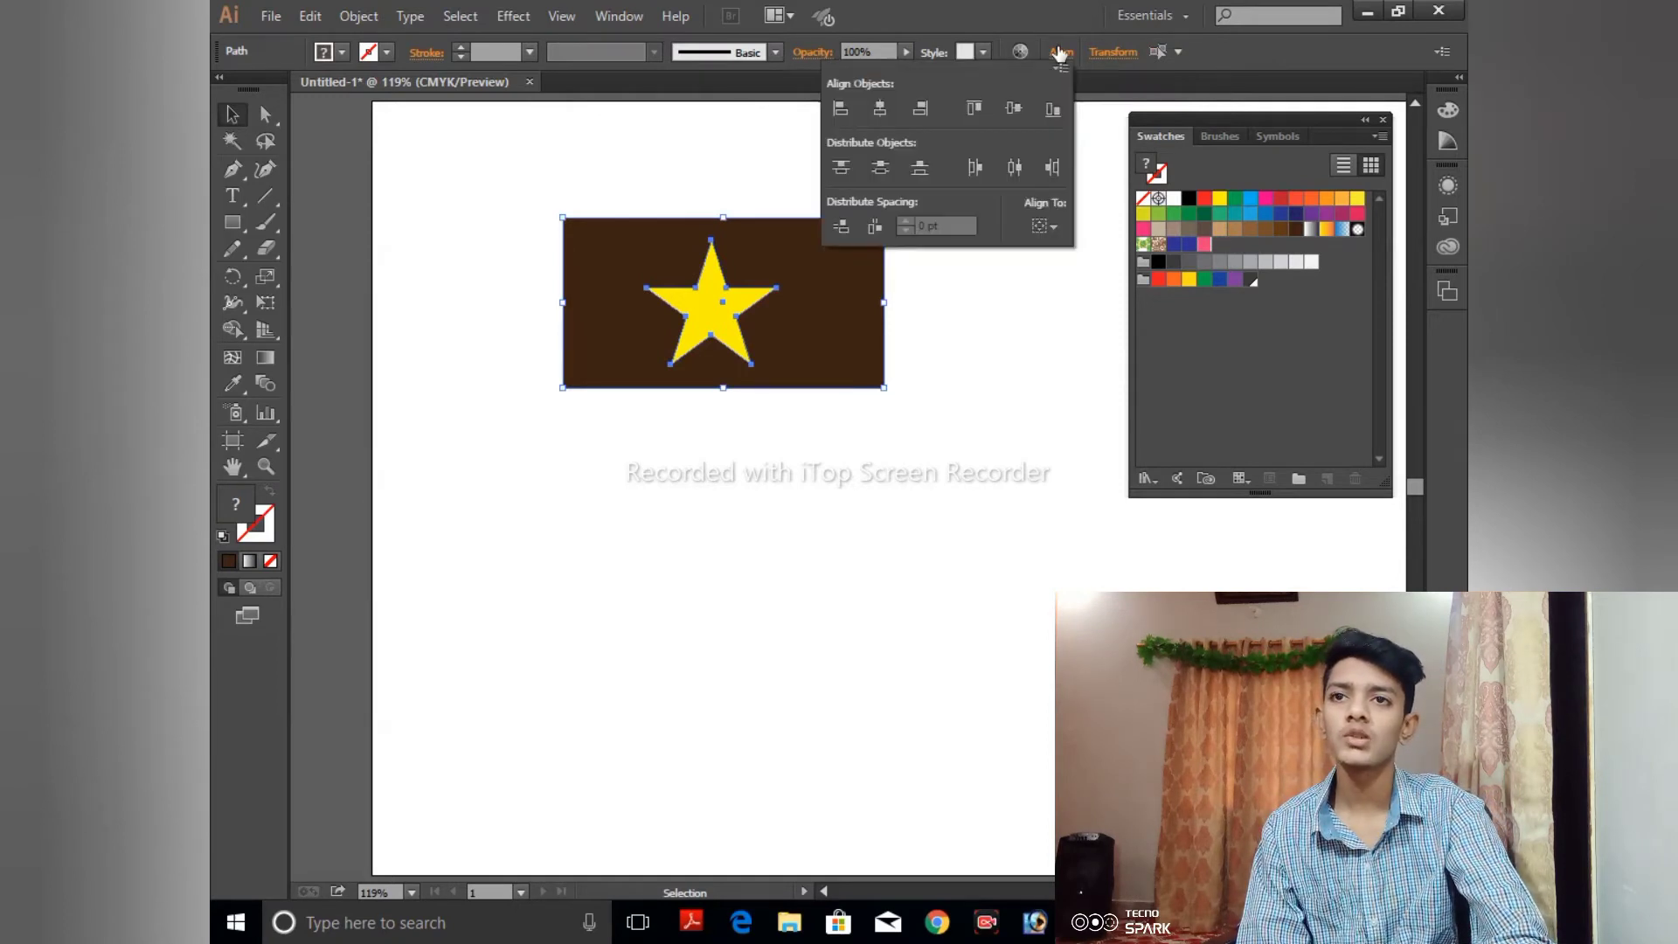
left_click(877, 117)
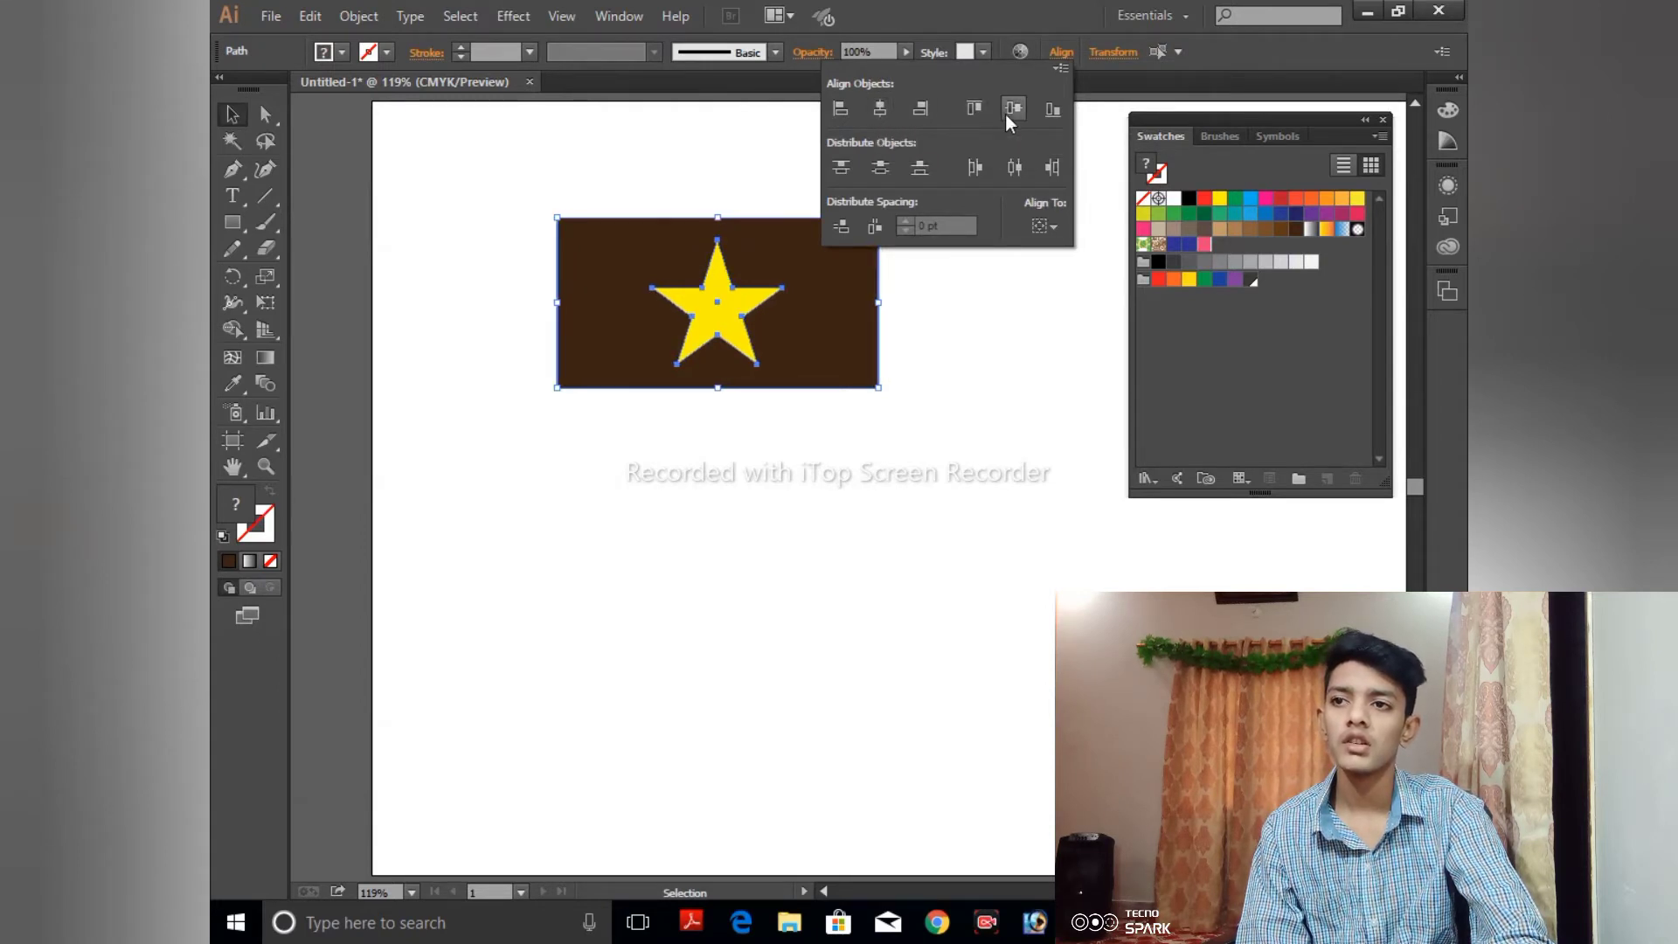
left_click(718, 127)
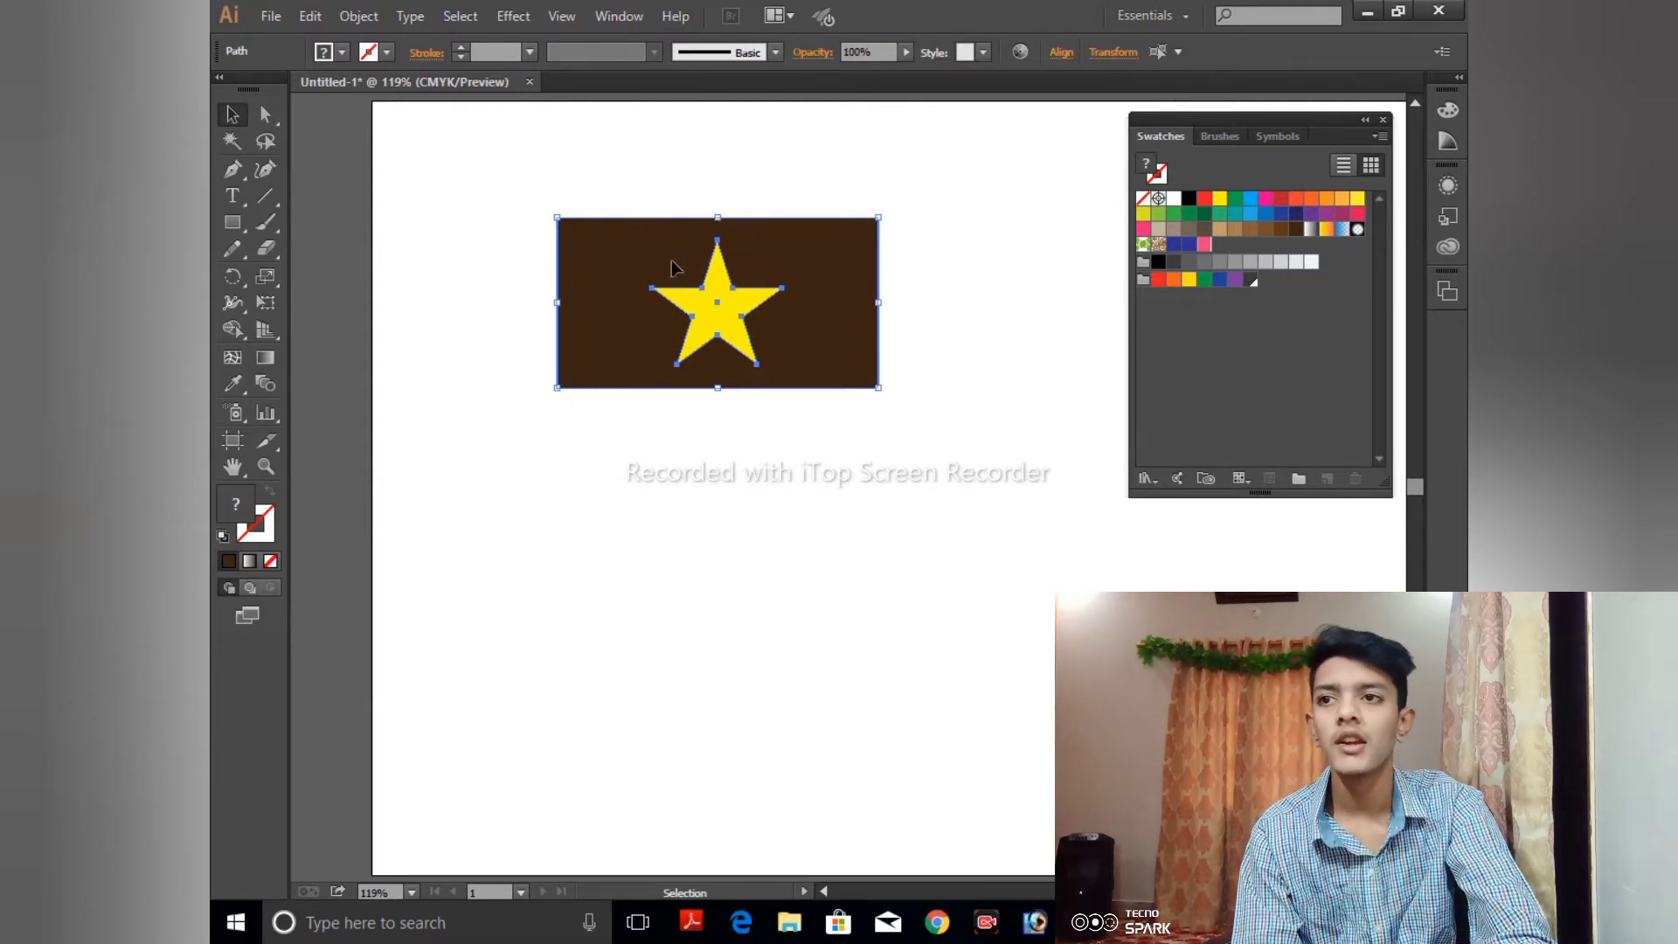
- Narrow the brown rectangle evenly from both sides around the star, and undo the move that pulls it away from the star
left_click(540, 285)
left_click(560, 318)
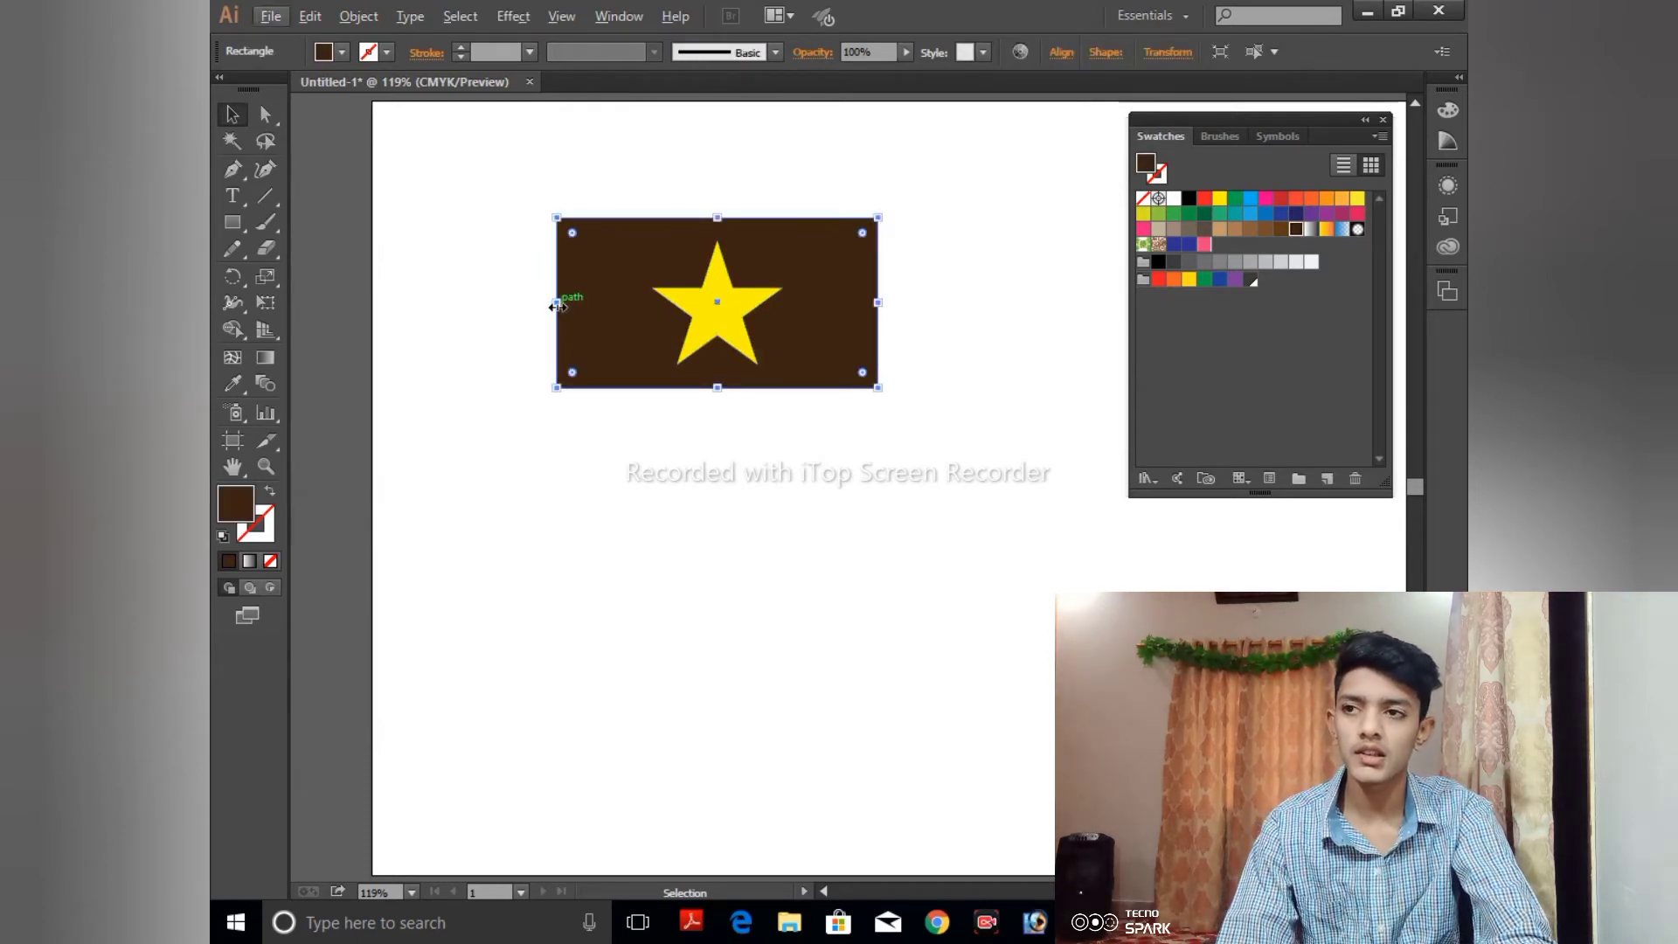
left_click_drag(557, 306, 818, 452)
left_click(568, 172)
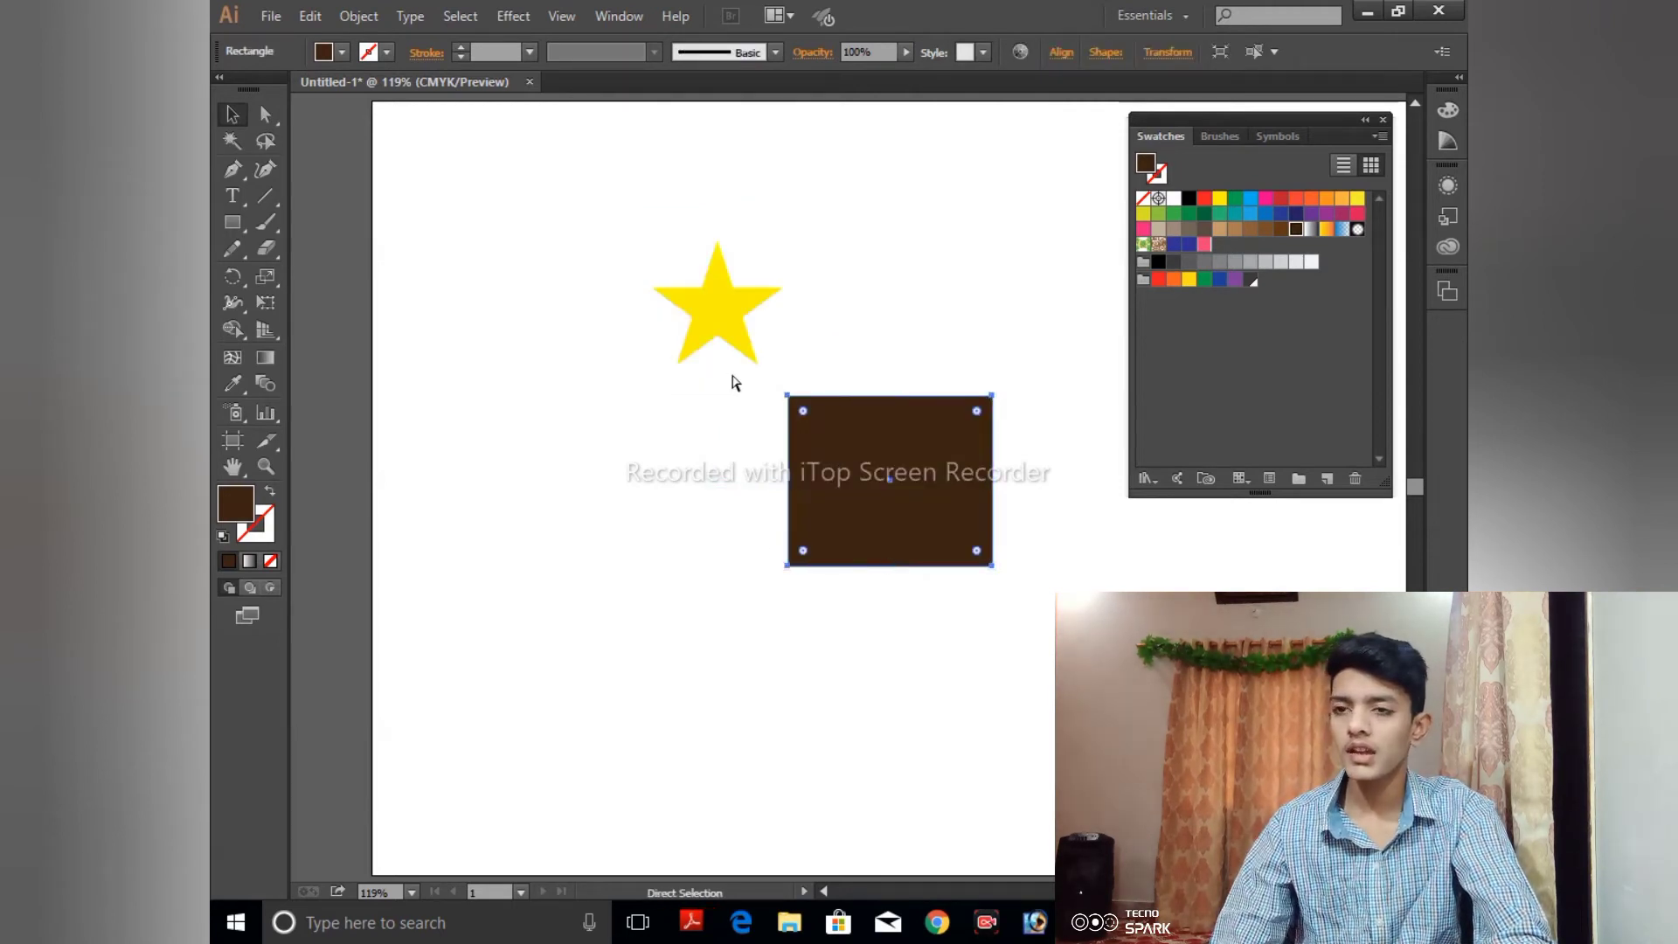
key("ctrl+z")
- Save the star and brown rectangle together as a new pattern swatch, and move the original artwork off the artboard, just above it
left_click_drag(502, 155, 897, 435)
left_click_drag(720, 328, 1214, 359)
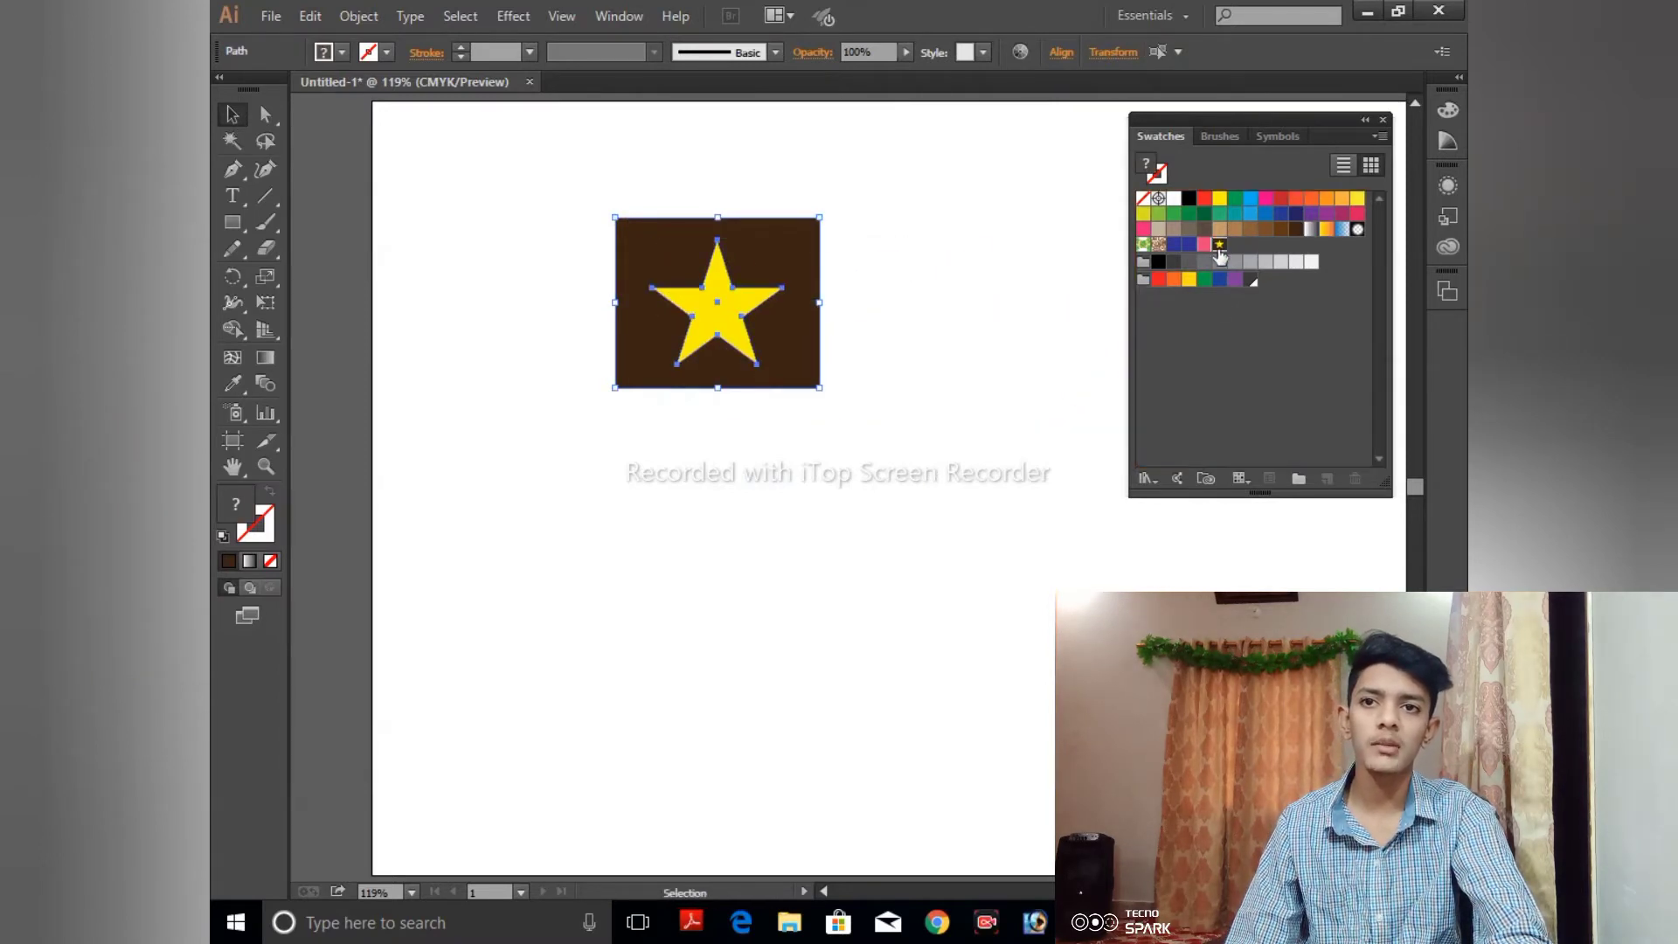
key("ctrl+minus")
key("ctrl+minus")
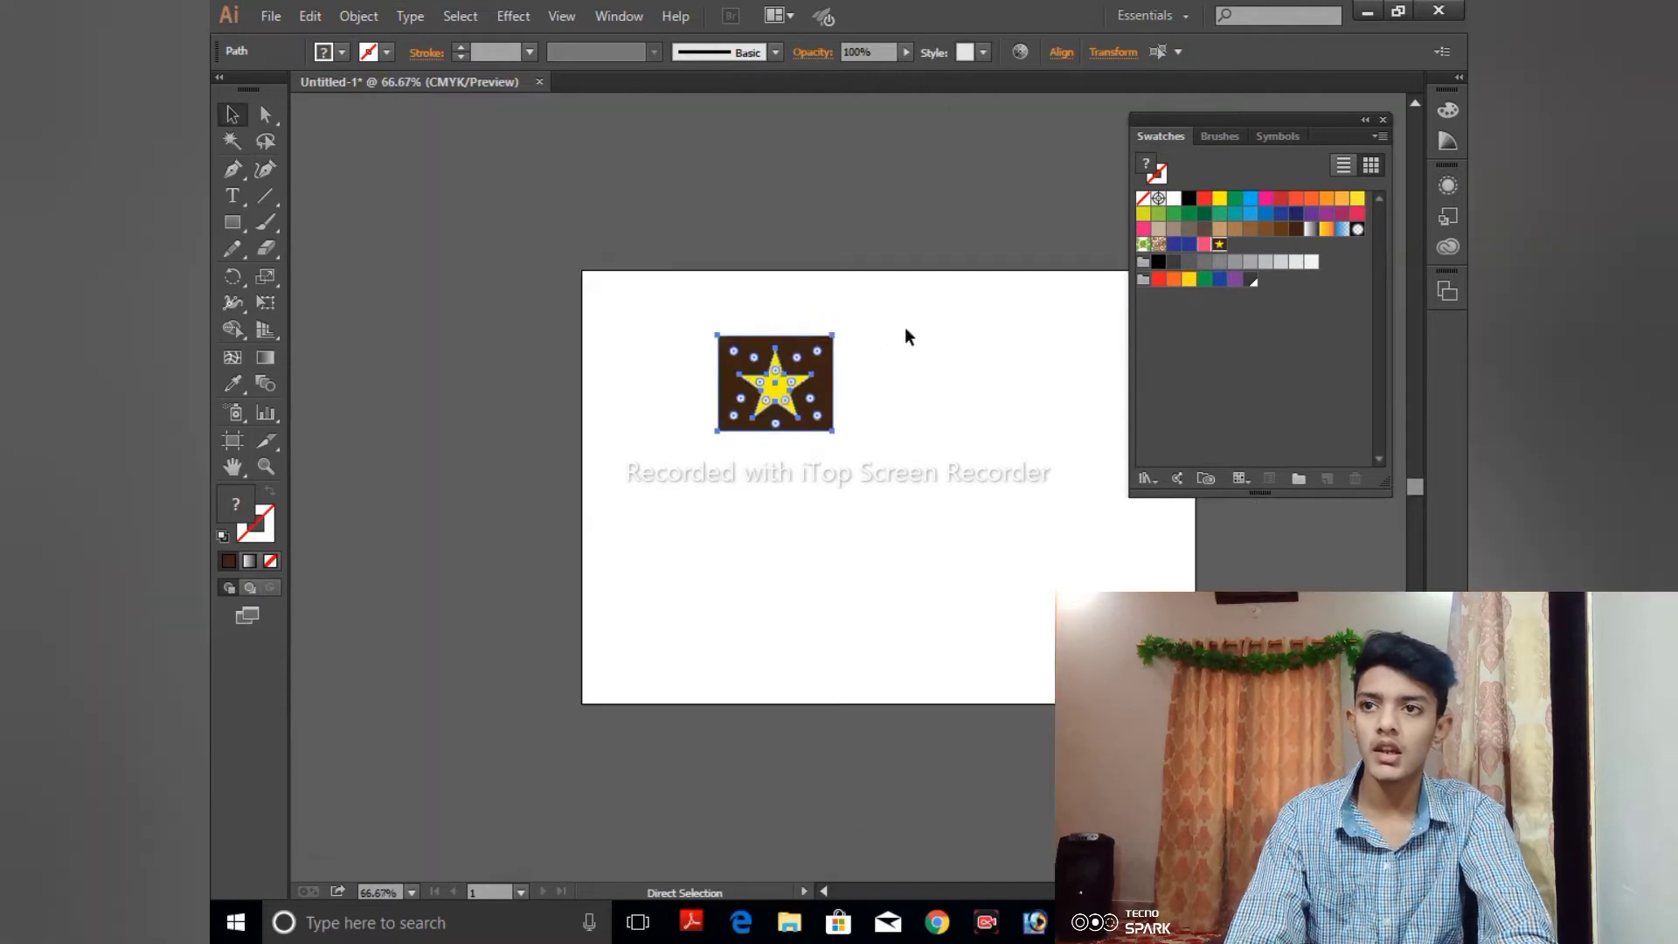
left_click_drag(790, 349, 815, 185)
double_click(814, 185)
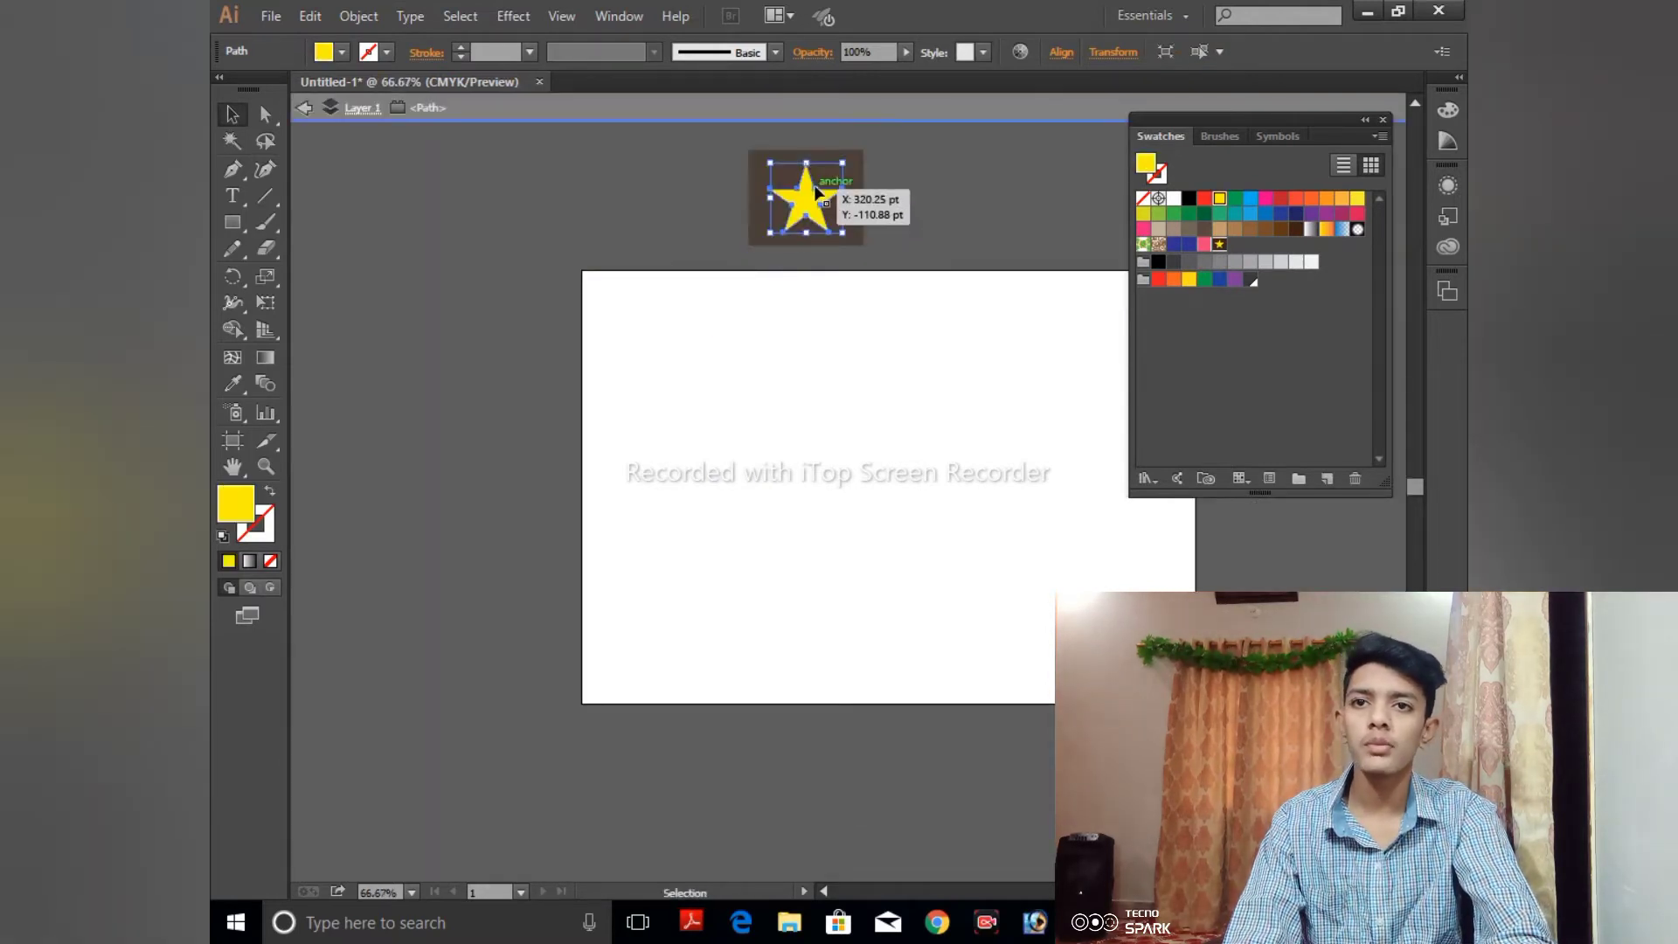
left_click(302, 107)
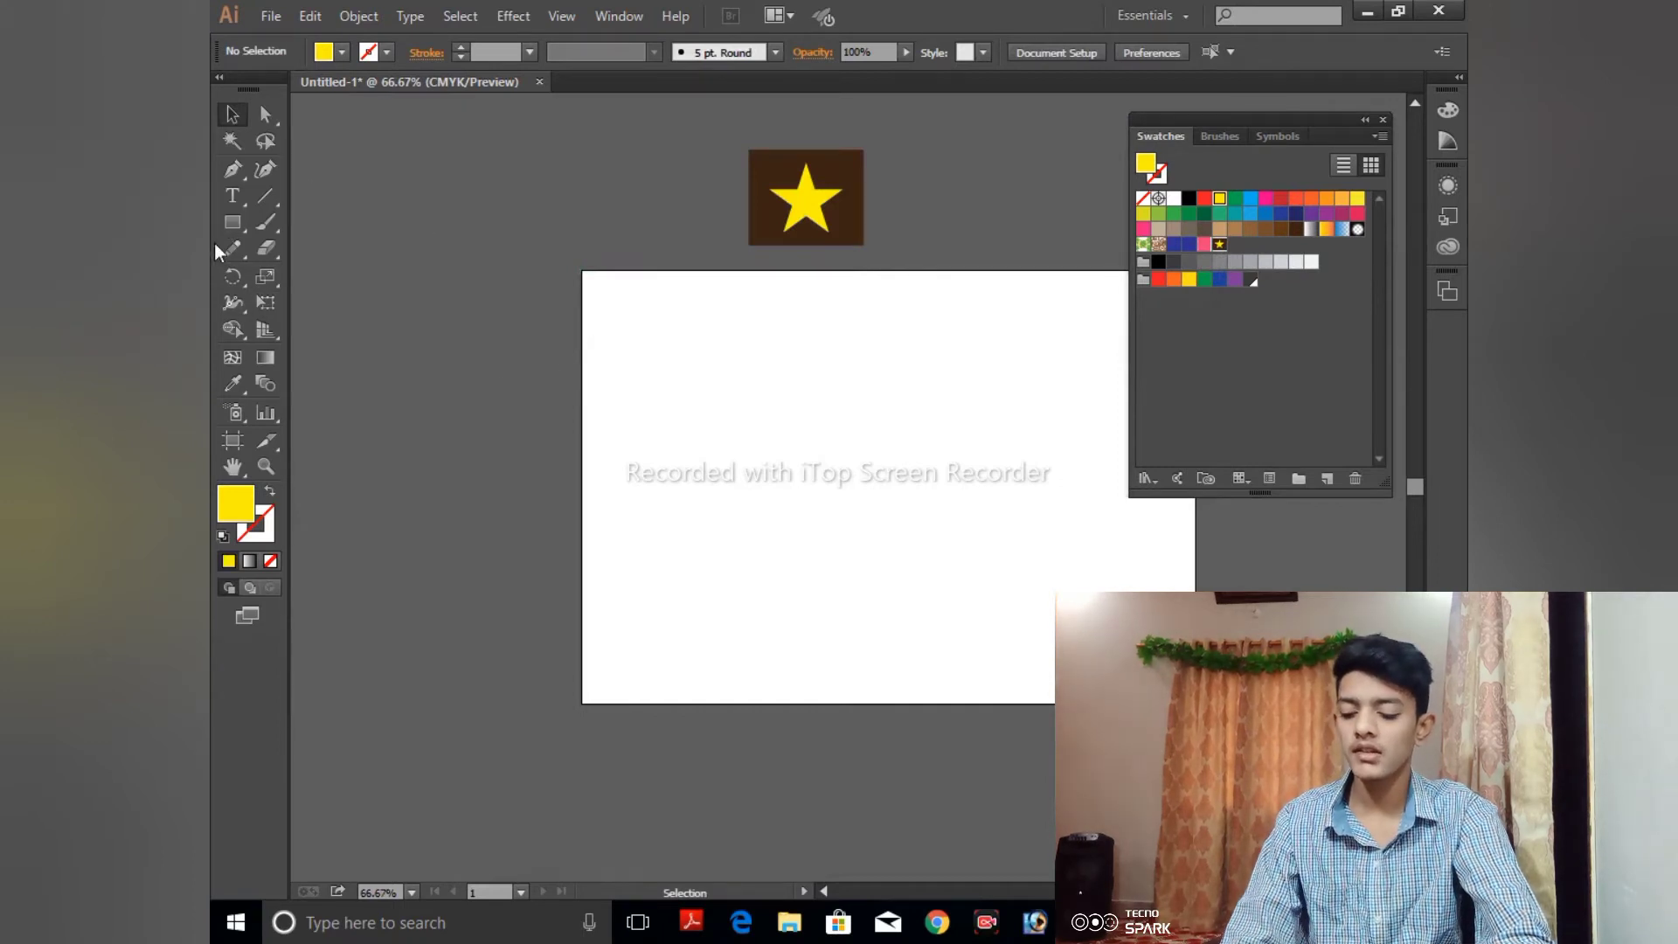
- Draw a large rectangle across the middle of the artboard and fill it with the New Pattern Swatch 2 star pattern
left_click(232, 222)
left_click_drag(616, 361, 1110, 583)
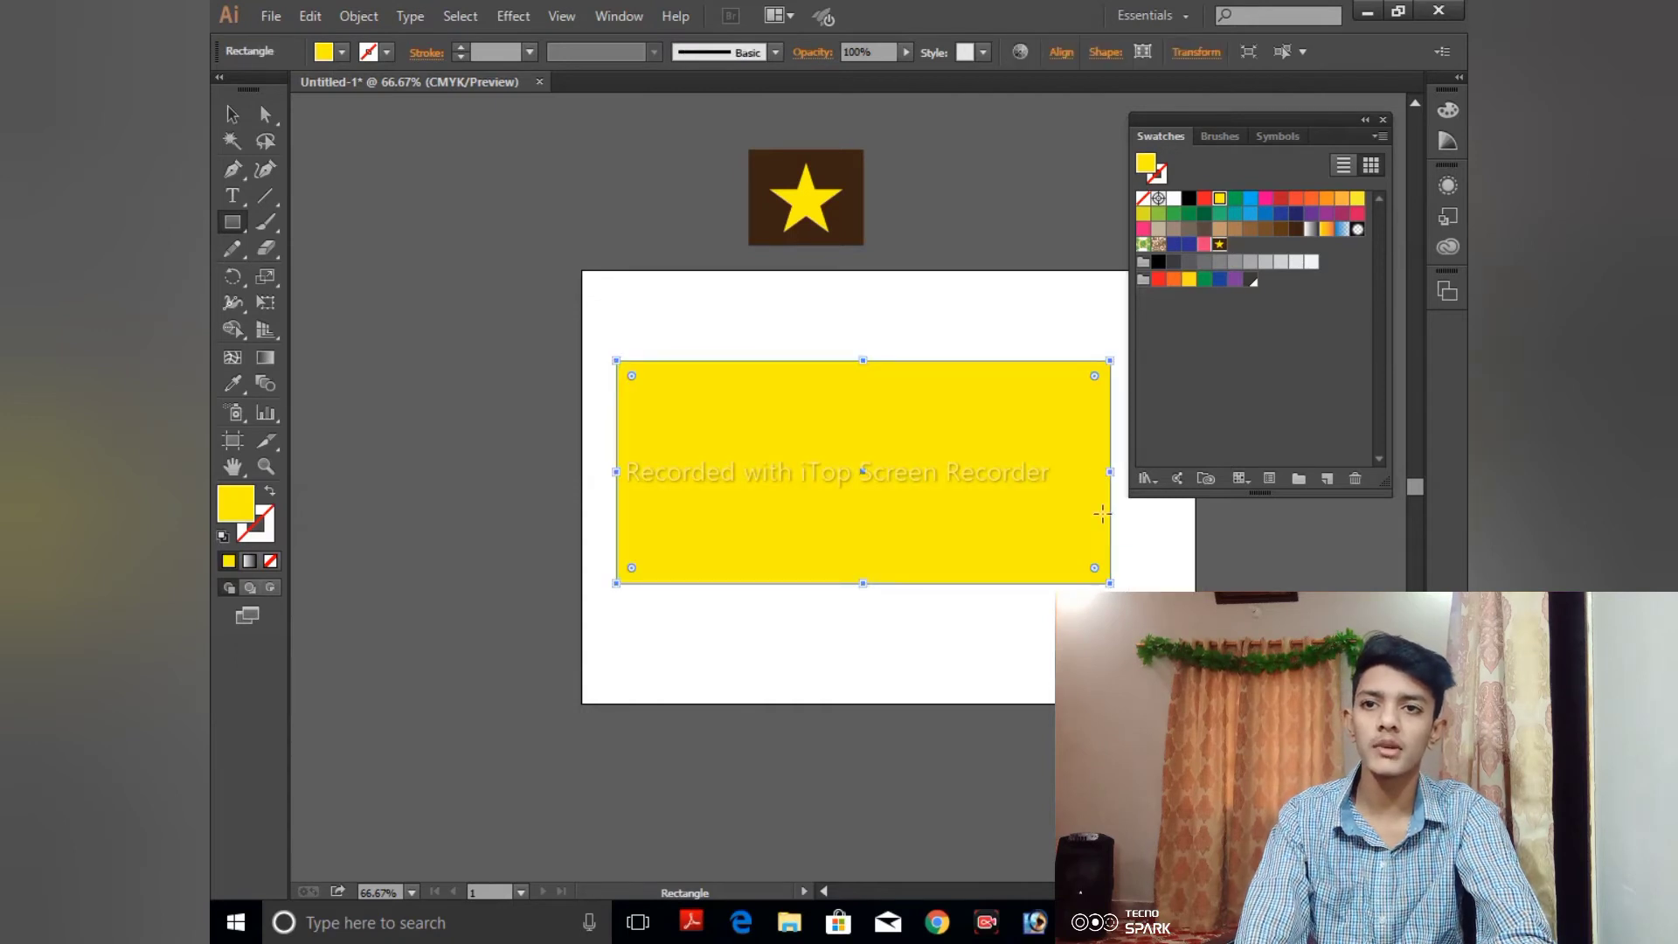
left_click(1220, 245)
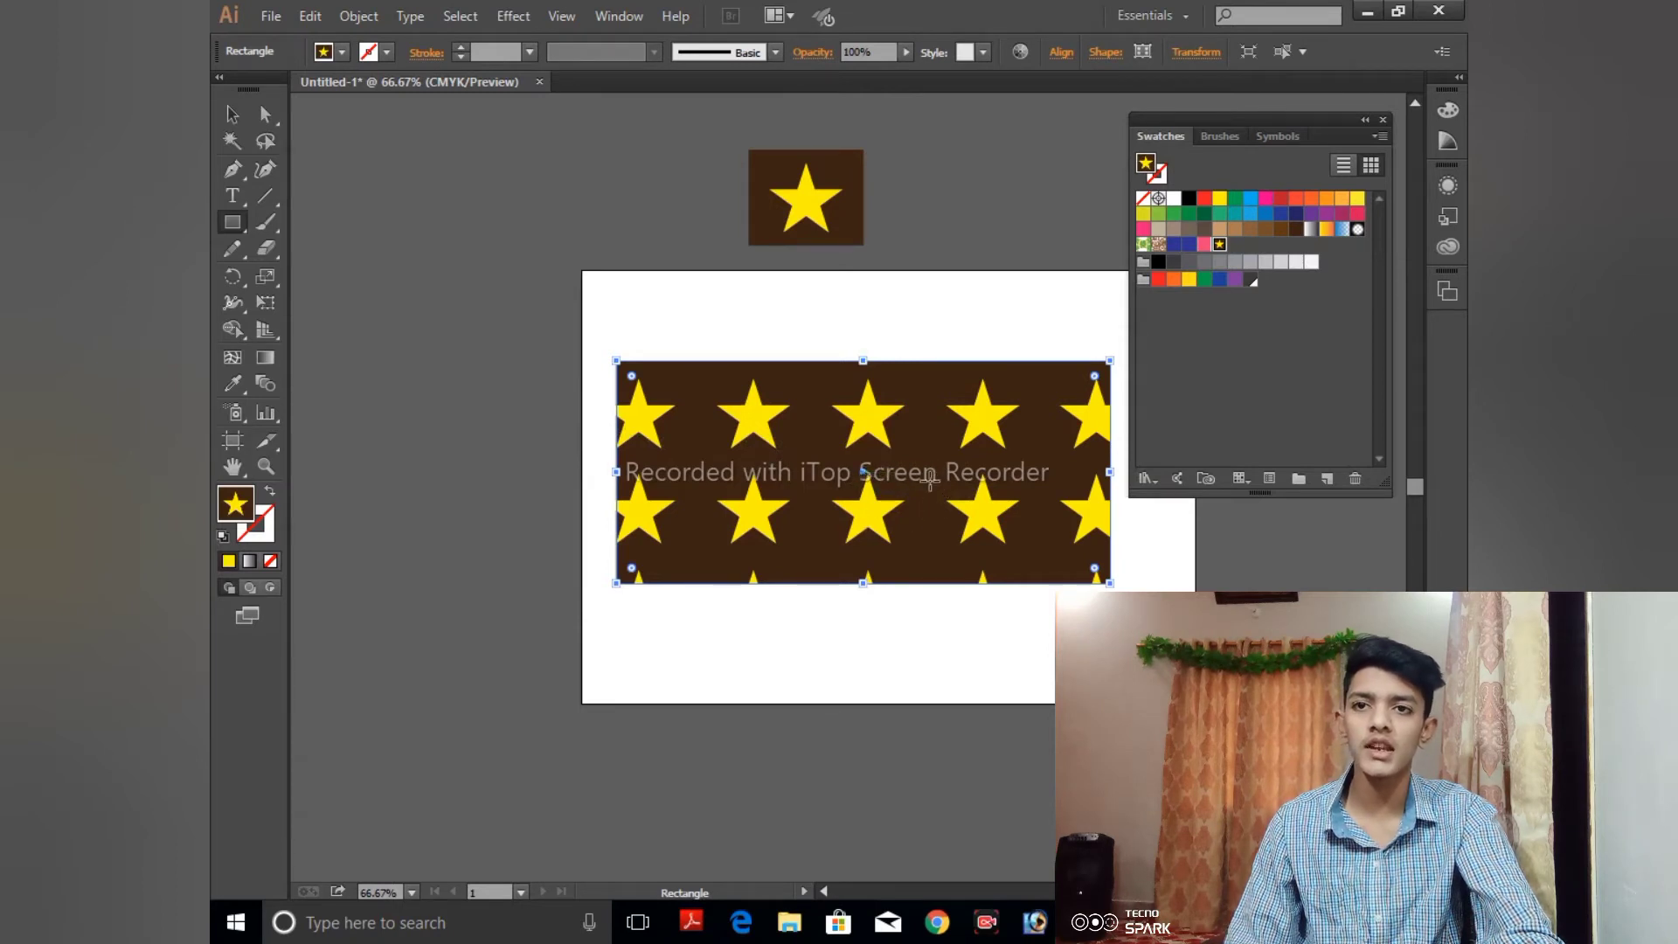
- Open New Pattern Swatch 2 for editing and set its tile type to Brick by Row
double_click(1219, 244)
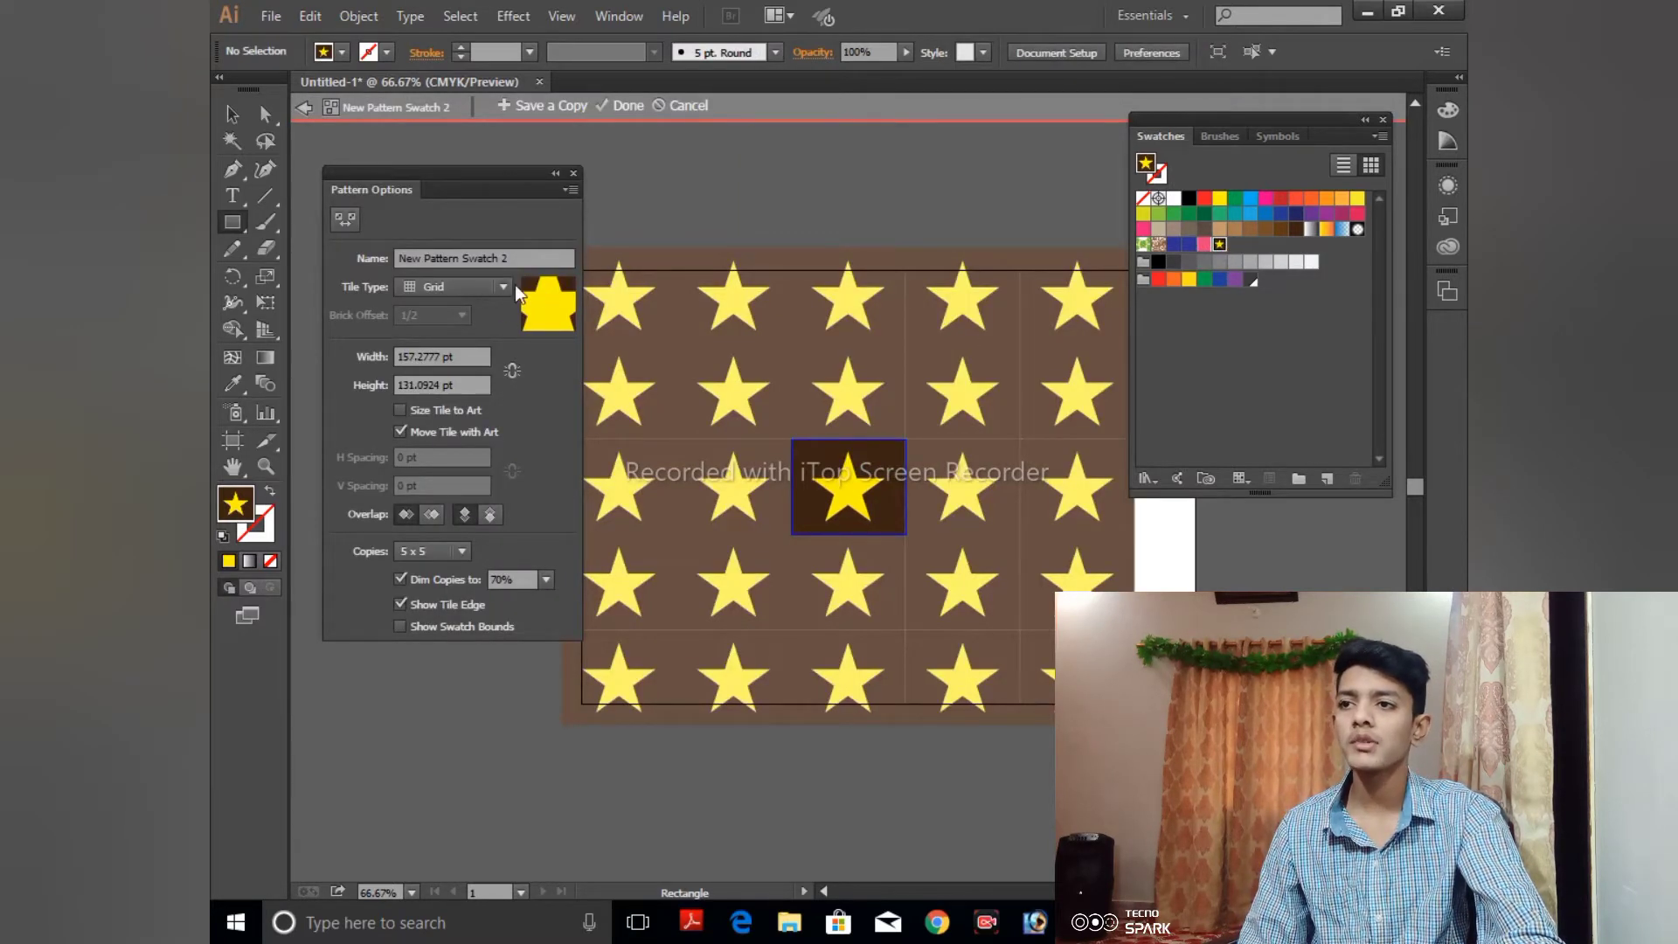
triple_click(527, 255)
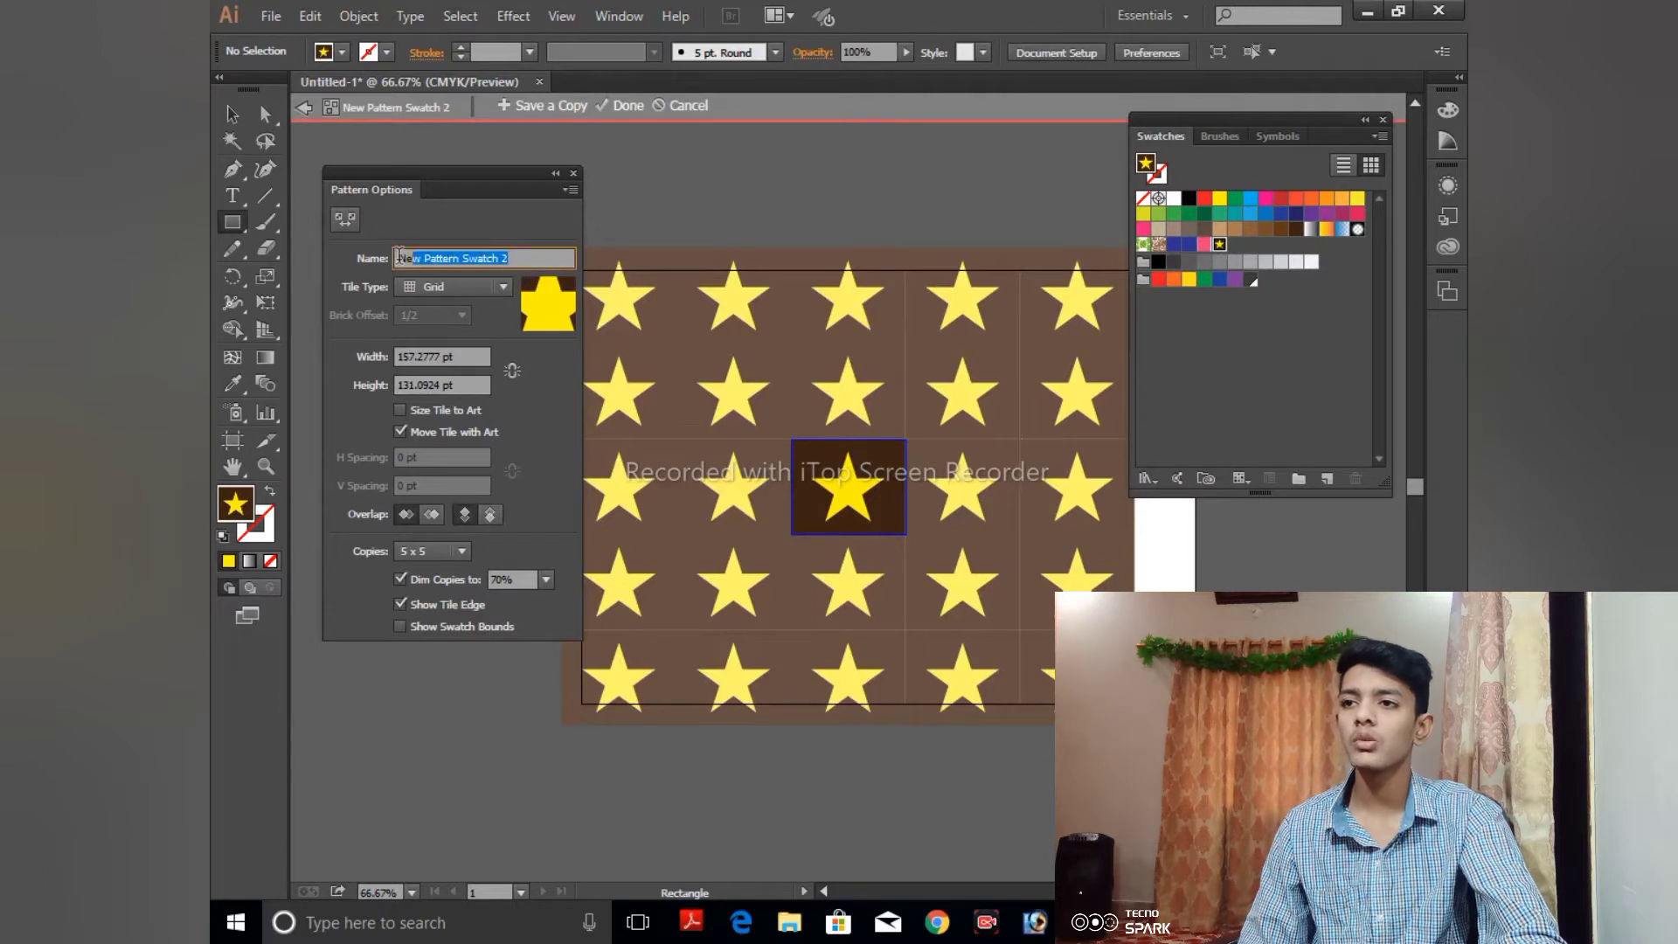
left_click(509, 290)
left_click(469, 336)
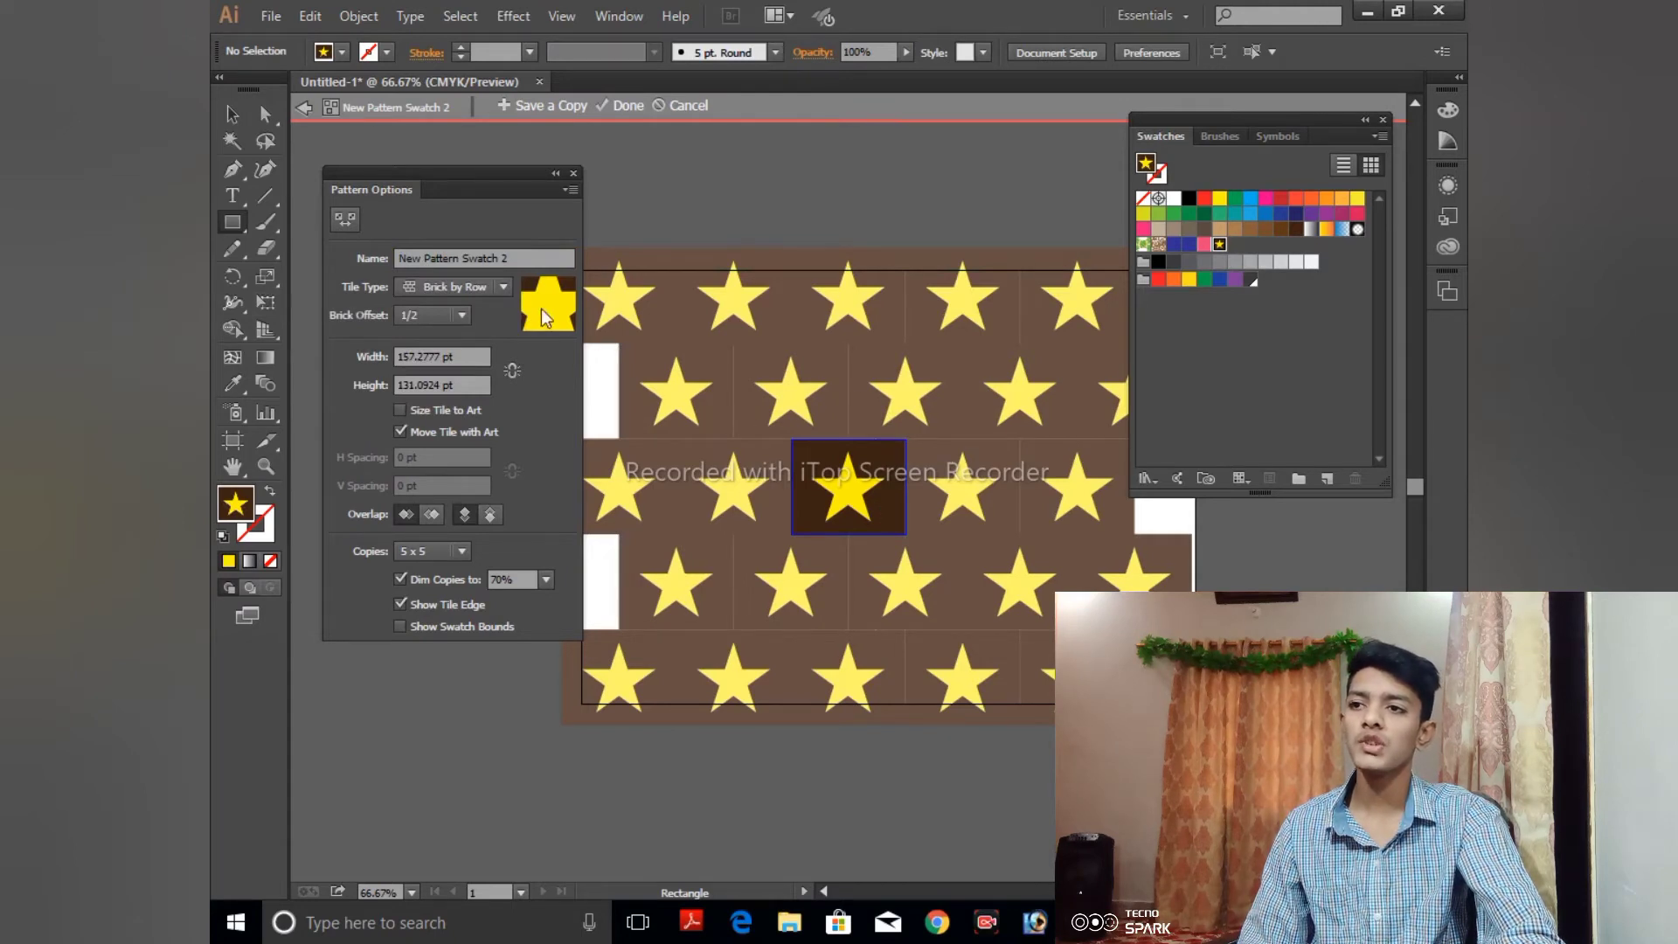
- Try the Brick by Column and Hex by Row tile types on the star pattern
left_click(505, 287)
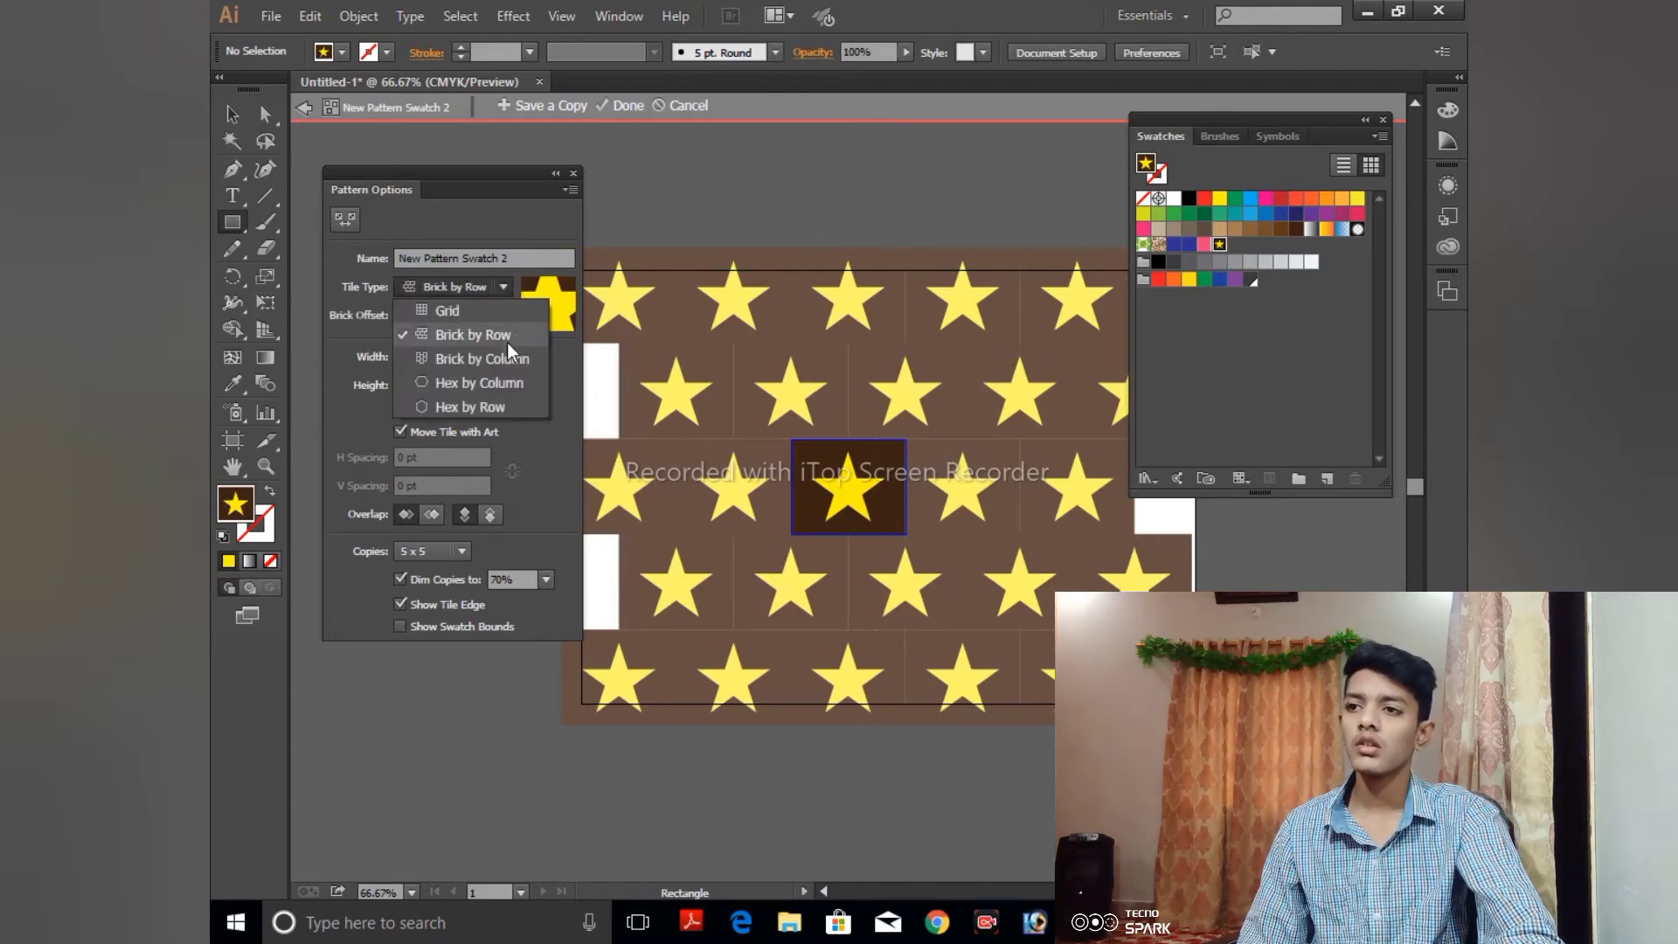
left_click(502, 360)
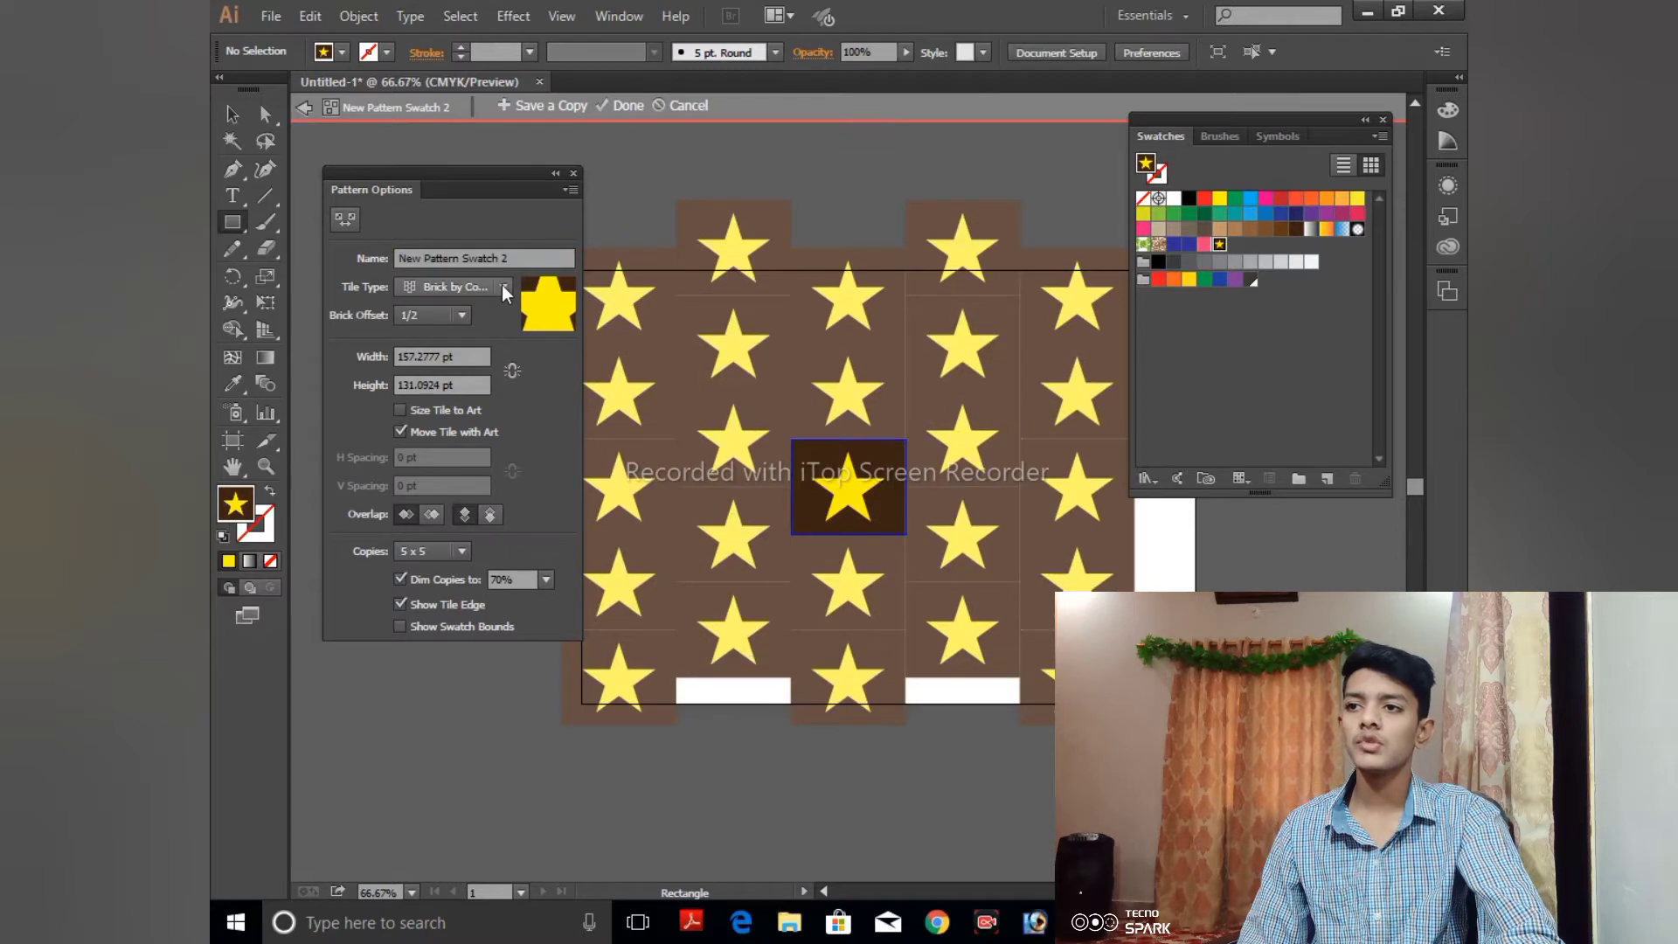
left_click(503, 286)
left_click(491, 402)
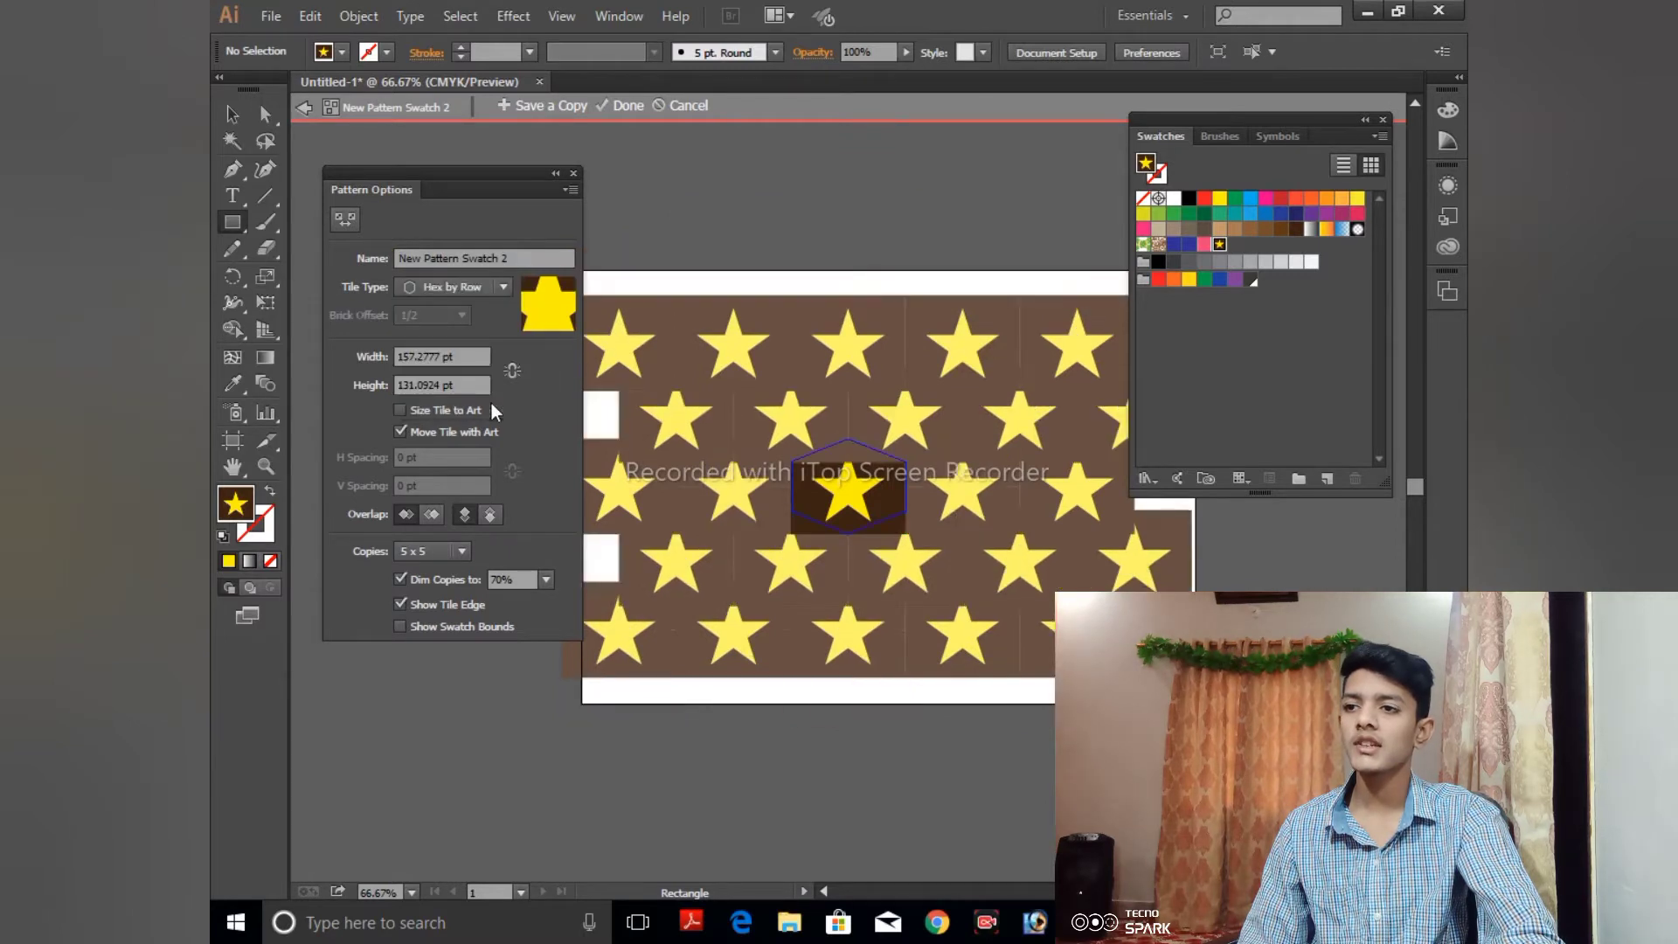
- Return the star pattern's tile type to Brick by Row and finish editing the pattern
left_click(506, 290)
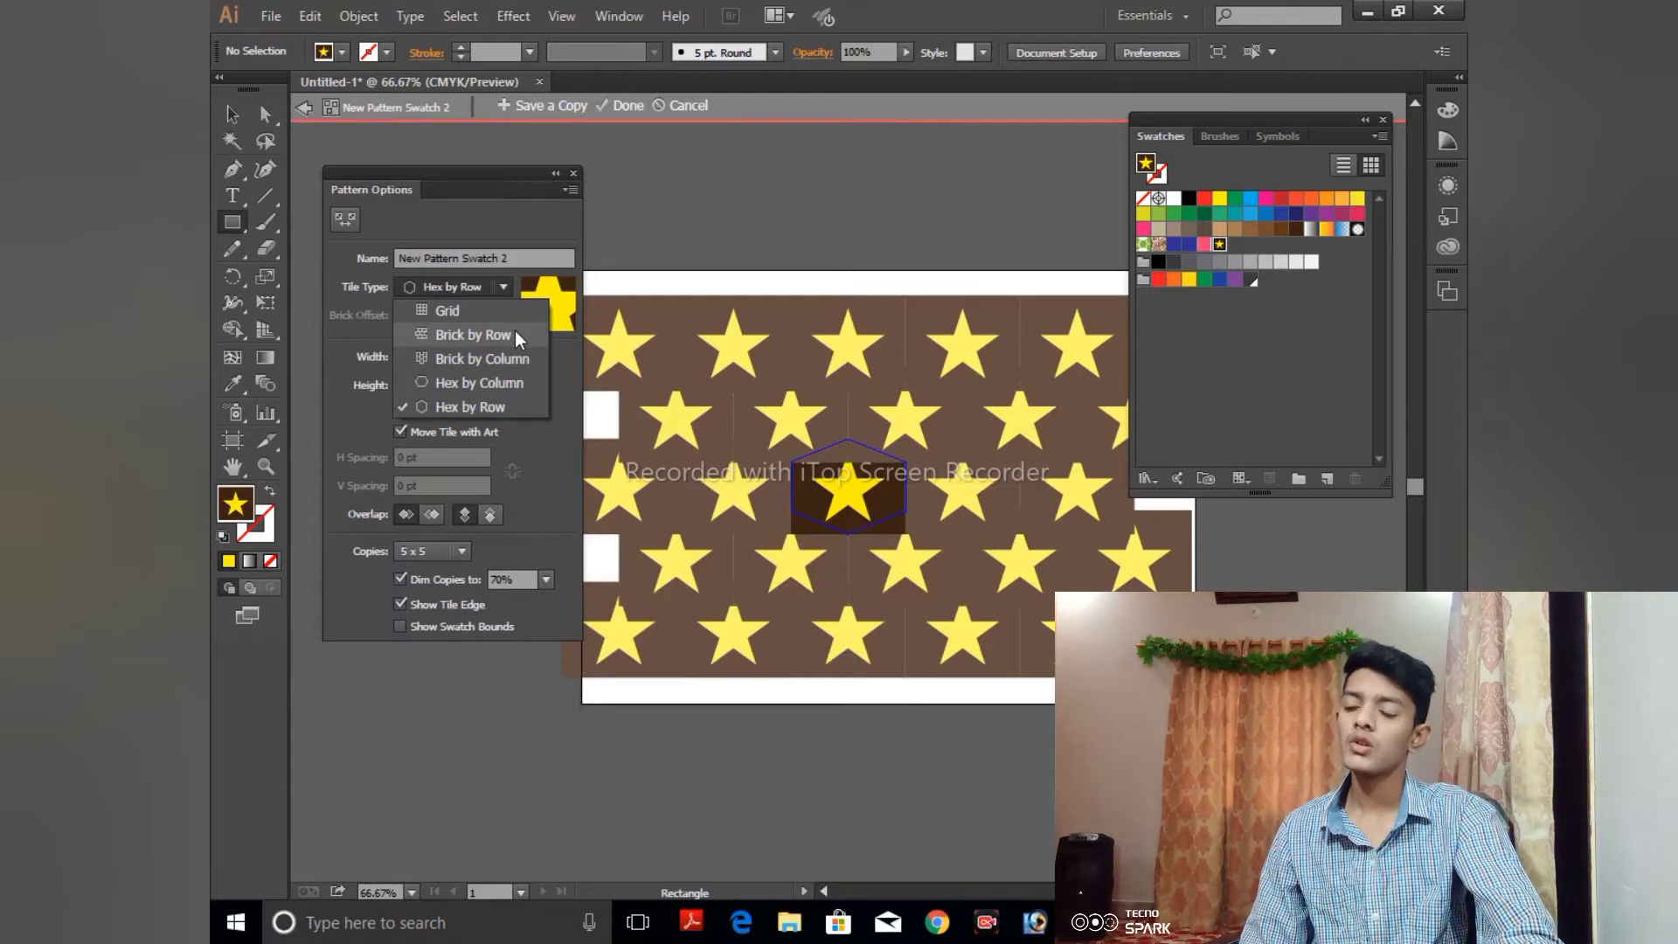
left_click(515, 335)
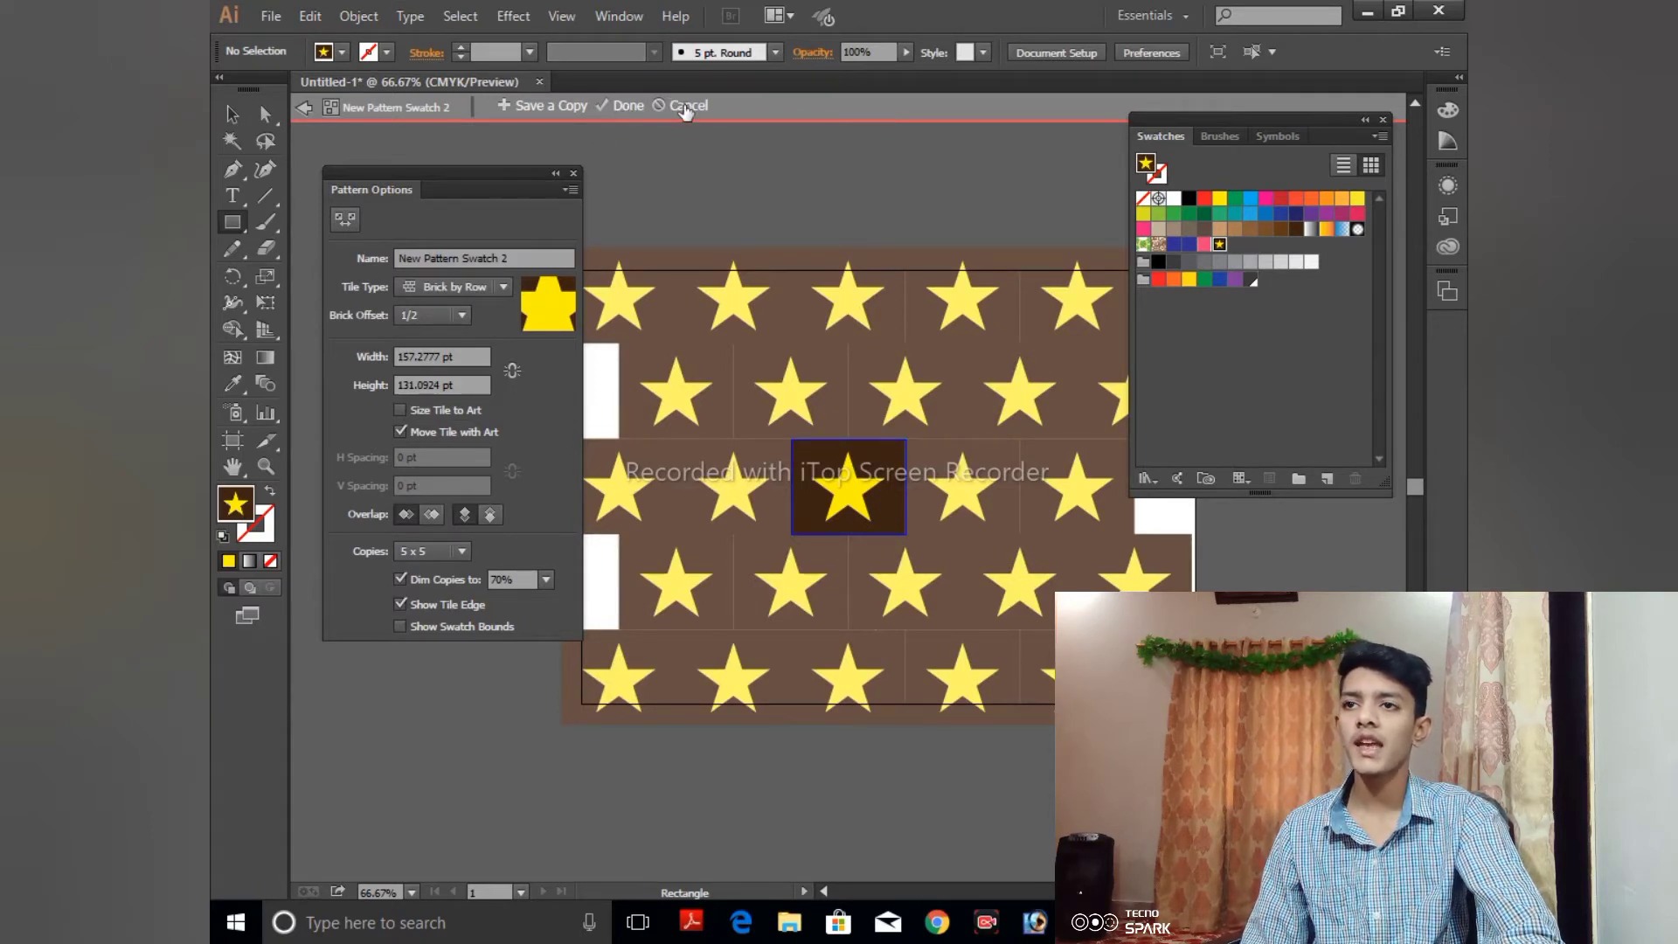
left_click(614, 104)
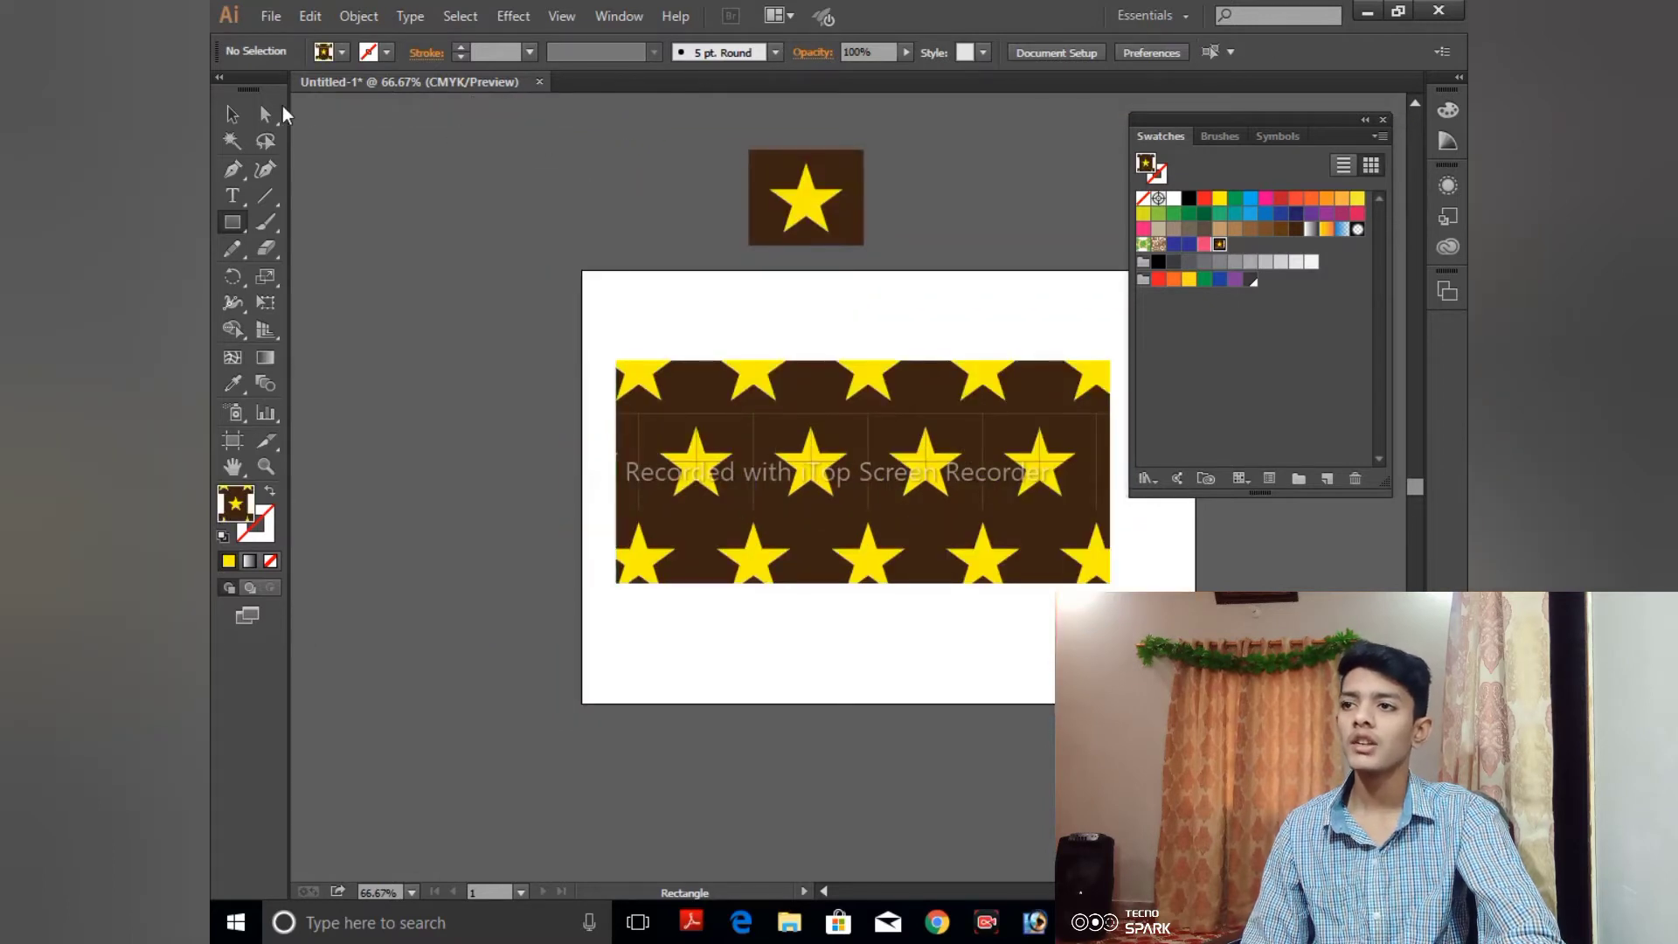
- Delete the star-patterned rectangle and the star artwork above the artboard, and move the Swatches panel clear of the artboard
left_click(232, 114)
left_click(675, 466)
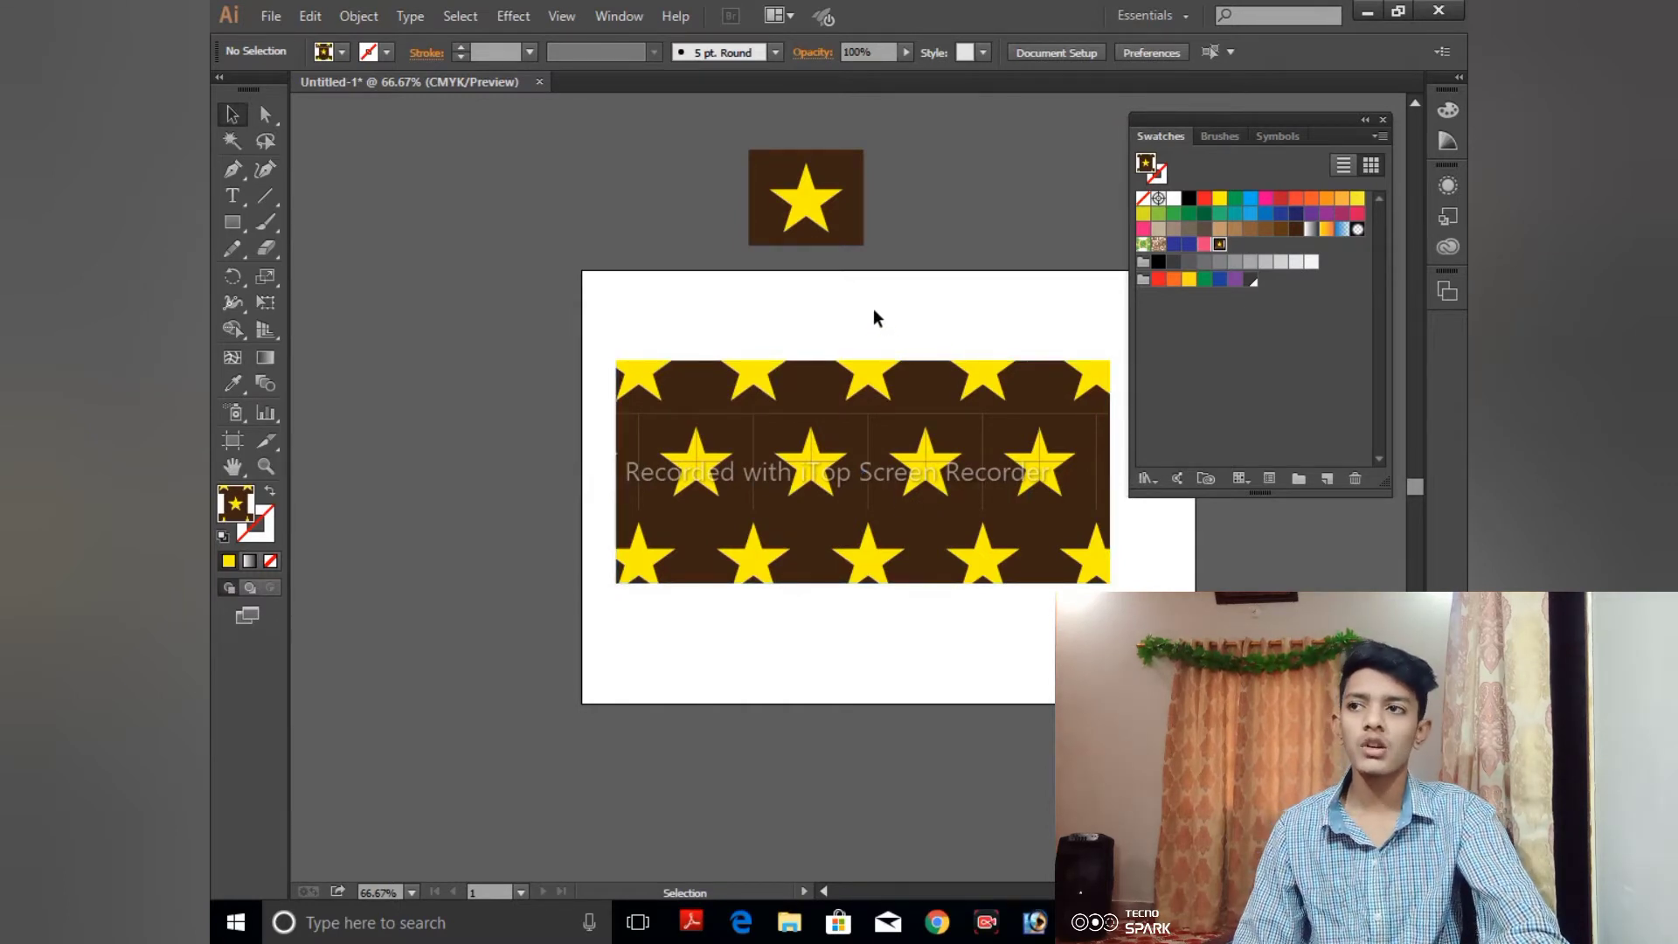
left_click_drag(711, 111, 946, 311)
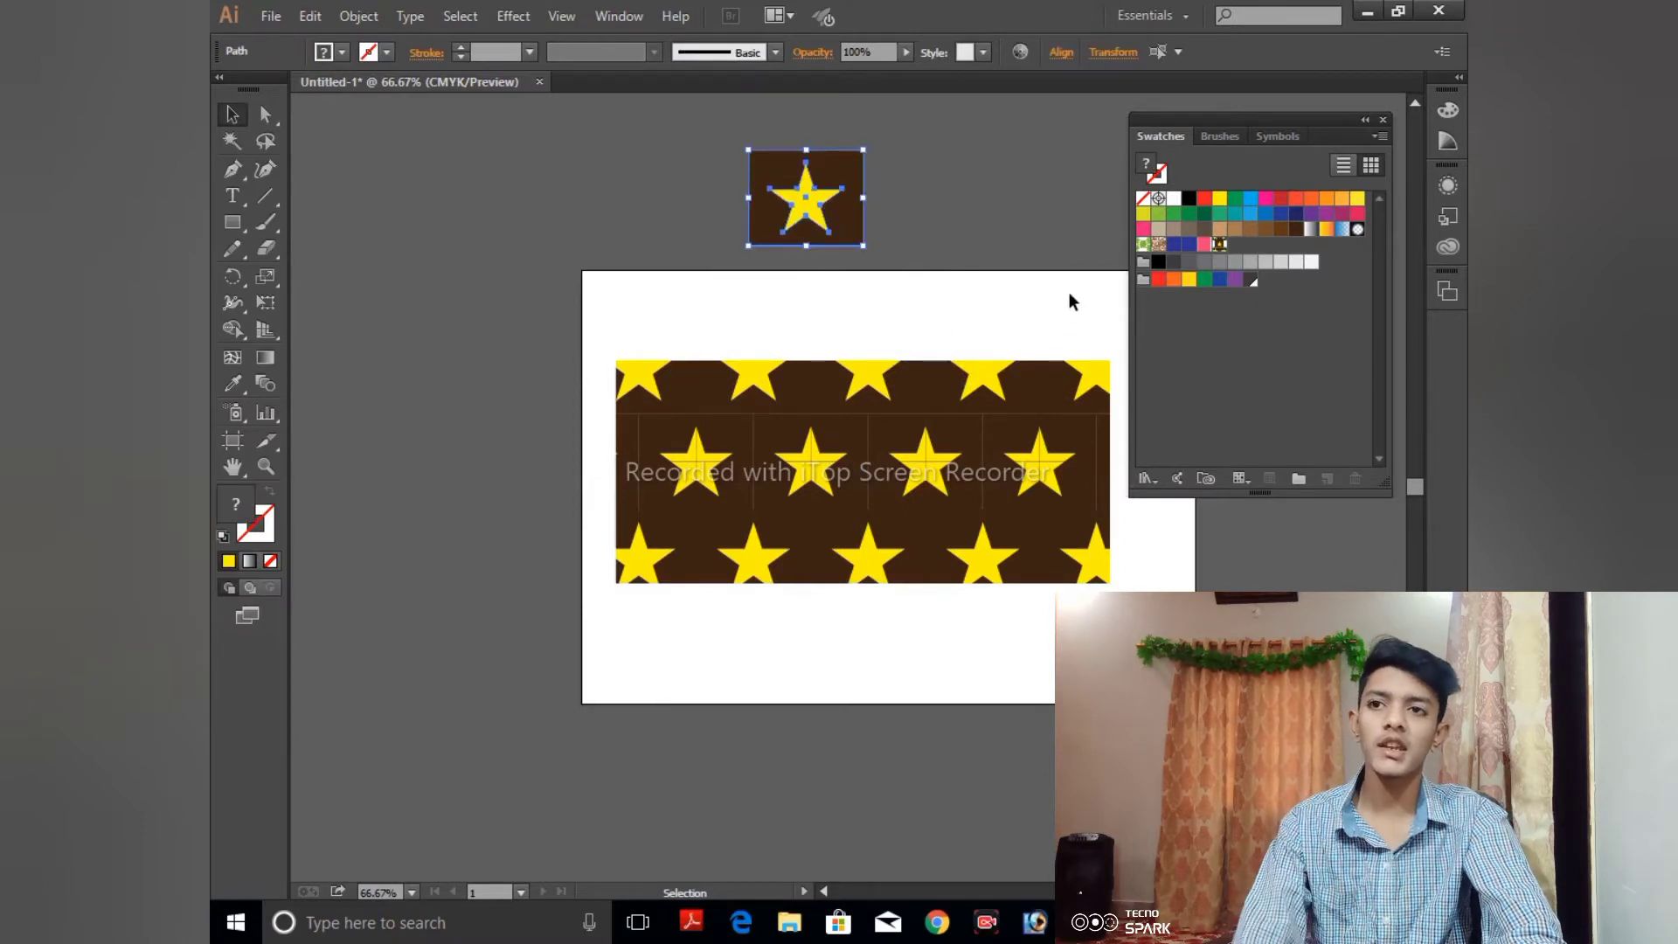
left_click(569, 255)
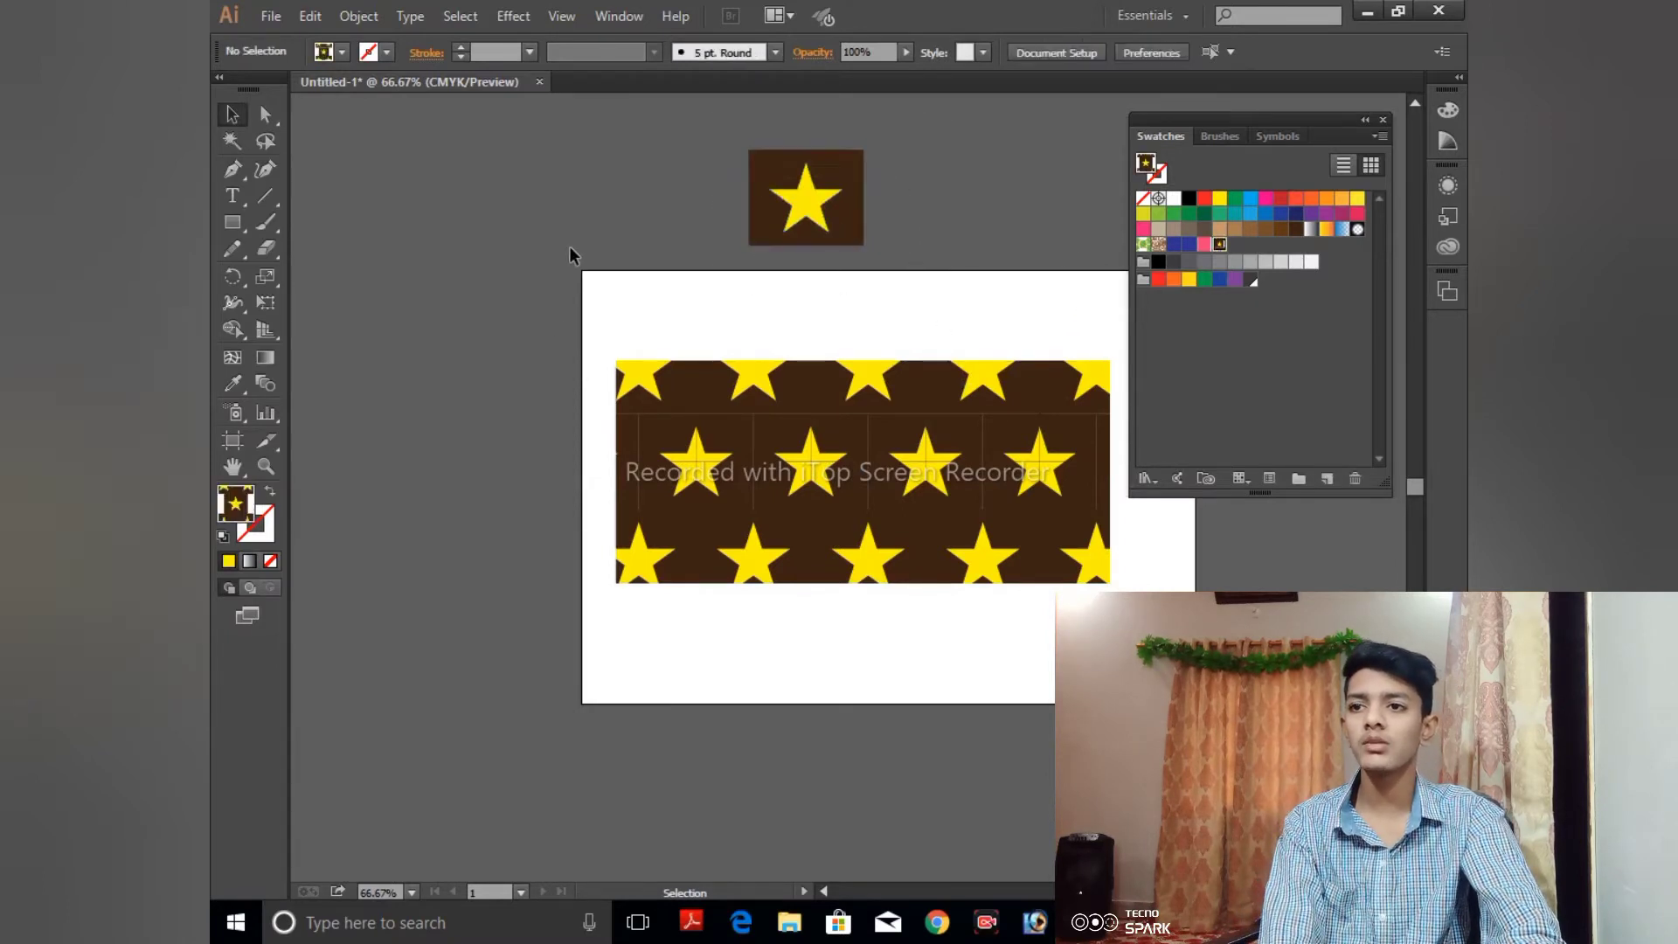
left_click(844, 524)
key("Delete")
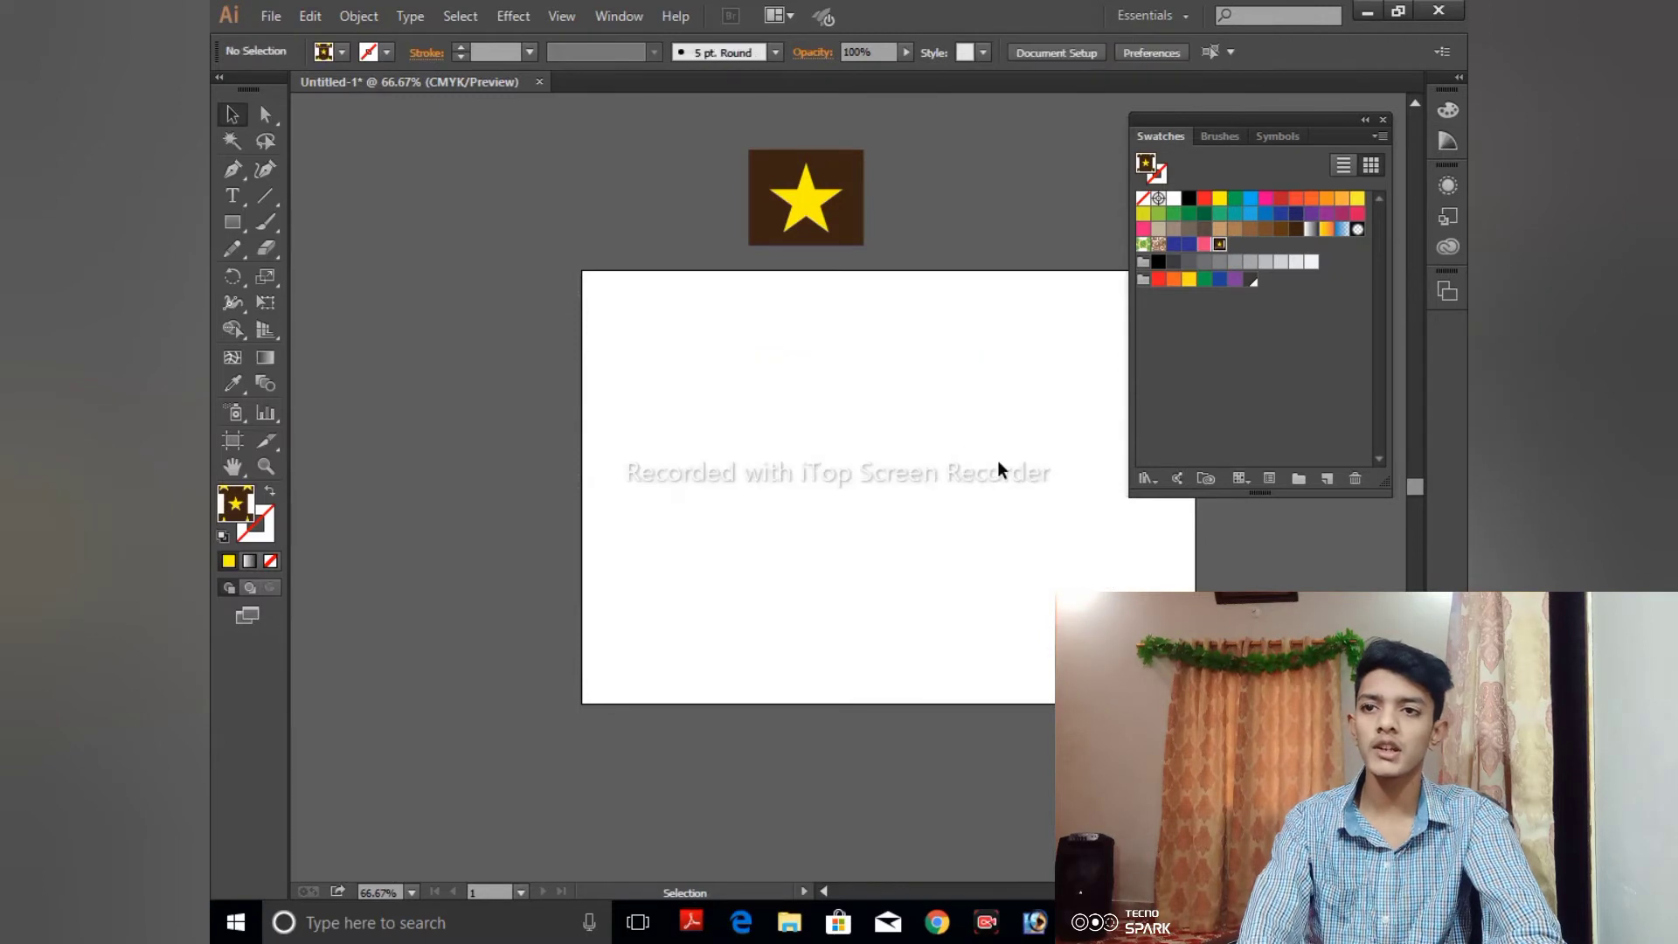
left_click_drag(723, 146, 926, 276)
key("Delete")
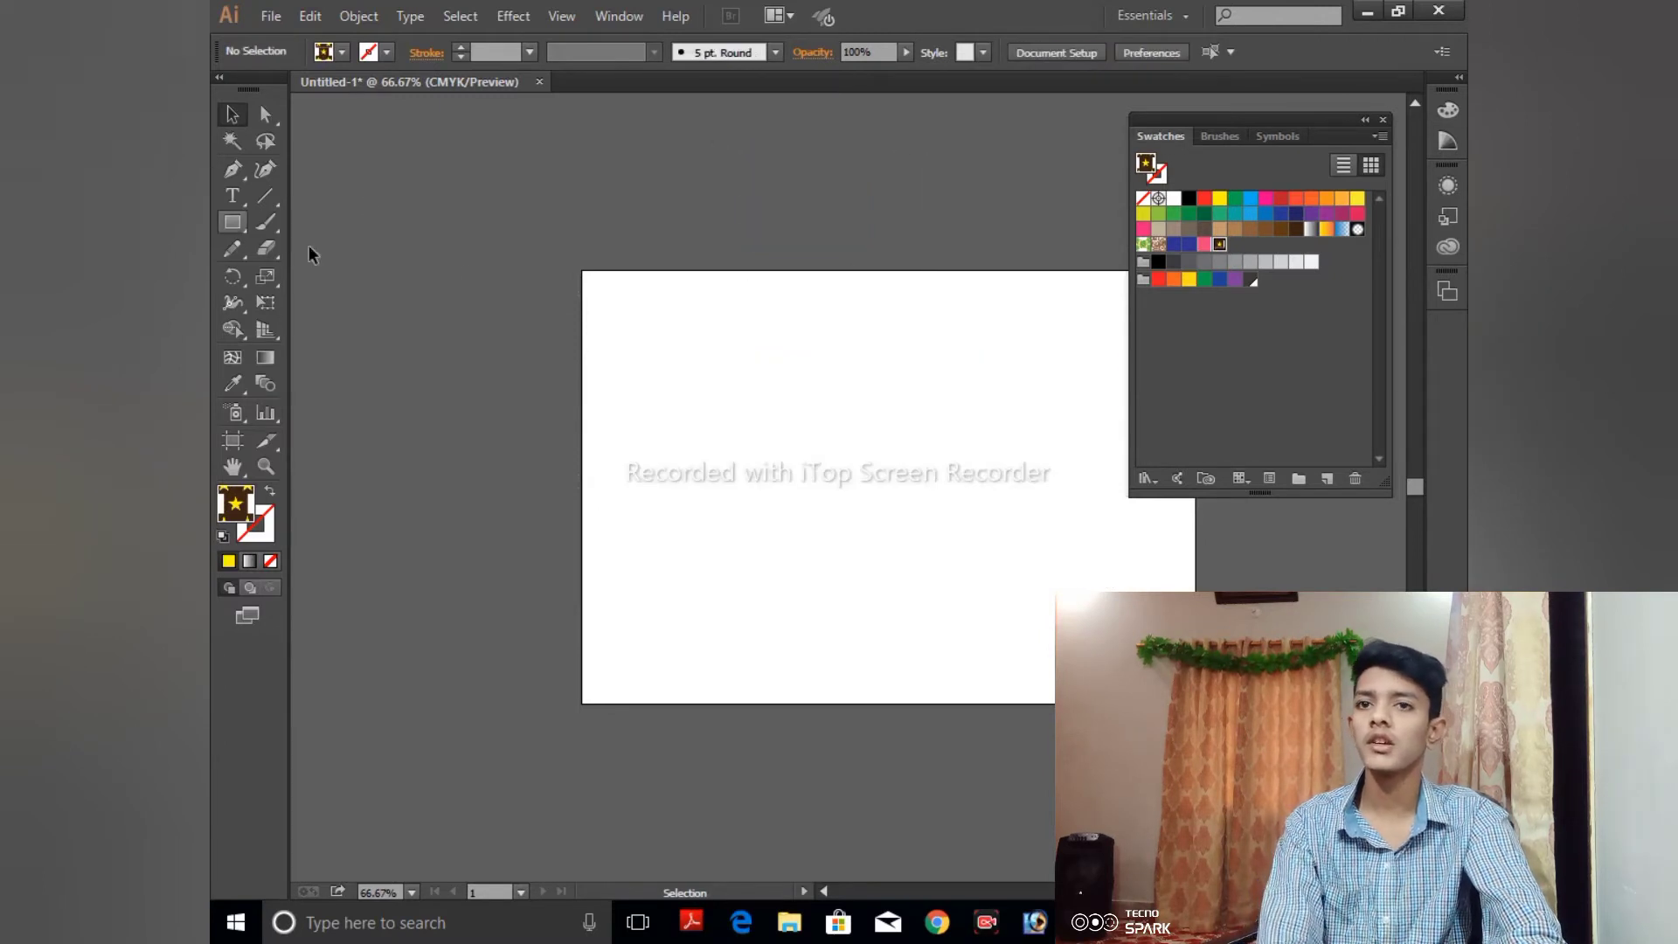
left_click_drag(1297, 119, 1404, 346)
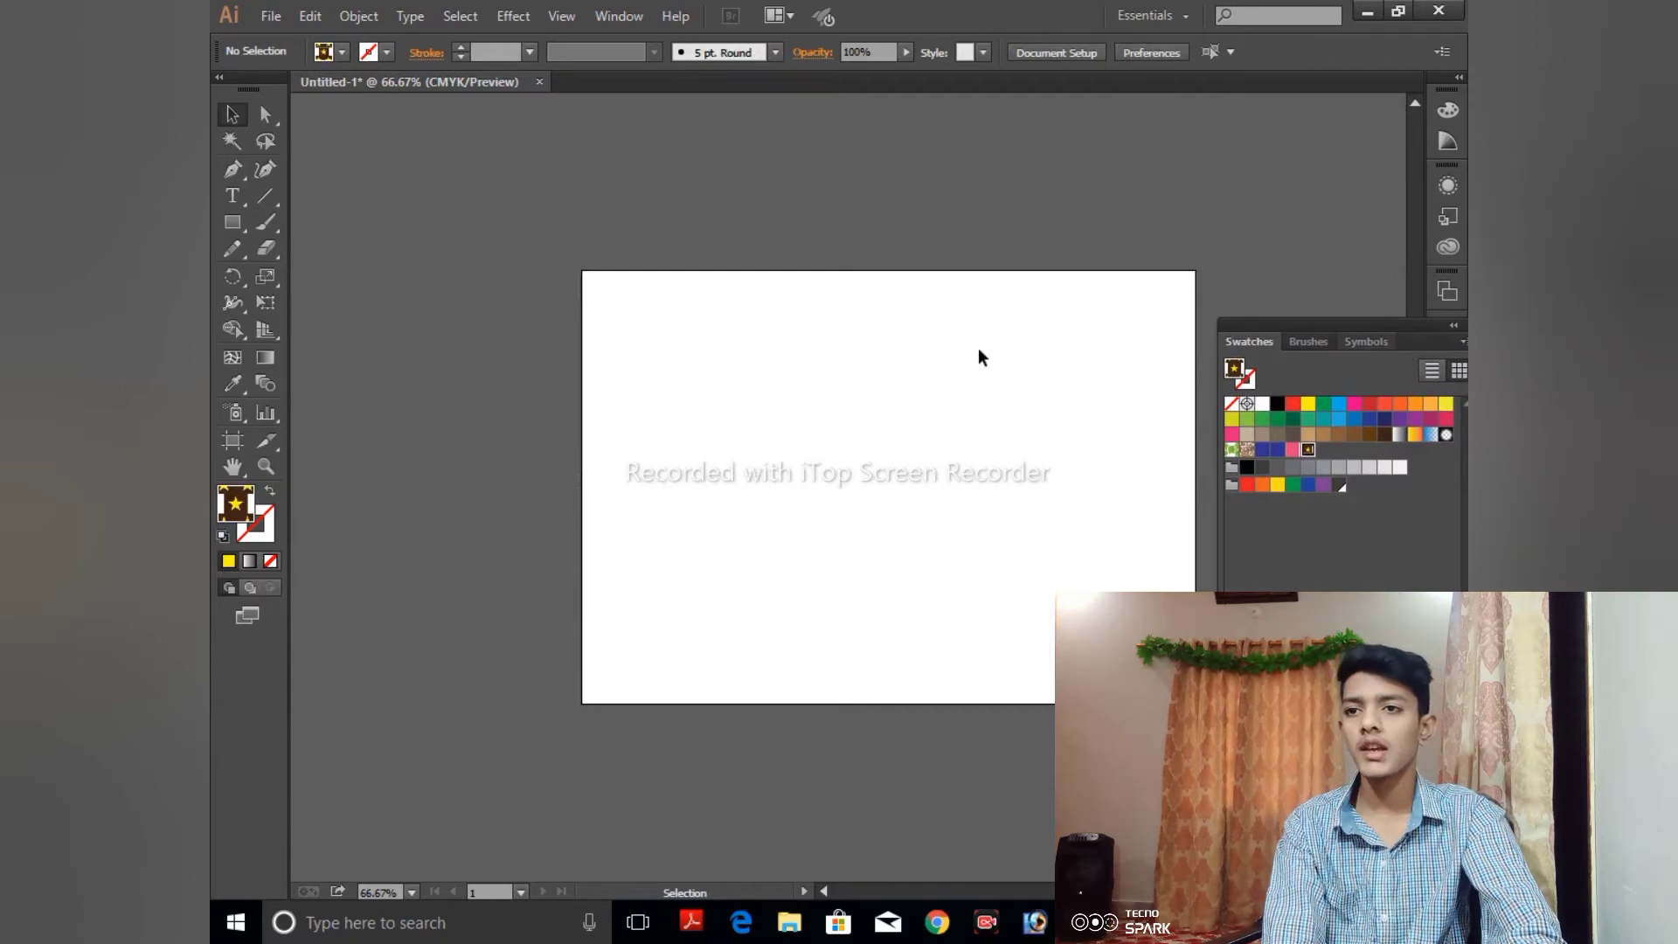
key("ctrl+0")
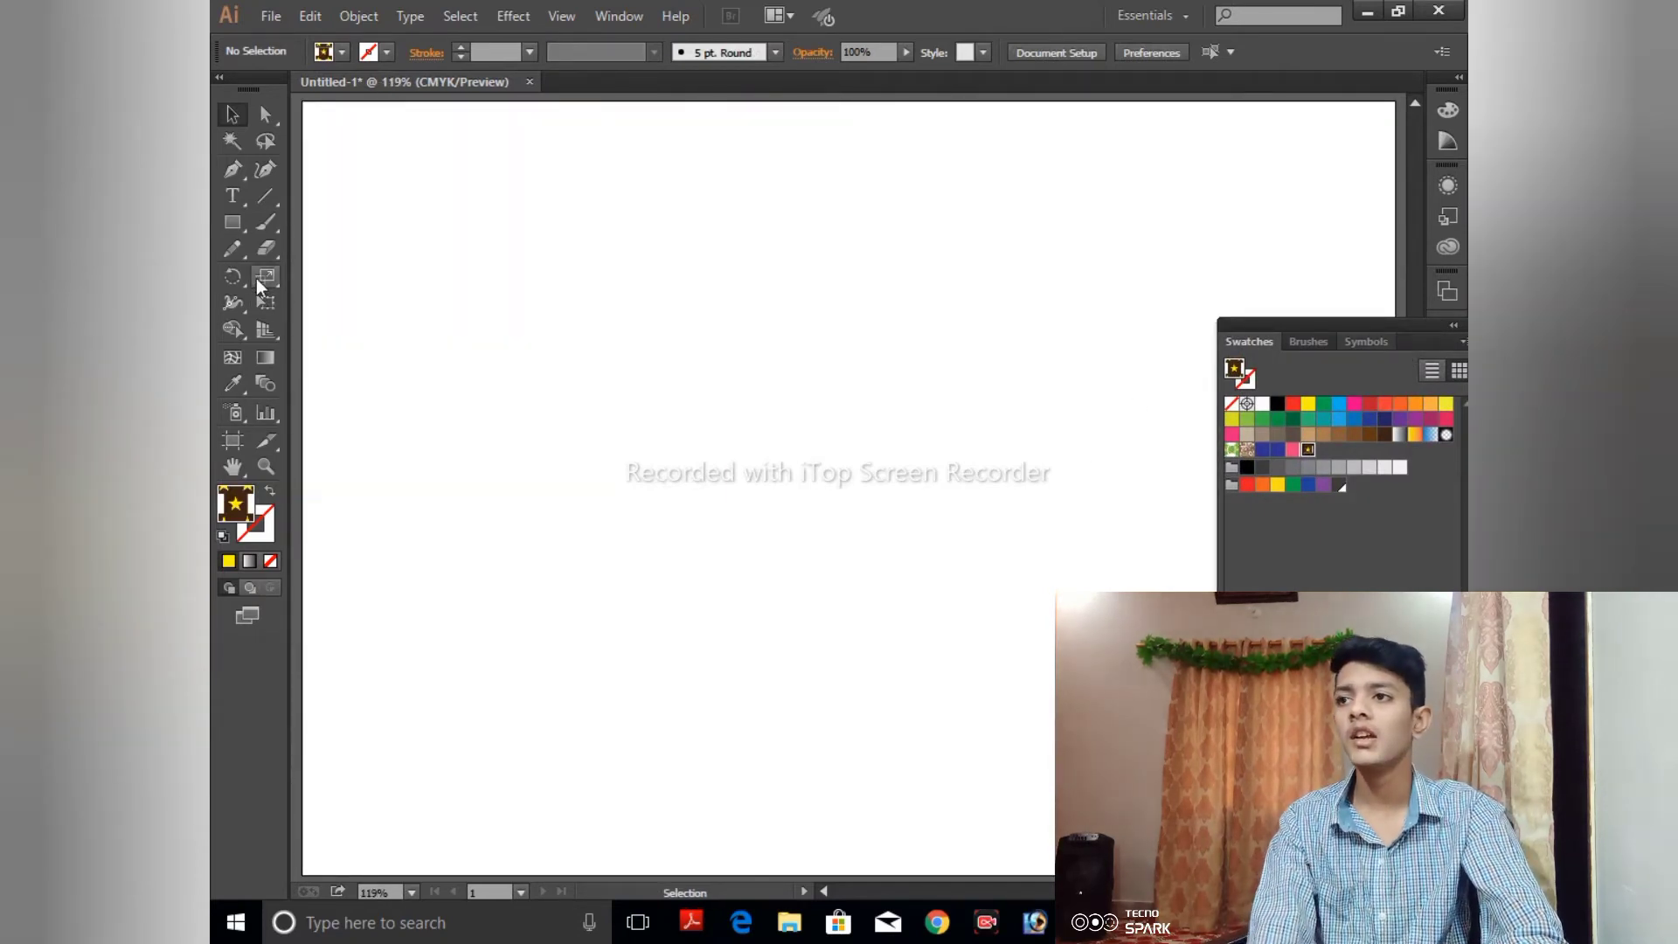
left_click(234, 220)
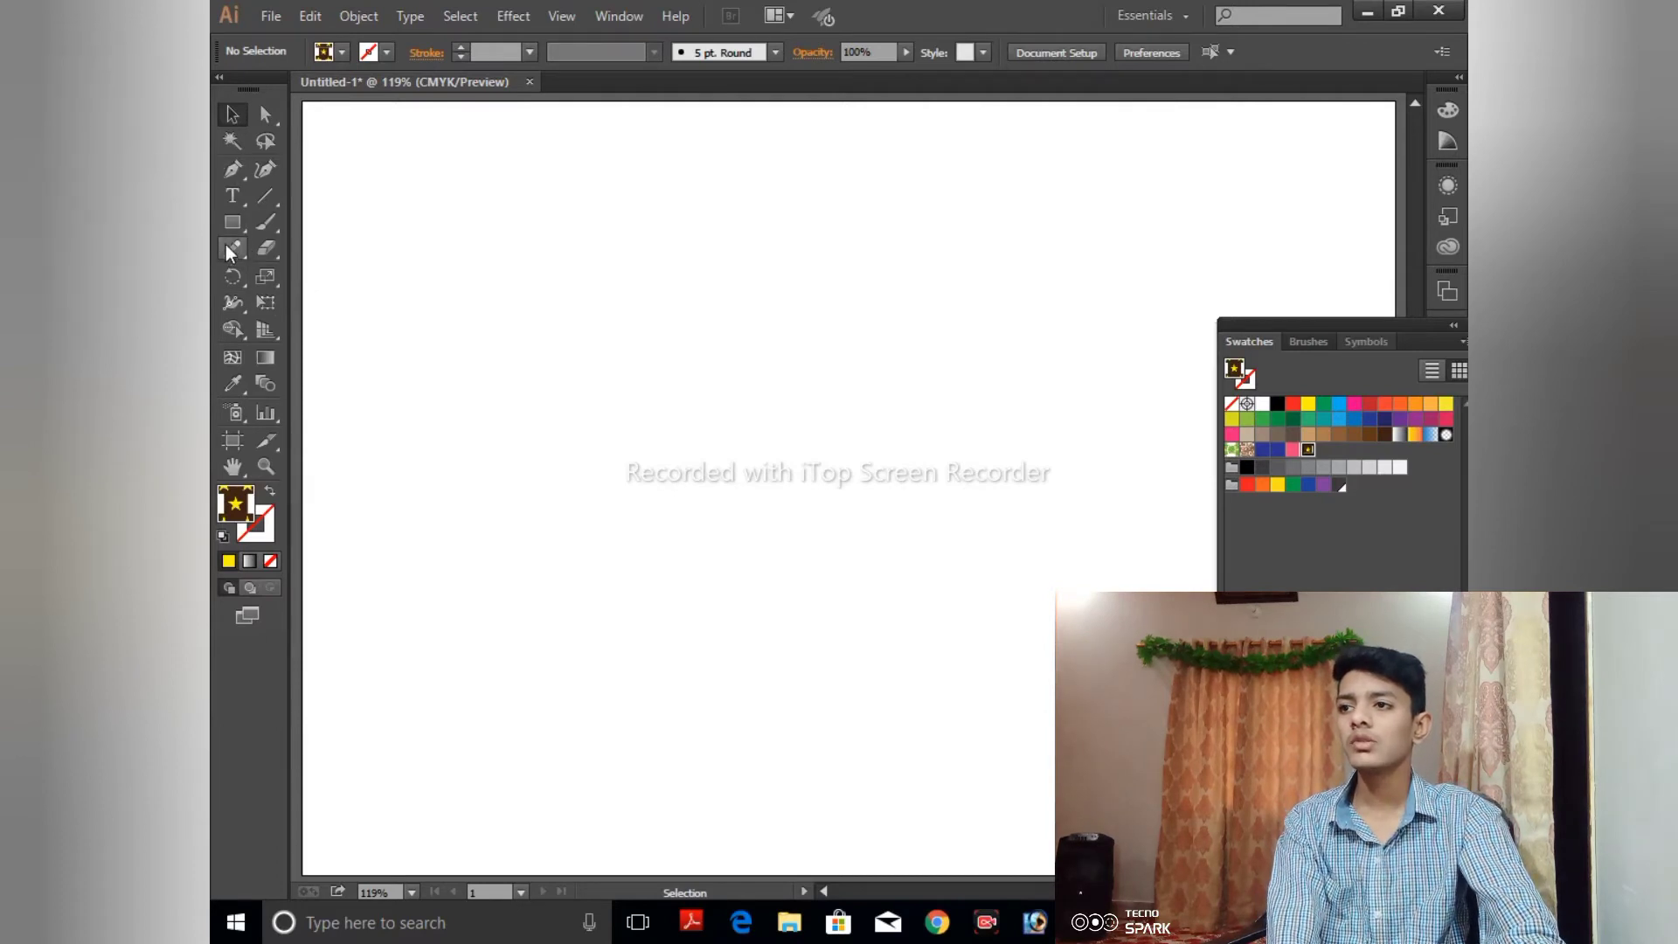
left_click_drag(227, 229, 318, 303)
left_click(424, 243)
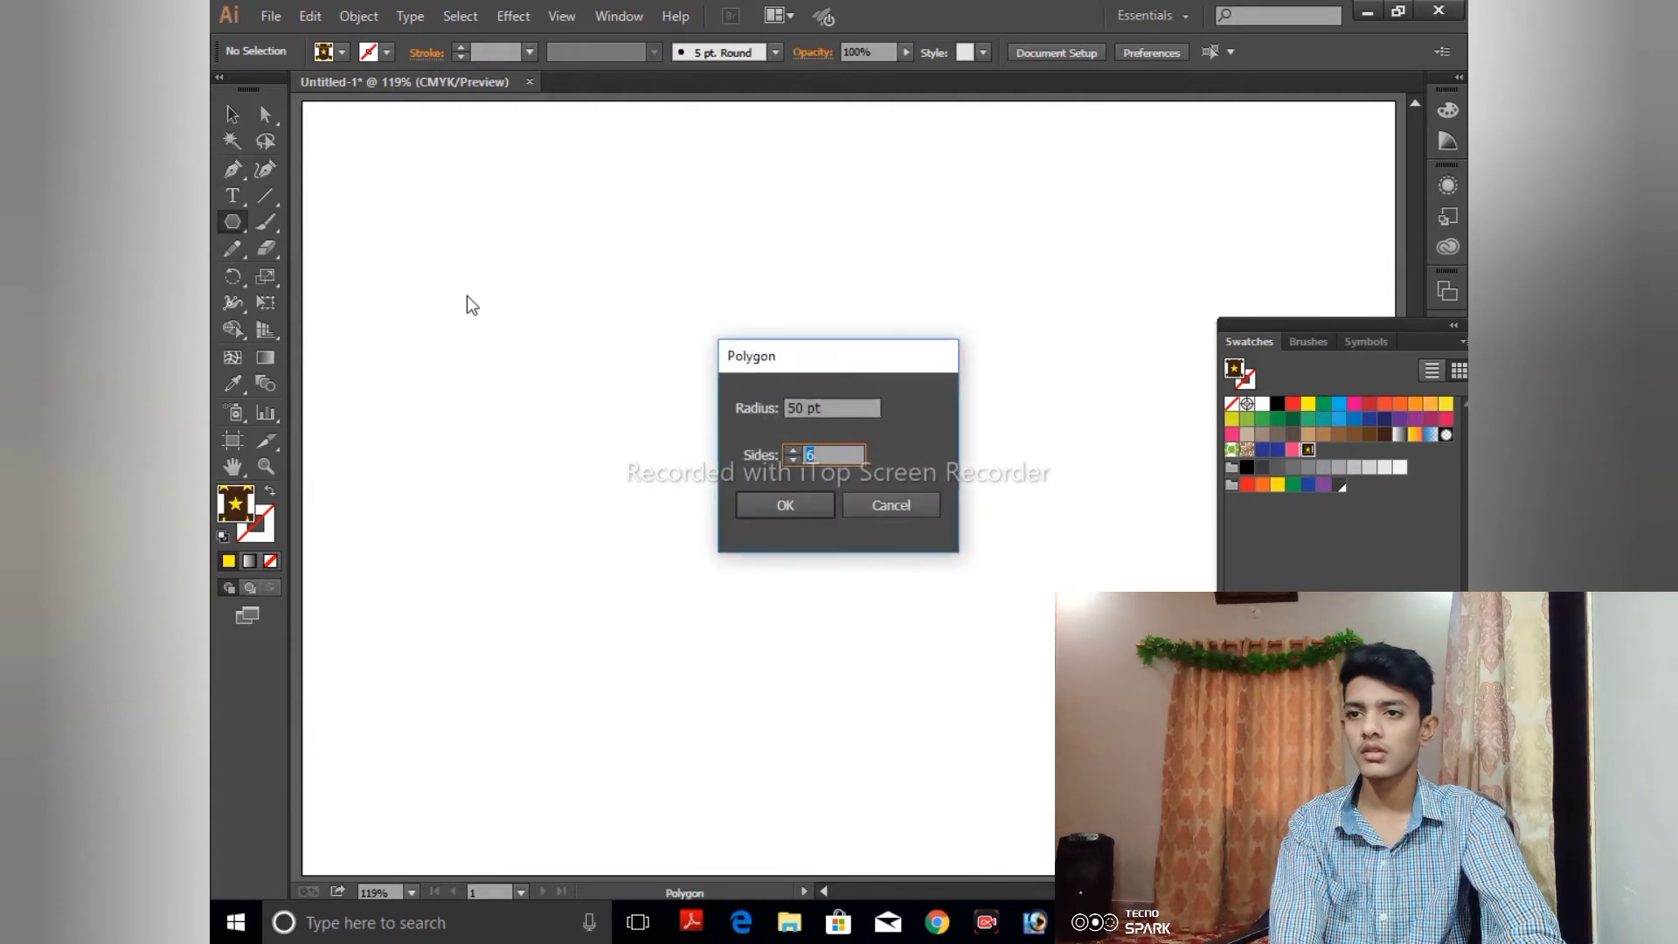
left_click(932, 506)
left_click_drag(460, 198, 494, 227)
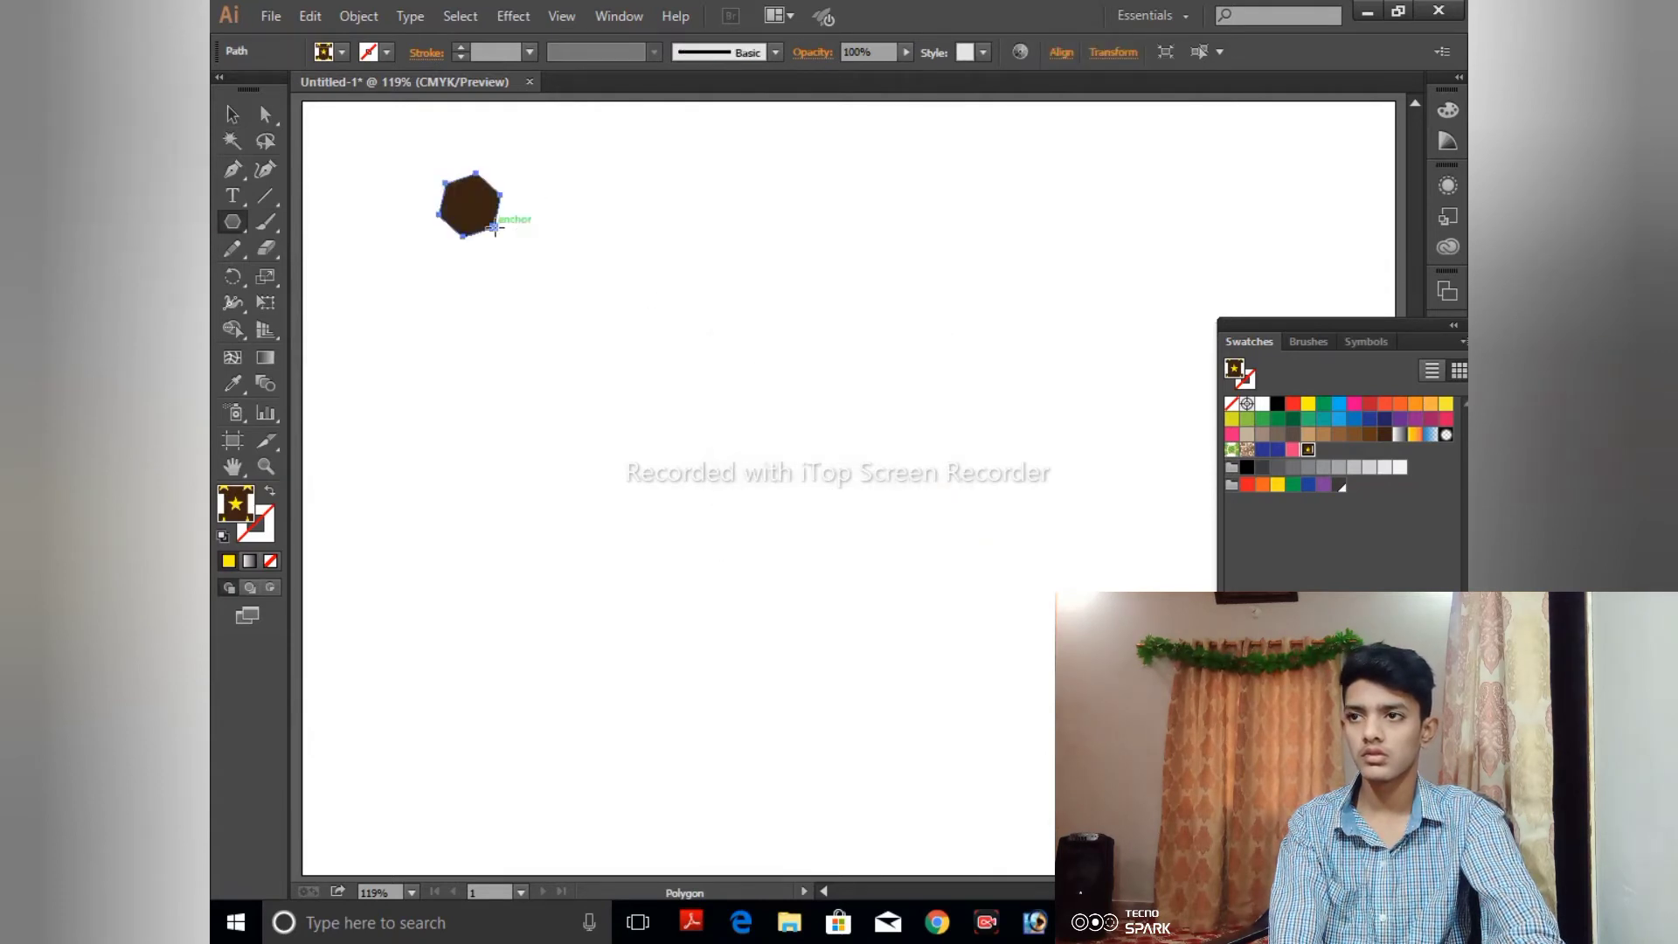
left_click(232, 118)
key("Delete")
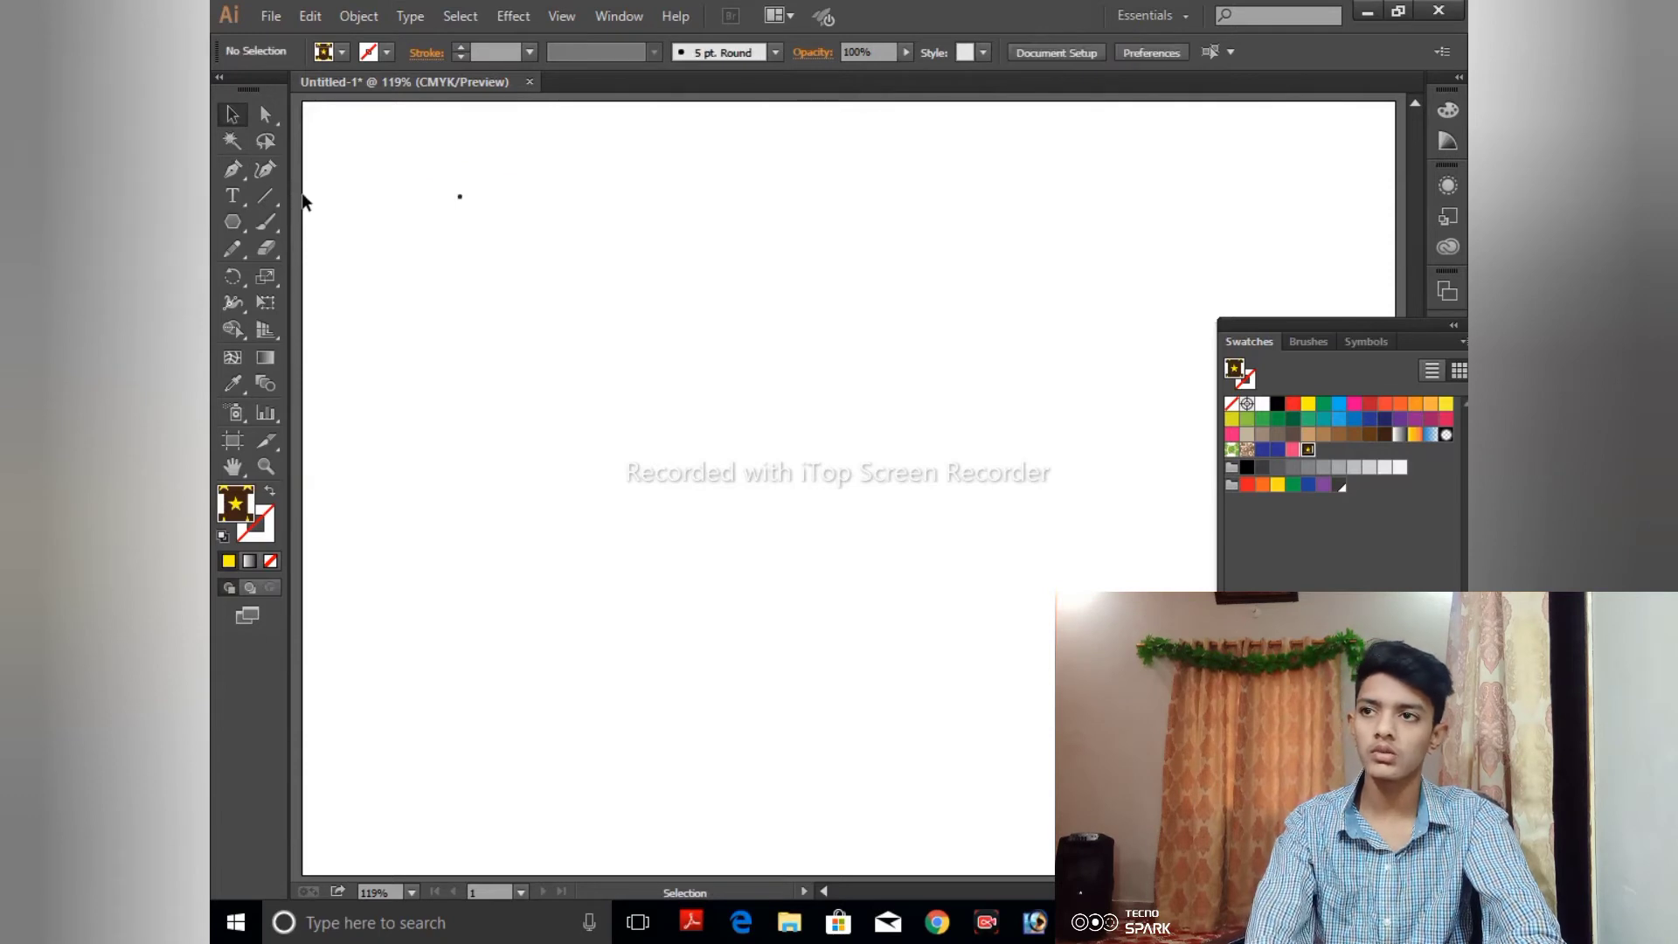
left_click_drag(443, 174, 491, 229)
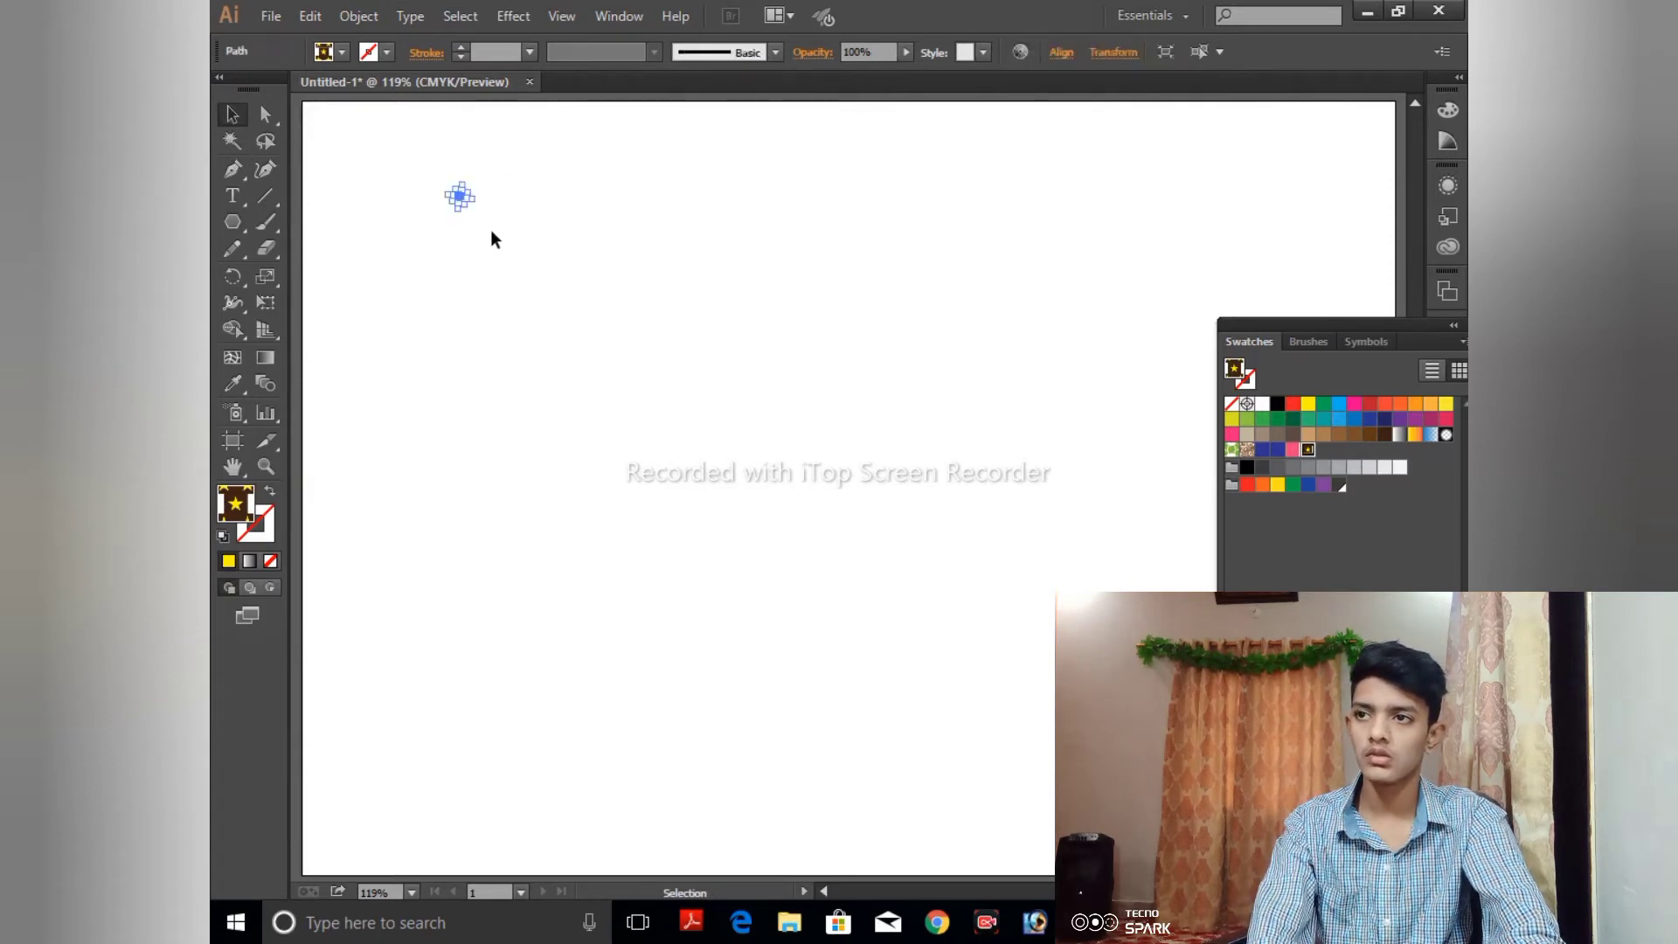
key("Delete")
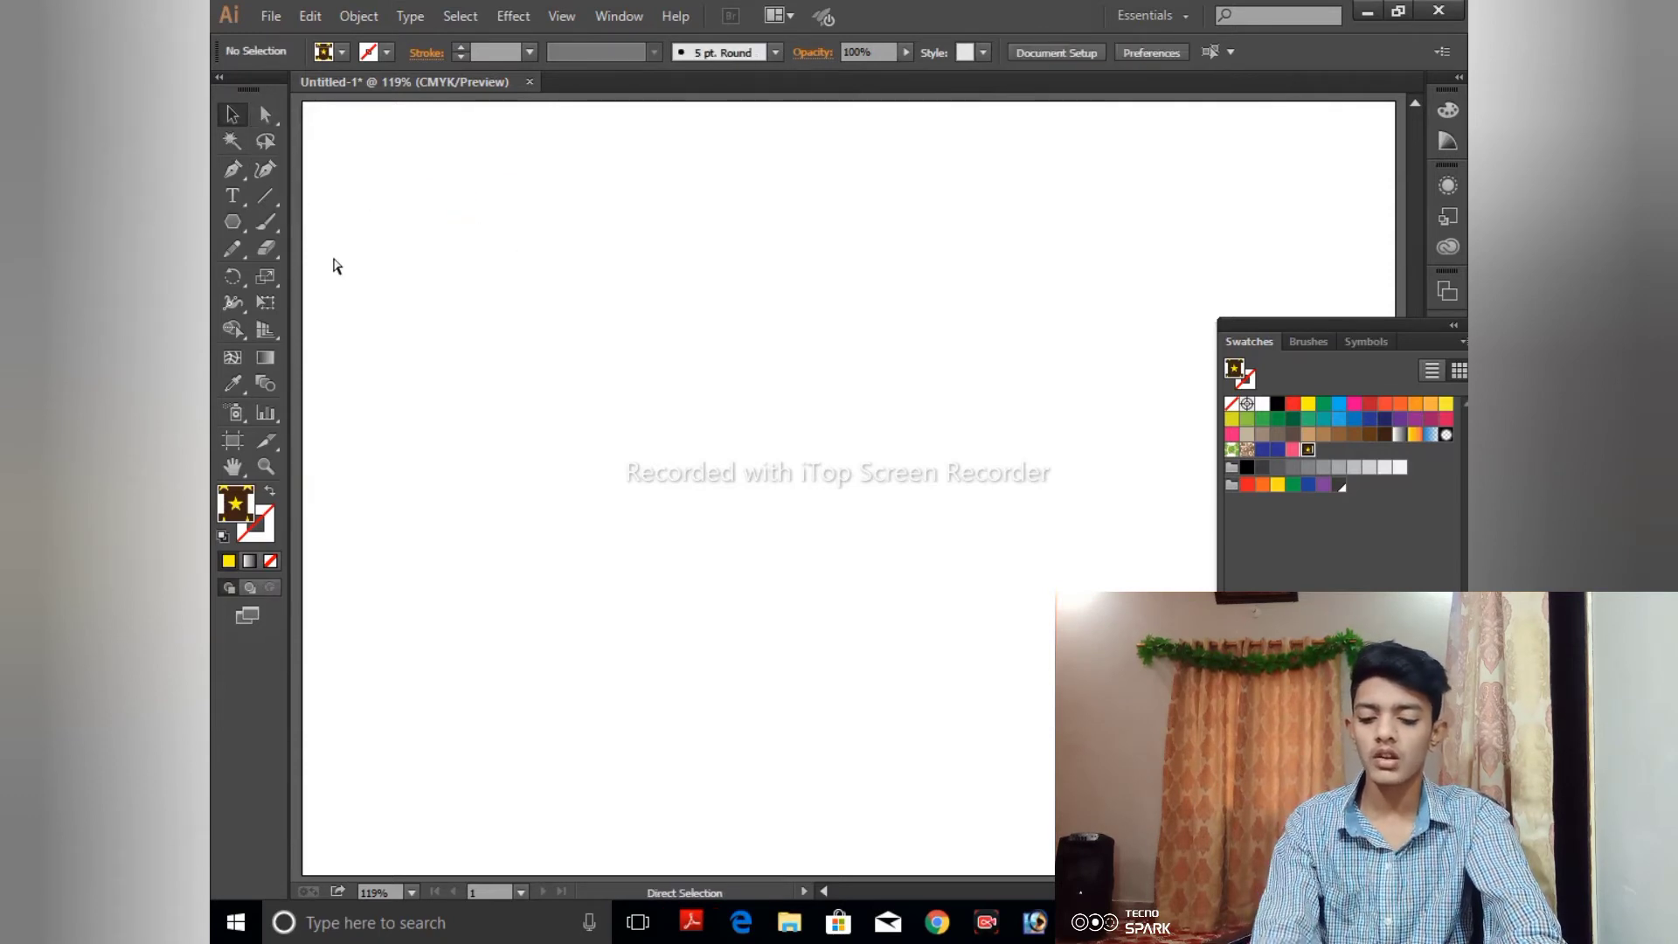
- Magnify the blank artboard to 1600%
key("ctrl+plus")
key("ctrl+plus")
key("ctrl+plus")
key("ctrl+plus")
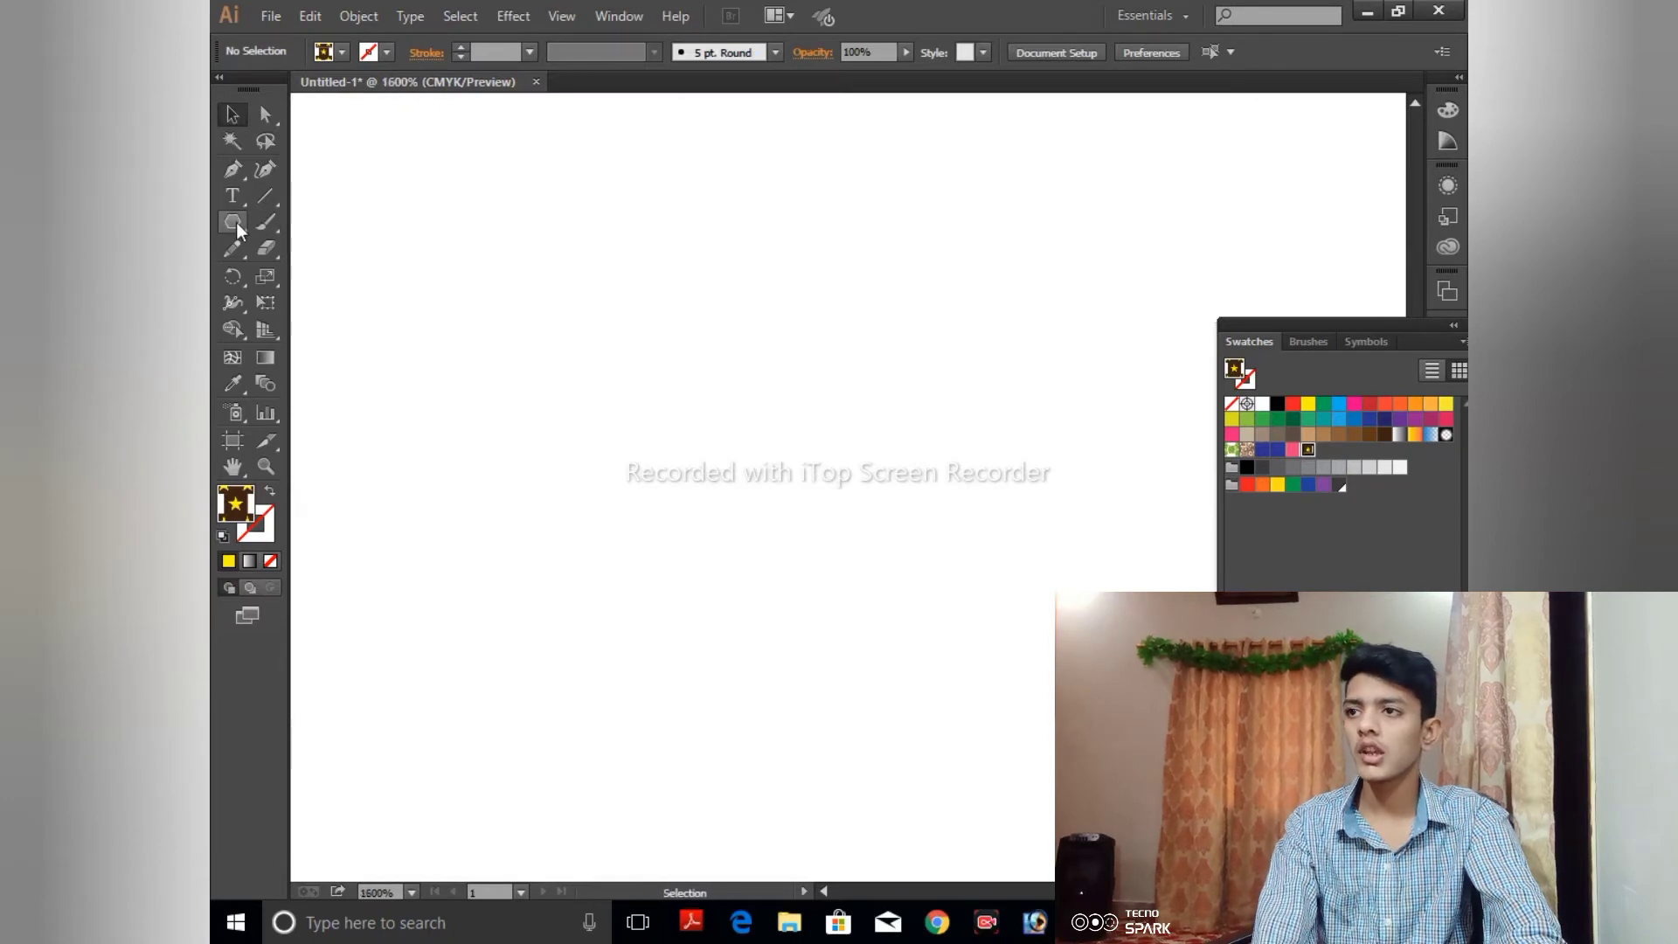
left_click(232, 222)
left_click_drag(434, 235, 463, 256)
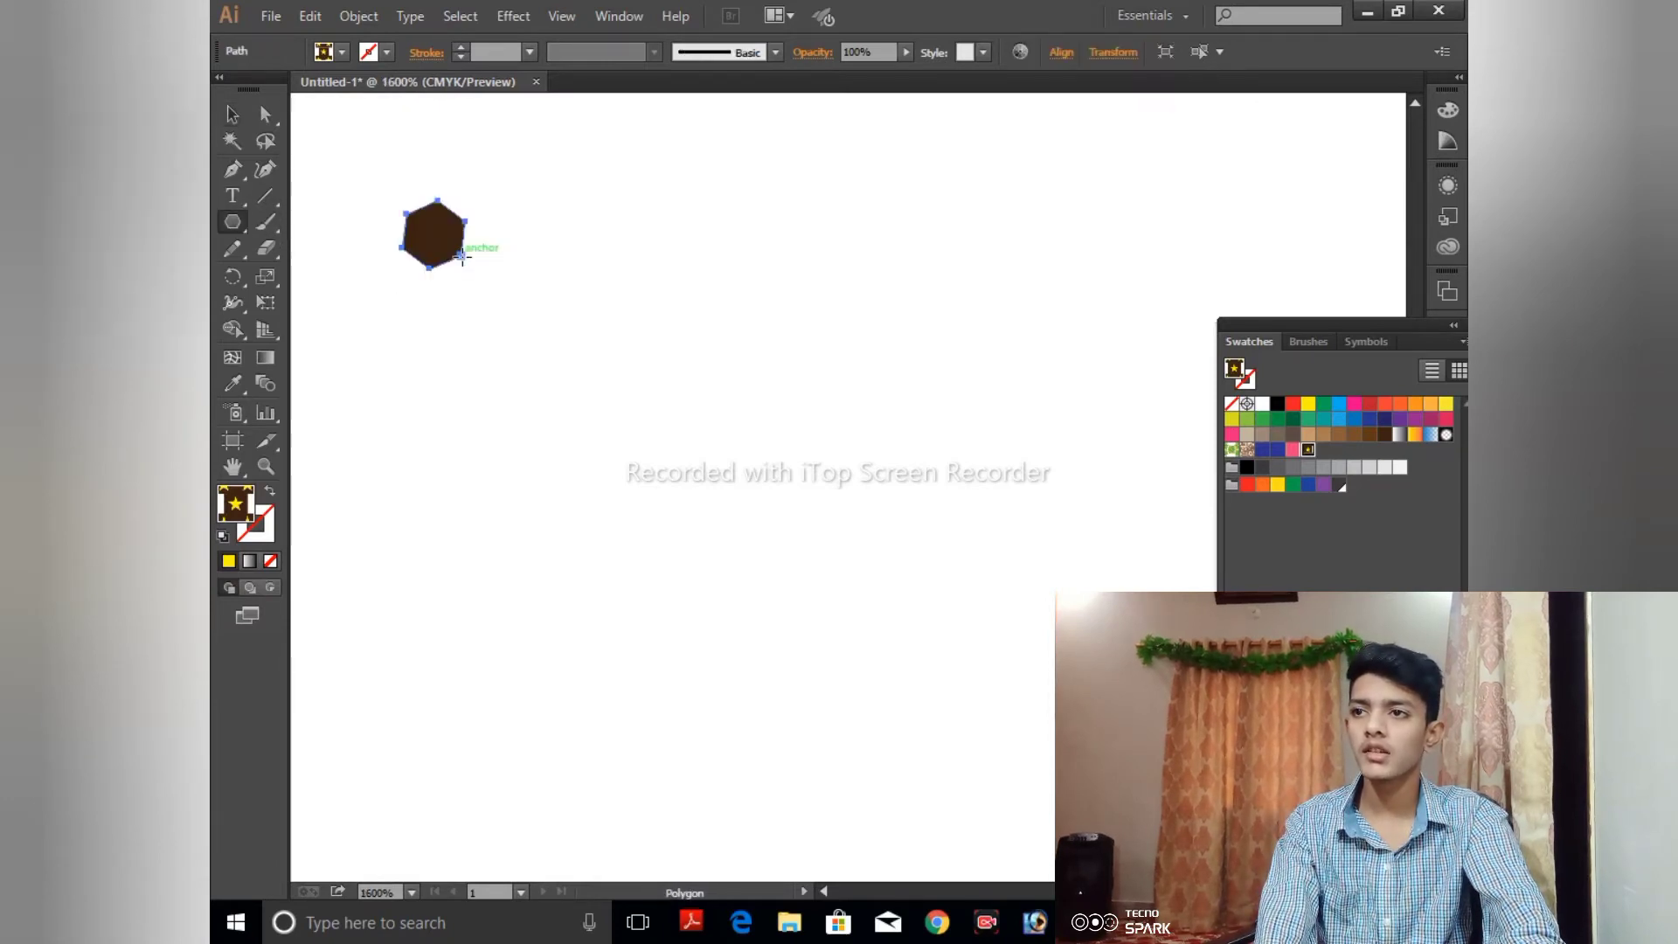
key("ctrl+shift+a")
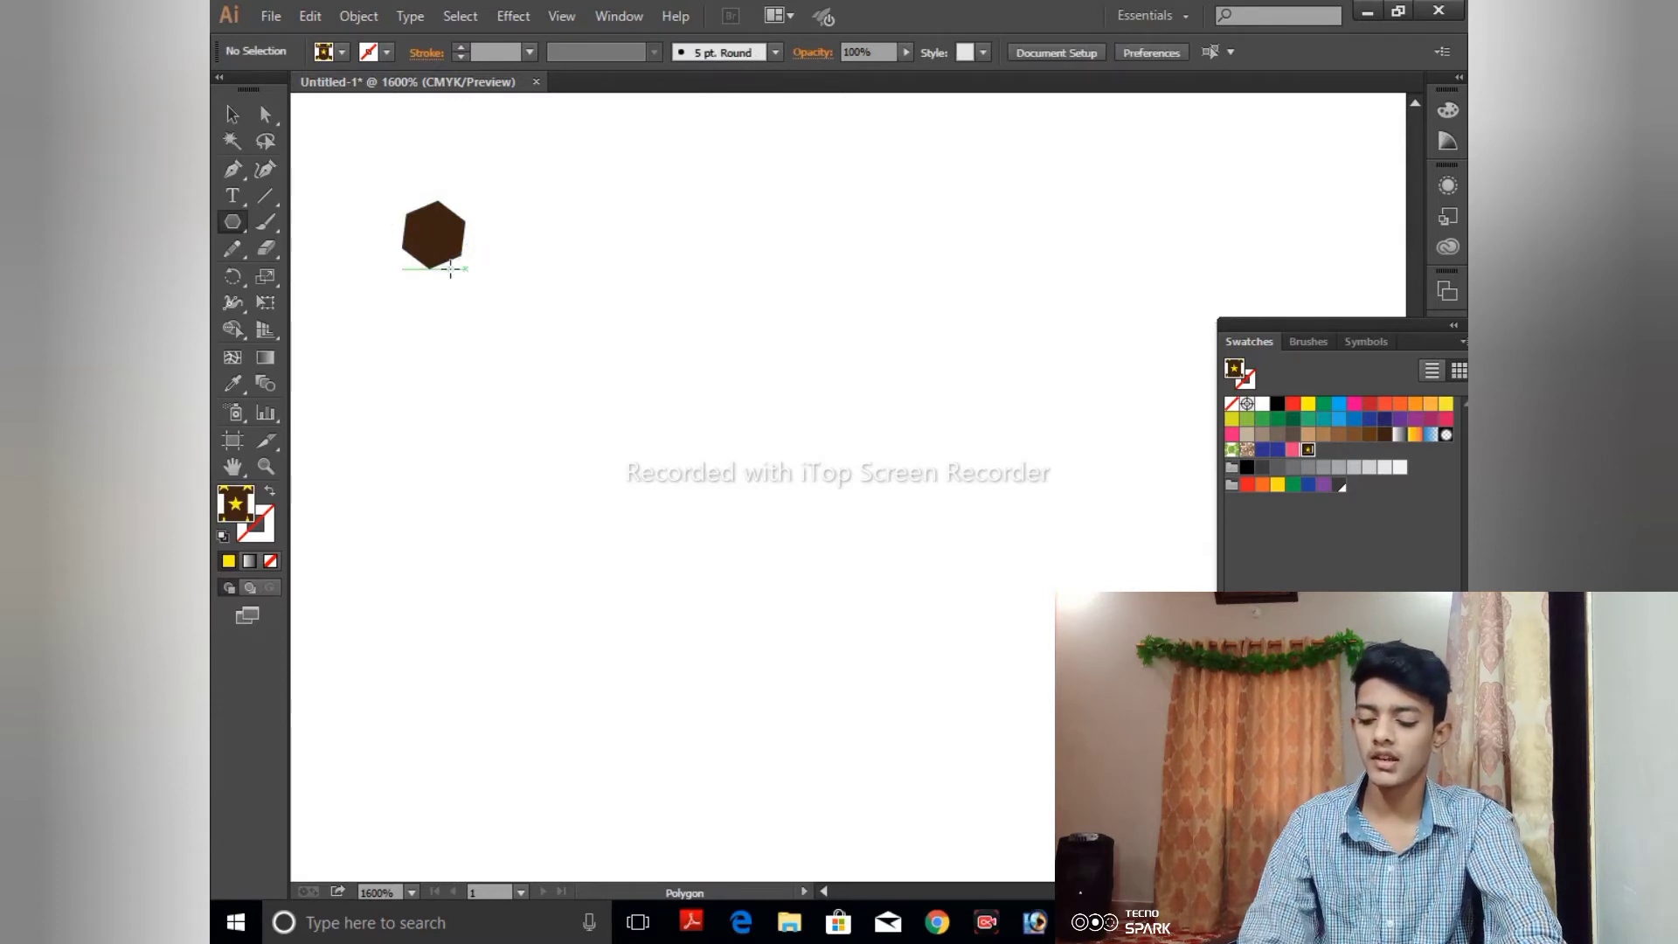
key("v")
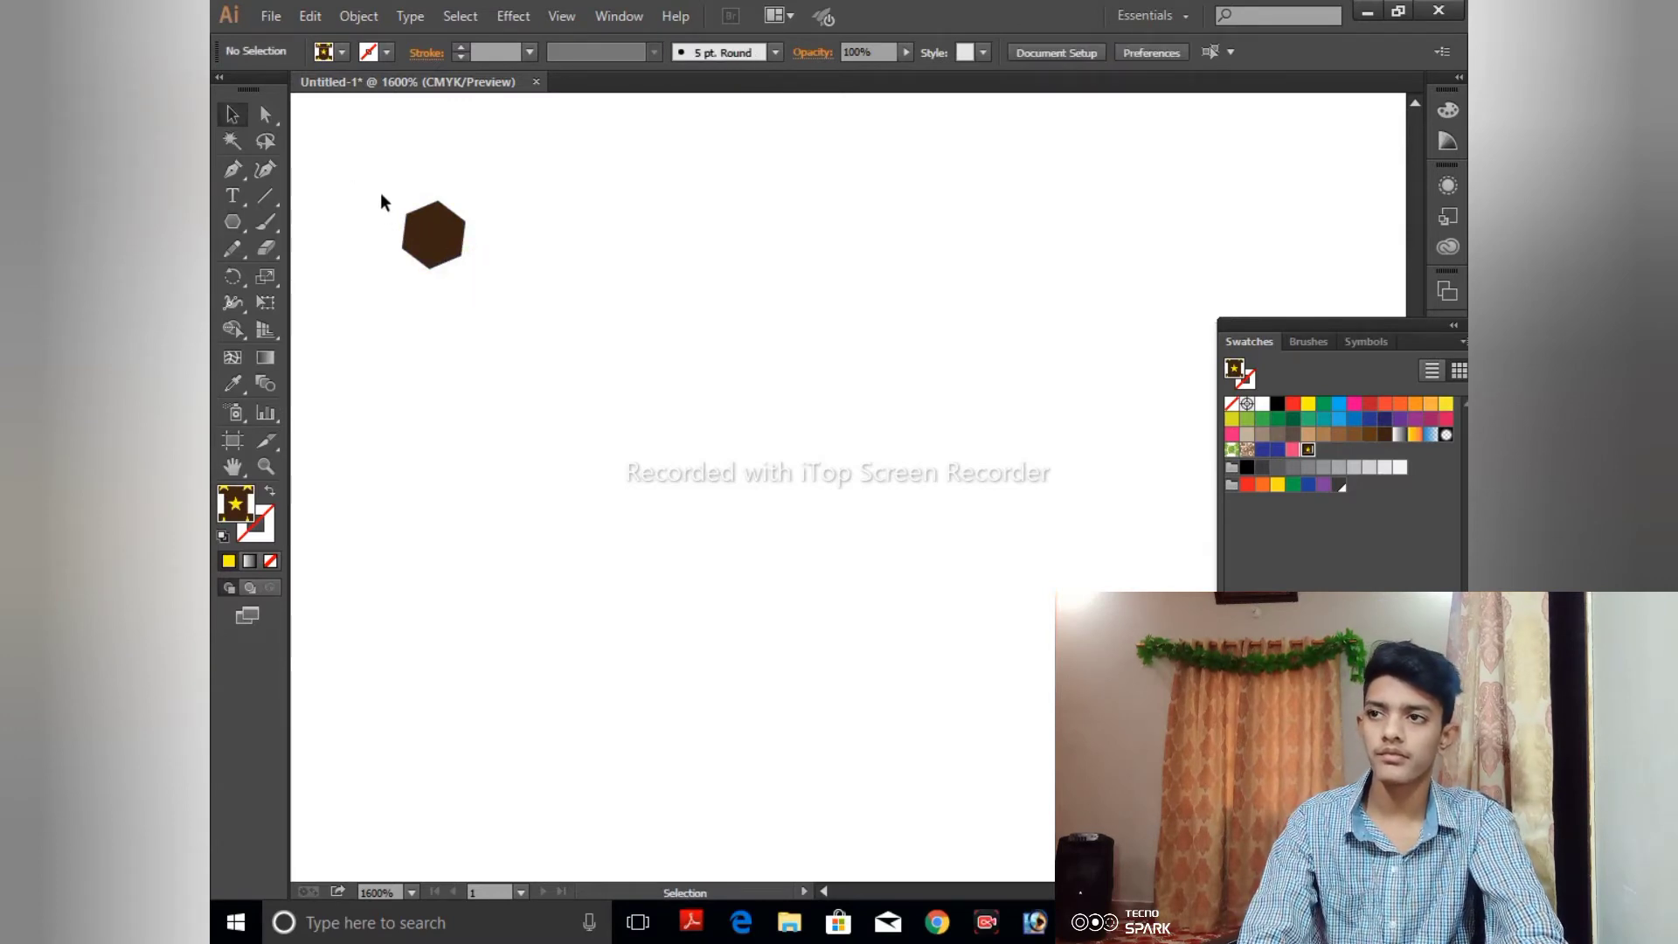
left_click_drag(444, 248, 487, 291)
key("Delete")
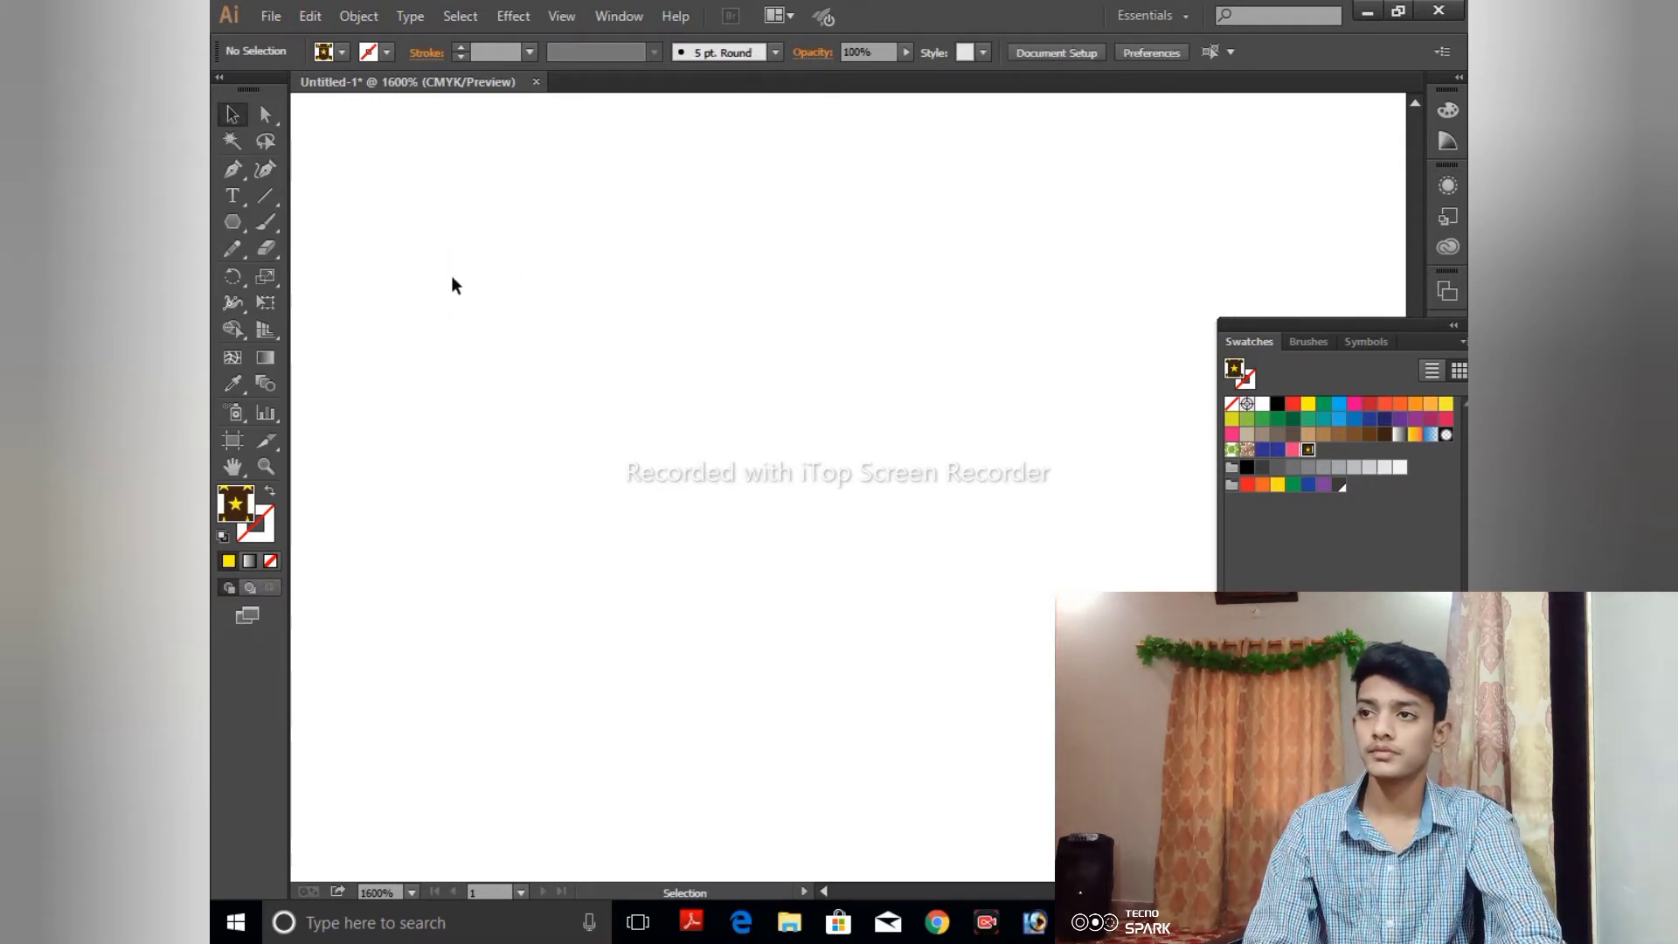
- Draw a small upright hexagon with a radius of about 1.93 pt on the blank artboard using the Polygon tool
left_click(233, 223)
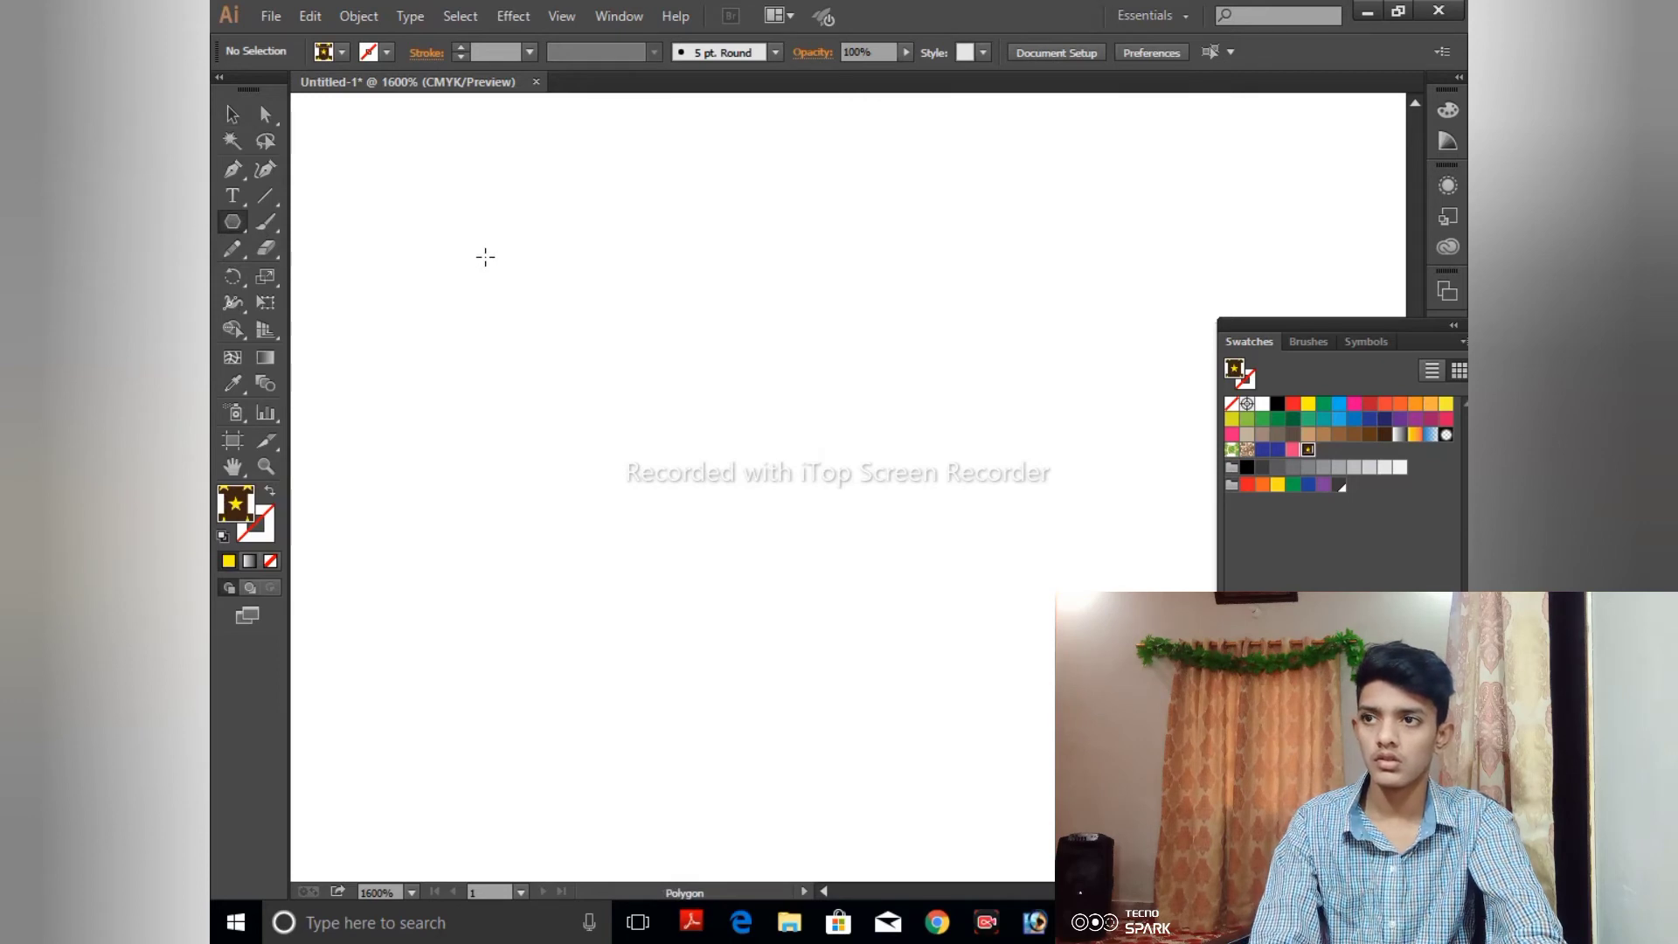
left_click(485, 256)
left_click(887, 504)
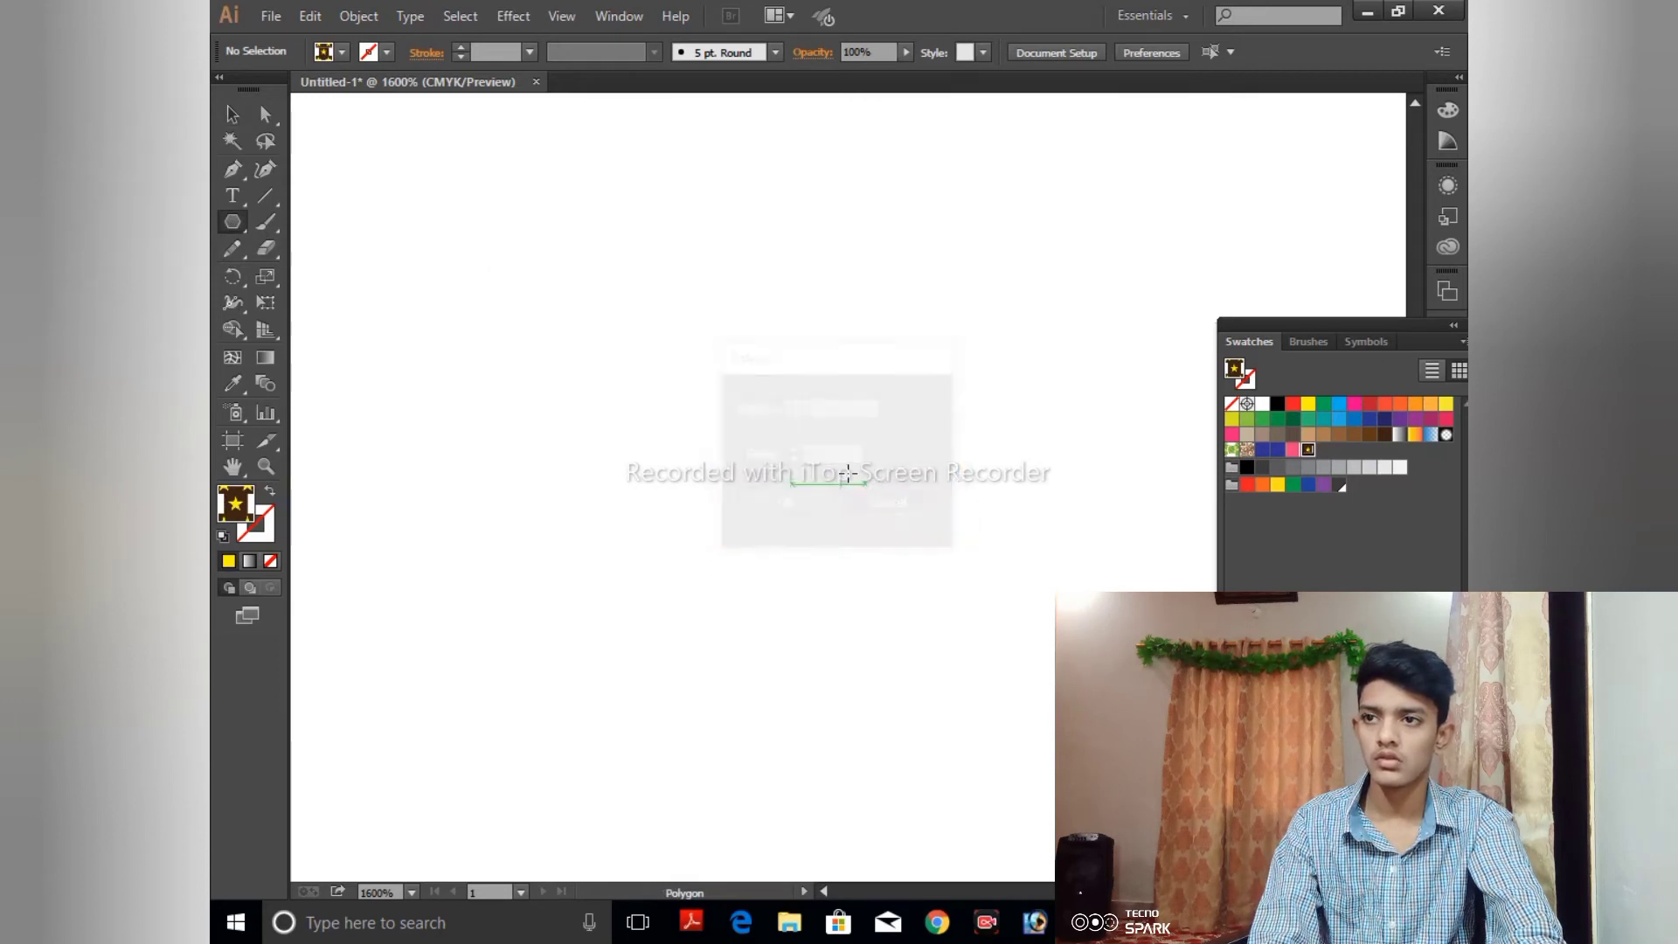
left_click_drag(654, 342, 671, 371)
left_click(671, 371)
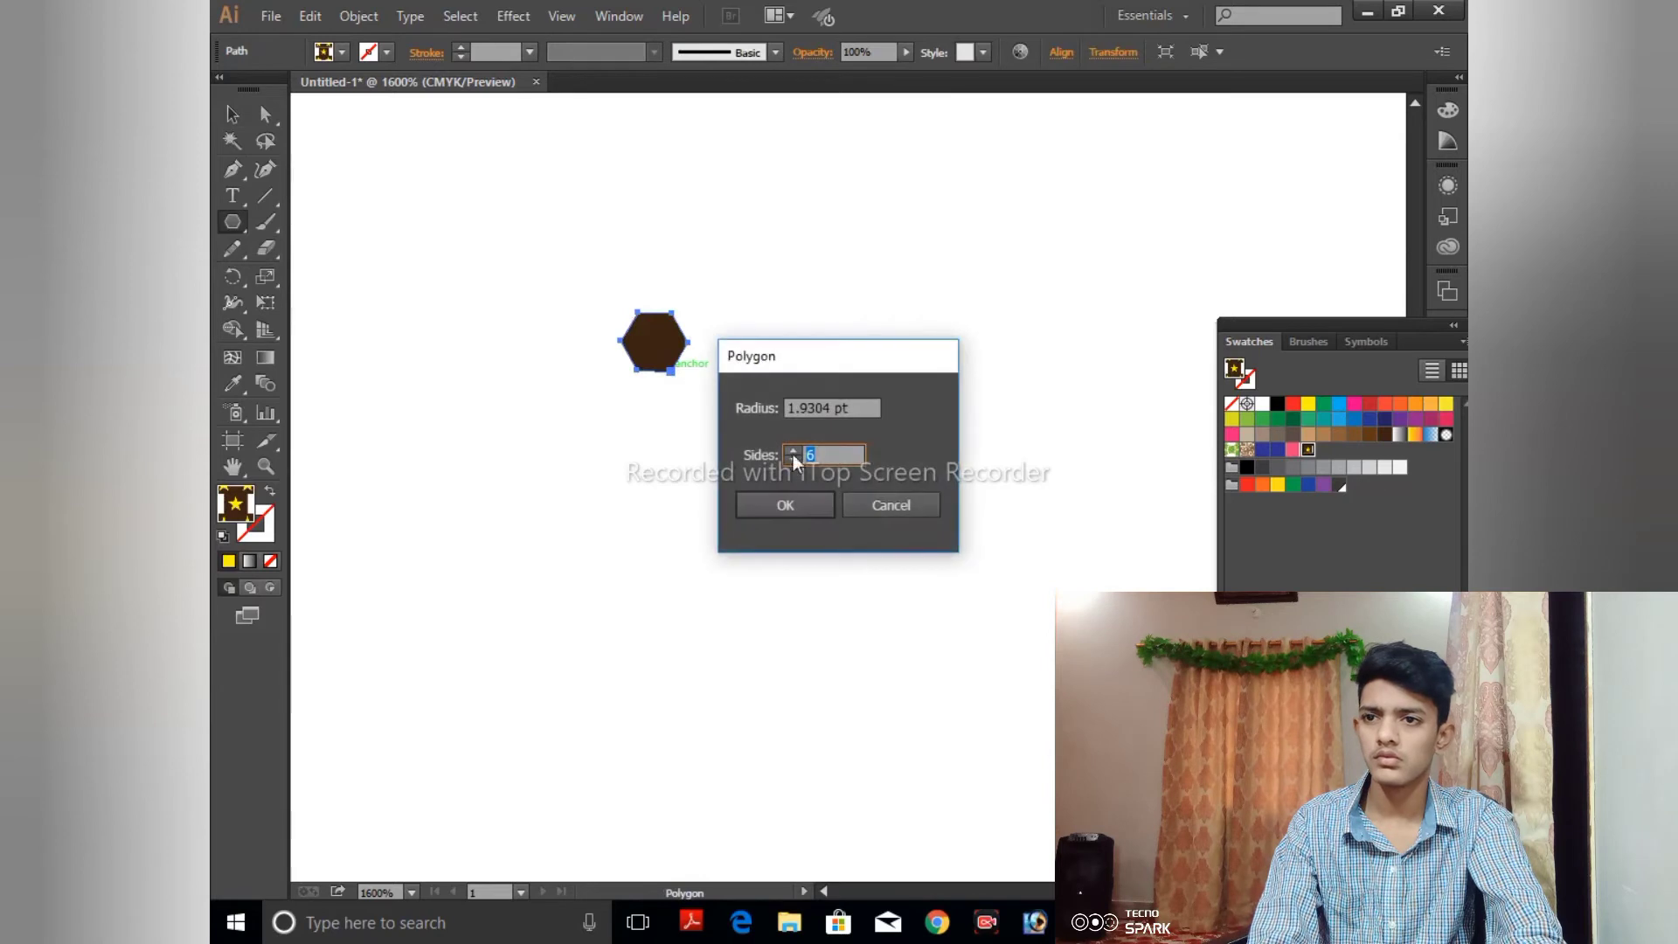
left_click(914, 501)
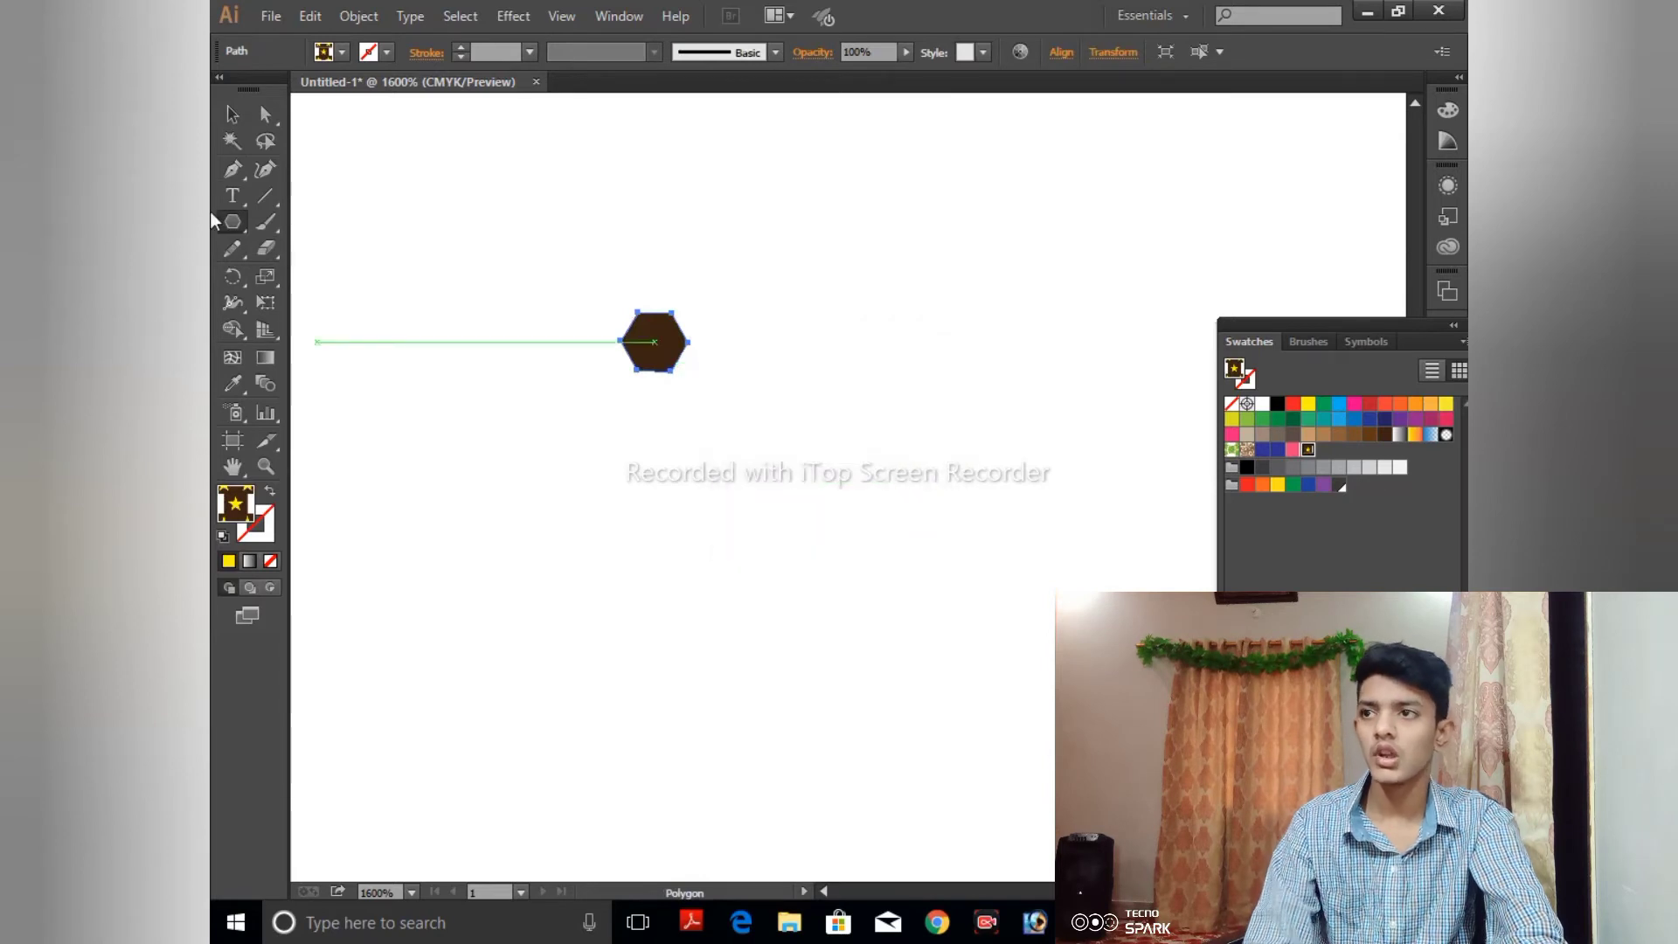
- Remove the hexagon's fill and give it a solid black stroke
left_click(267, 533)
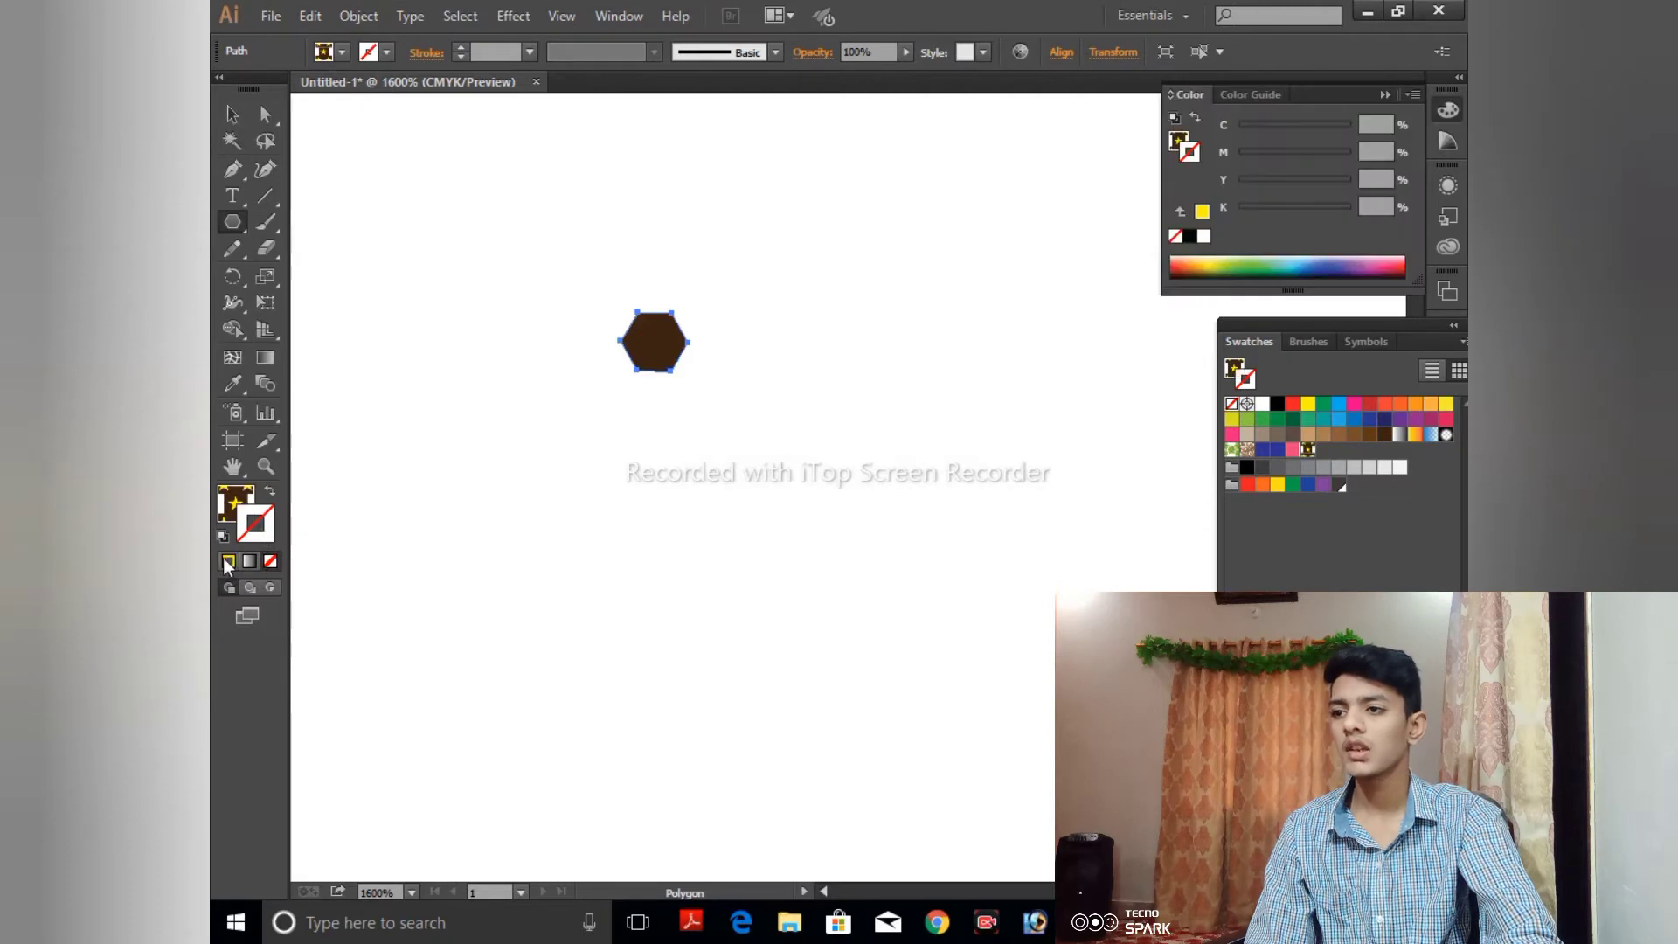
left_click(228, 560)
left_click(234, 501)
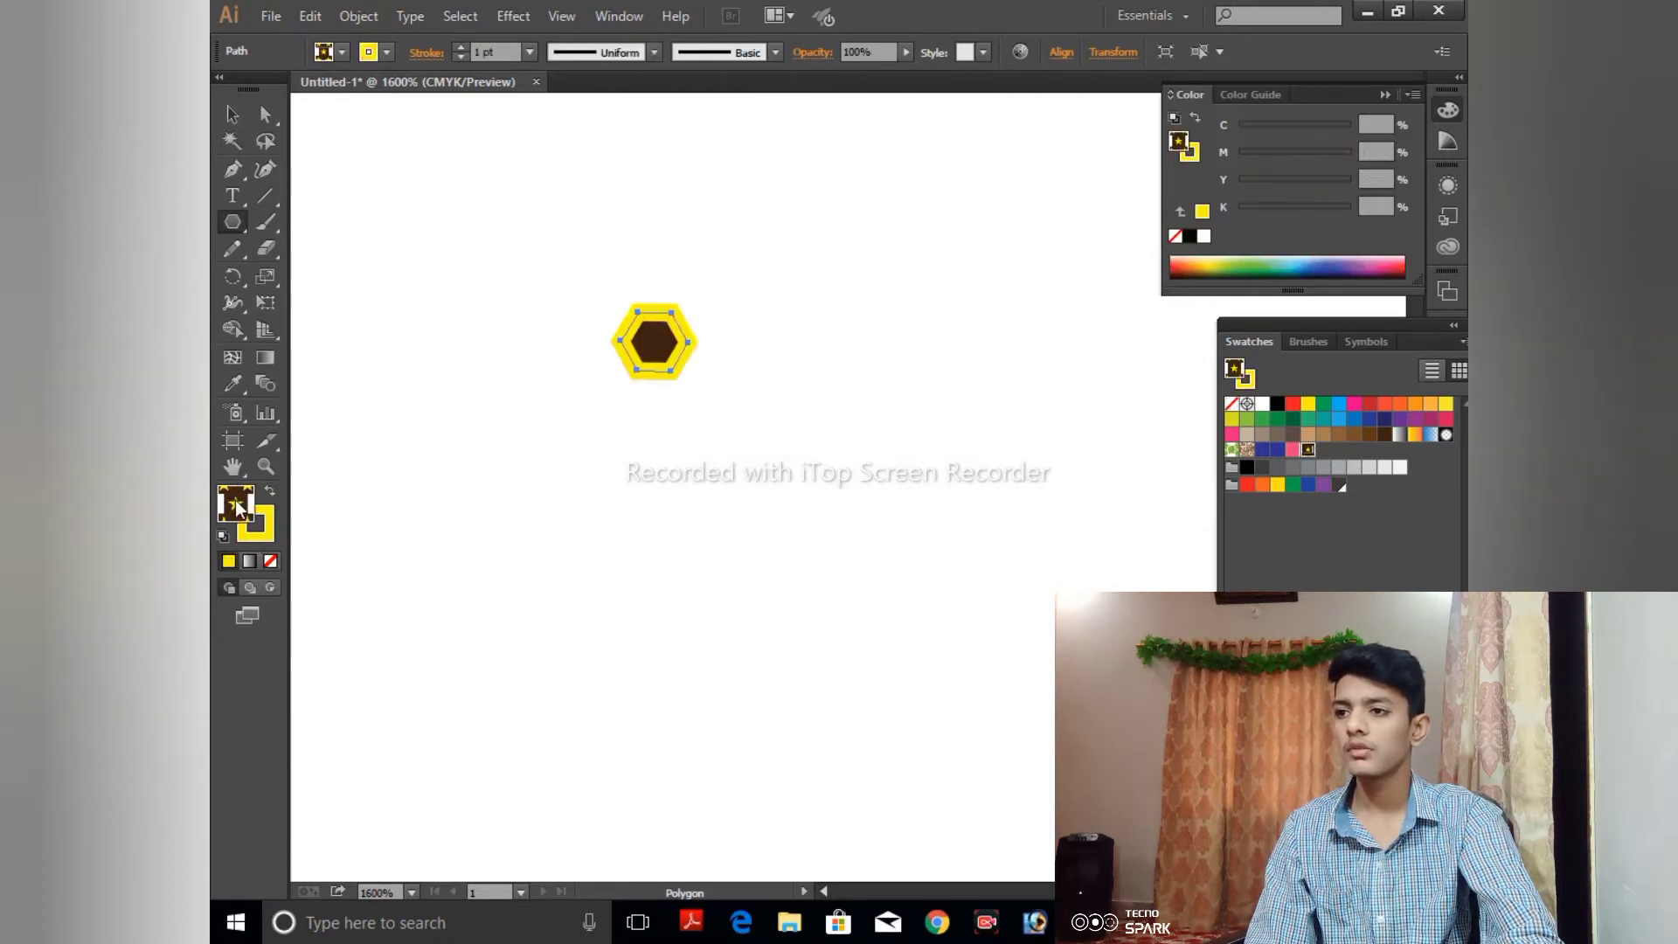
left_click(273, 564)
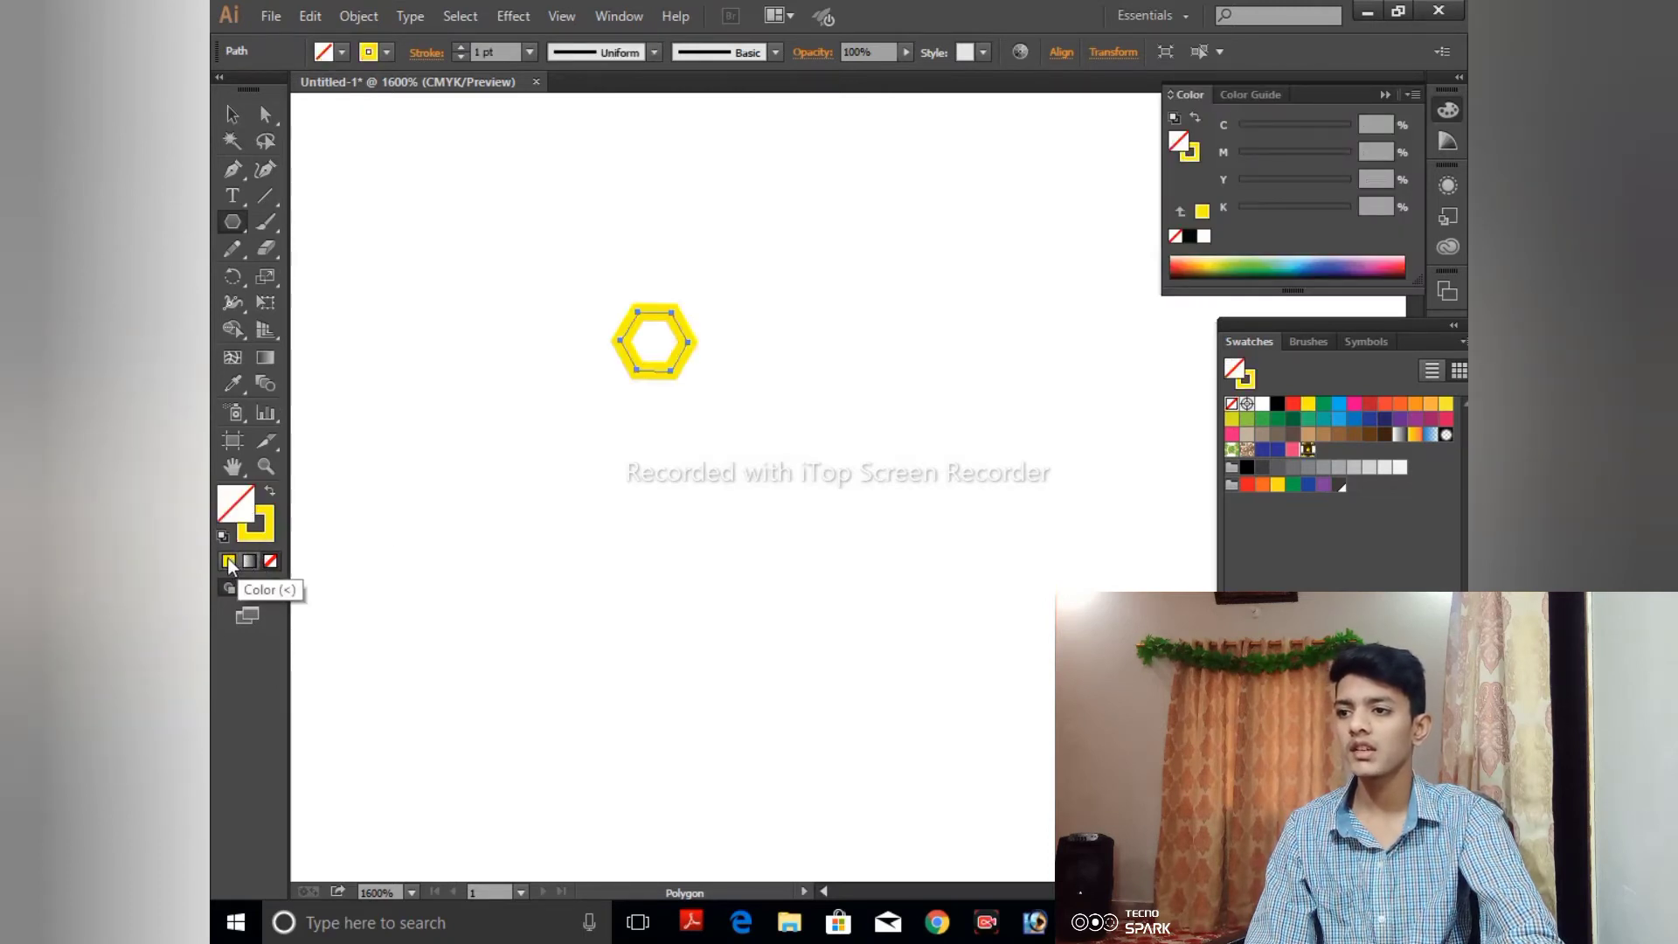
left_click(271, 536)
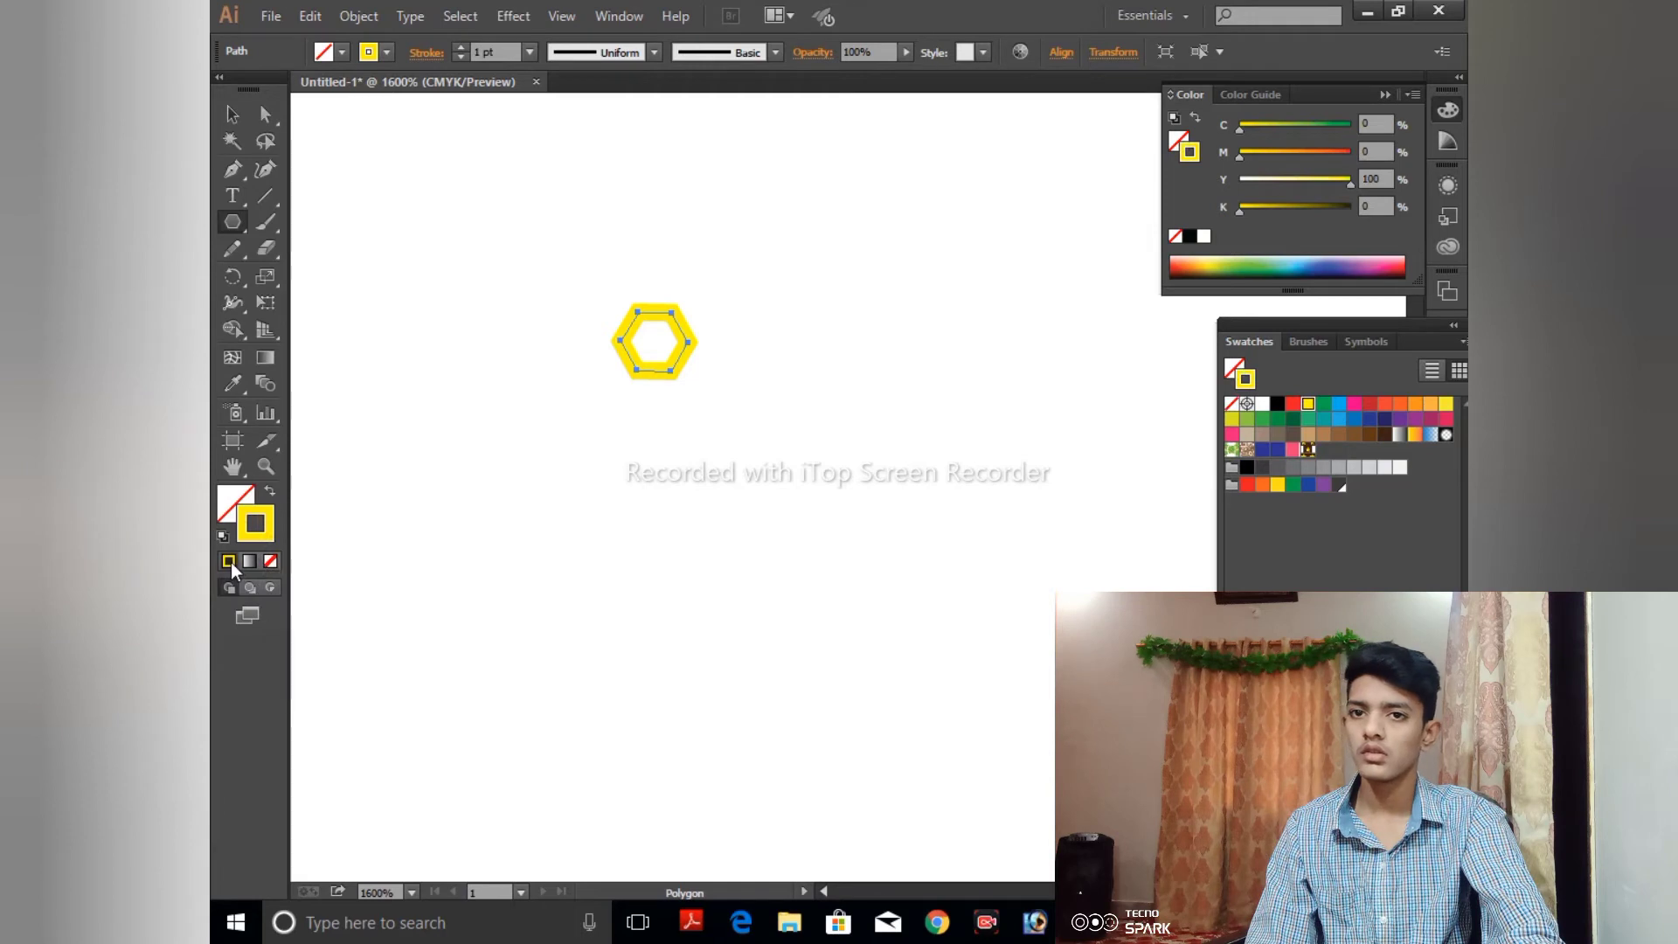
left_click(1277, 402)
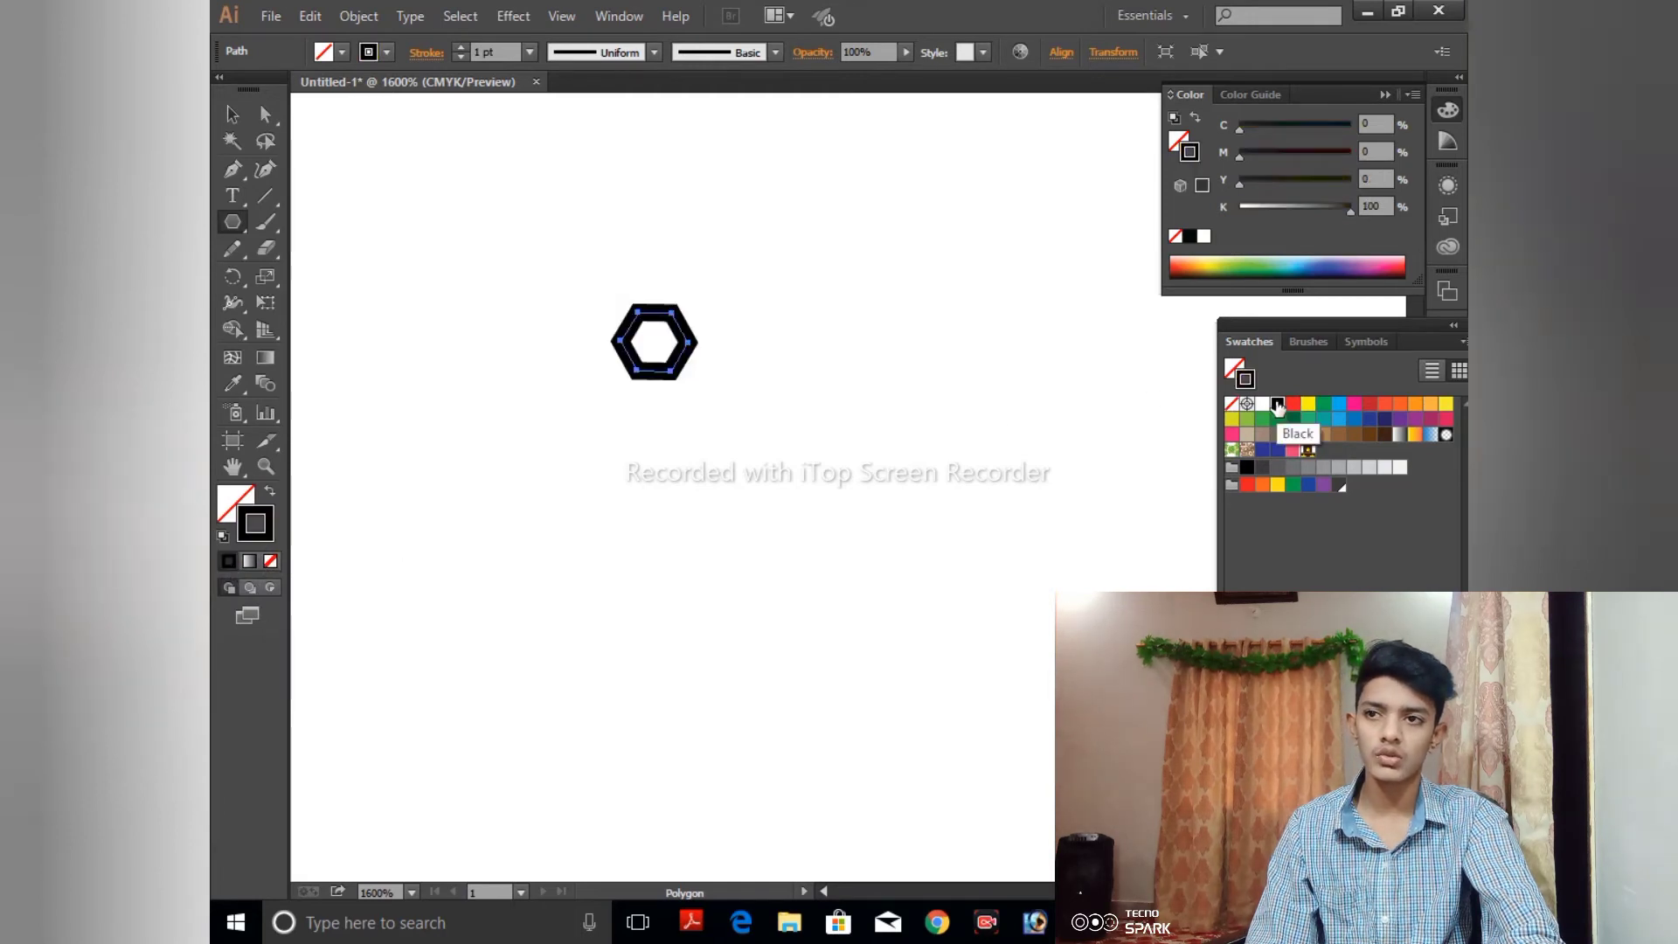
- Set the hexagon's stroke weight to 0.5 pt and deselect it
left_click(233, 116)
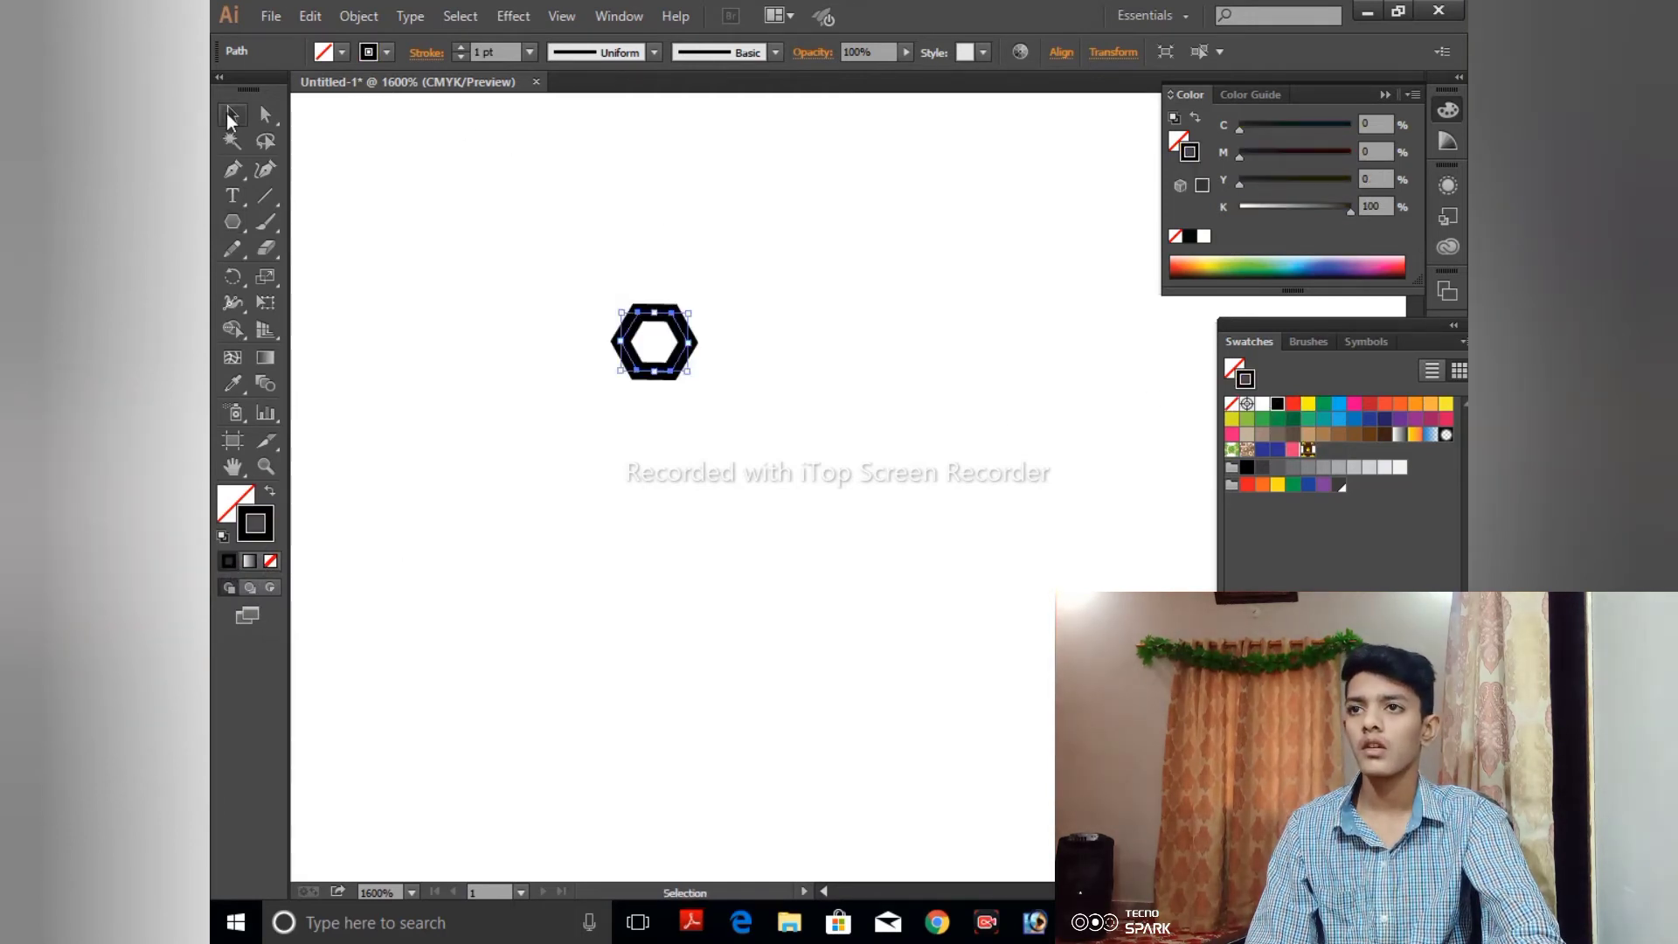
left_click(529, 52)
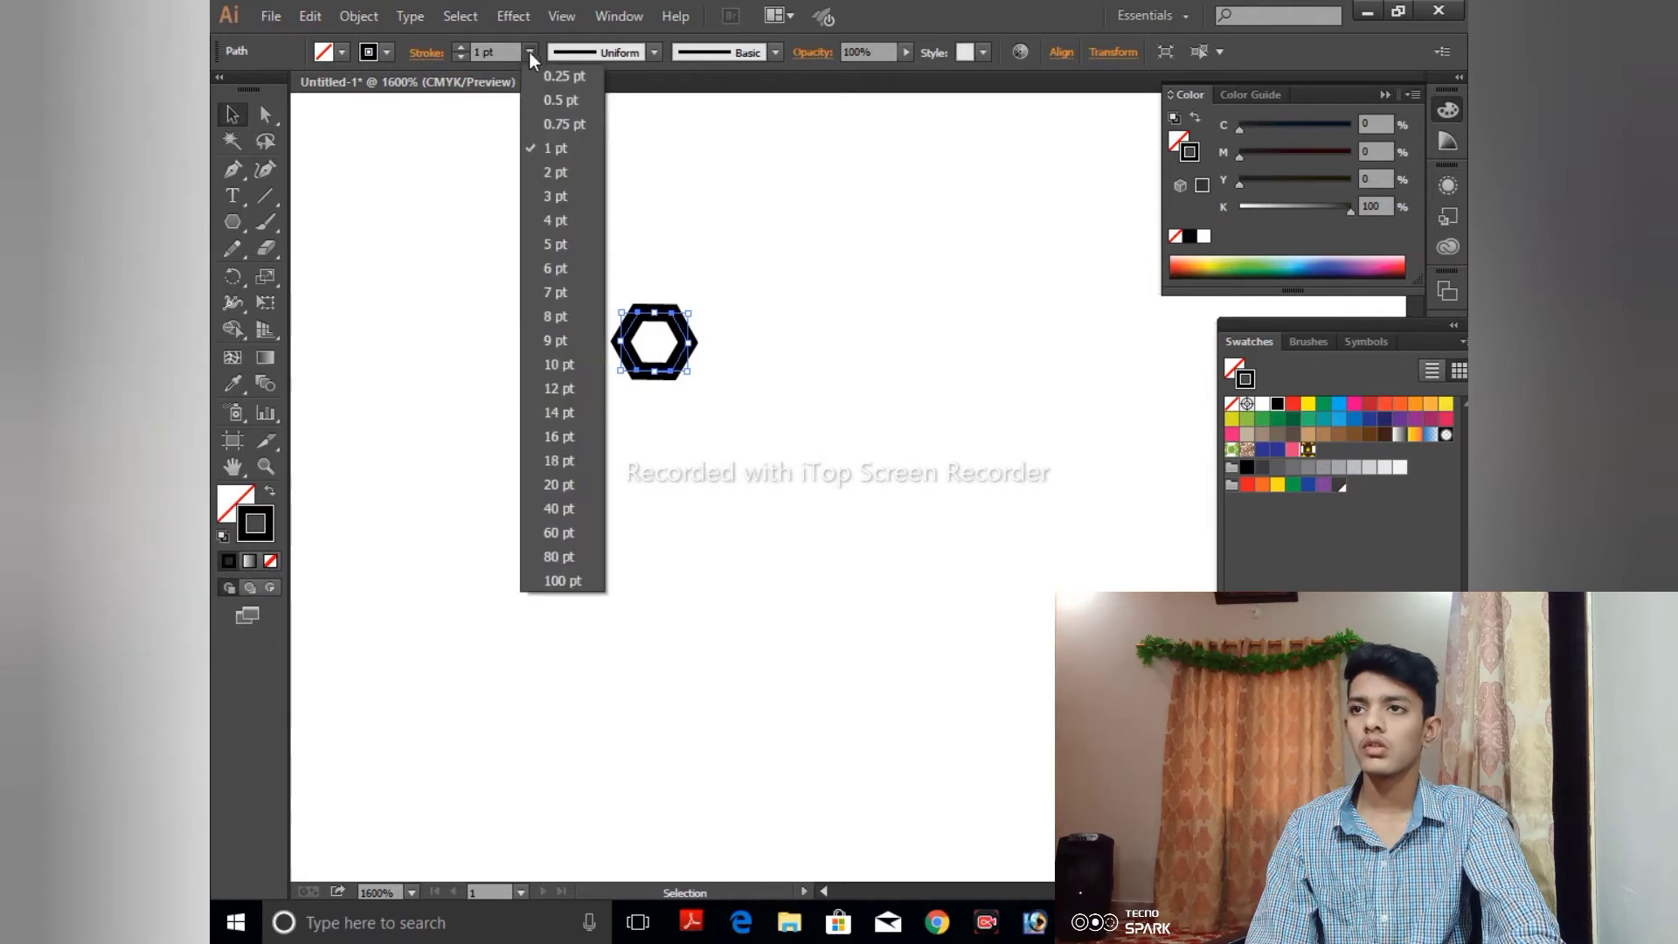
left_click(542, 101)
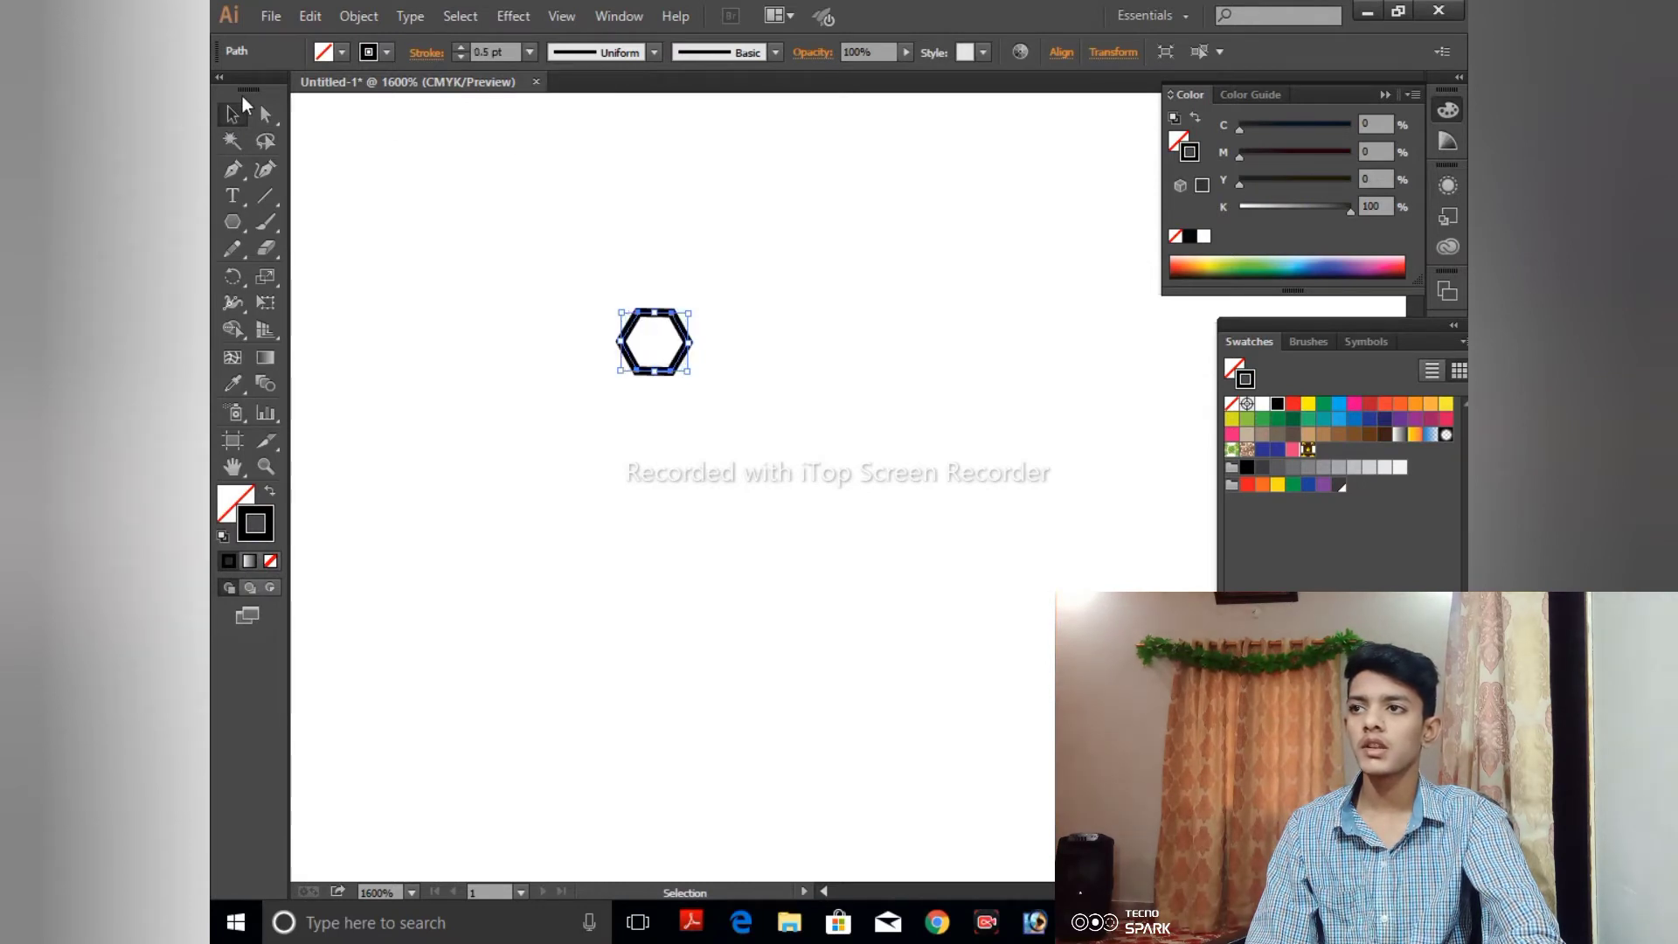
left_click(463, 201)
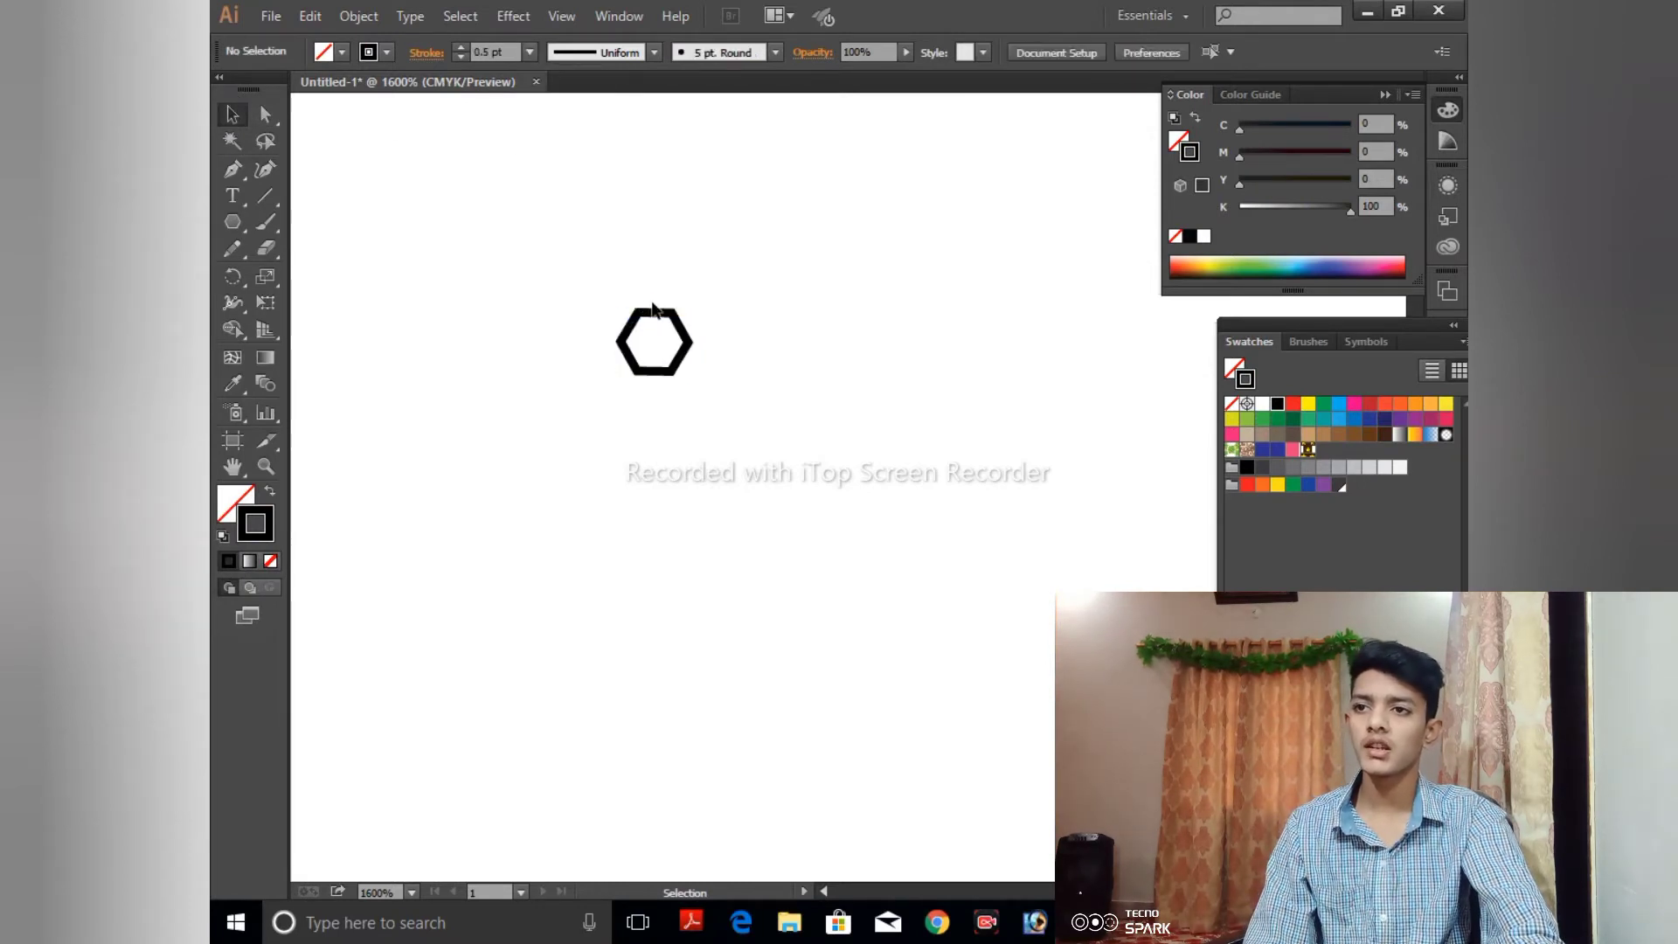
- Copy the hexagon in place and enlarge the copy from its center to form a concentric ring around the original
left_click(629, 353)
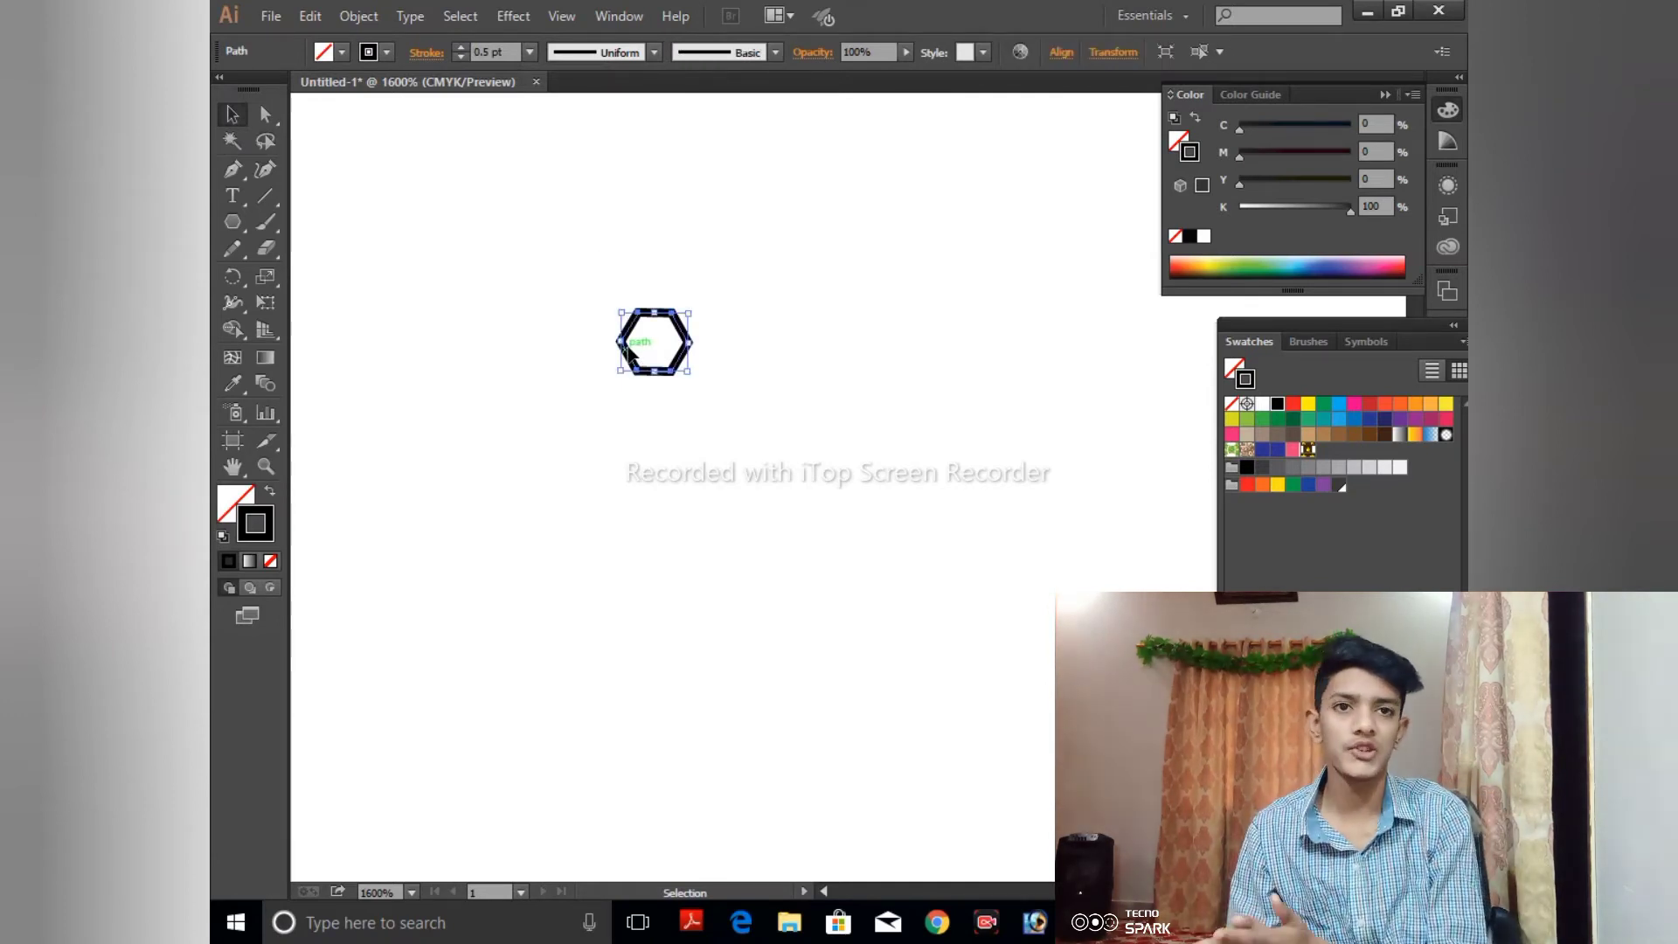
key("a")
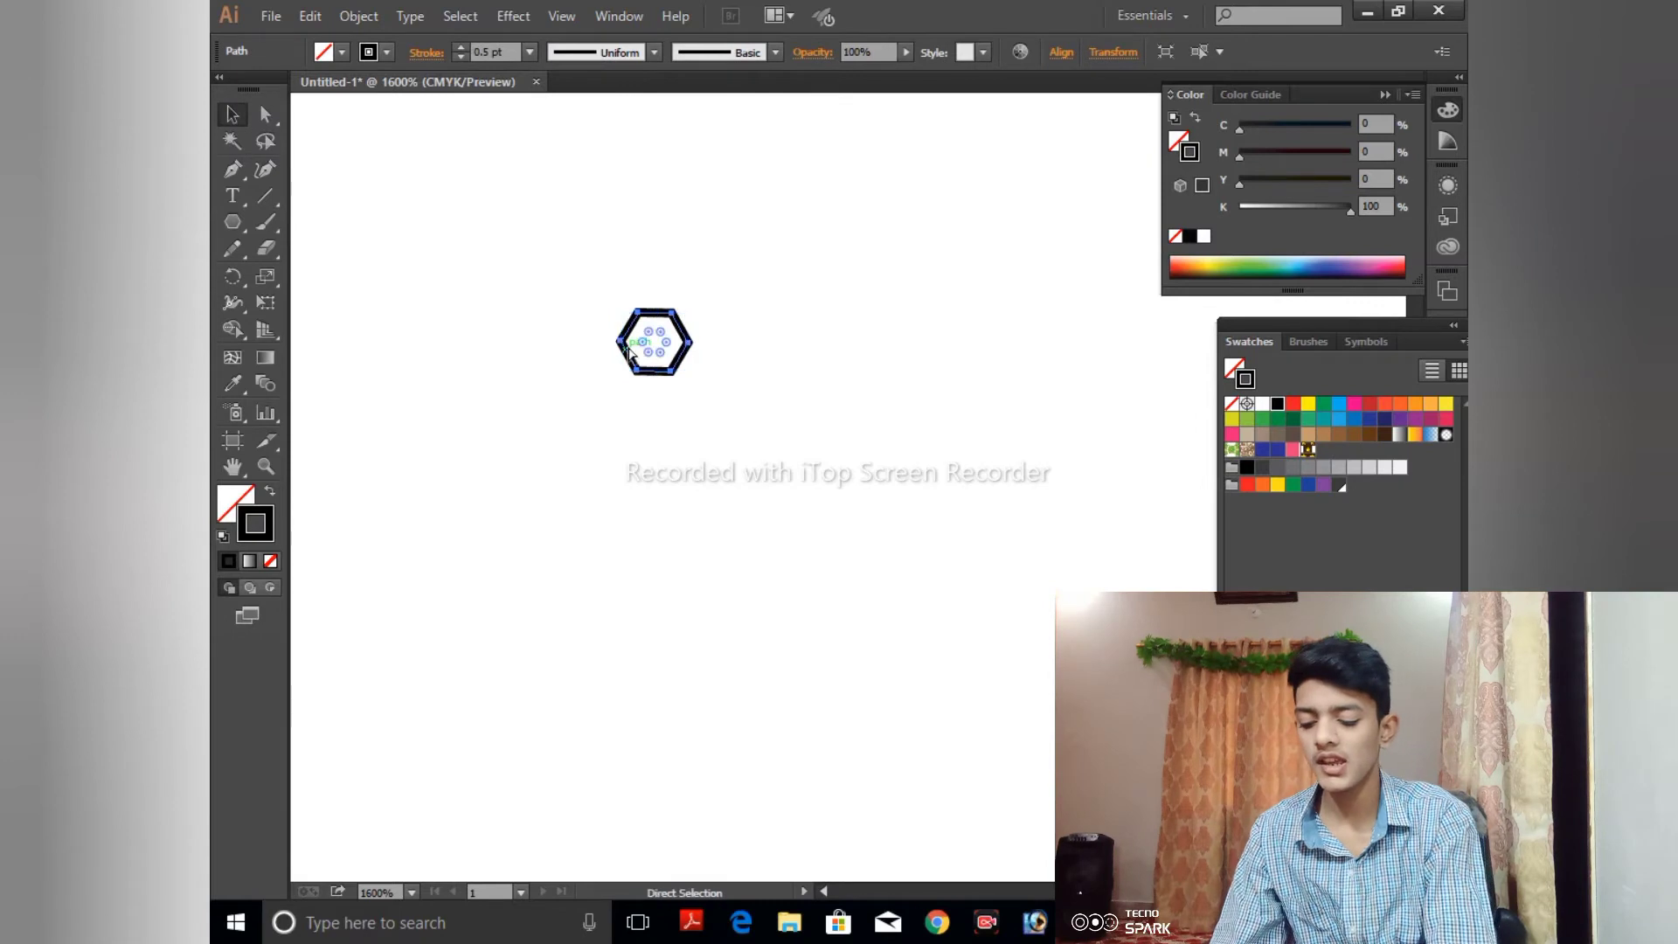
key("v")
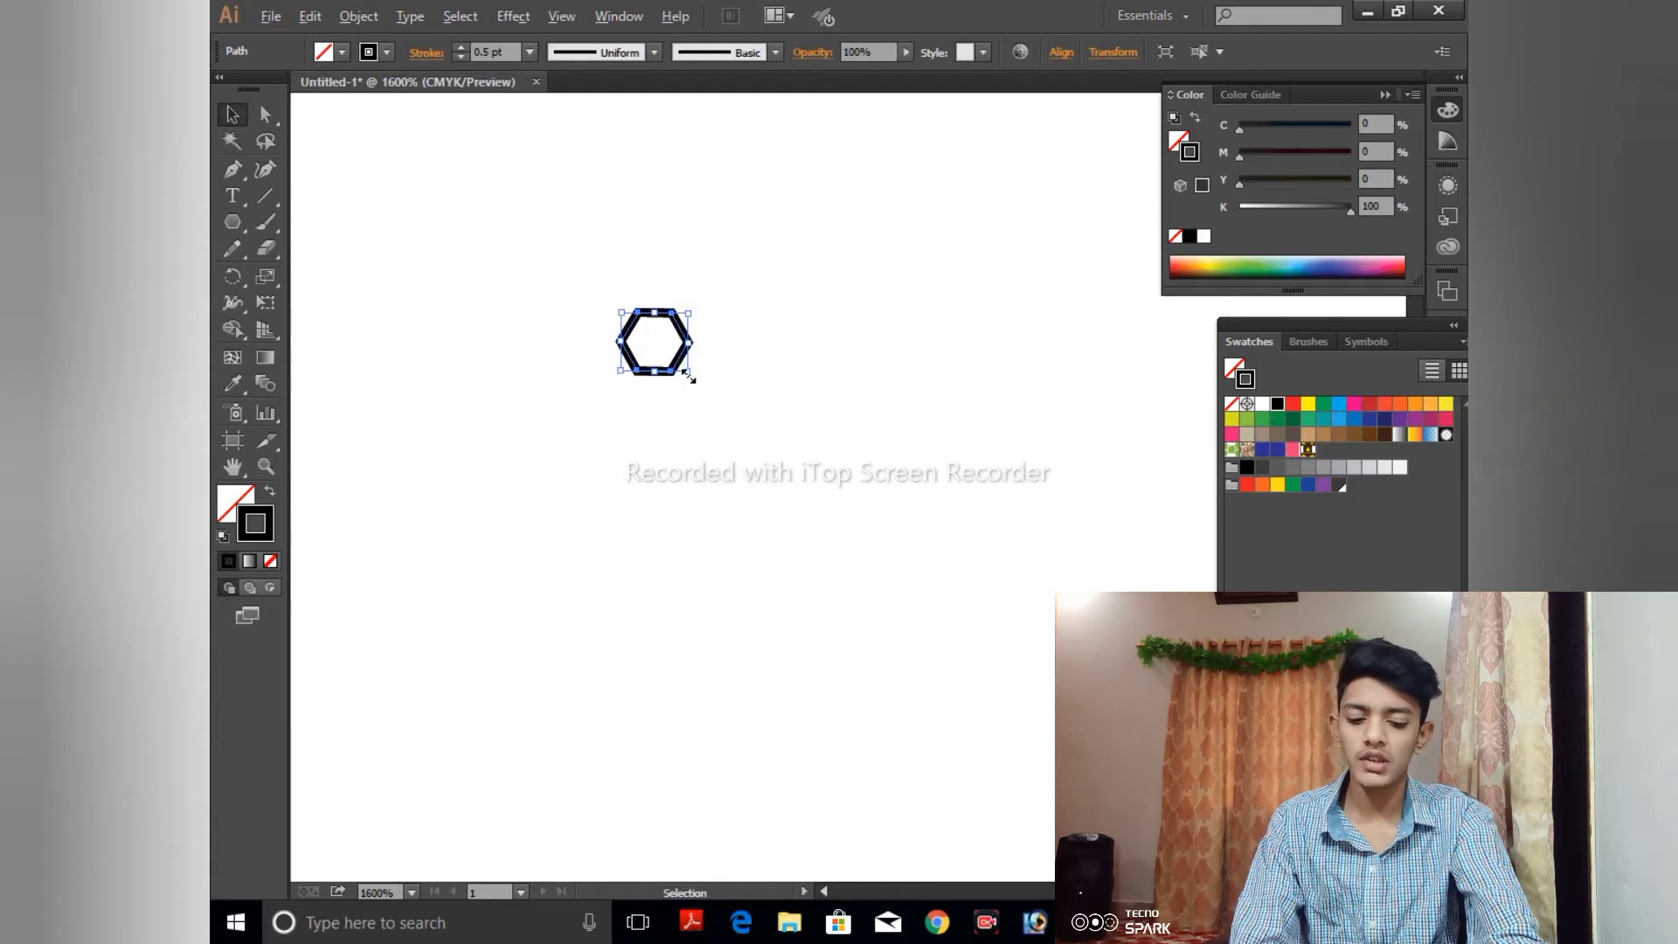
left_click_drag(689, 376, 724, 390)
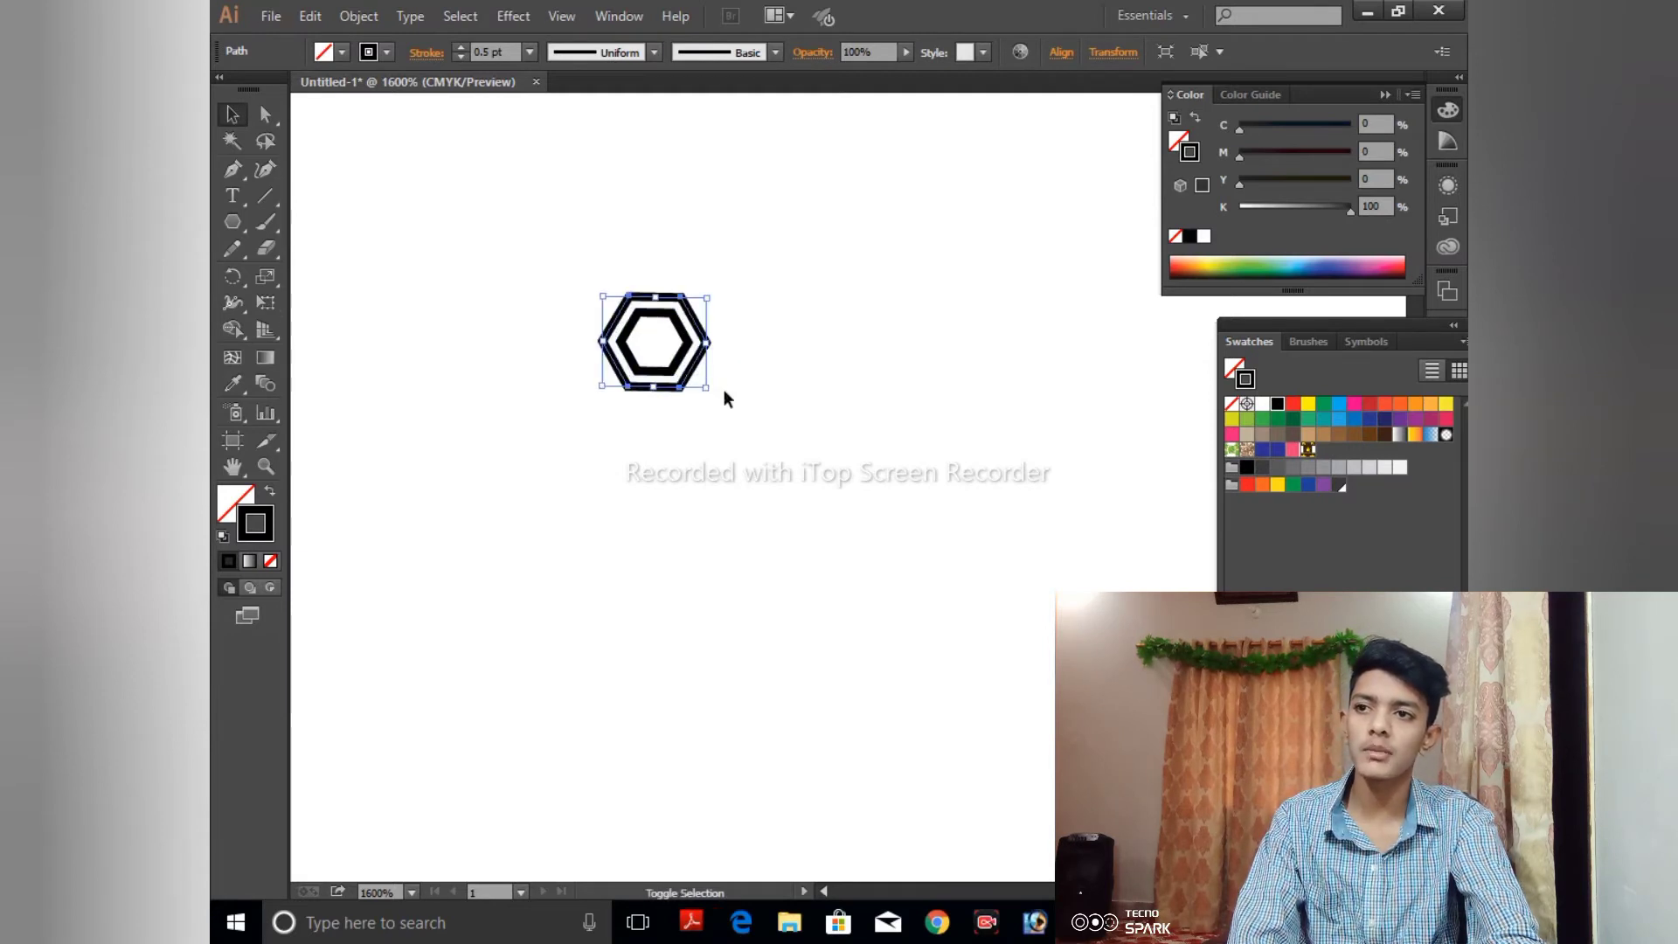
- Copy the outer hexagon in place and enlarge the copy proportionally from its center to form a third concentric ring
key("a")
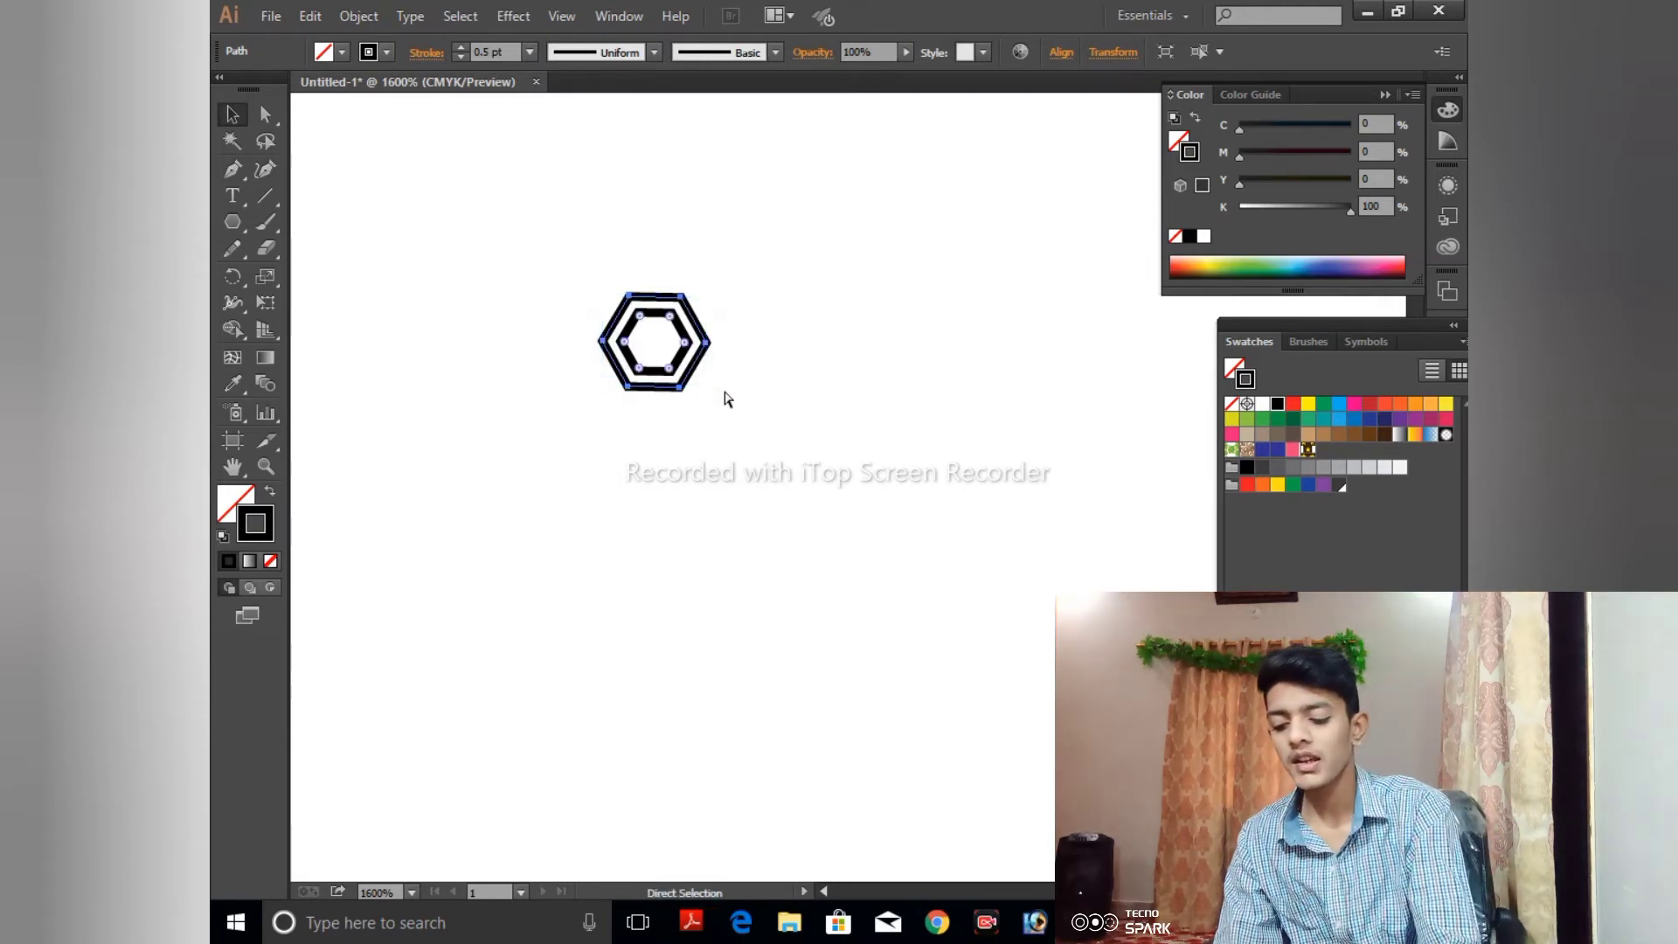
key("v")
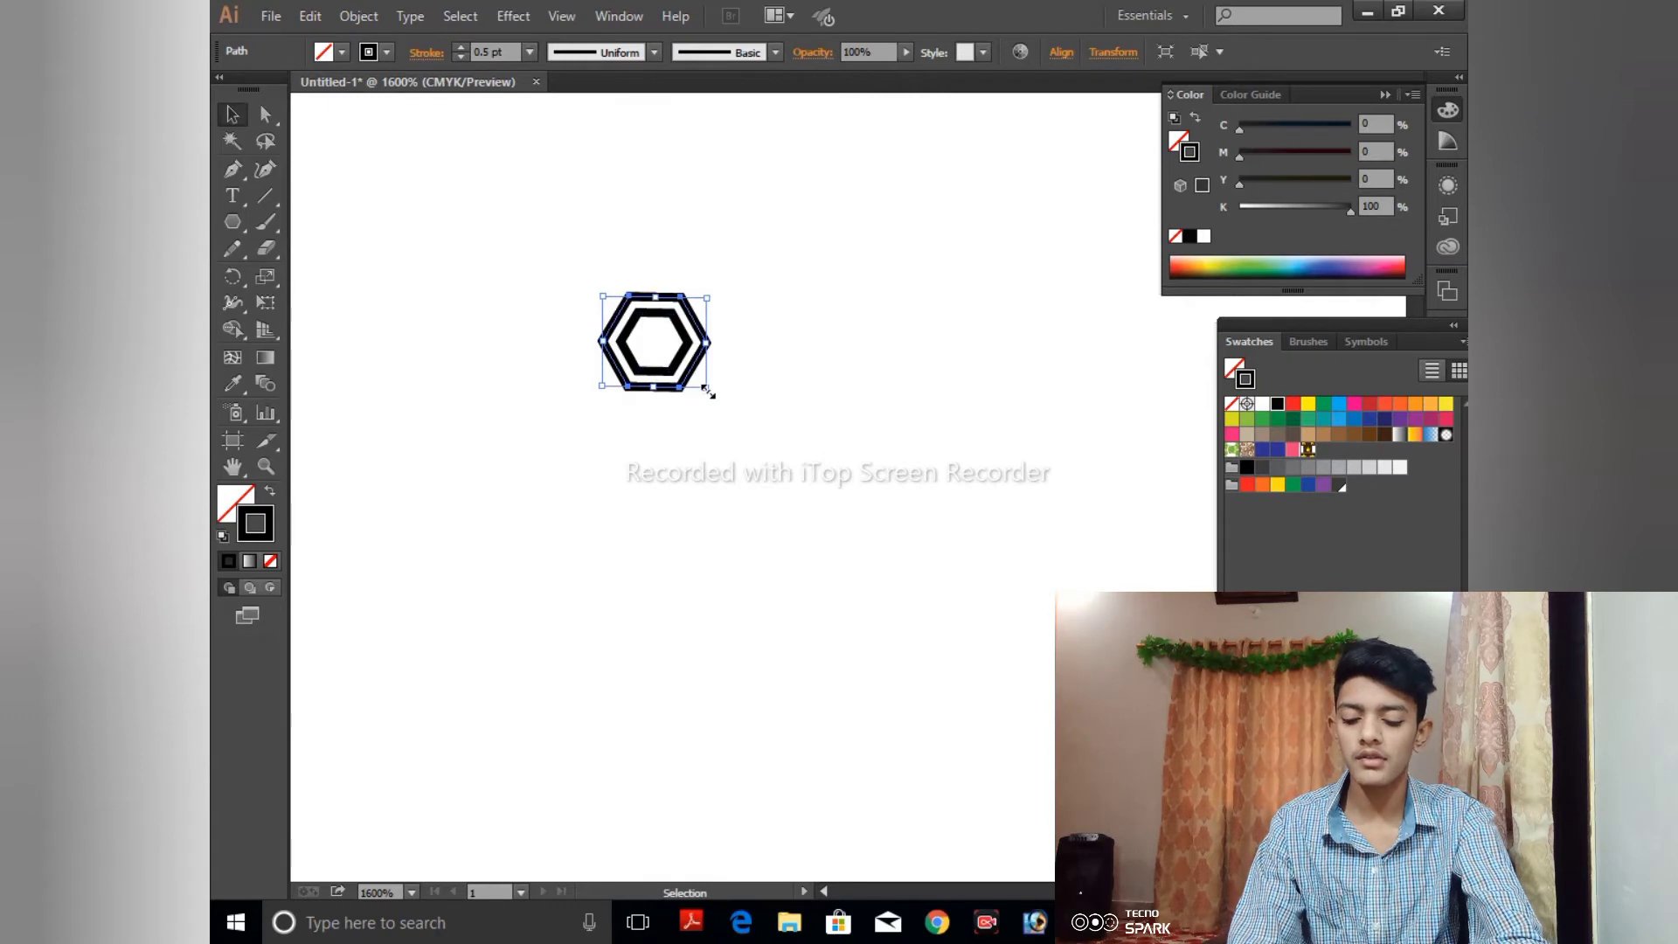
key("shift")
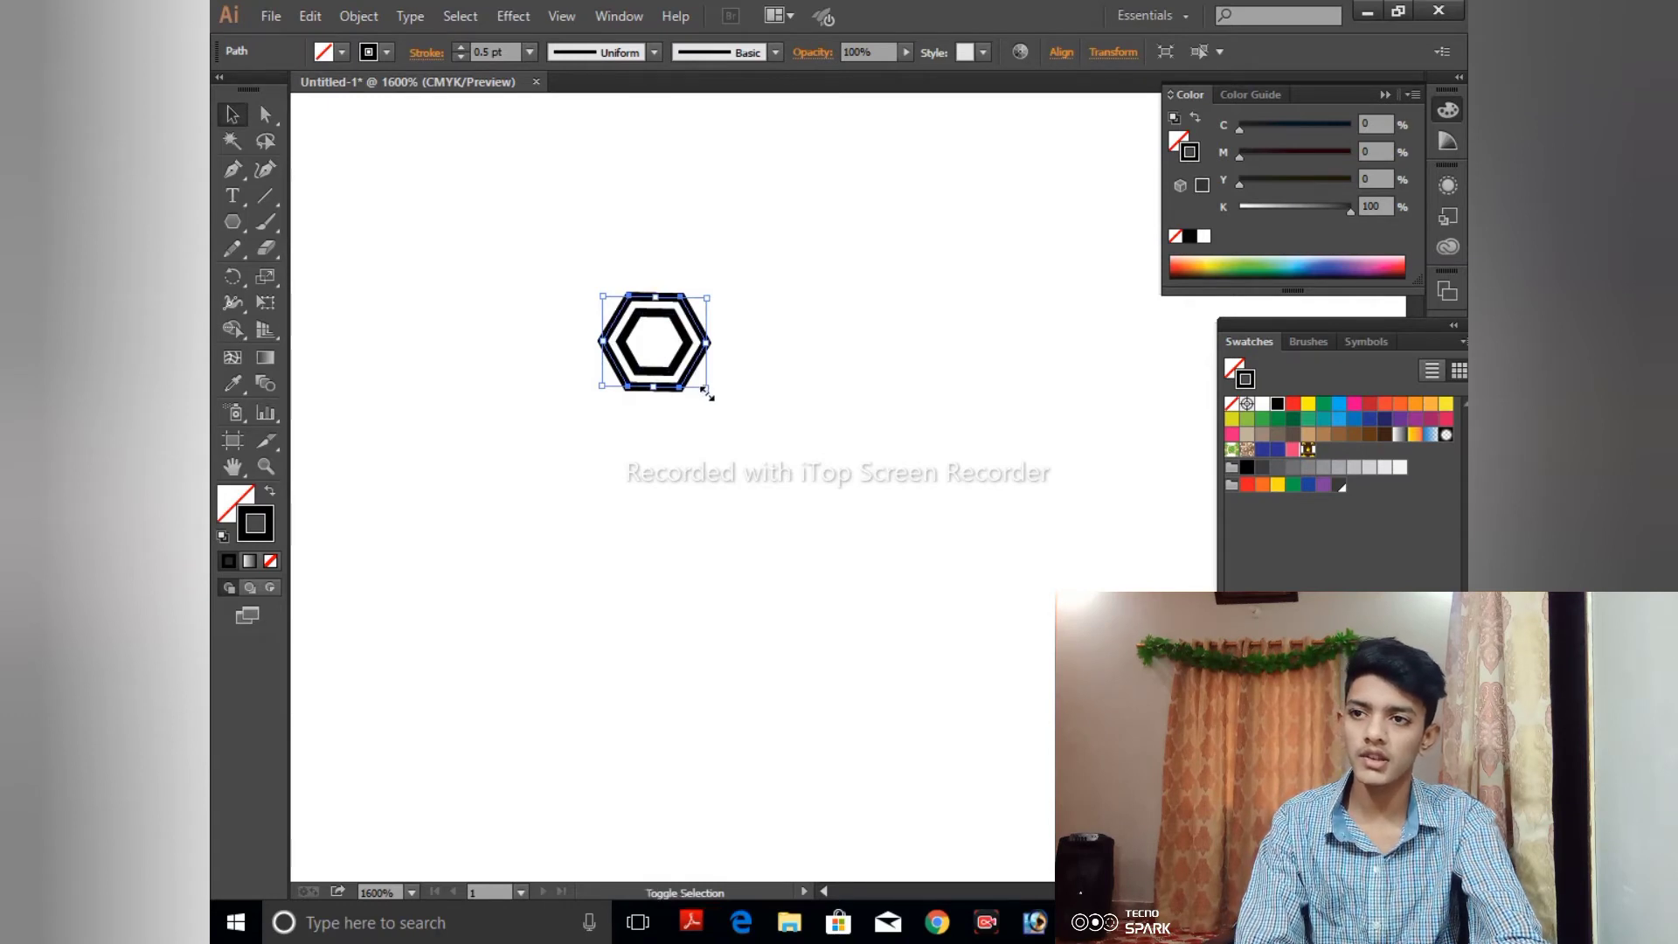
left_click_drag(708, 393, 723, 402)
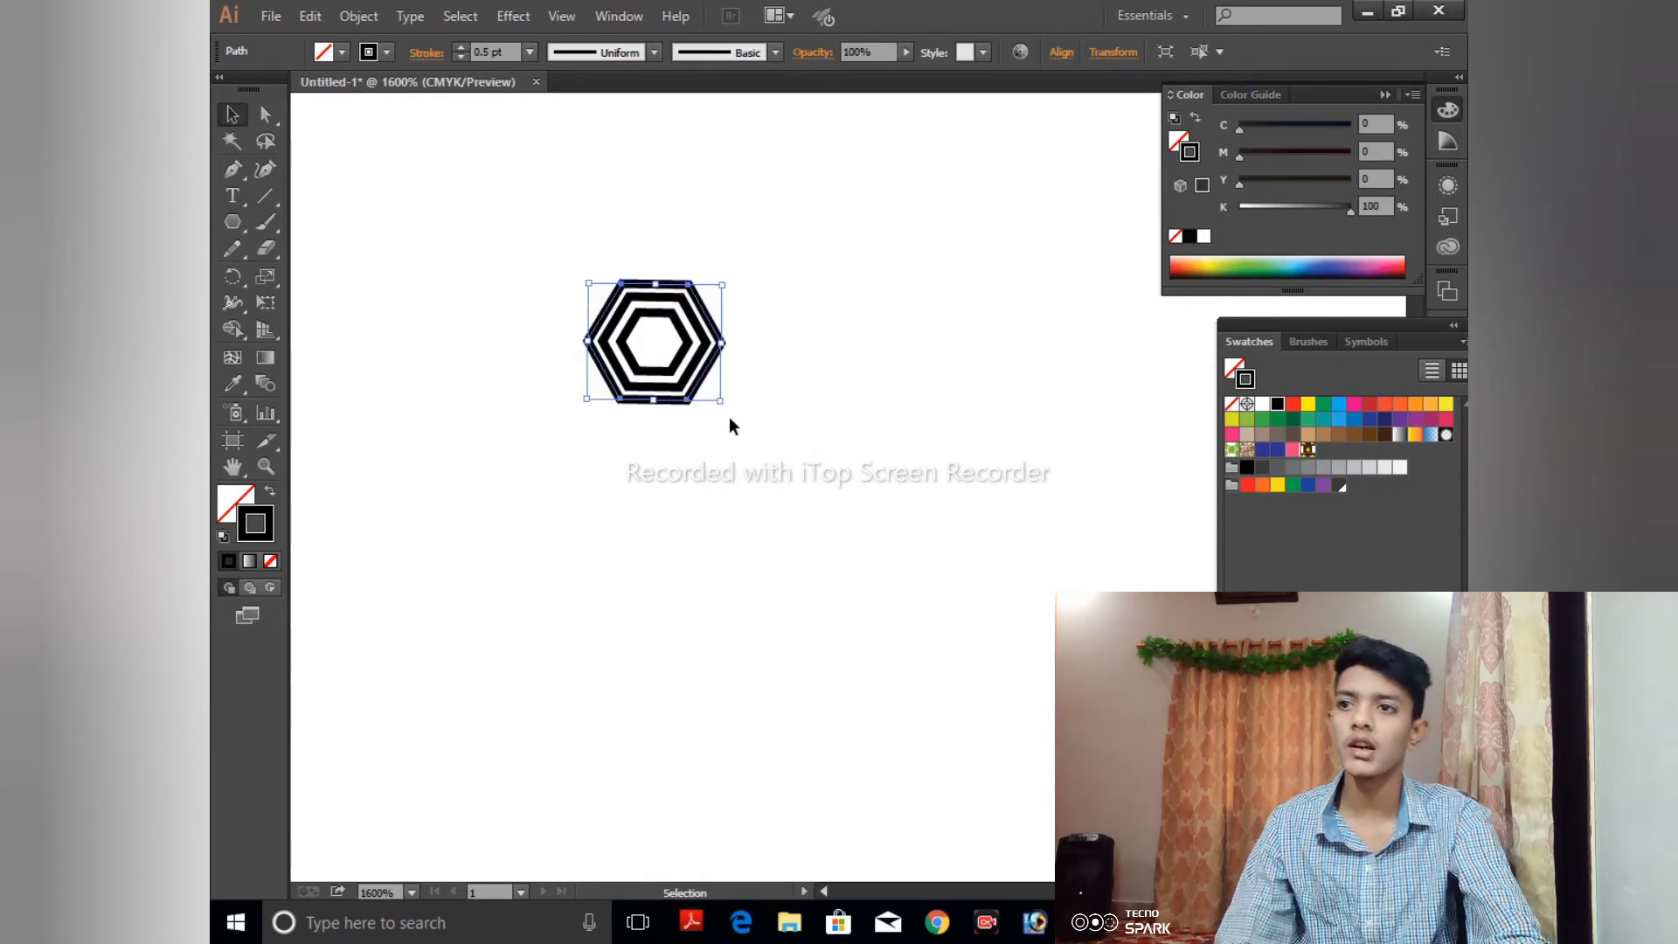
- Copy the third ring in place, enlarge the copy from its center as a fourth ring, and leave it selected
key("a")
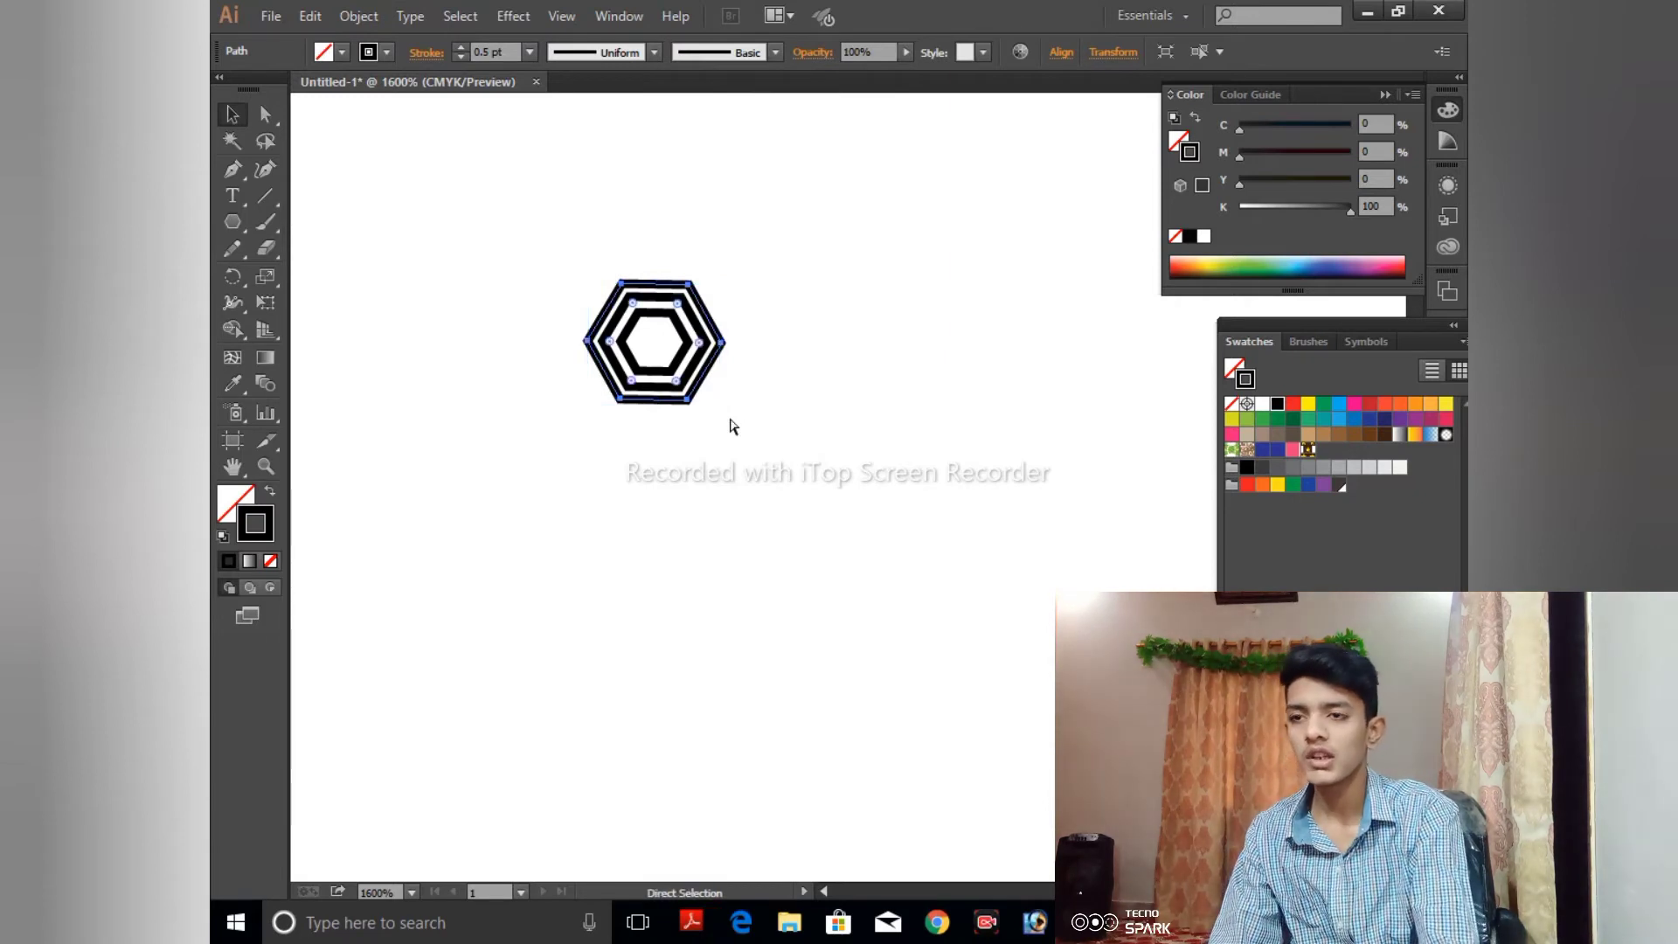
key("v")
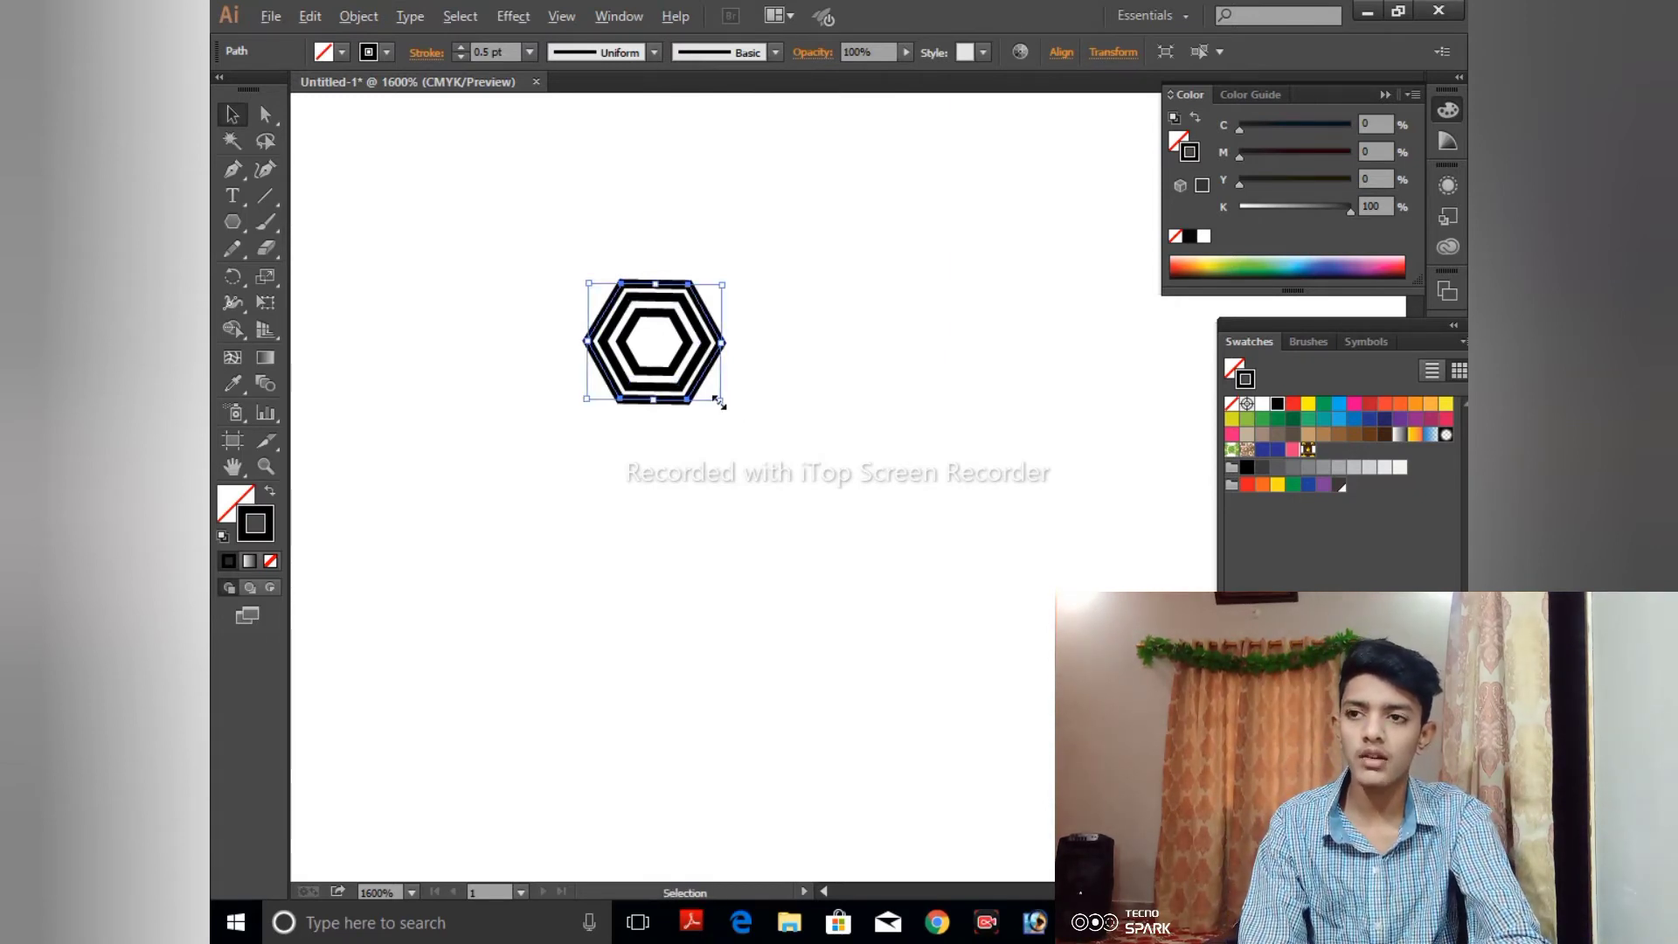
left_click_drag(718, 402, 740, 418)
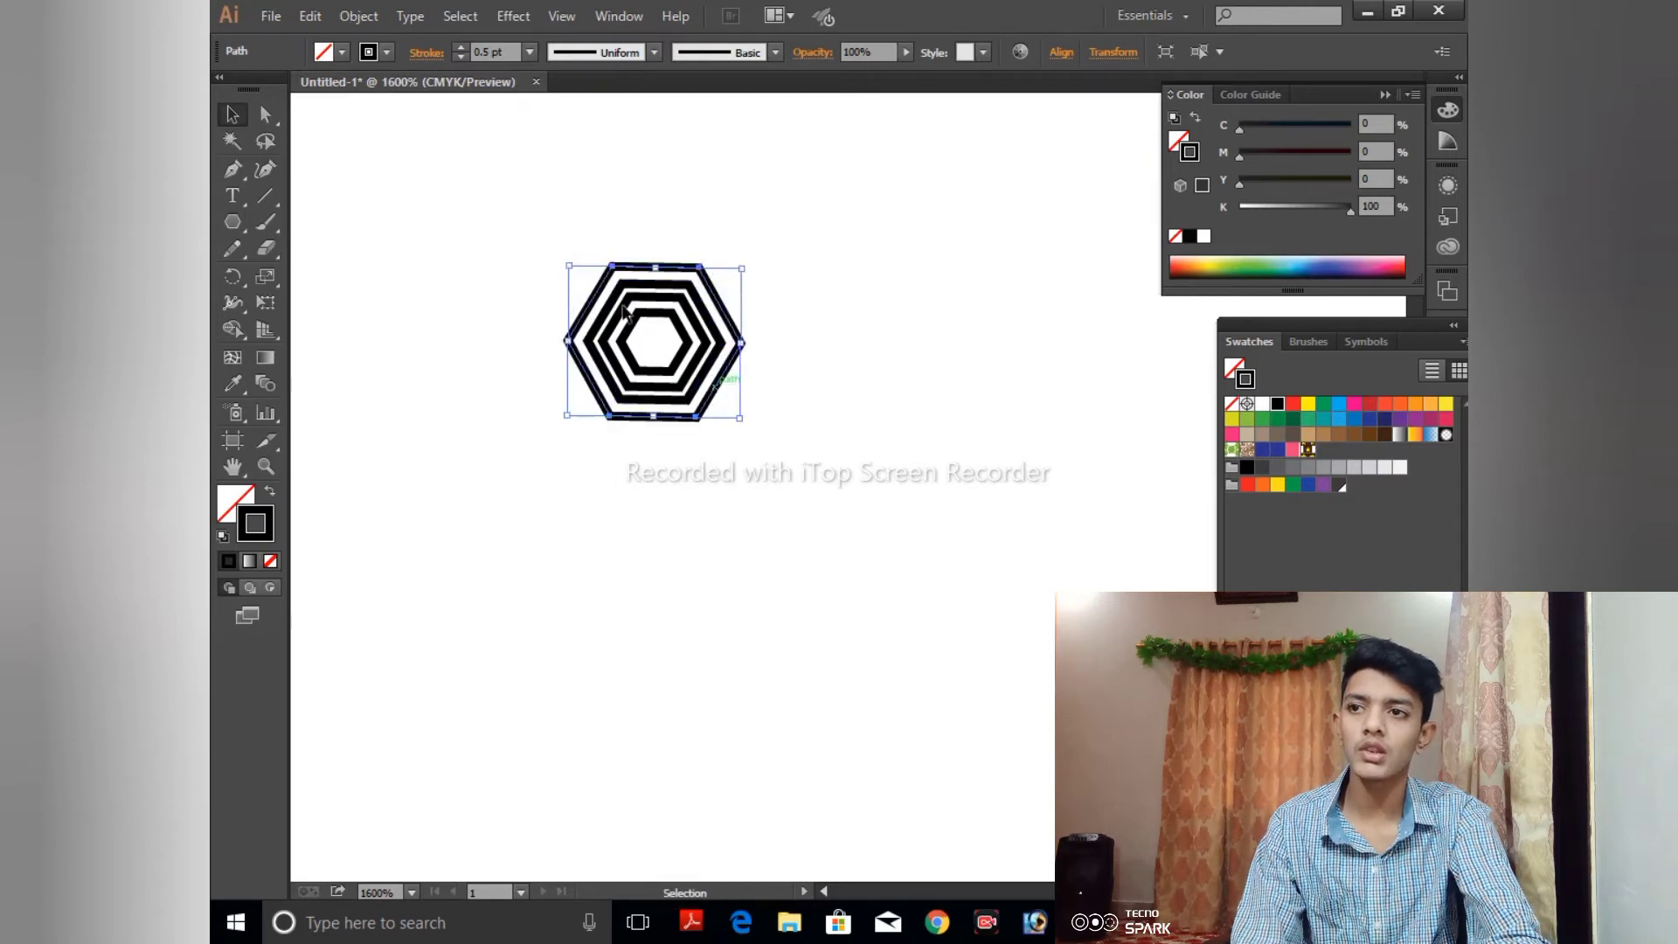
left_click(421, 194)
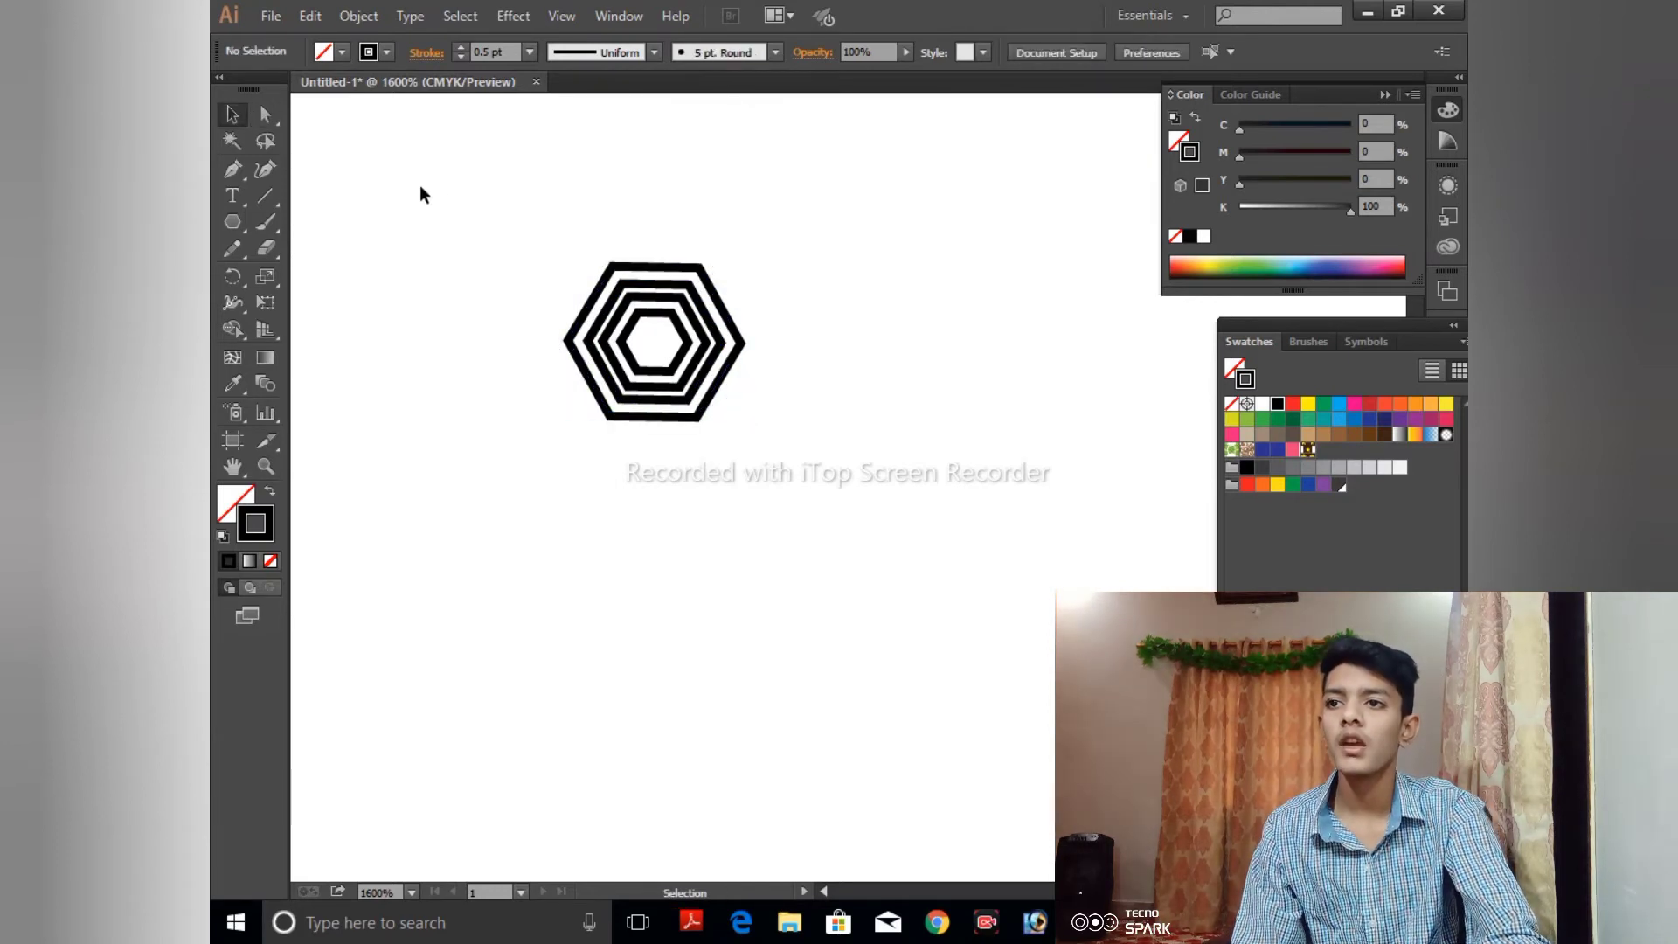
left_click(662, 264)
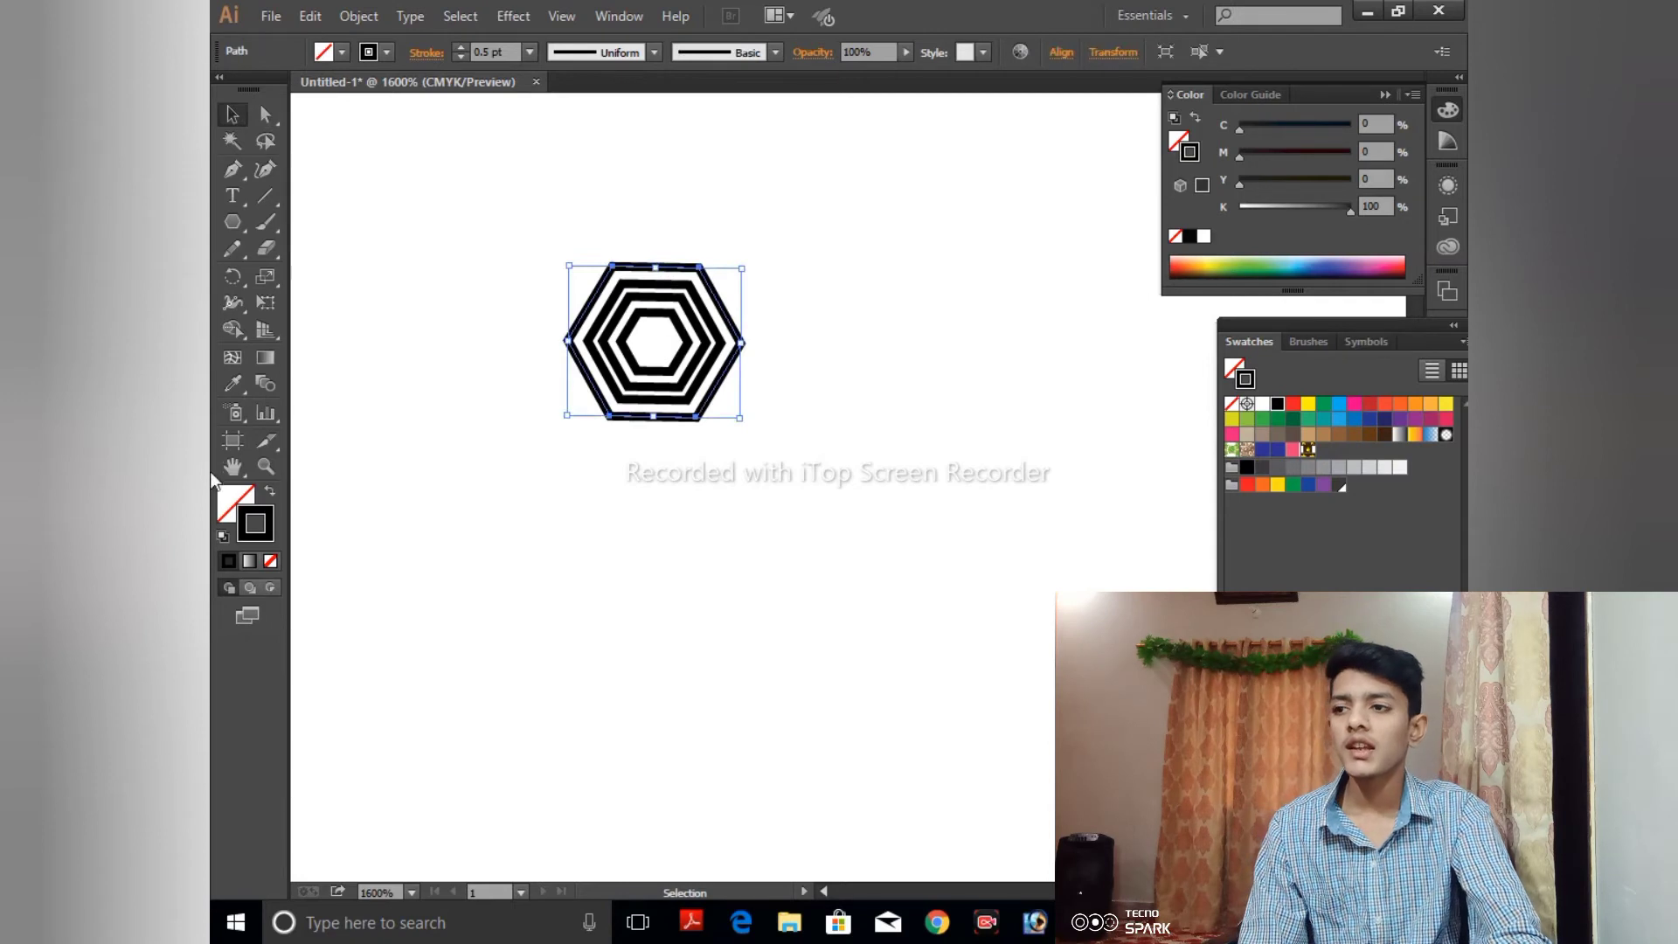
- Try a solid black fill on the outermost hexagon, and return it to no fill
left_click(229, 496)
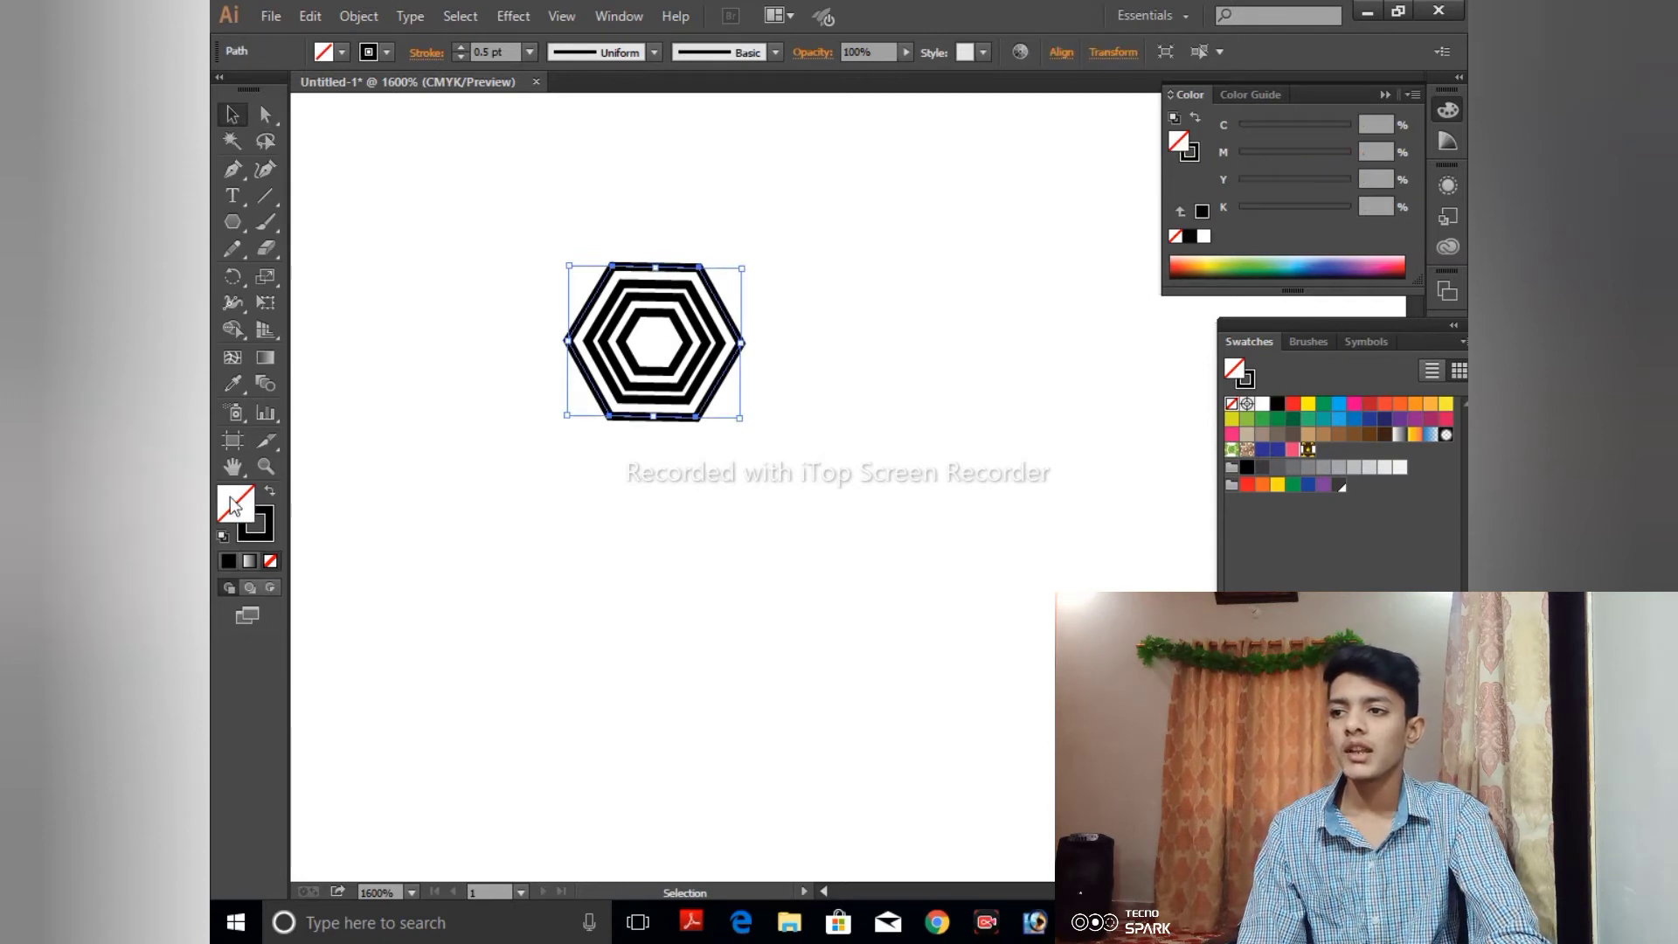
left_click(229, 560)
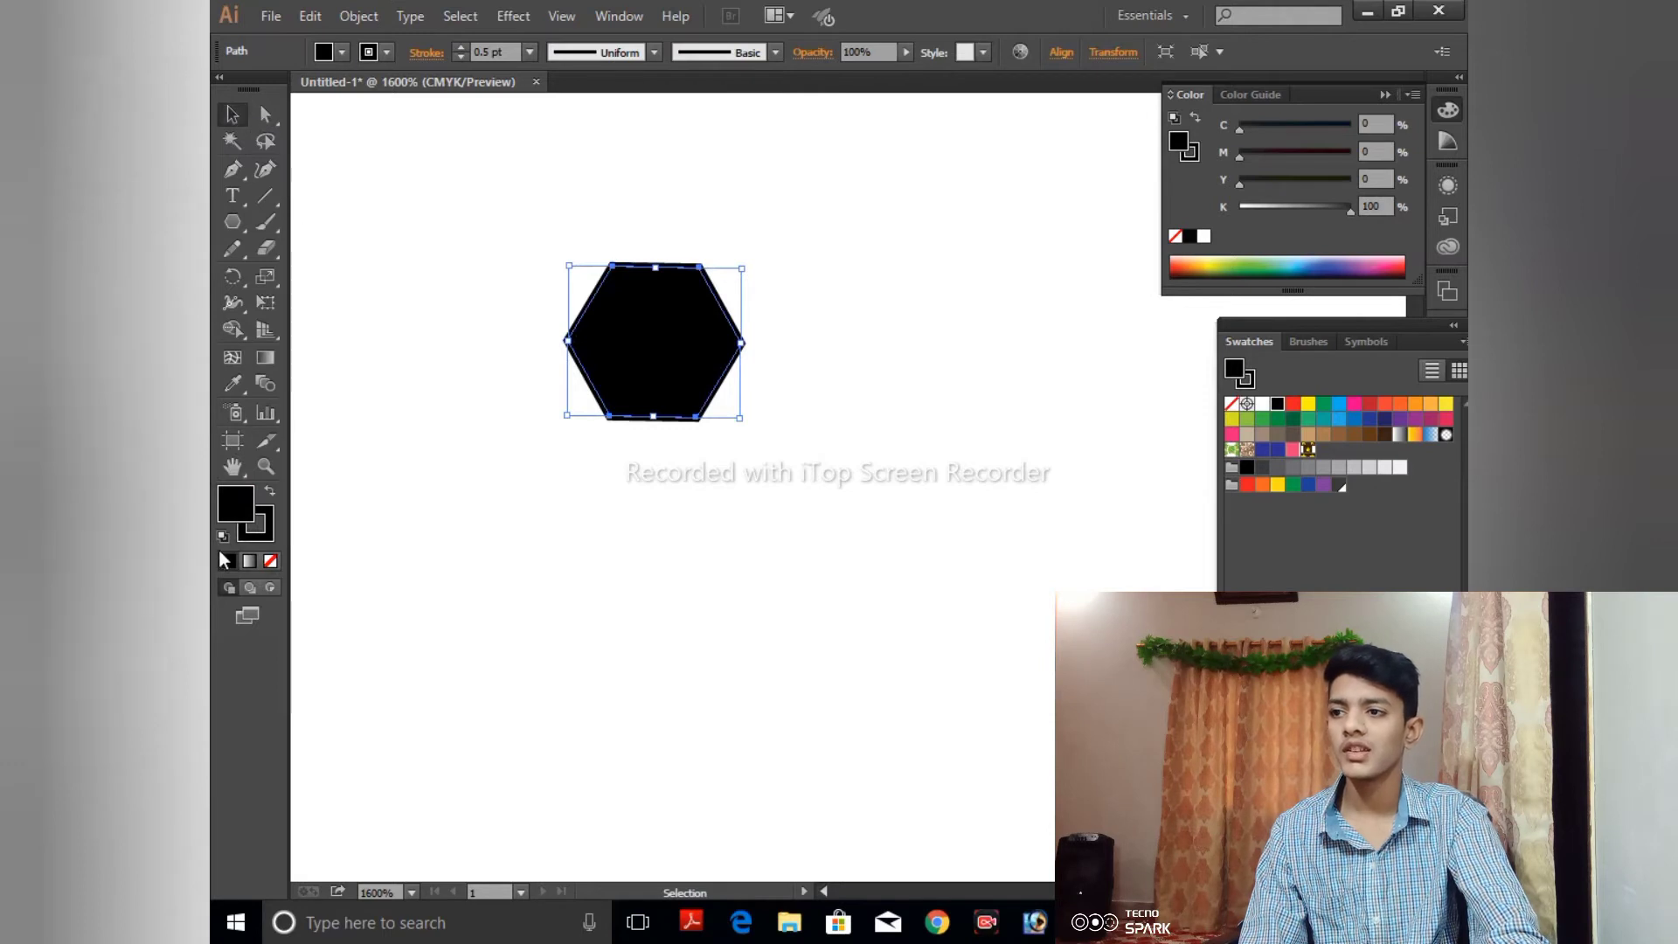
left_click(270, 561)
left_click(265, 532)
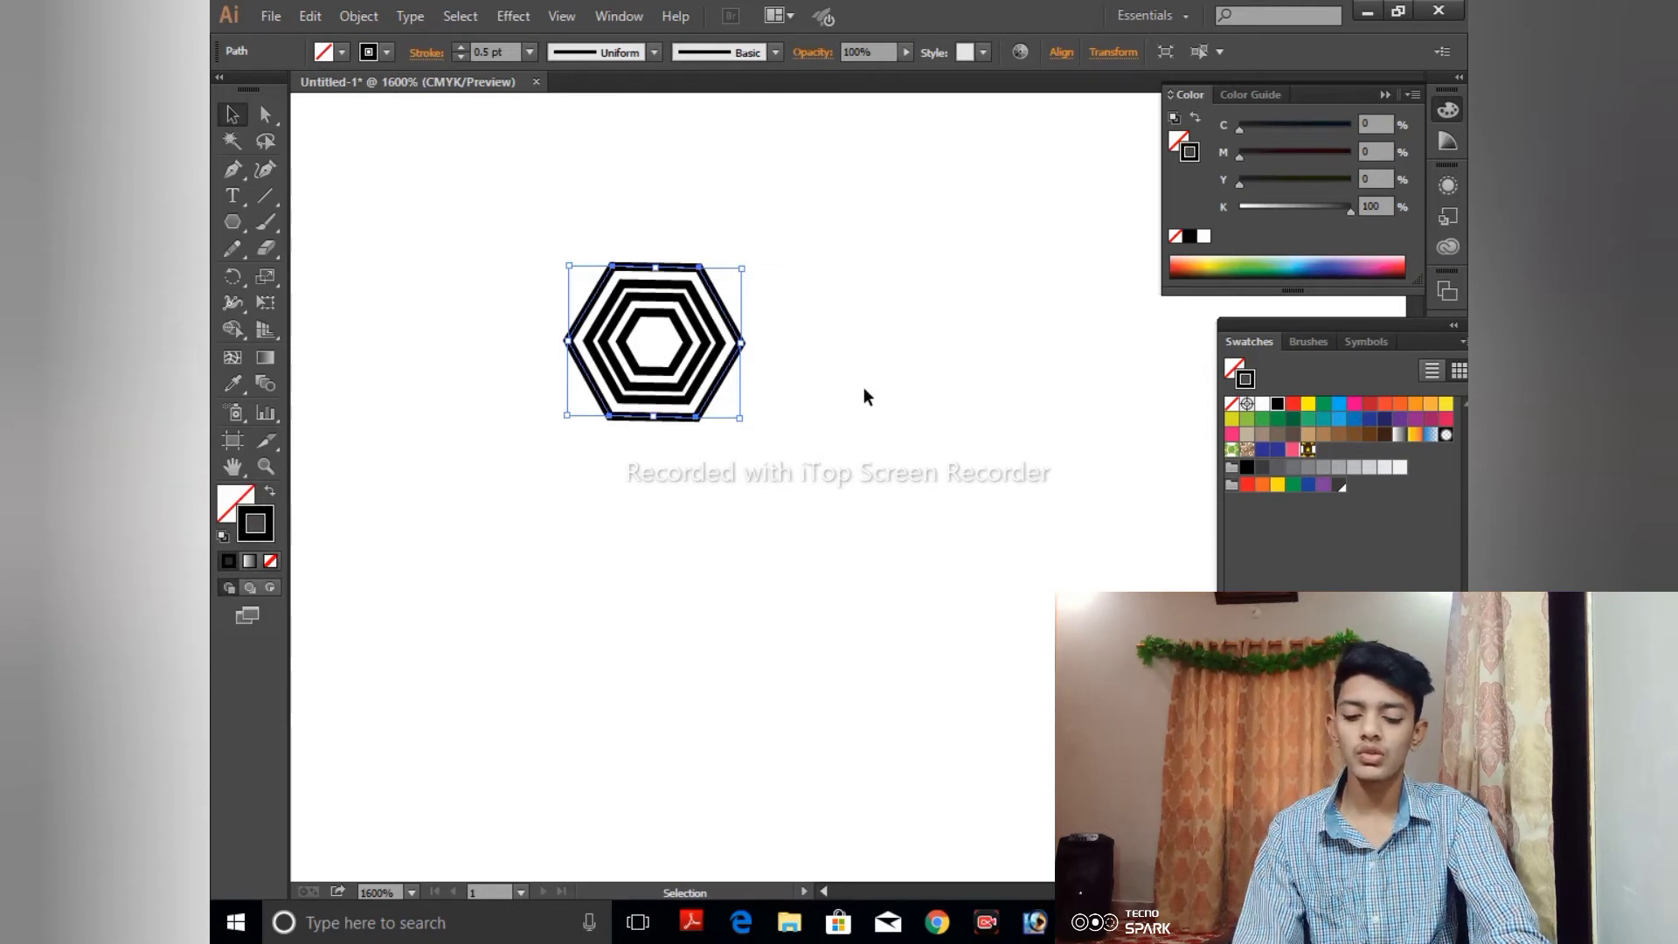
- Color the outermost hexagon's stroke yellow and the next hexagon's stroke red using the swatches
key("ctrl+equal")
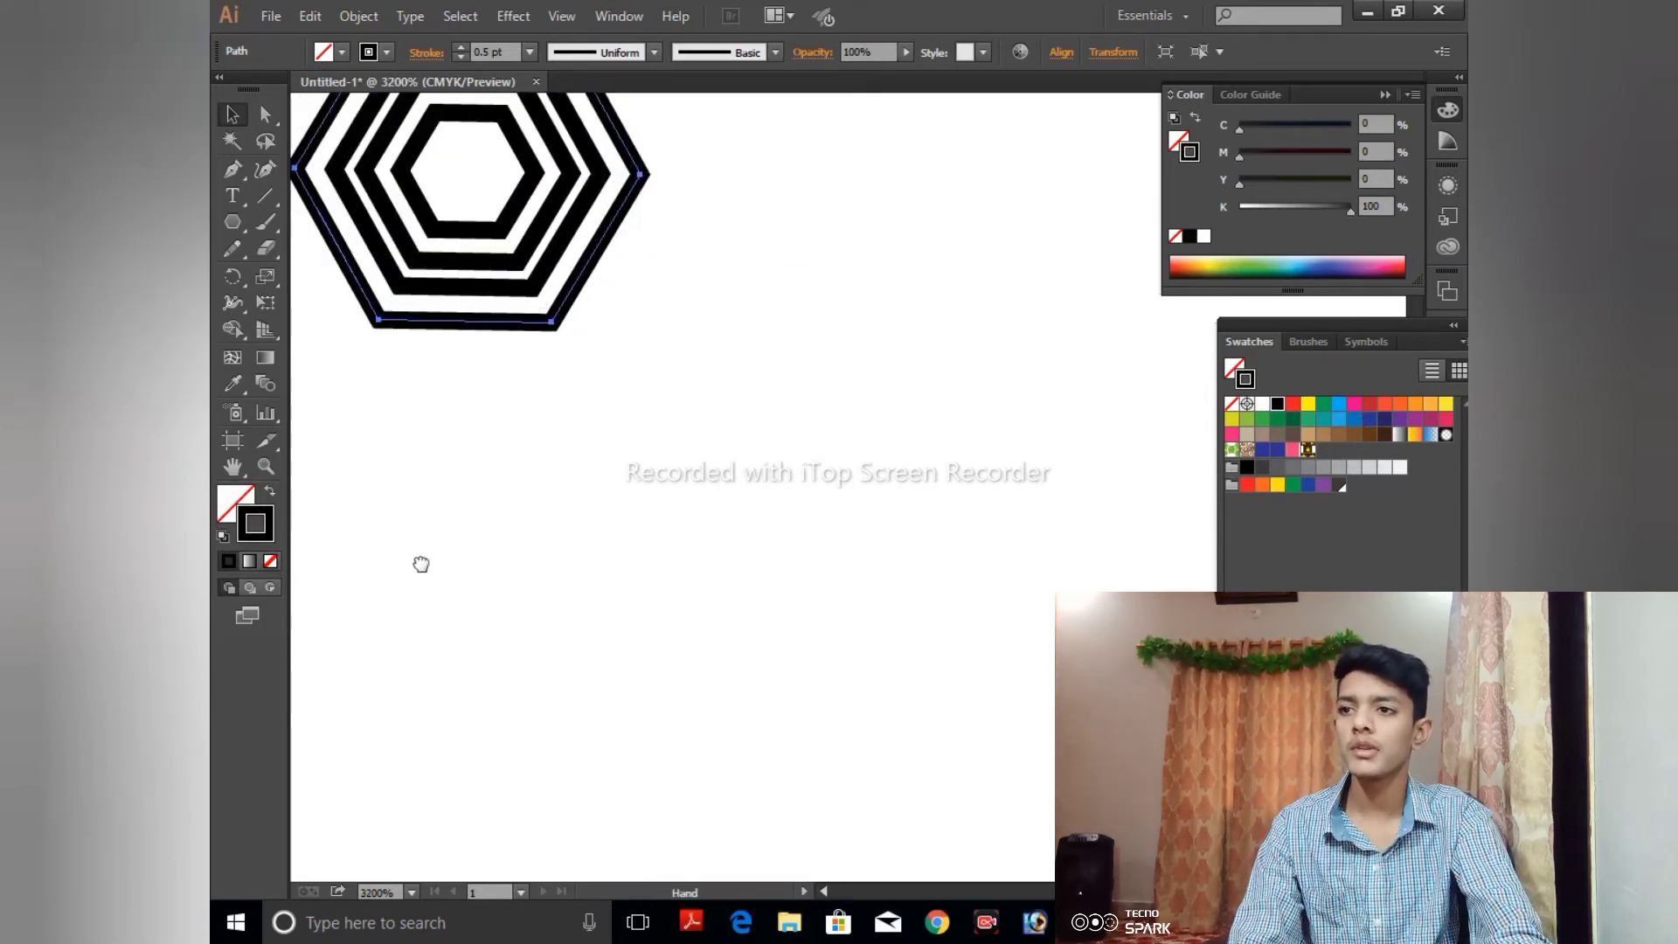
left_click_drag(483, 461, 768, 771)
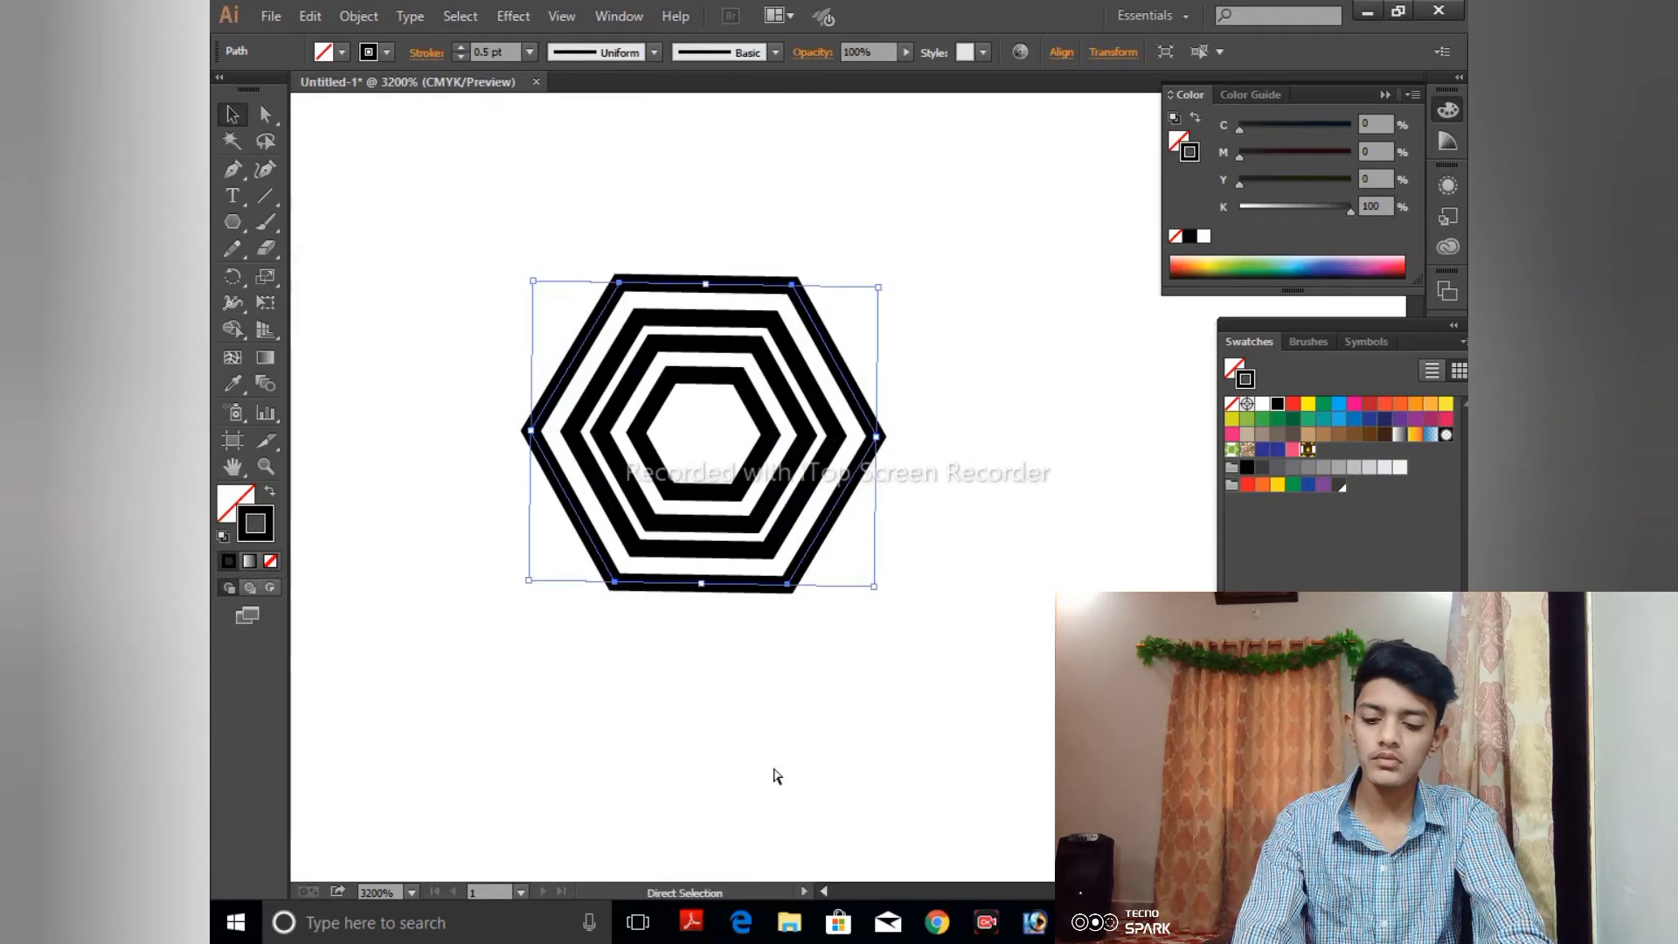
key("ctrl+equal")
left_click_drag(666, 514, 777, 622)
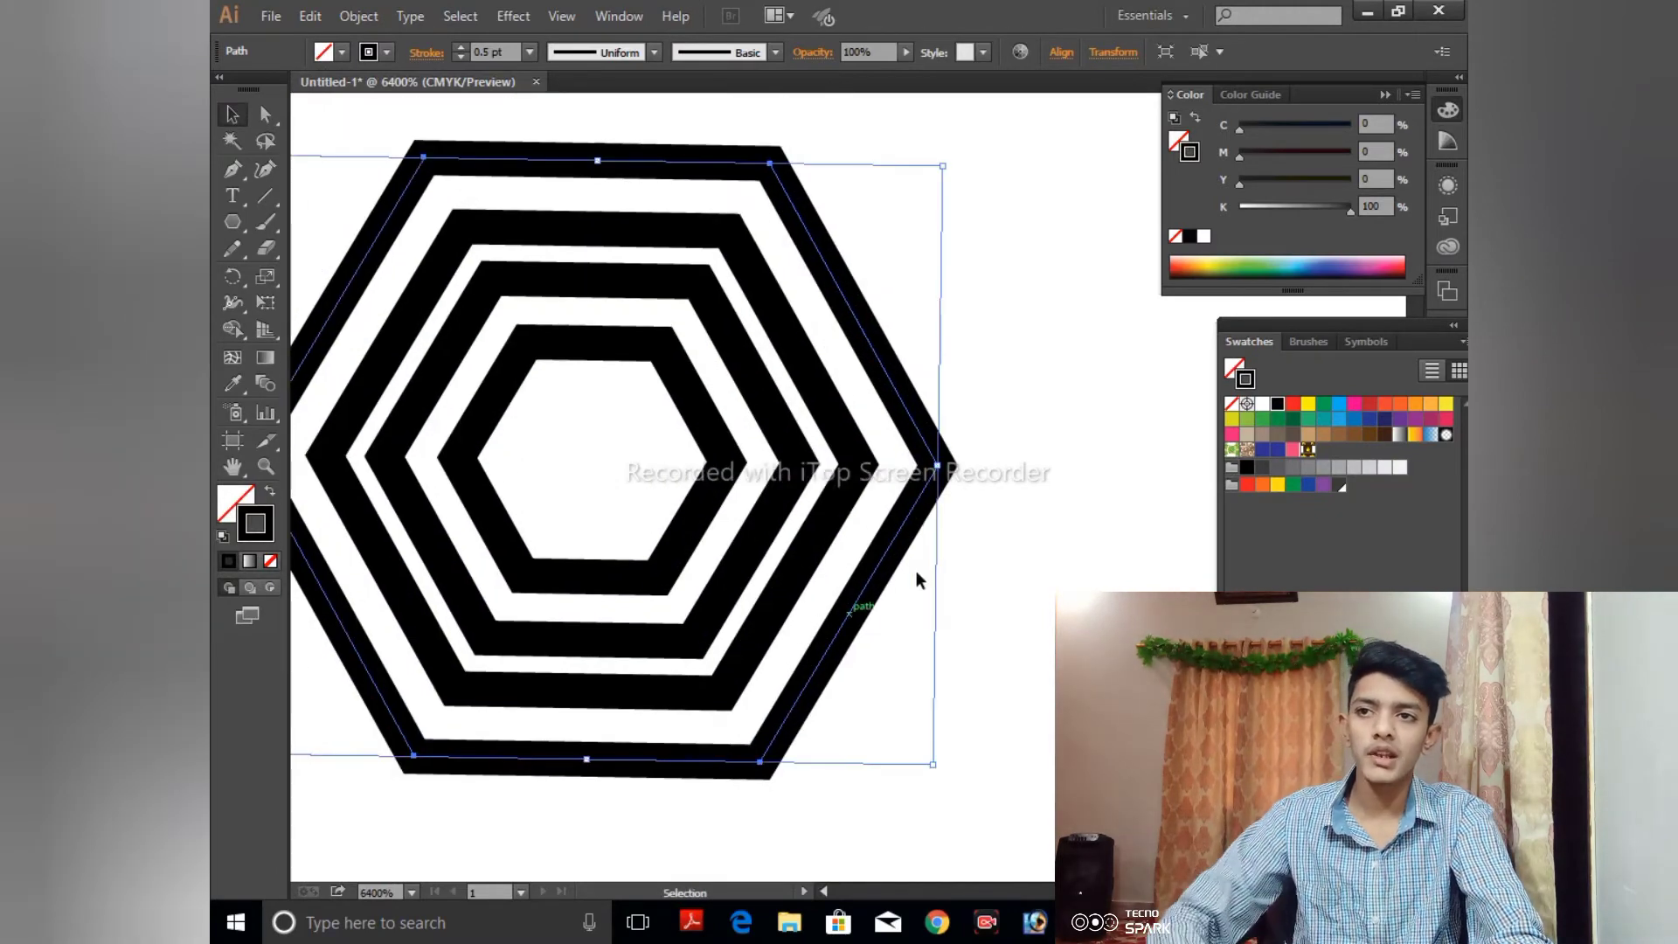
left_click(1310, 406)
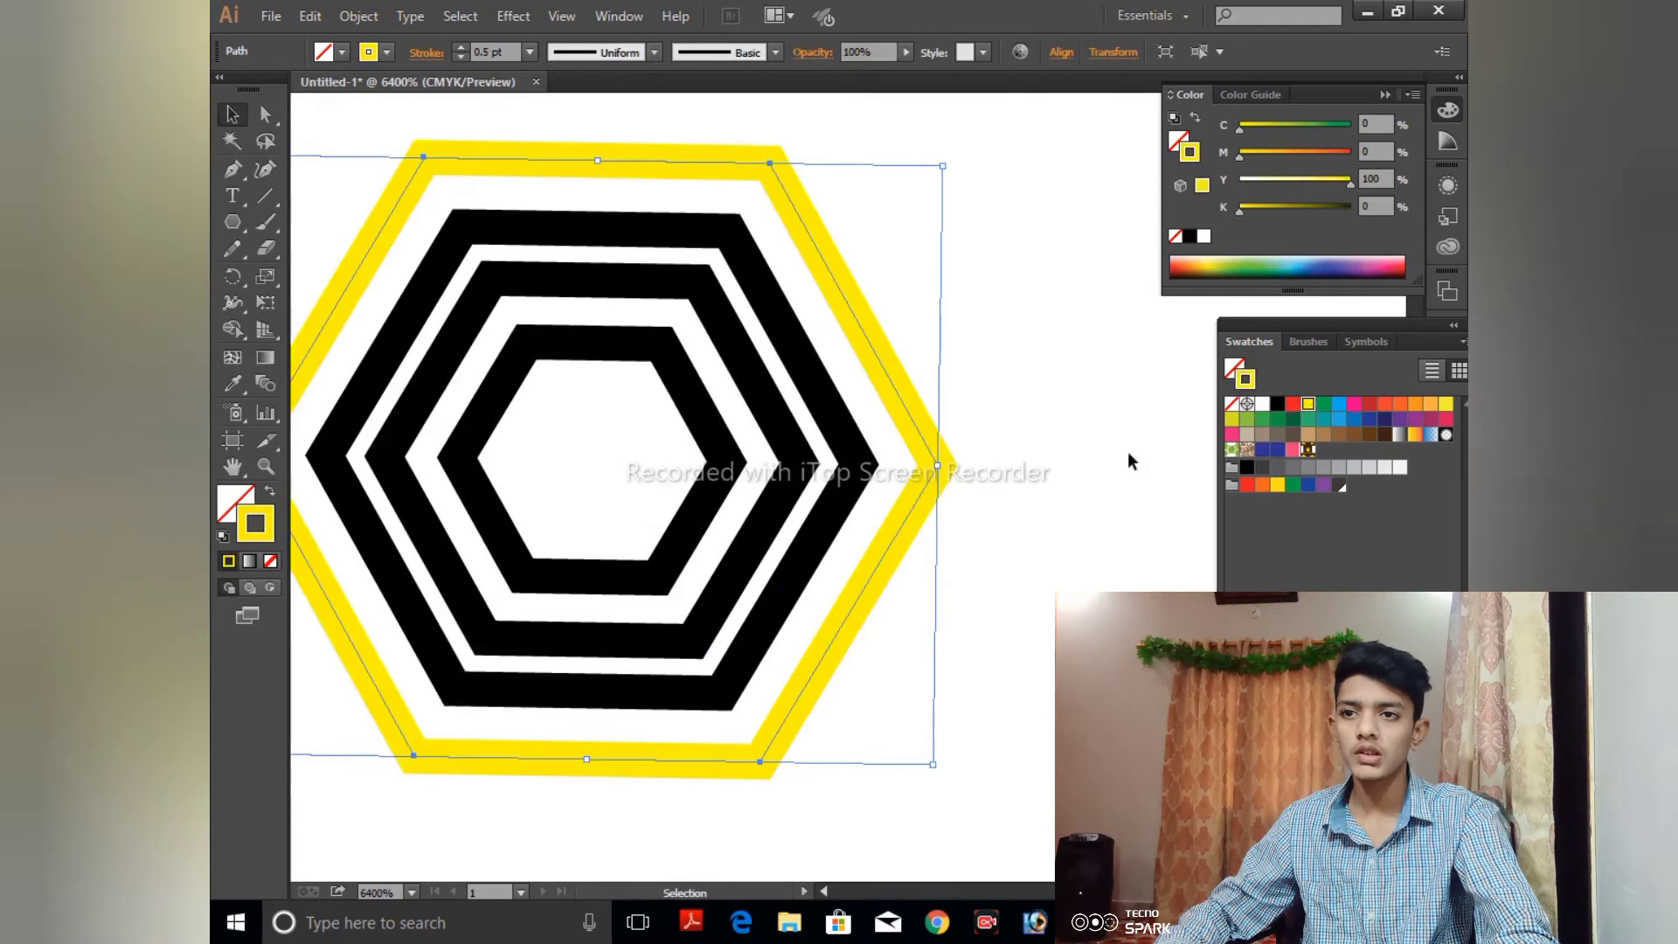
left_click(839, 426)
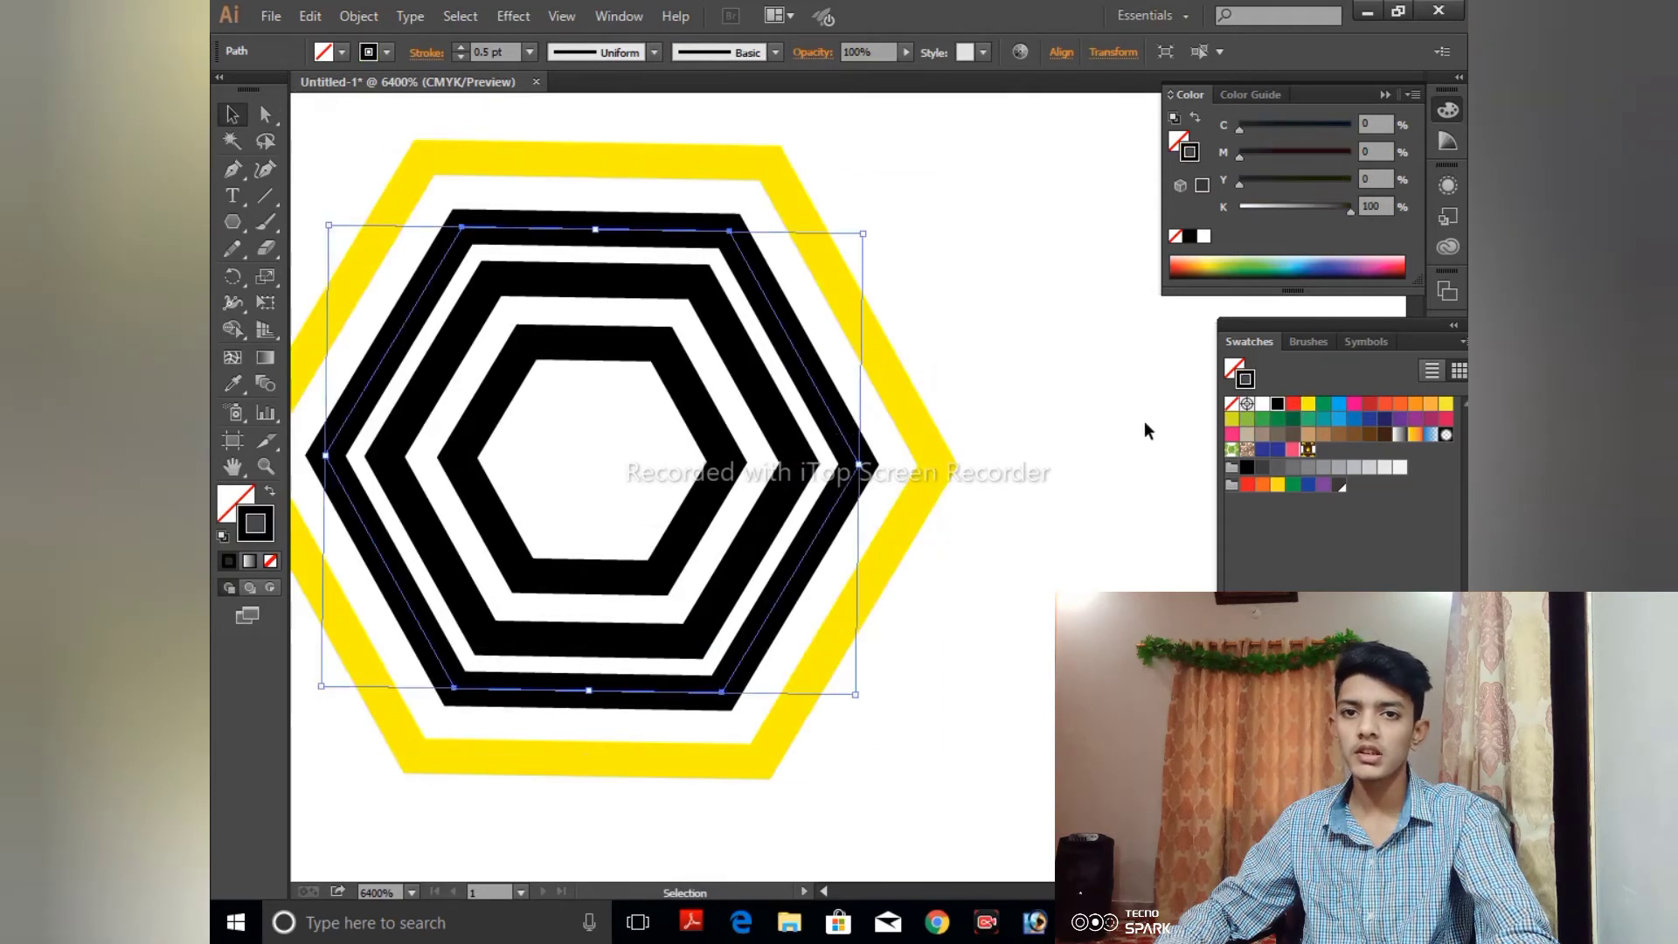
left_click(1368, 403)
- Color the third hexagon's stroke light blue and the innermost hexagon's stroke dark blue
left_click(801, 459)
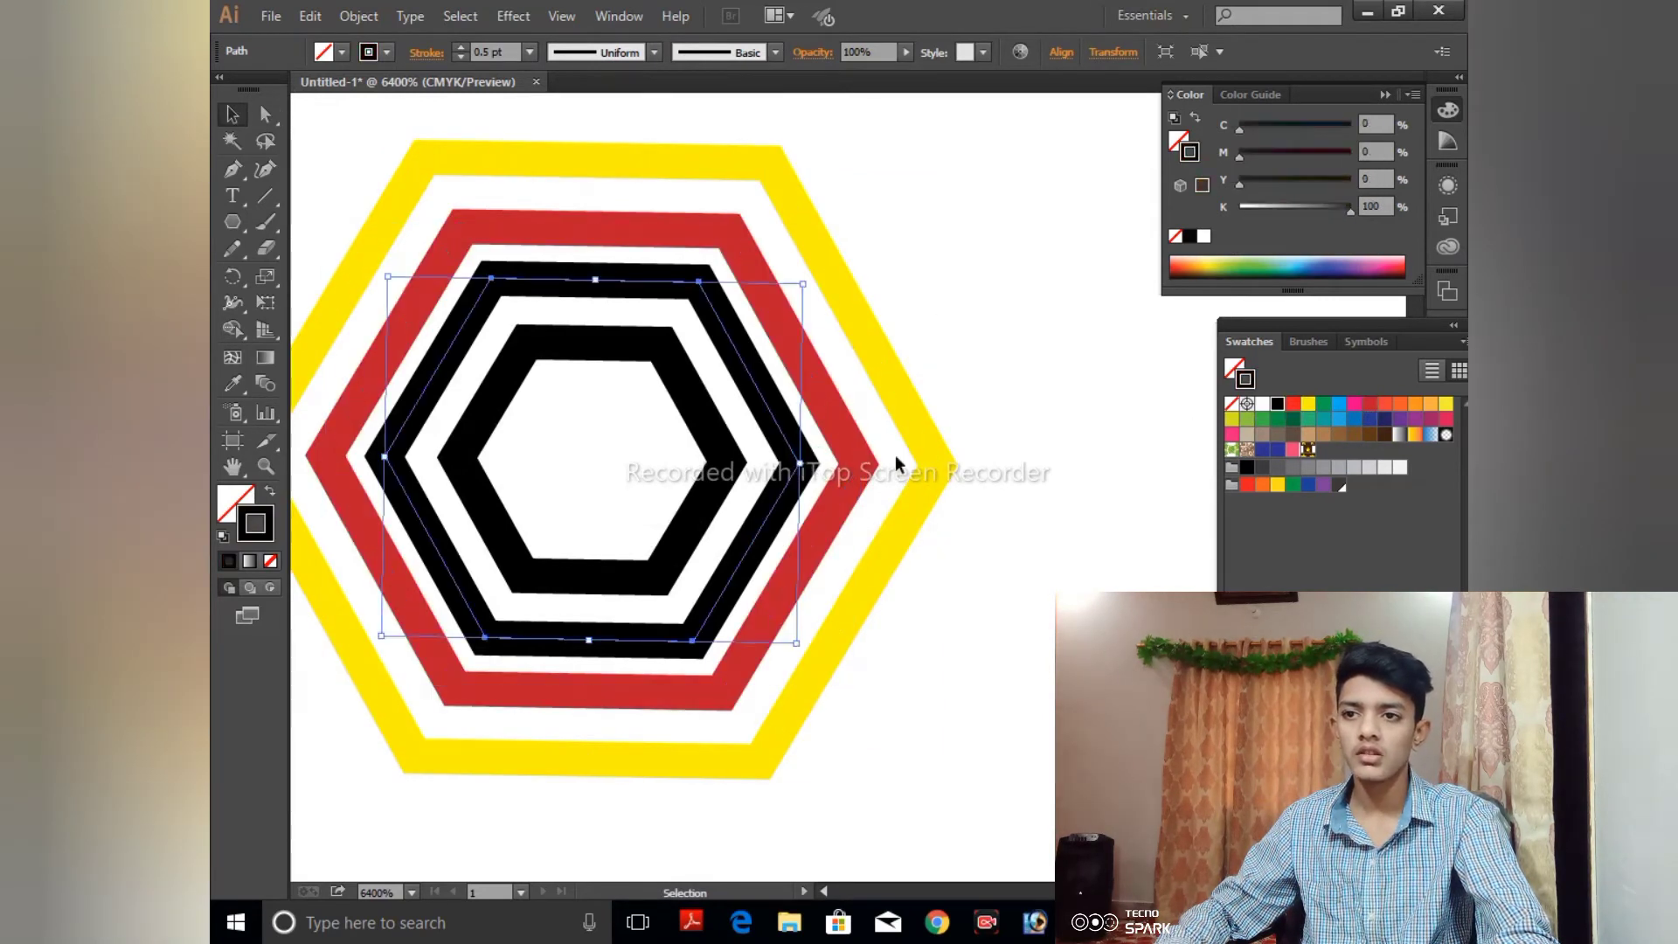
left_click(1339, 421)
left_click(723, 463)
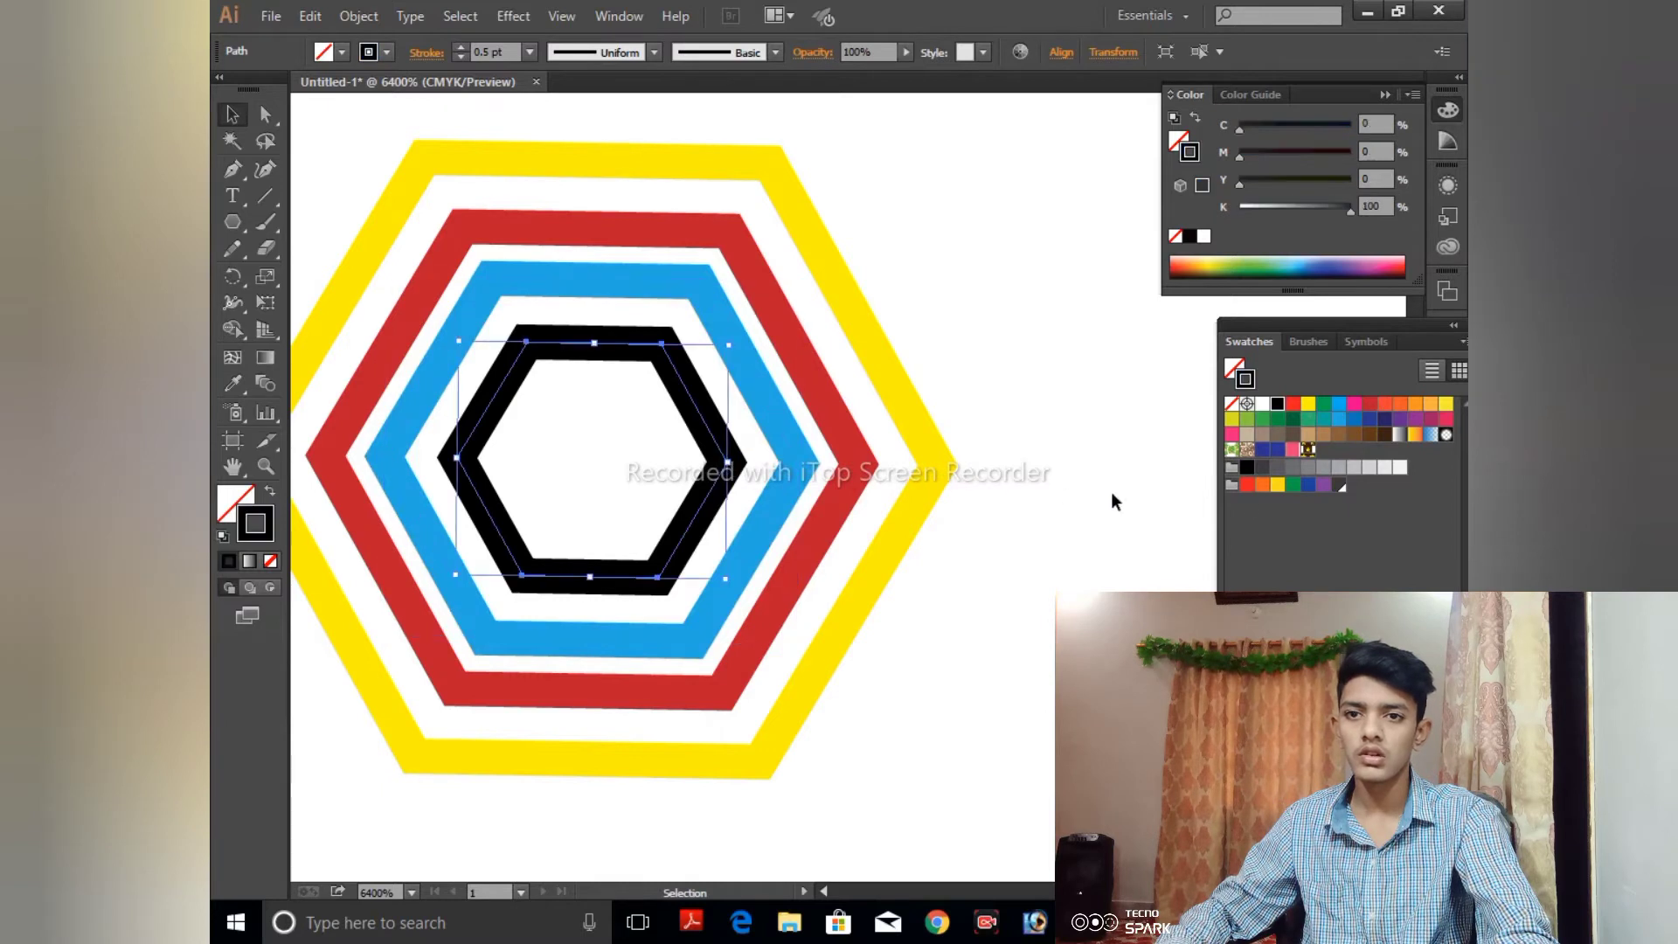
left_click(1308, 485)
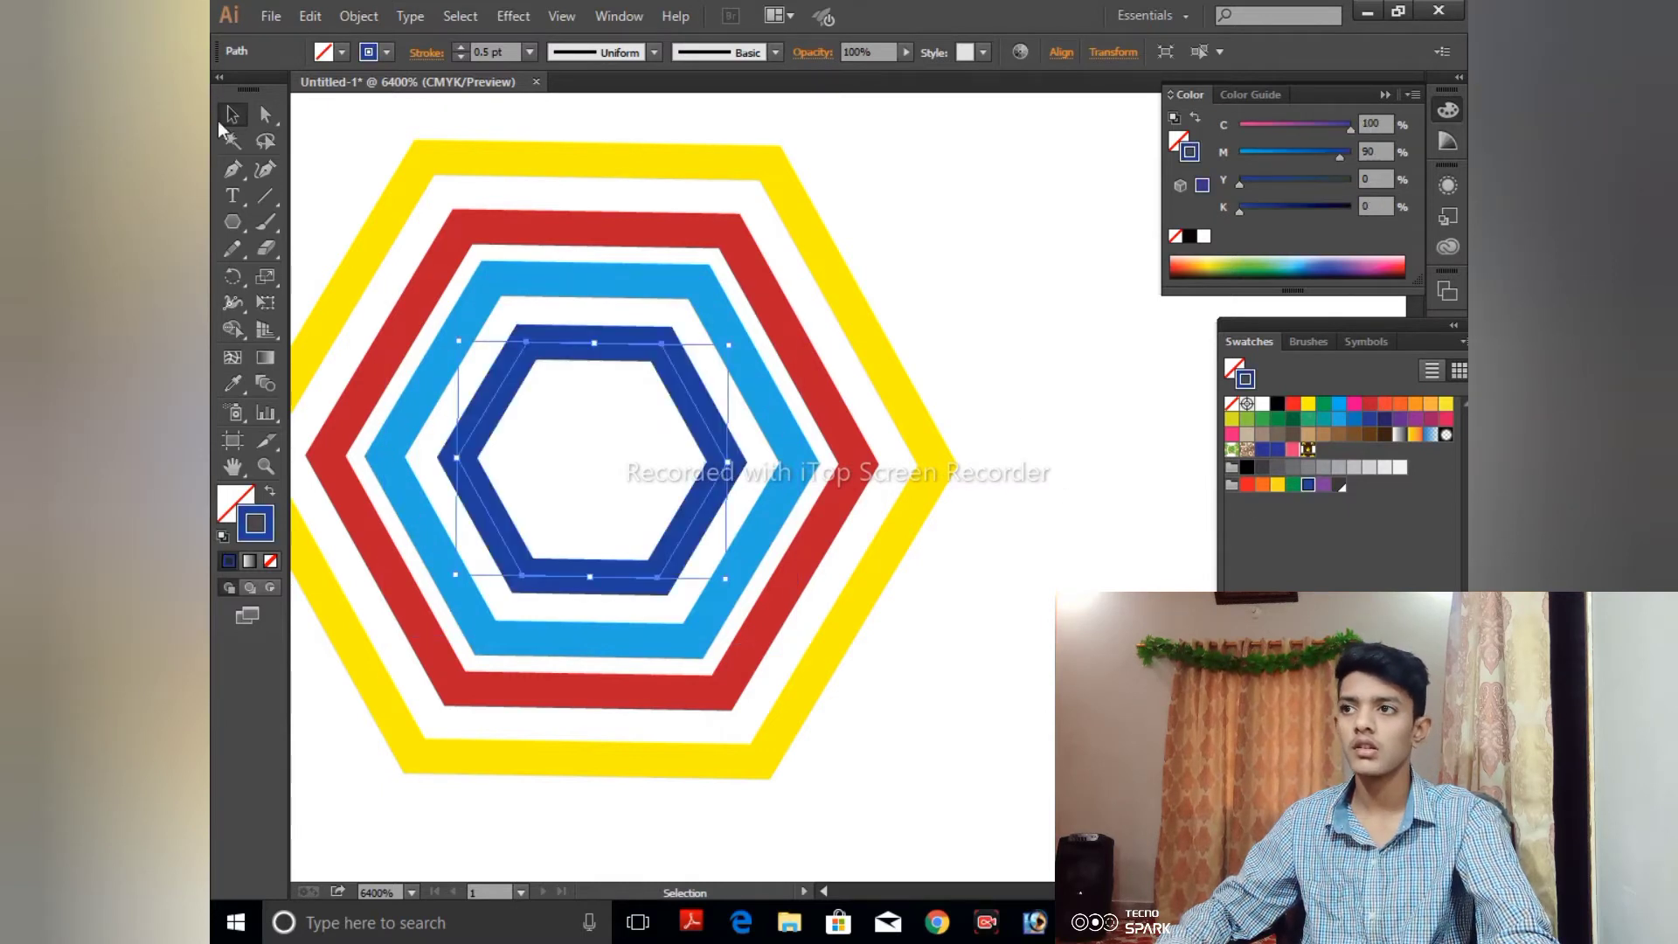
- Select all four hexagons, scale them down together around their common center, and deselect them
left_click_drag(382, 133, 876, 624)
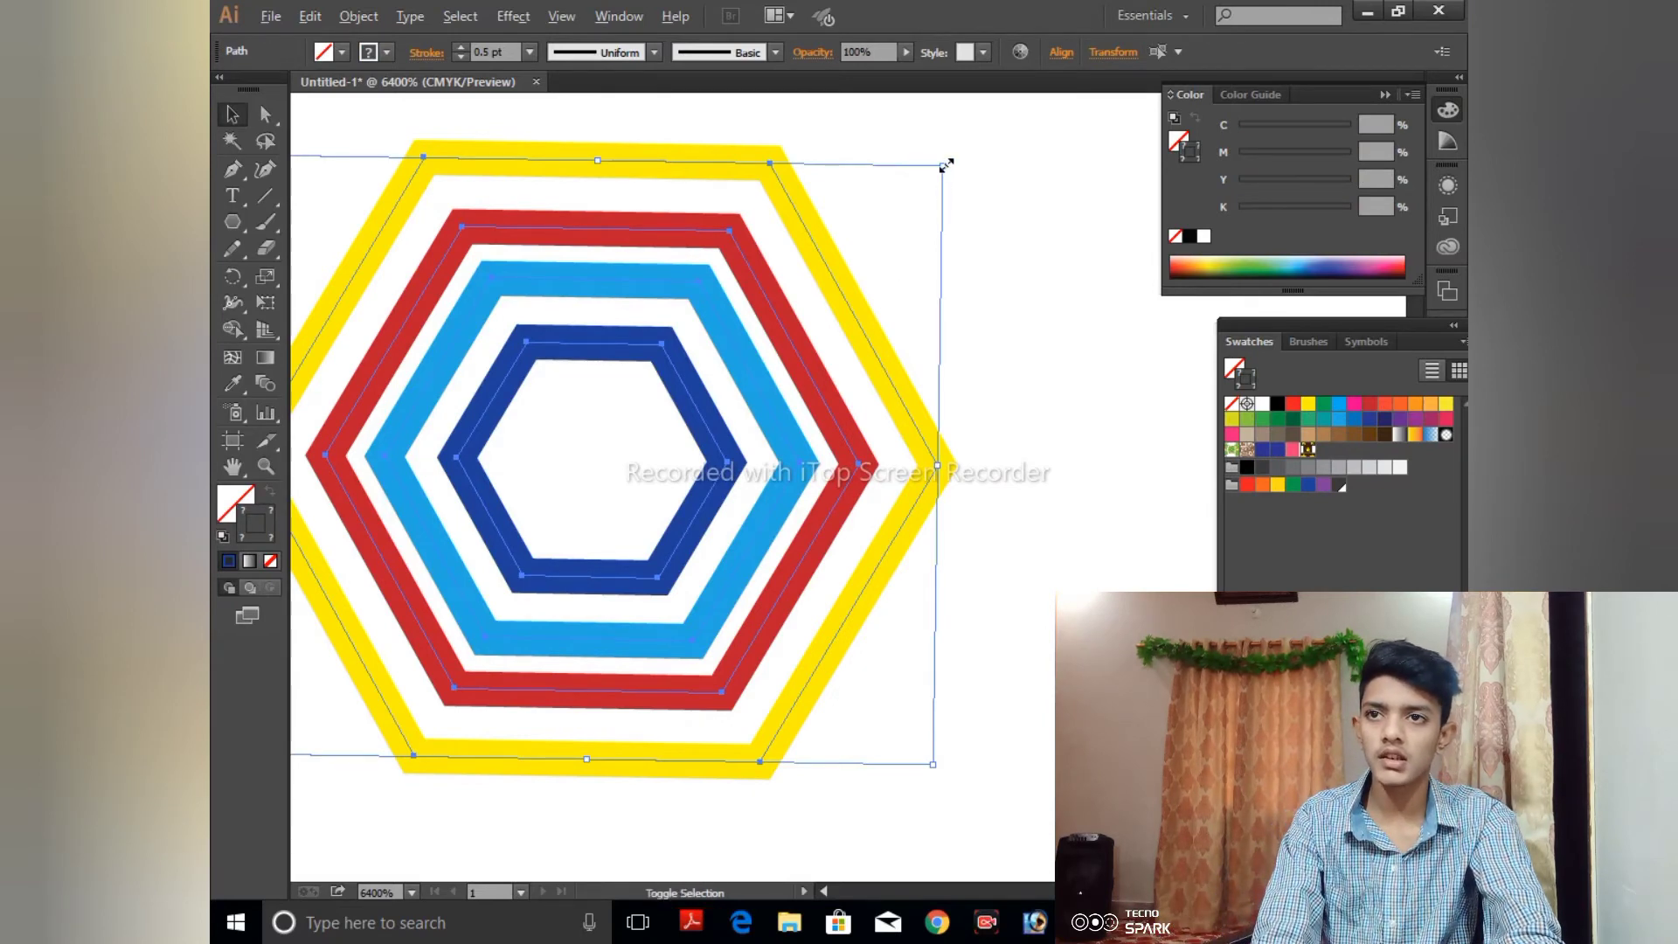
left_click_drag(944, 165, 913, 192)
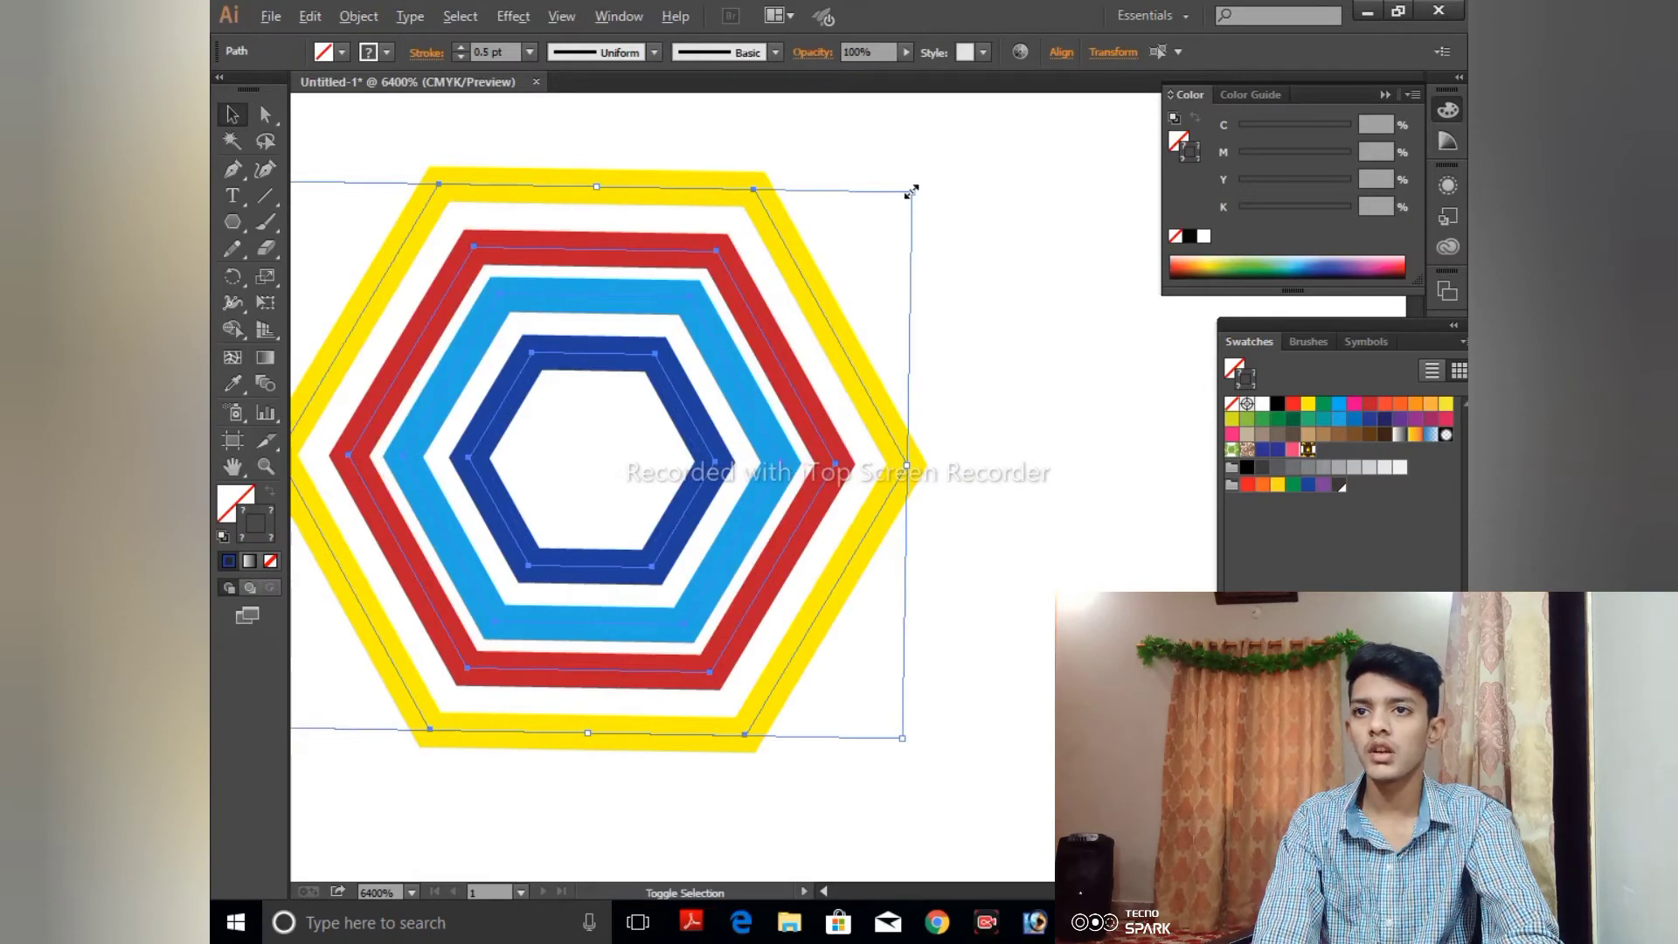
left_click_drag(910, 185, 875, 265)
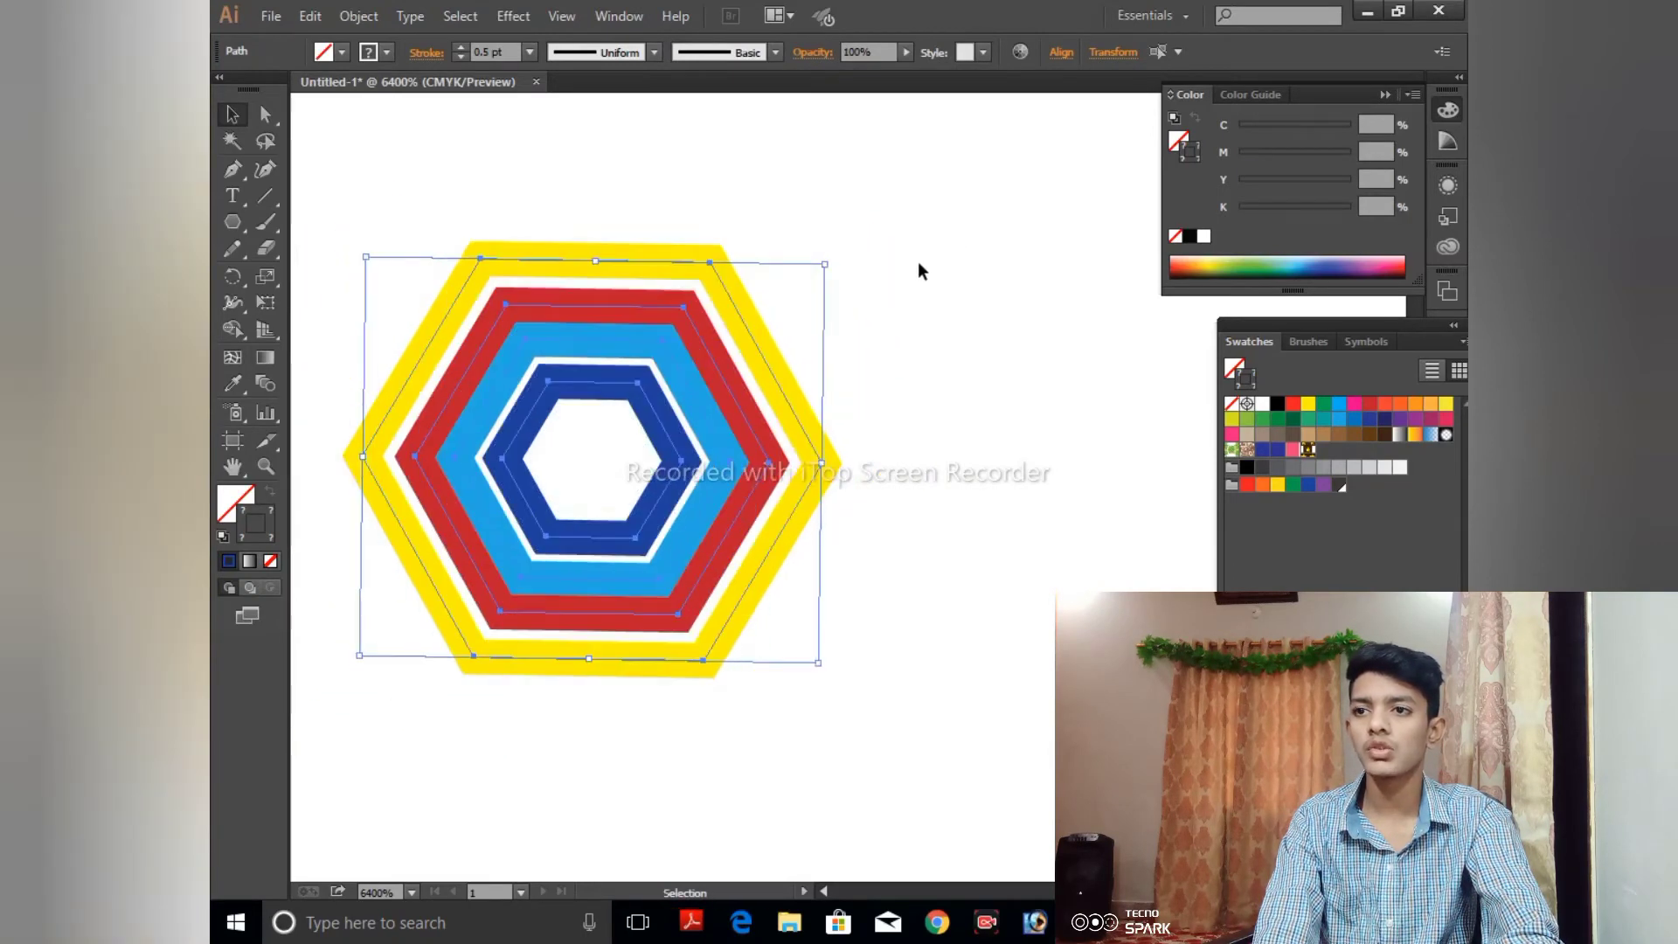
left_click(918, 261)
- Select the complete set of colored hexagons and add it to the Swatches as a new pattern swatch
key("ctrl+minus")
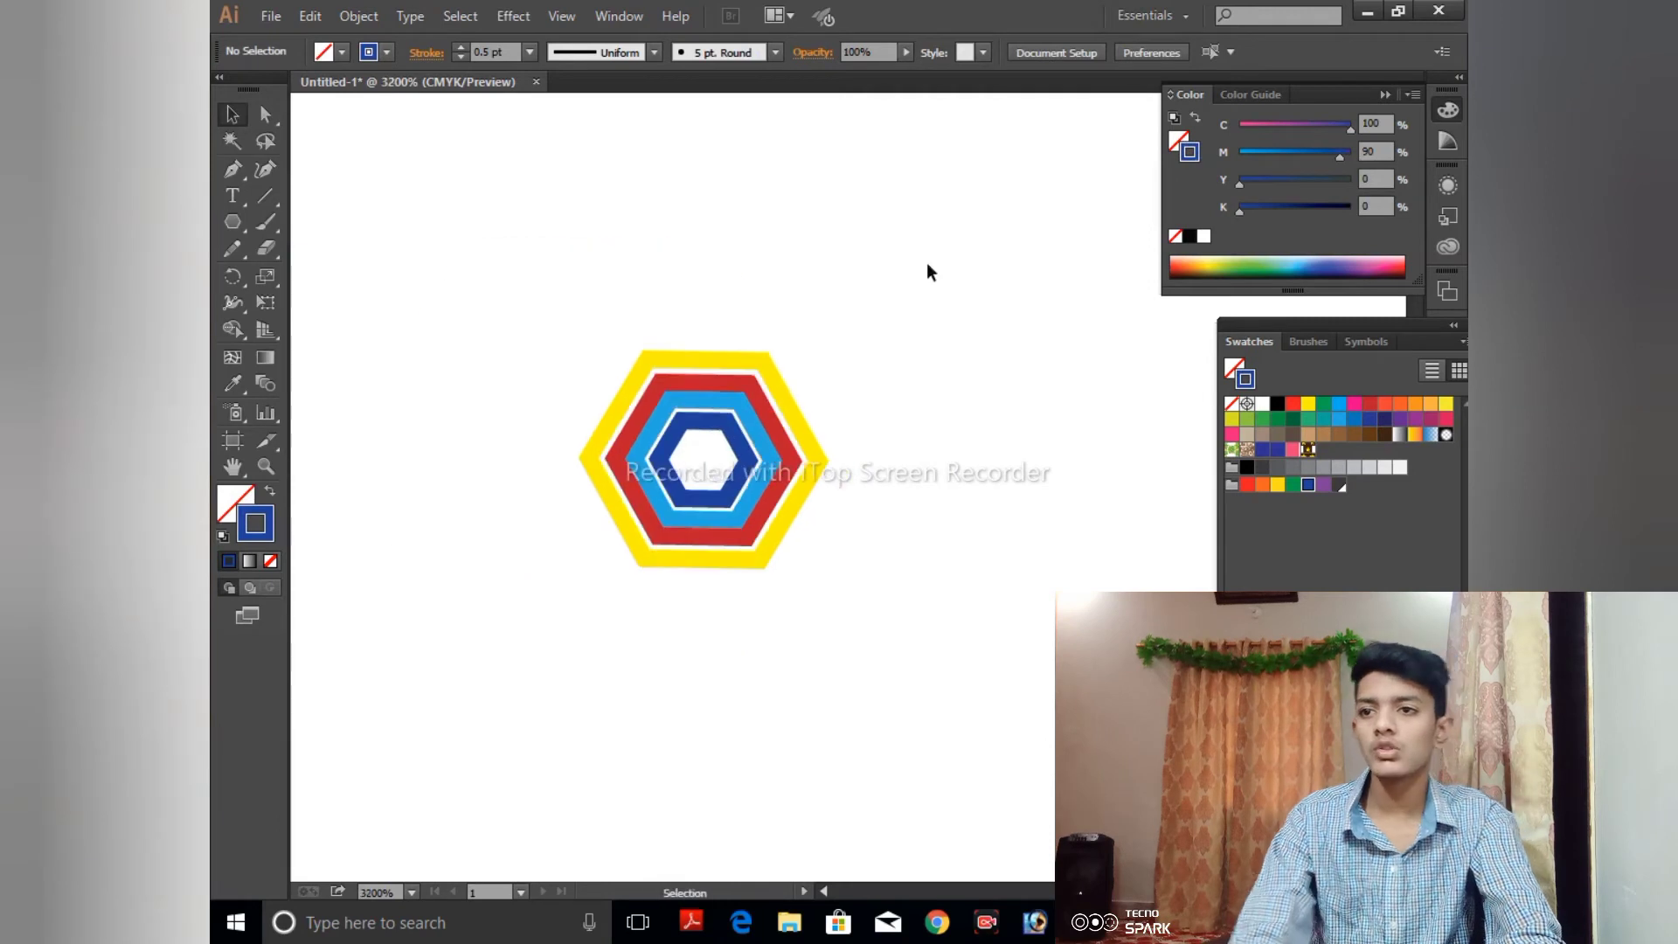
left_click_drag(582, 343, 917, 589)
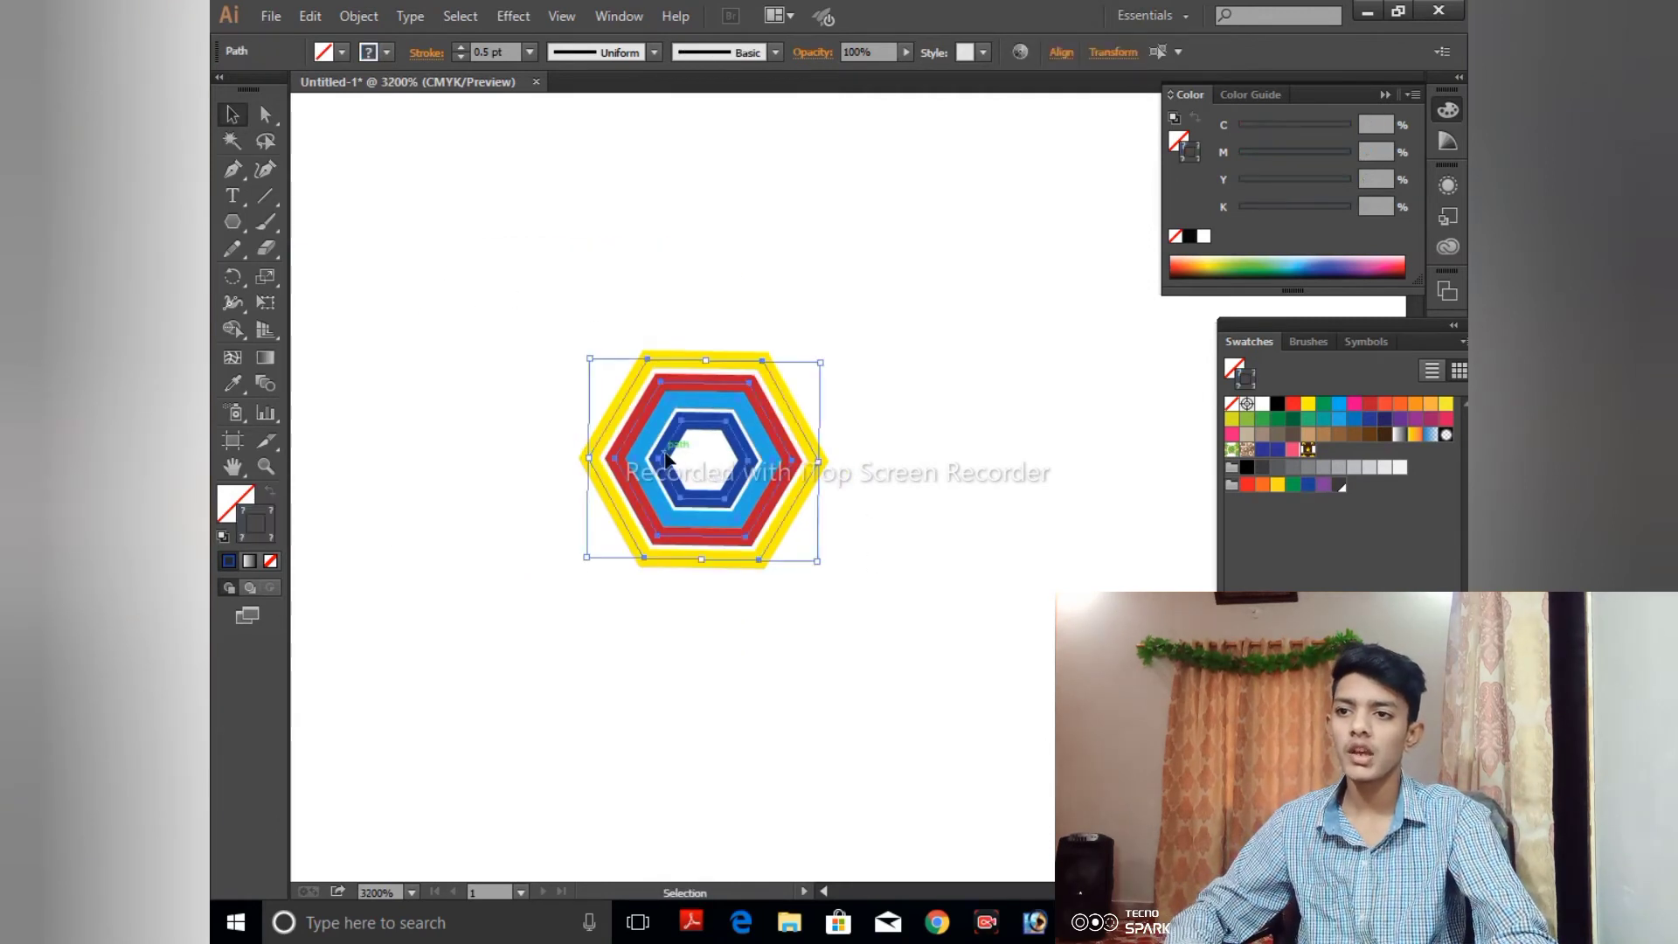
left_click_drag(671, 455, 1266, 527)
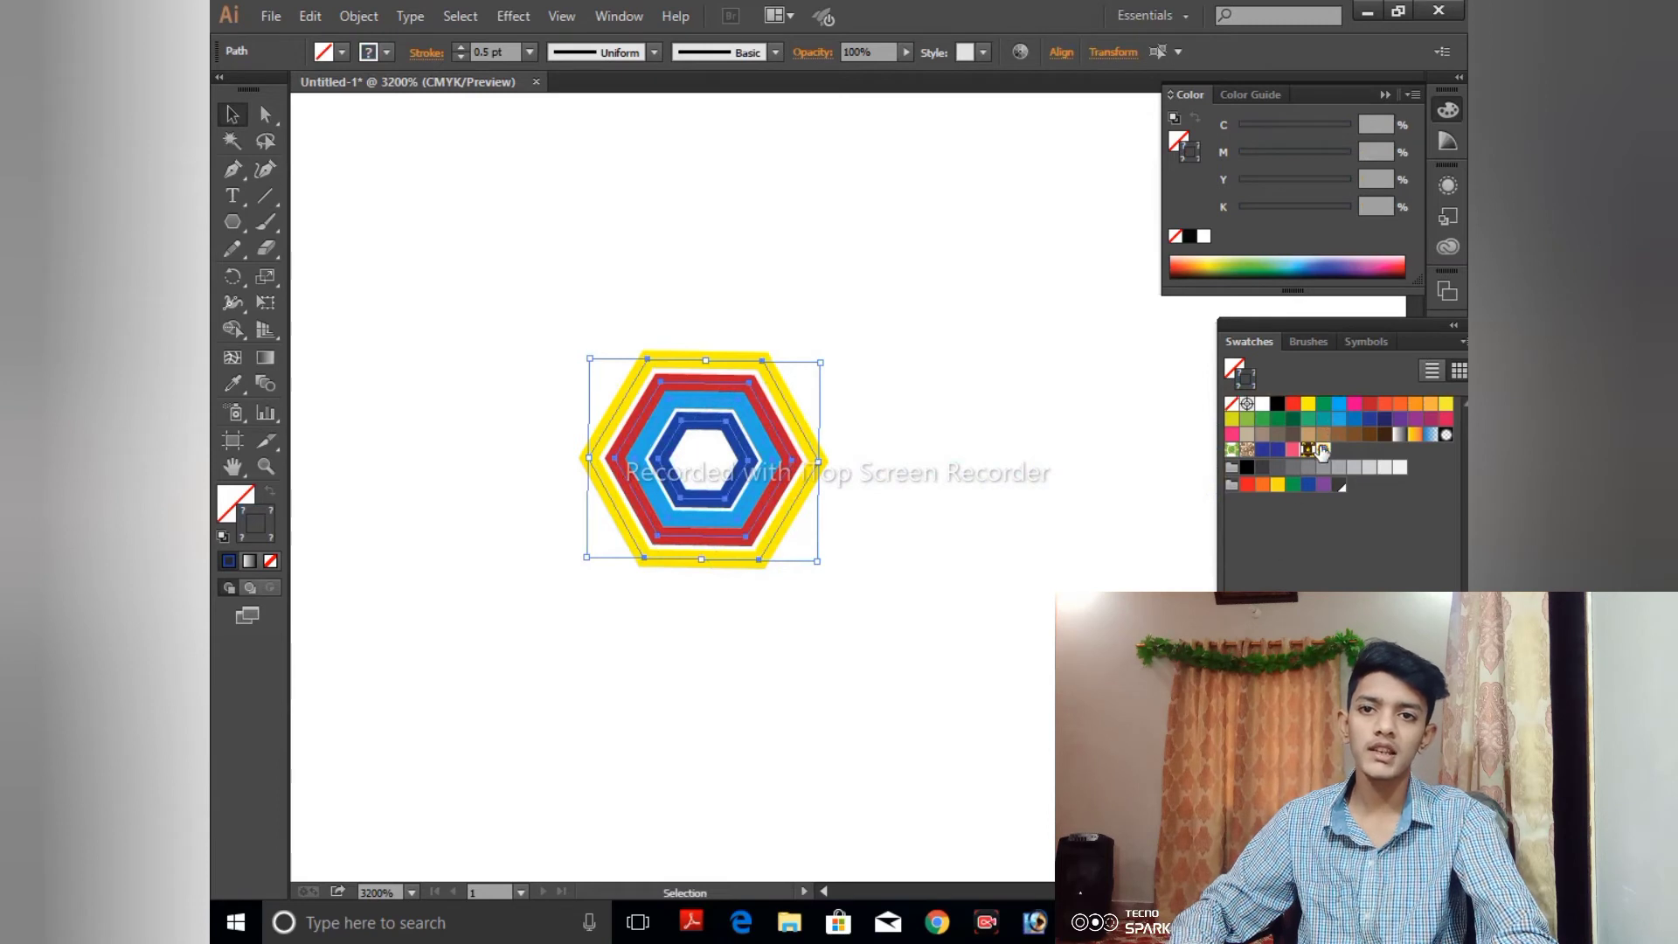
- Move the hexagon artwork up to near the artboard's upper edge and deselect it
key("ctrl+minus")
key("ctrl+minus")
key("ctrl+minus")
key("ctrl+minus")
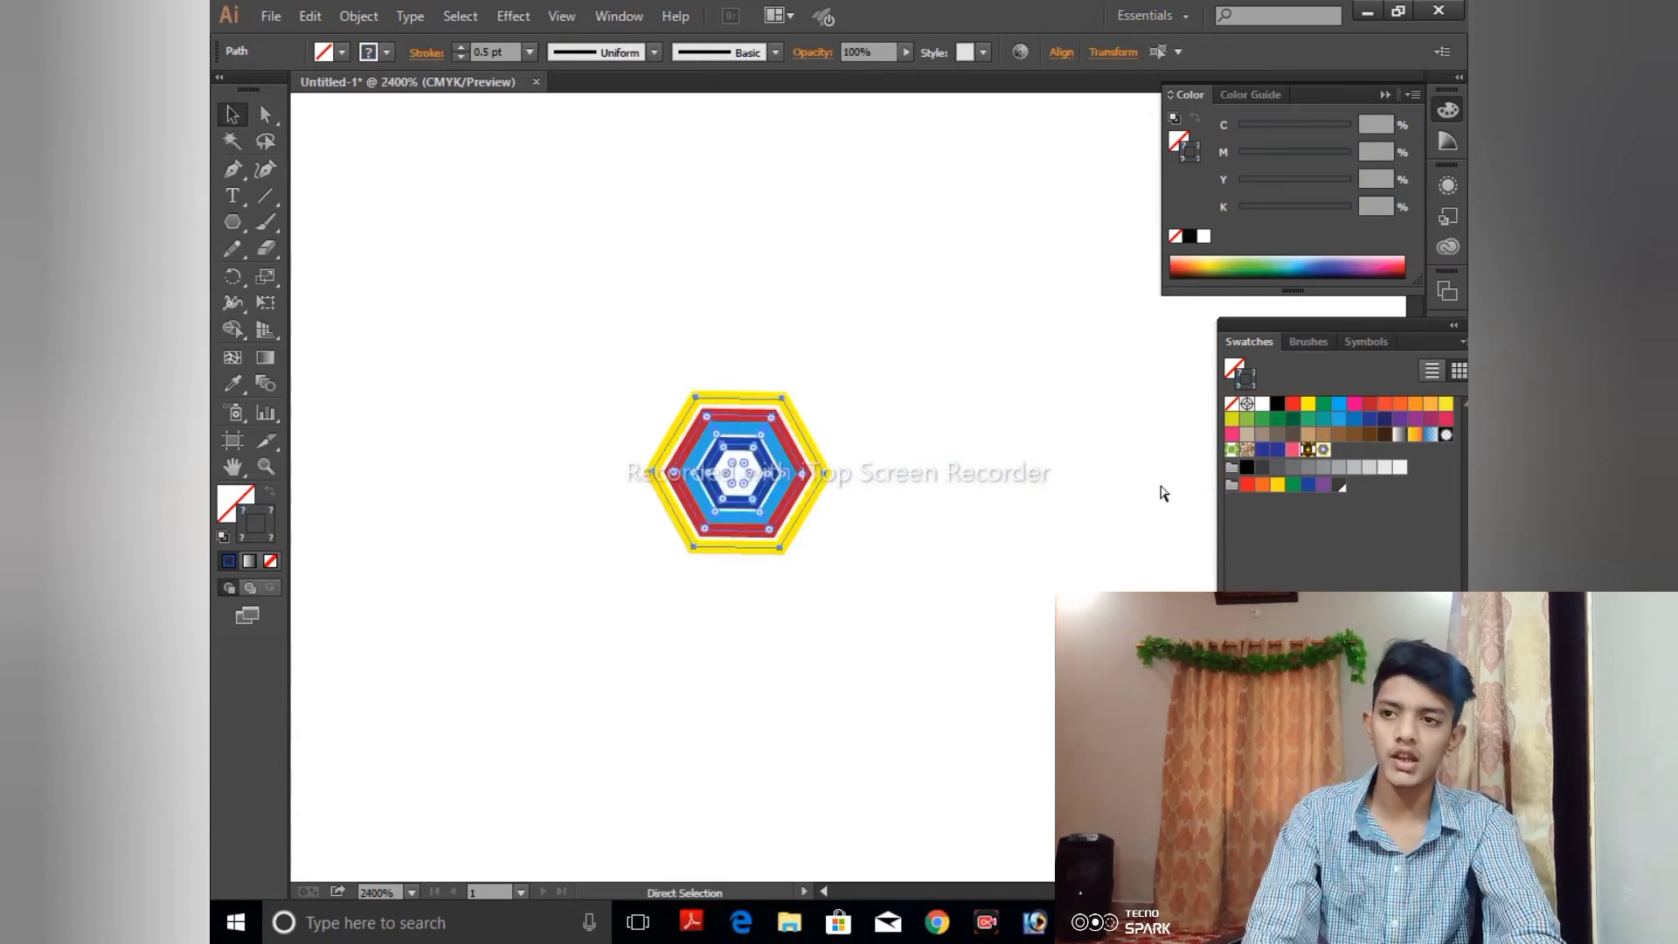
key("ctrl+minus")
key("ctrl+minus")
key("ctrl+minus")
key("ctrl+minus")
key("ctrl+minus")
key("ctrl+minus")
key("ctrl+minus")
key("ctrl+minus")
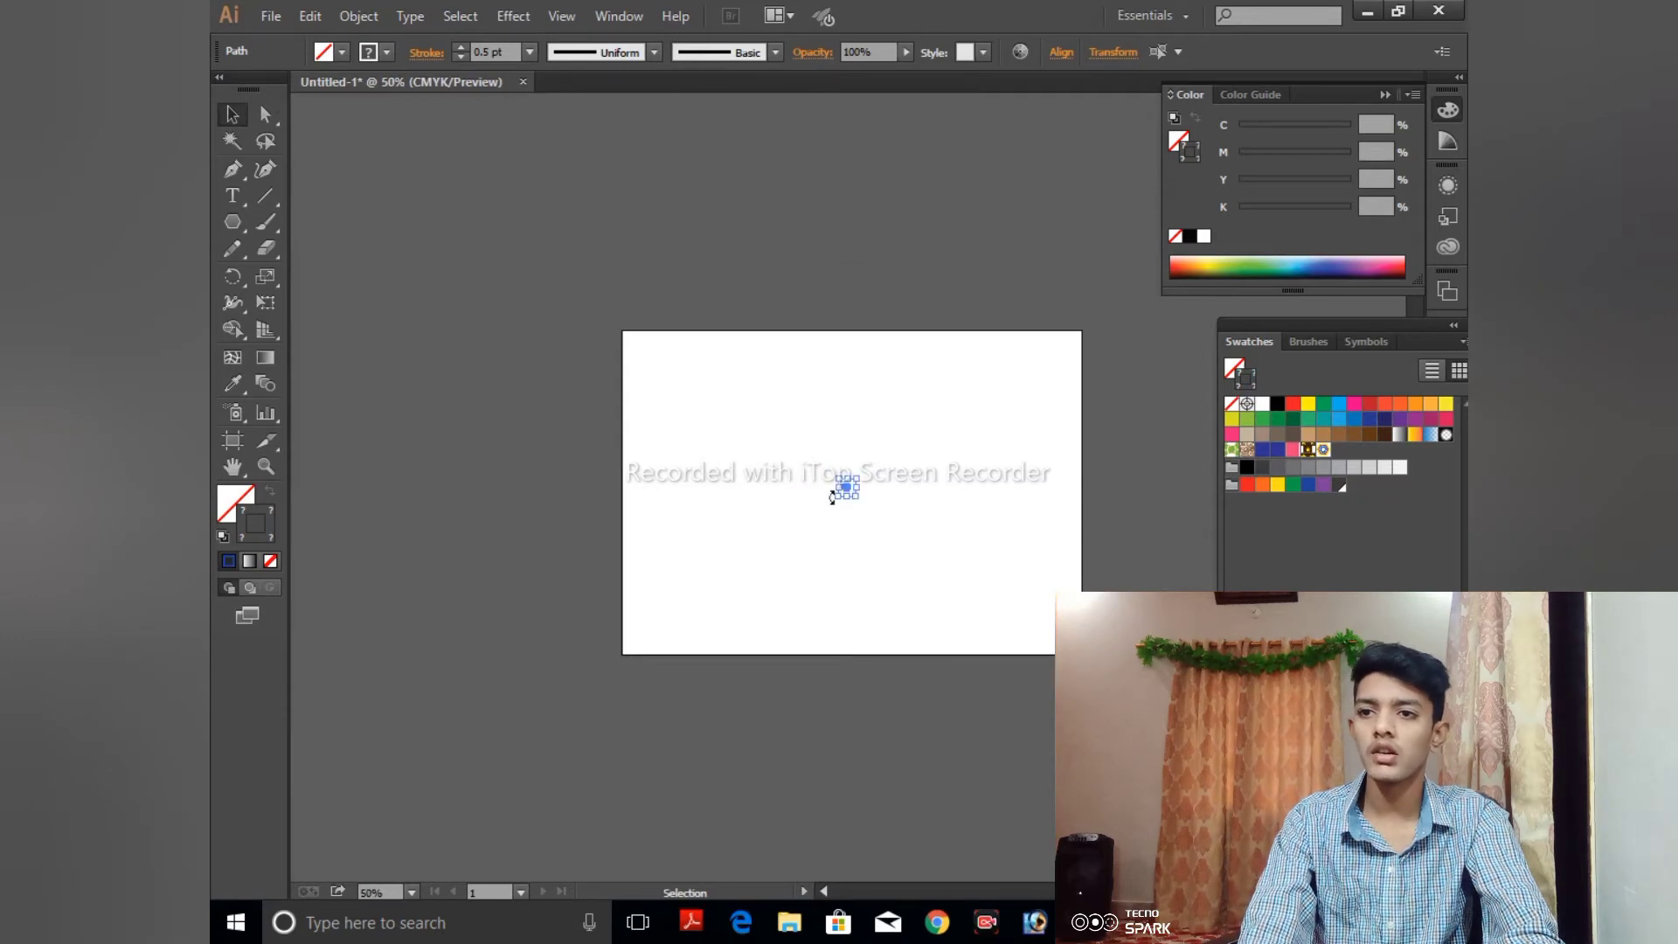
left_click(886, 201)
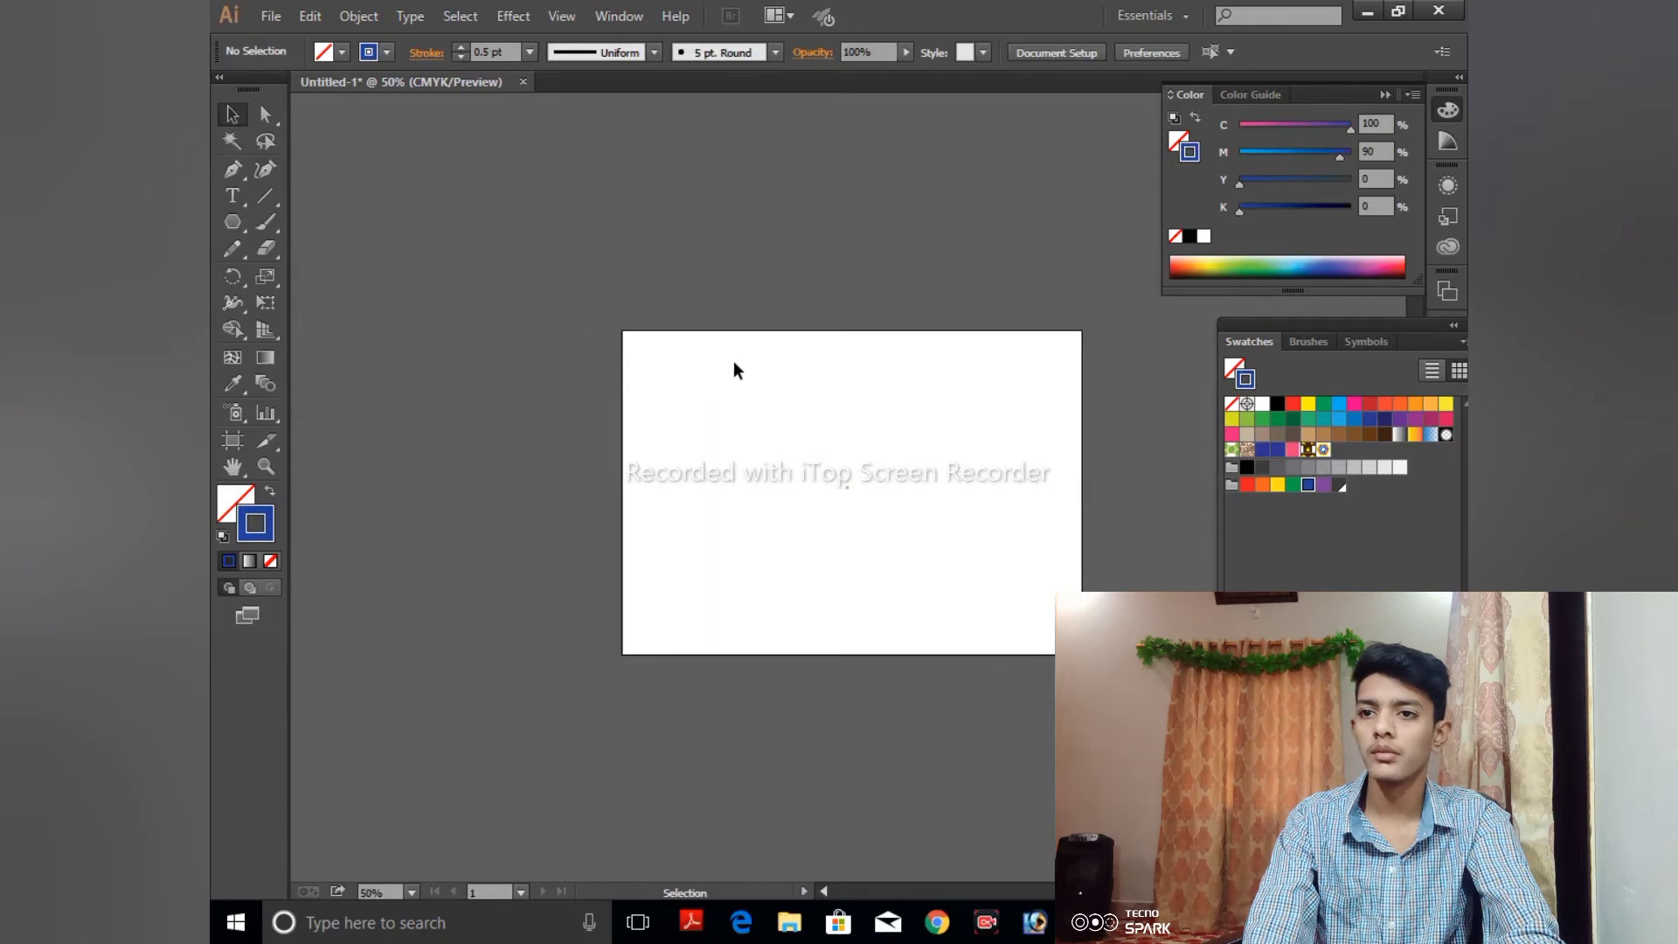
left_click_drag(825, 497, 873, 372)
left_click(904, 199)
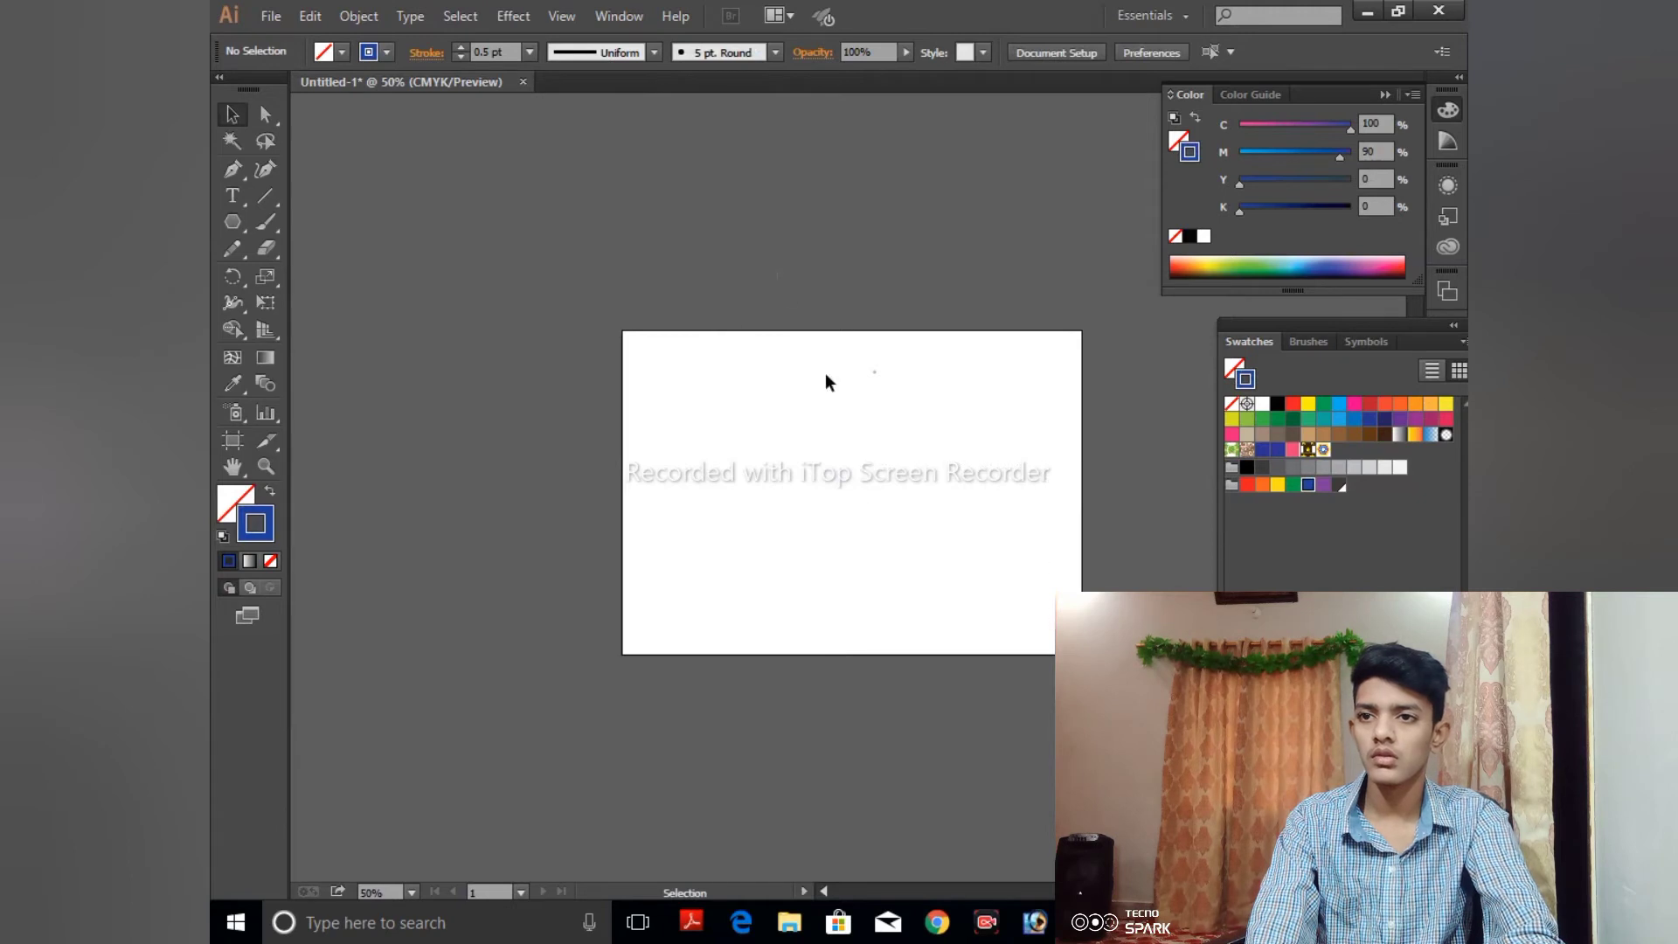
- Move the small hexagon artwork off the artboard to just above its upper edge and stretch it taller
left_click(872, 380)
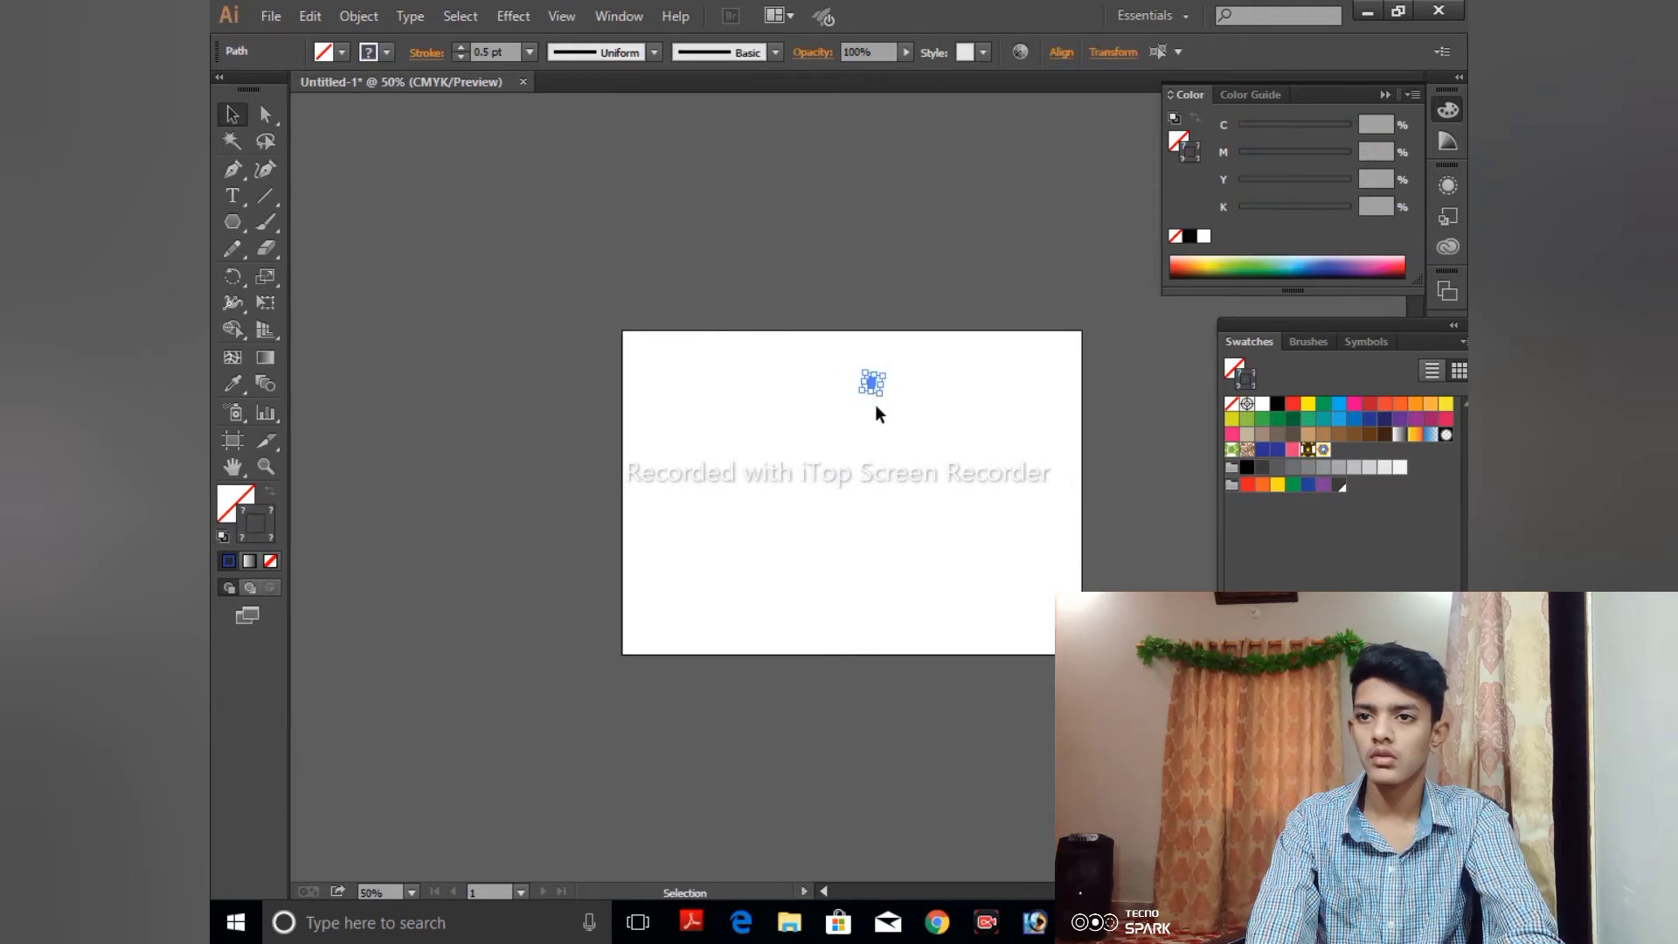
left_click(878, 288)
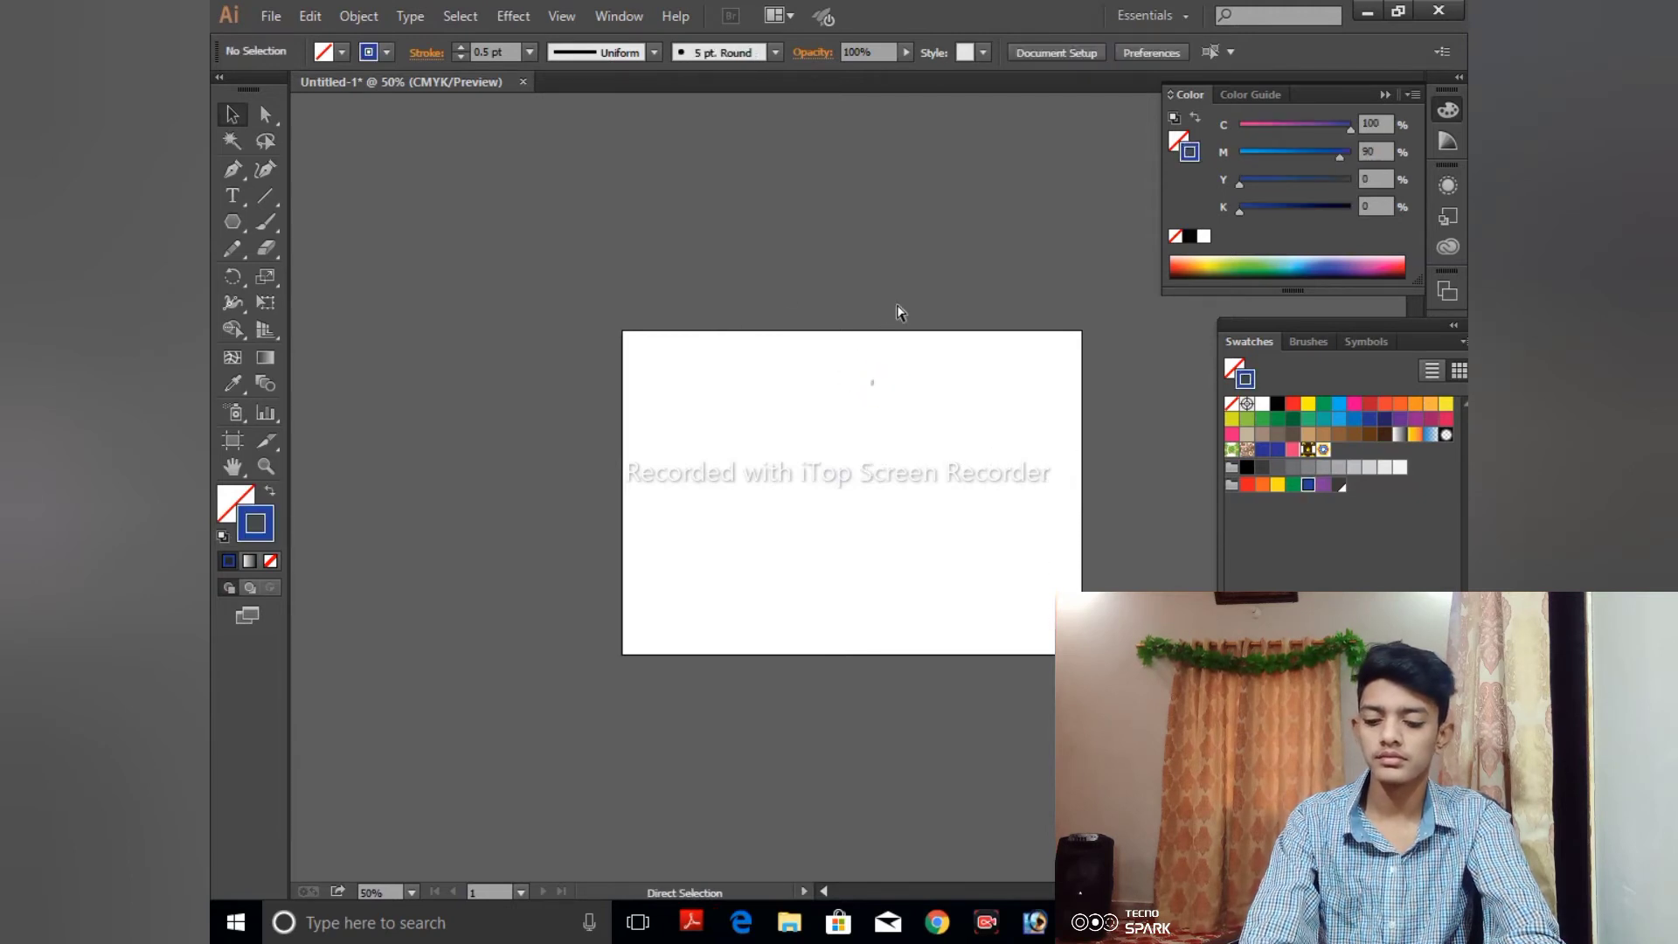
key("ctrl+plus")
key("ctrl+plus")
key("ctrl+plus")
key("ctrl+plus")
key("ctrl+plus")
key("ctrl+plus")
key("ctrl+plus")
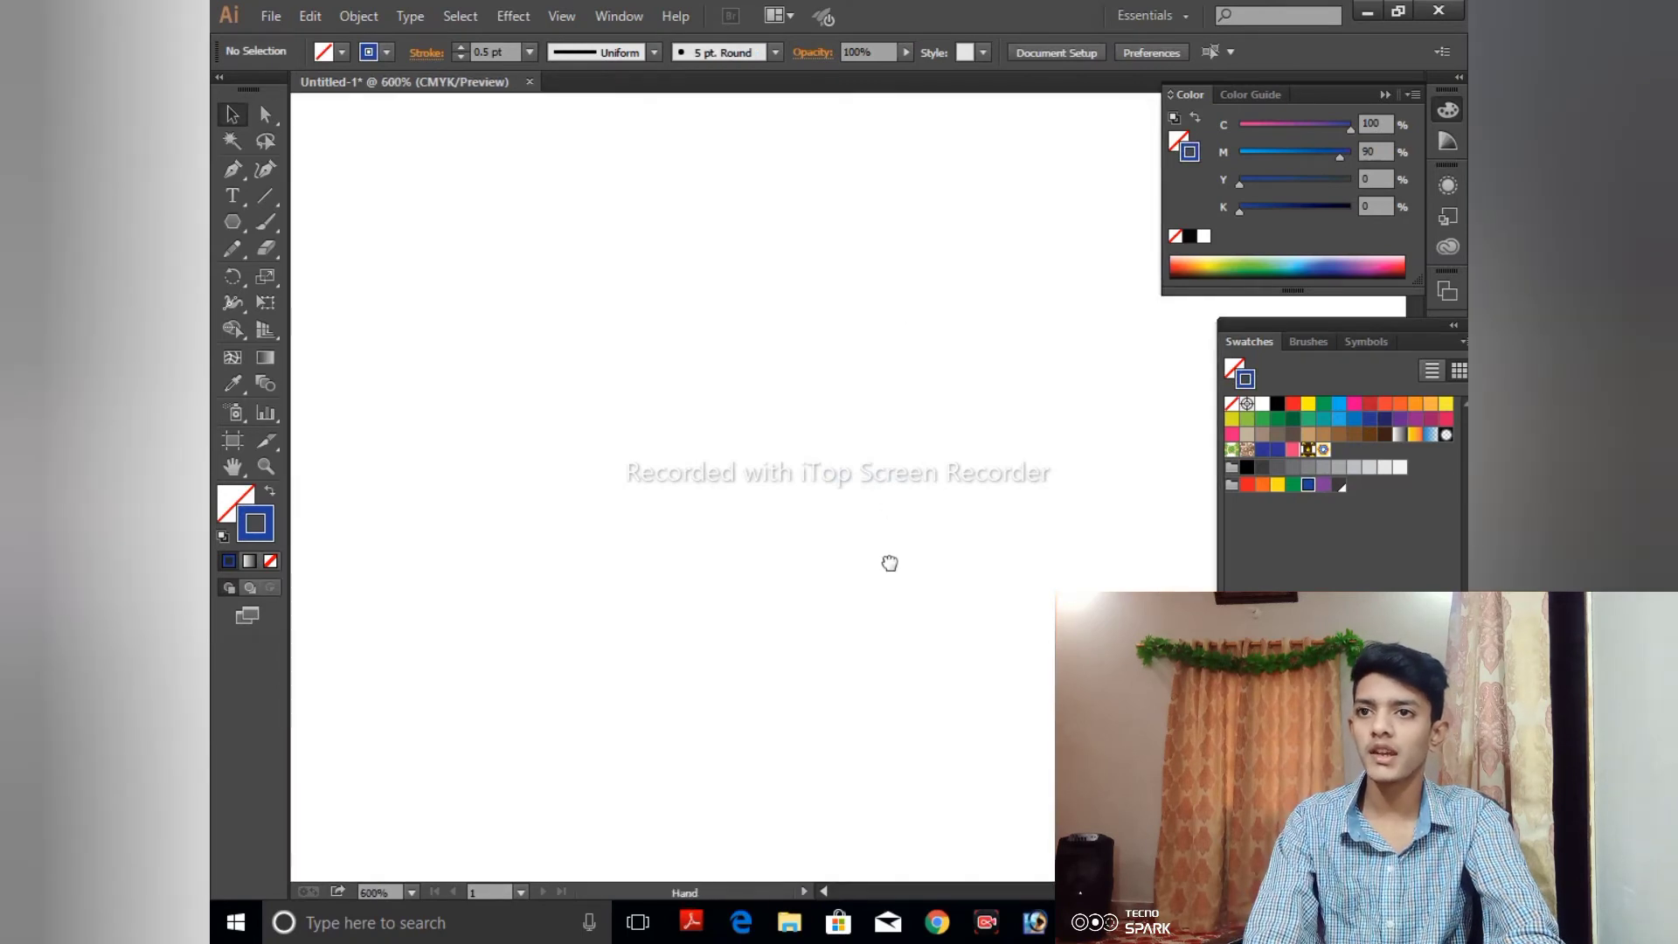
key("ctrl+minus")
key("ctrl+minus")
key("ctrl+minus")
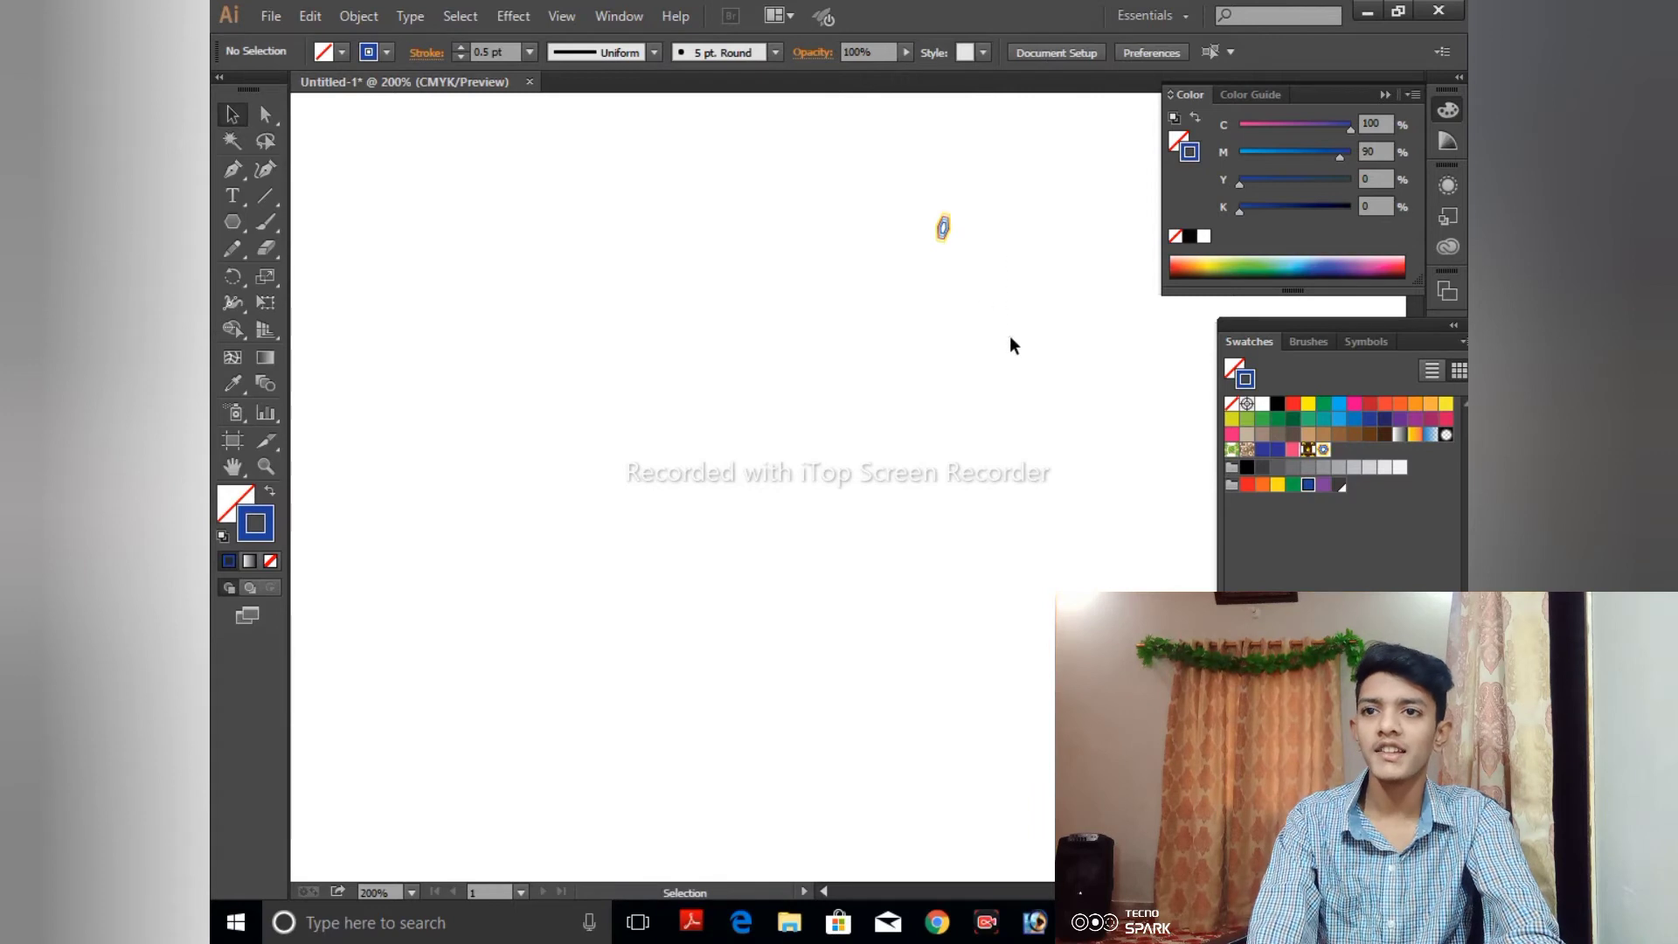
left_click_drag(904, 178, 994, 304)
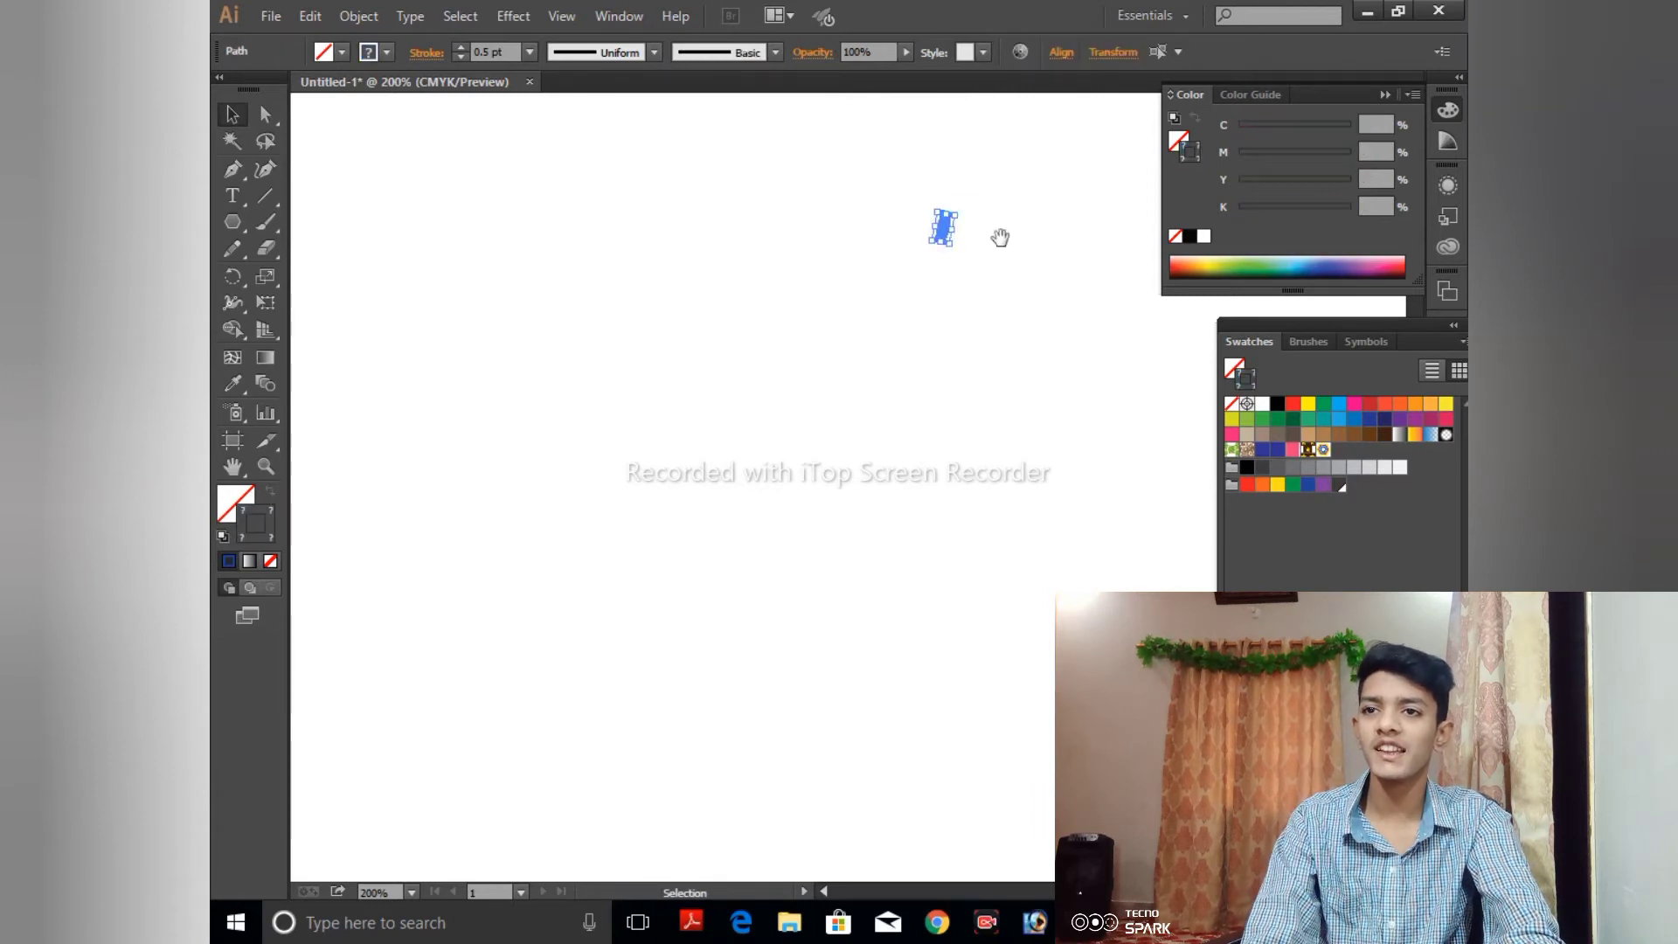
scroll(992, 550, "up", 5)
left_click_drag(924, 564, 942, 254)
left_click_drag(942, 240, 950, 178)
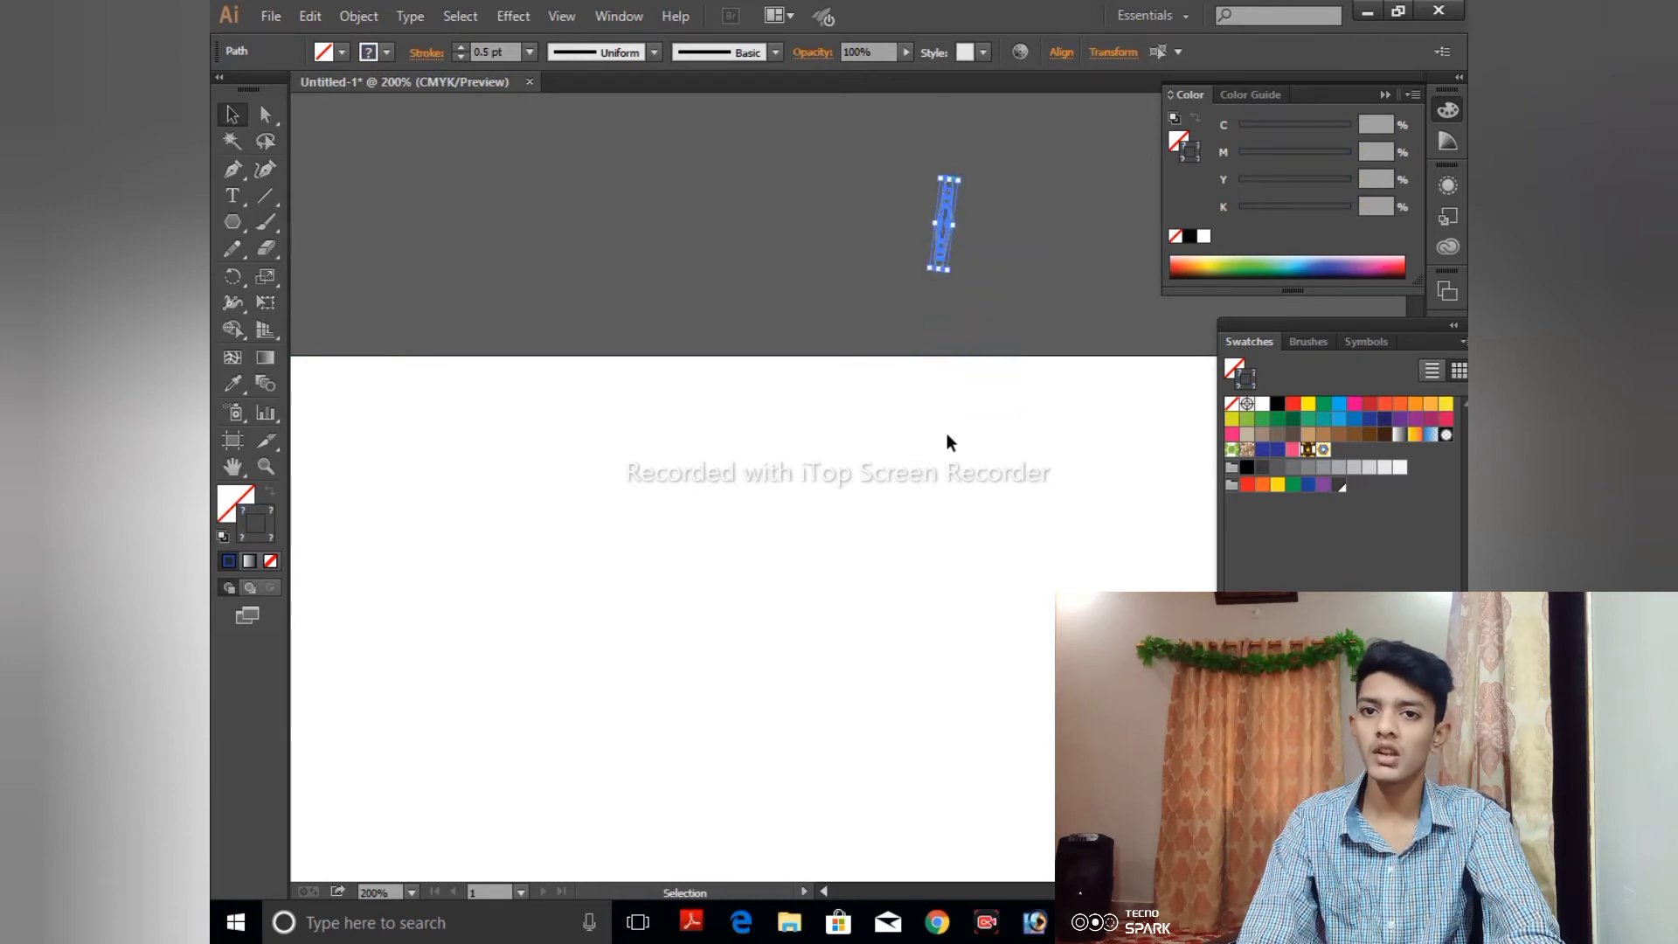
key("ctrl+minus")
key("ctrl+minus")
key("ctrl+minus")
key("ctrl+minus")
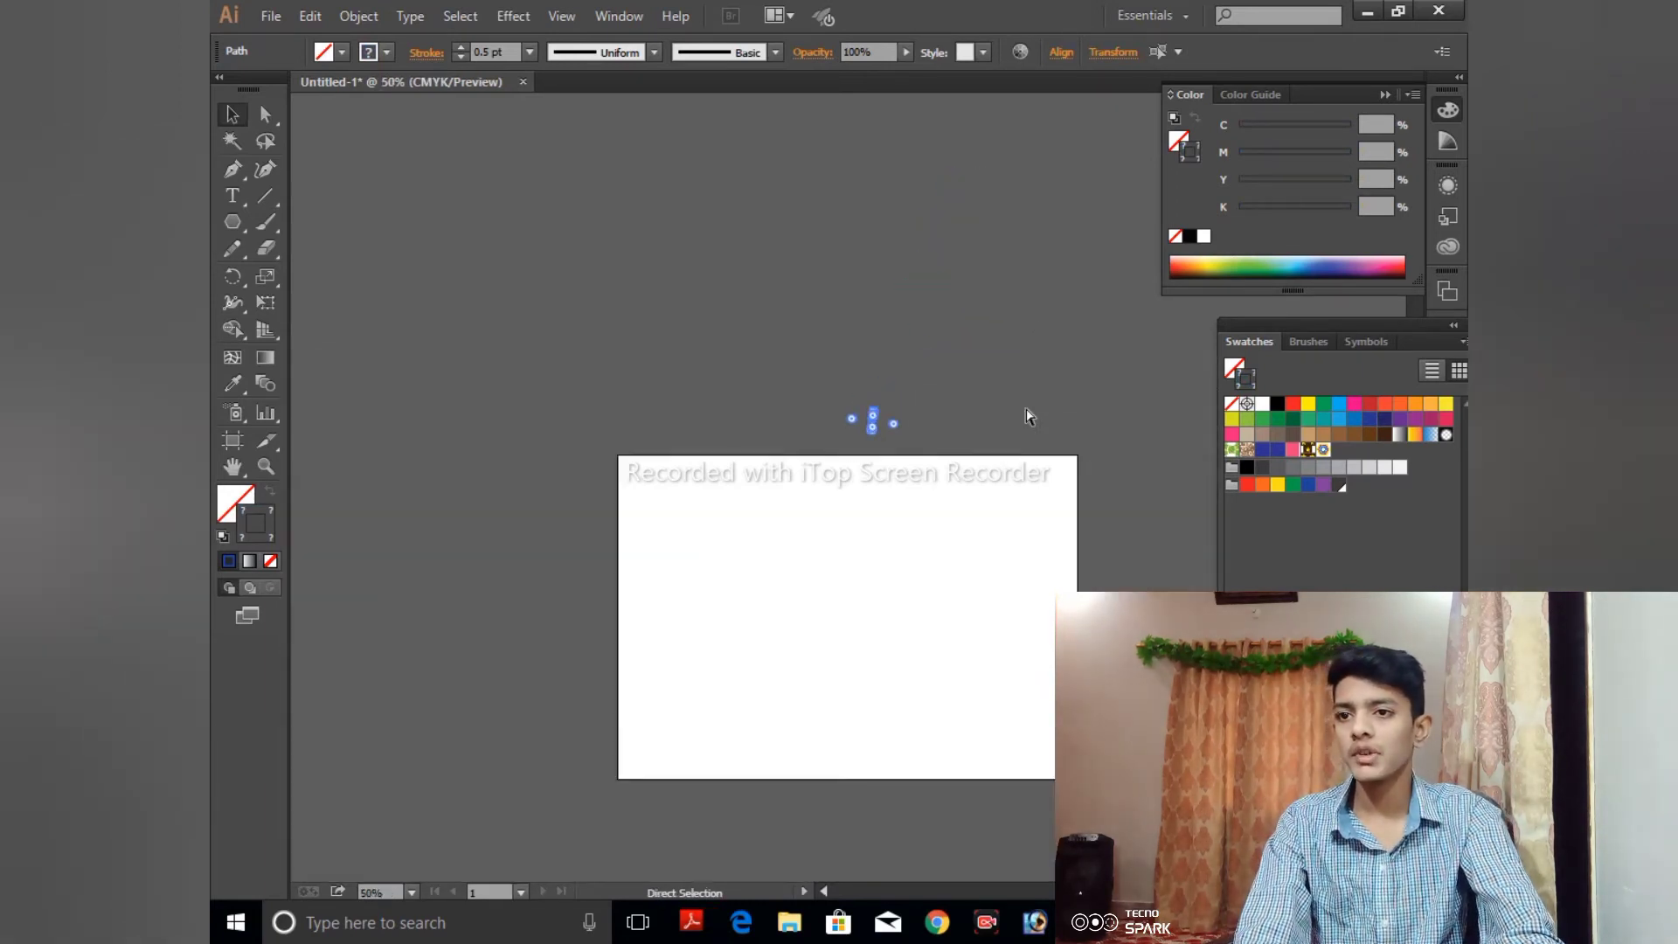
- Draw a large rectangle across the middle of the artboard with the Rectangle tool
left_click_drag(239, 229, 450, 281)
left_click_drag(361, 207, 363, 222)
left_click(662, 498)
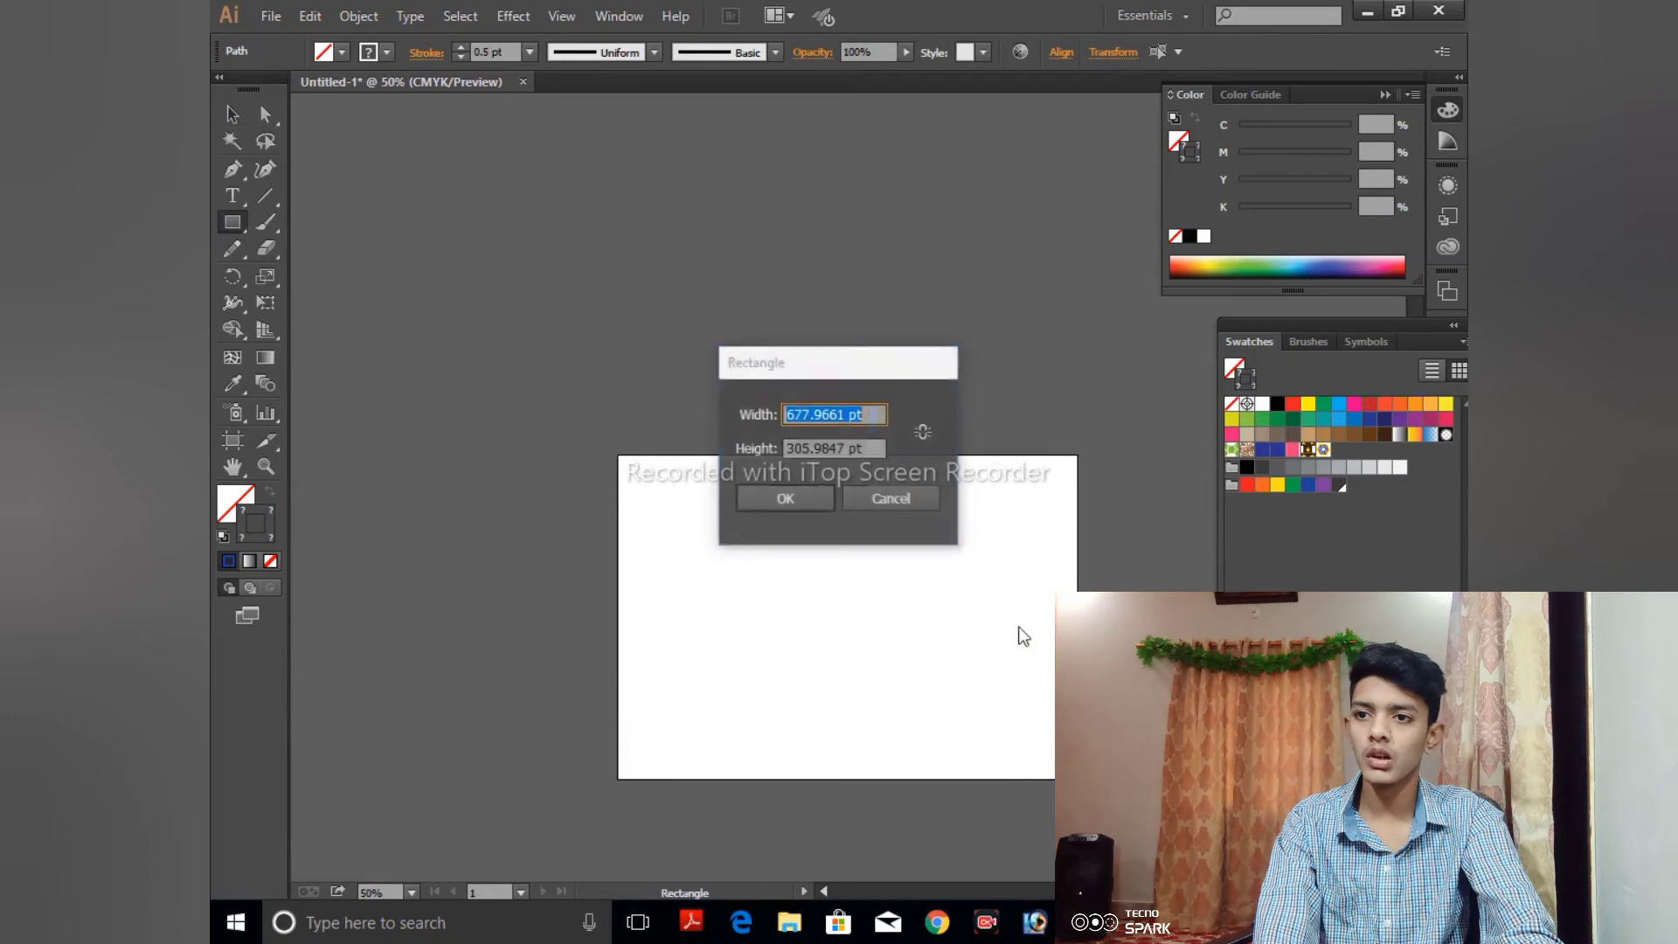
left_click(914, 510)
mouse_move(693, 524)
left_mouse_down()
mouse_move(1065, 712)
mouse_move(1034, 710)
left_mouse_up()
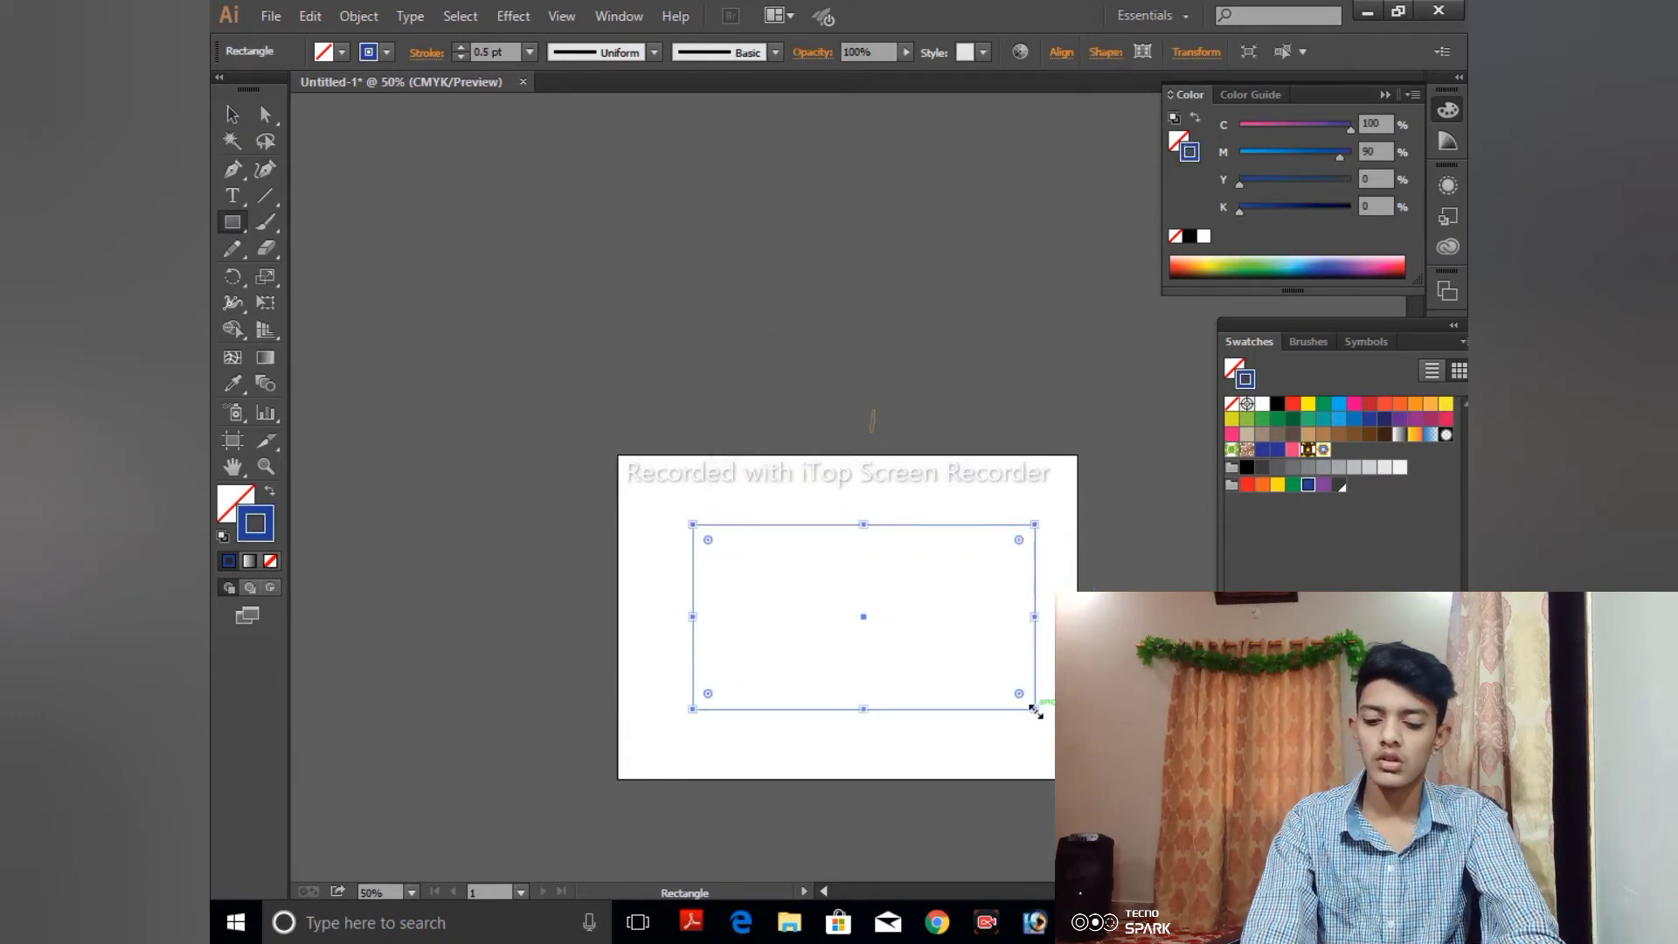
- Fill the rectangle with the new hexagon pattern swatch and set its stroke to None
key("ctrl+plus")
key("ctrl+plus")
key("space")
left_click_drag(1198, 622, 1068, 361)
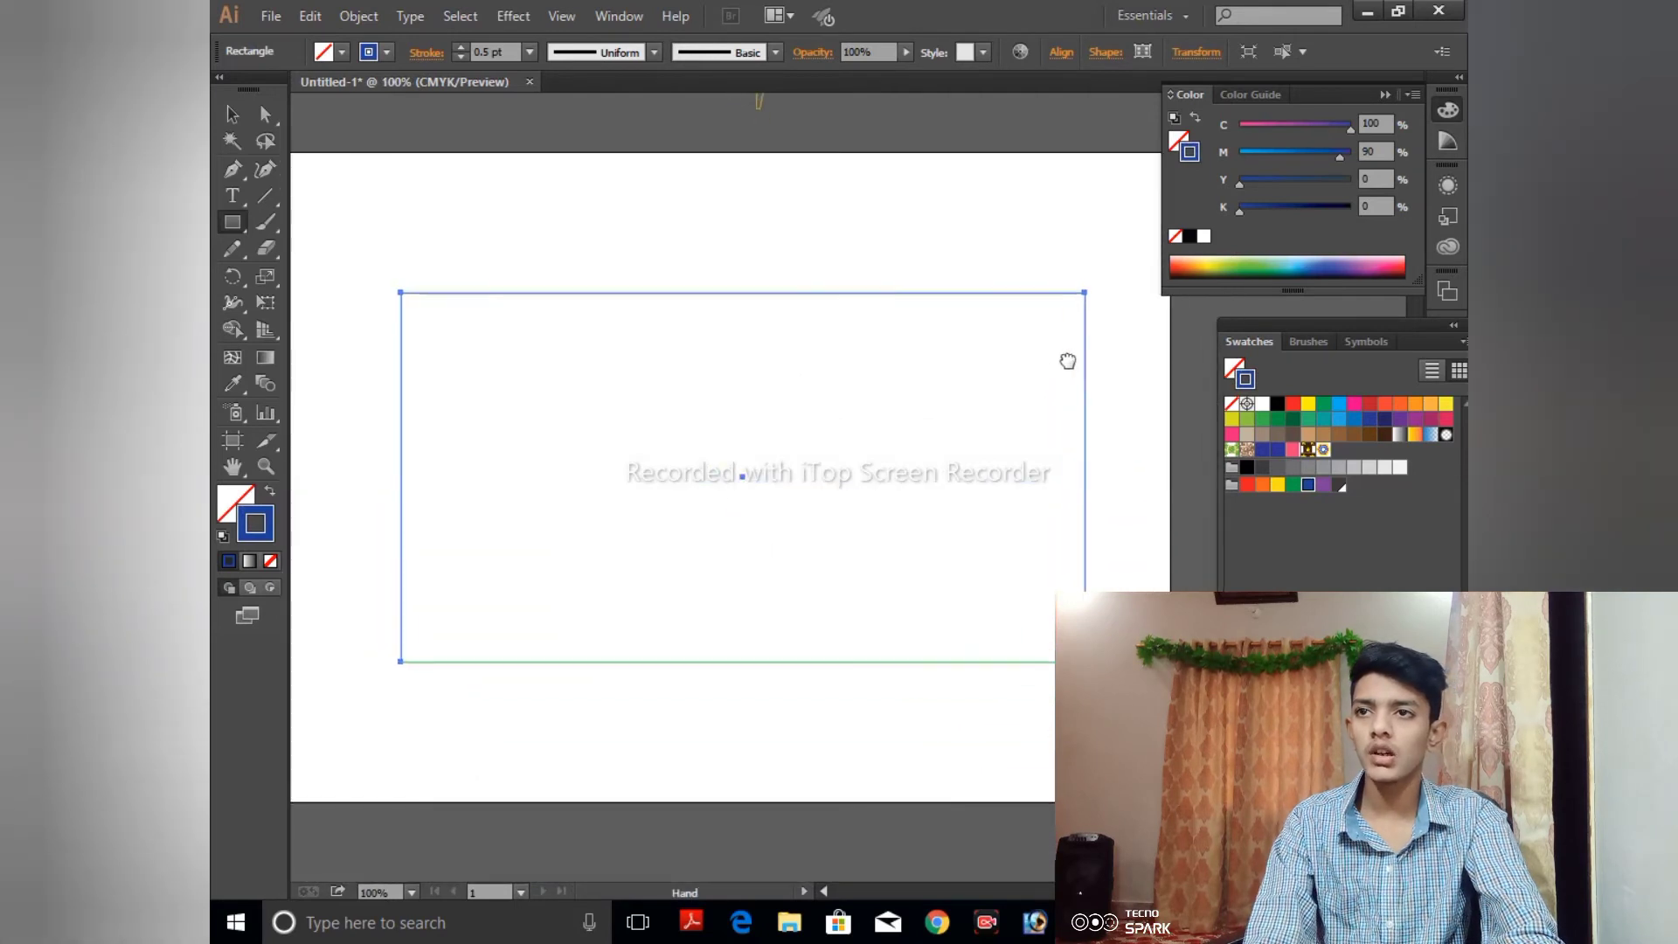
scroll(1074, 367, "up", 1)
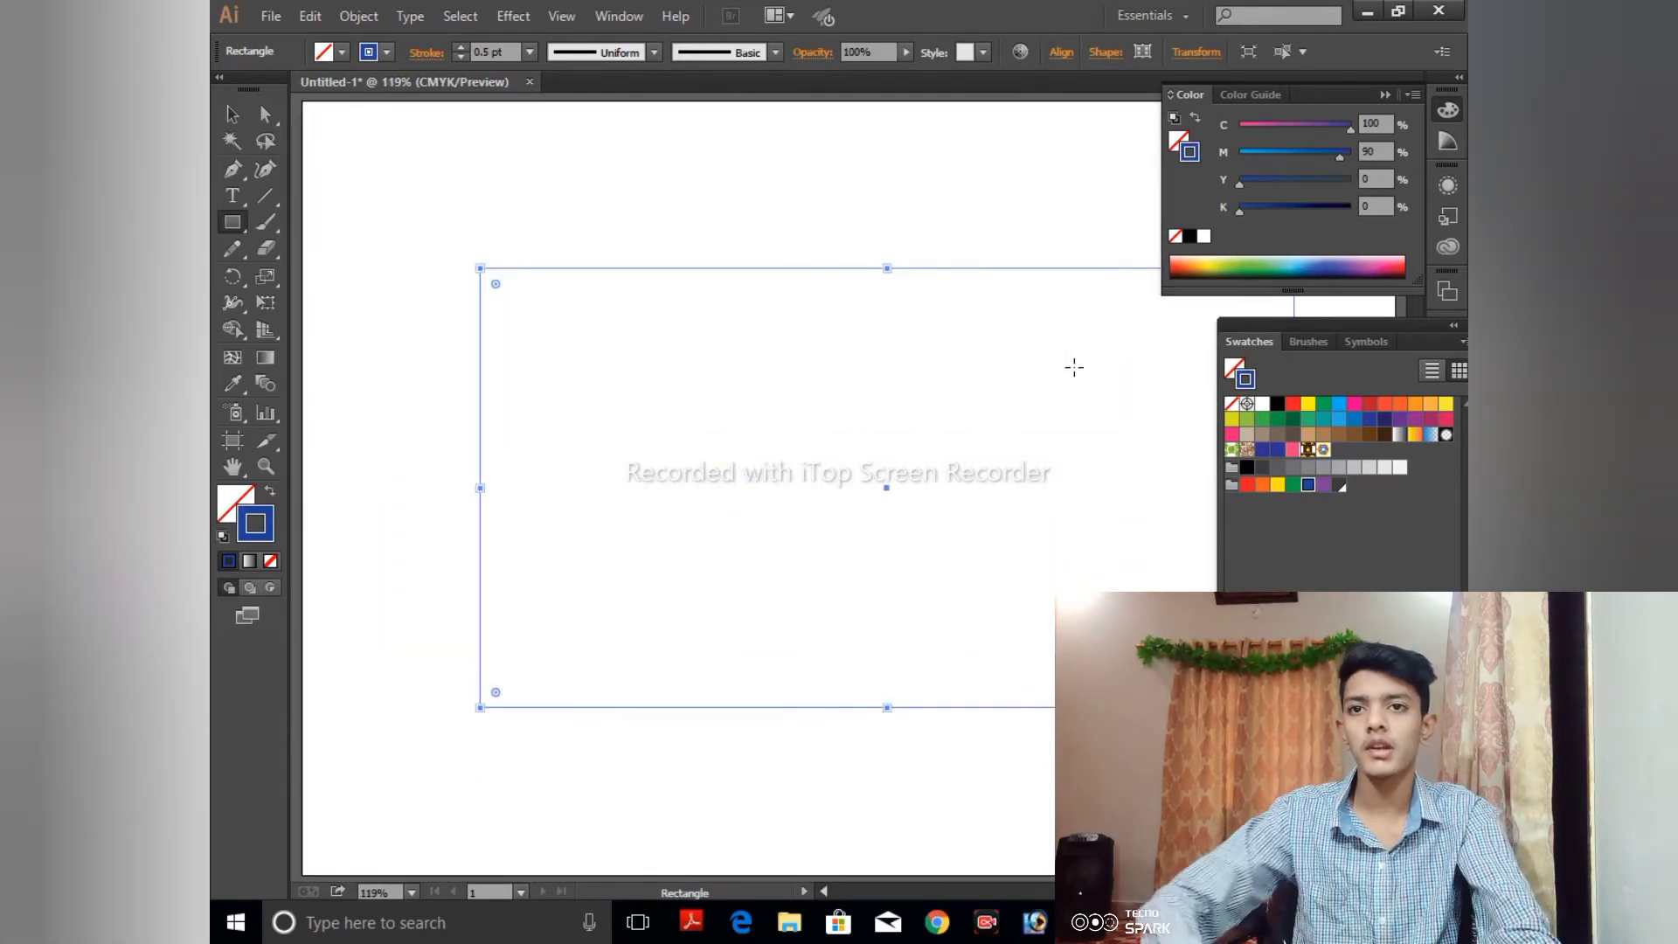
left_click(1325, 450)
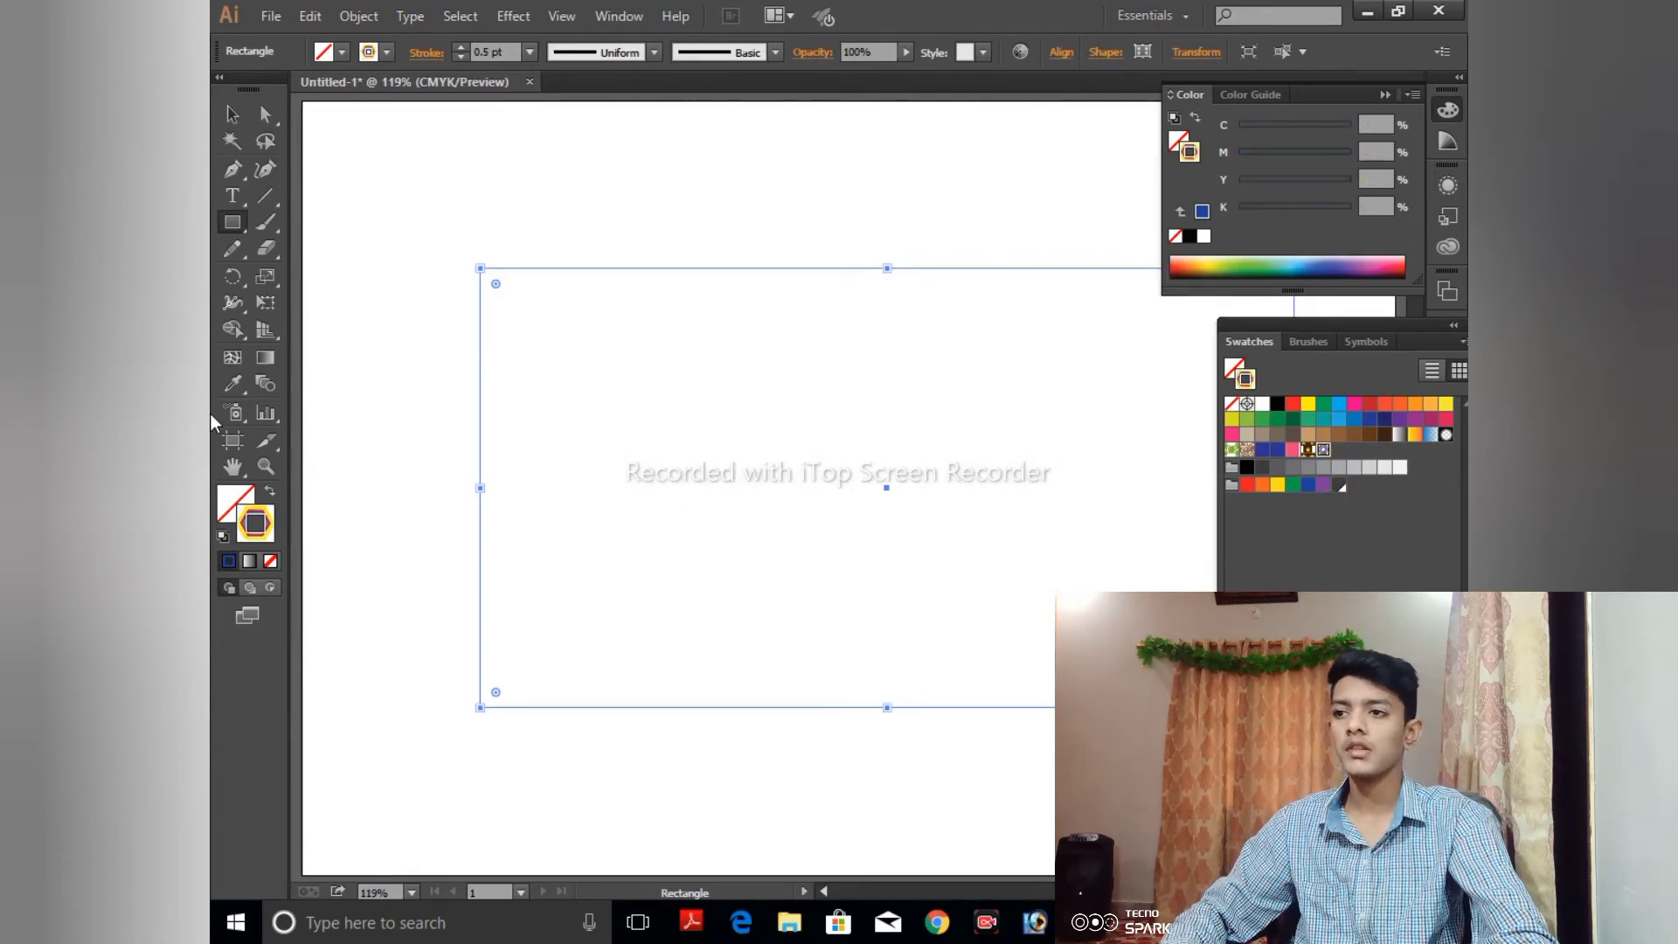
left_click(238, 507)
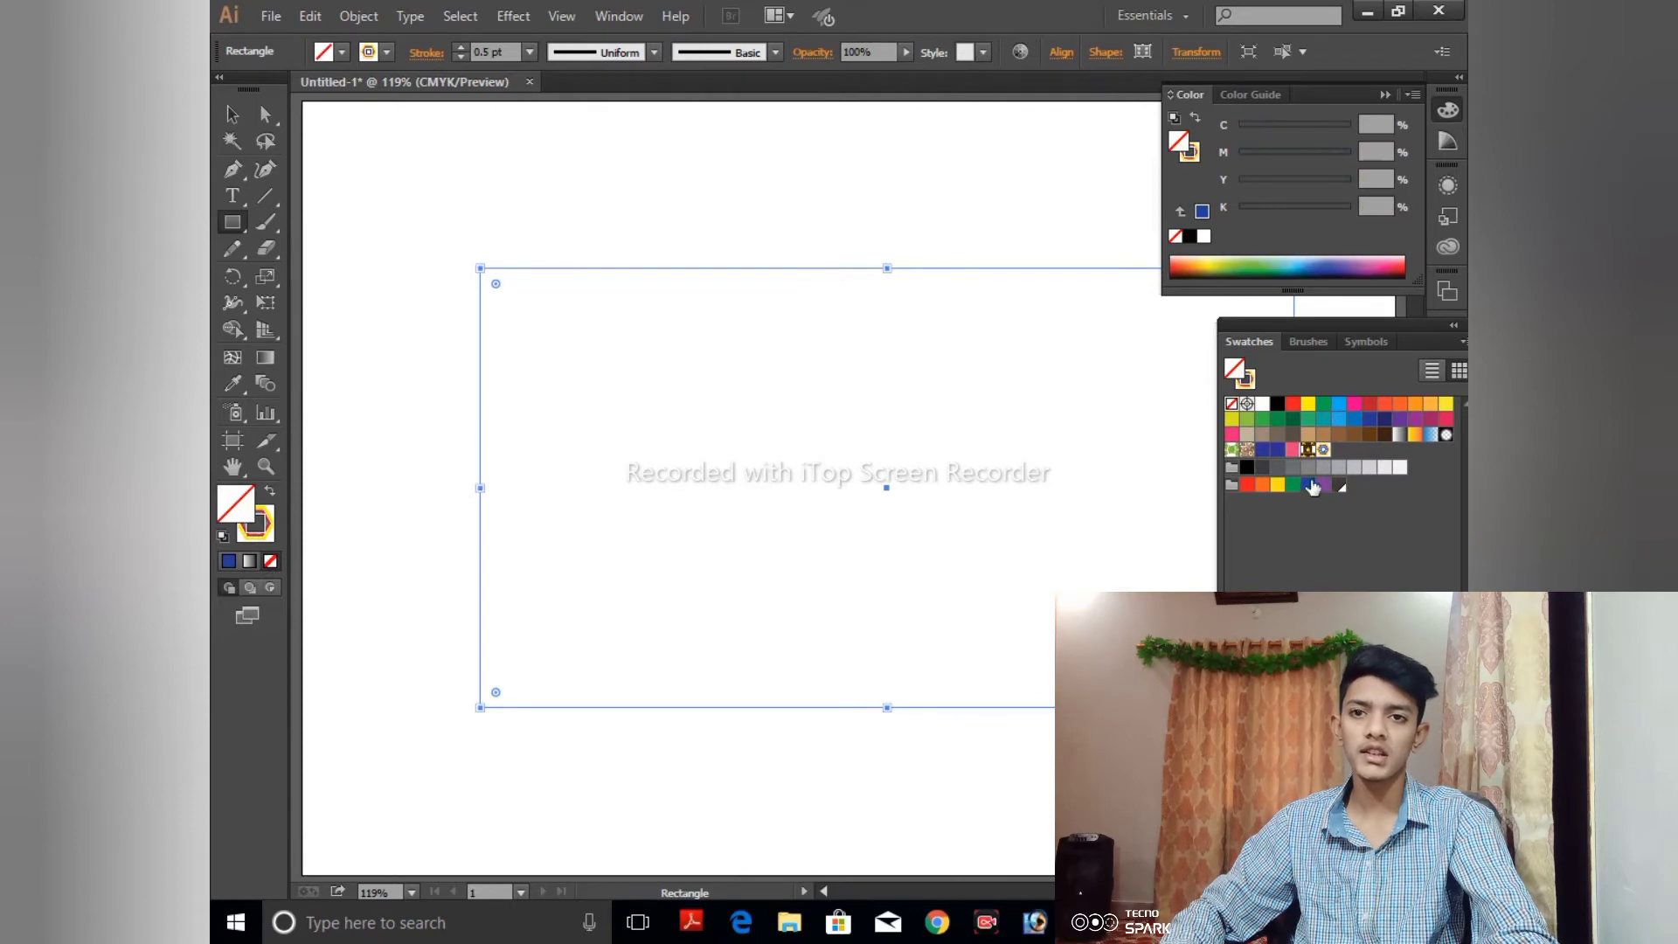
left_click(1324, 450)
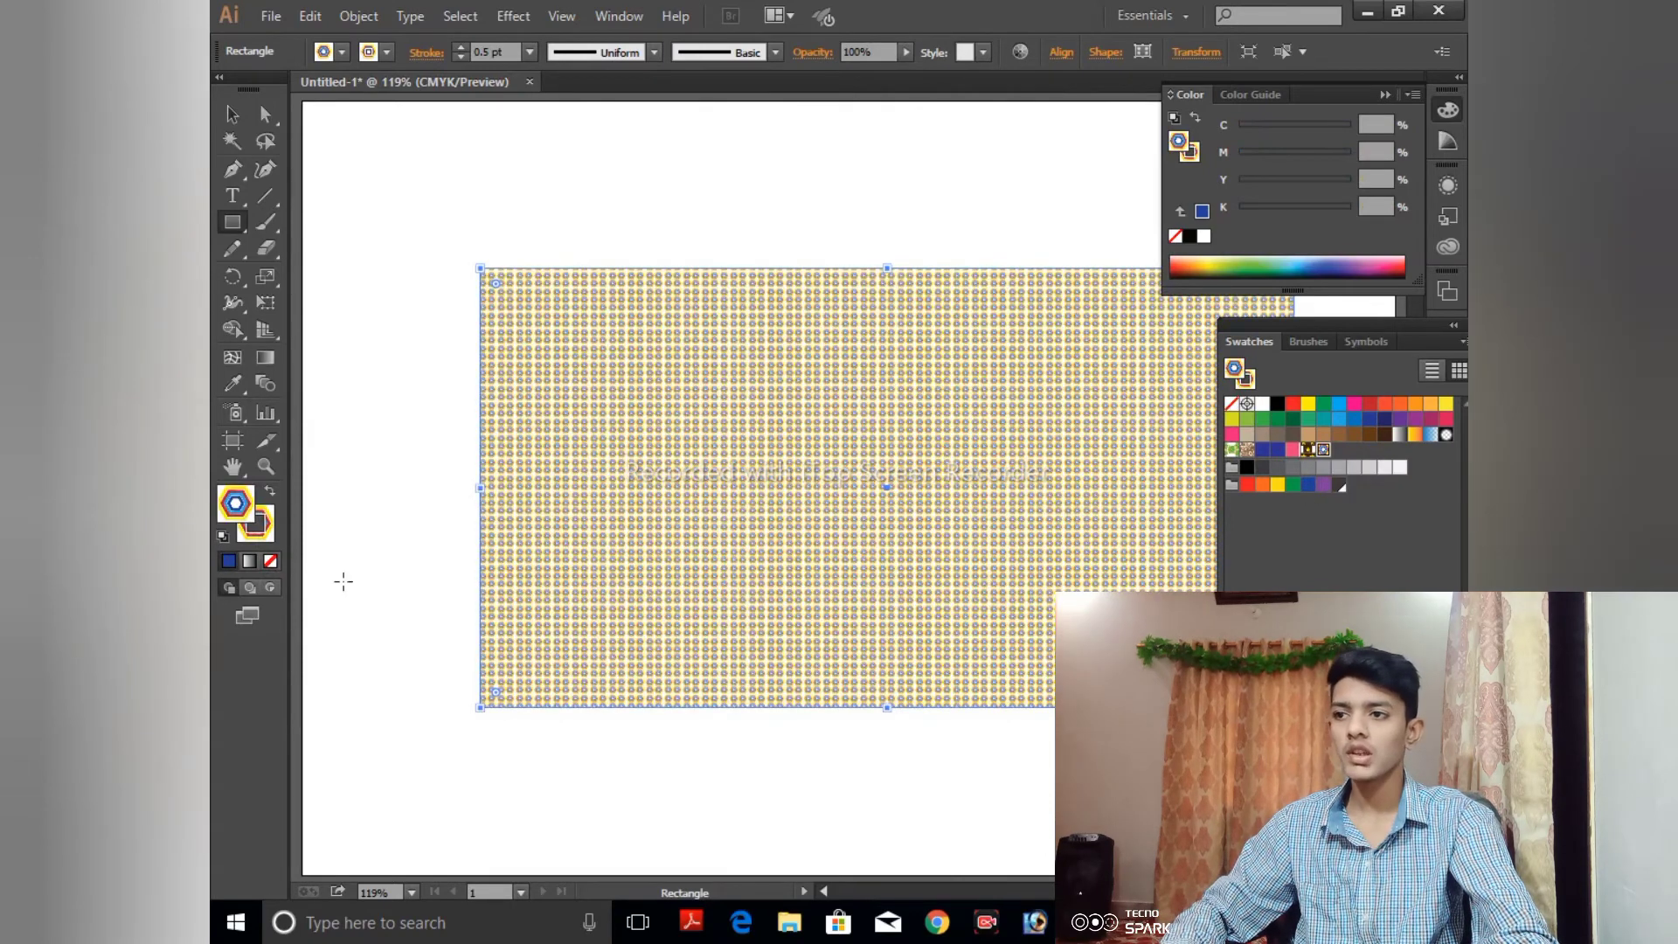
left_click(267, 531)
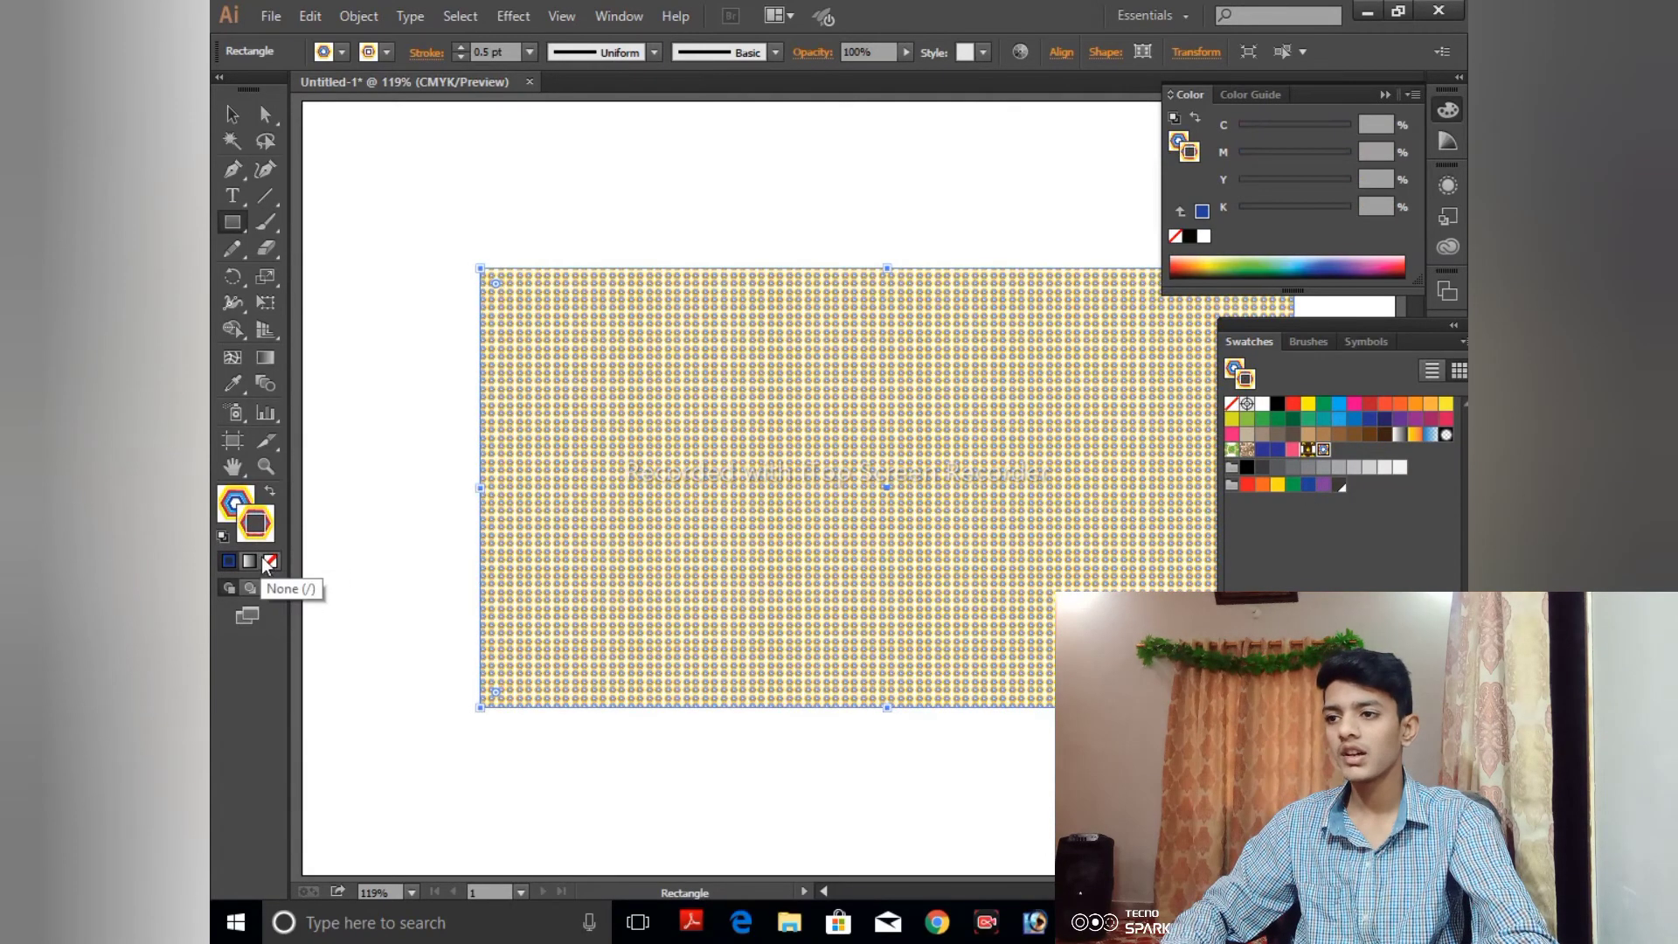
left_click(269, 561)
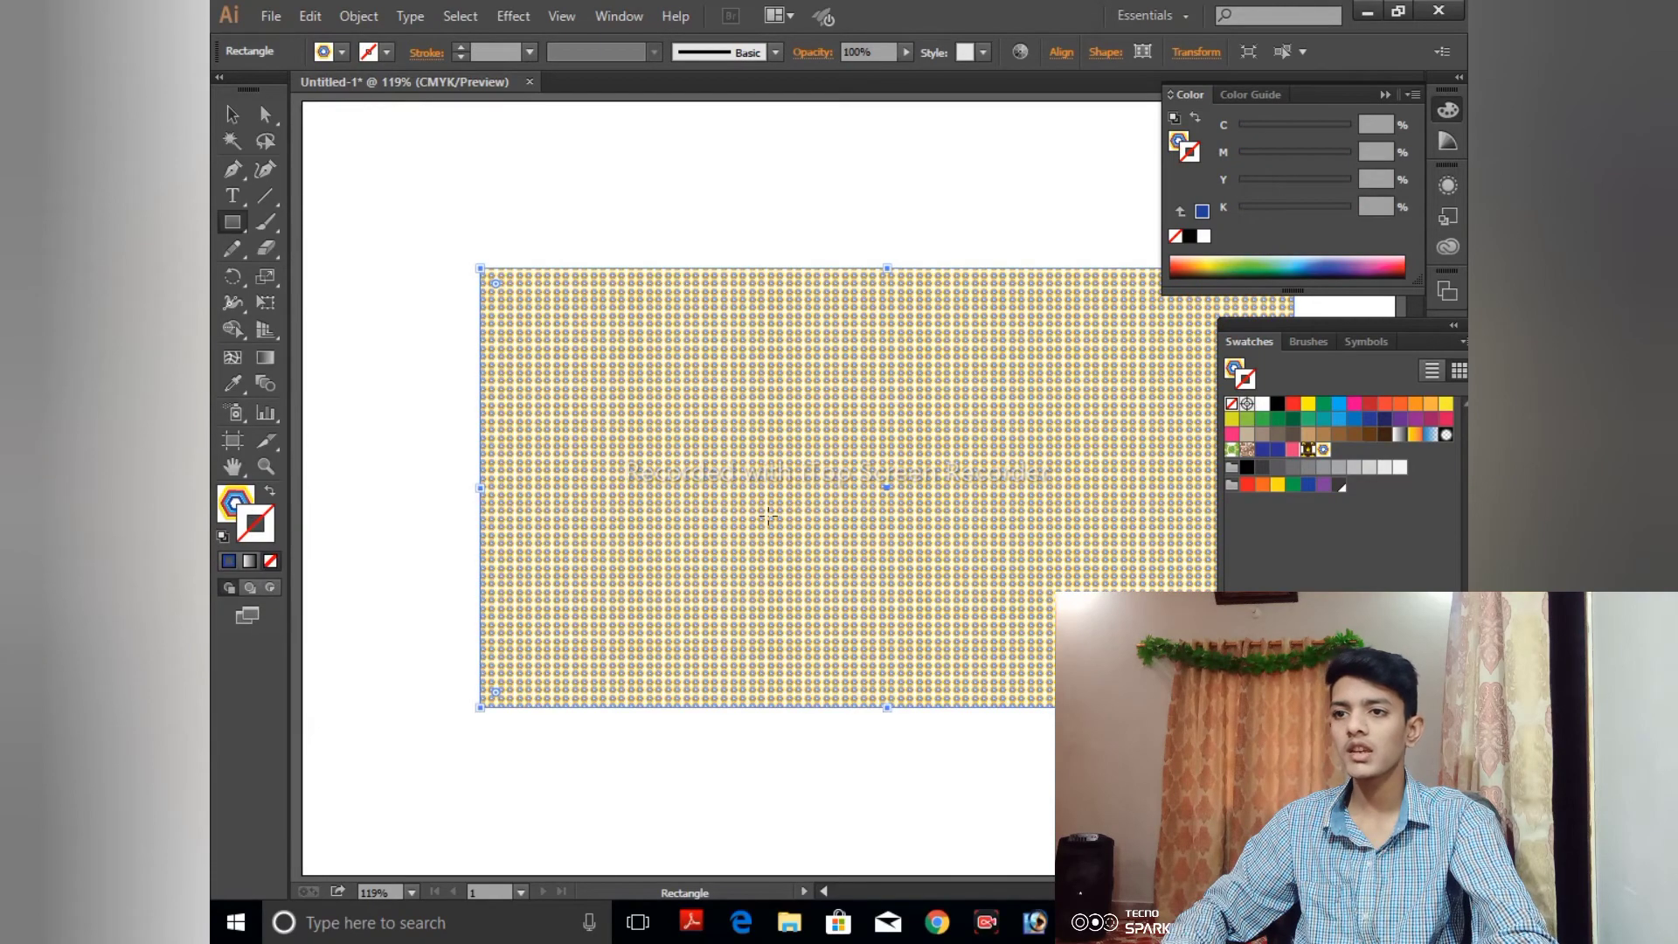
- Examine how the hexagon tiles repeat inside the rectangle at close range
key("ctrl+plus")
key("ctrl+plus")
key("ctrl+plus")
key("ctrl+plus")
key("ctrl+plus")
key("ctrl+plus")
key("ctrl+plus")
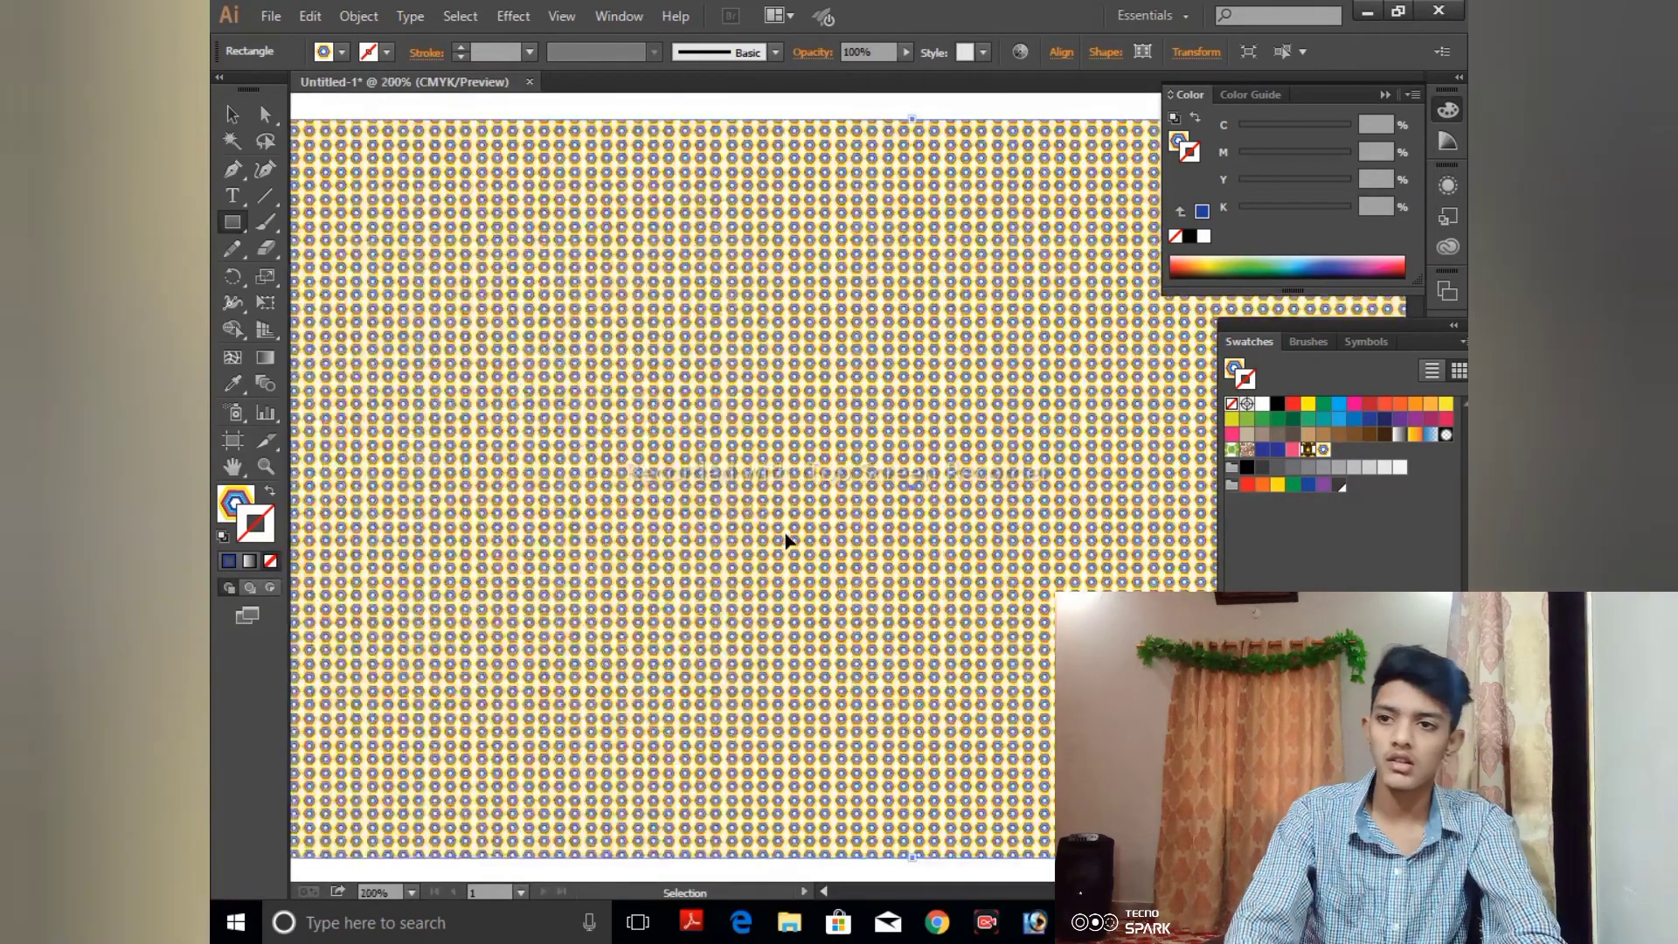
key("ctrl+plus")
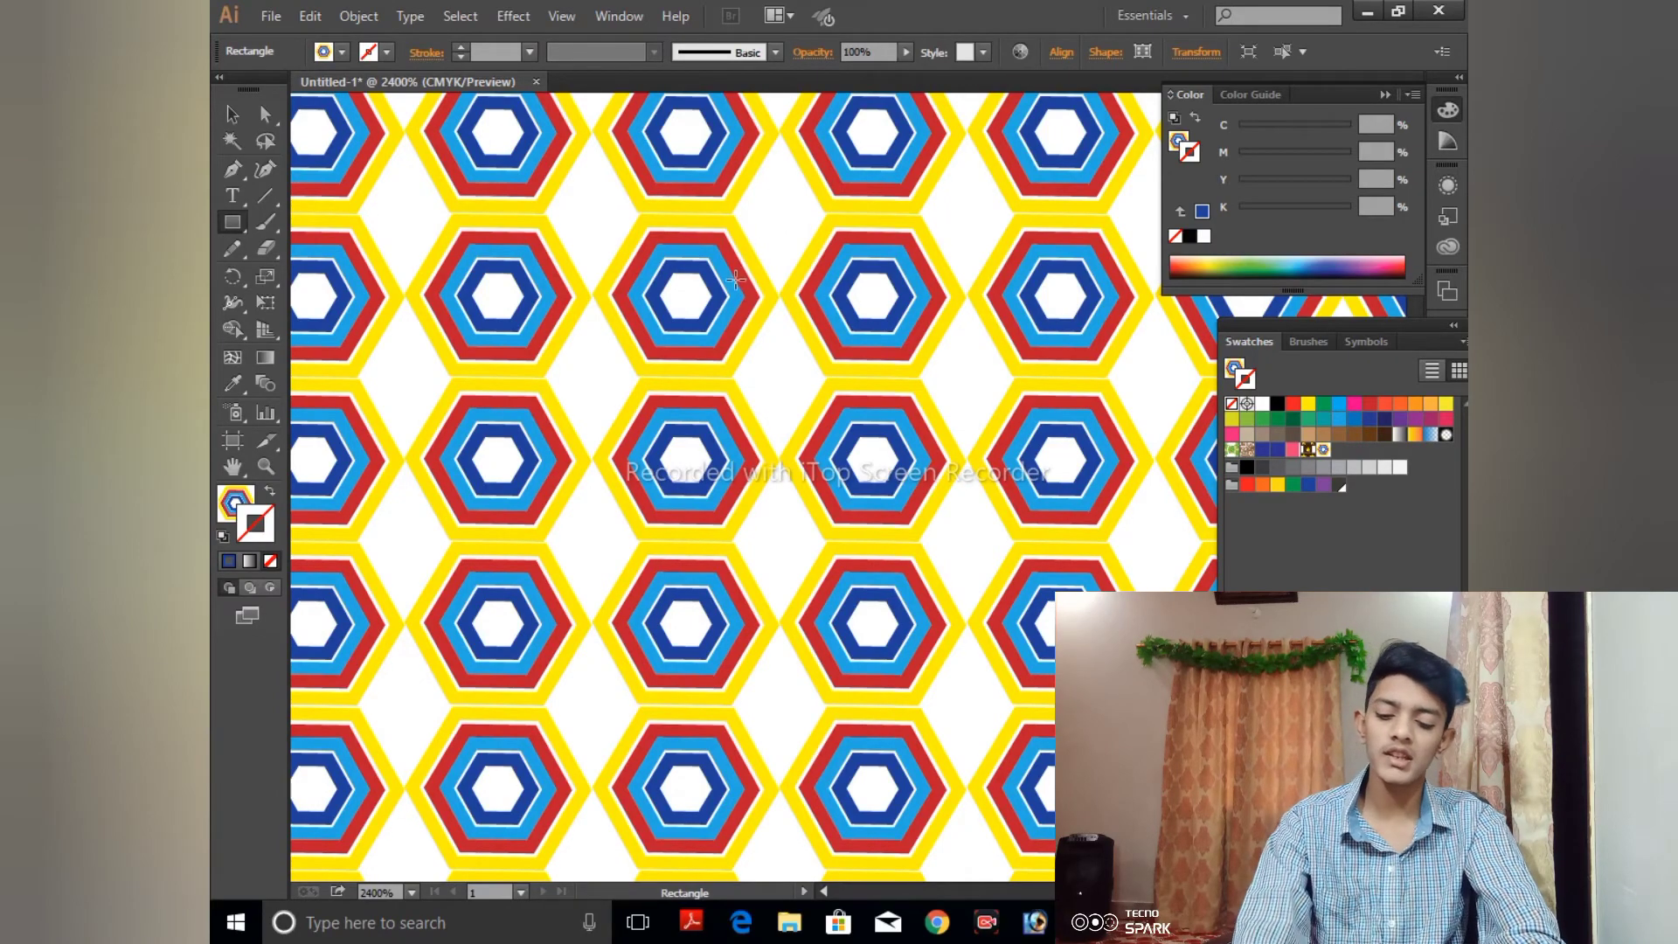
key("ctrl+minus")
key("ctrl+minus")
key("ctrl+minus")
key("ctrl+minus")
key("ctrl+minus")
key("ctrl+minus")
key("ctrl+minus")
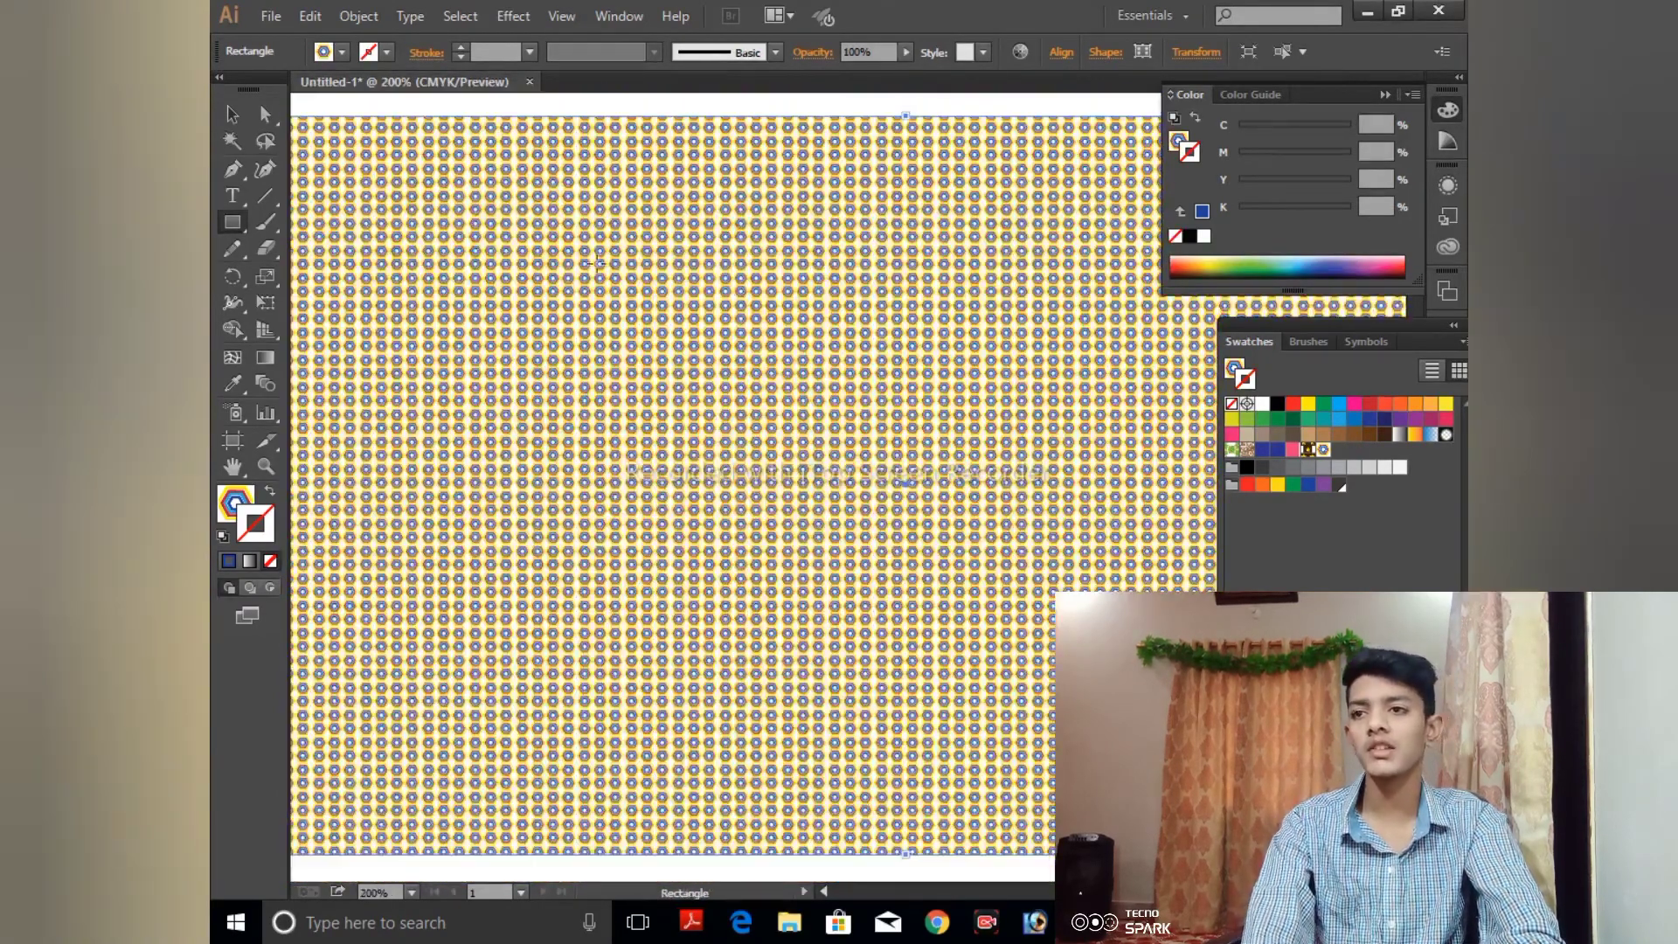
- Edit the hexagon pattern swatch, trying the Brick by Row tile type before applying Hex by Column, and finish pattern editing
double_click(1324, 449)
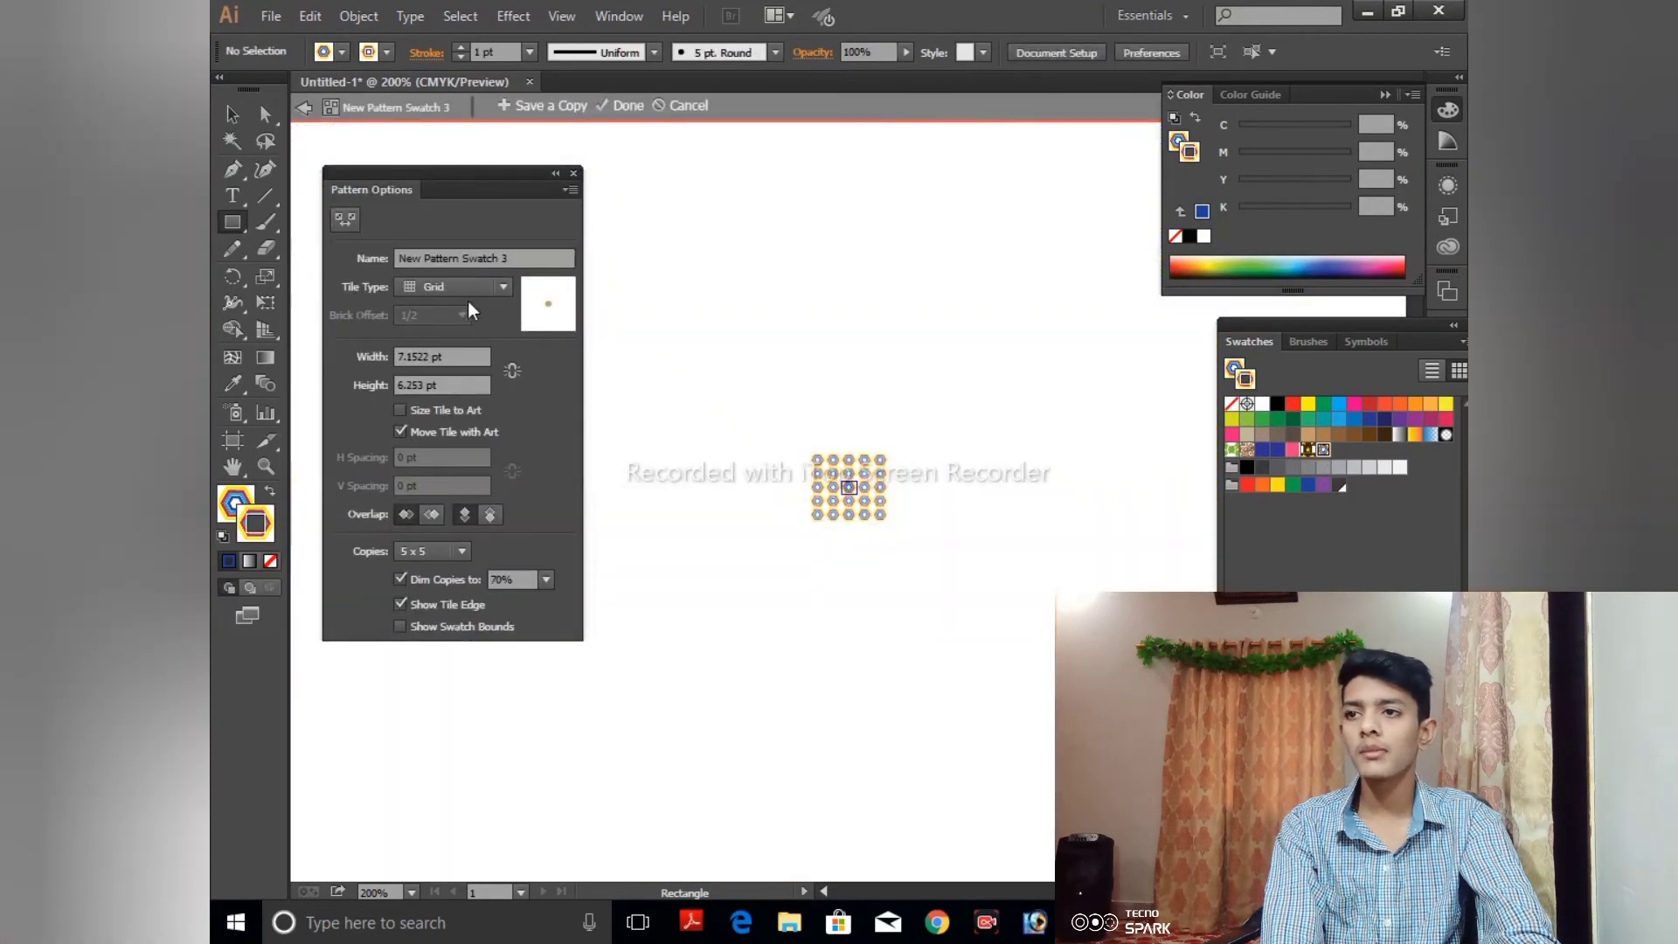
left_click(507, 285)
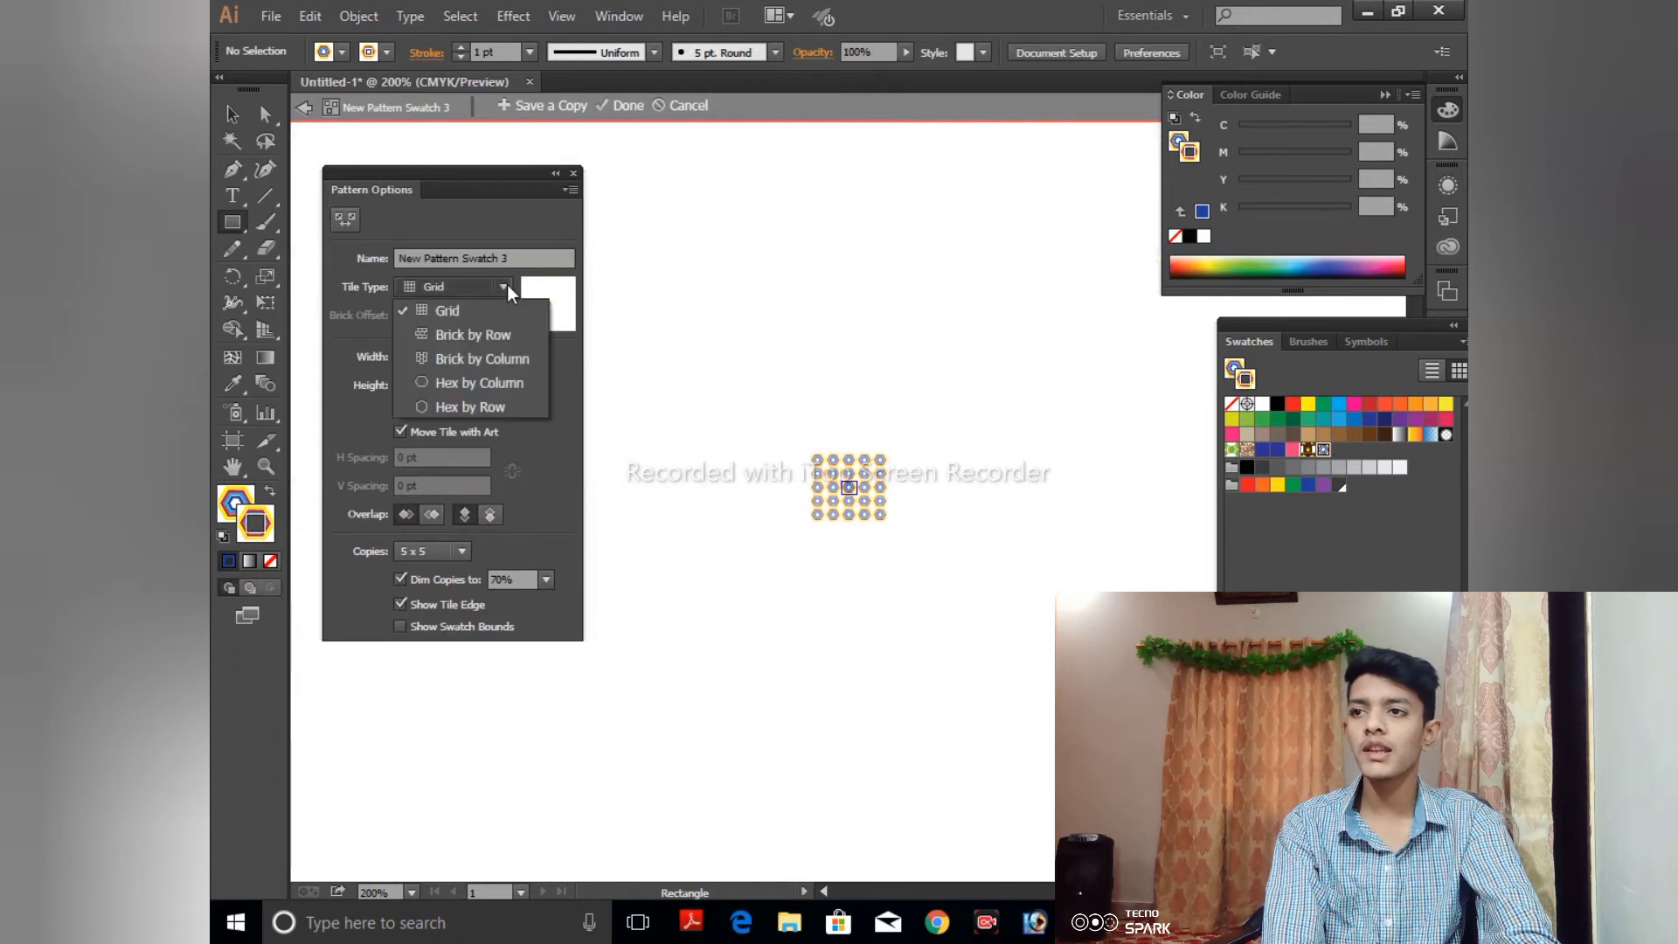
left_click(505, 330)
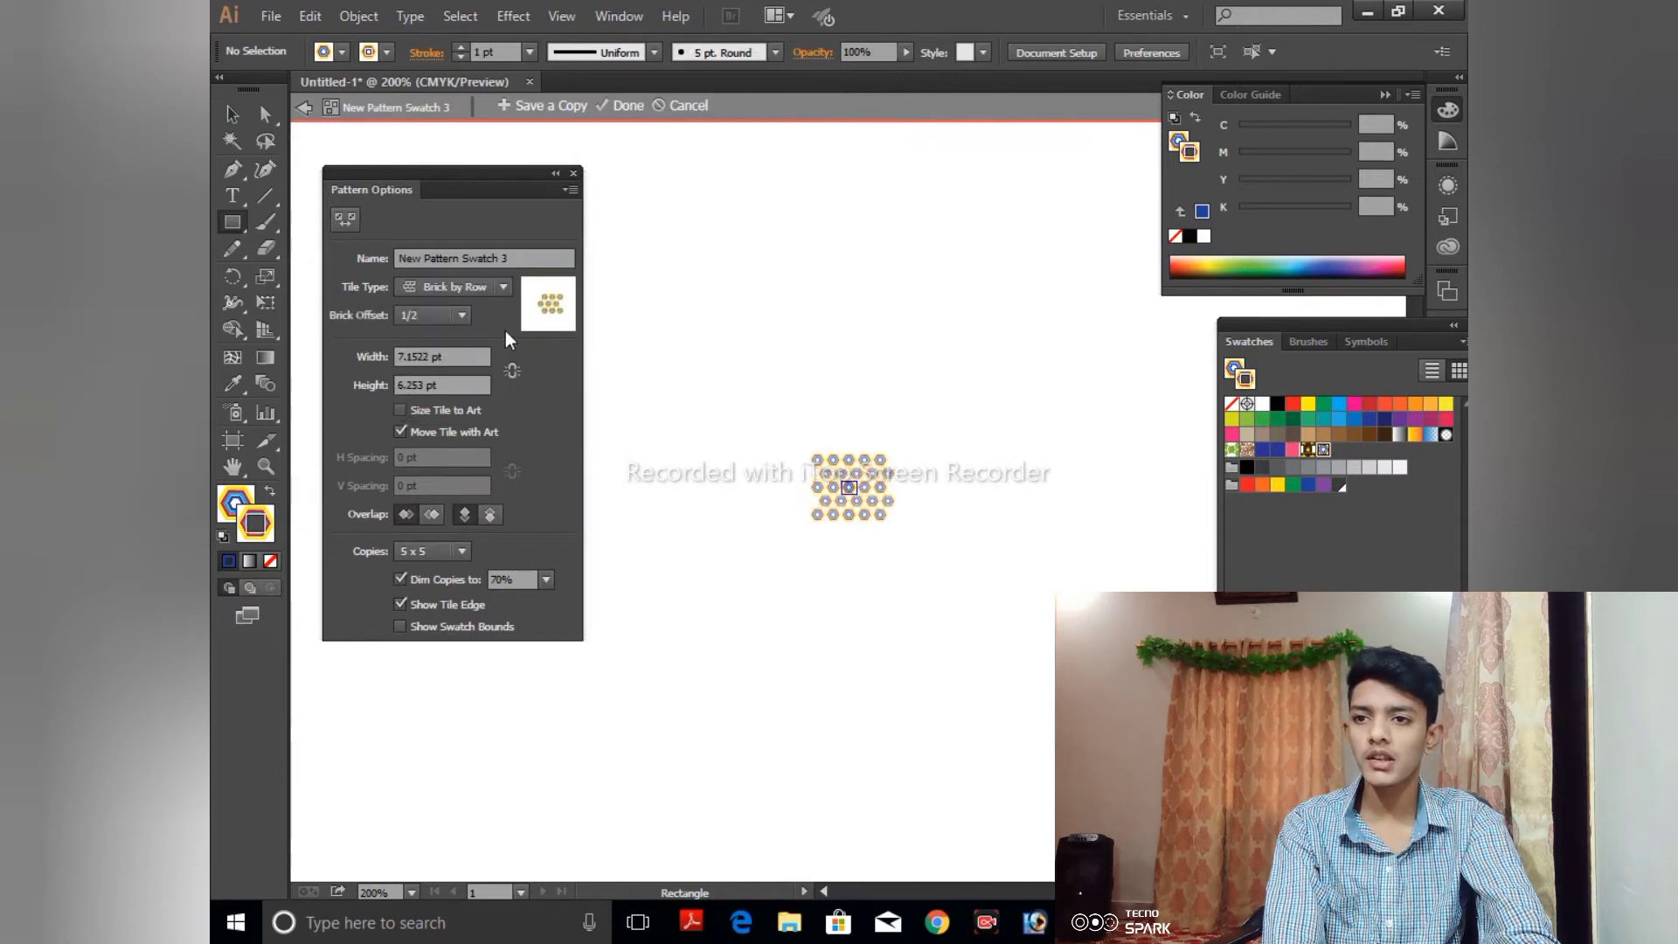
left_click(505, 289)
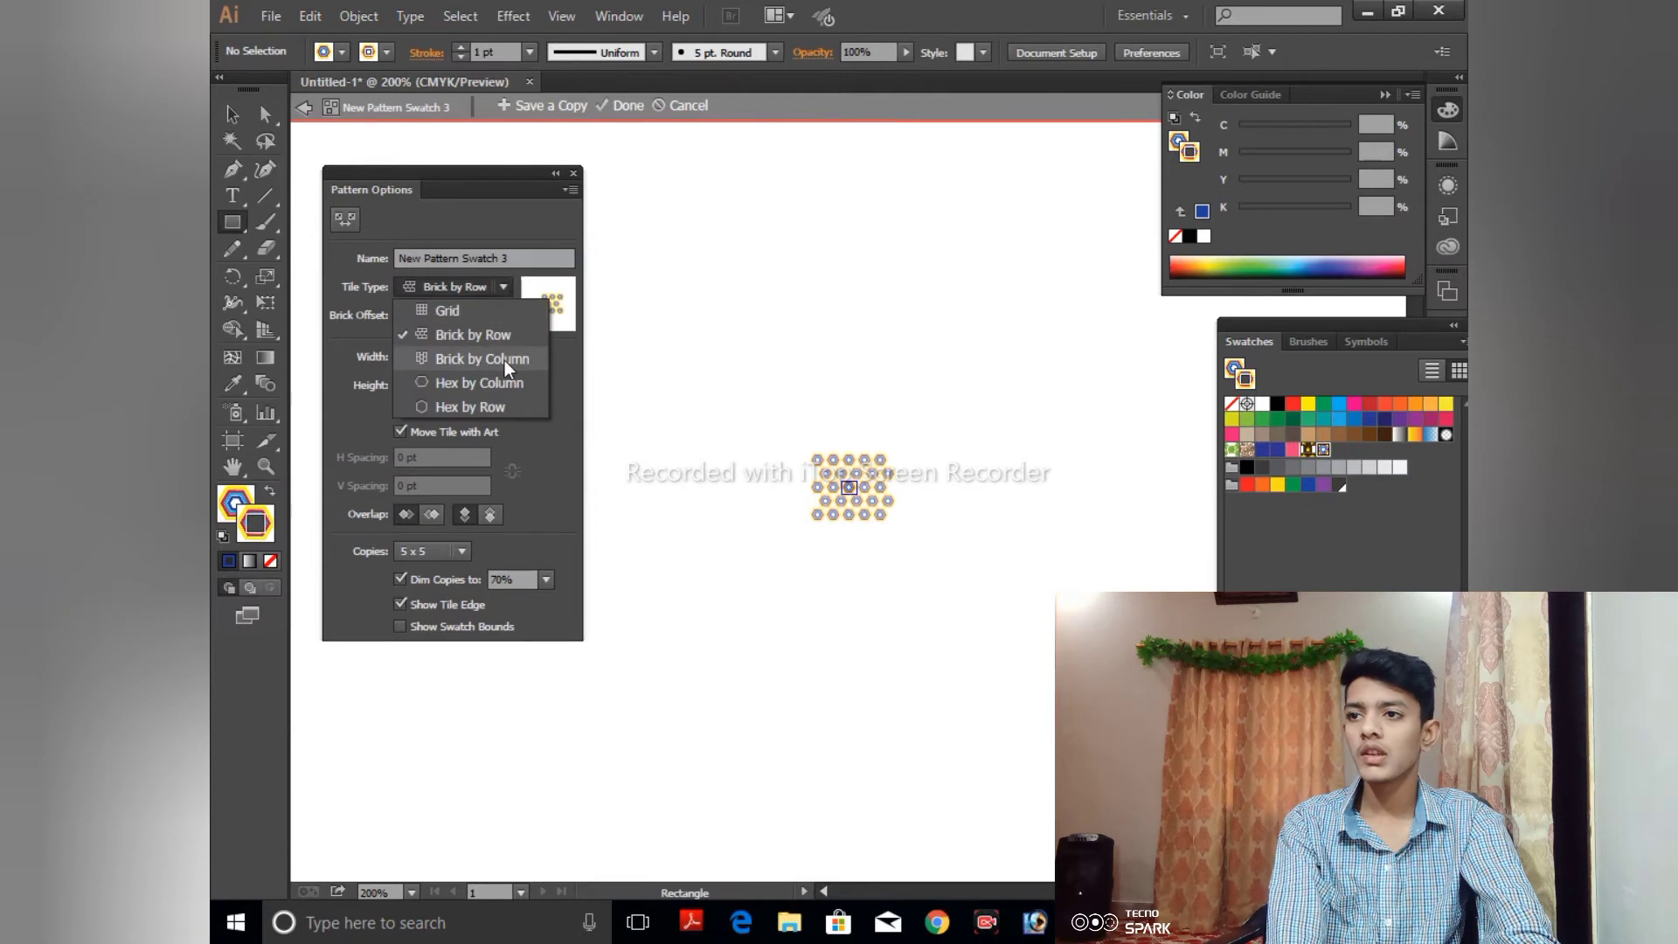
left_click(505, 382)
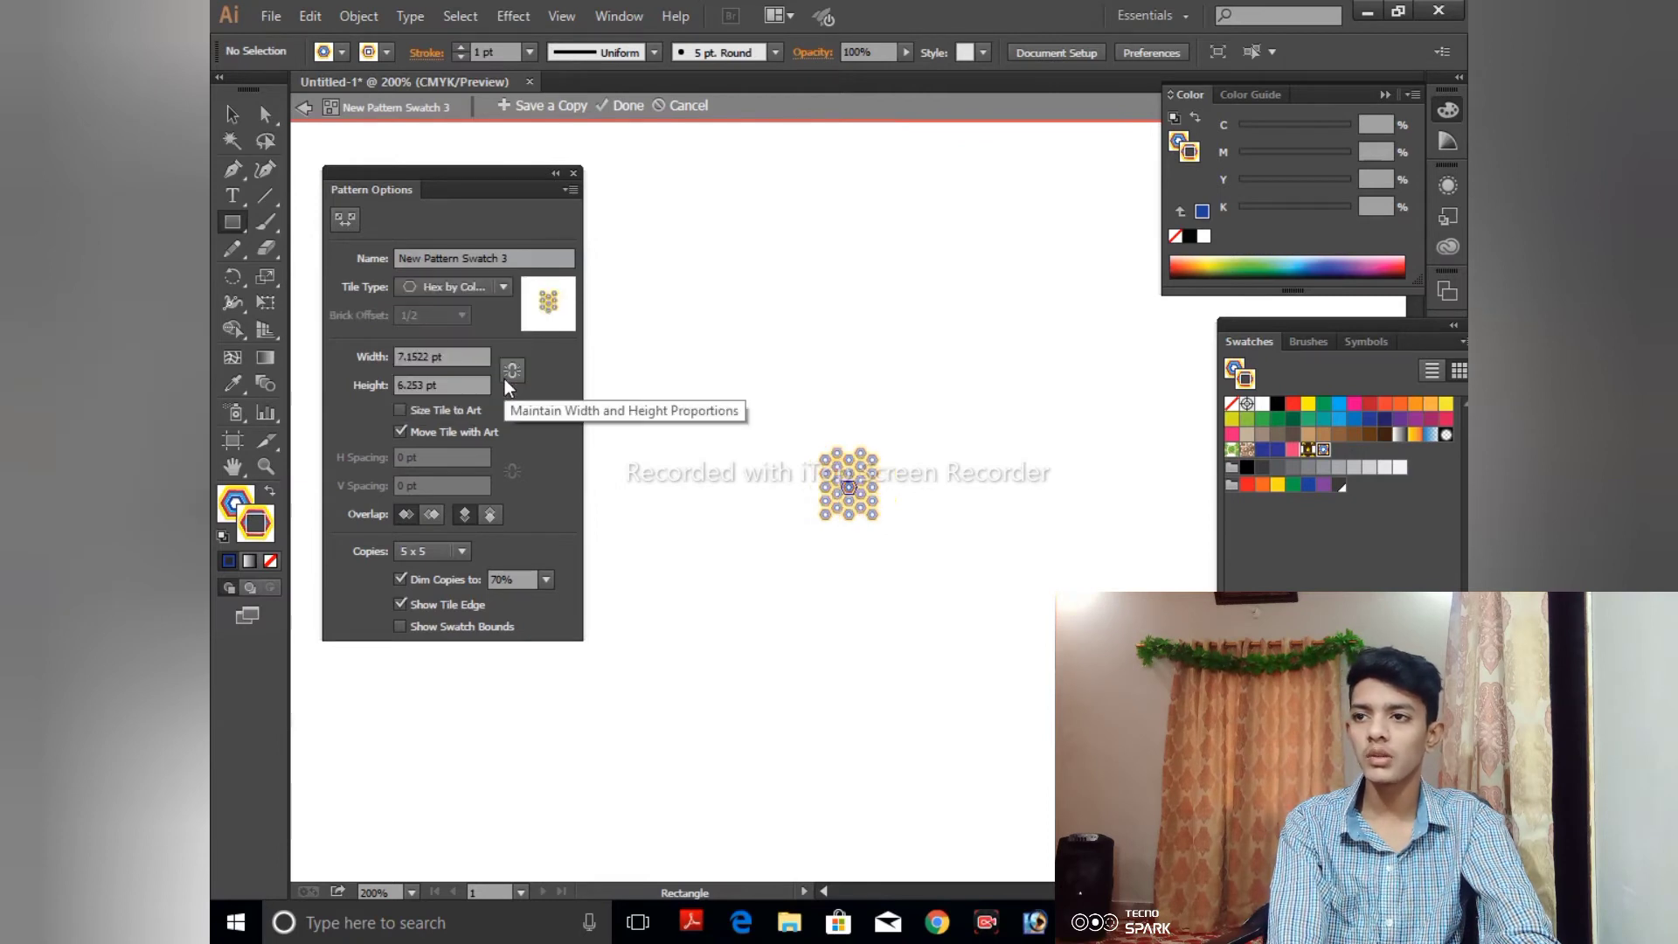
left_click(505, 290)
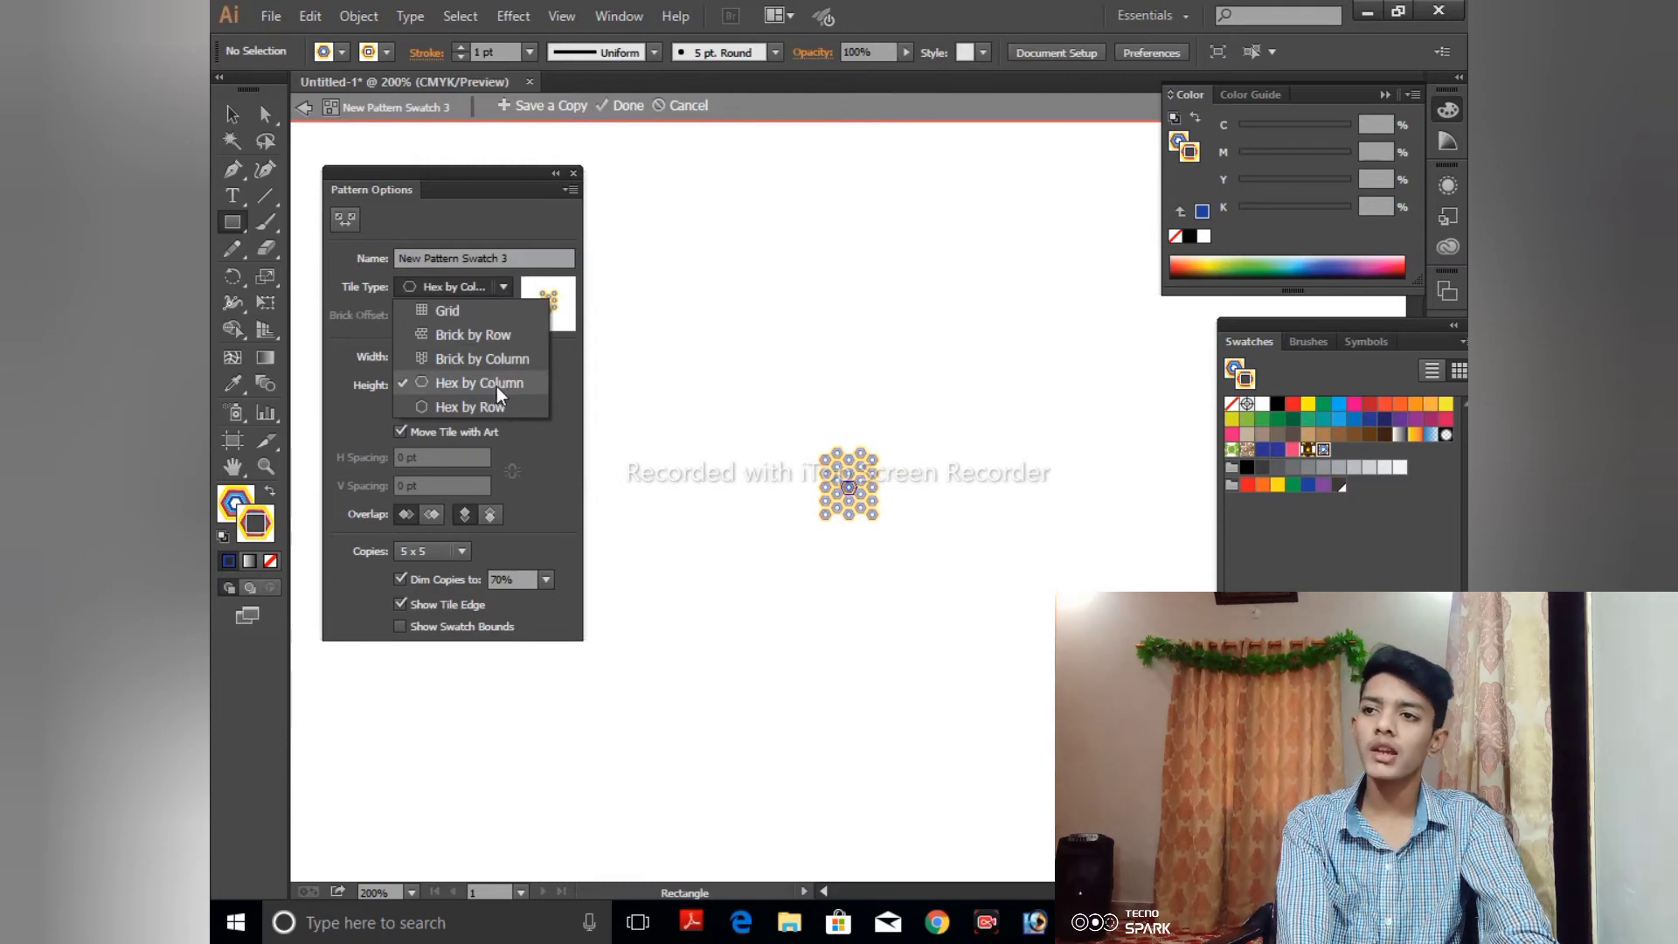
left_click(622, 107)
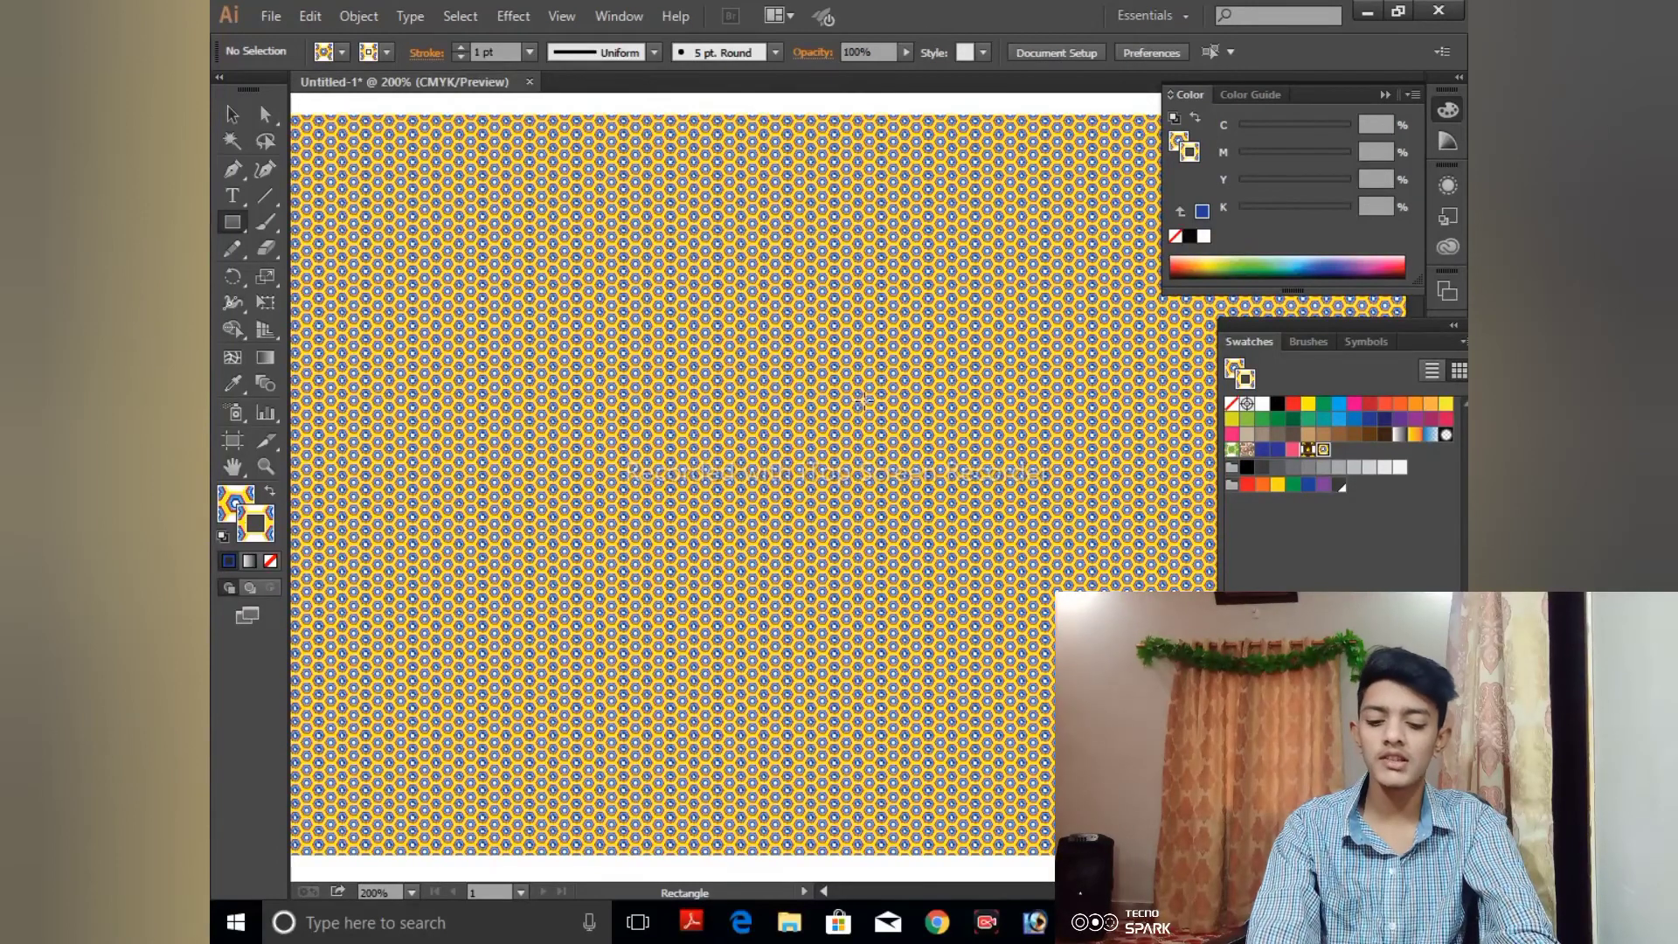
- Inspect how the Hex by Column tiles interlock in the rectangle's pattern fill
key("ctrl+equal")
key("ctrl+equal")
key("ctrl+equal")
key("ctrl+equal")
key("ctrl+equal")
key("ctrl+equal")
key("ctrl+equal")
key("ctrl+equal")
key("ctrl+equal")
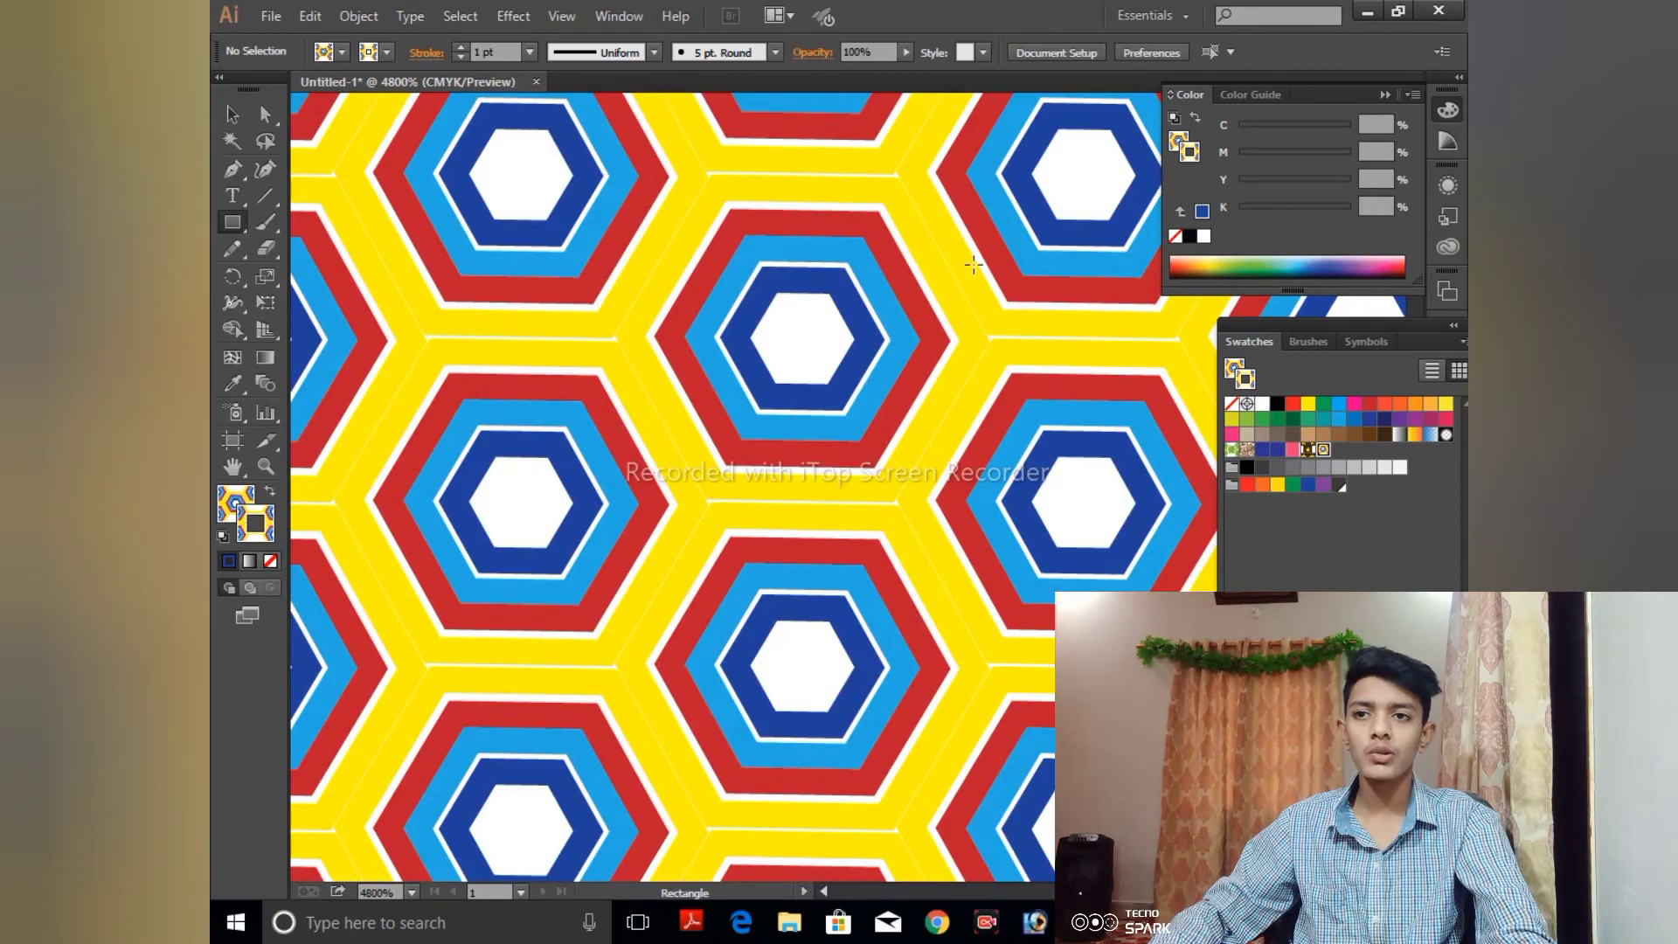
key("ctrl+minus")
key("ctrl+minus")
key("ctrl+minus")
key("ctrl+minus")
key("ctrl+minus")
key("ctrl+minus")
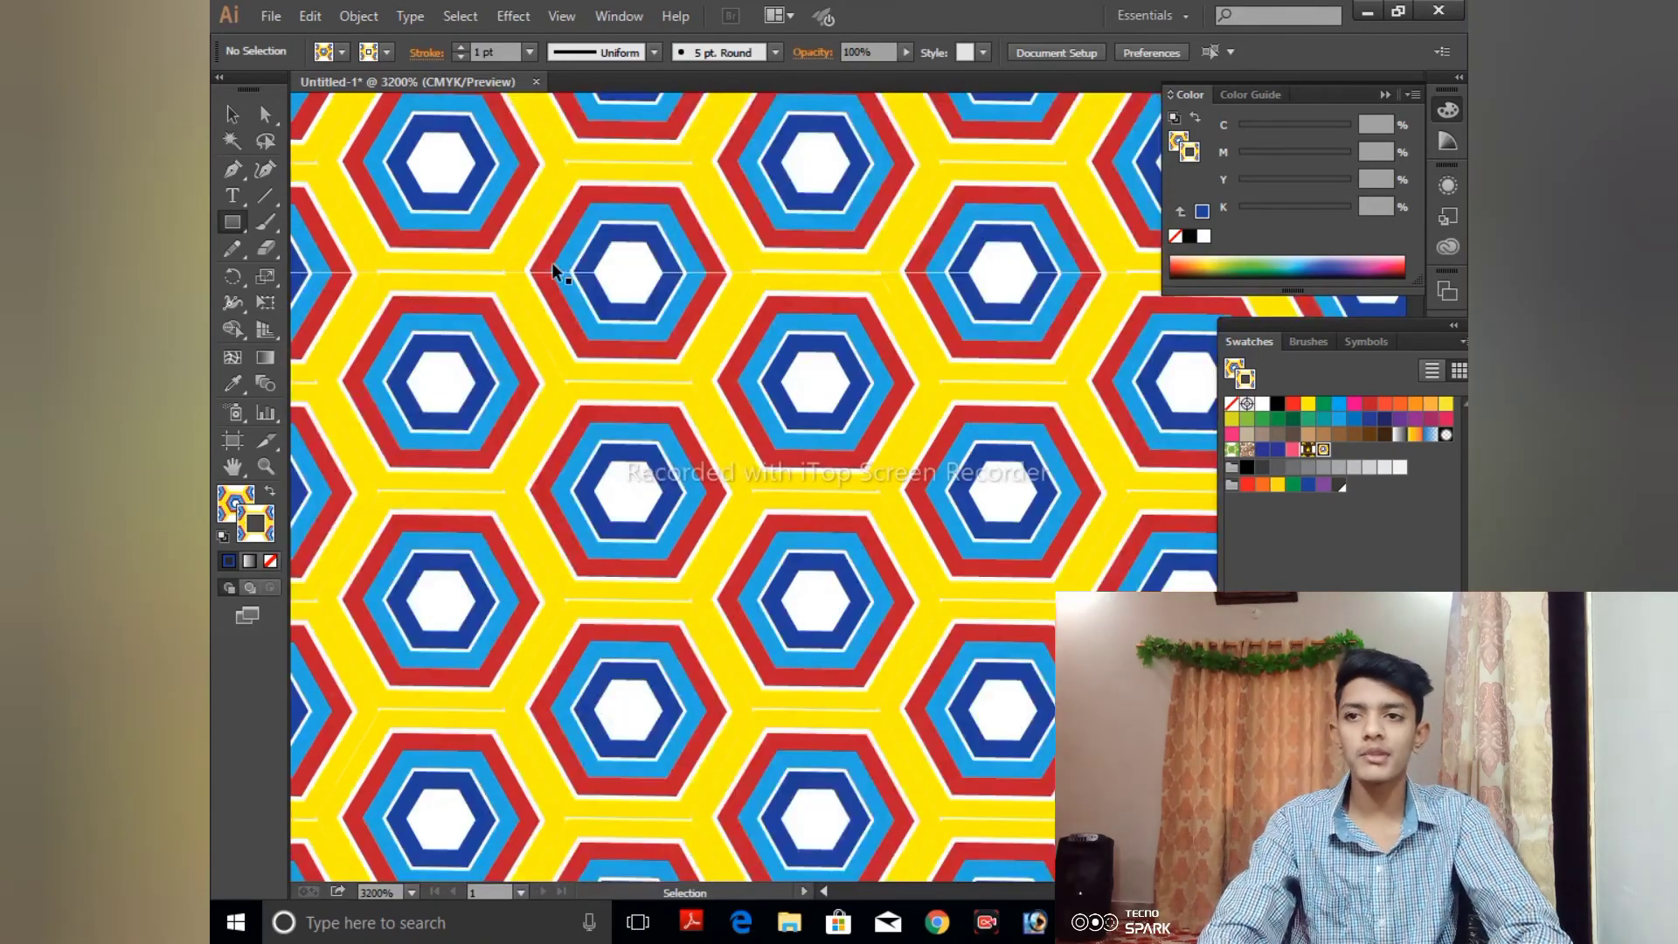
key("ctrl+minus")
key("ctrl+minus")
key("ctrl+minus")
key("ctrl+minus")
key("ctrl+minus")
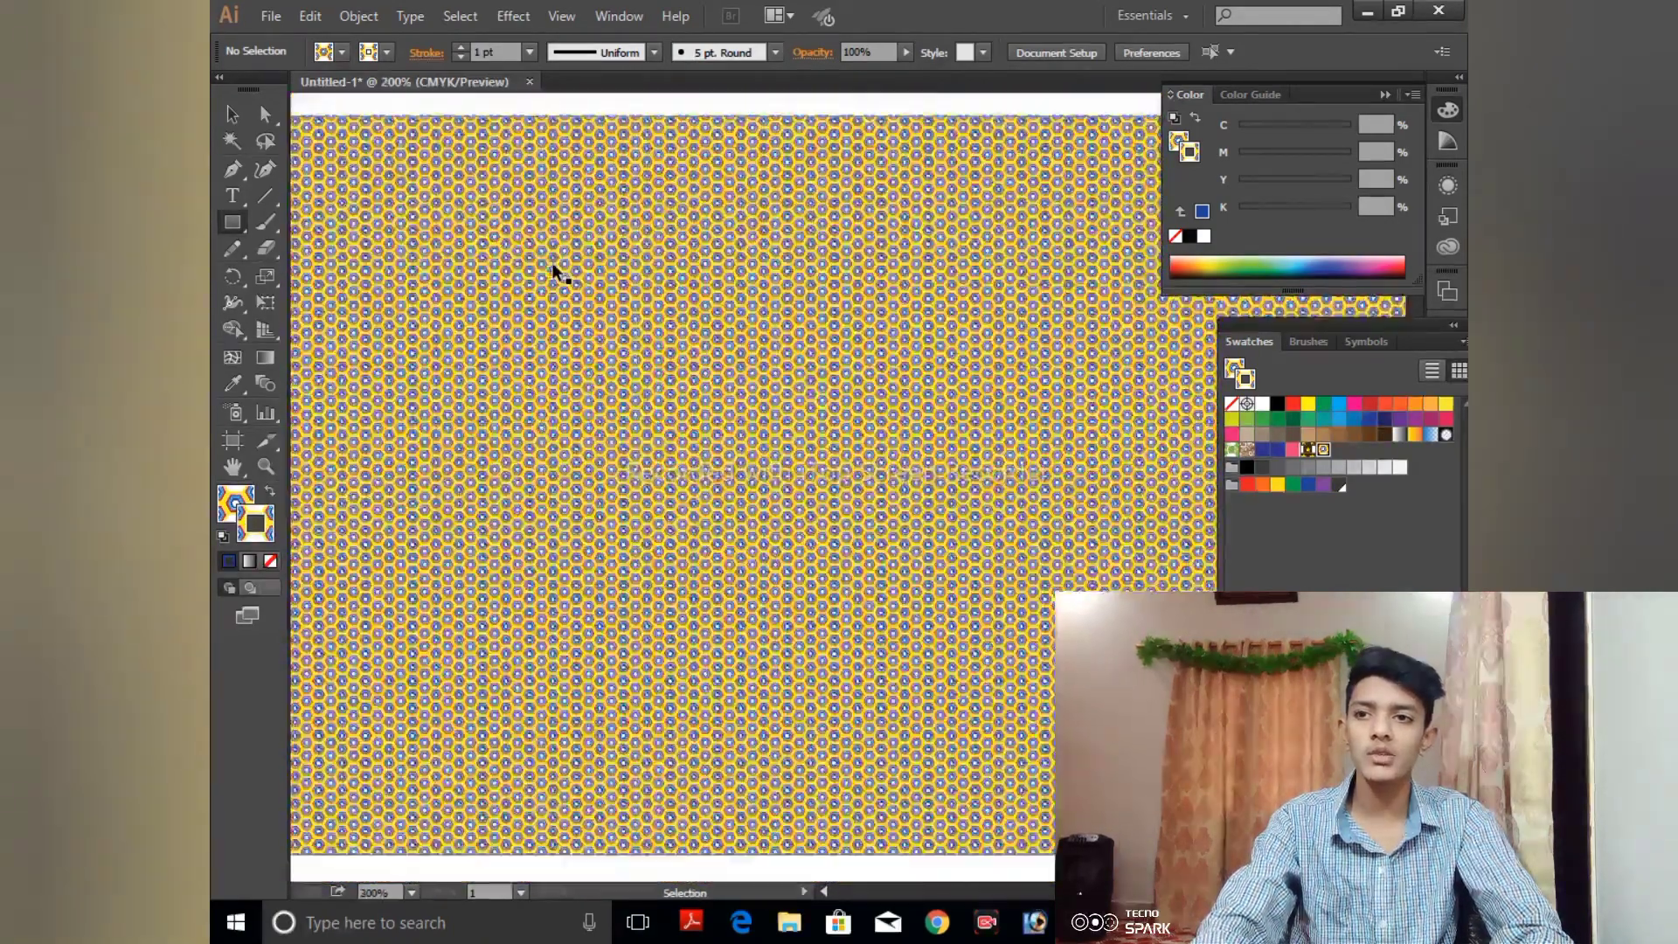
- Select the pattern-filled rectangle and delete it from the artboard
key("p")
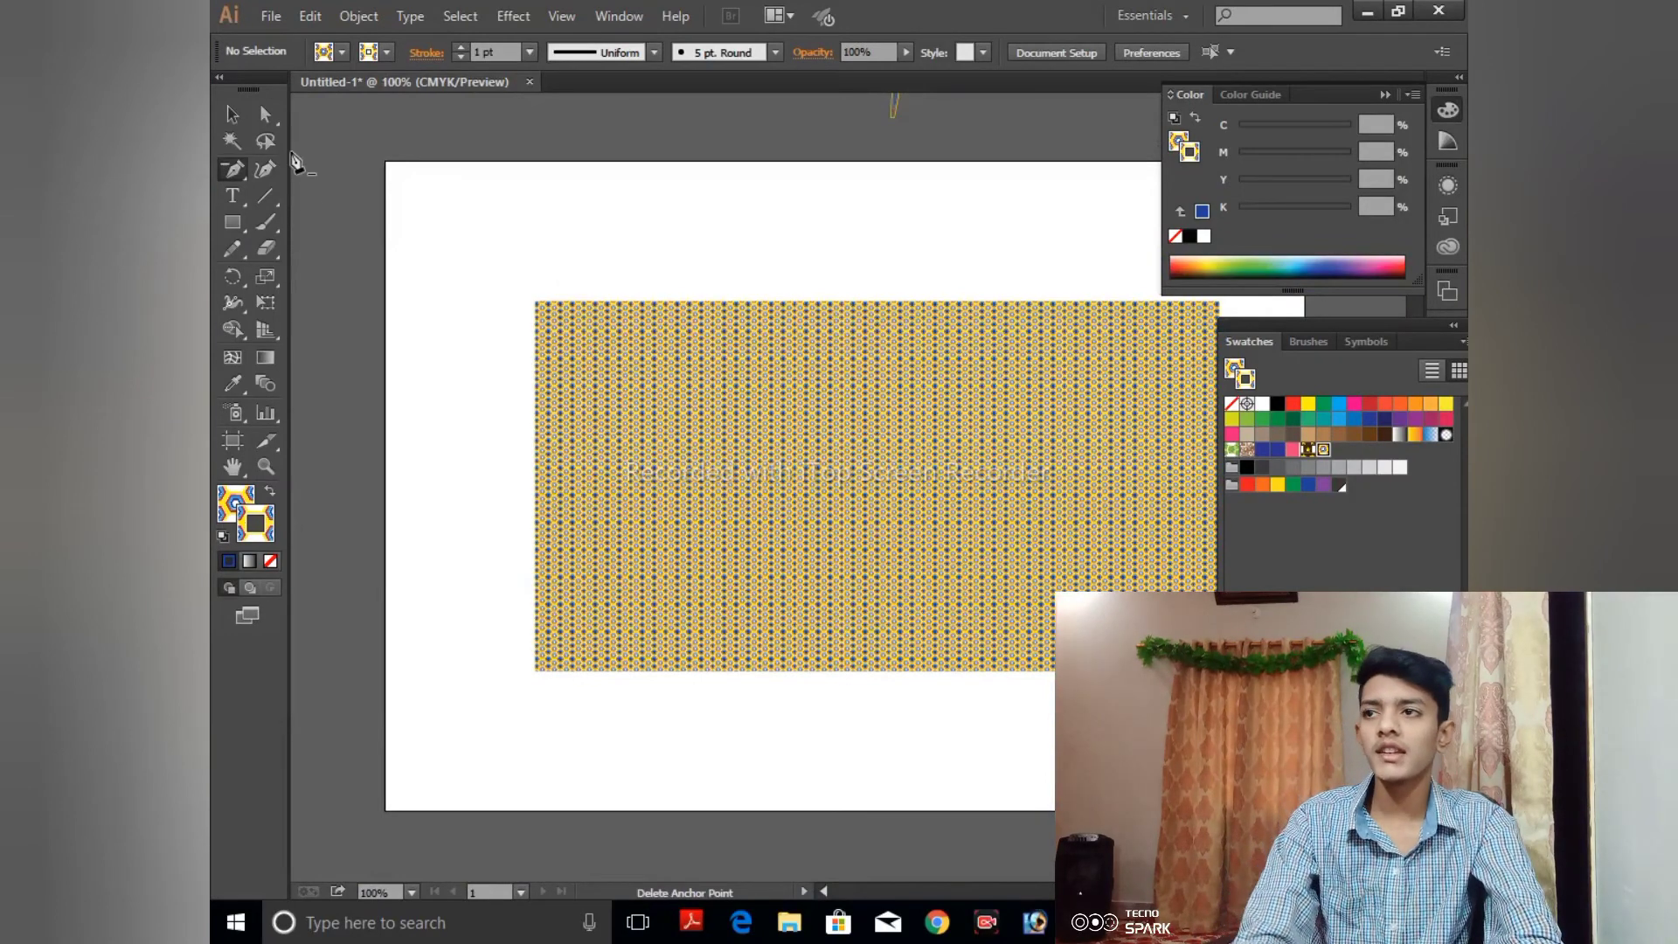
left_click(231, 113)
left_click_drag(750, 288, 712, 277)
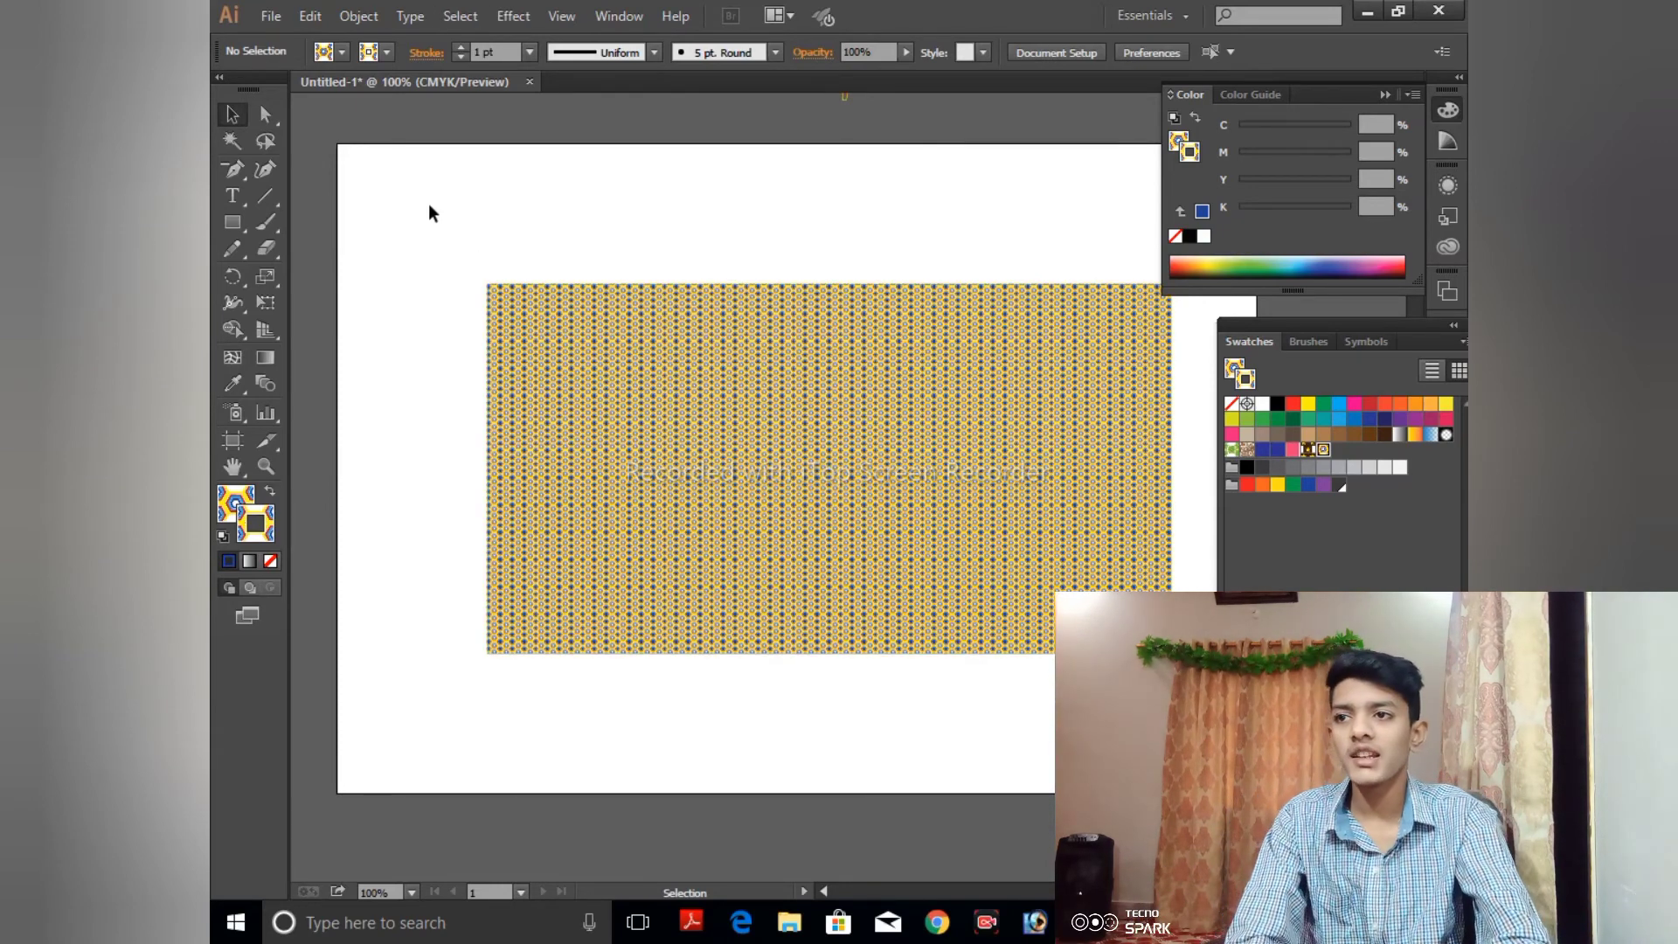
left_click_drag(530, 315, 747, 500)
key("Delete")
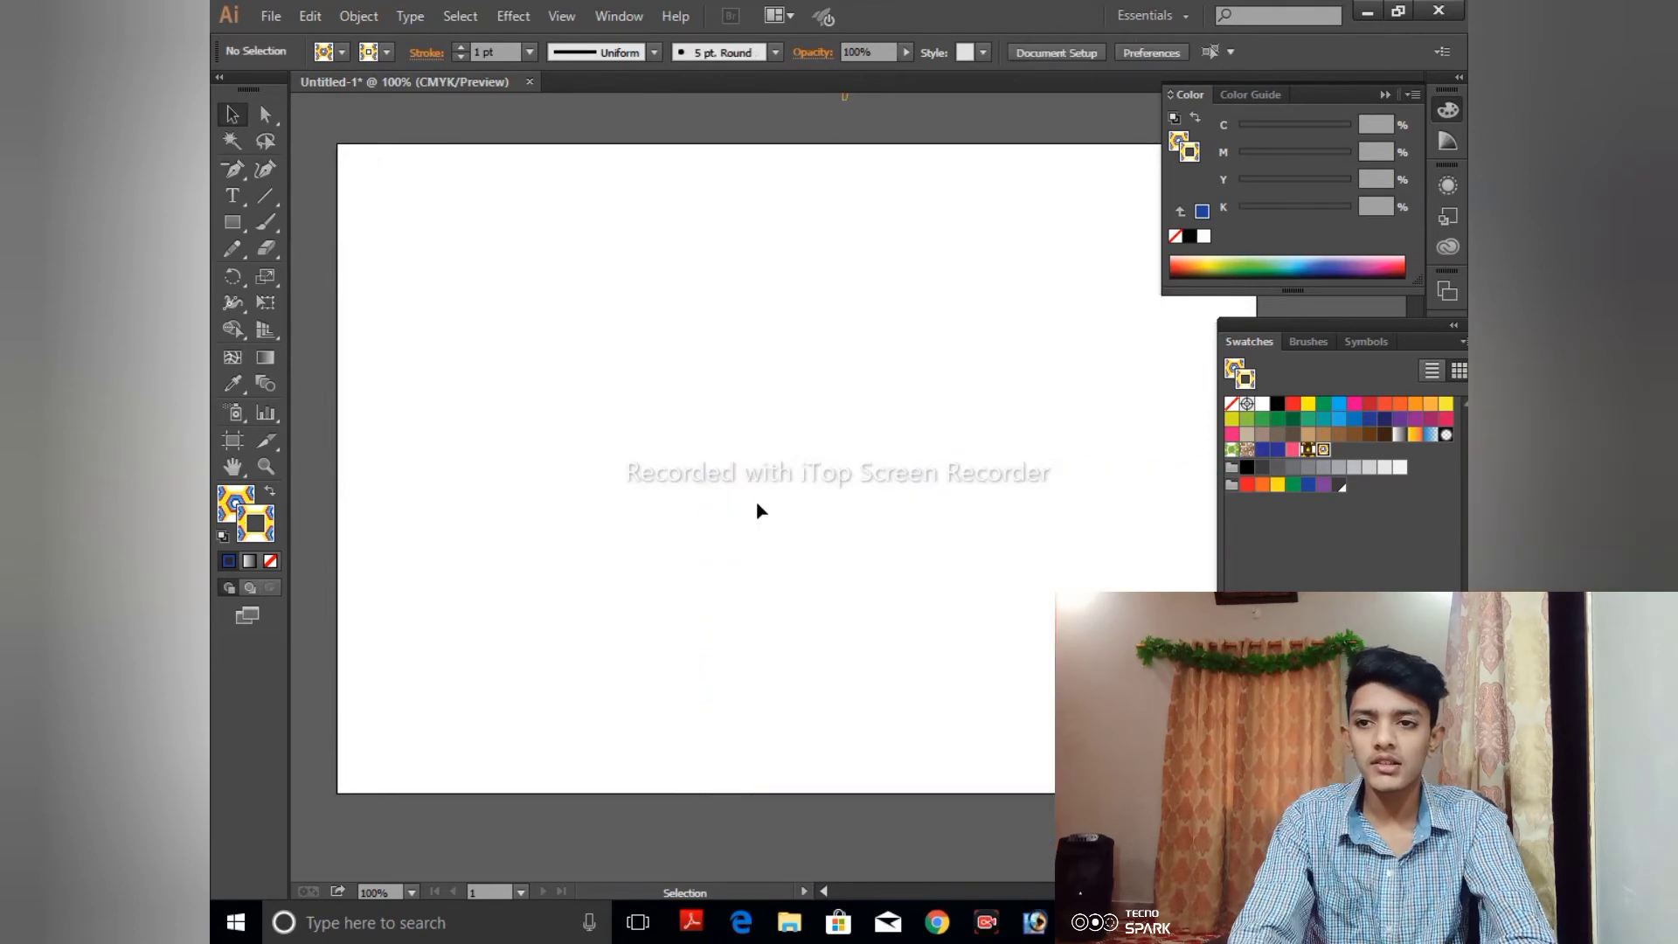
- Draw two small pattern-filled stars near the artboard's upper-left corner and delete the larger one
left_click_drag(222, 229, 330, 281)
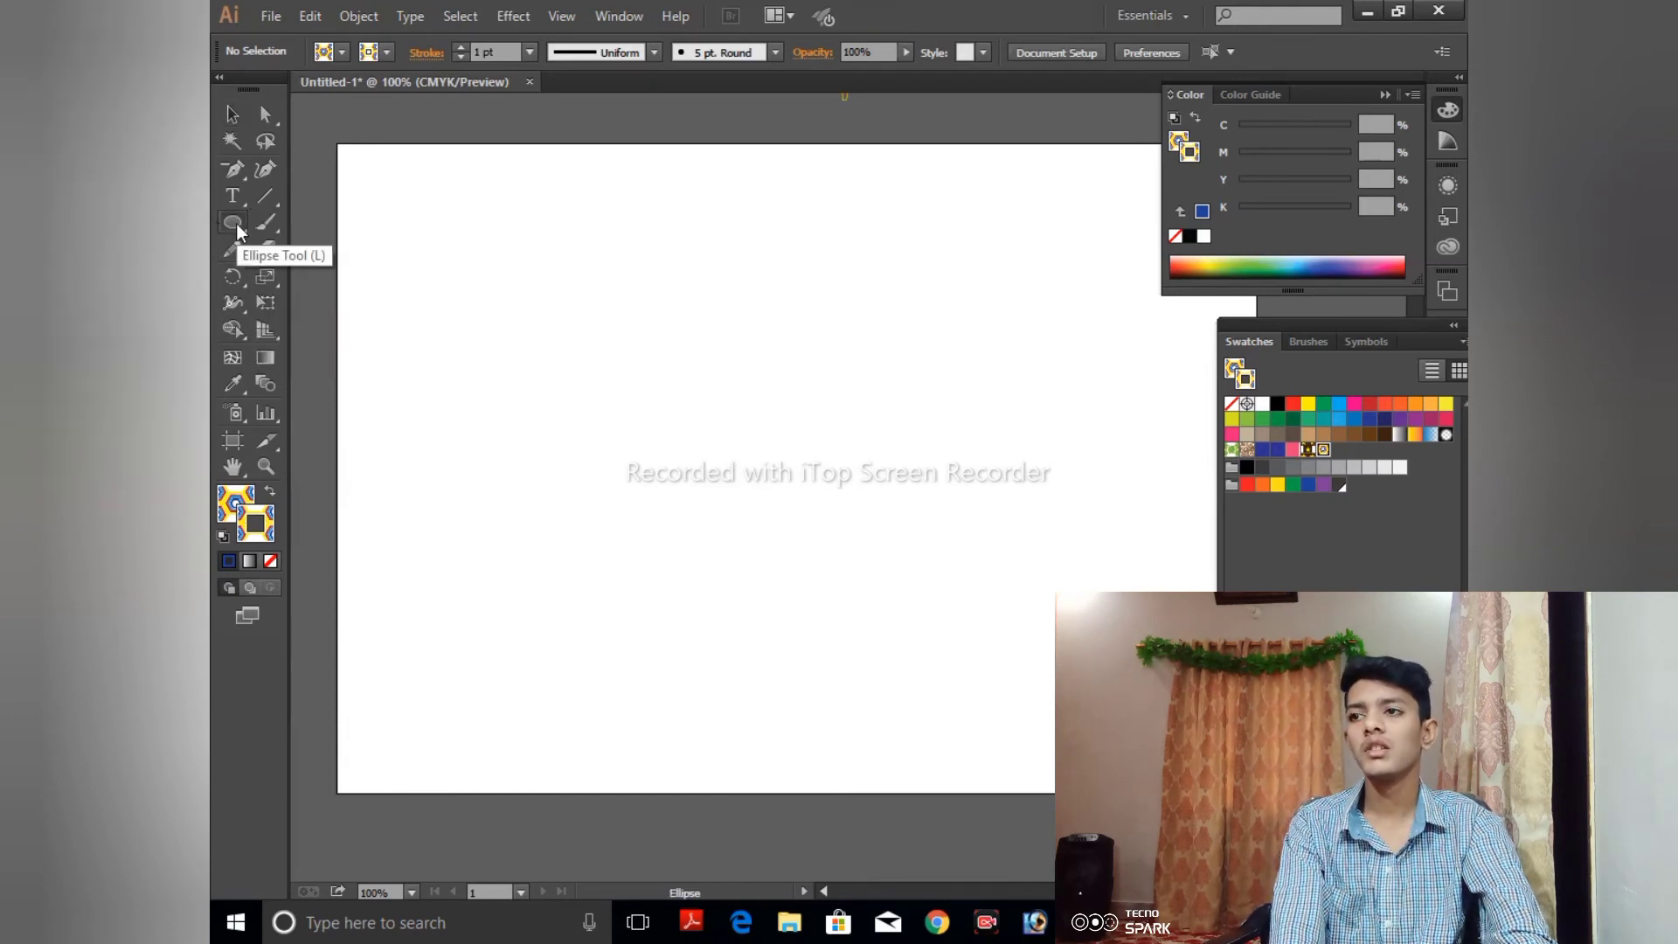
mouse_move(236, 223)
left_mouse_down()
mouse_move(323, 271)
mouse_move(324, 251)
mouse_move(358, 321)
mouse_move(435, 290)
left_mouse_up()
left_click_drag(457, 306, 480, 329)
left_click(480, 330)
left_click(890, 529)
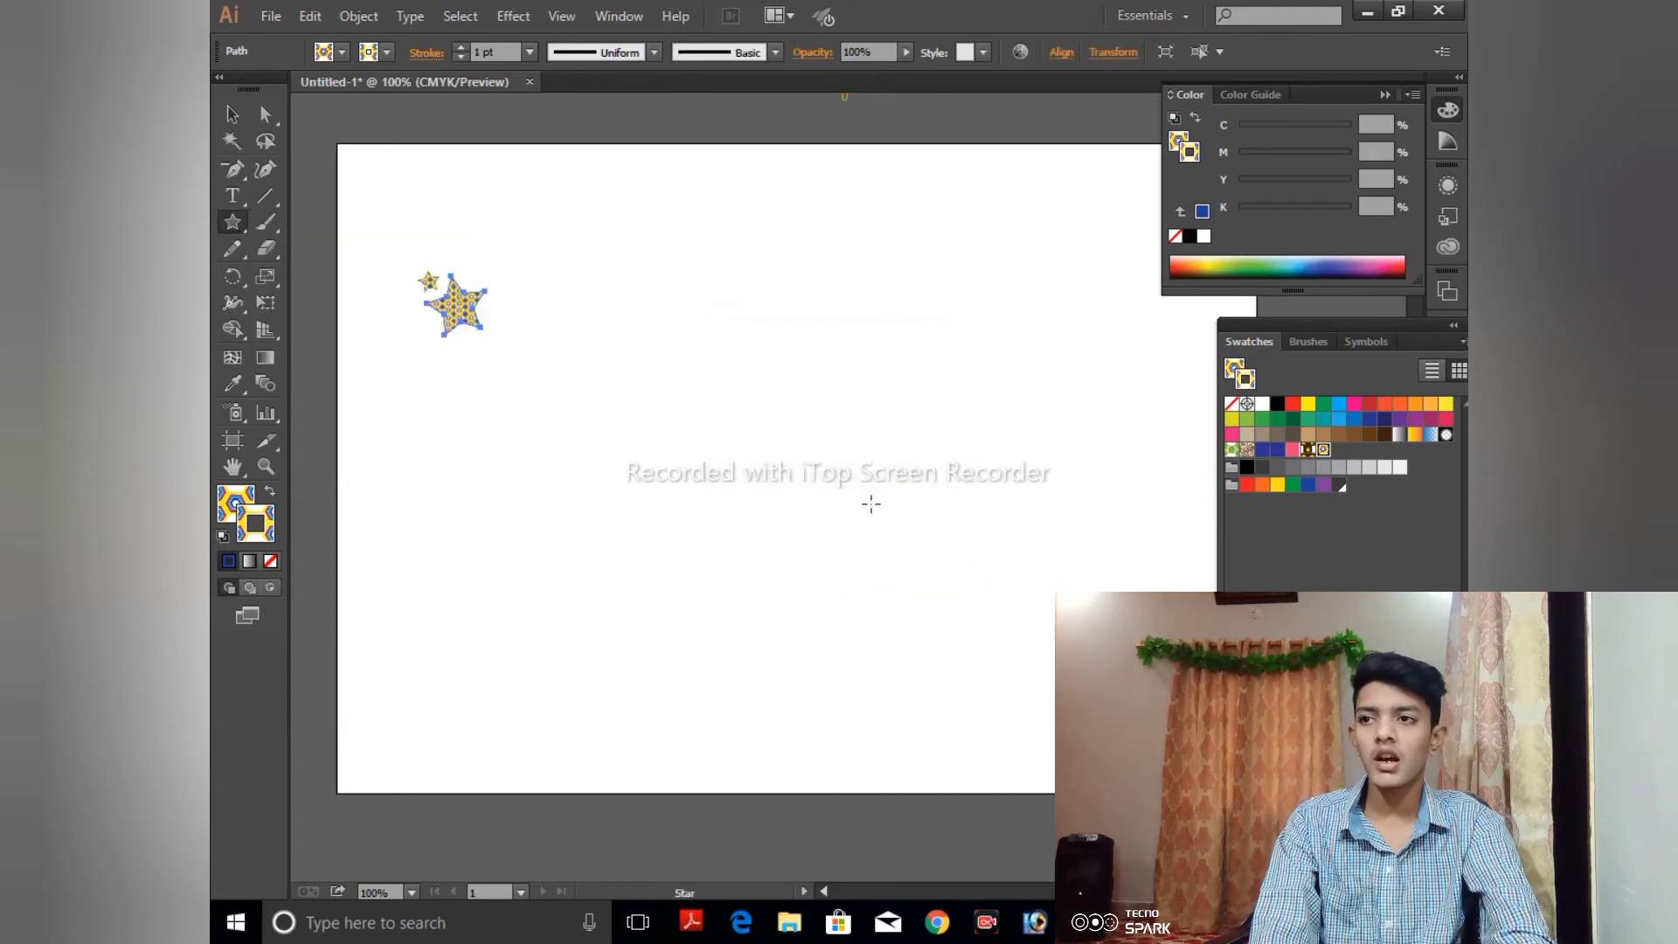
key("Delete")
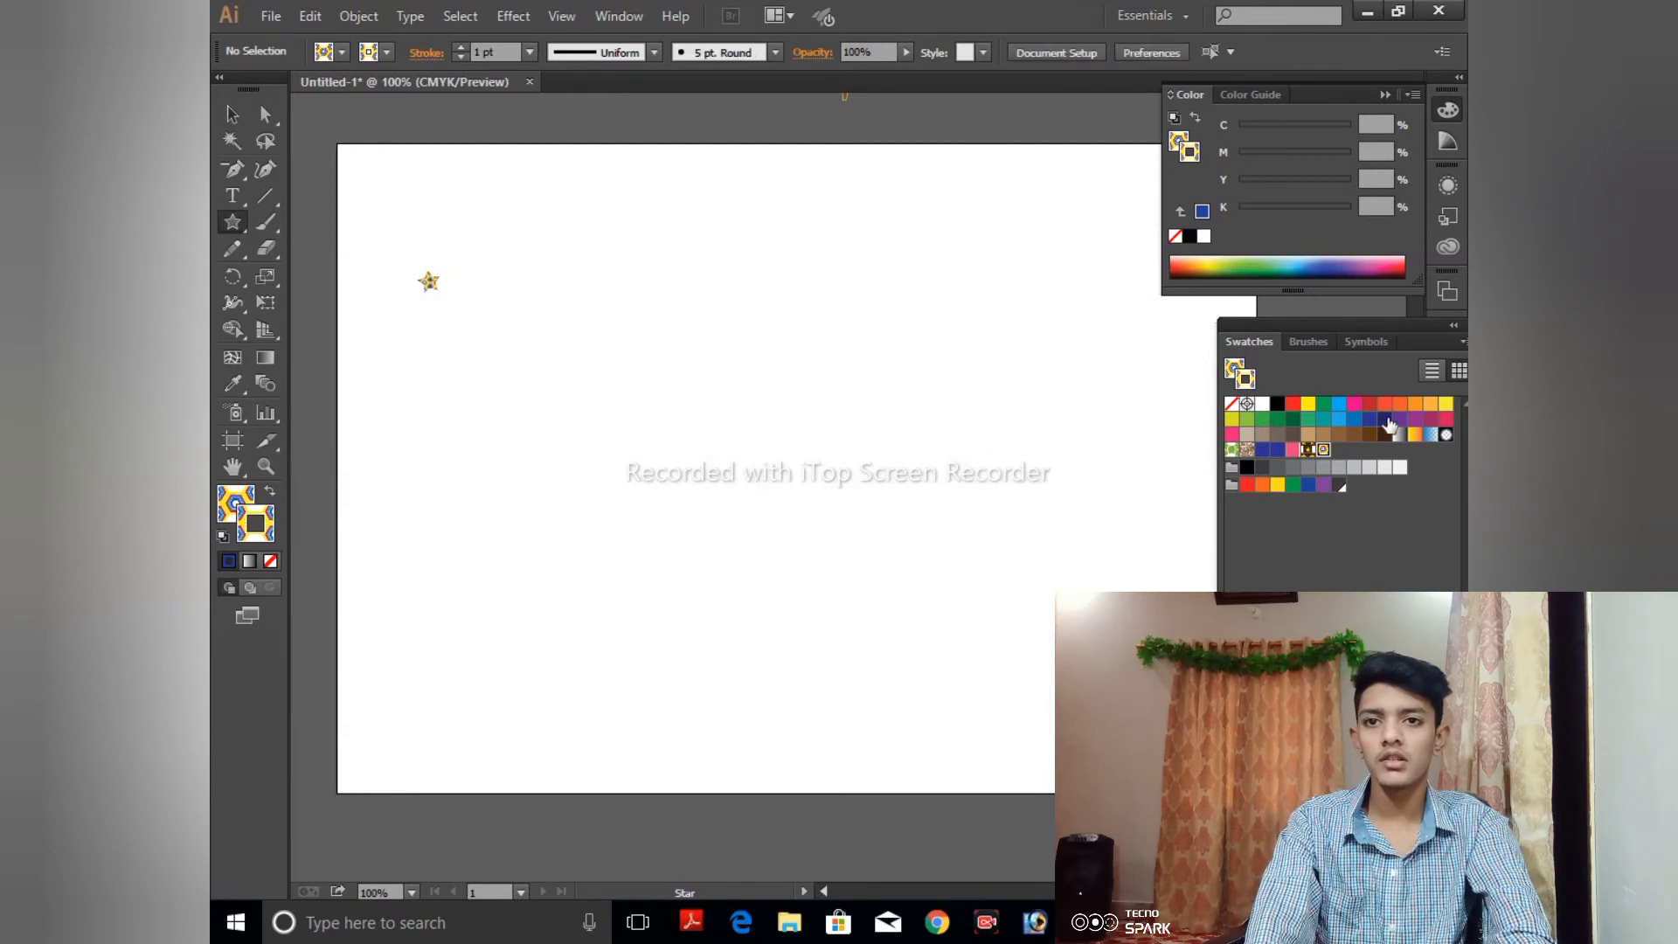
- Select the remaining small pattern-filled star and delete it from the artboard
left_click(1278, 405)
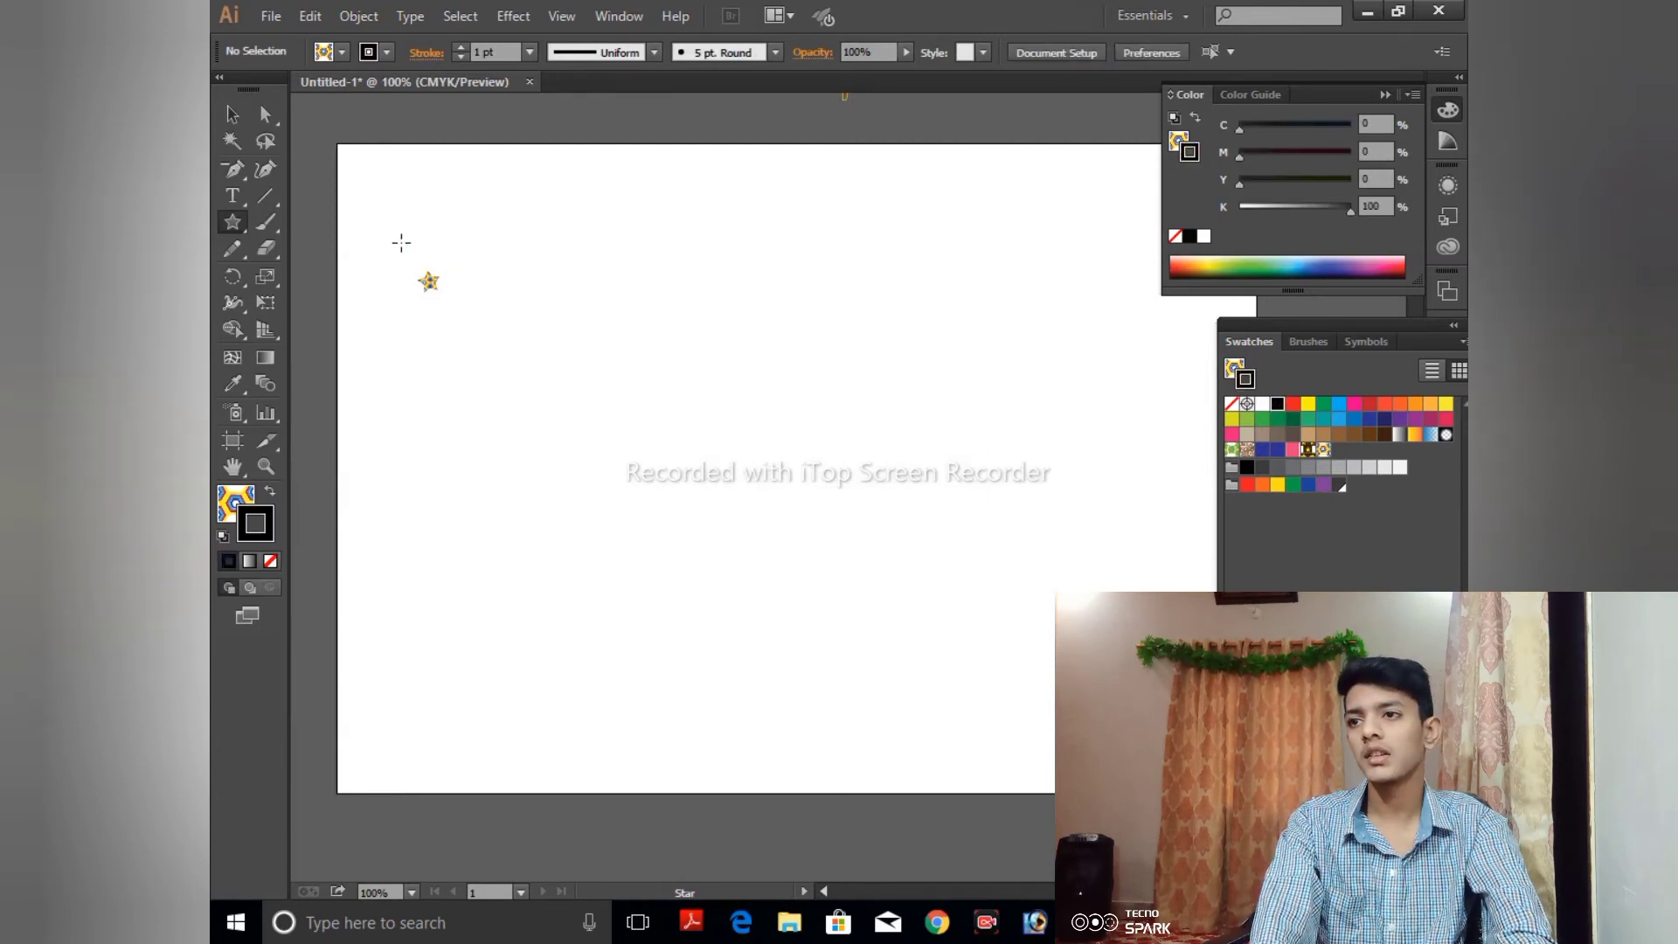
left_click(232, 114)
left_click_drag(378, 254, 537, 347)
key("Delete")
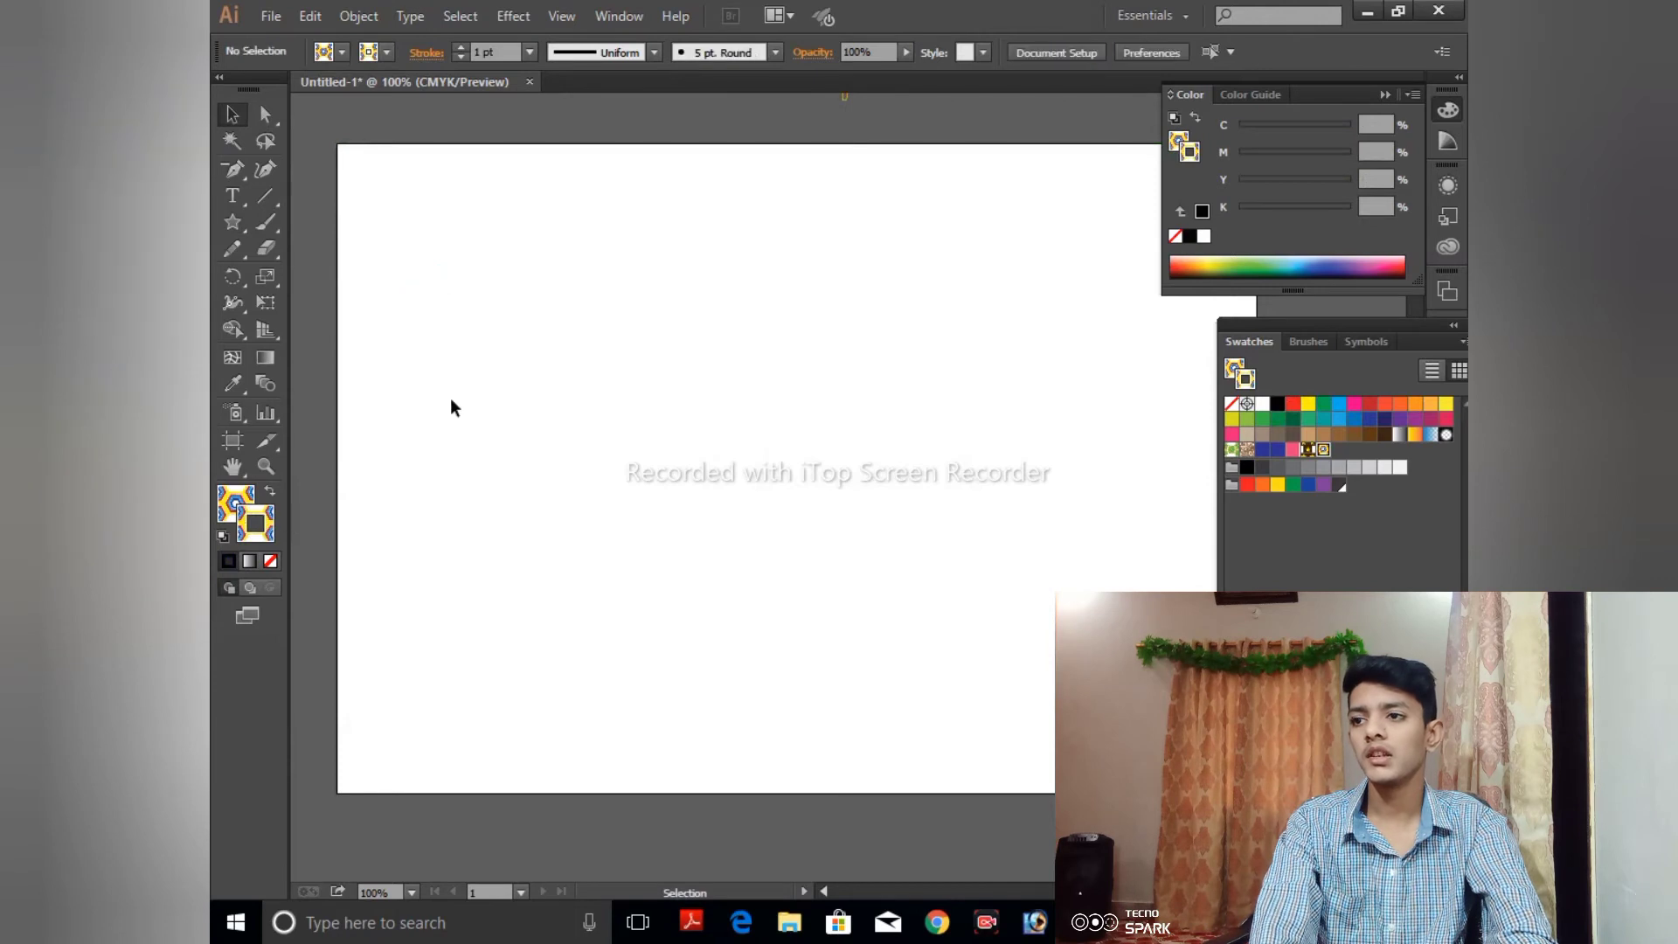
- Set the default fill to none and the default stroke to black
left_click(242, 491)
left_click(276, 563)
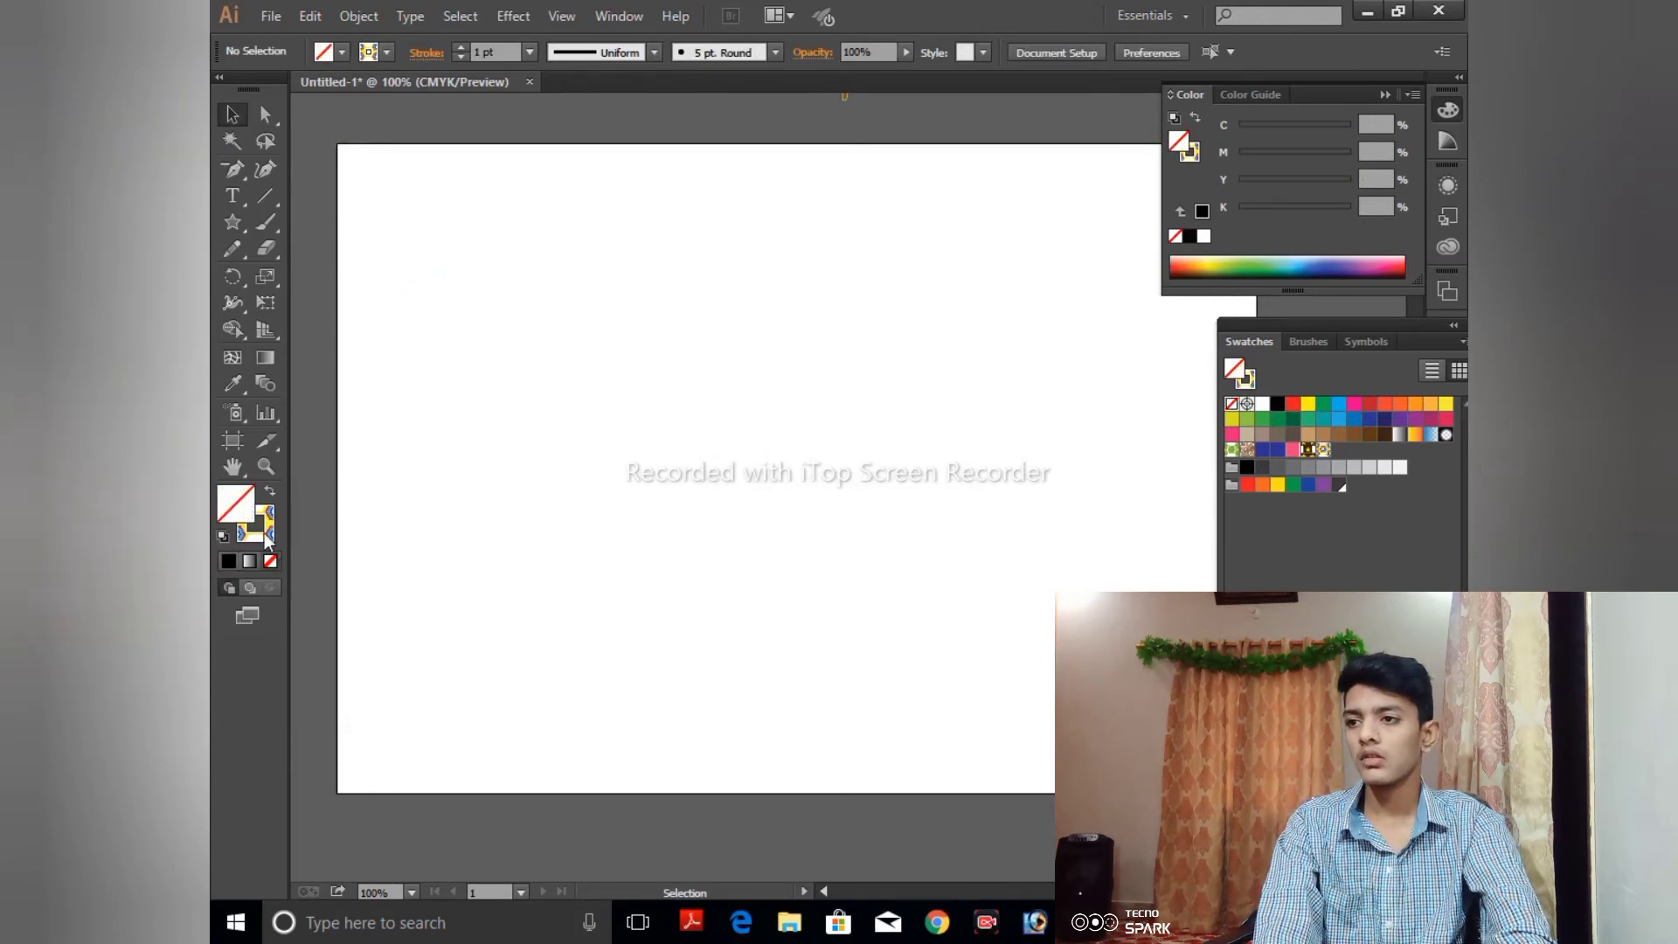
left_click(269, 521)
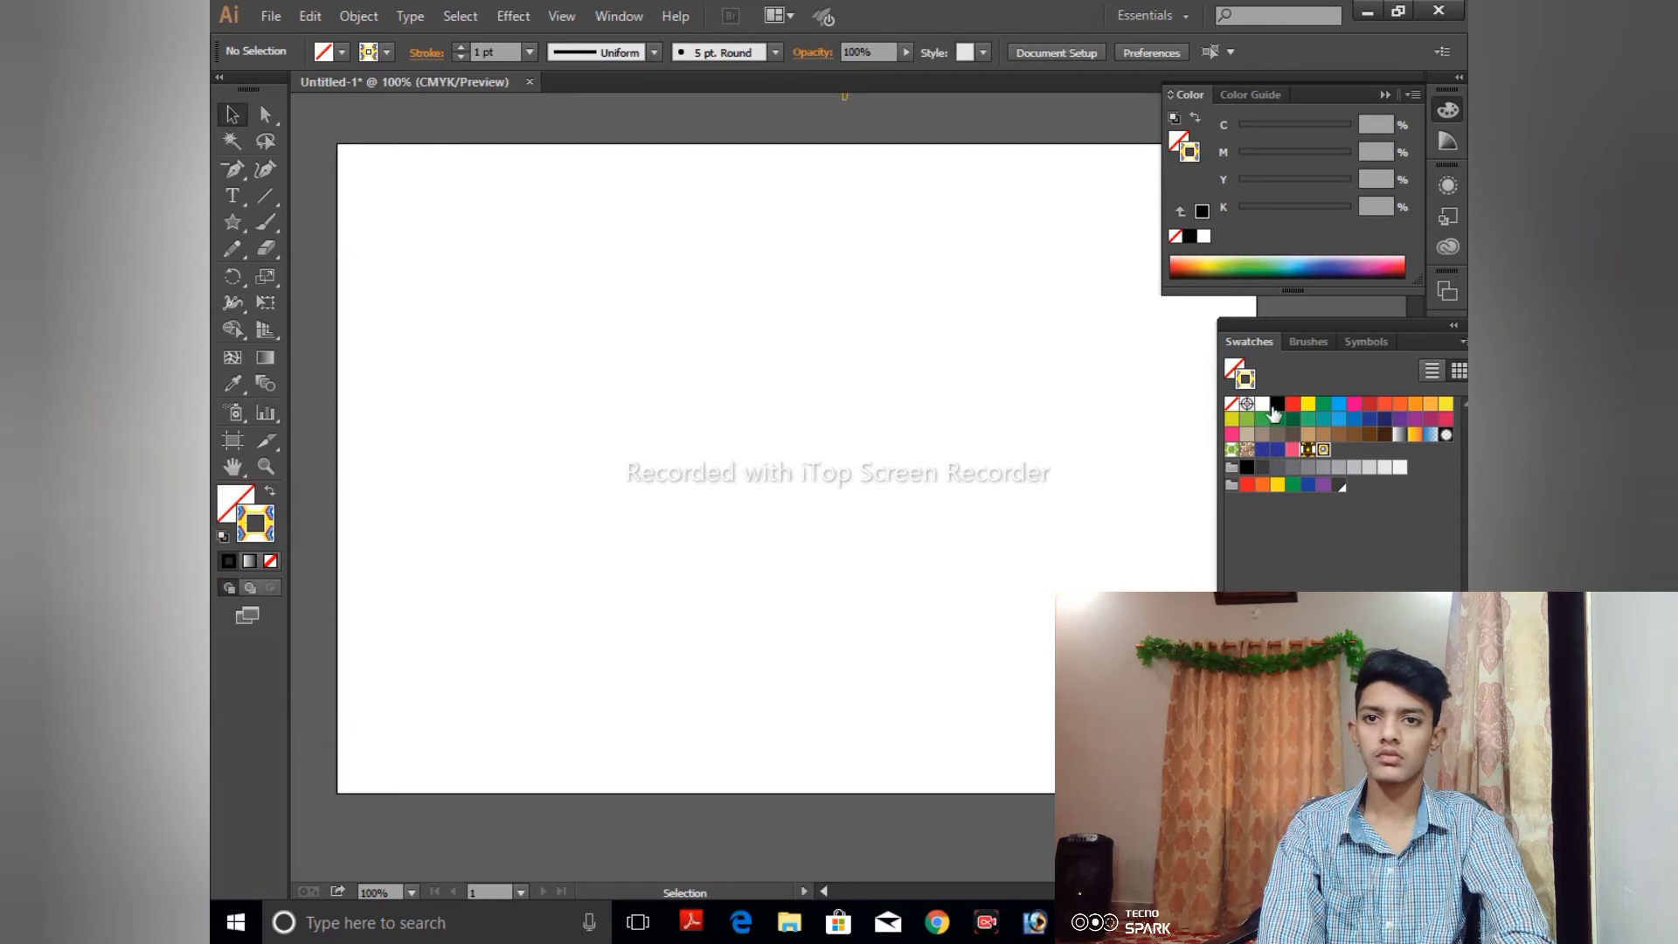
left_click(1277, 404)
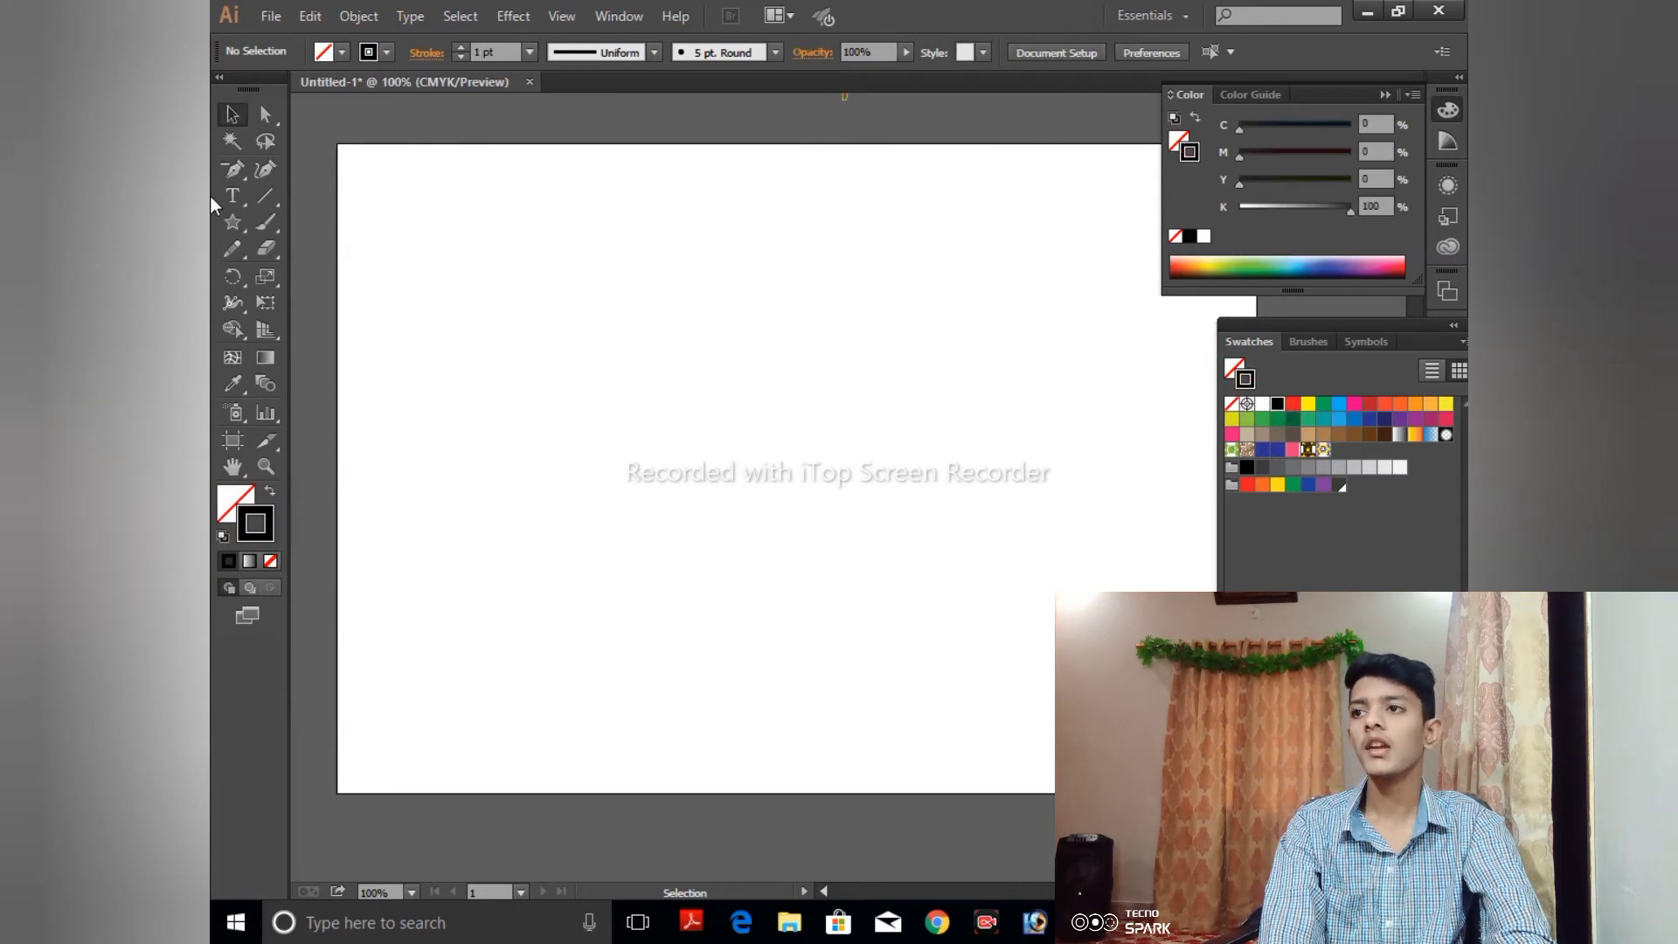
- Draw a small five-pointed star outline in the upper-left part of the artboard
left_click(236, 219)
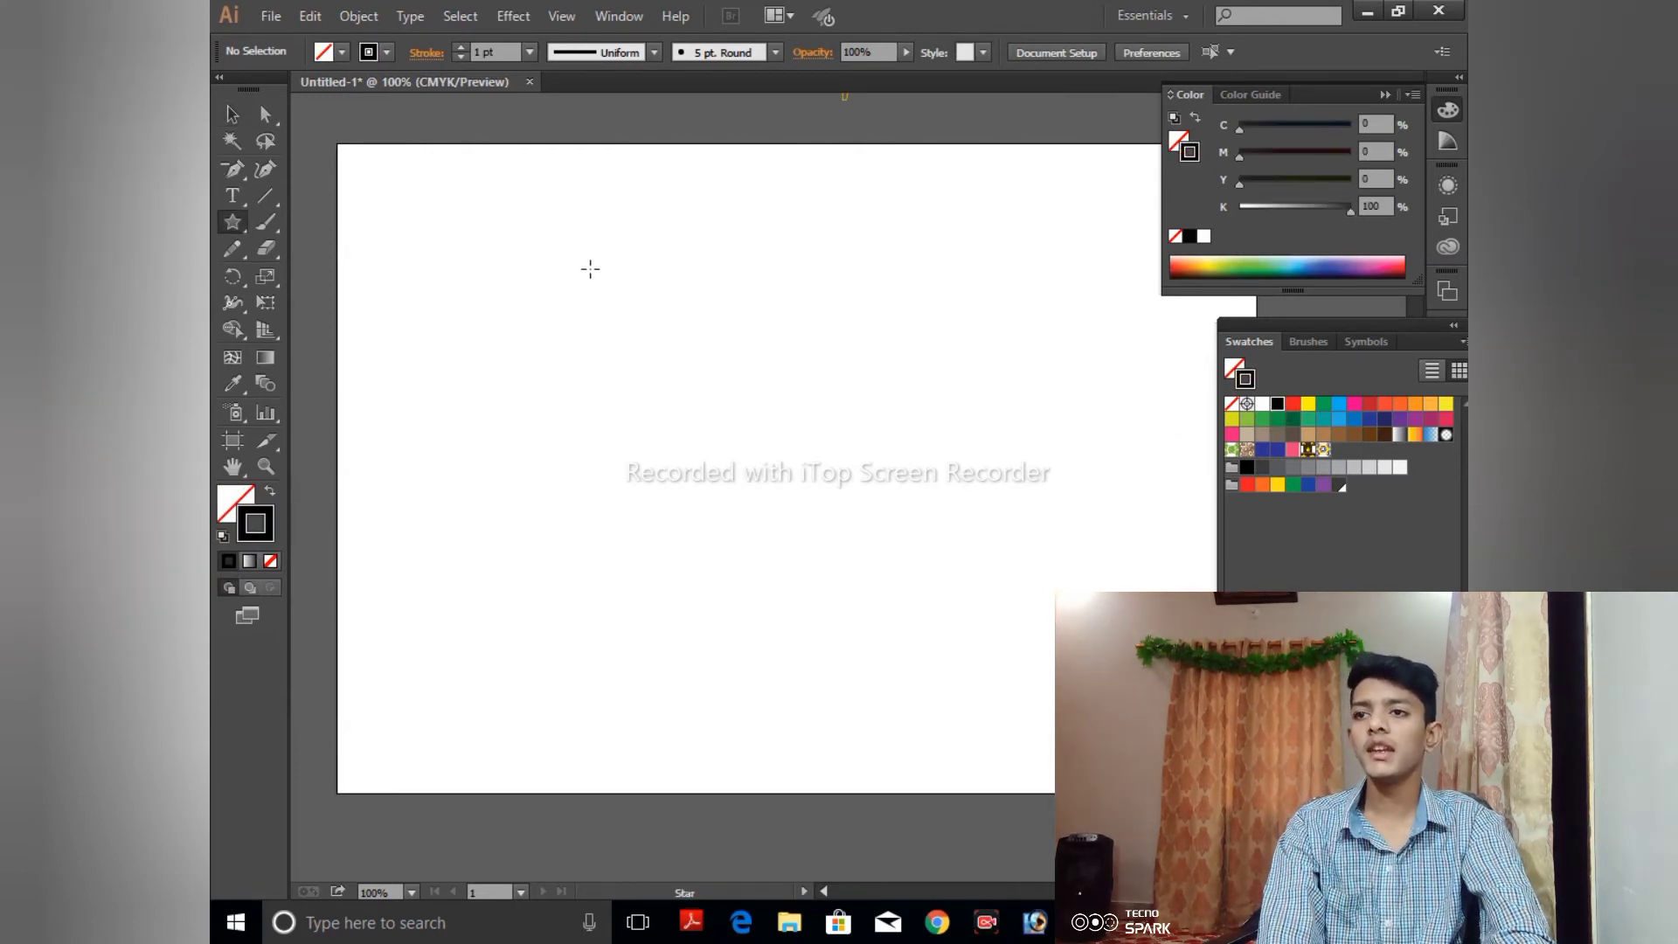
key("ctrl+plus")
key("ctrl+plus")
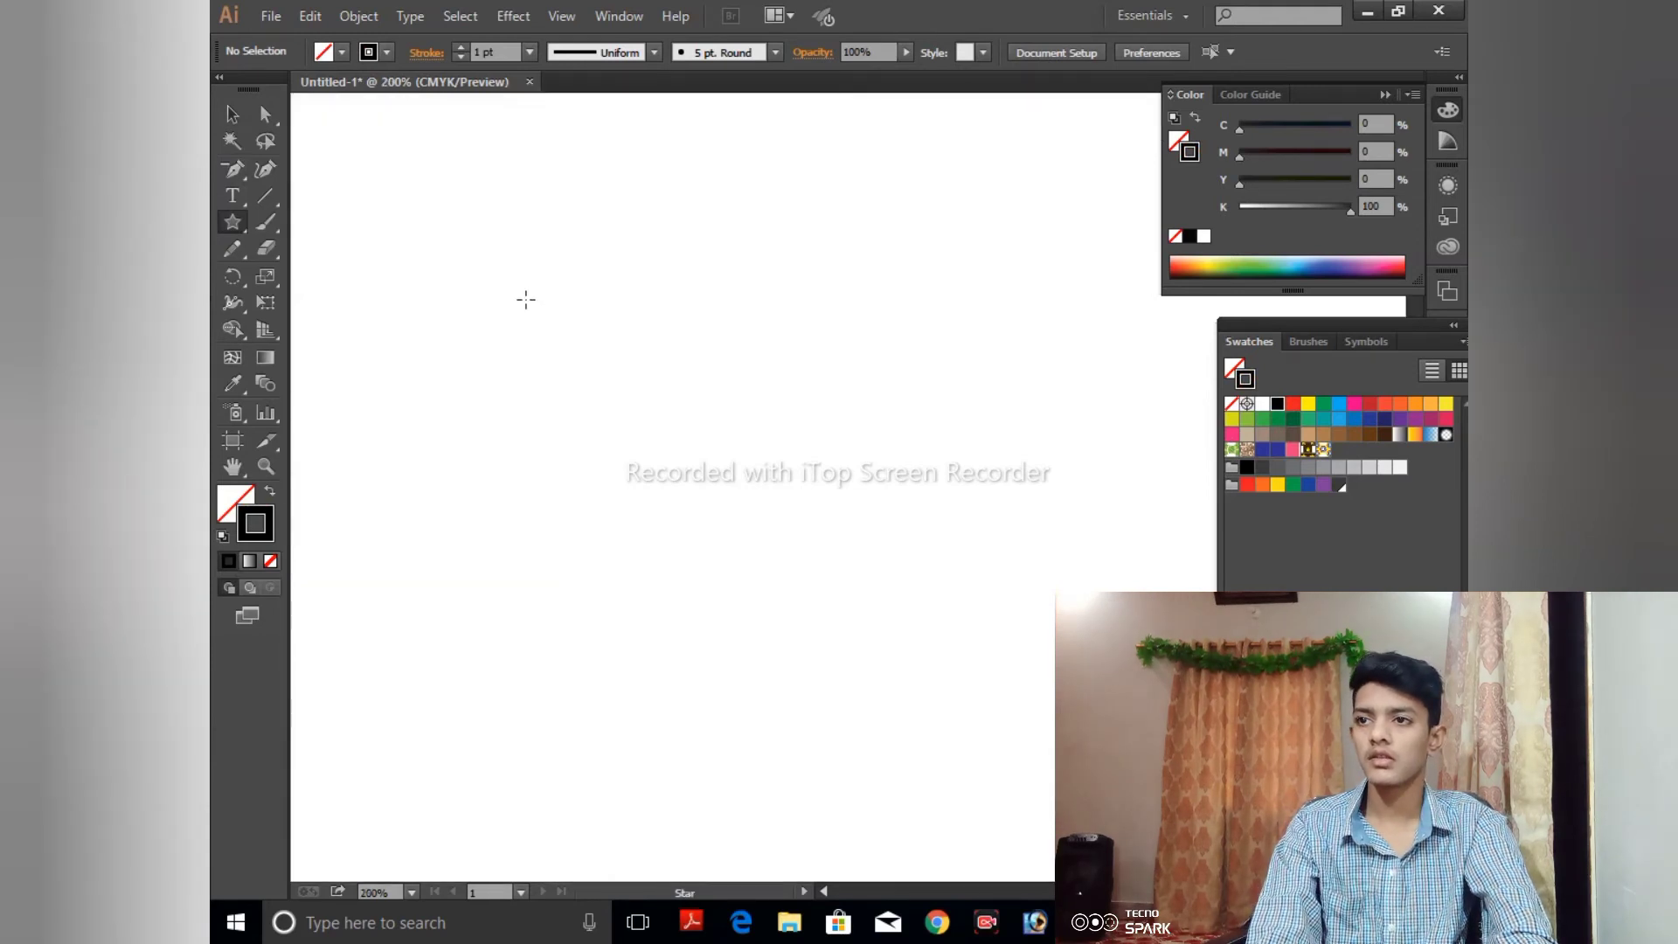
left_click_drag(525, 300, 554, 336)
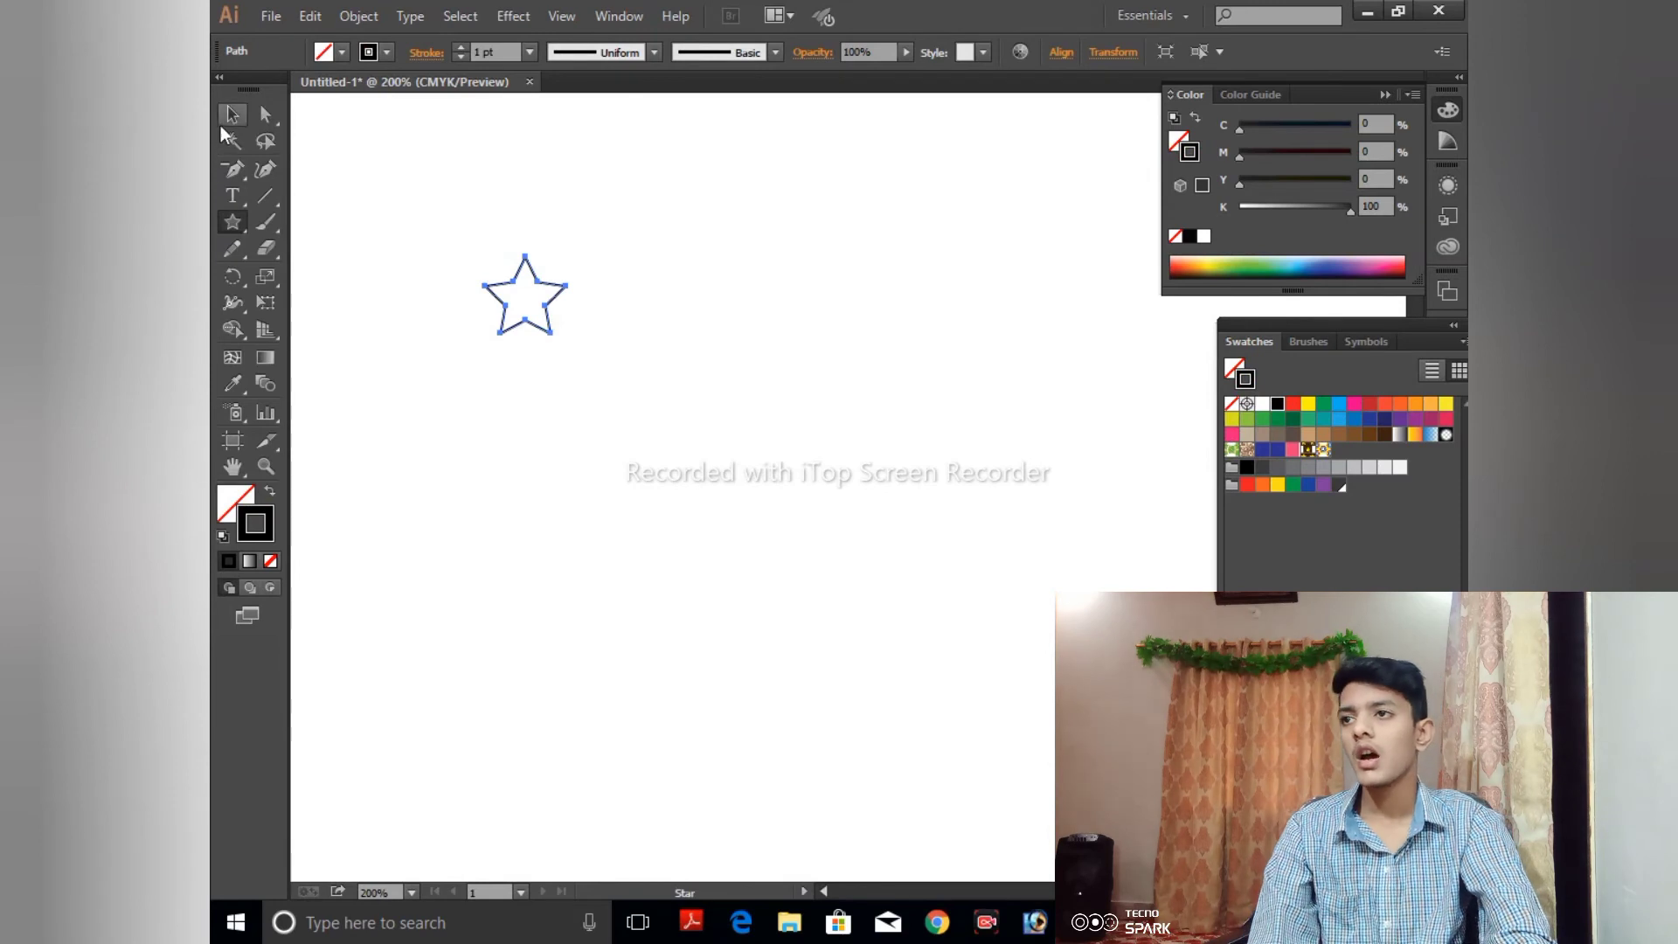
- Create two progressively larger concentric copies of the star by scaling duplicates from its centre
left_click(227, 123)
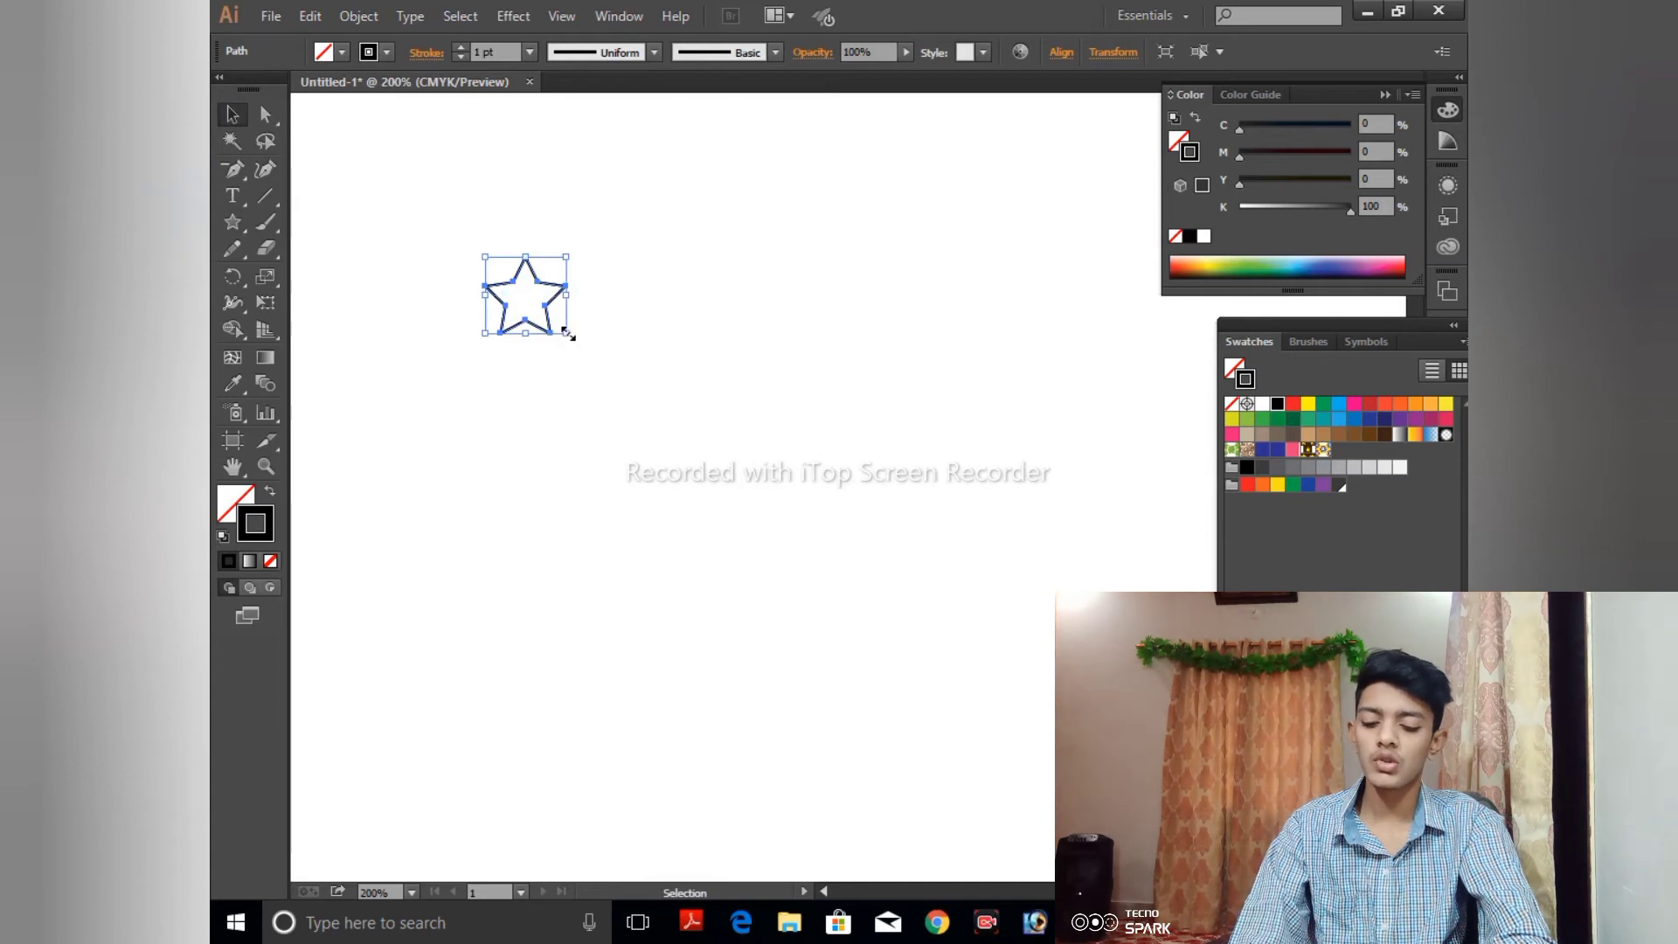
left_click_drag(568, 332, 589, 356)
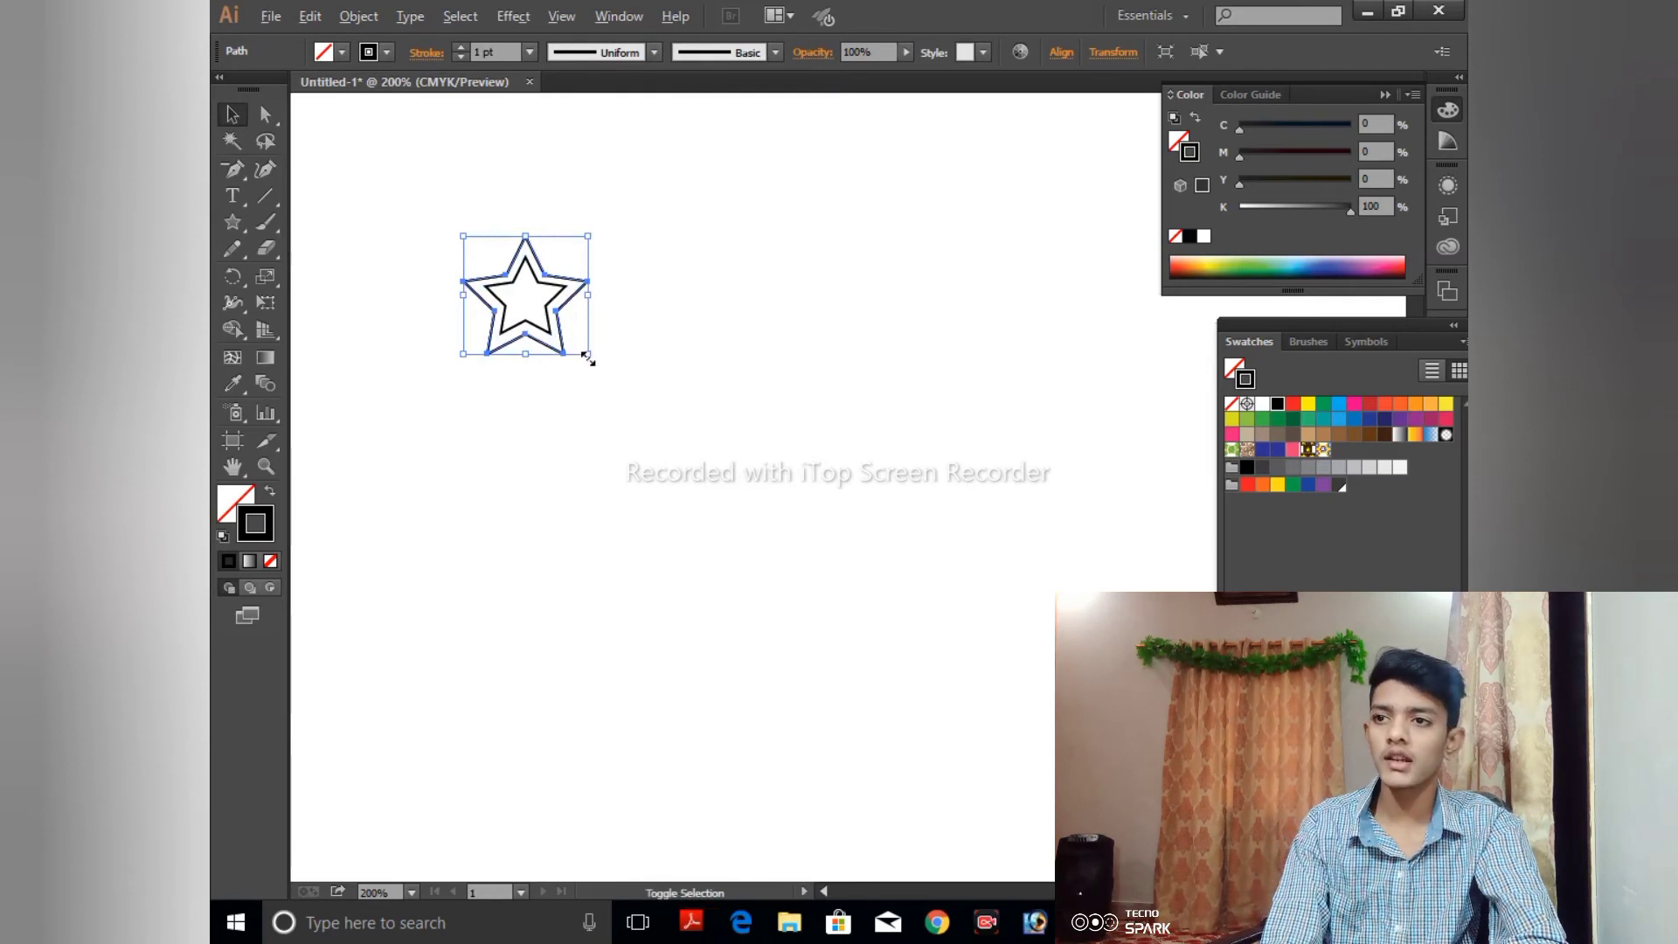
left_click_drag(586, 358, 611, 373)
key("ctrl+z")
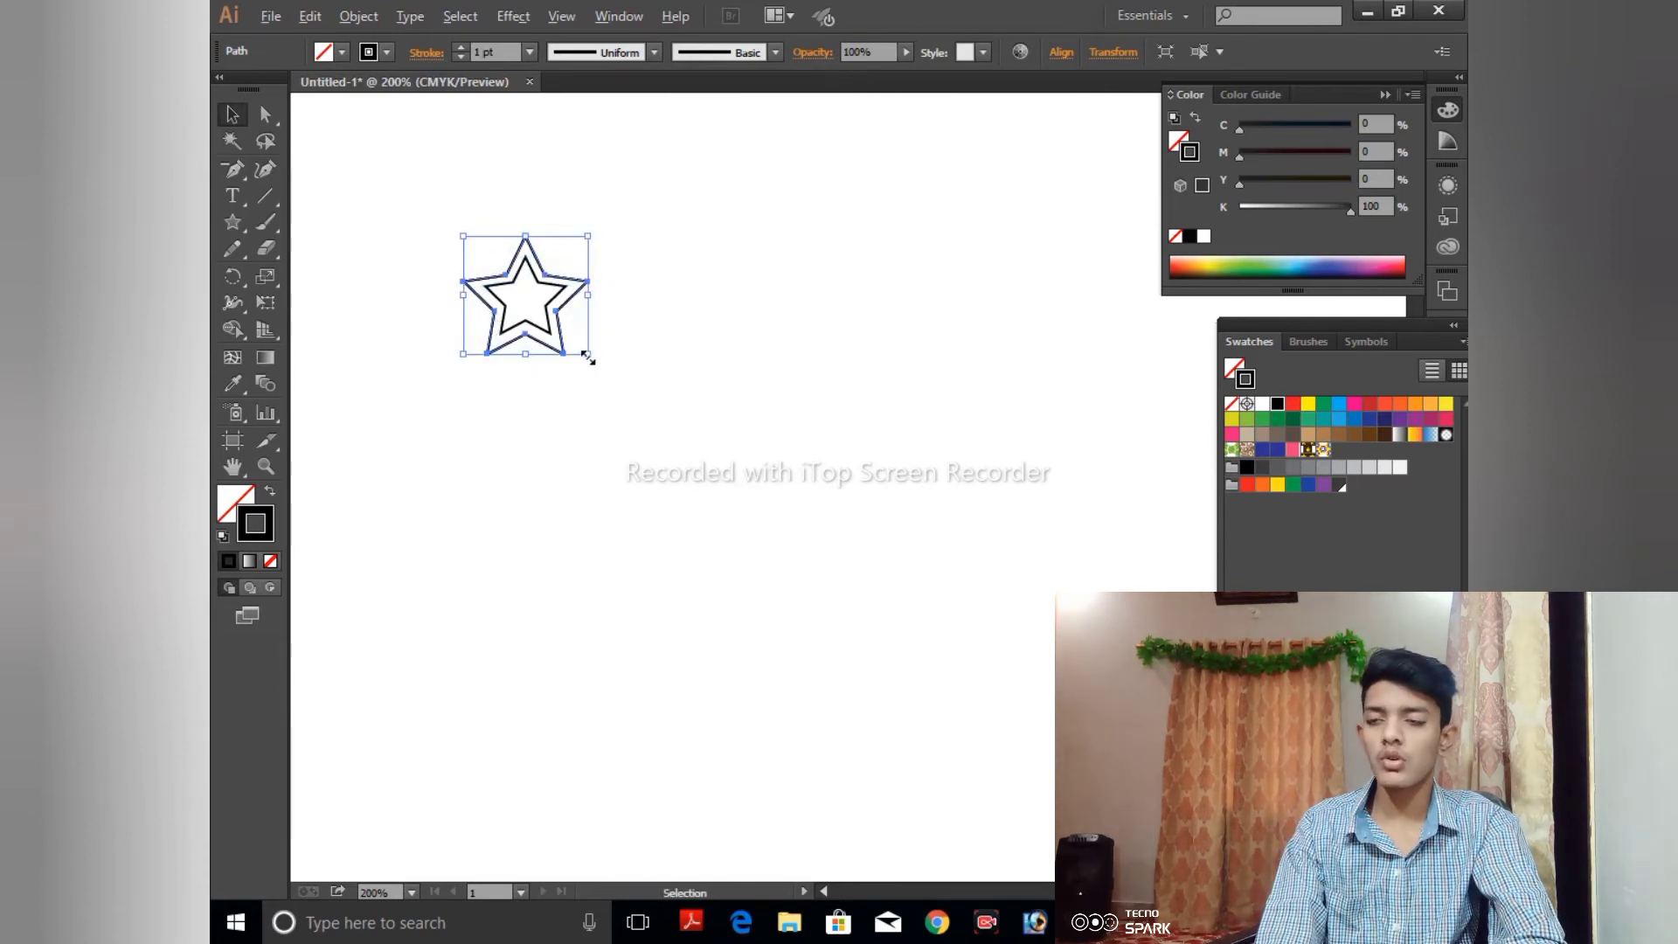
left_click_drag(588, 356, 613, 370)
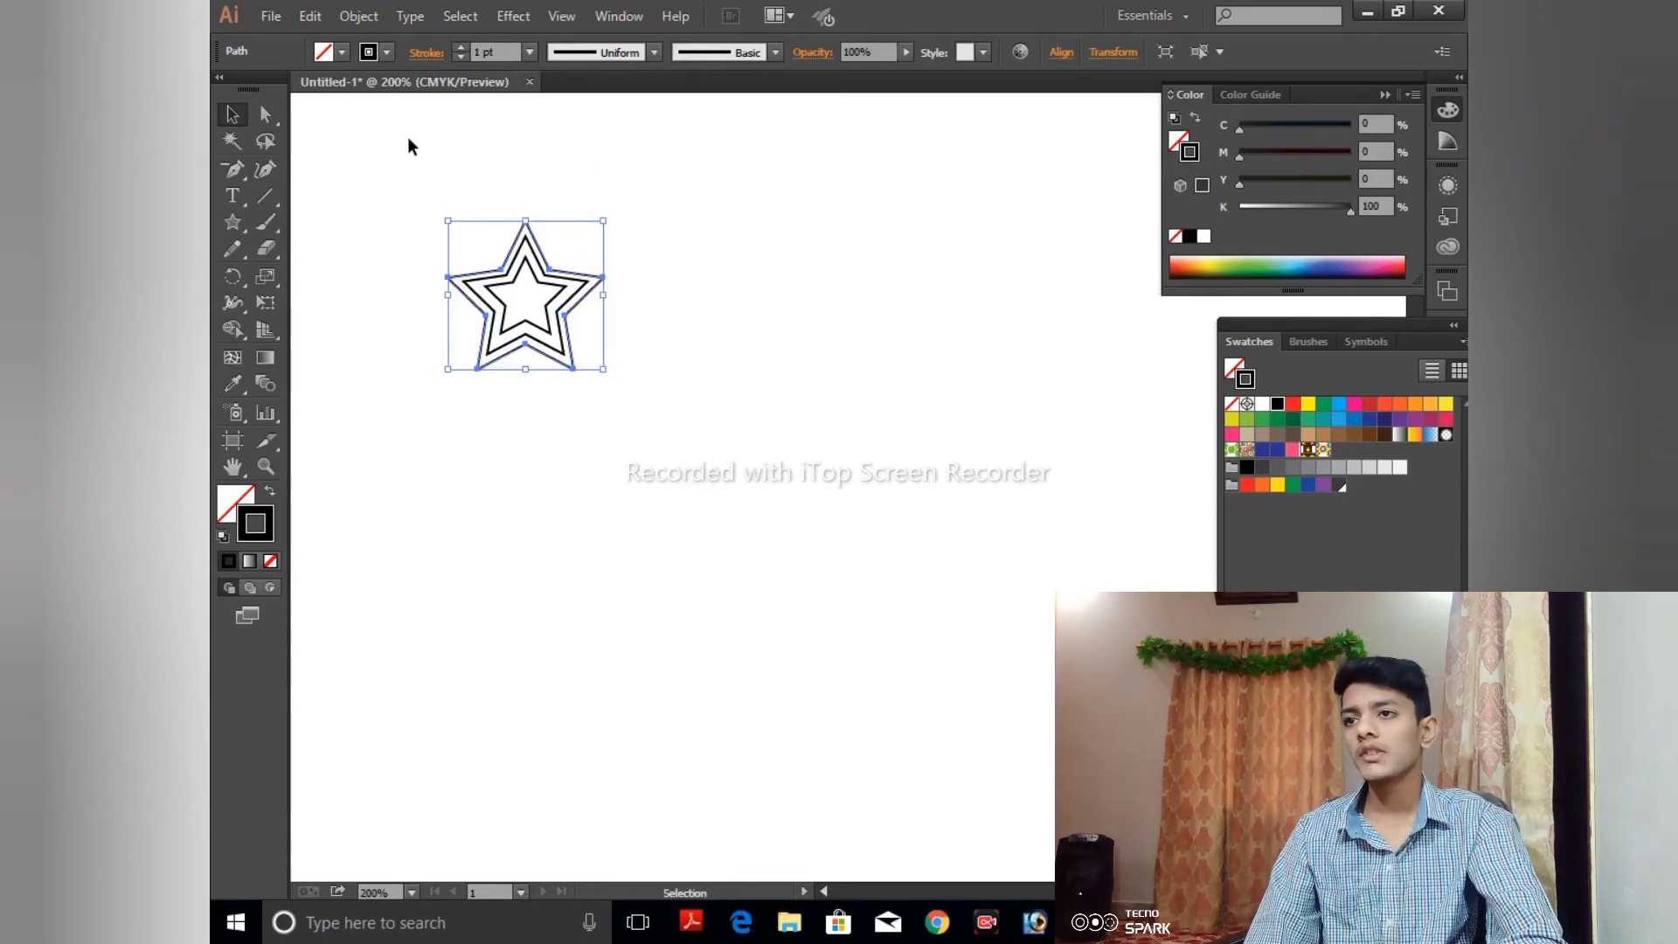
- Select all three concentric stars and set their stroke weight to 3 pt
left_click_drag(407, 136, 632, 411)
left_click(529, 52)
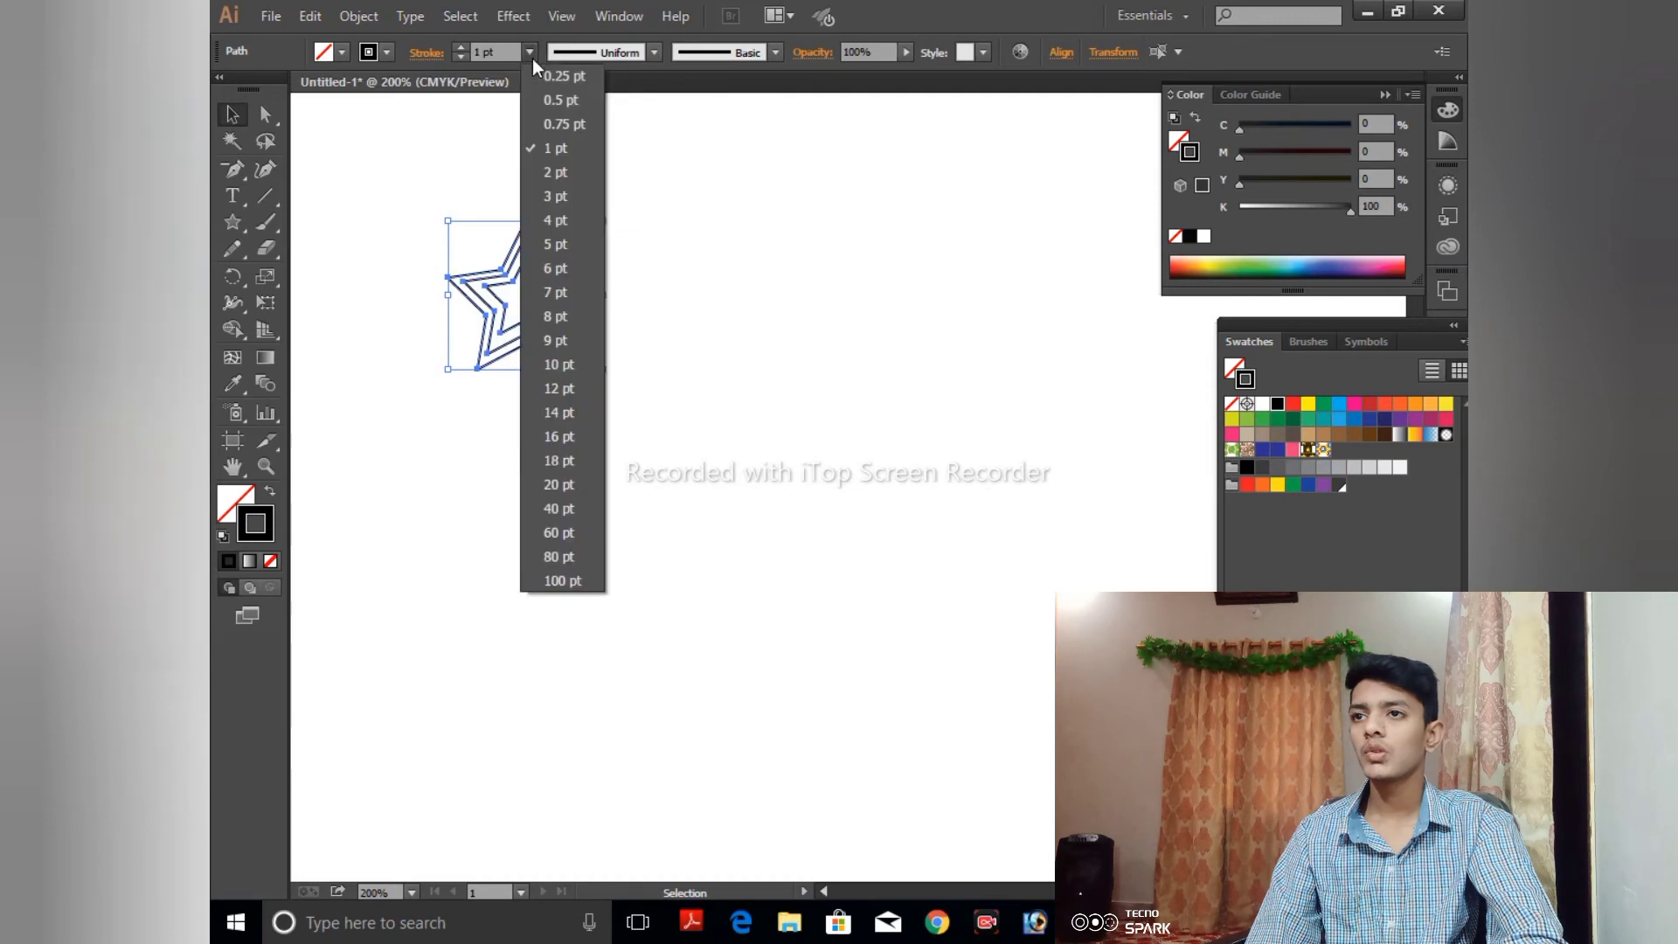
left_click(549, 196)
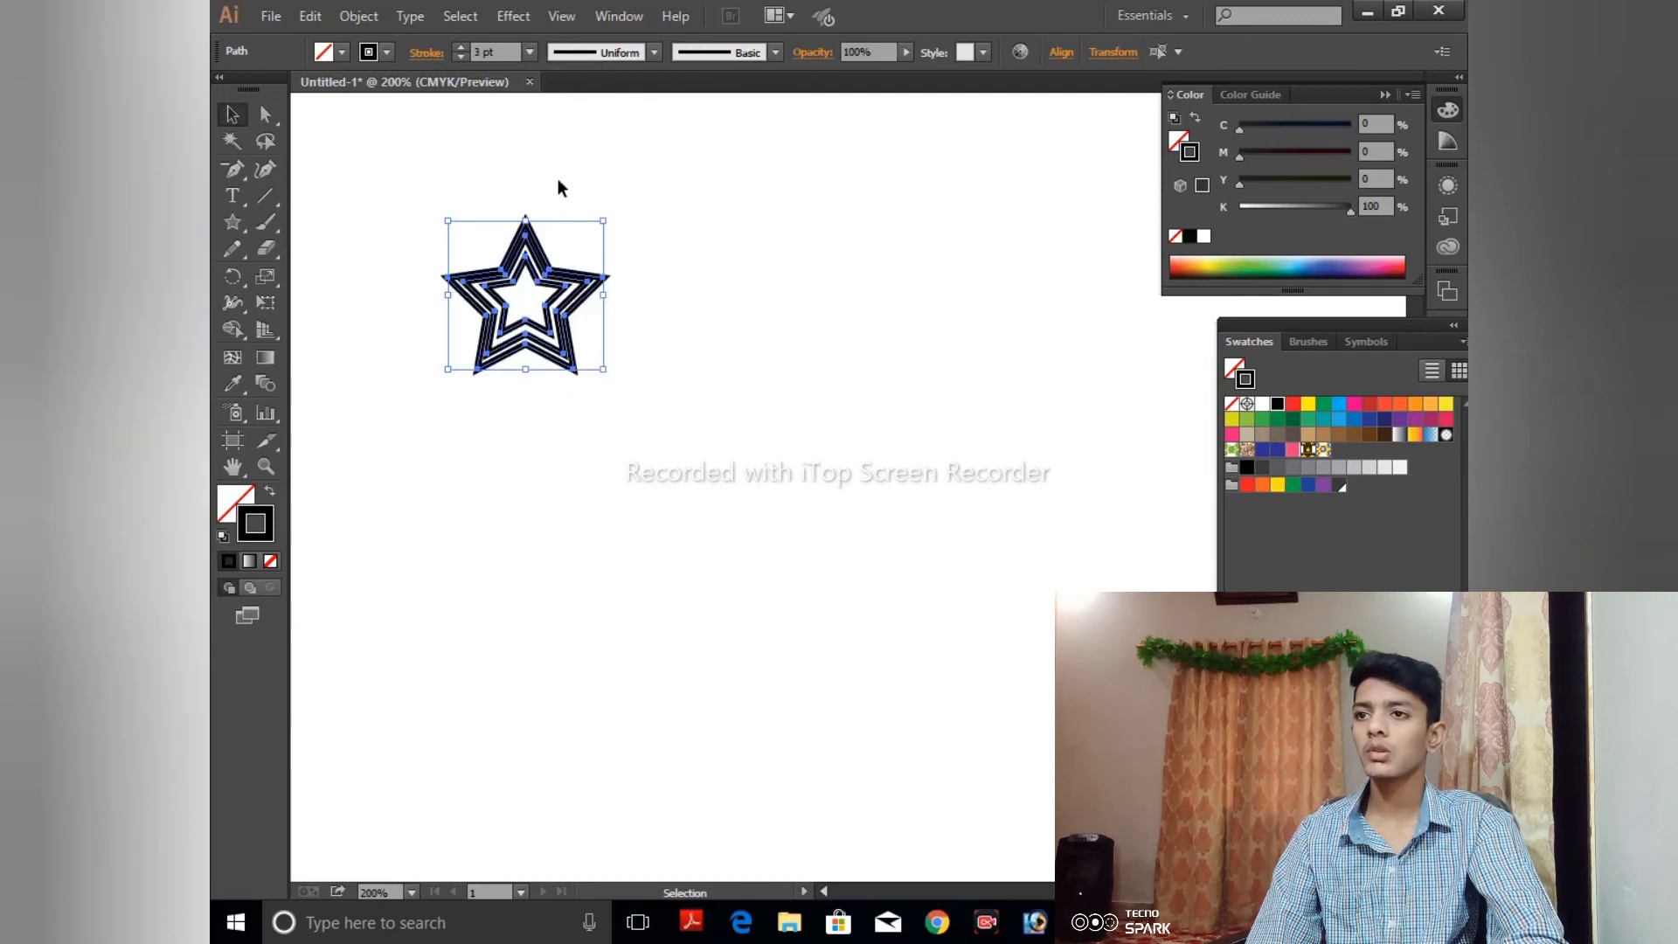
left_click(558, 192)
- Enlarge the outermost star slightly from its centre to widen the gap to the middle star
left_click(538, 242)
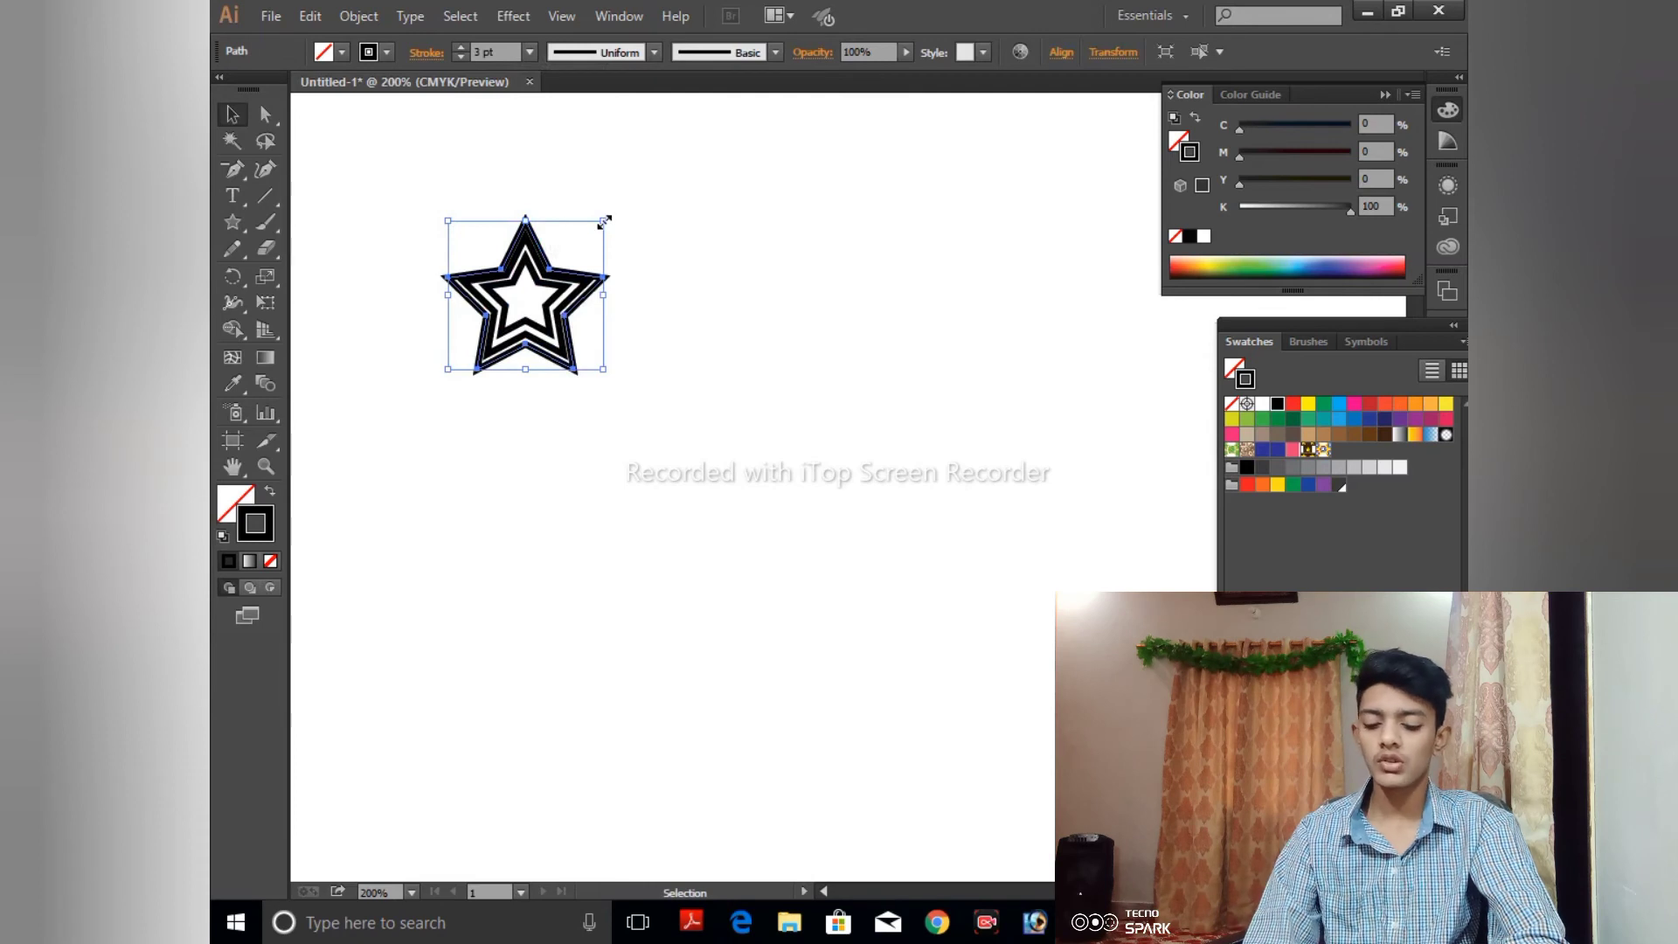
left_click_drag(603, 221, 637, 202)
left_click(638, 202)
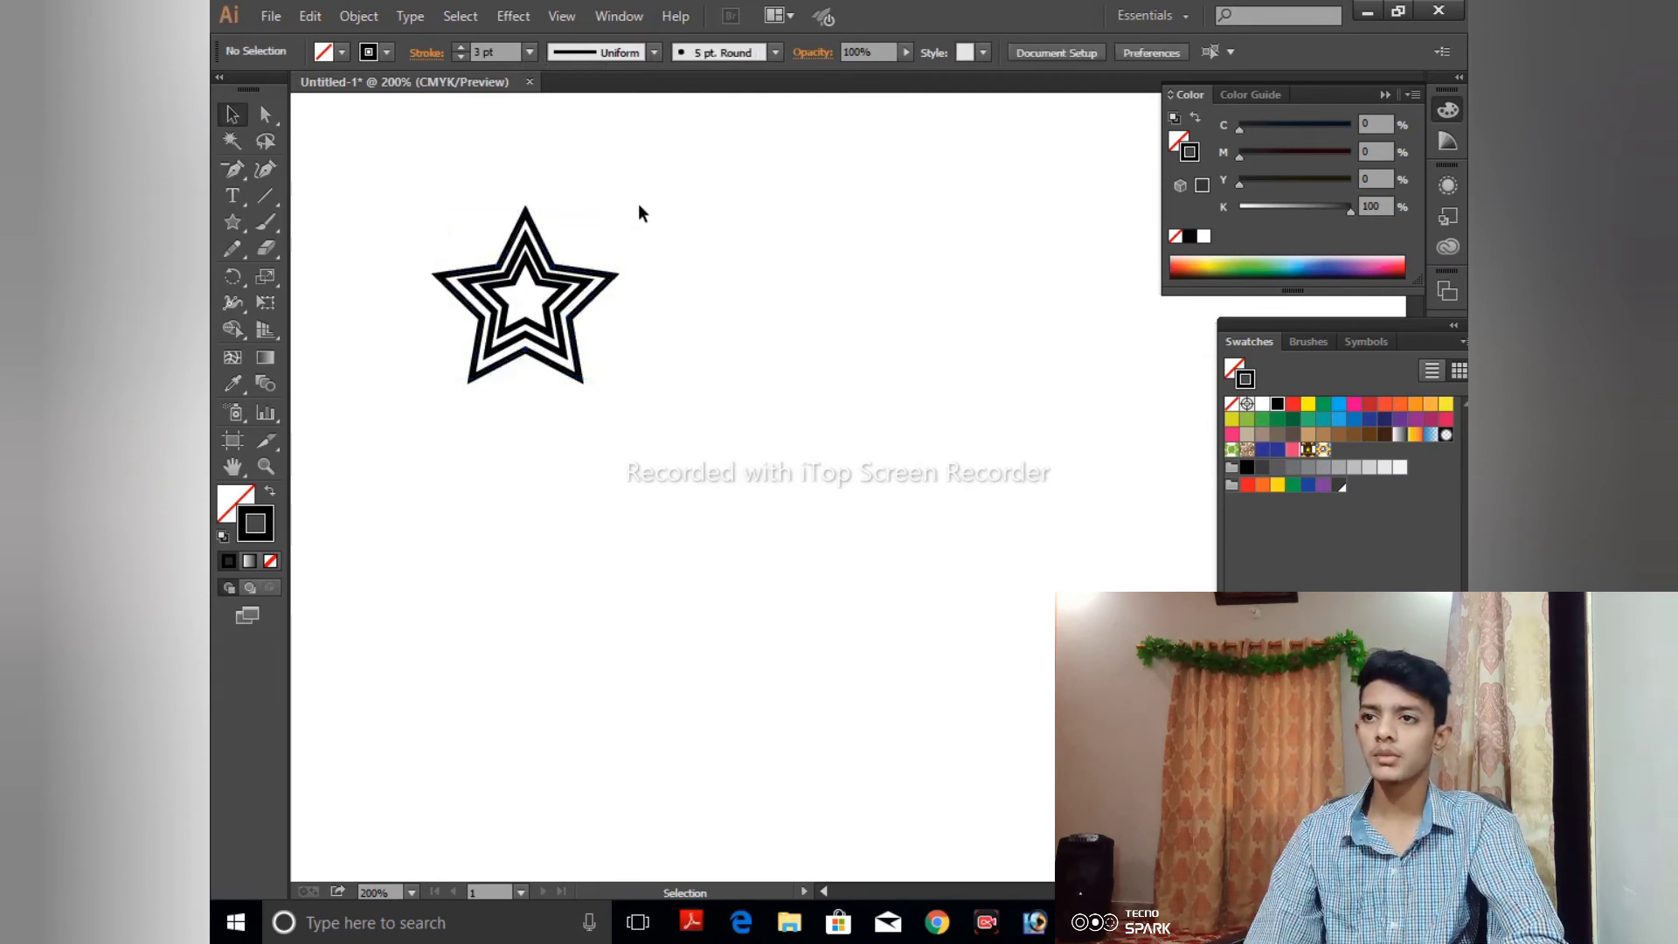
- Recolor the star strokes: light blue for the outer star, purple for the middle one and brown for the inner one
left_click_drag(389, 232, 757, 496)
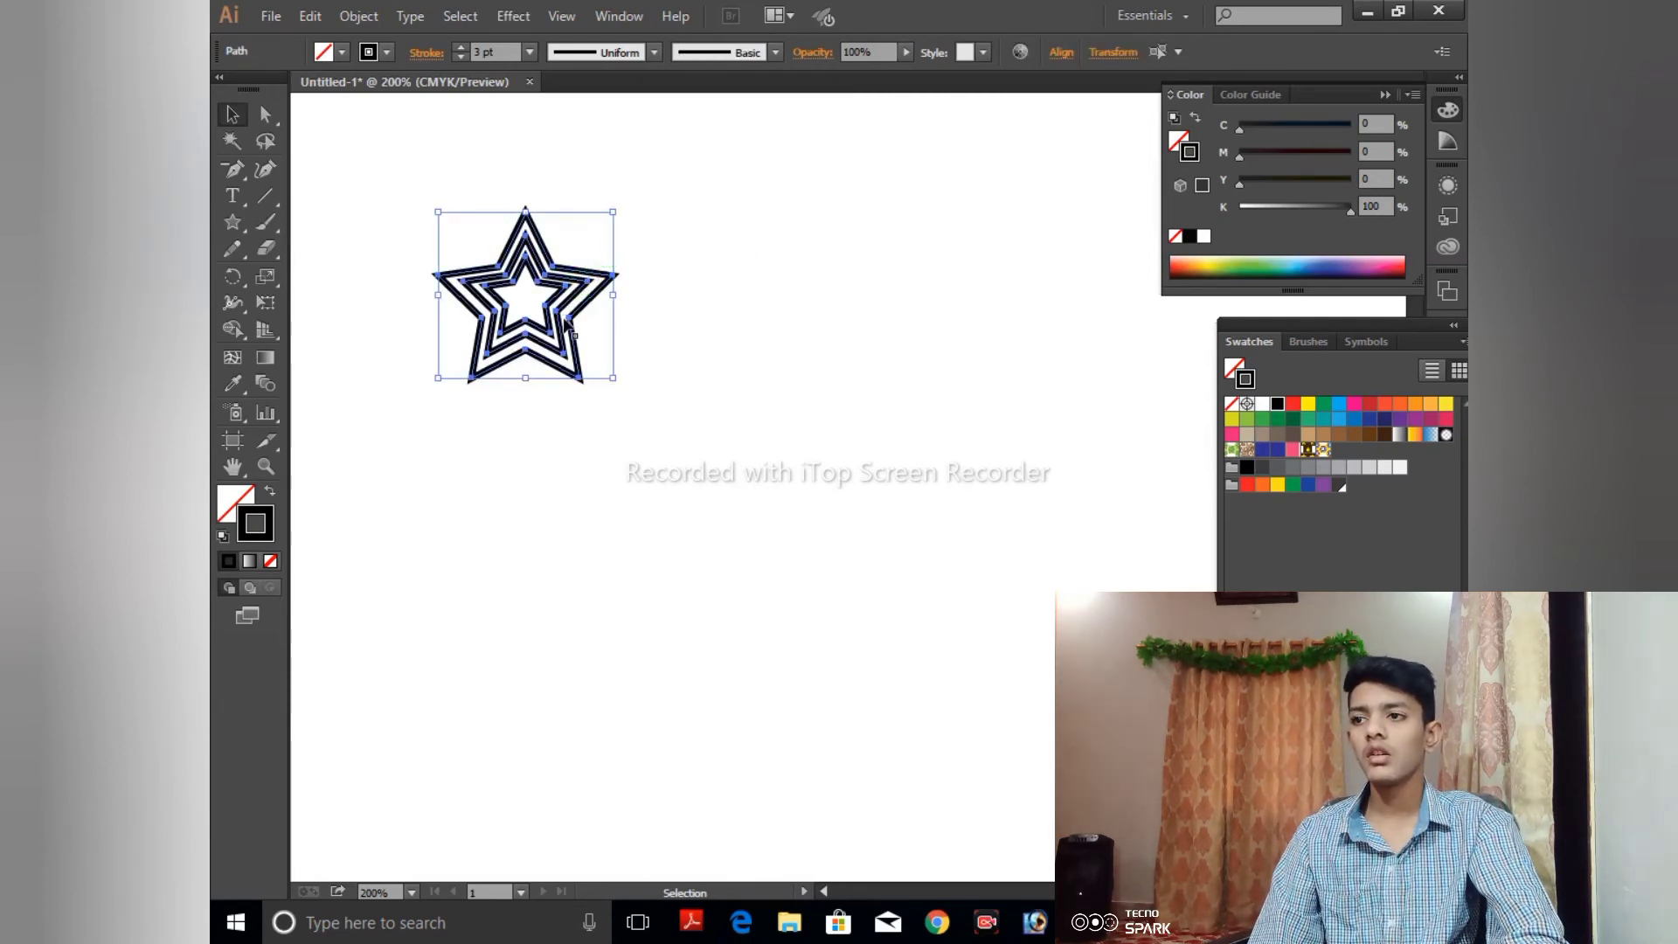
left_click(666, 322)
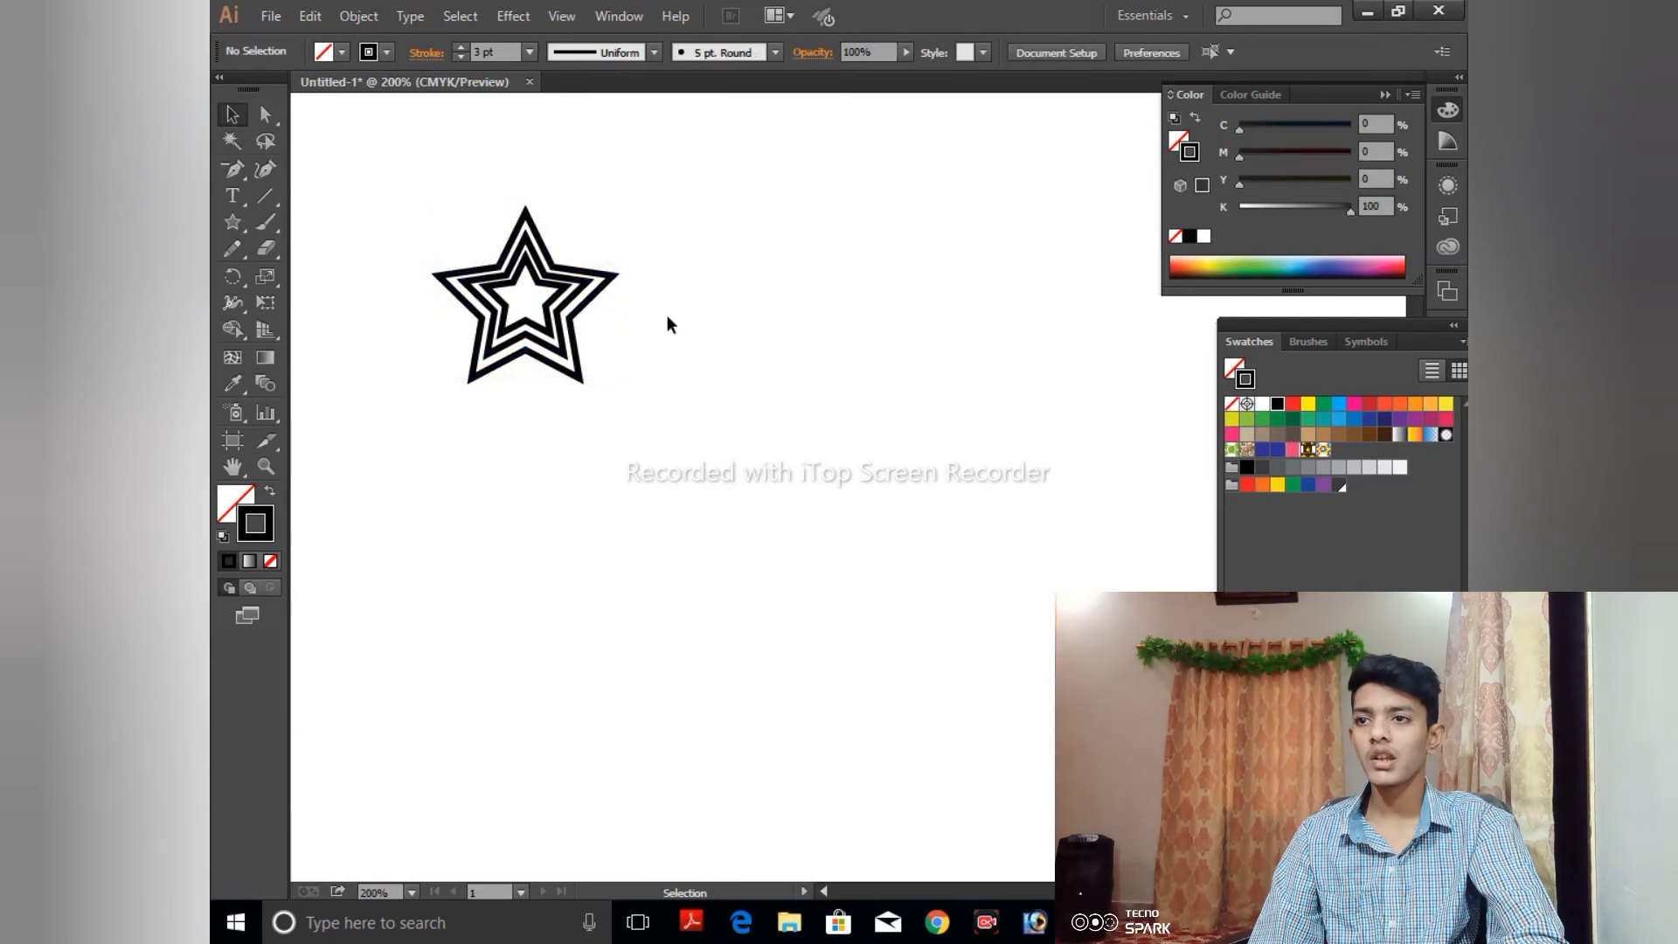
left_click(598, 281)
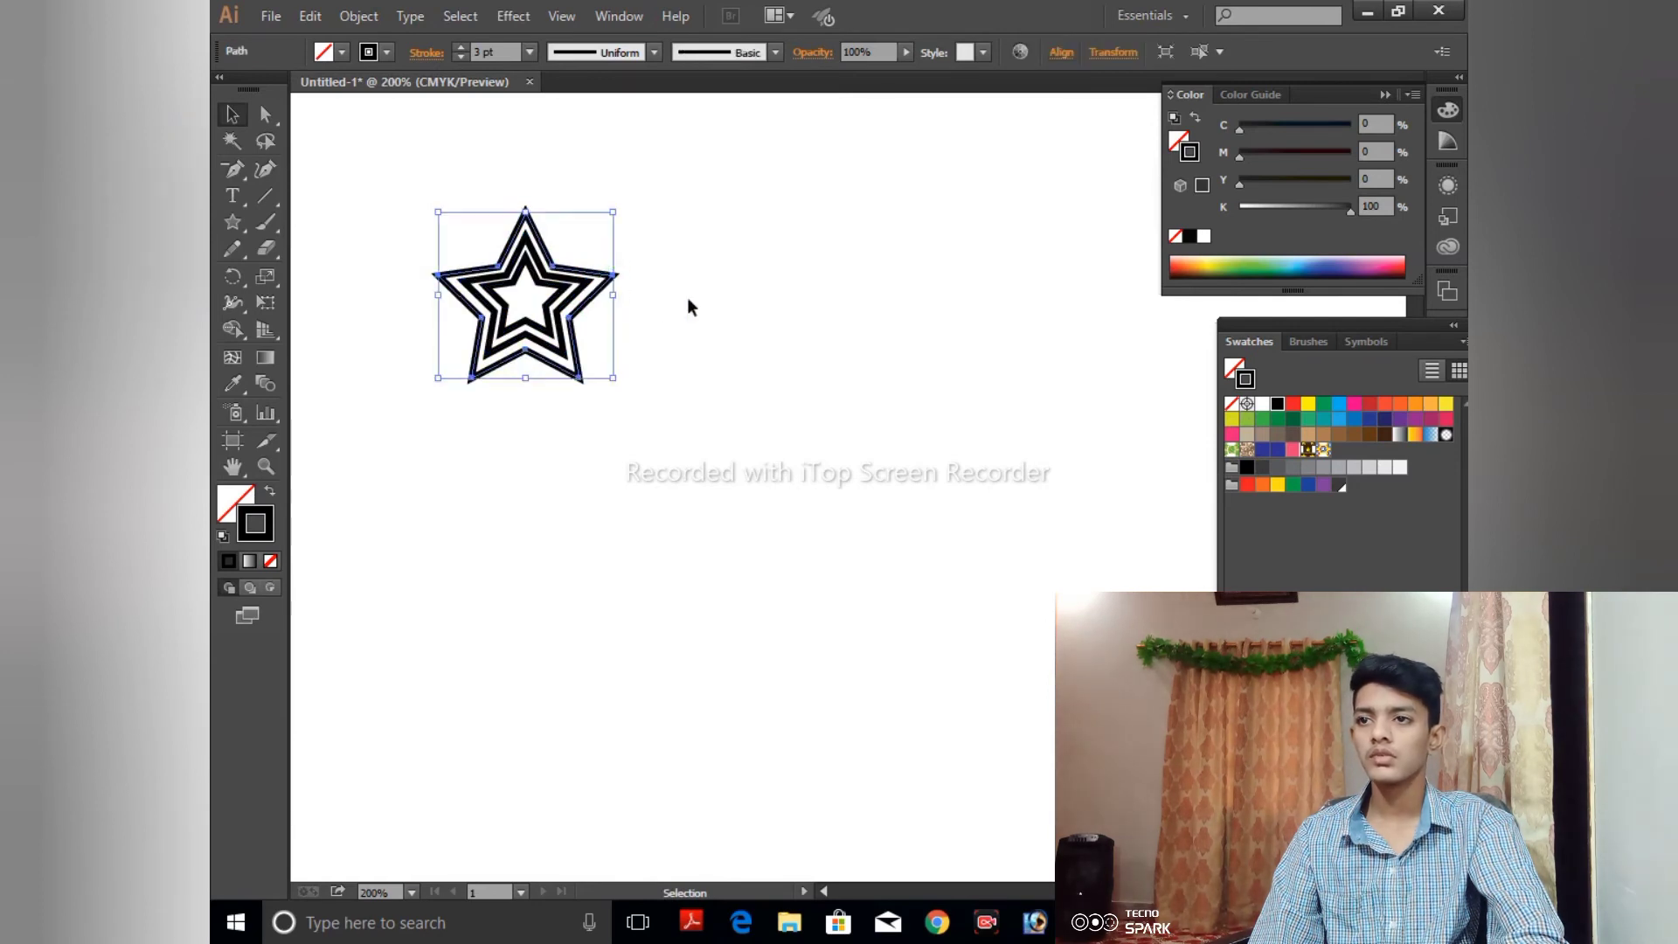
left_click(1338, 404)
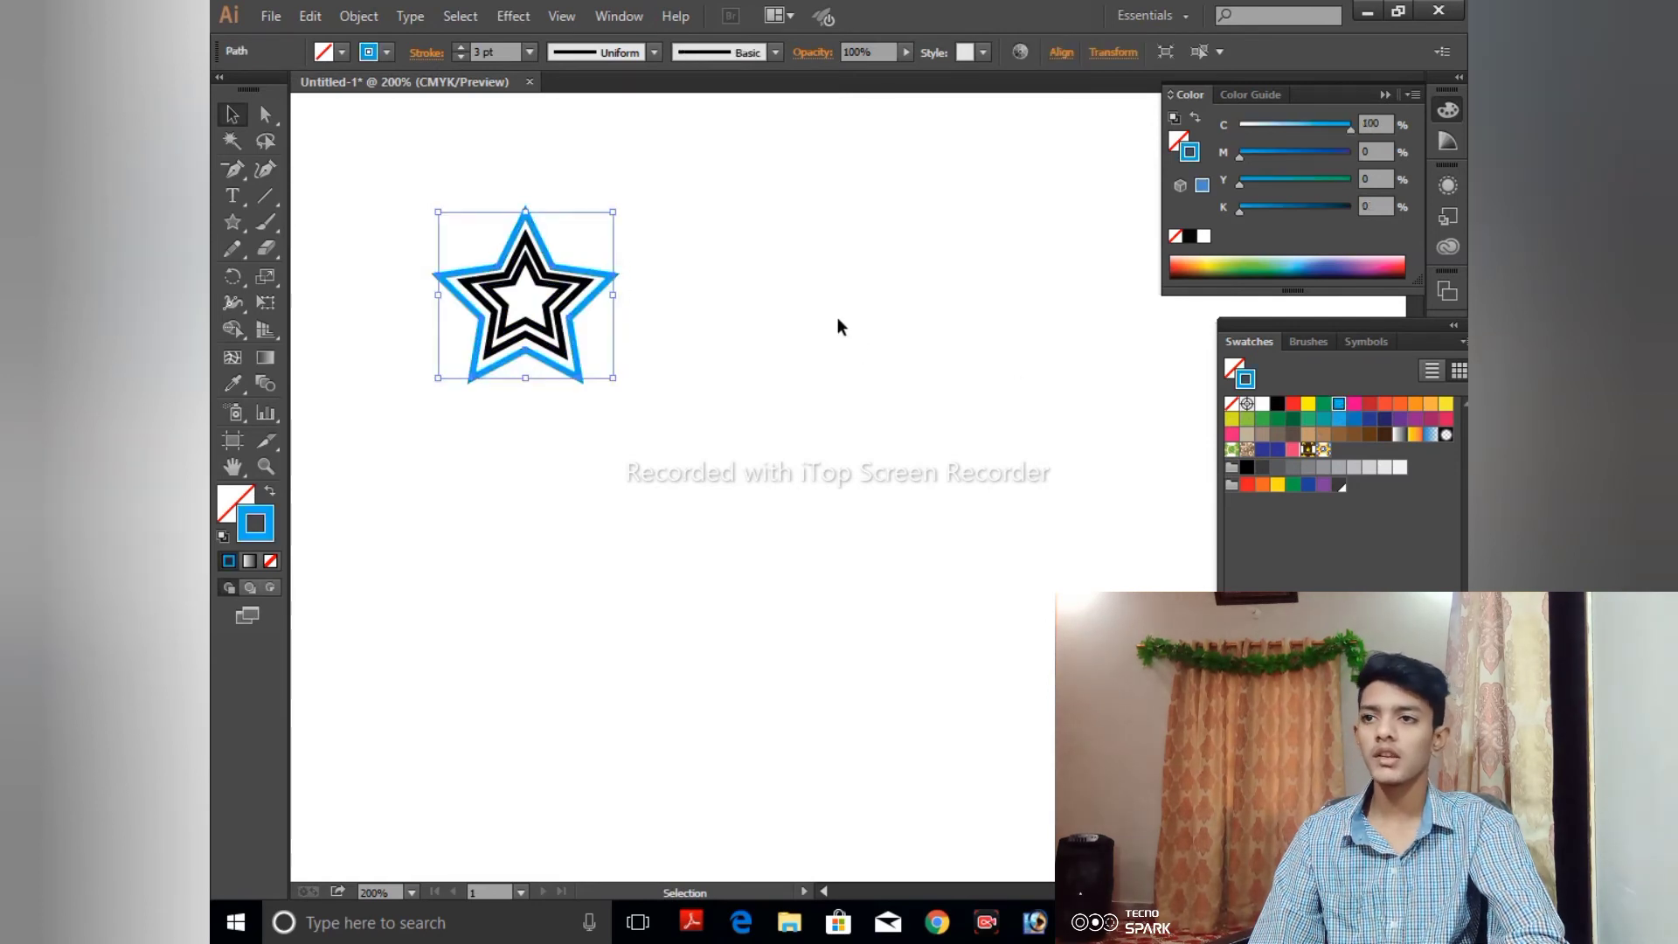
left_click(586, 284)
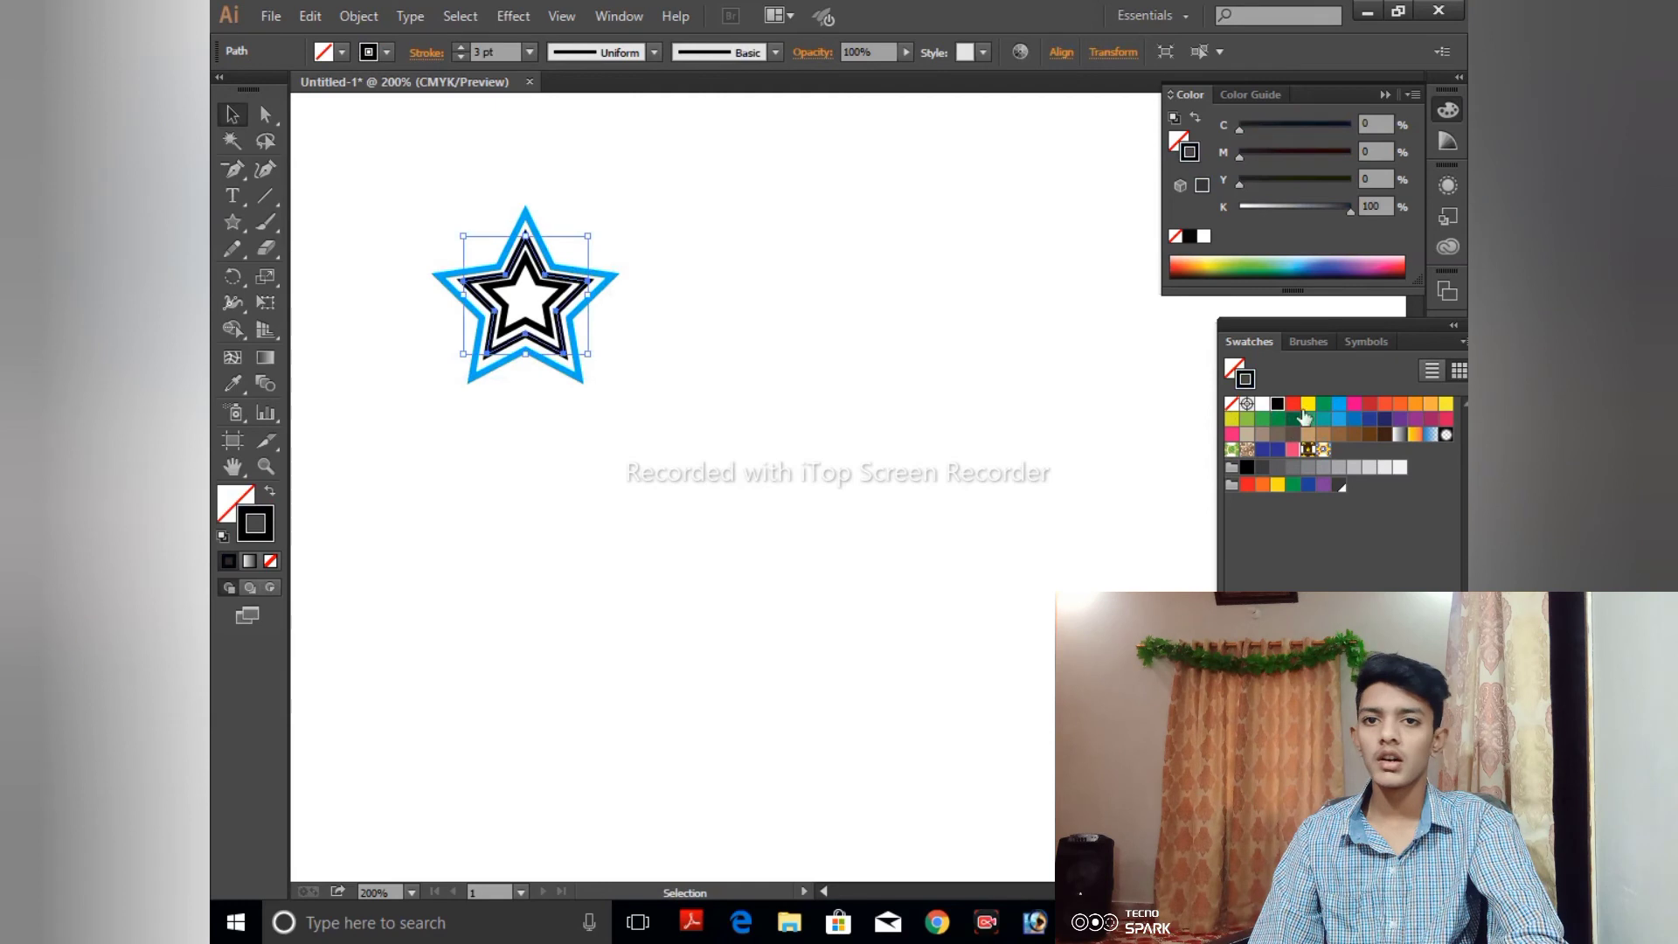
left_click(1399, 418)
left_click(549, 332)
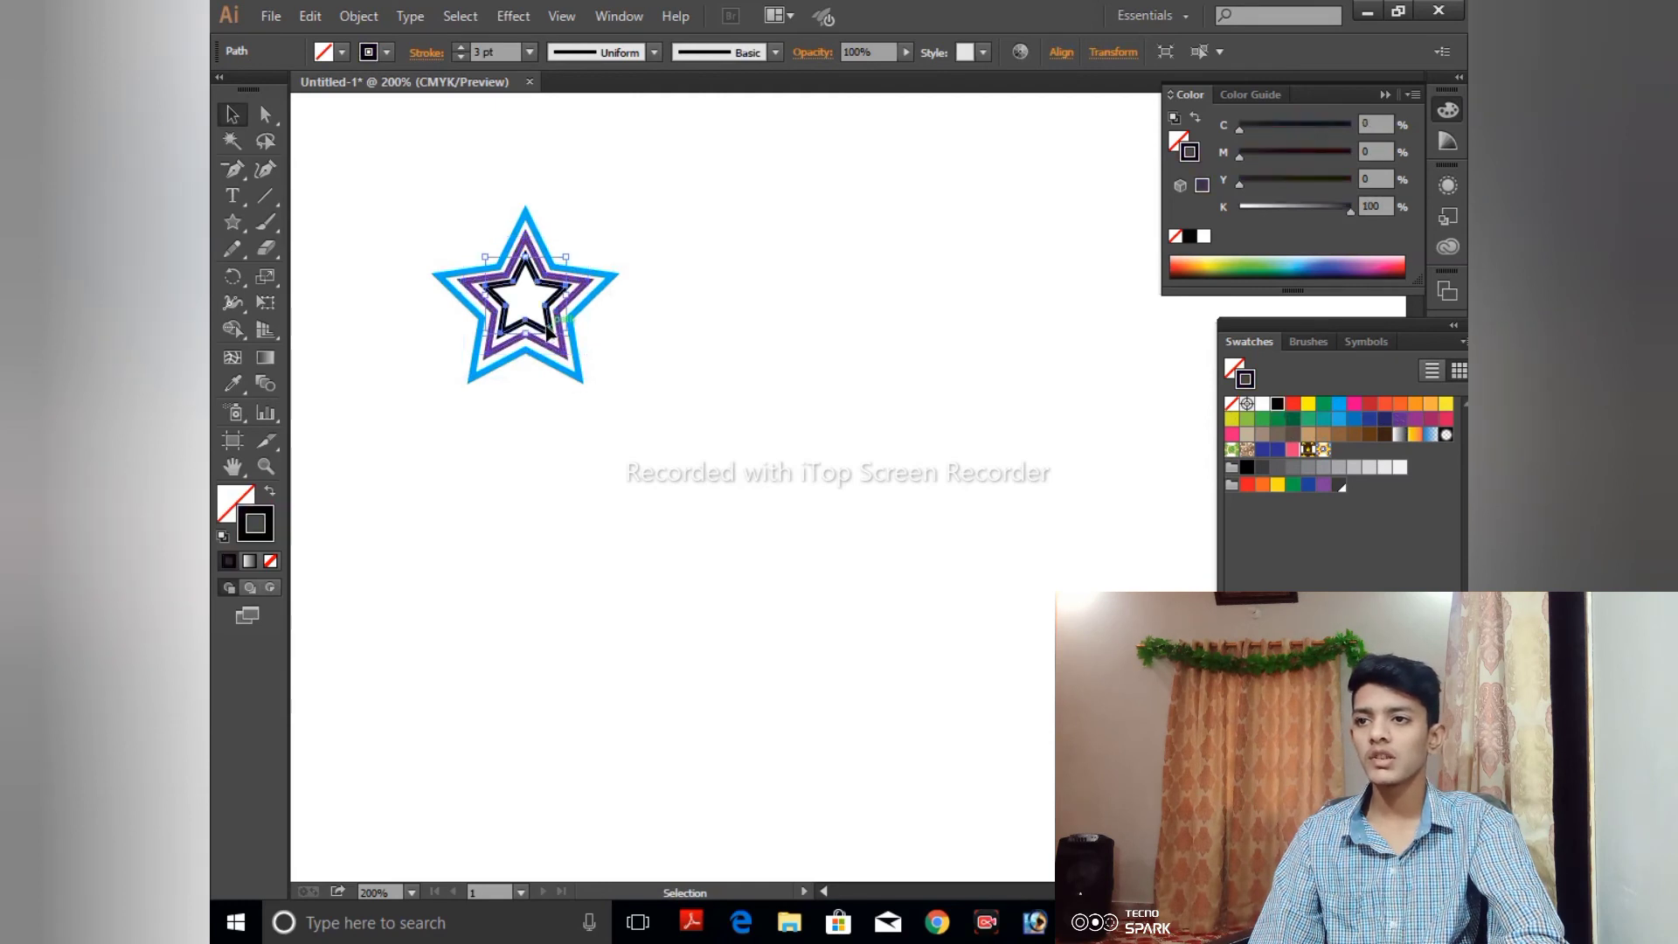
left_click(1340, 435)
left_click_drag(478, 254, 802, 486)
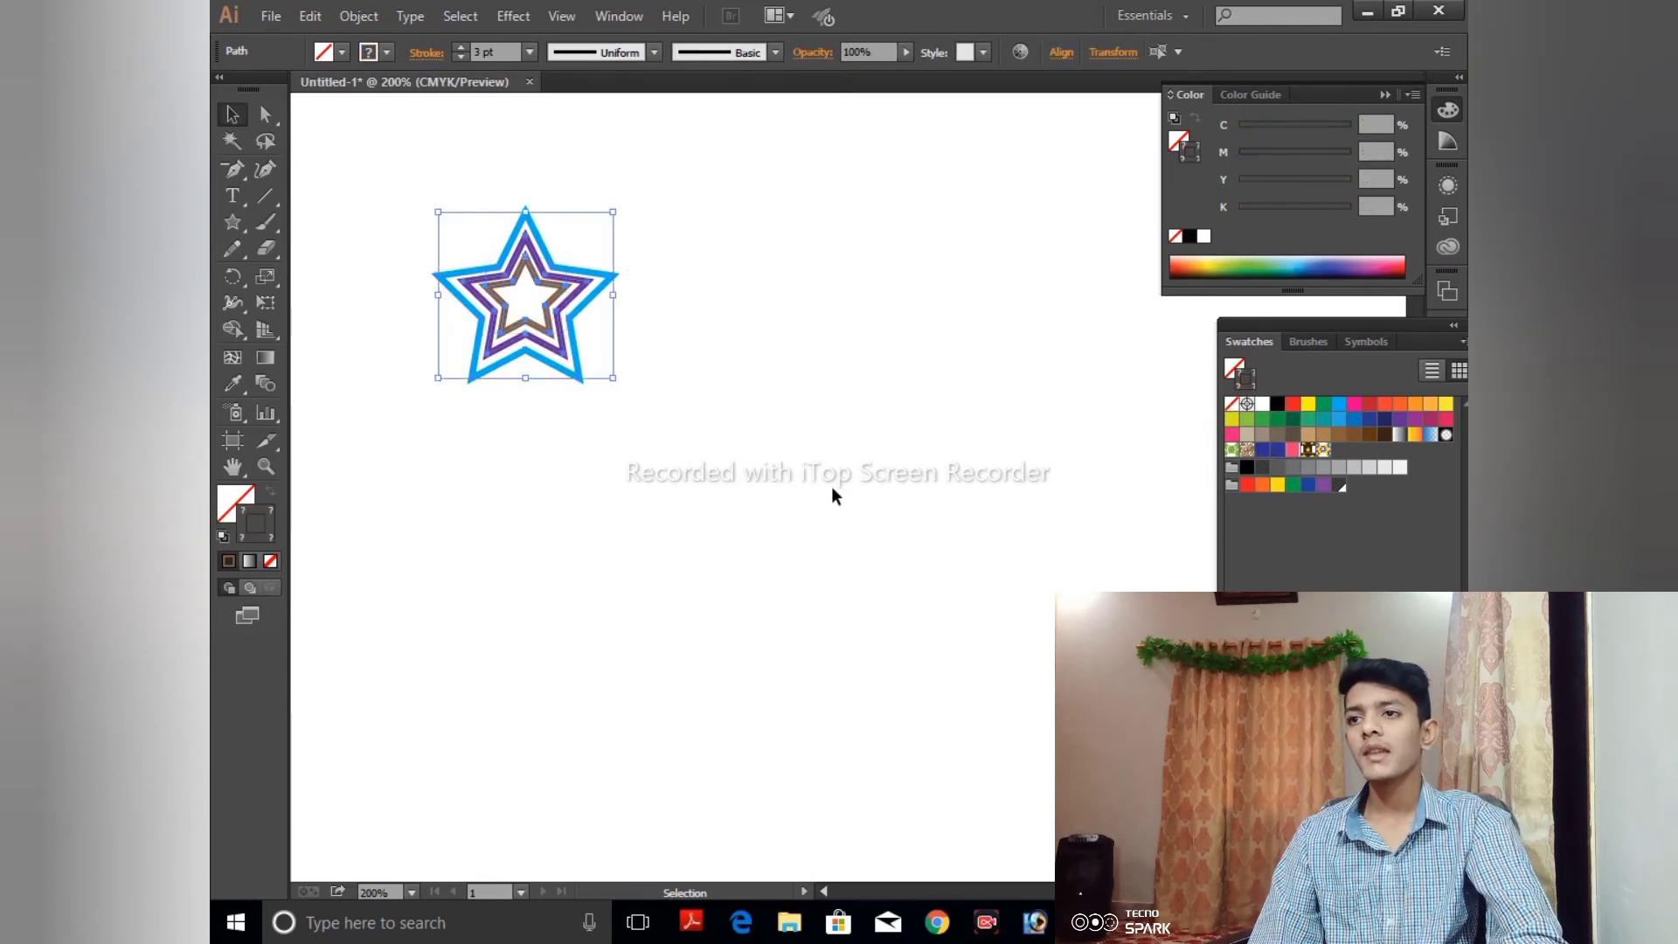
left_click(1060, 54)
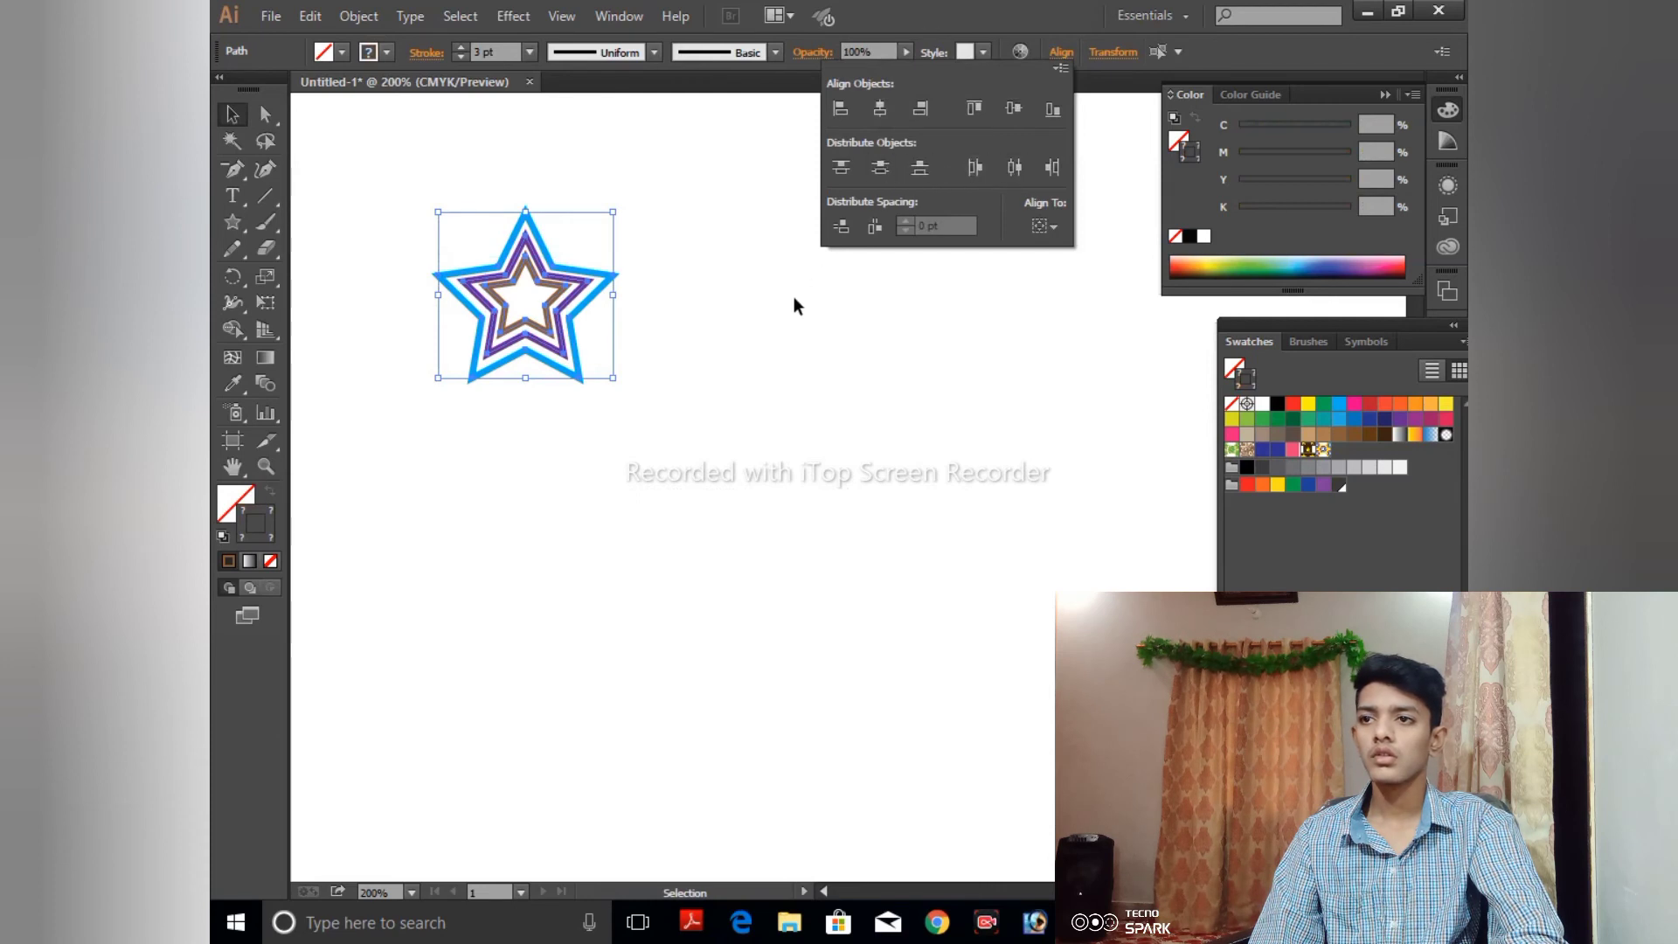
left_click(734, 255)
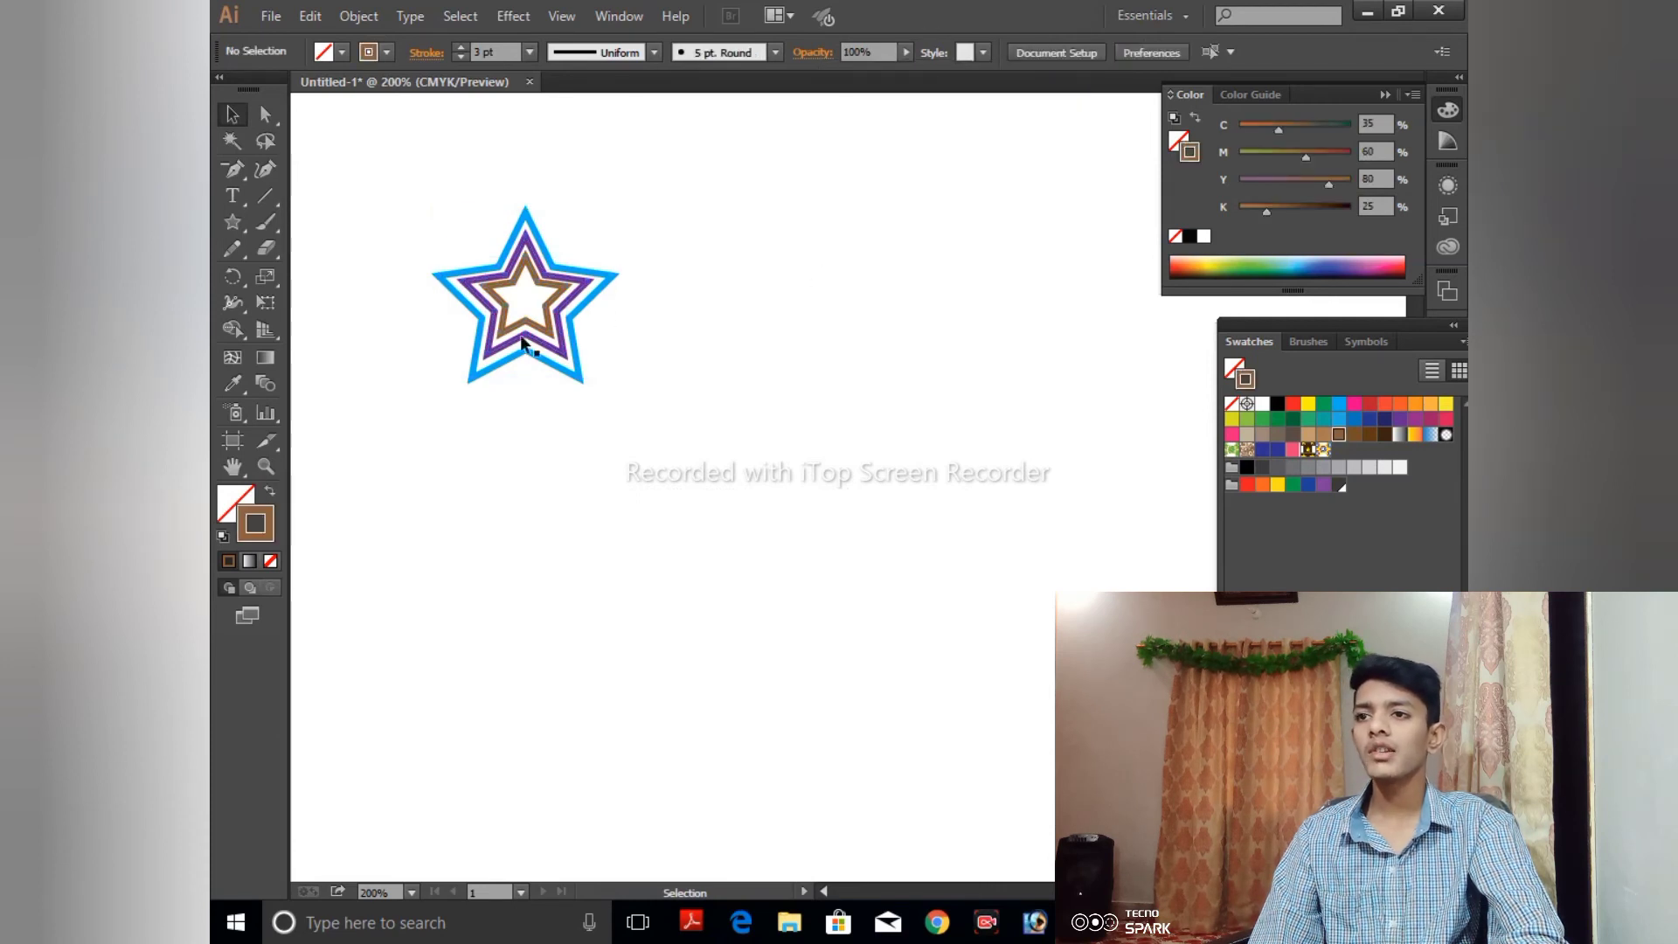
left_click_drag(410, 175, 660, 421)
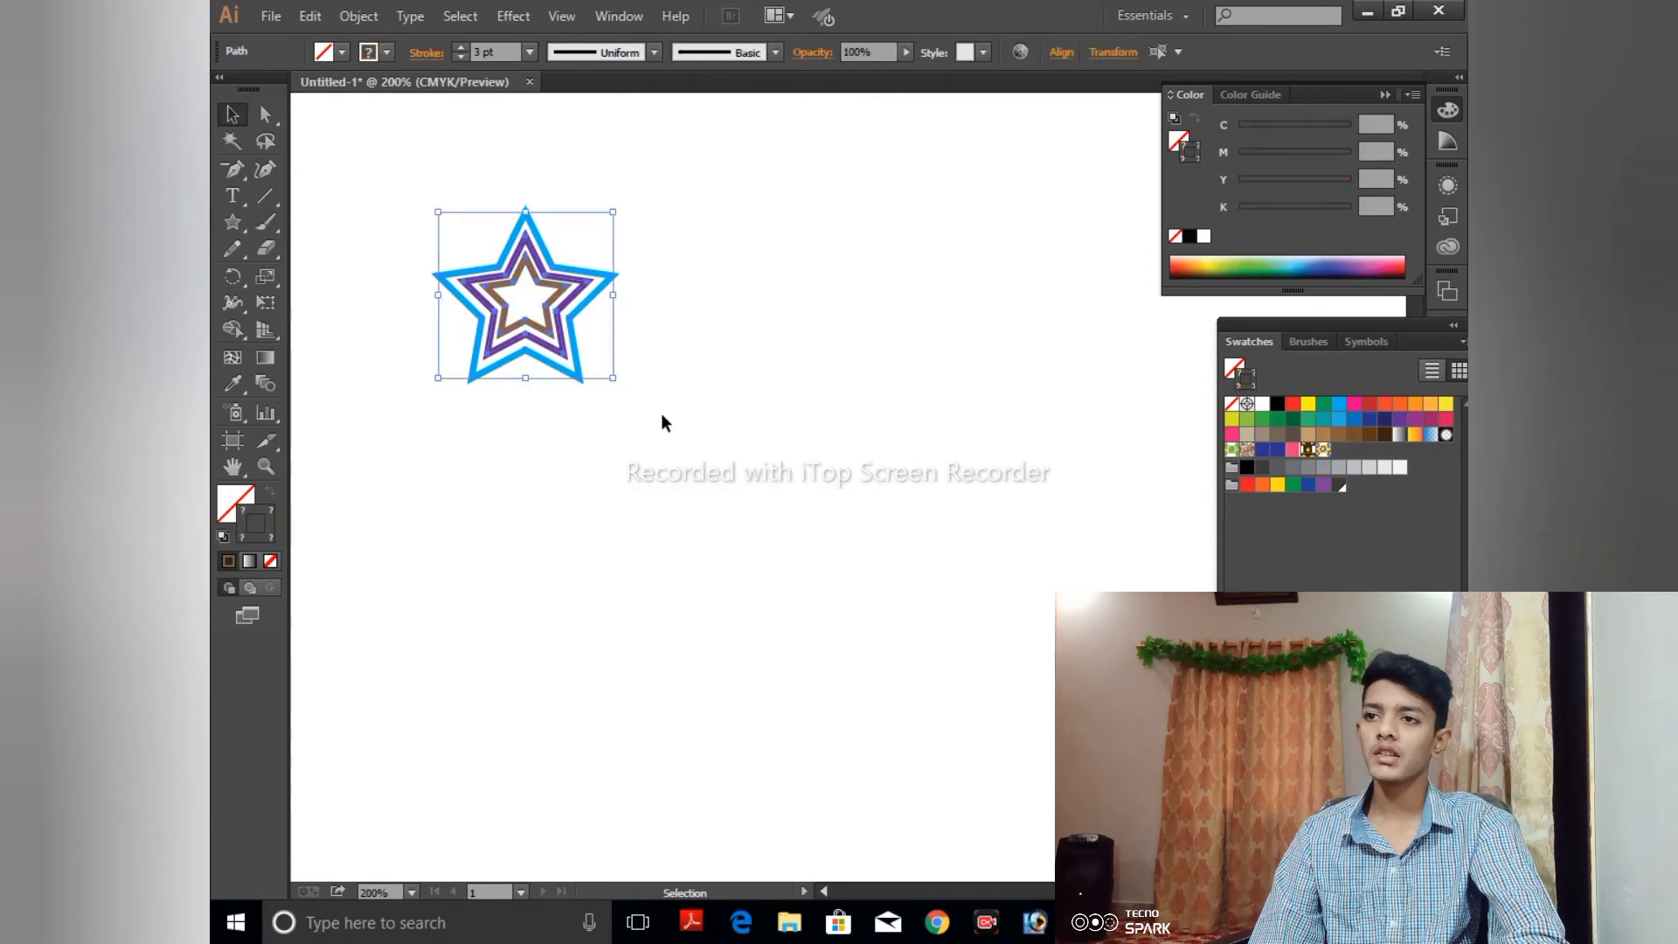
left_click(862, 292)
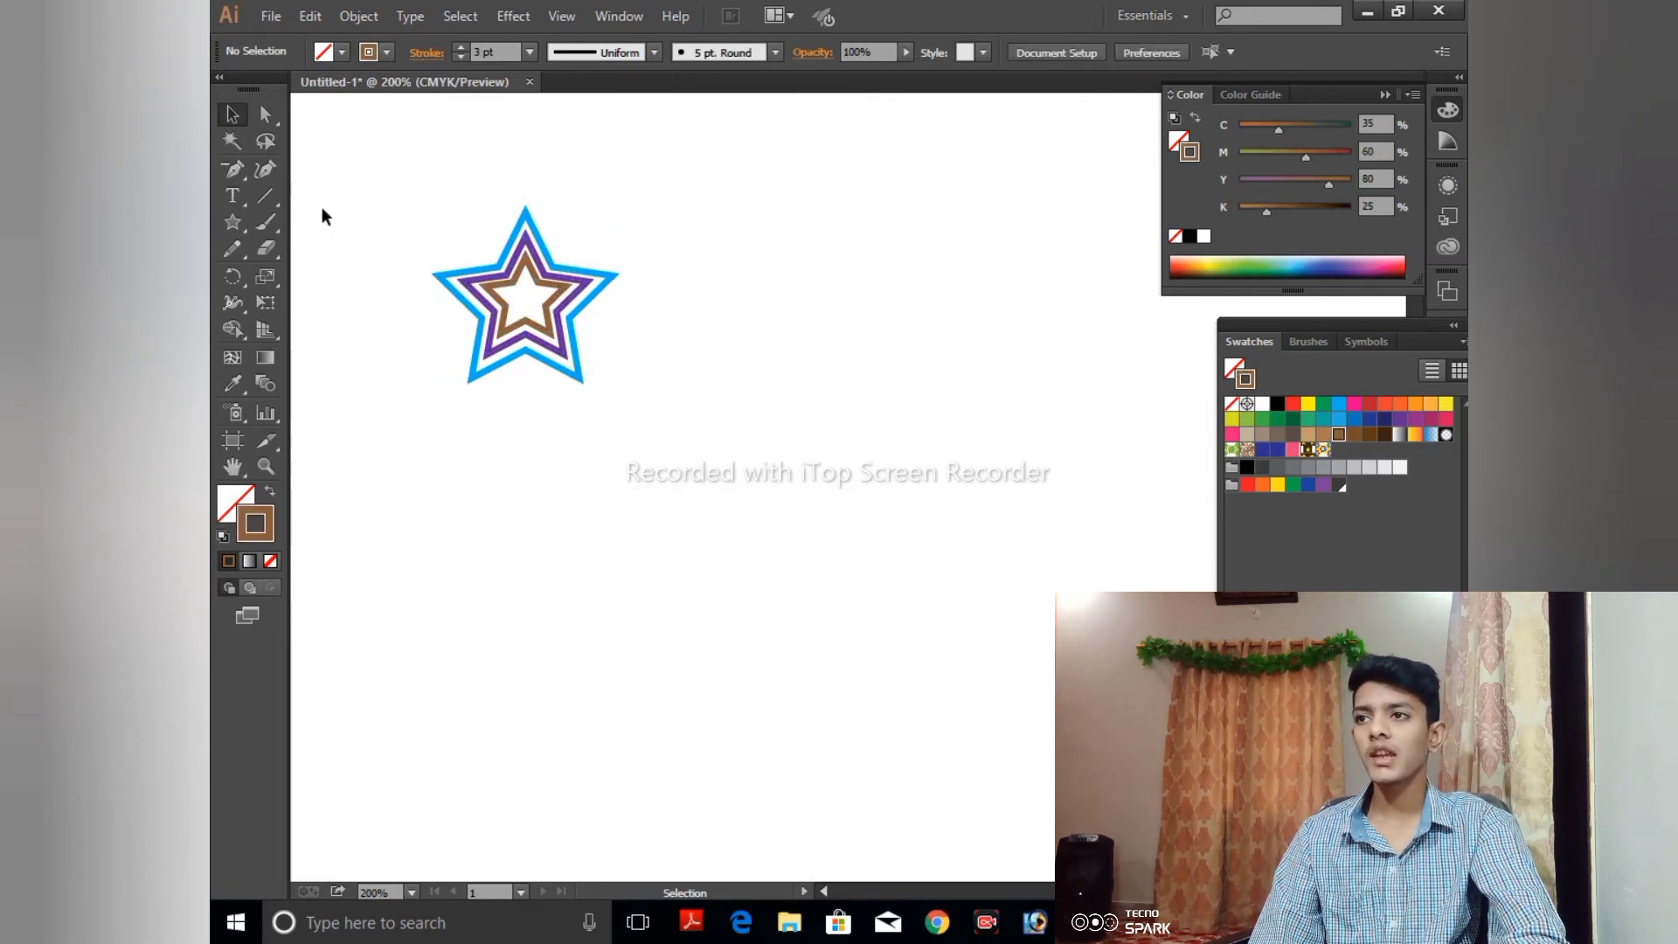
- Select the three concentric stars and add them to the swatches as a new pattern swatch
left_click_drag(405, 196, 767, 480)
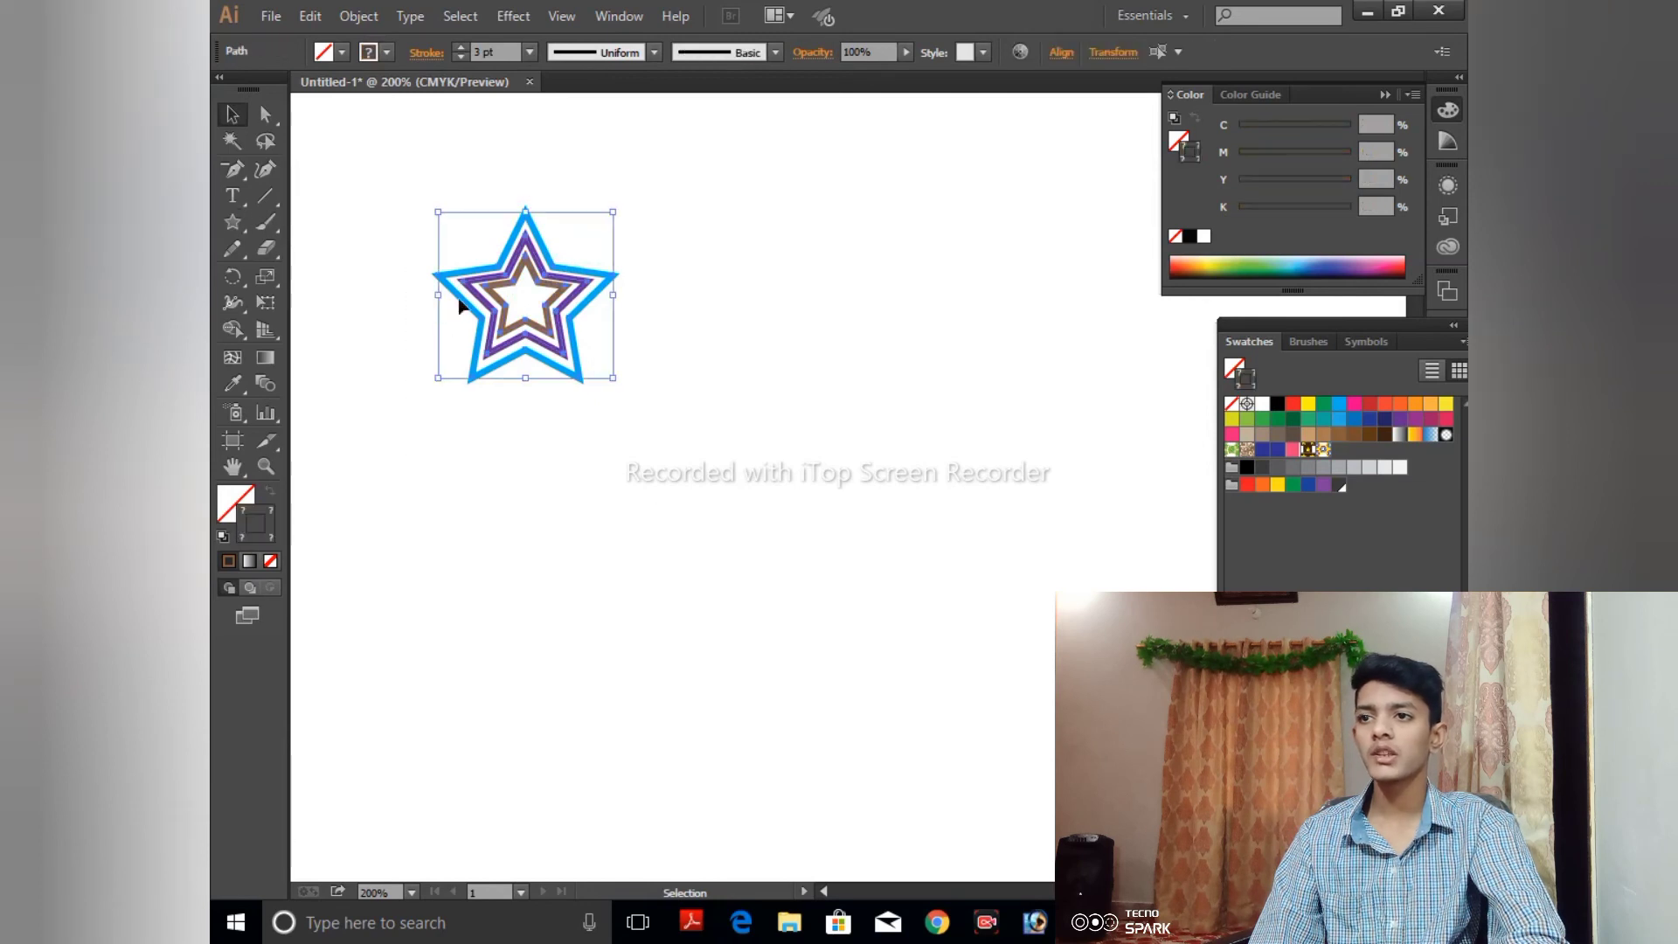
left_click_drag(502, 281, 1175, 437)
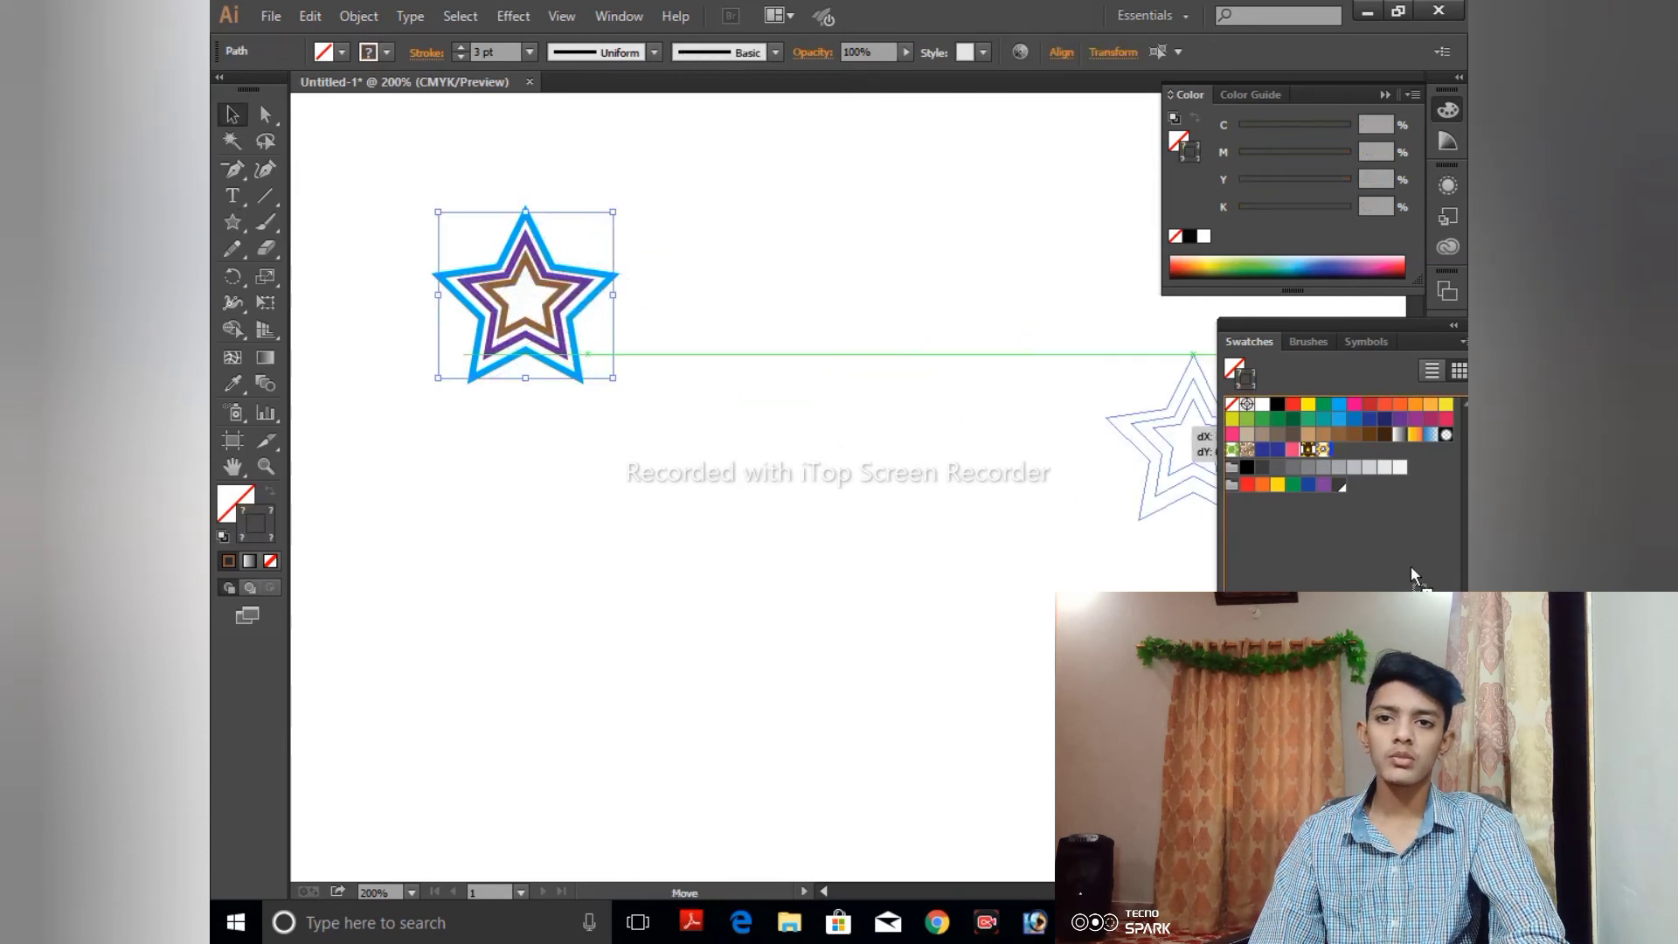
left_click_drag(1413, 574, 1384, 575)
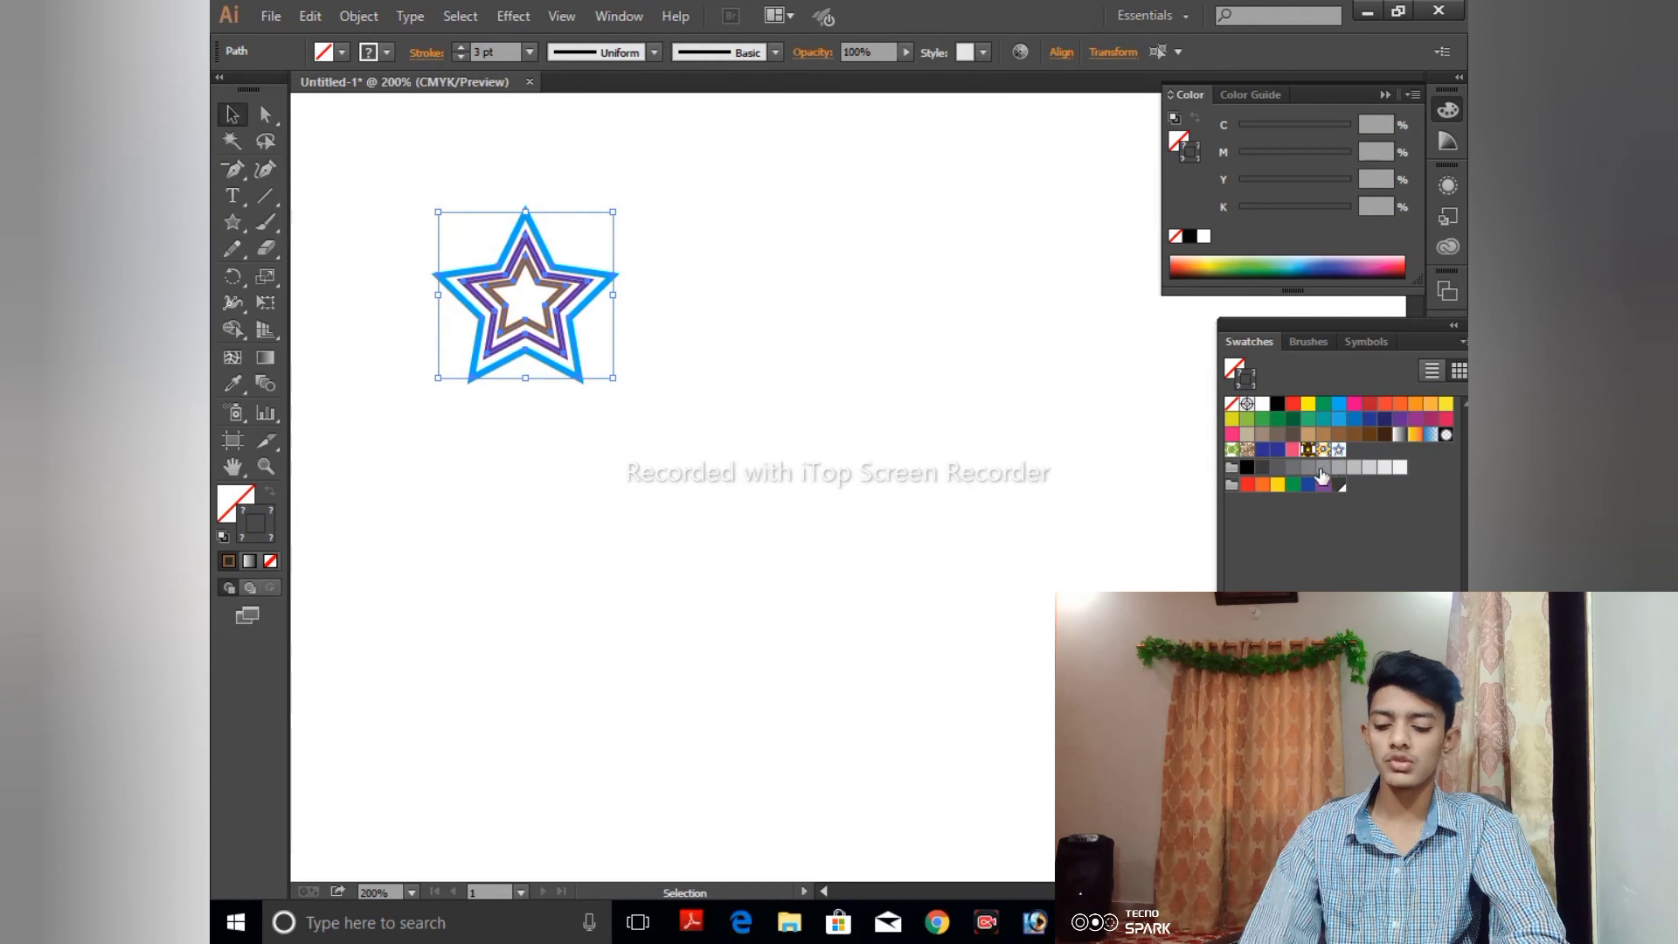
- Move the original concentric stars off the artboard, just above its upper edge
key("ctrl+minus")
key("ctrl+minus")
key("ctrl+minus")
key("ctrl+minus")
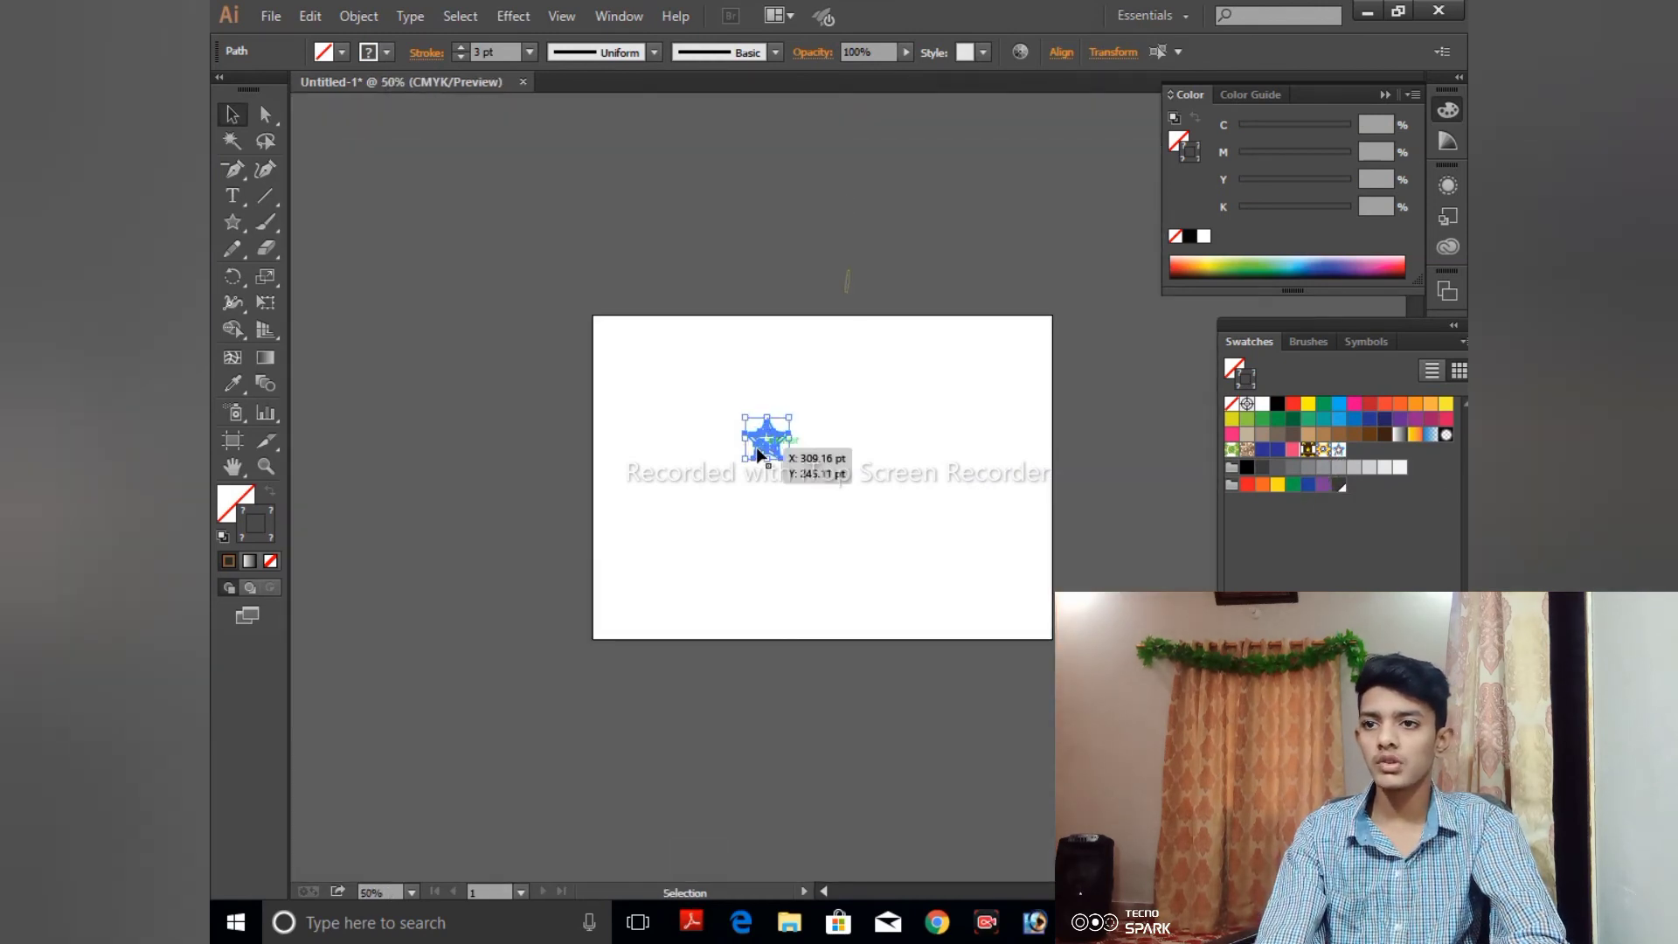
left_click_drag(758, 454, 790, 271)
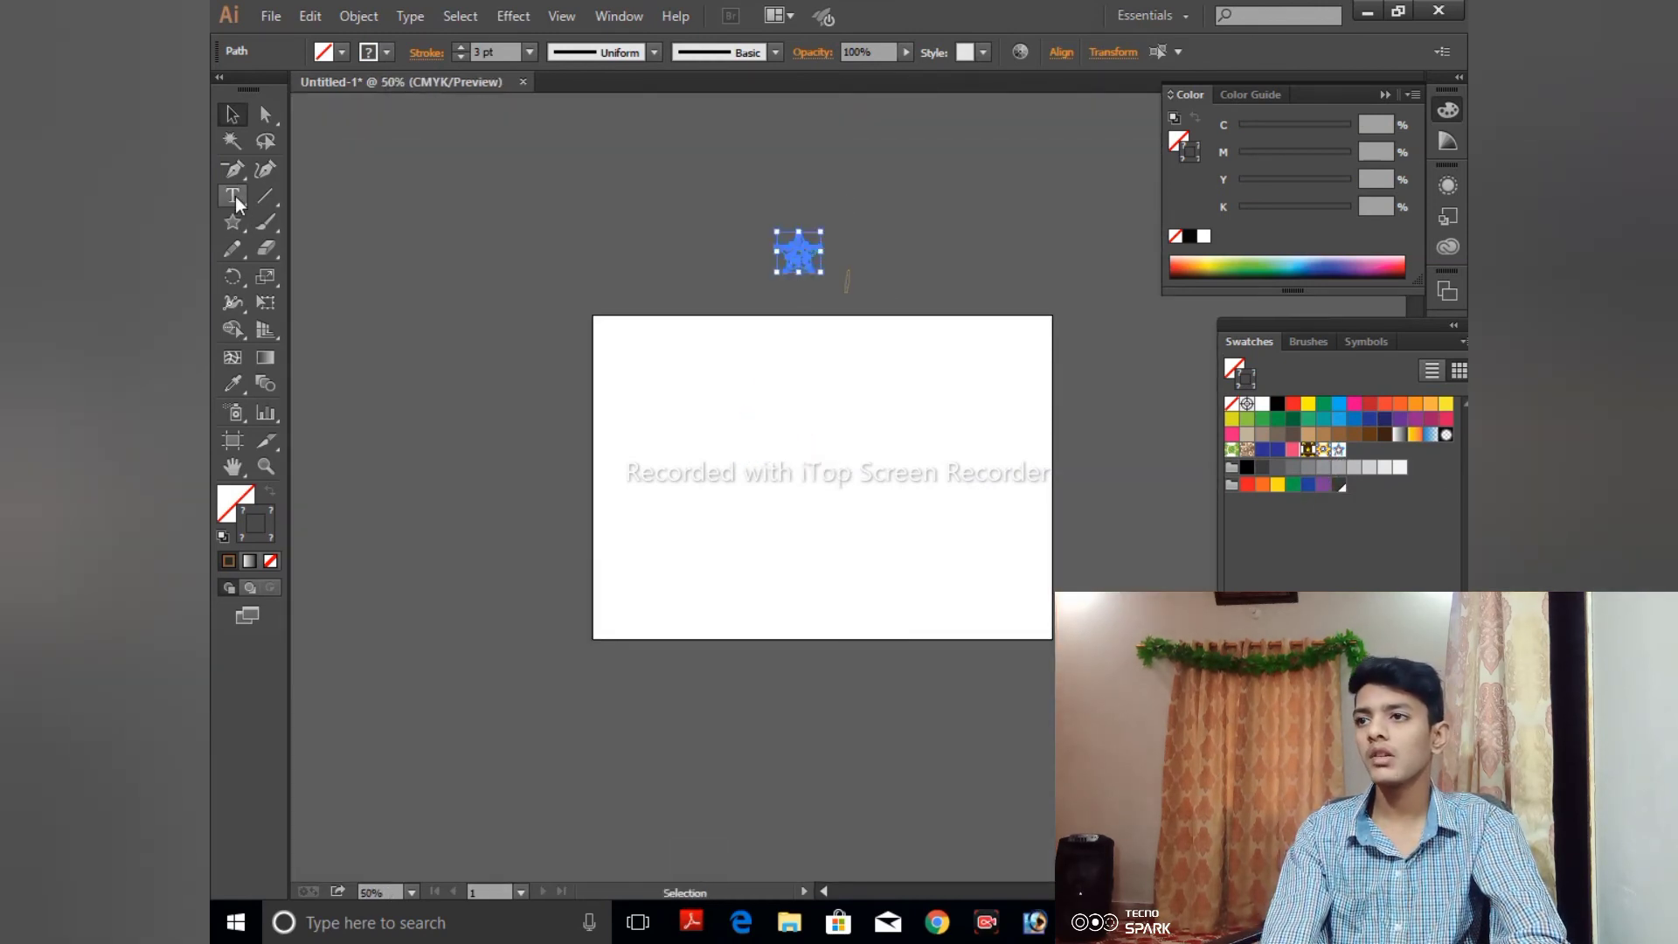
- Draw a wide rectangle in the middle of the artboard with a brown fill and no stroke
left_click_drag(236, 220, 297, 221)
left_click_drag(647, 404, 992, 577)
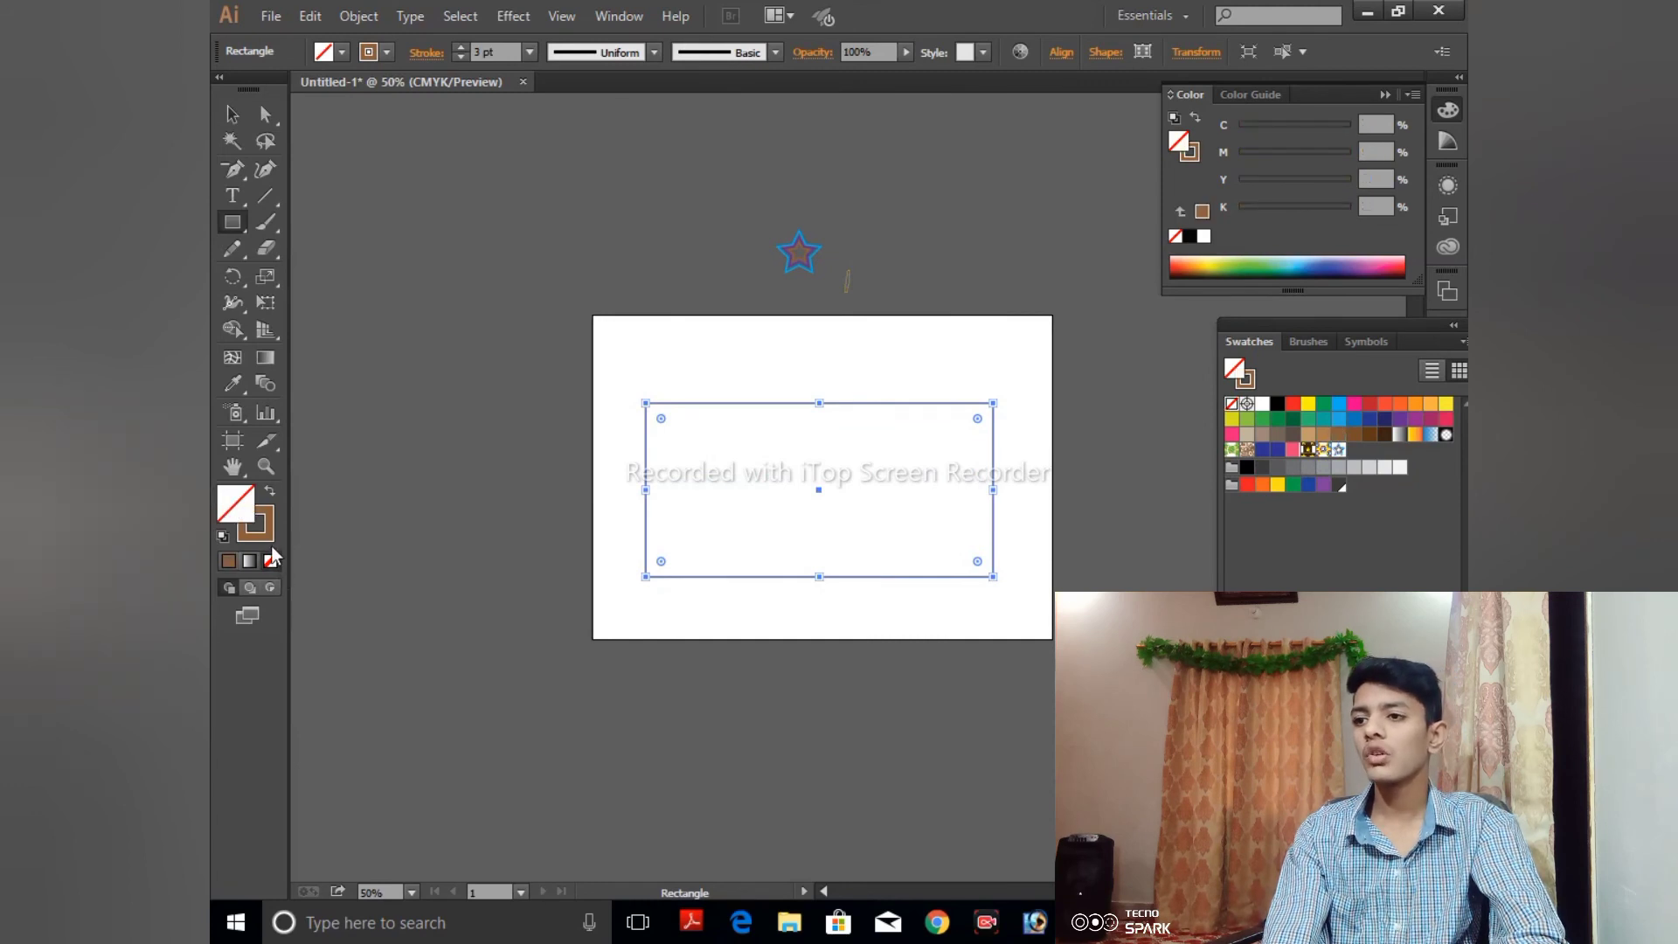
left_click(230, 561)
left_click(262, 535)
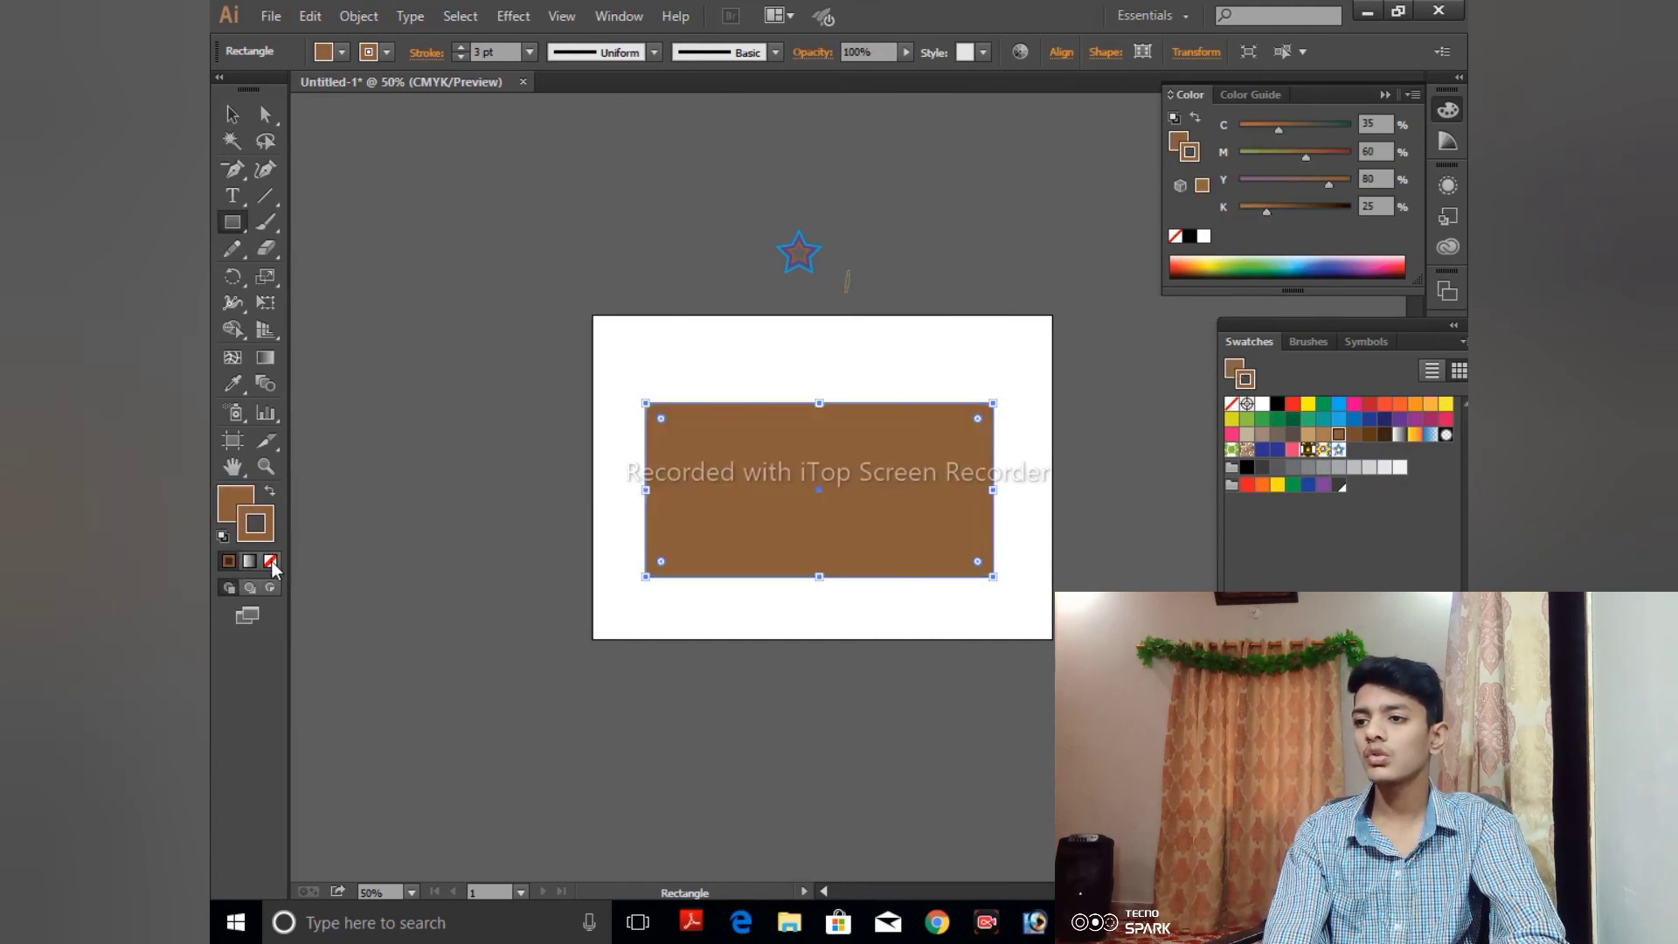
left_click(270, 561)
- Fill the rectangle with the new concentric-star pattern swatch and deselect it
left_click(235, 503)
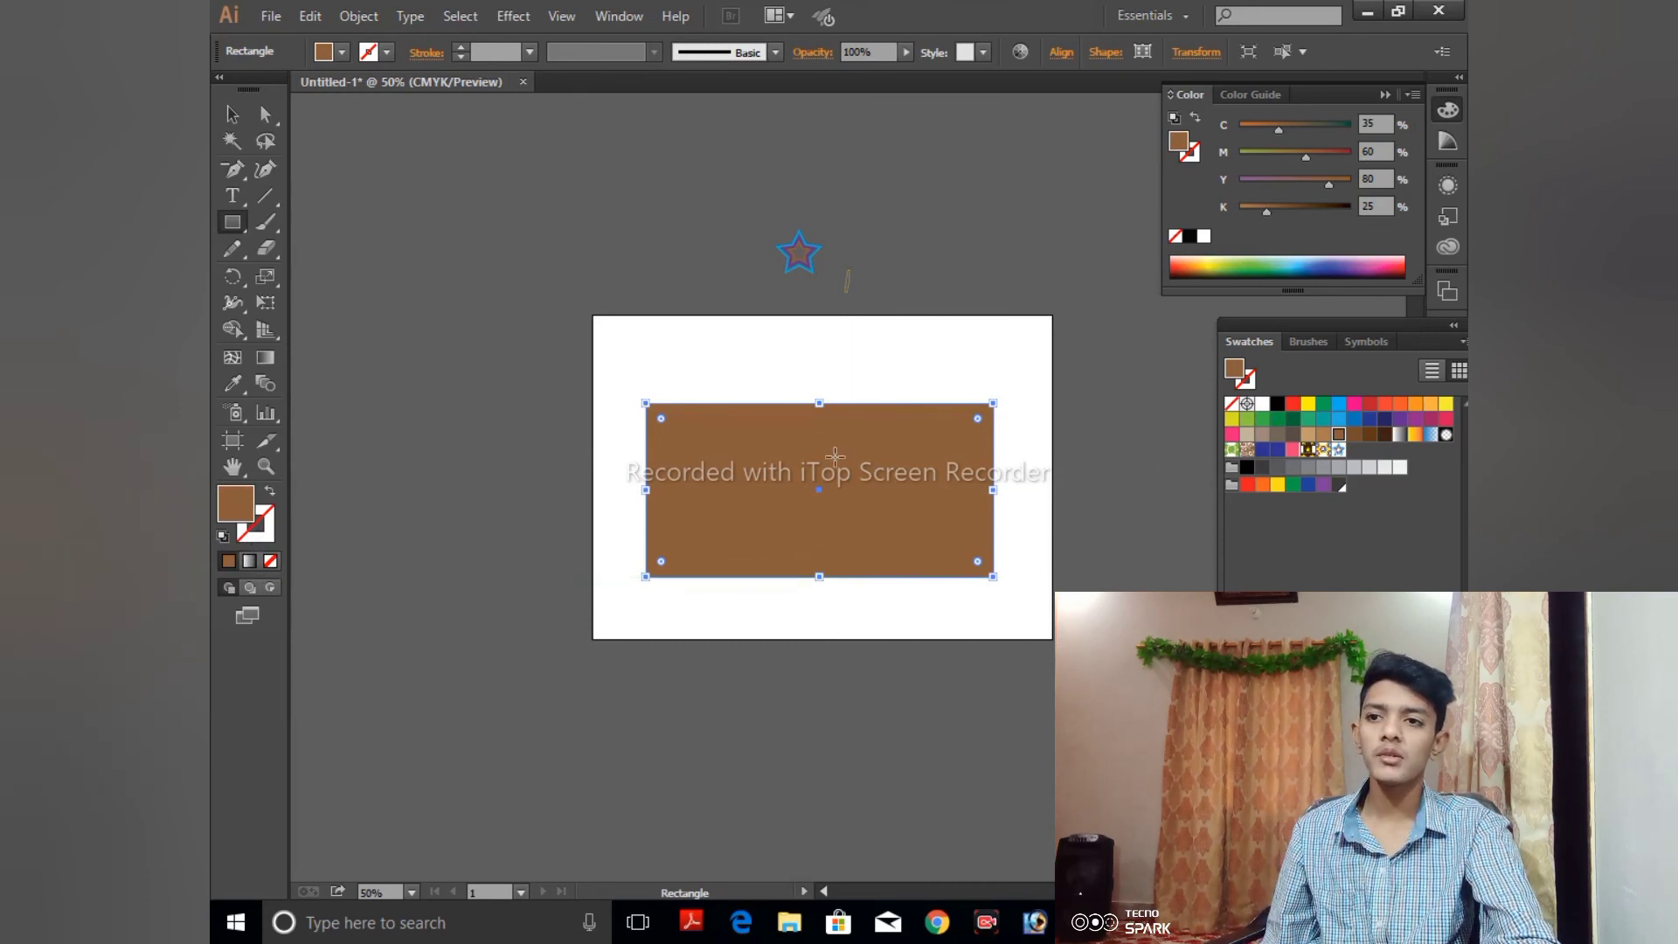
left_click(1339, 450)
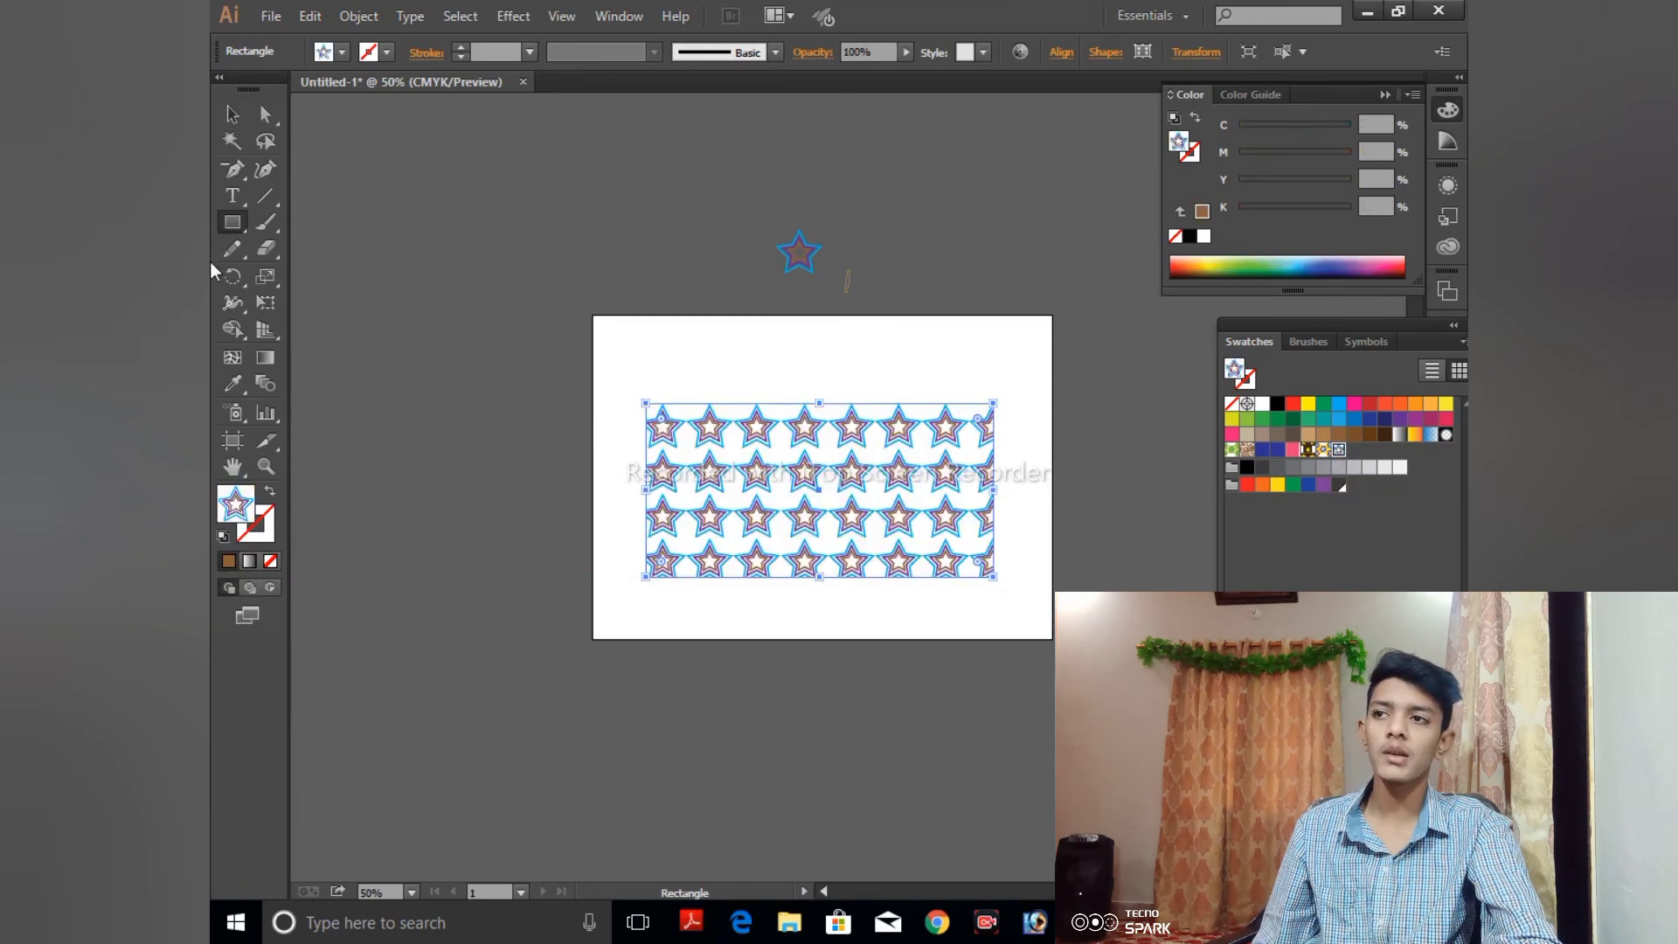
left_click(232, 113)
left_click(541, 321)
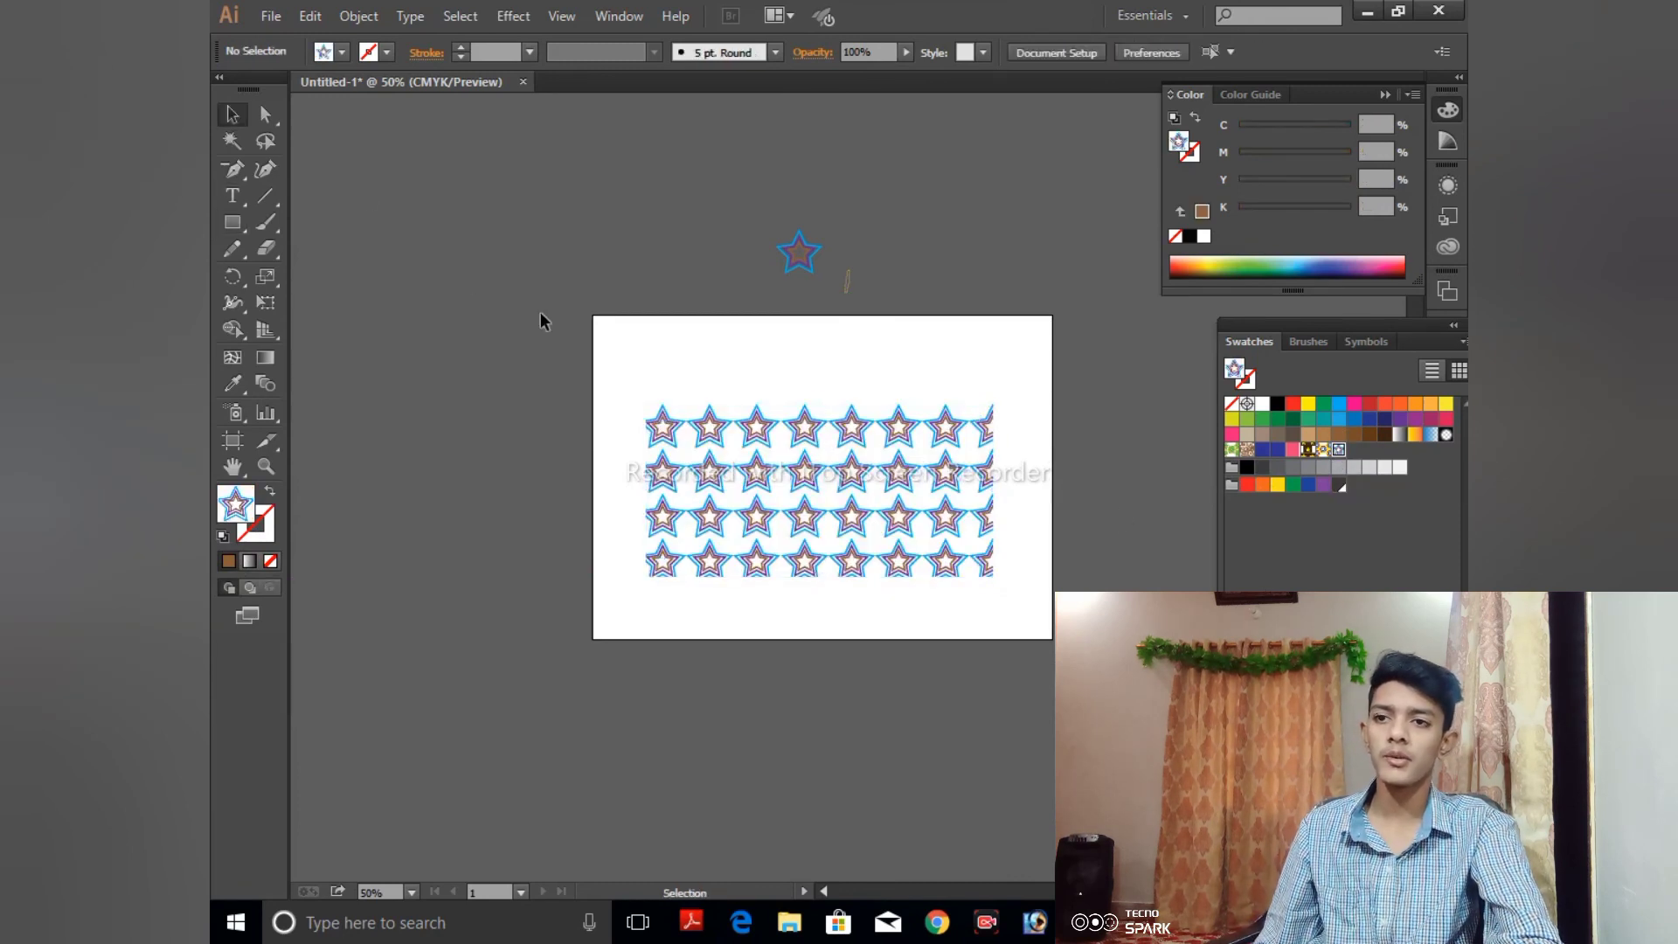